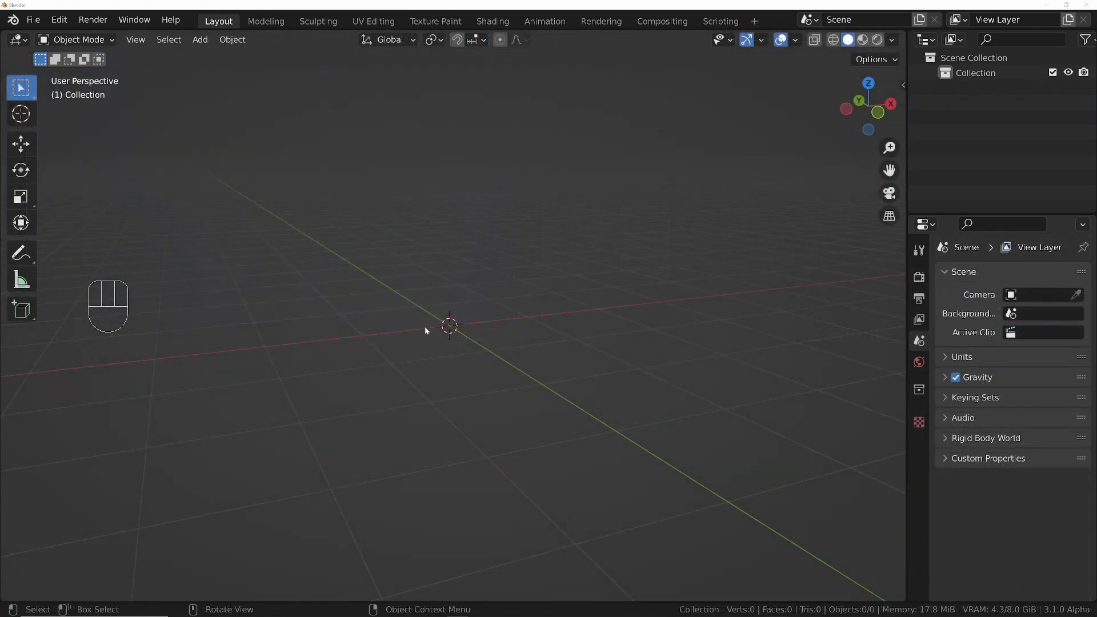
Add a Monkey mesh at the centre of the empty scene.
middle_click_drag(426, 331, 464, 324)
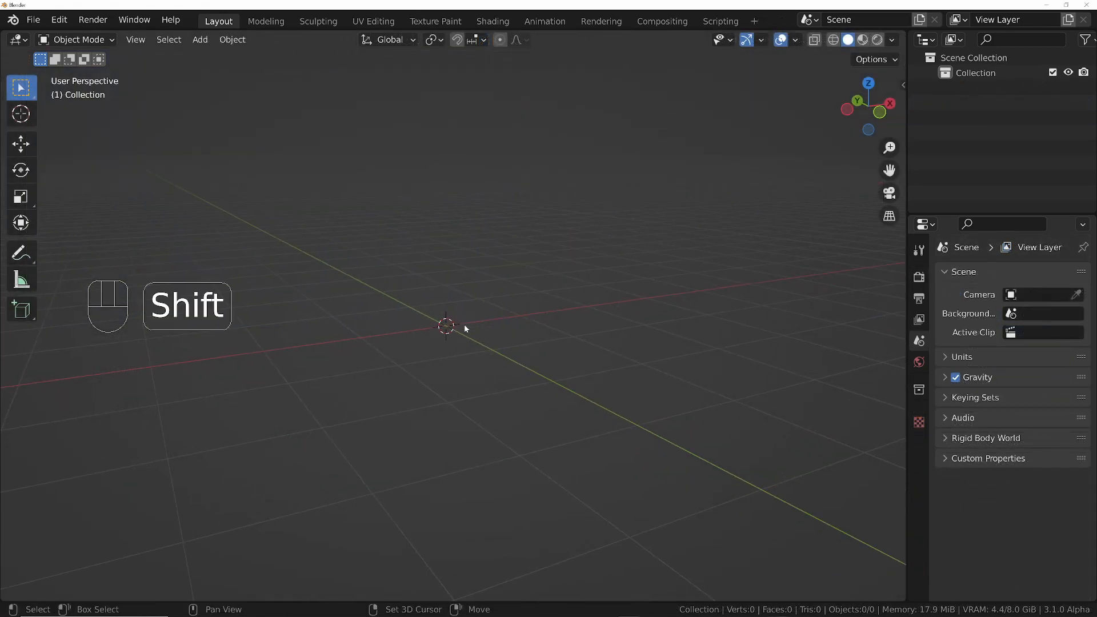
key("shift+a")
mouse_move(450, 105)
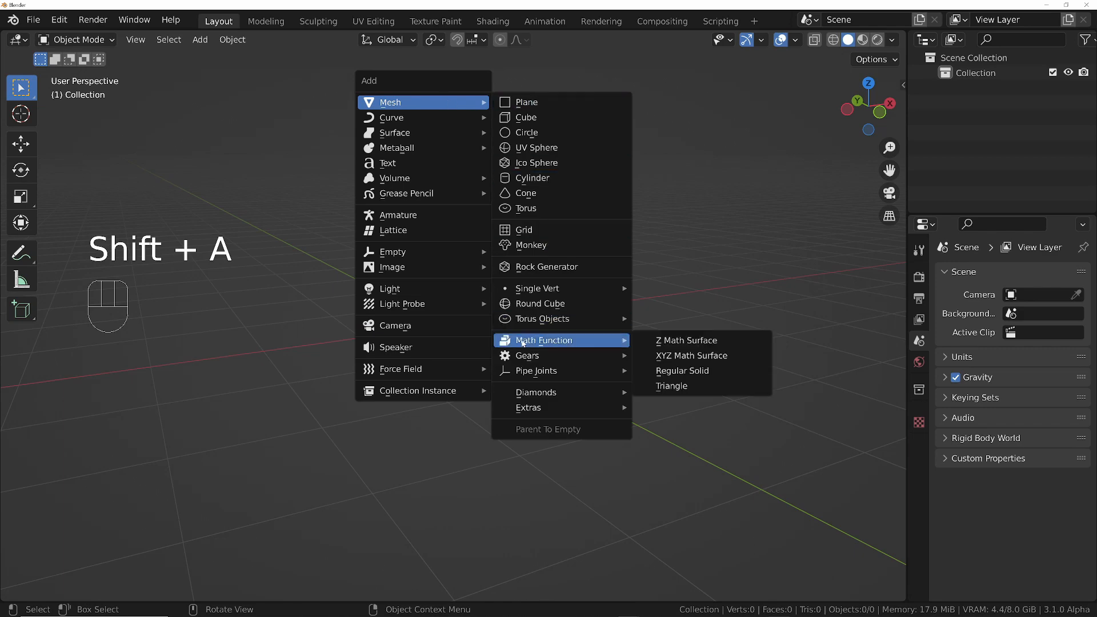
left_click(527, 246)
middle_click_drag(526, 251, 470, 341)
Add a camera and align it to the current view facing the front of the monkey head.
key("shift+a")
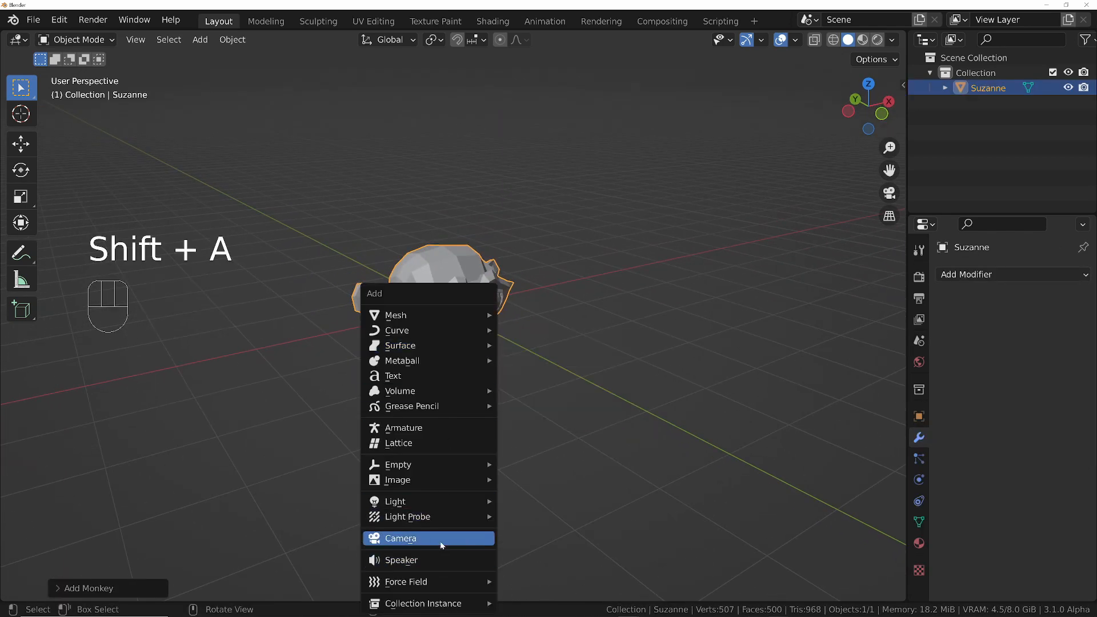
left_click(434, 538)
middle_click_drag(540, 379, 479, 291)
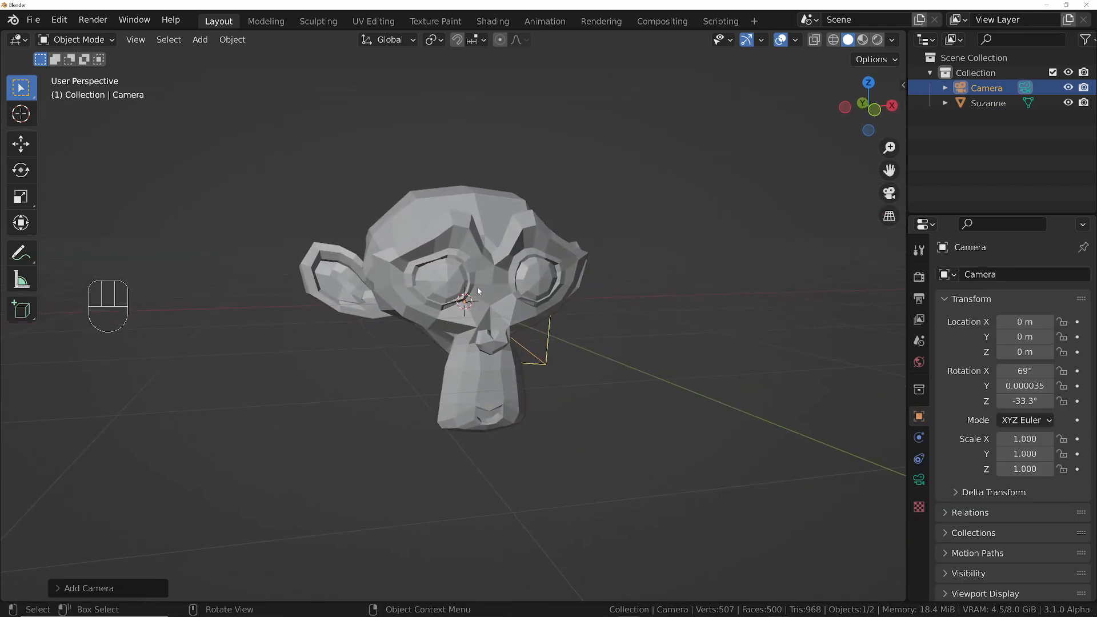
key("ctrl+alt+KP_0")
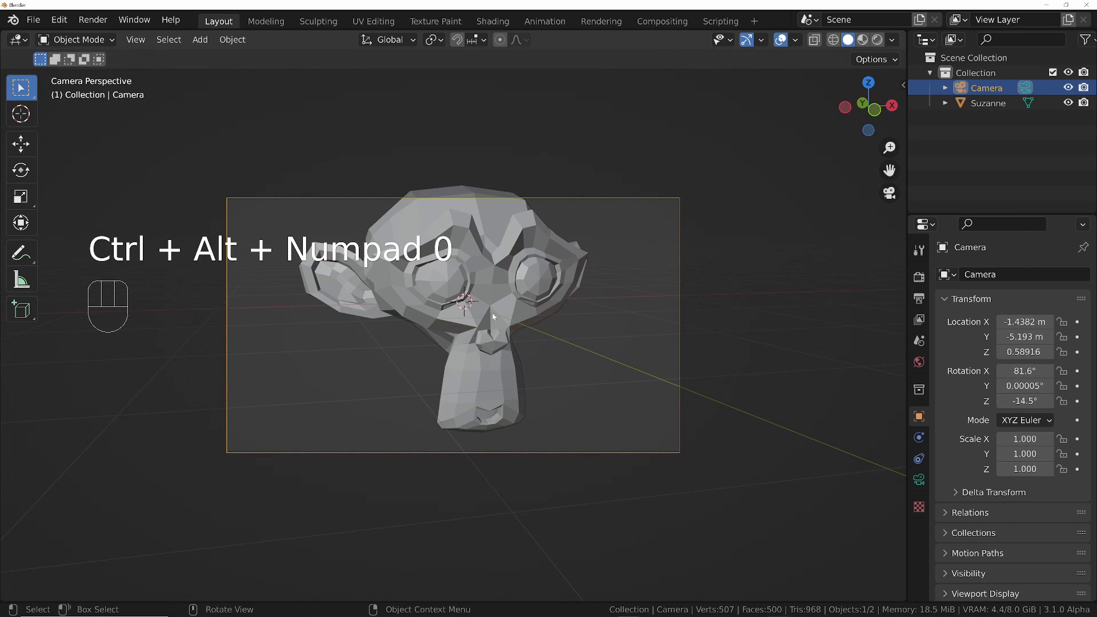
Lock the camera to the view and move it back so the whole monkey head fits inside the frame.
key("n")
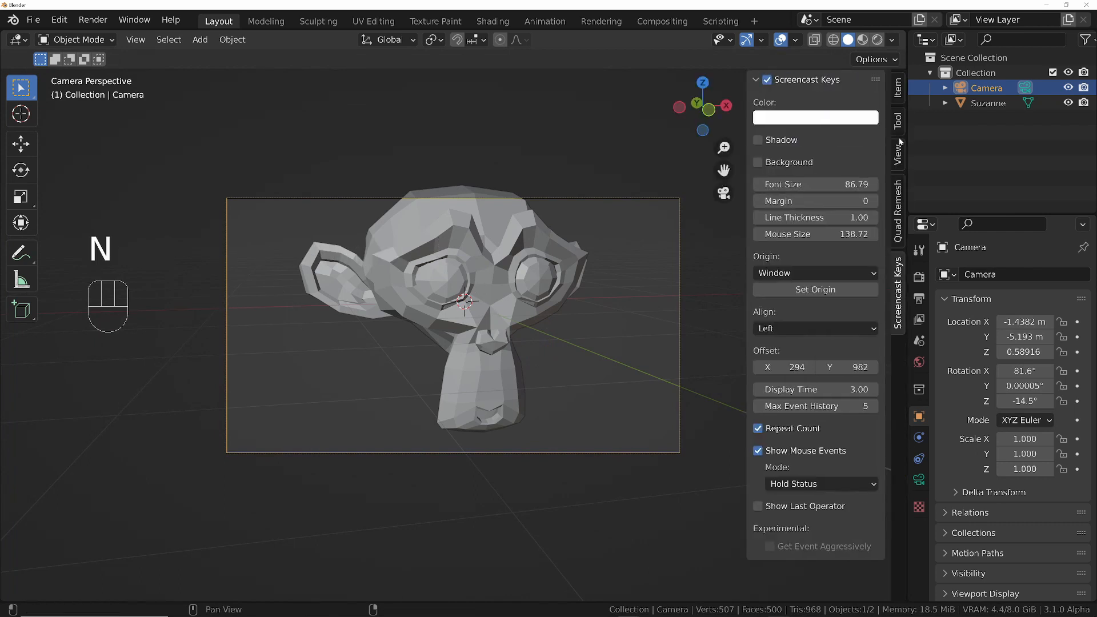
left_click(899, 152)
left_click(811, 268)
middle_click_drag(503, 286, 459, 309, "ctrl")
mouse_move(459, 310)
middle_mouse_down("ctrl")
mouse_move(464, 331)
mouse_move(474, 314)
middle_mouse_up("ctrl")
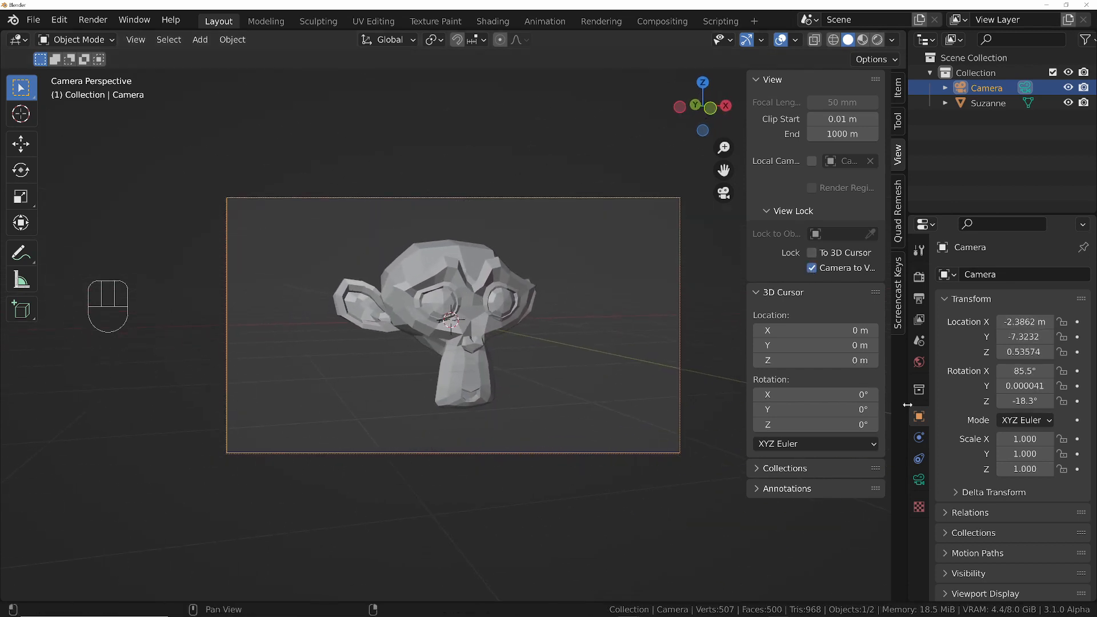
Set the camera's focal length to 26.8 mm and reframe the monkey head within the camera view.
left_click(919, 479)
left_click_drag(1032, 346, 989, 346, "shift")
middle_click_drag(485, 320, 478, 291, "ctrl")
mouse_move(1032, 347)
left_mouse_down()
mouse_move(1000, 346)
mouse_move(1019, 347)
left_mouse_up()
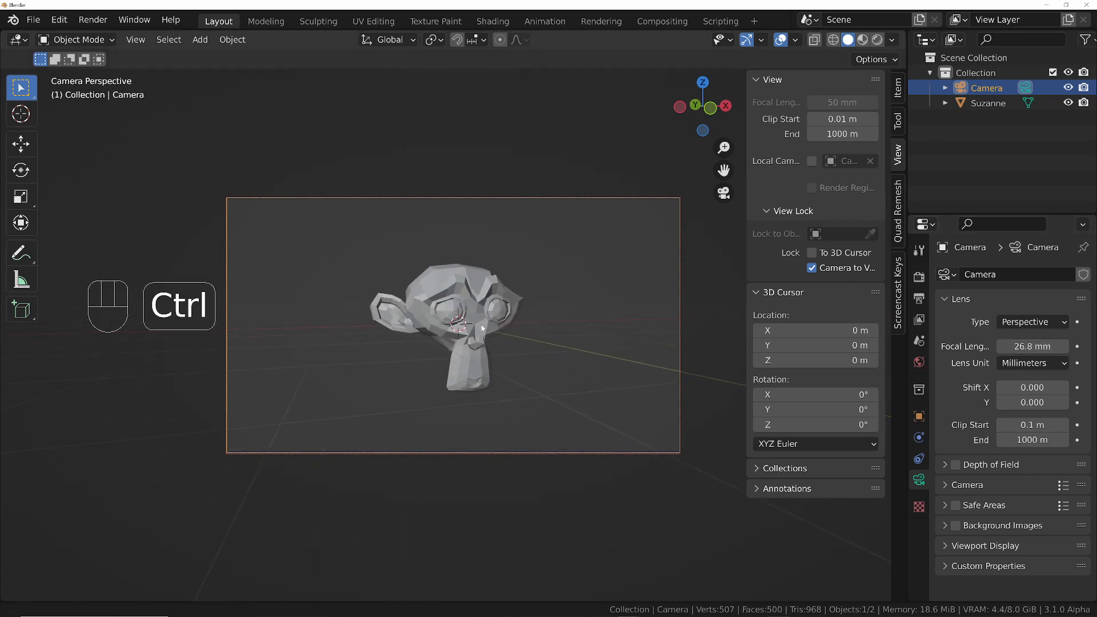
middle_click_drag(483, 328, 472, 329)
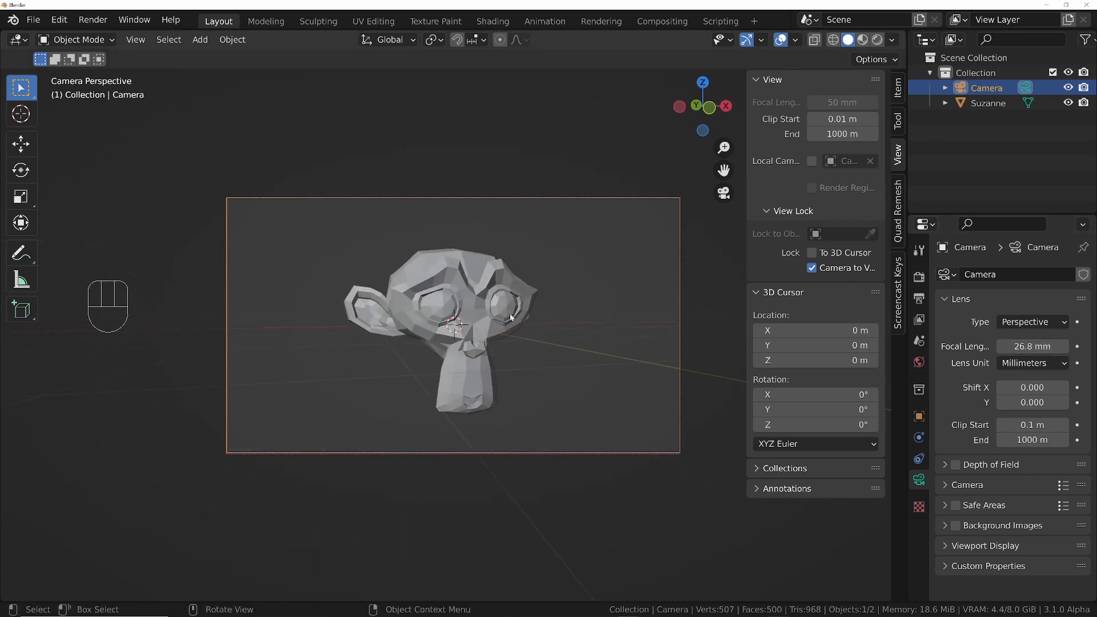
Unlock the camera from the view and leave the camera view to see both the monkey and the camera.
left_click(814, 270)
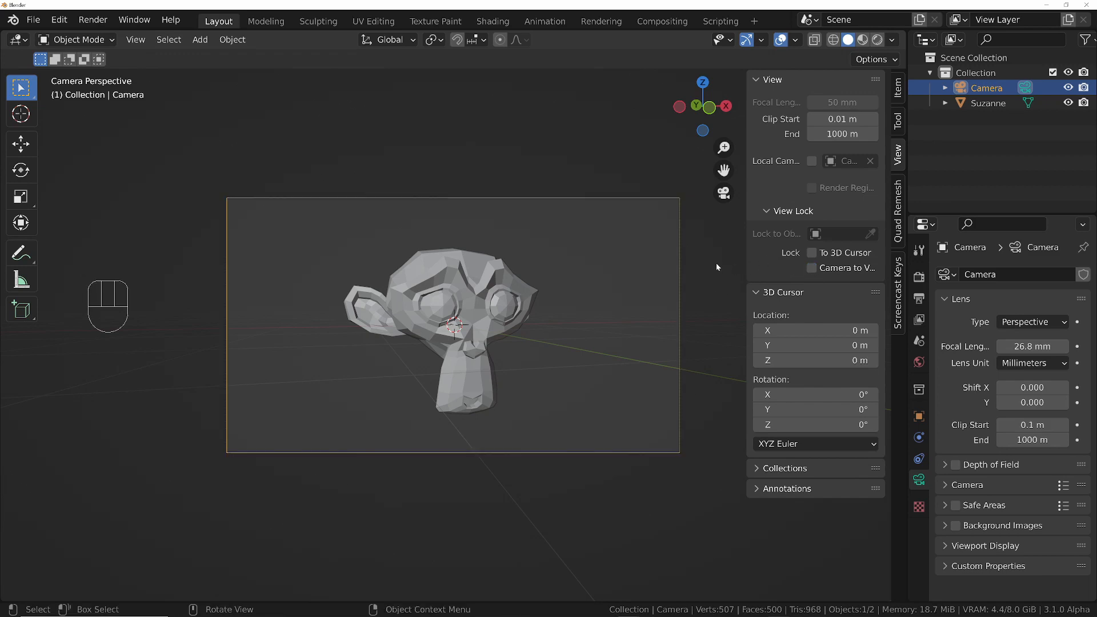
key("n")
key("KP_0")
middle_click_drag(496, 276, 530, 277)
middle_click_drag(531, 276, 515, 375, "ctrl")
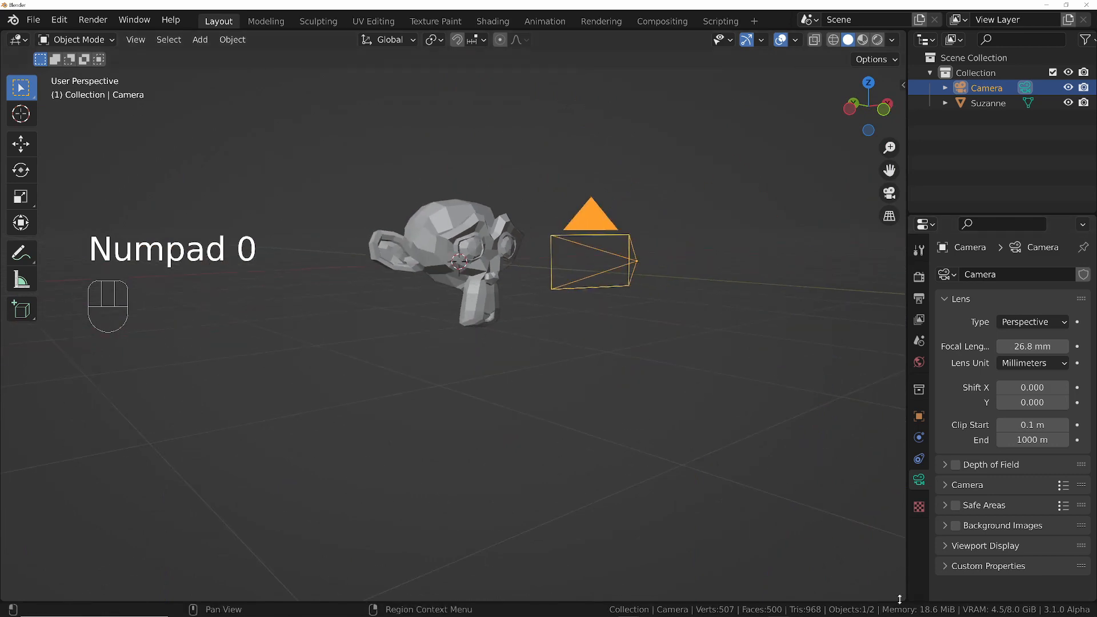
Split the 3D viewport into upper and lower areas and turn the lower one into a Geometry Node Editor.
left_click_drag(910, 594, 860, 326)
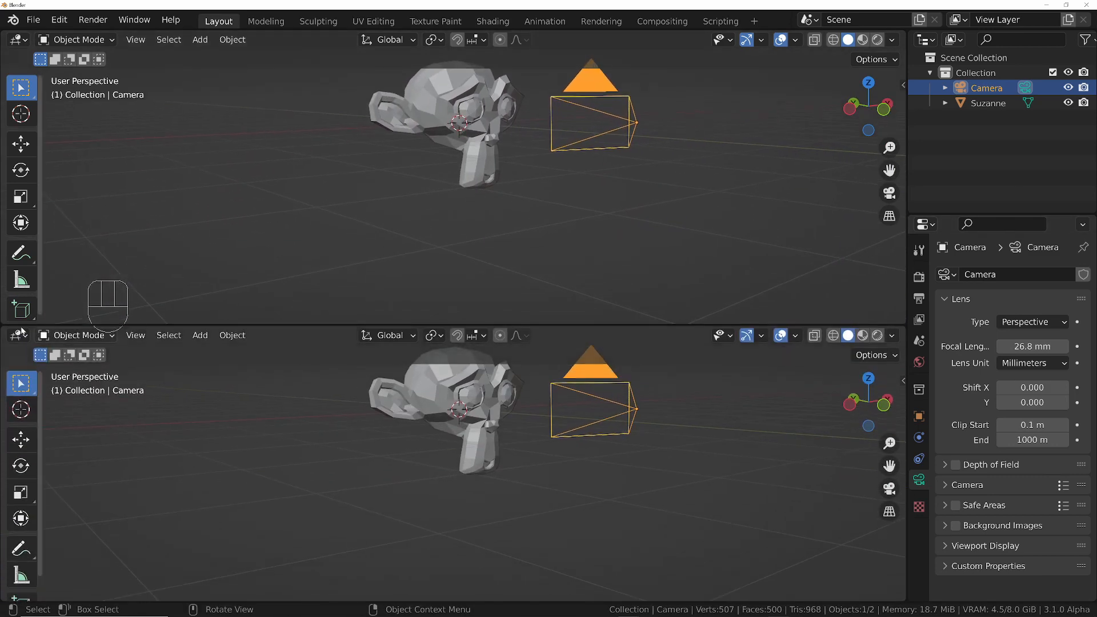
left_click(19, 335)
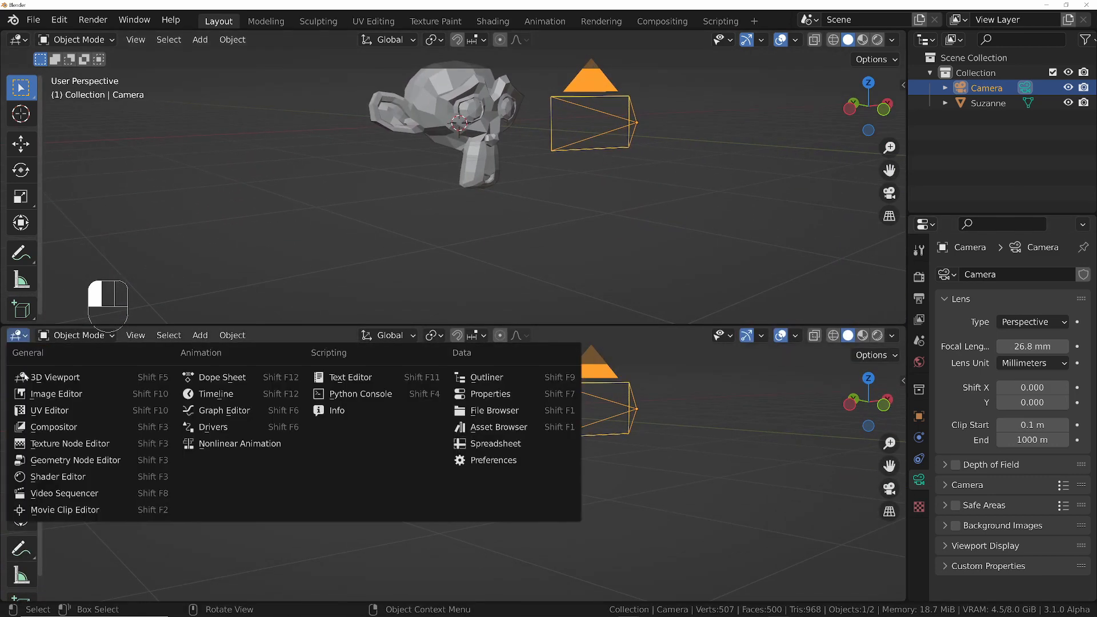
left_click(66, 460)
Select the monkey and create a new geometry node tree for it.
middle_click_drag(472, 111, 467, 168, "shift")
left_click(467, 168)
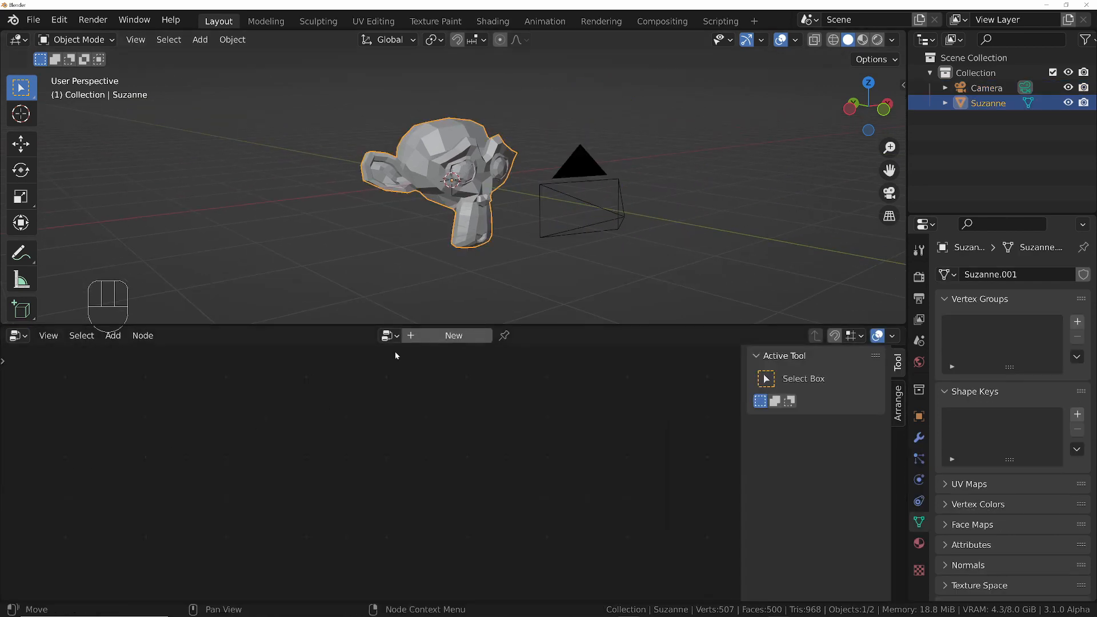
key("b")
key("n")
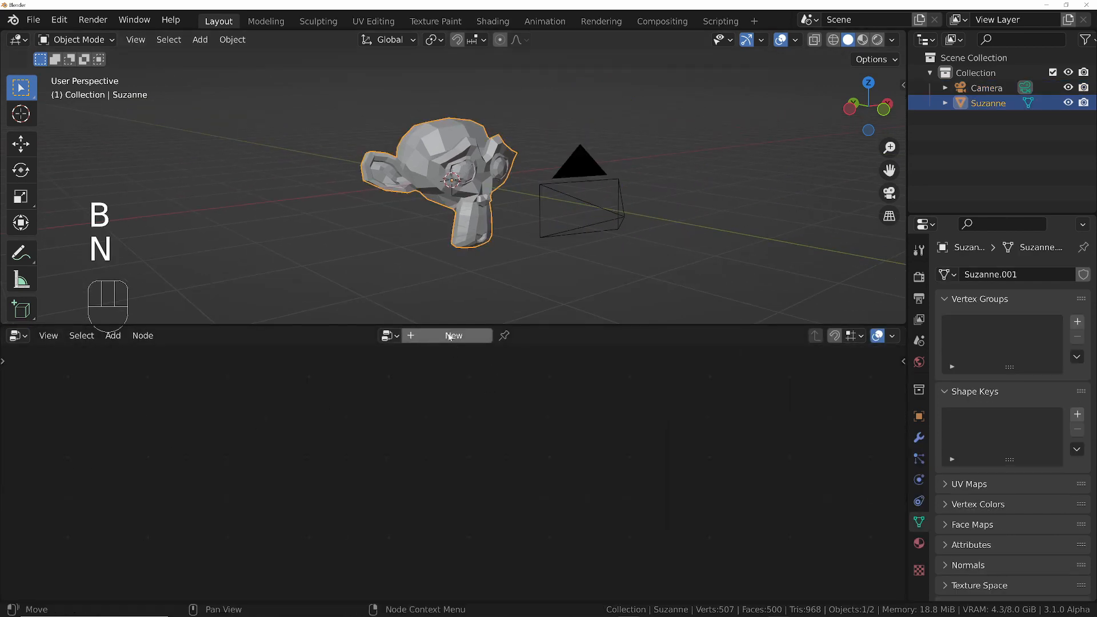
left_click(451, 336)
scroll(437, 471, "down", 2)
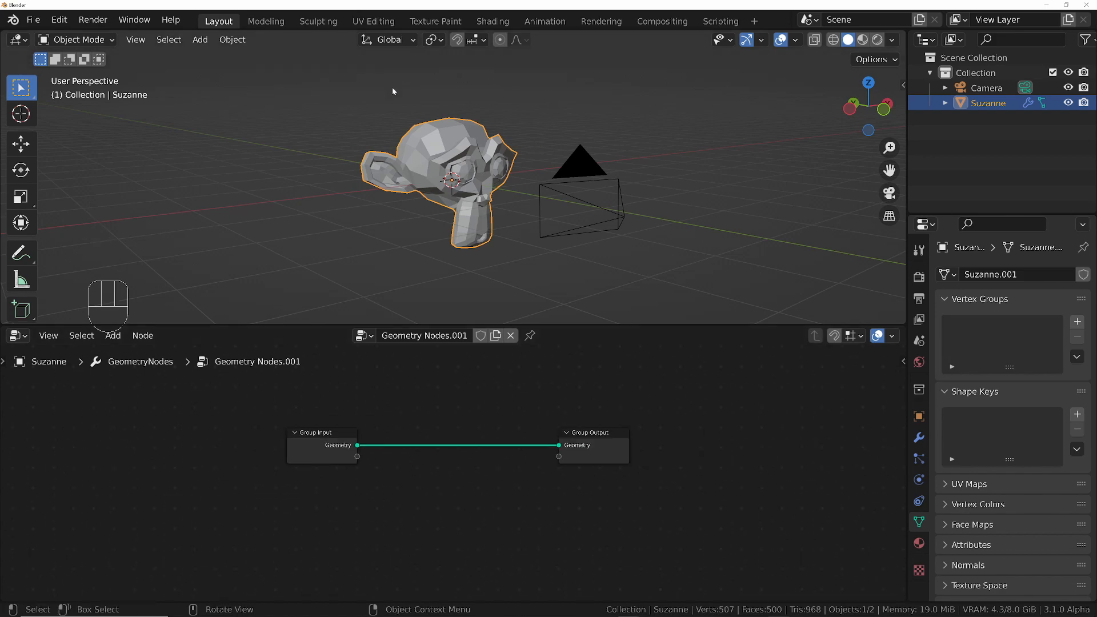
Add a UV Sphere mesh primitive node below the link between Group Input and Group Output.
key("shift+a")
type("u")
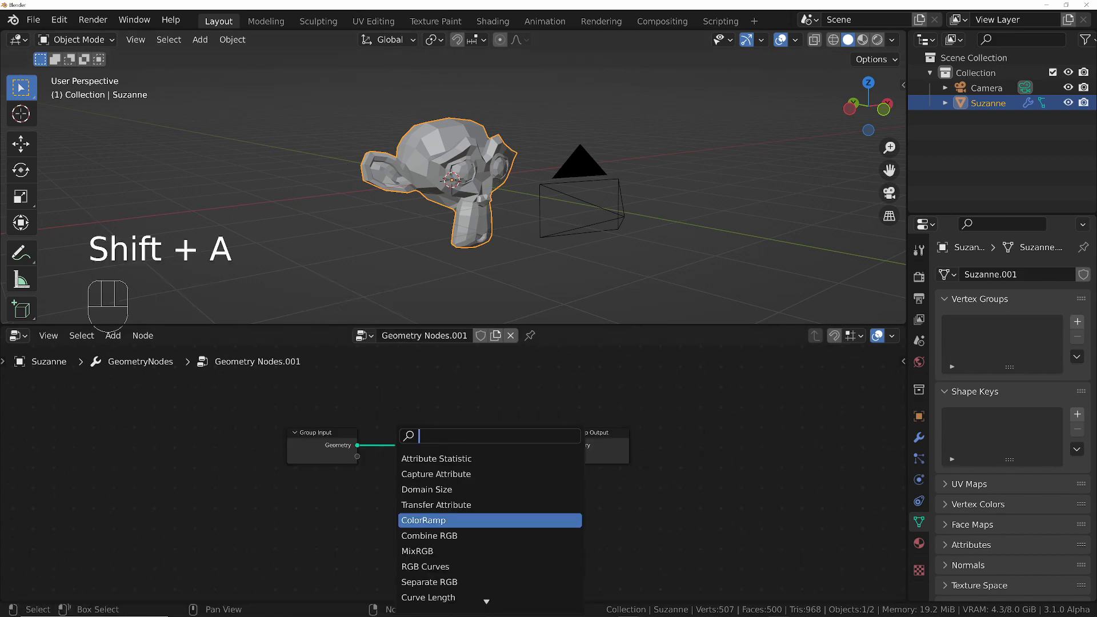
type("v")
key("Return")
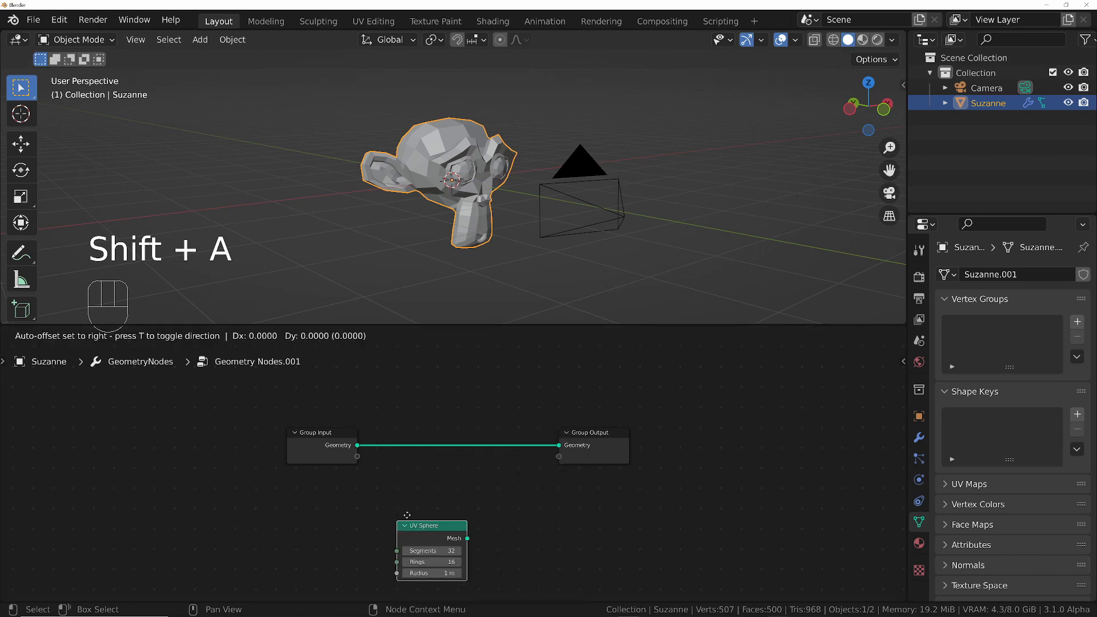
left_click(388, 489)
Insert a Join Geometry node before the Group Output and connect the UV Sphere's mesh to its geometry input.
left_click(517, 448)
key("shift+a")
type("s")
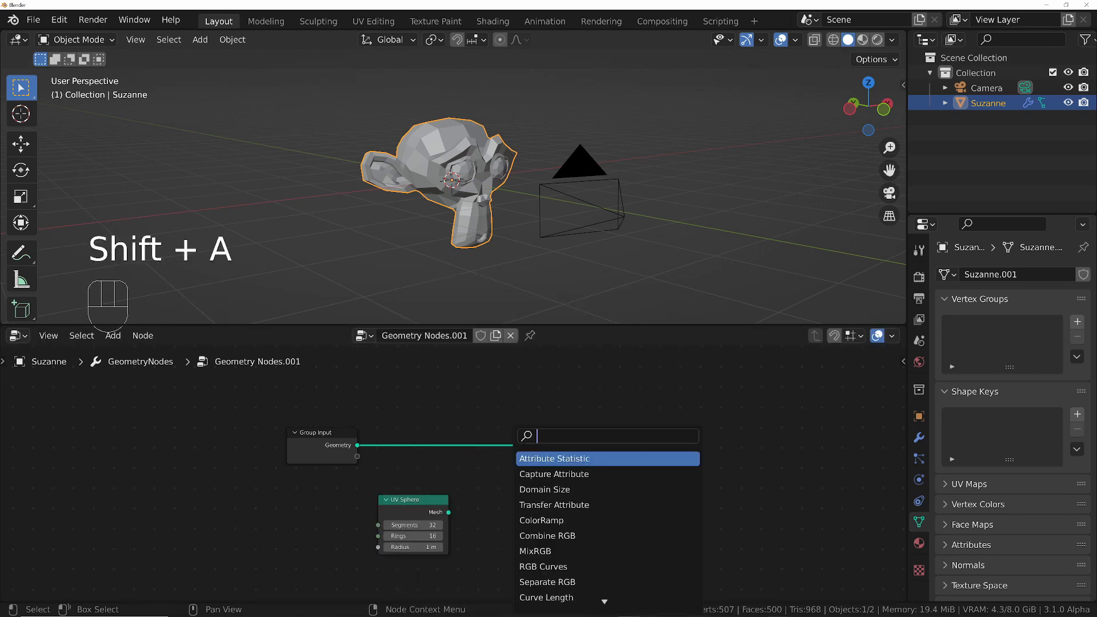
type("joine")
key("Down")
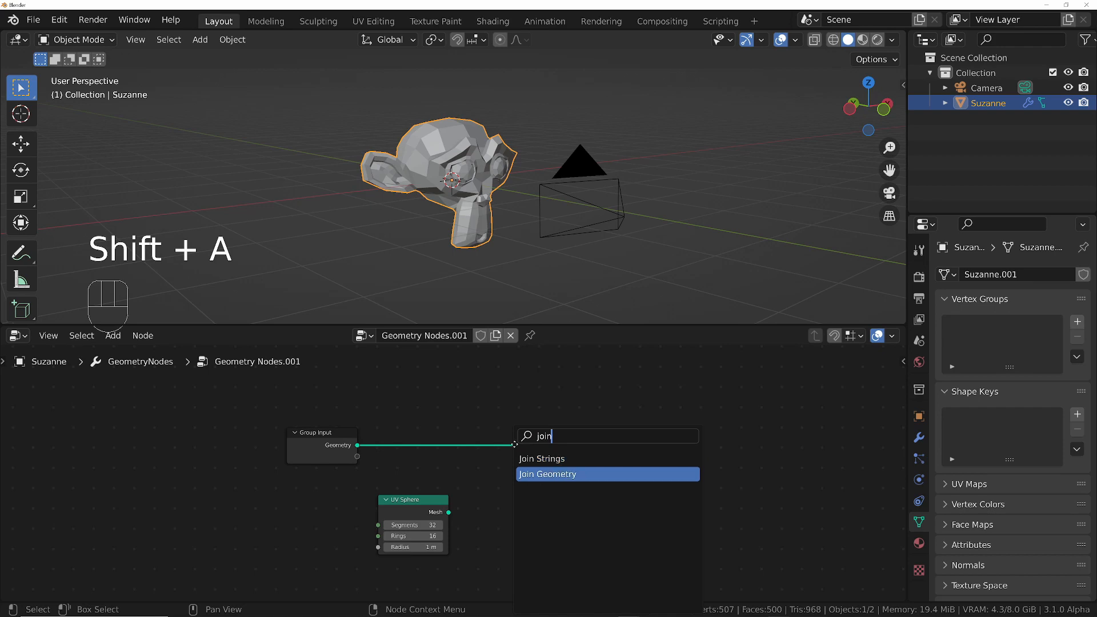
key("Return")
left_click(517, 448)
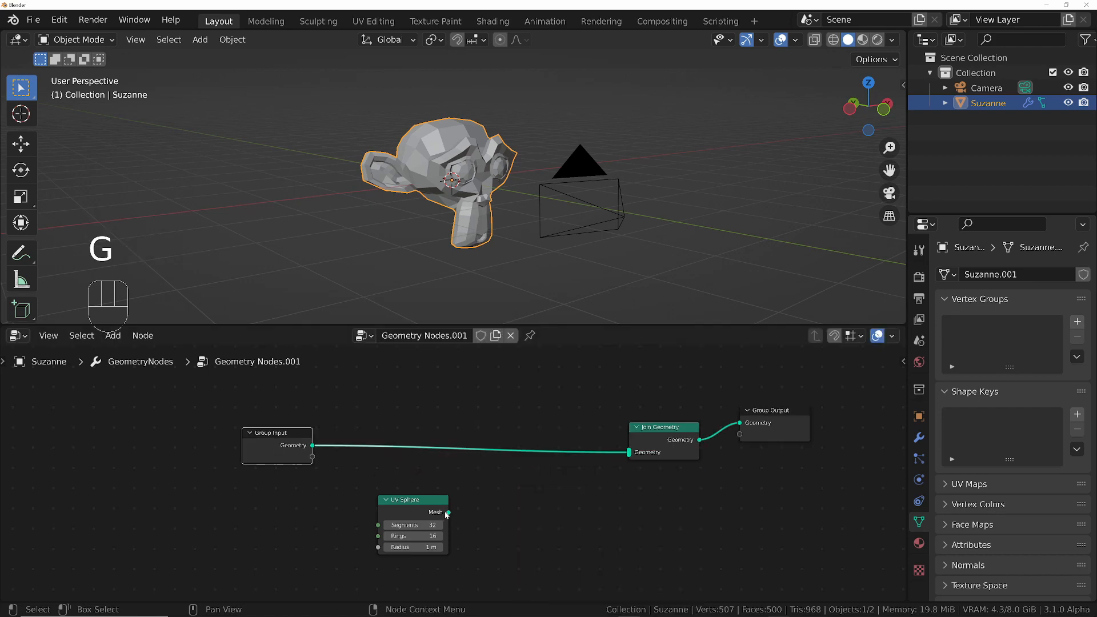
left_click_drag(449, 513, 630, 452)
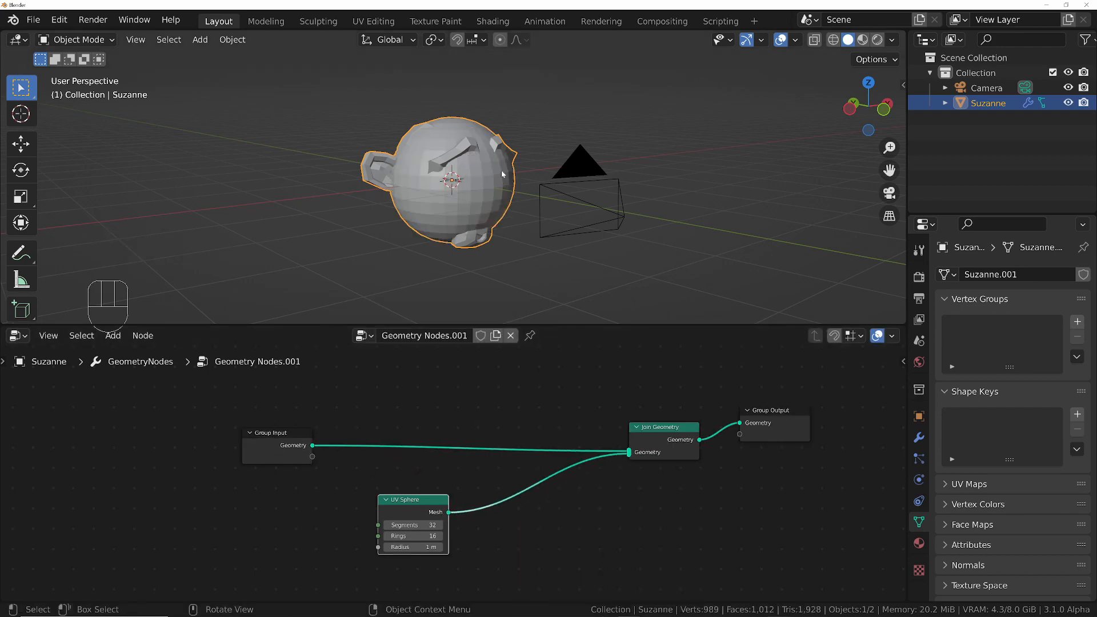
Increase the UV Sphere node's radius to 2.76 m while looking through the camera, and return to the perspective view.
key("KP_0")
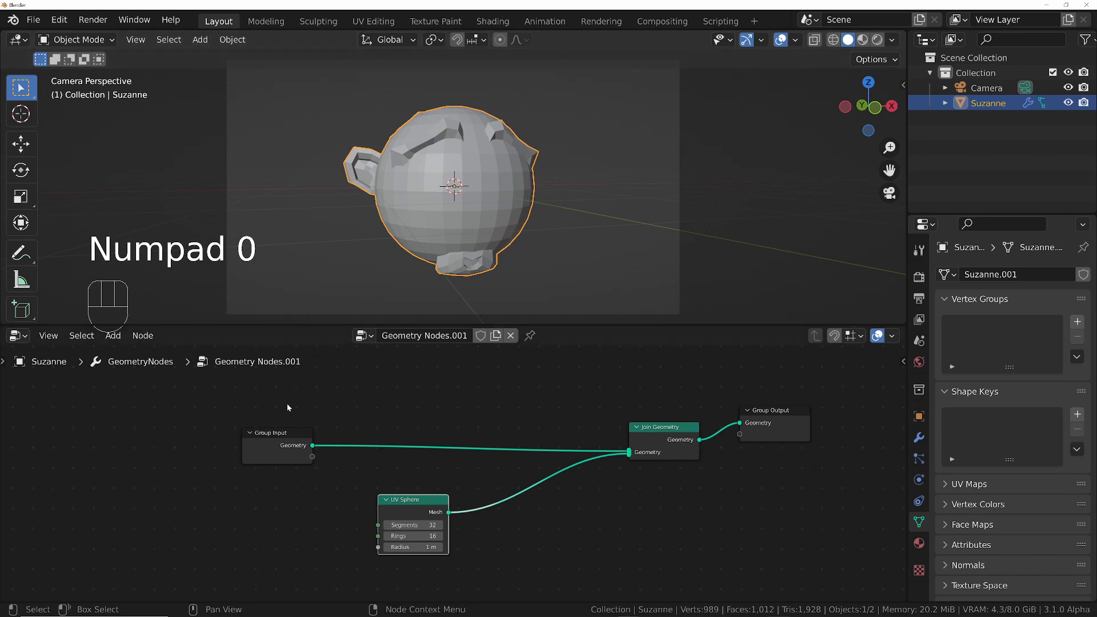
left_click_drag(406, 548, 603, 316)
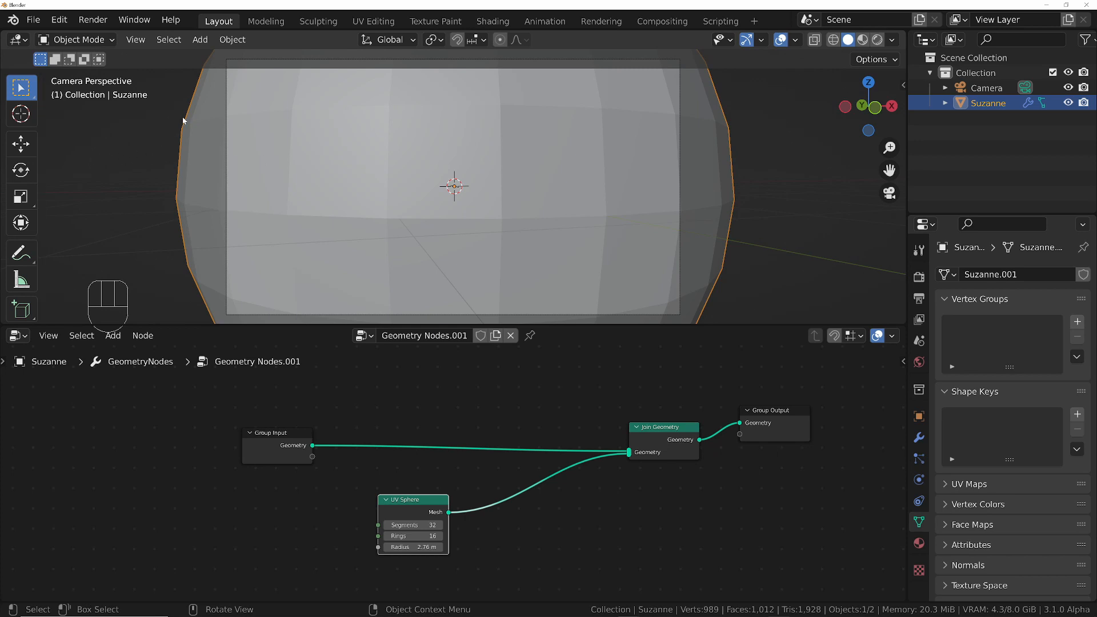
key("KP_0")
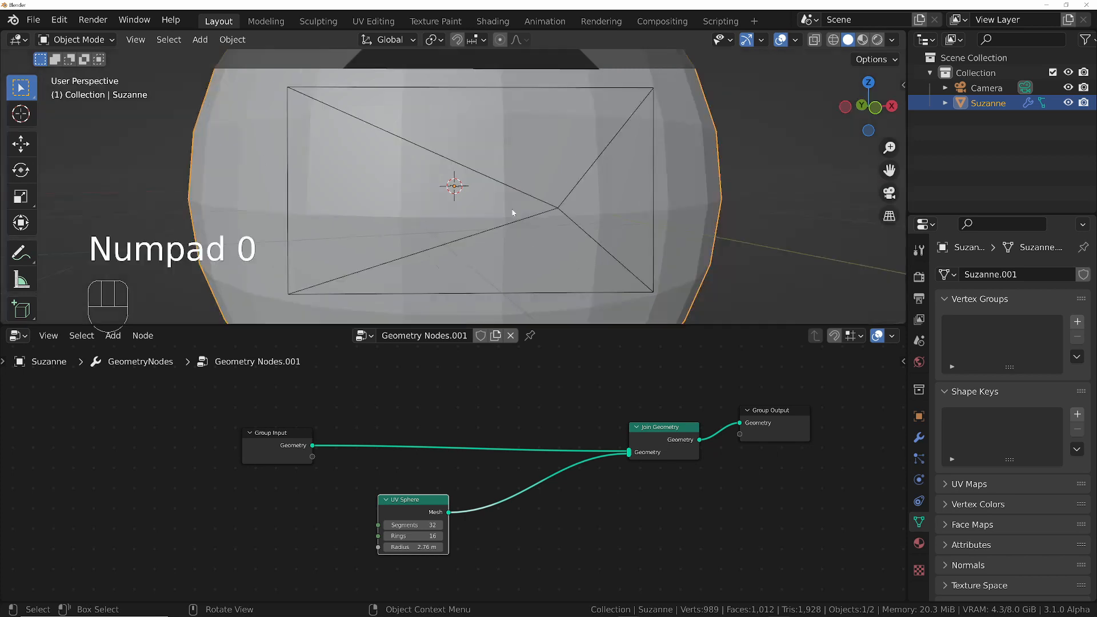
Show the sphere and monkey in wireframe from the side, and move the UV Sphere node beneath the Group Input.
middle_click_drag(509, 212, 465, 214)
scroll(465, 214, "down", 4)
middle_click_drag(416, 185, 486, 155, "shift")
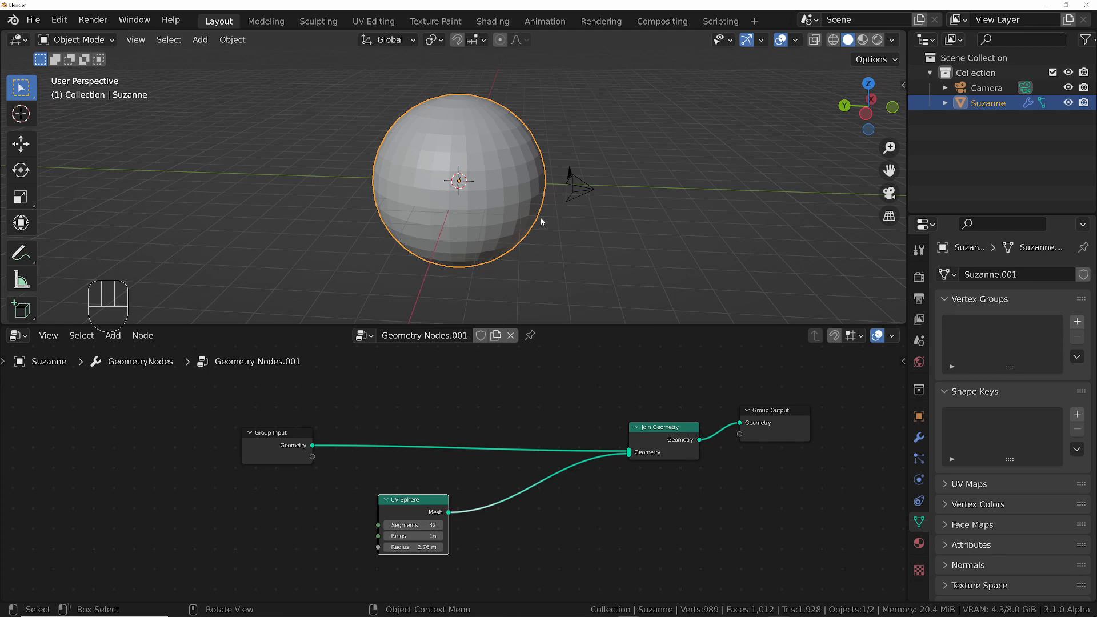
key("z")
middle_click_drag(452, 190, 438, 196)
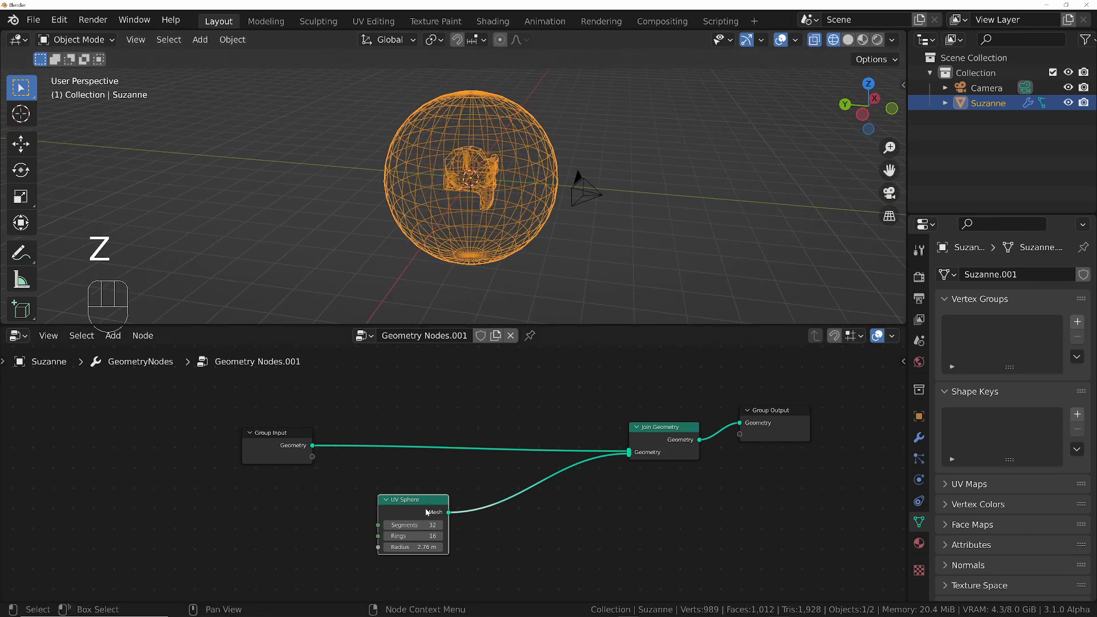
left_click_drag(427, 513, 319, 517)
Select the camera and annotate lines radiating from the sphere's centre to the camera and to the sphere's surface.
left_click(591, 196)
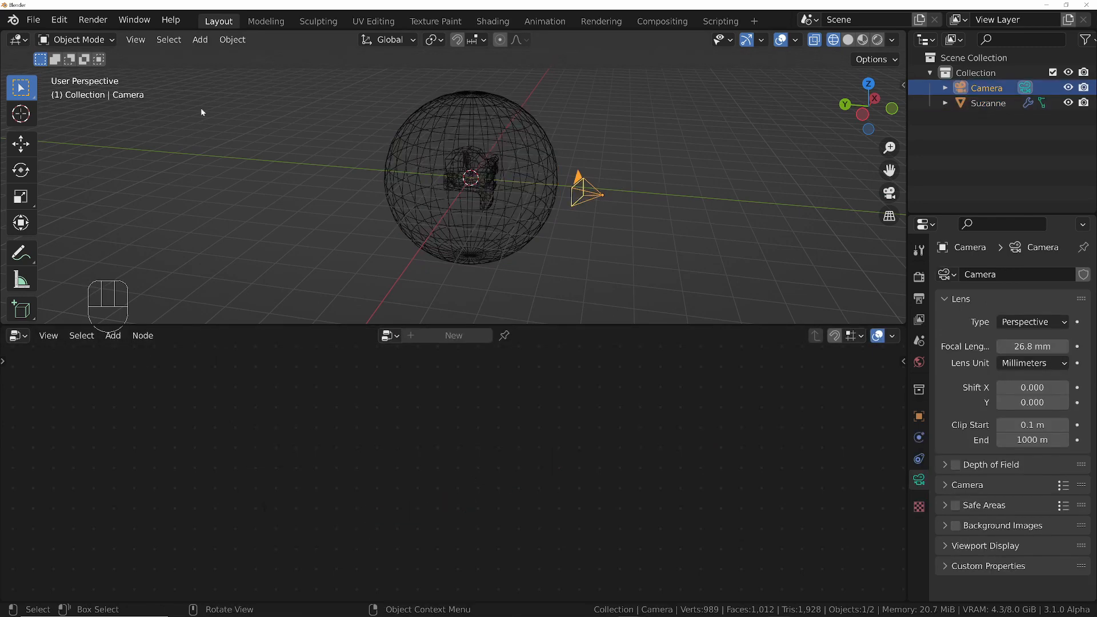
left_click(21, 252)
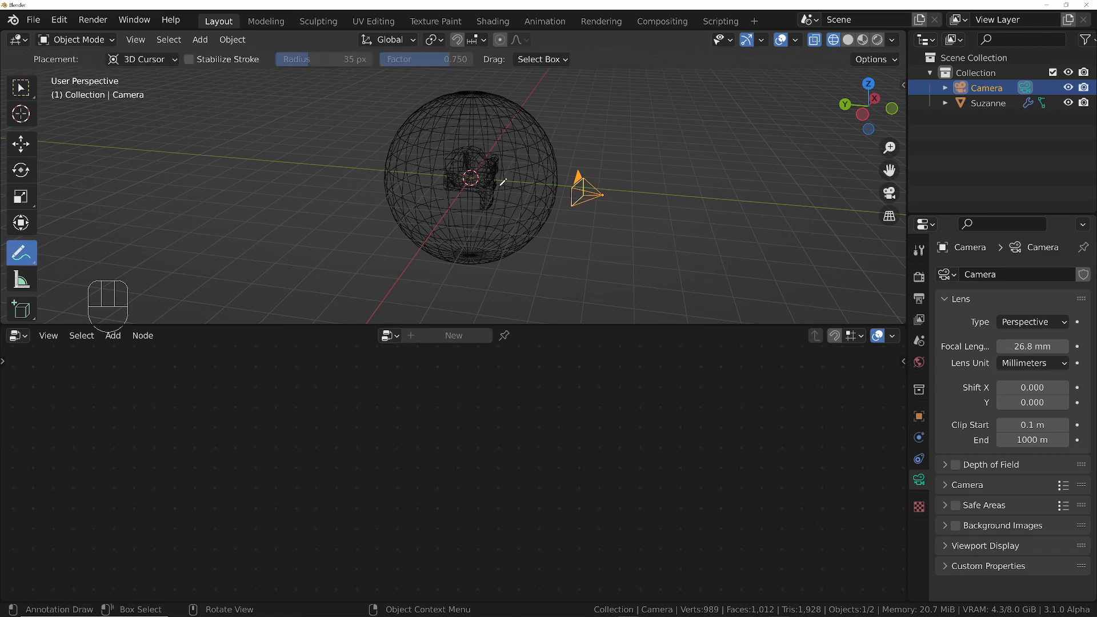
left_click_drag(474, 179, 606, 194)
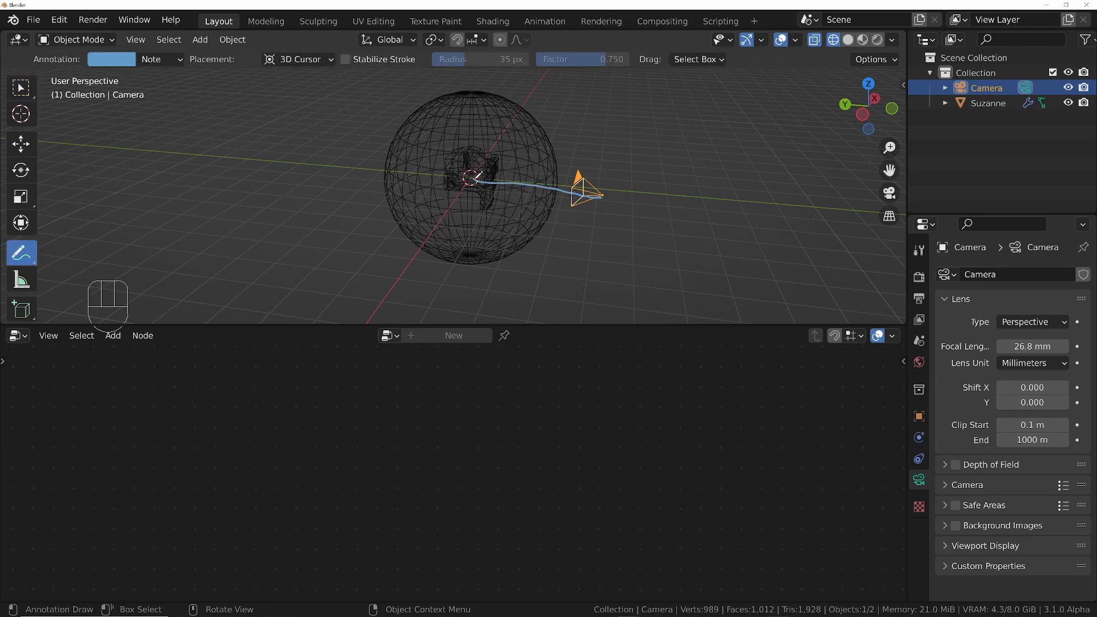
mouse_move(474, 178)
left_mouse_down()
mouse_move(542, 152)
mouse_move(541, 128)
mouse_move(499, 148)
mouse_move(516, 108)
mouse_move(476, 176)
mouse_move(508, 98)
left_mouse_up()
mouse_move(474, 179)
left_mouse_down()
mouse_move(530, 248)
mouse_move(544, 217)
left_mouse_up()
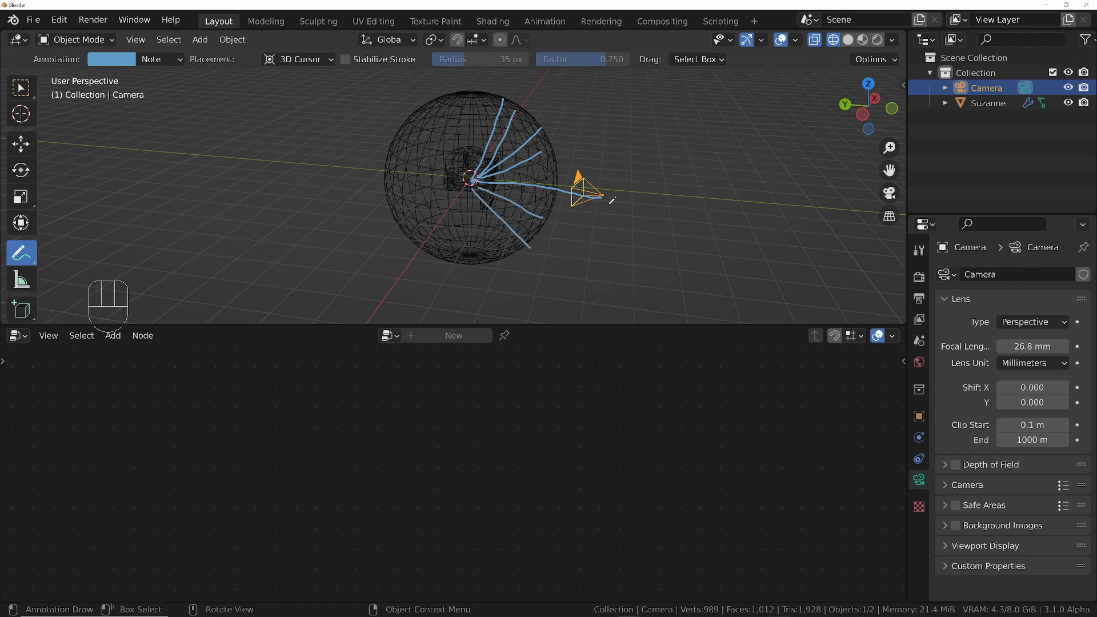
mouse_move(473, 179)
left_mouse_down()
mouse_move(383, 162)
mouse_move(415, 160)
left_mouse_up()
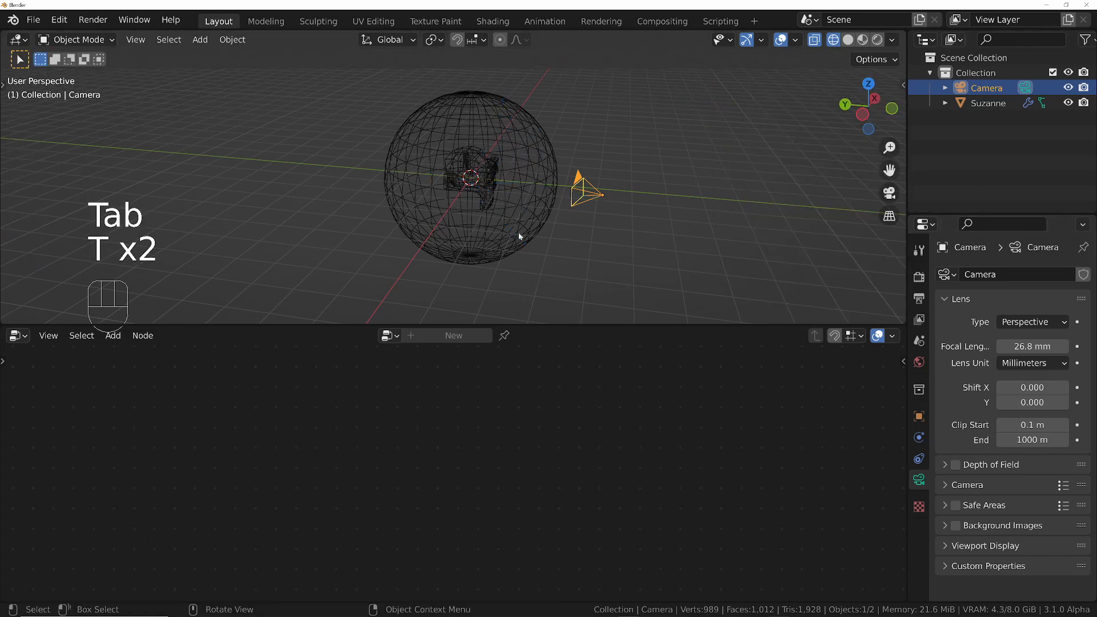
Select the monkey to show its node tree and add a Vector Math node beneath the sphere's link.
left_click(519, 229)
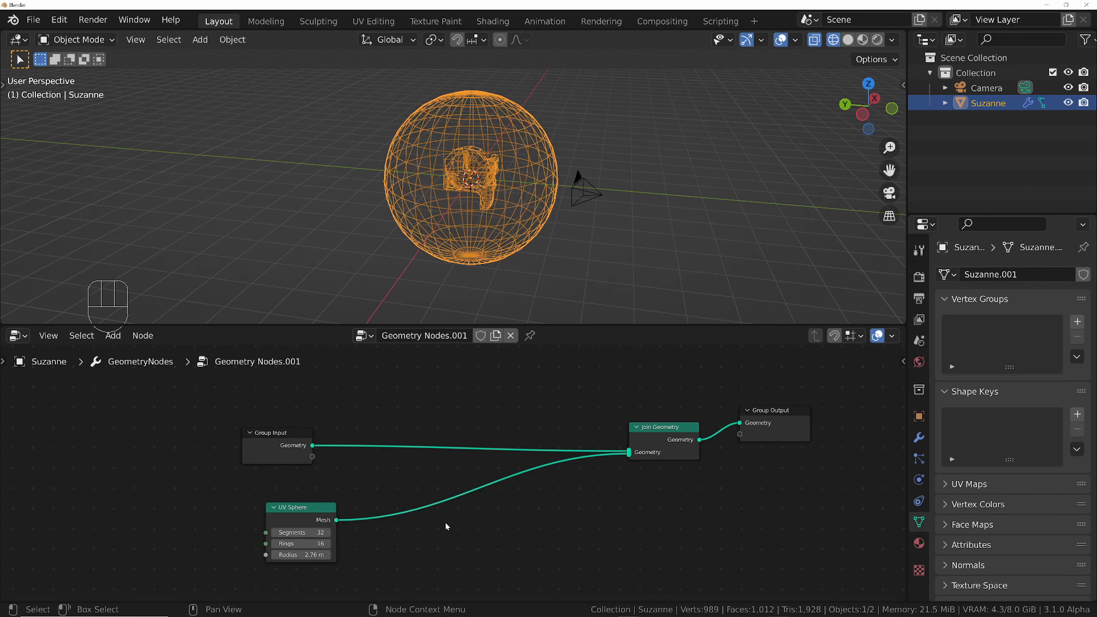
key("shift+a")
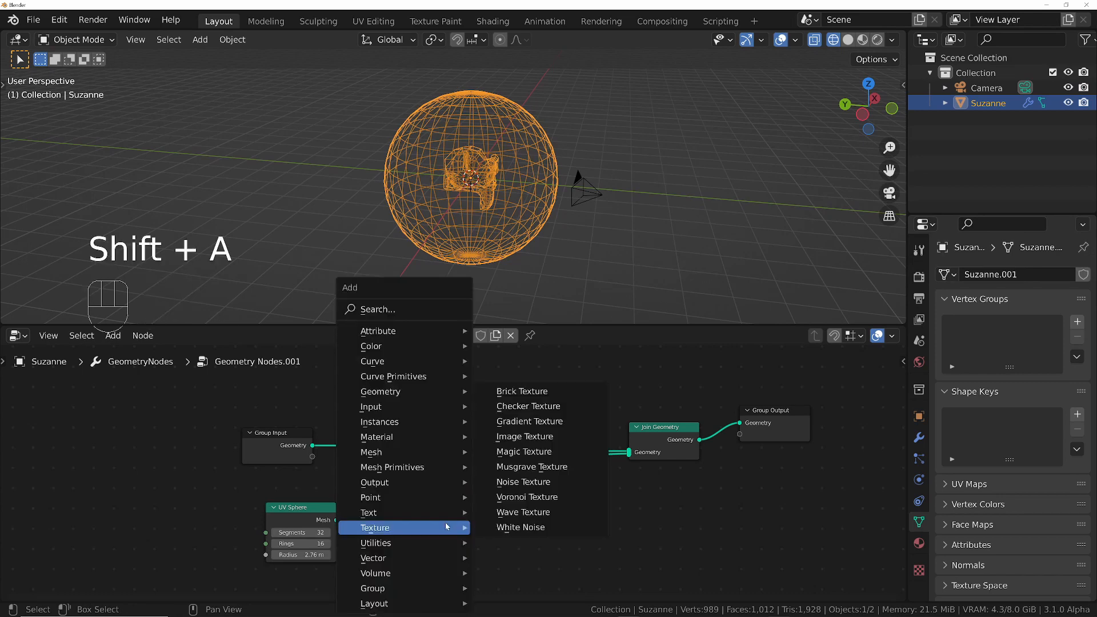
type("vecot")
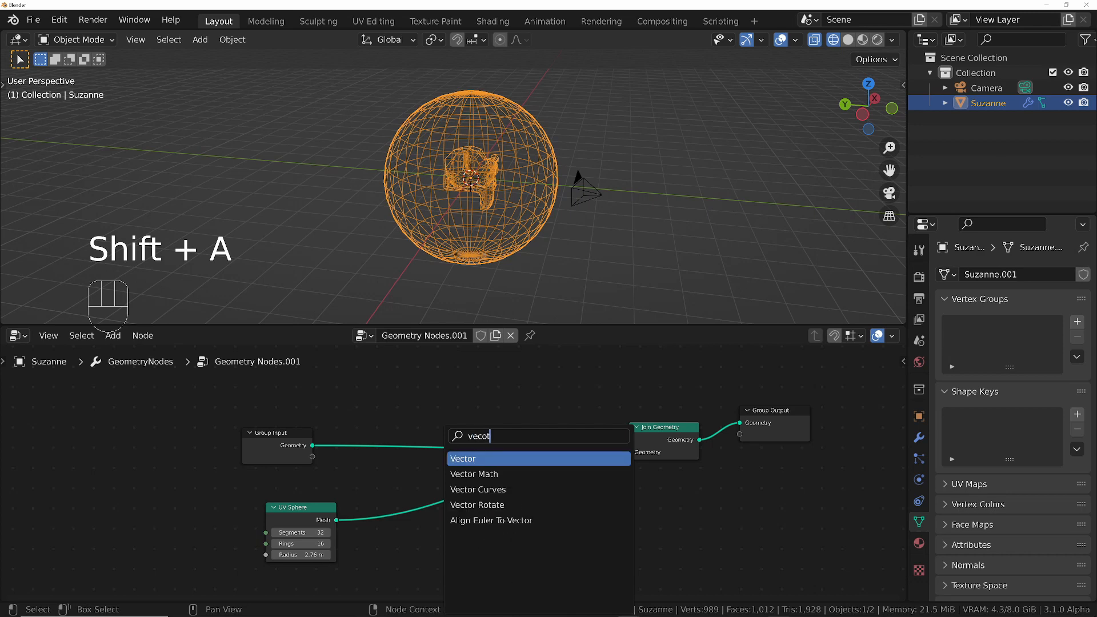
key("Down")
key("Return")
left_click(445, 522)
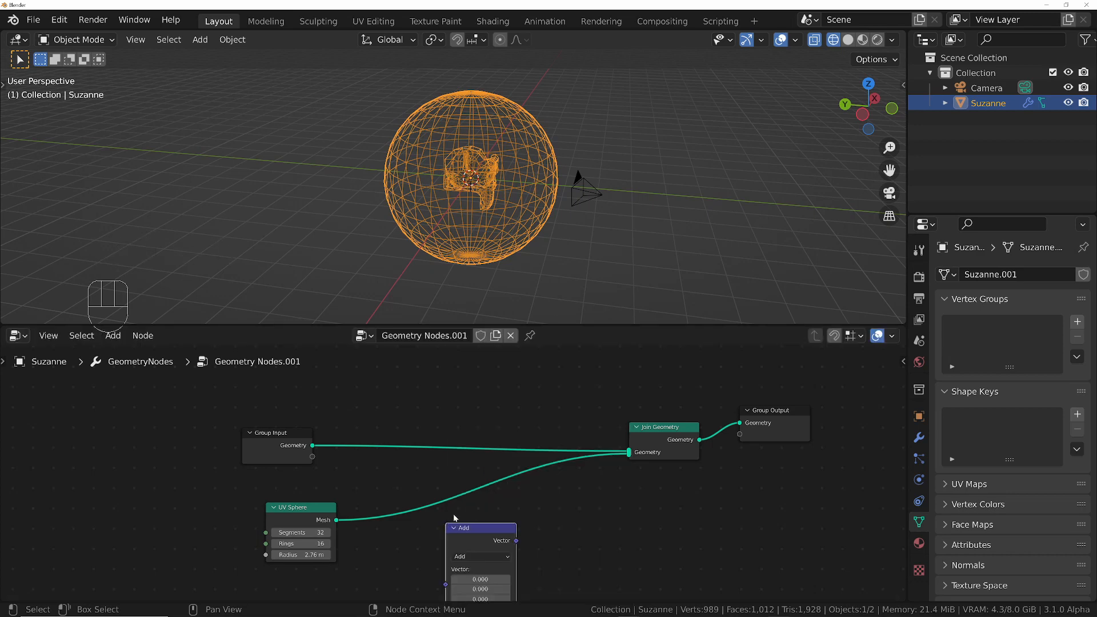
Insert a Delete Geometry node on the link between the UV Sphere and Join Geometry nodes.
key("shift+a")
type("dele")
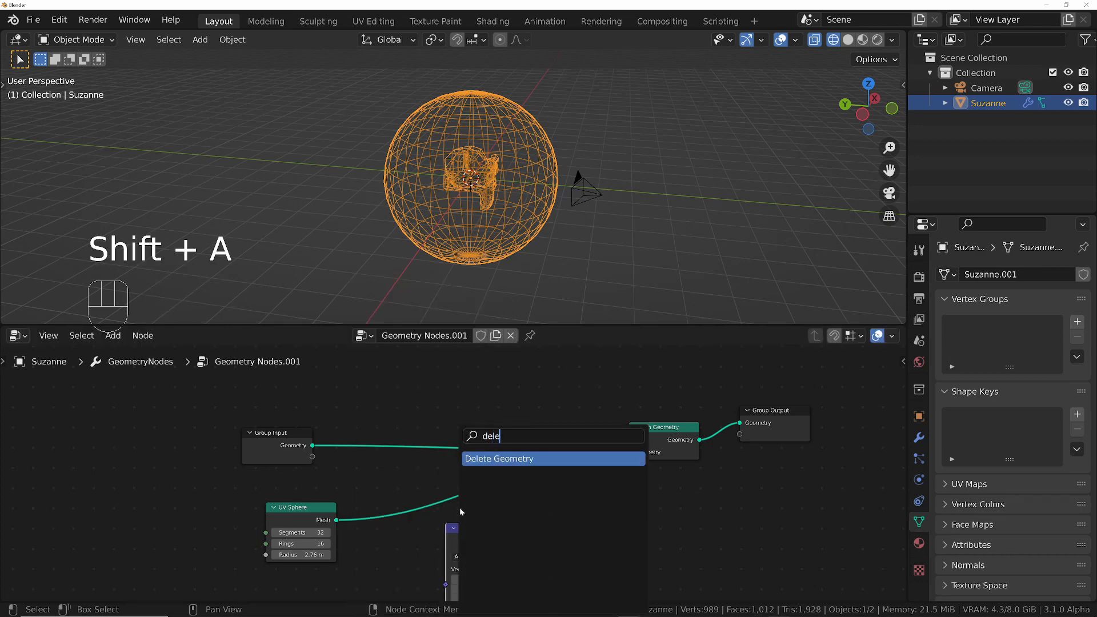
key("Return")
left_click(434, 537)
middle_click_drag(434, 537, 434, 494)
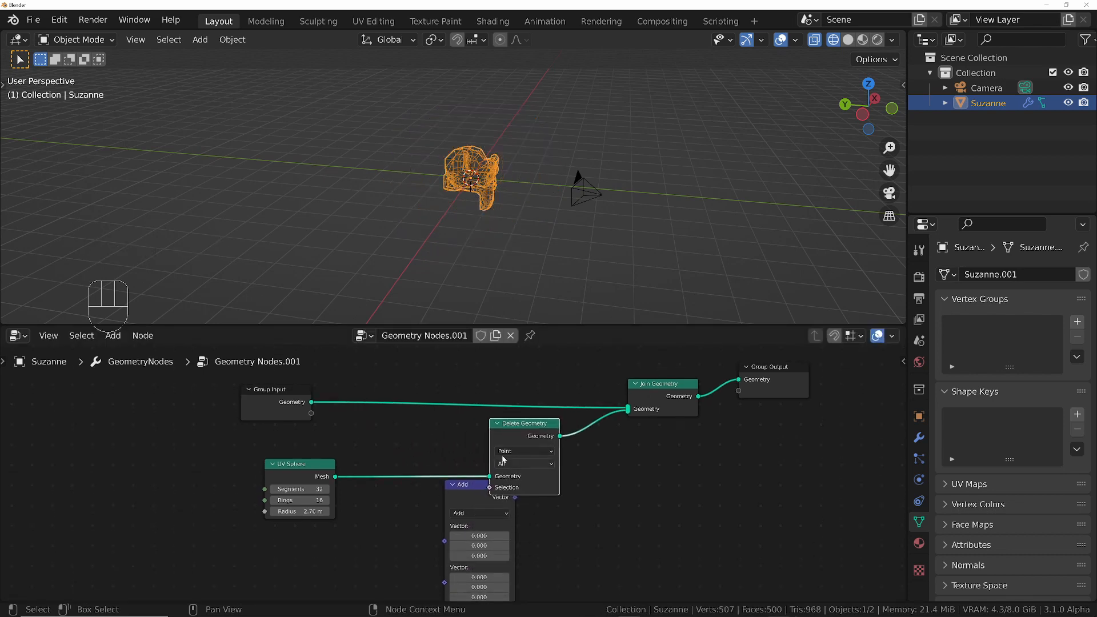
Move the Vector Math node clear of the Delete Geometry node and set its operation to Dot Product.
left_click_drag(485, 488, 389, 508)
middle_click_drag(430, 516, 430, 484)
scroll(430, 483, "down", 1)
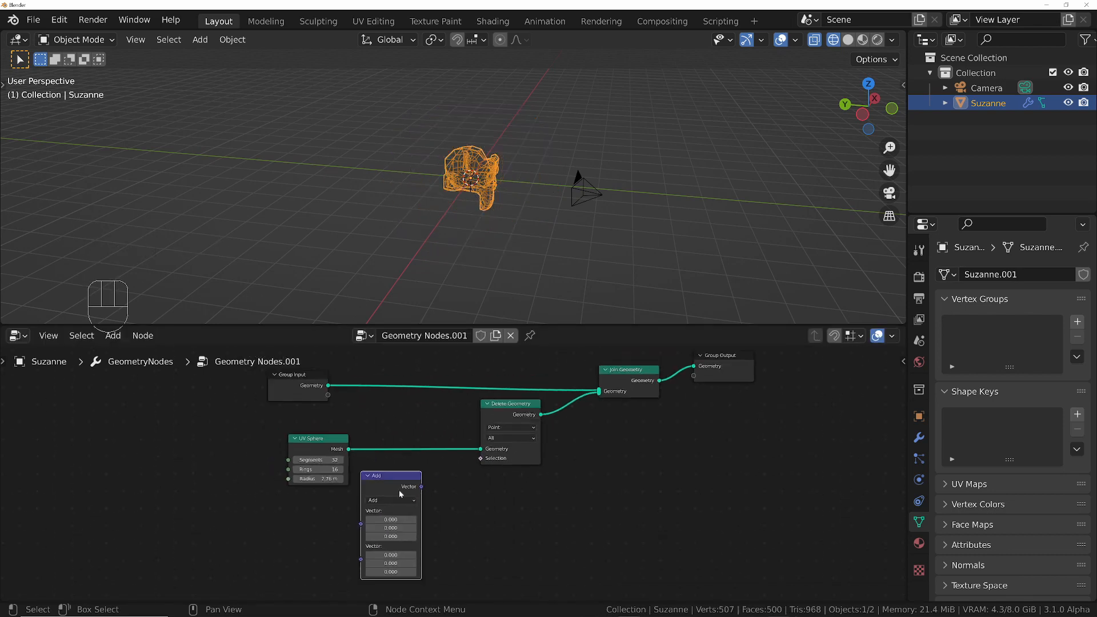
left_click(387, 502)
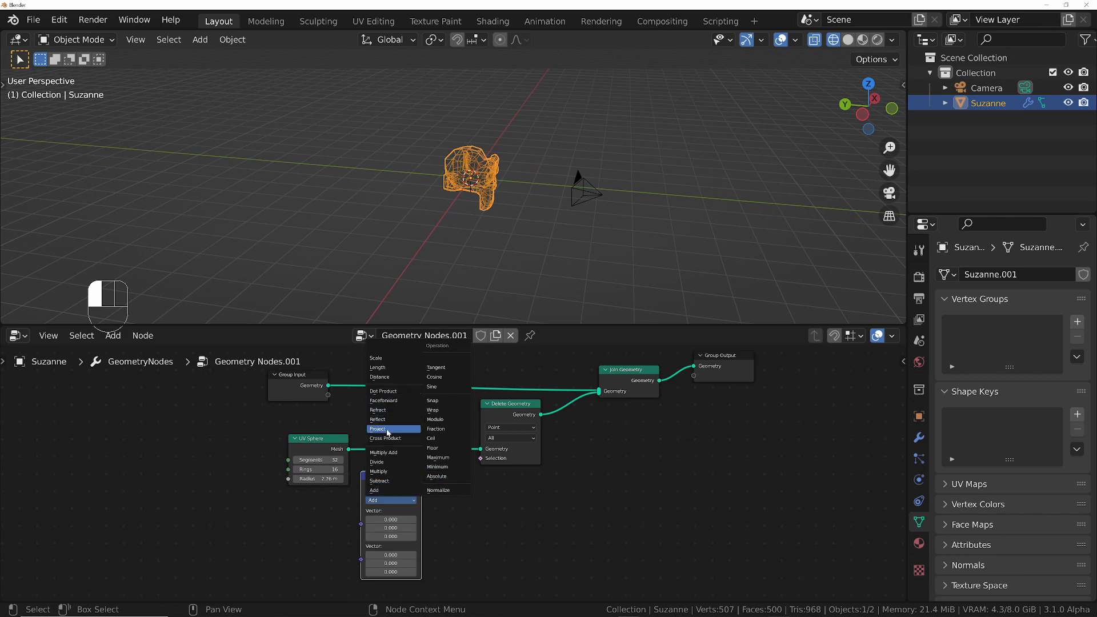
left_click(389, 391)
left_click_drag(346, 444, 340, 442)
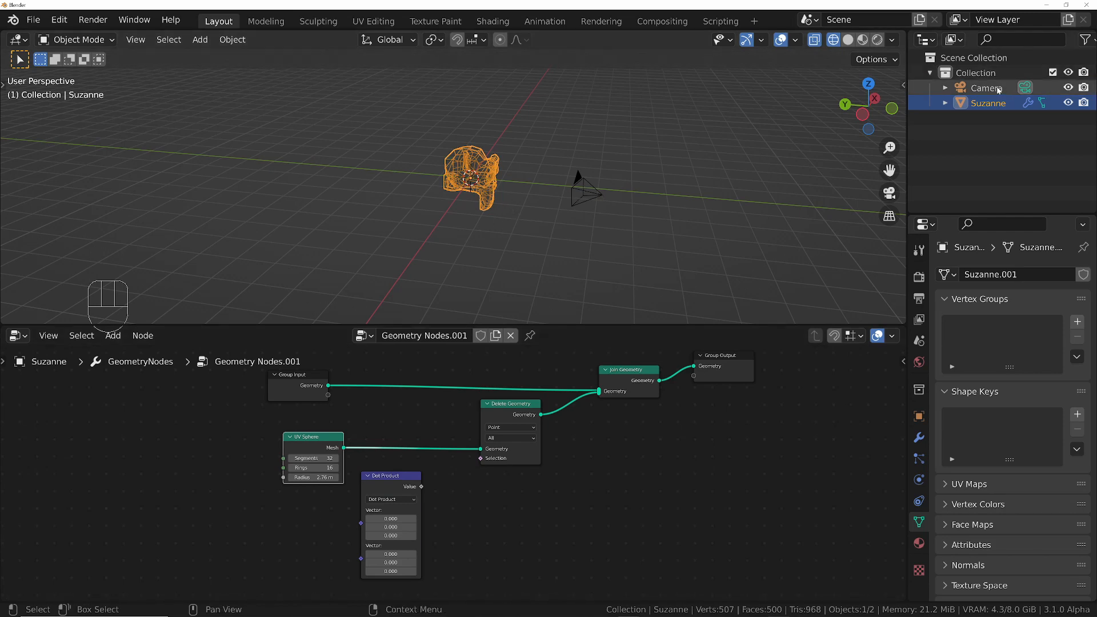
Bring the camera in as an Object Info node, feed its location into the Dot Product, and connect the resulting value to Delete Geometry's selection.
left_click_drag(987, 87, 356, 517)
left_click_drag(311, 444, 261, 440)
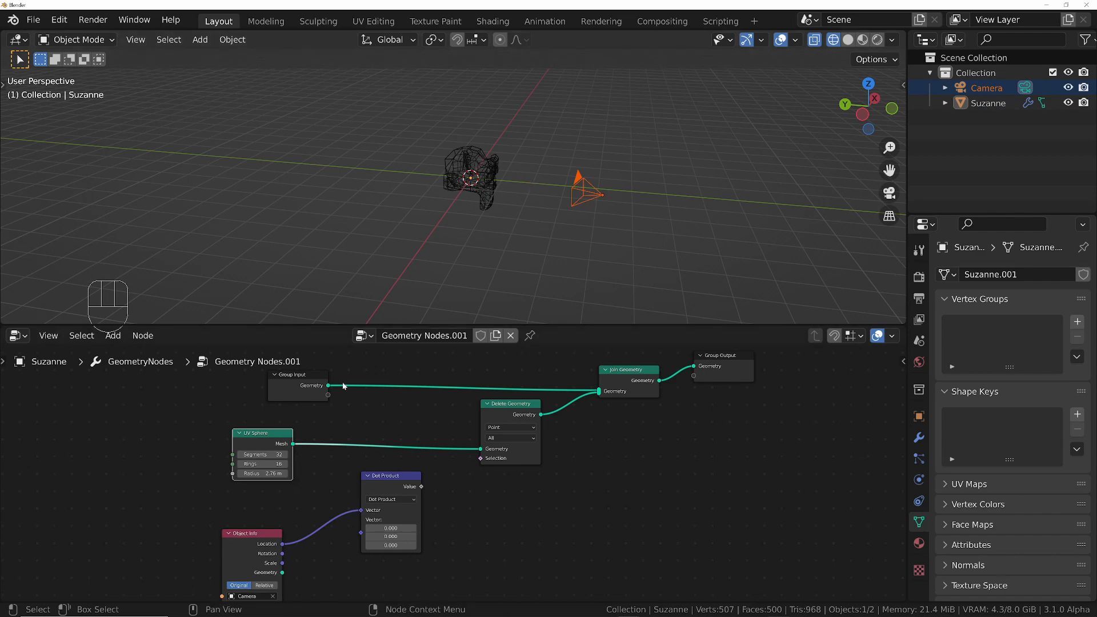
left_click_drag(424, 487, 481, 458)
left_click_drag(391, 476, 429, 463)
left_click(366, 537)
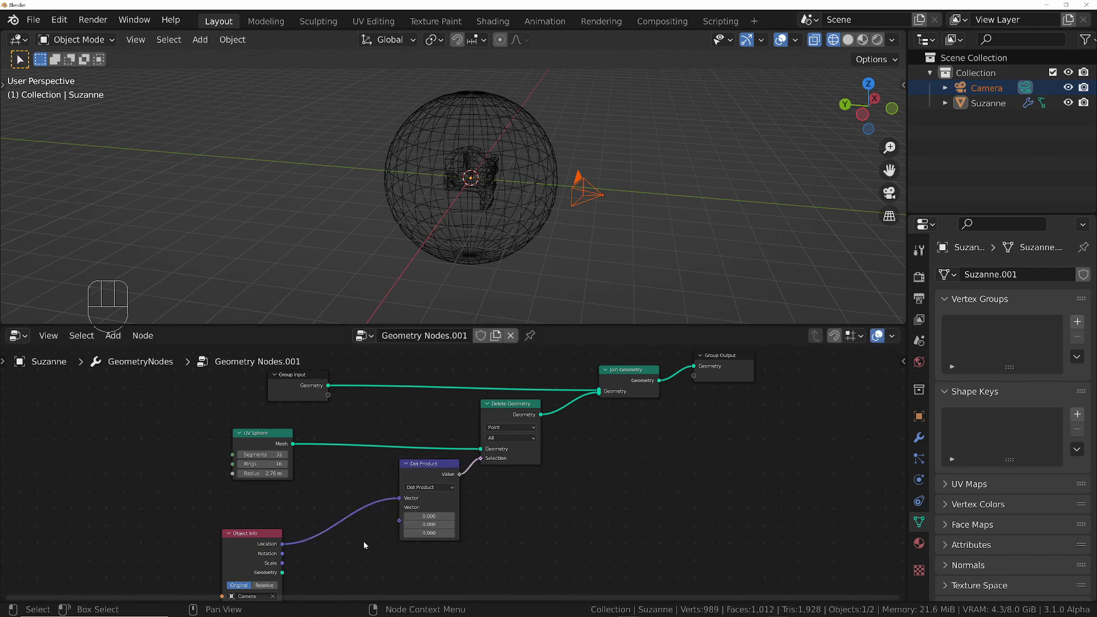
Add a Position node and connect it to the second vector input of the Dot Product node.
key("shift+a")
type("pos")
key("Return")
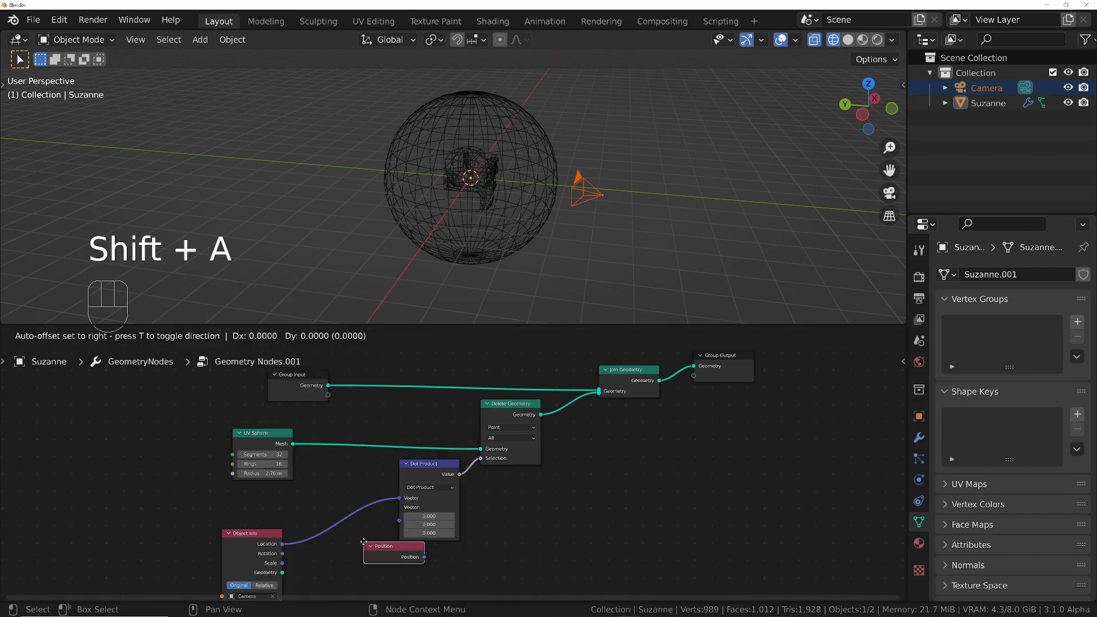
left_click(358, 555)
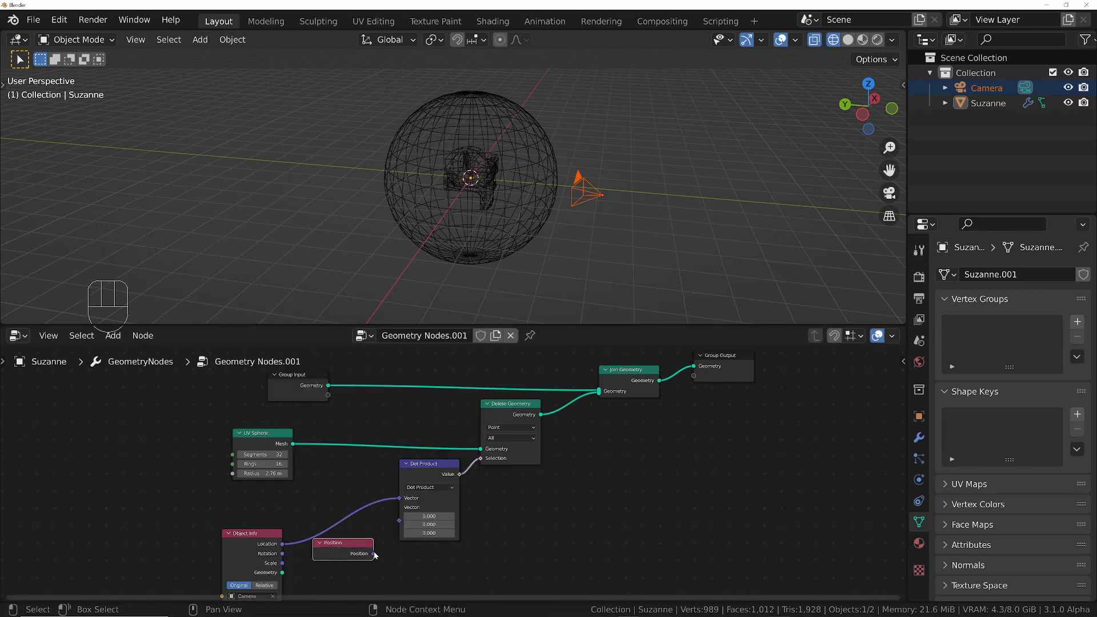
left_click_drag(375, 555, 404, 525)
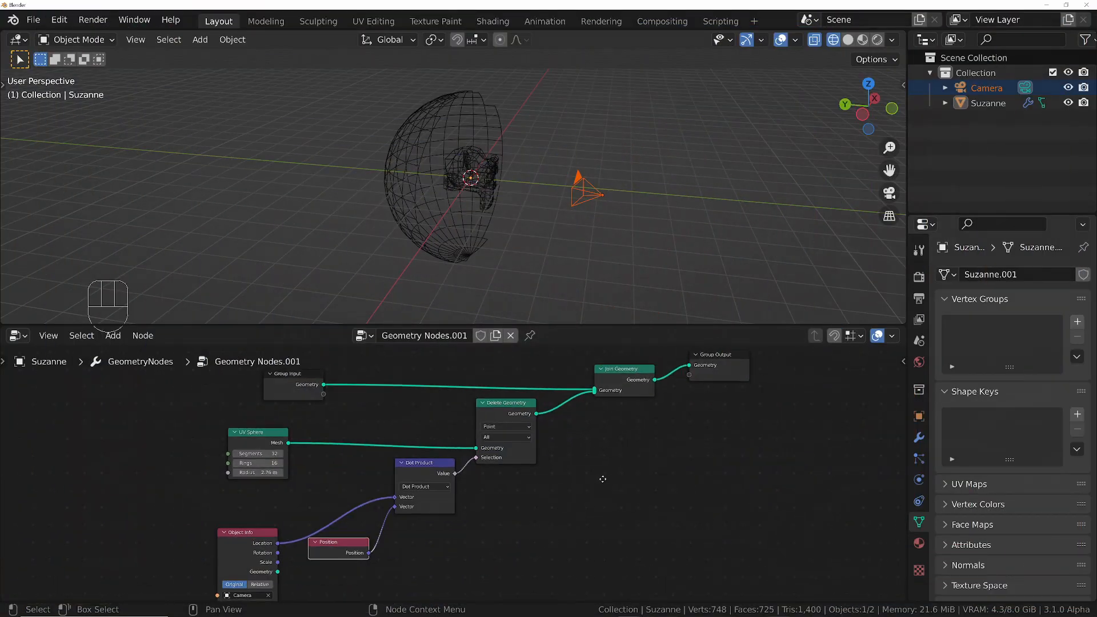
Tidy the Object Info and Position nodes by moving them up beneath the UV Sphere node.
scroll(280, 526, "down", 3)
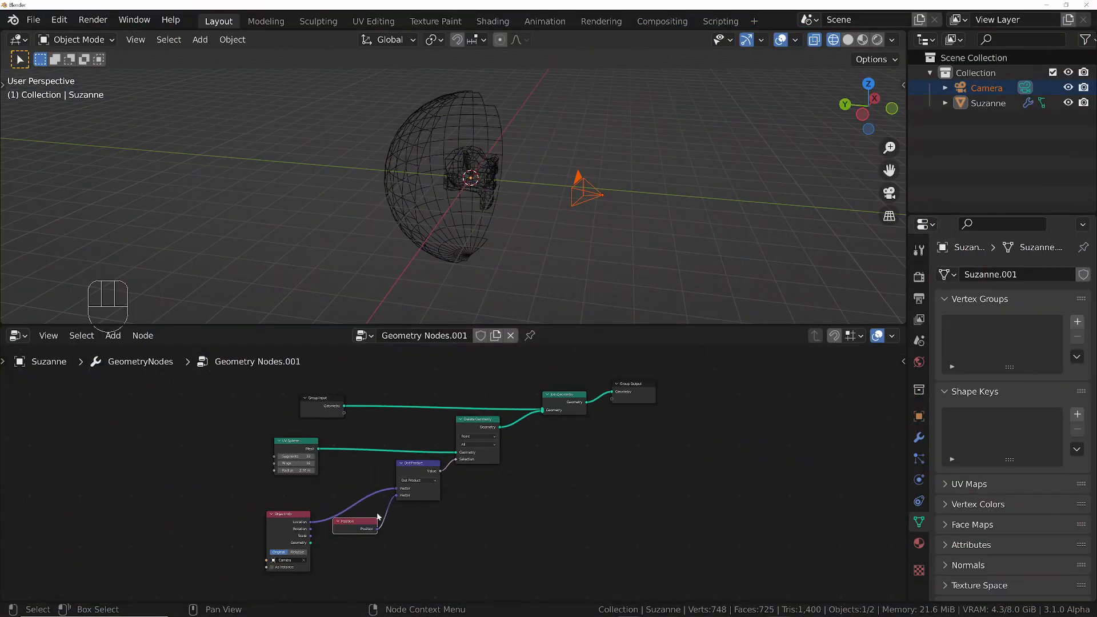
left_click_drag(280, 526, 264, 500)
left_click_drag(342, 522, 337, 512)
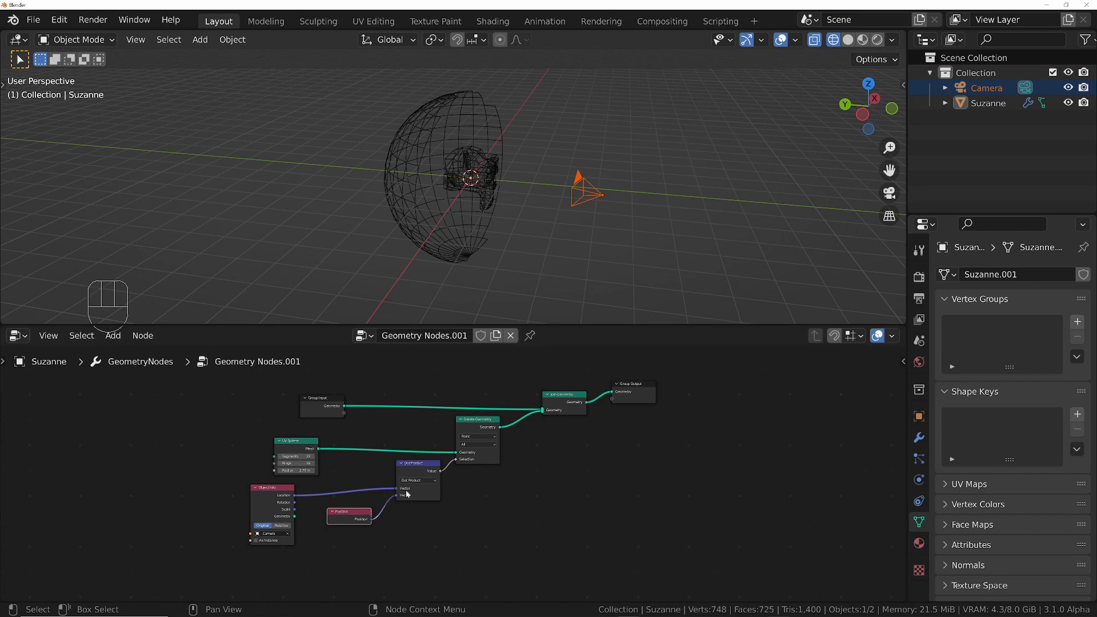
Move the Delete Geometry, Join Geometry and Group Output nodes away from the Dot Product node to make room between them.
scroll(423, 477, "up", 2)
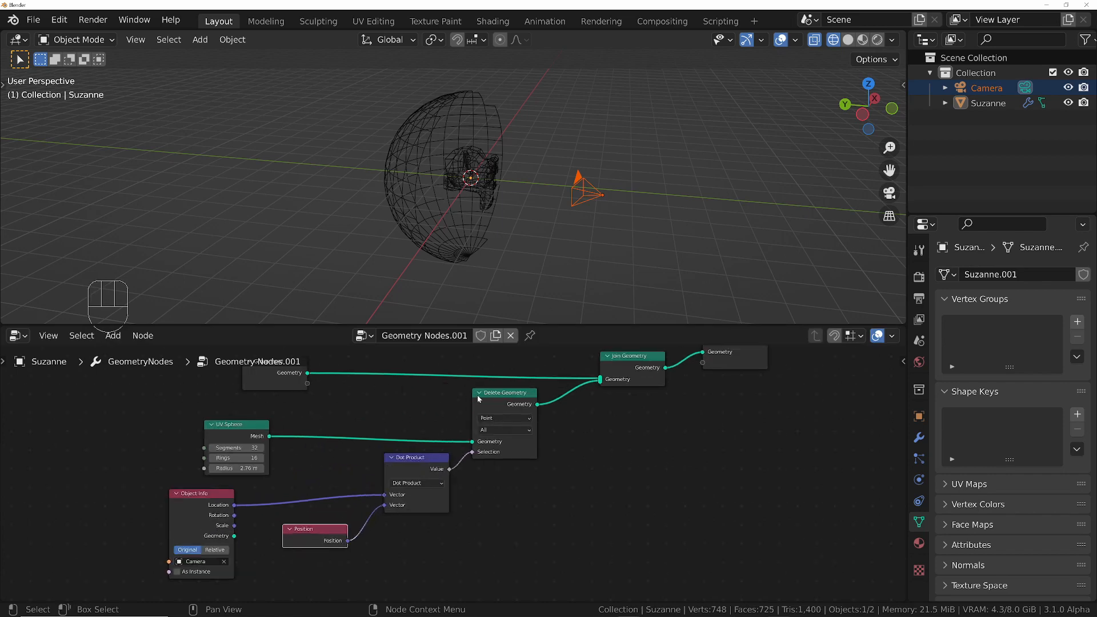
middle_click_drag(510, 393, 446, 426)
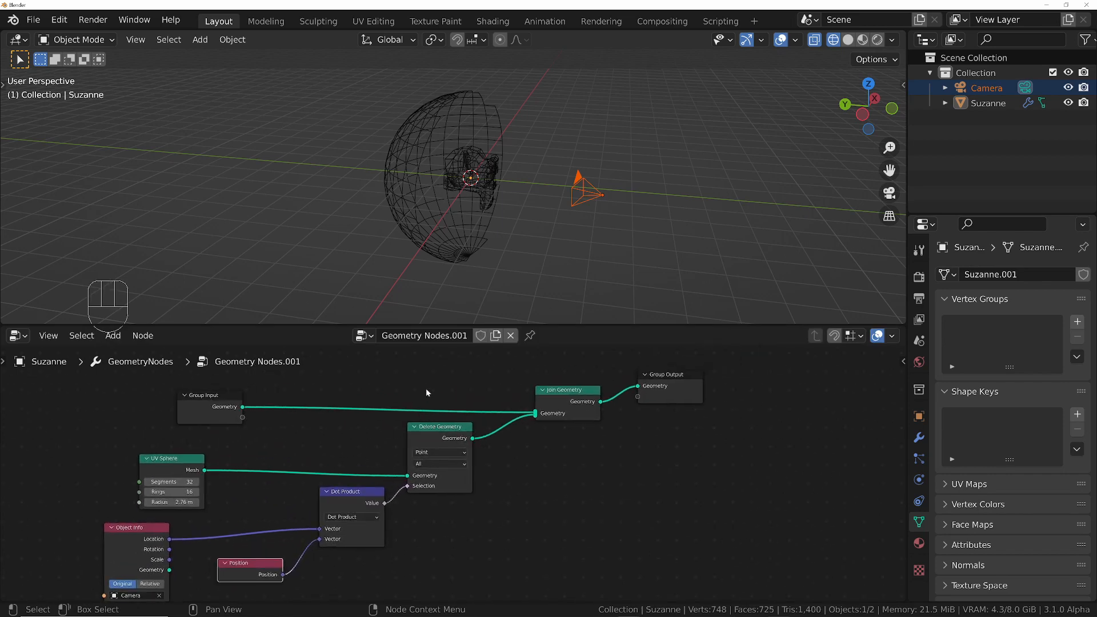
left_click_drag(428, 394, 763, 457)
key("g")
left_click(793, 443)
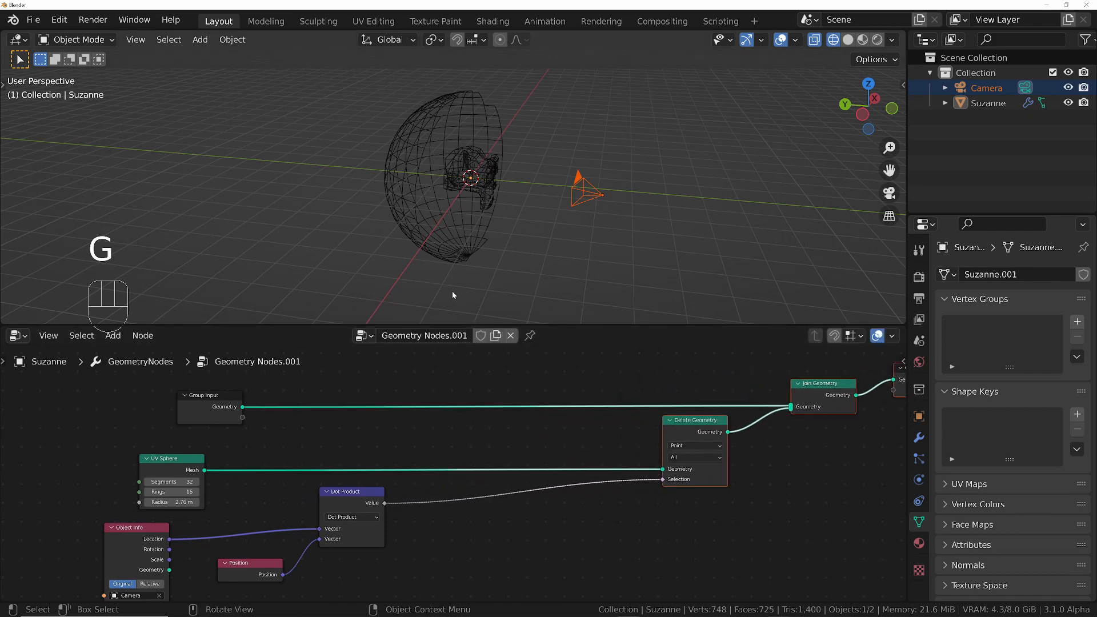
Insert a Math node between the Dot Product and Delete Geometry's selection, and set its operation to Less Than.
key("shift+a")
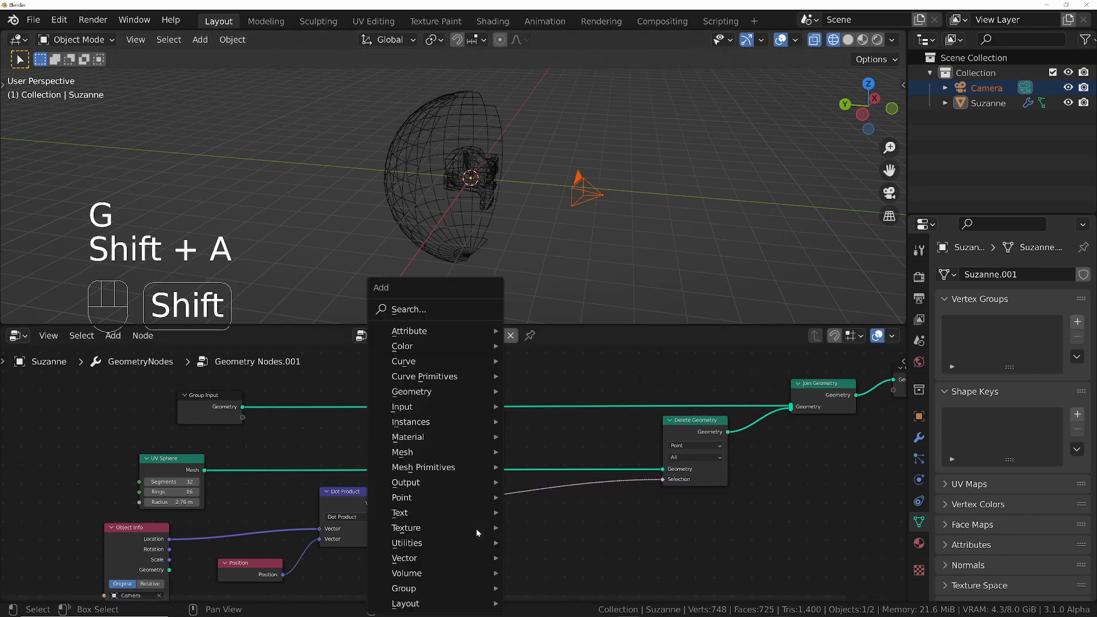
type("math")
key("Return")
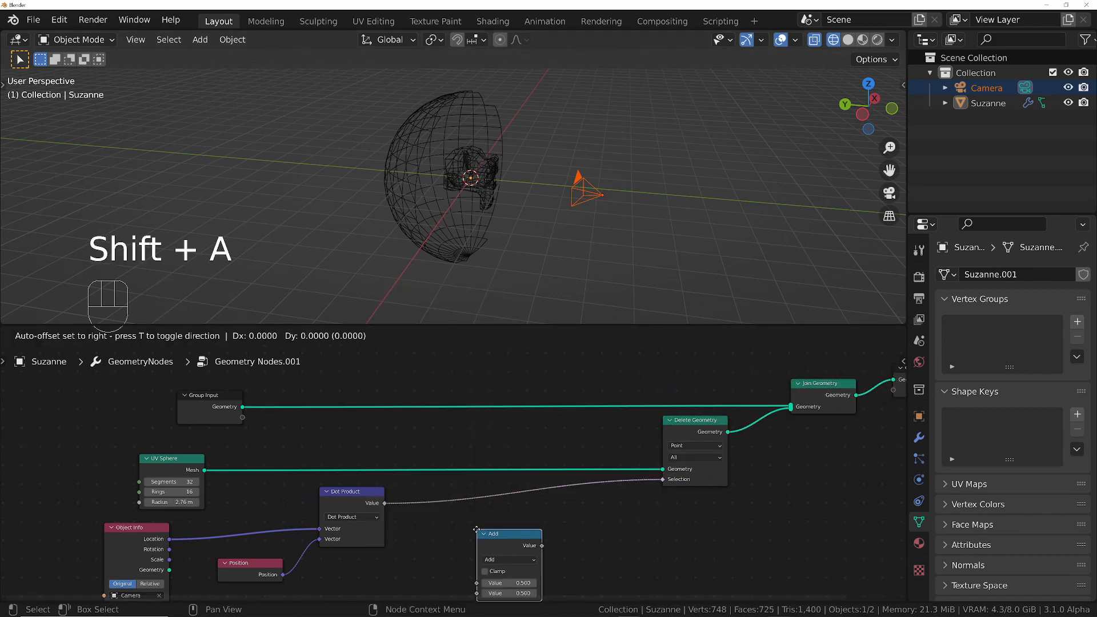
left_click(462, 486)
left_click(476, 515)
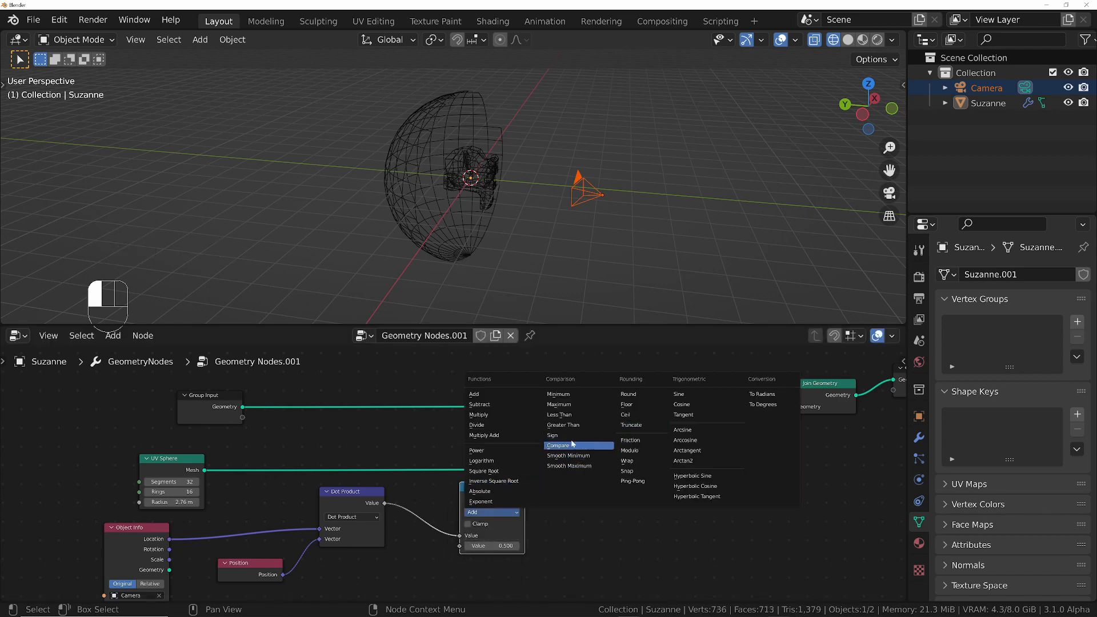
left_click(574, 415)
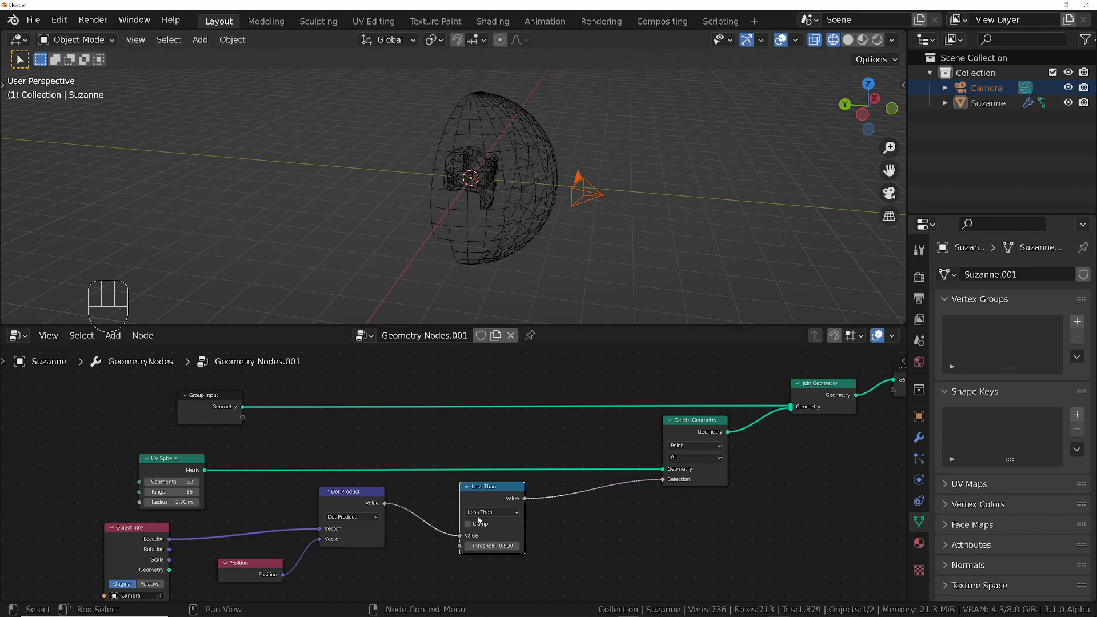
Switch the viewport to solid shading and adjust the Less Than threshold to 1.8 while watching the sphere's cut.
mouse_move(495, 546)
left_mouse_down()
mouse_move(455, 546)
mouse_move(497, 545)
left_mouse_up()
key("z")
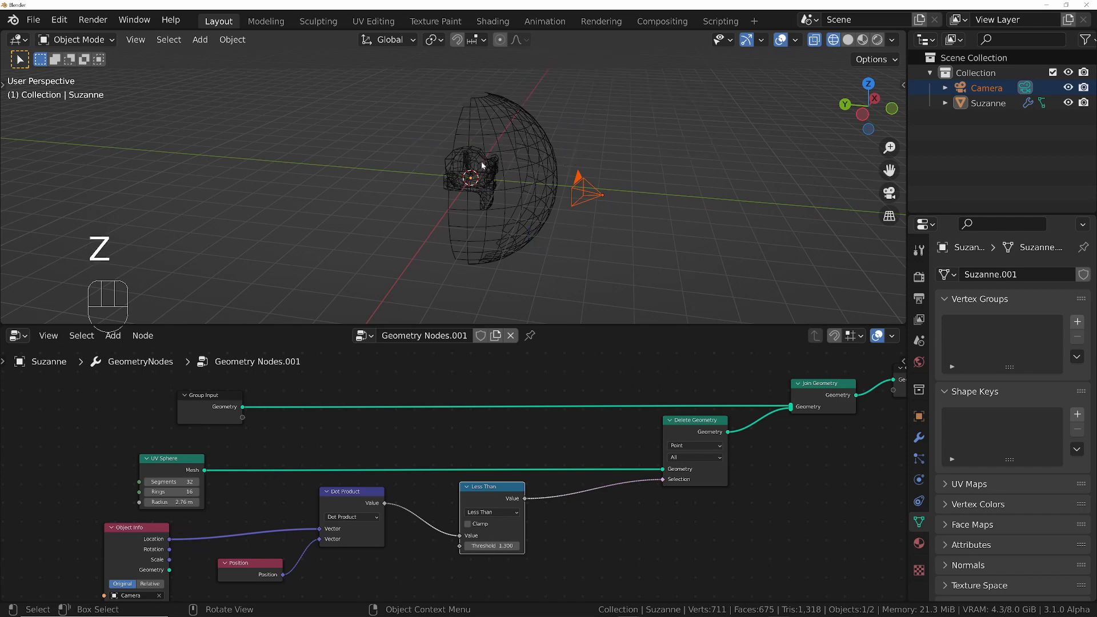
key("z")
middle_click_drag(646, 175, 563, 165)
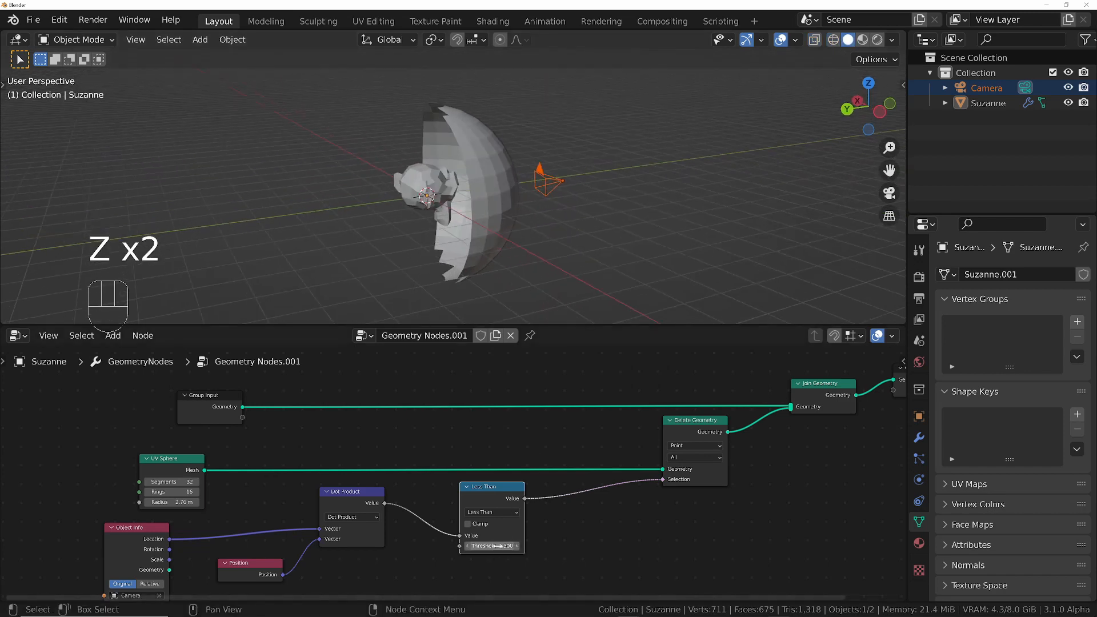
mouse_move(493, 546)
left_mouse_down()
mouse_move(543, 546)
mouse_move(423, 546)
mouse_move(573, 546)
mouse_move(388, 546)
mouse_move(495, 546)
left_mouse_up()
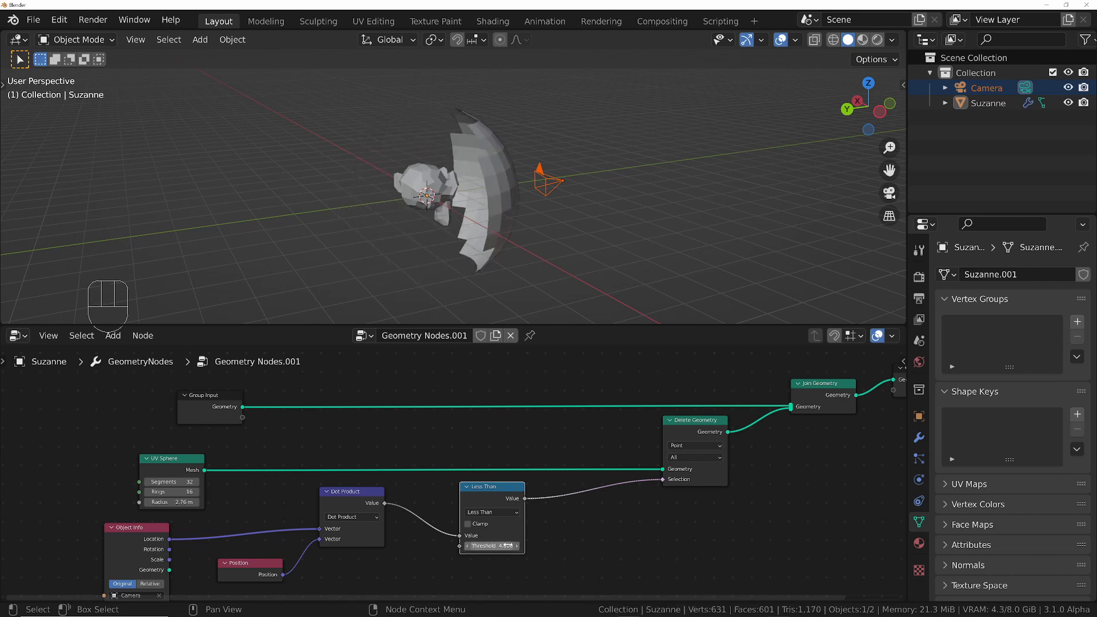
mouse_move(484, 546)
left_mouse_down()
mouse_move(506, 546)
mouse_move(482, 546)
left_mouse_up()
middle_click_drag(278, 506, 325, 453)
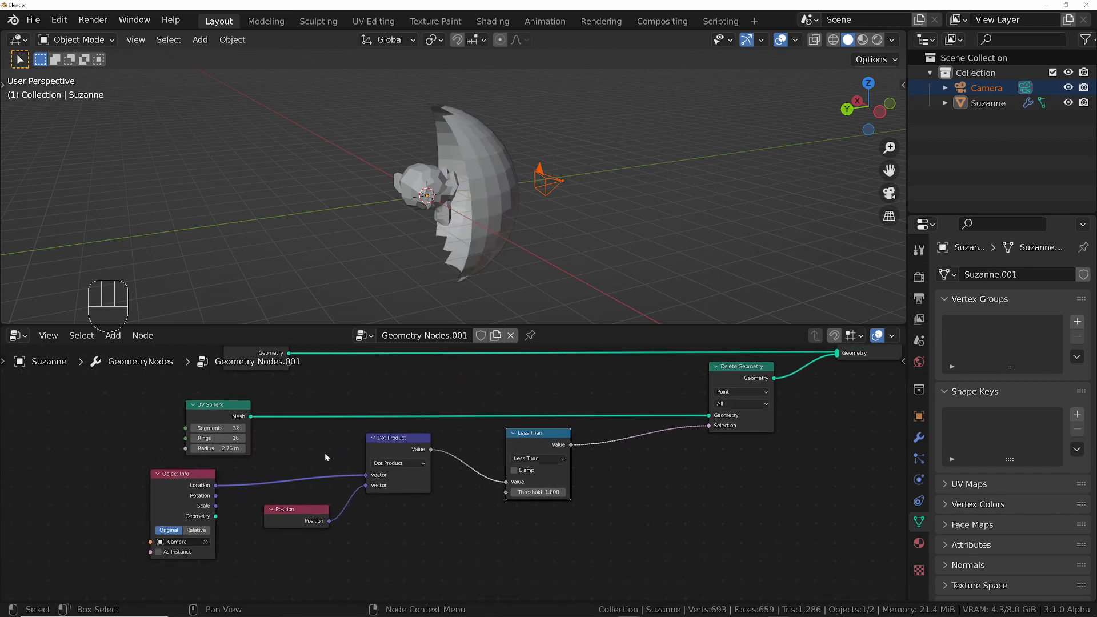
Move the monkey with its partial sphere about 3 m up and away from the world origin.
middle_click_drag(486, 218, 488, 192)
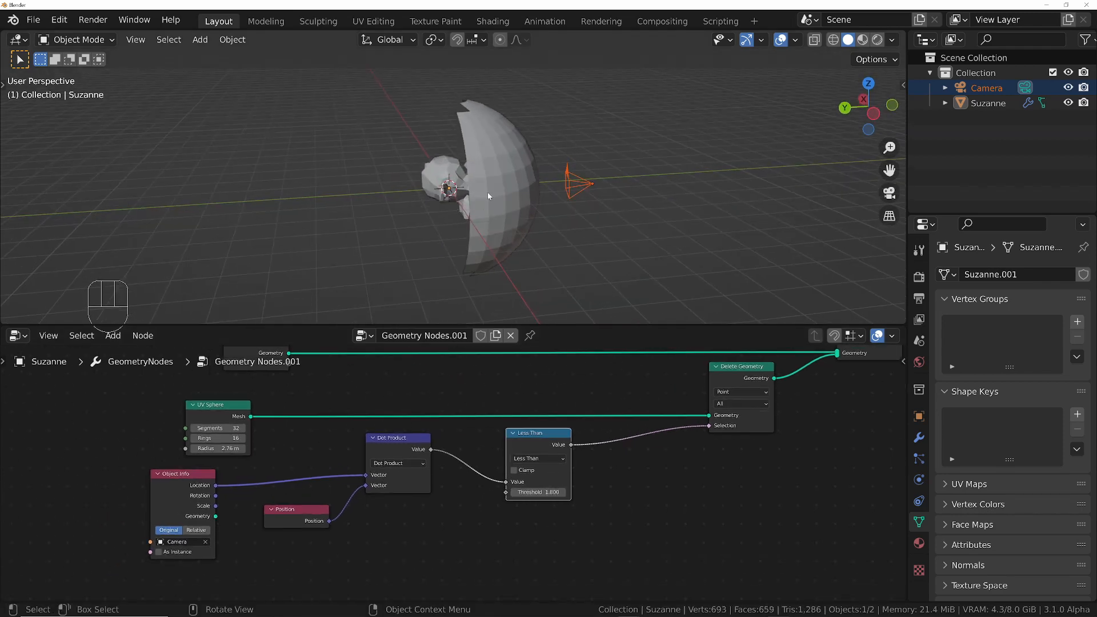
left_click(488, 192)
key("g")
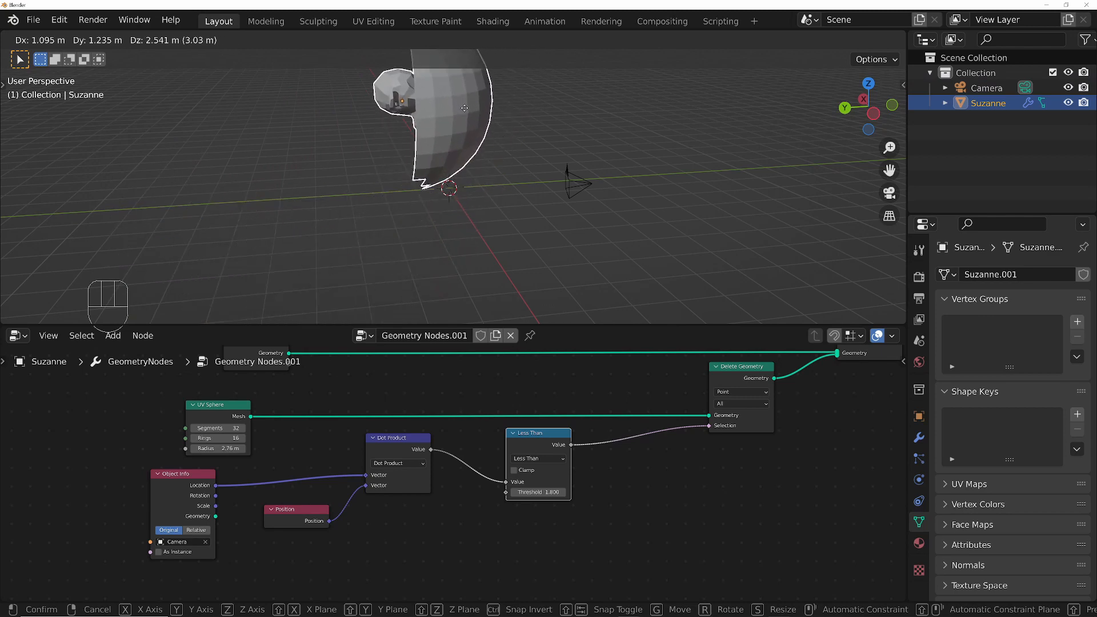
left_click(465, 104)
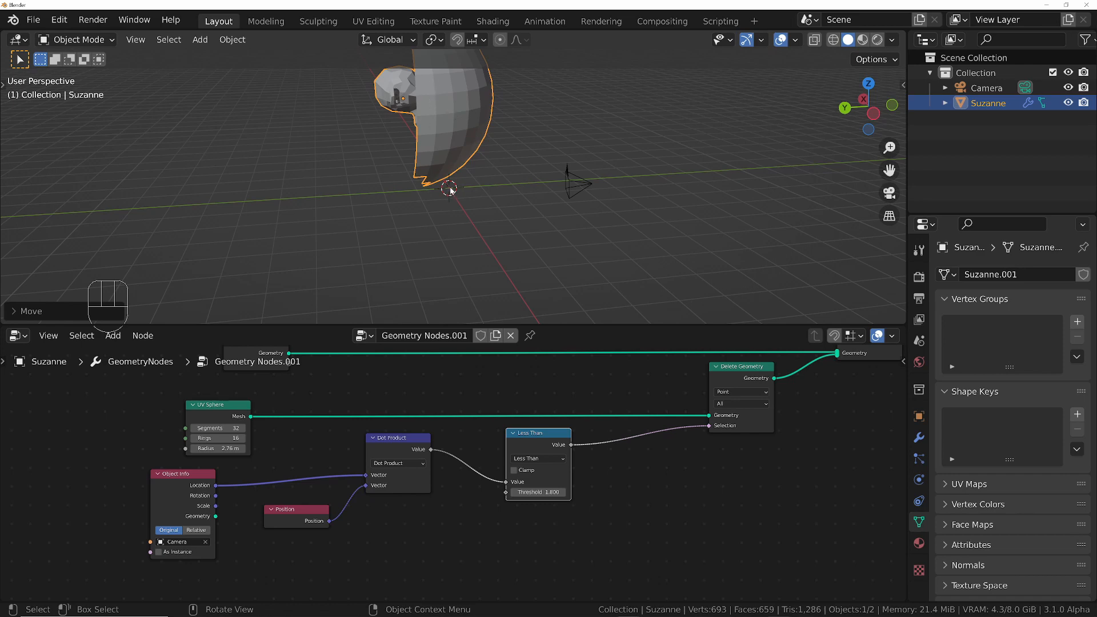
Set the Object Info node to Relative, move the monkey around near the camera, and return it to the world origin.
left_click(197, 530)
key("g")
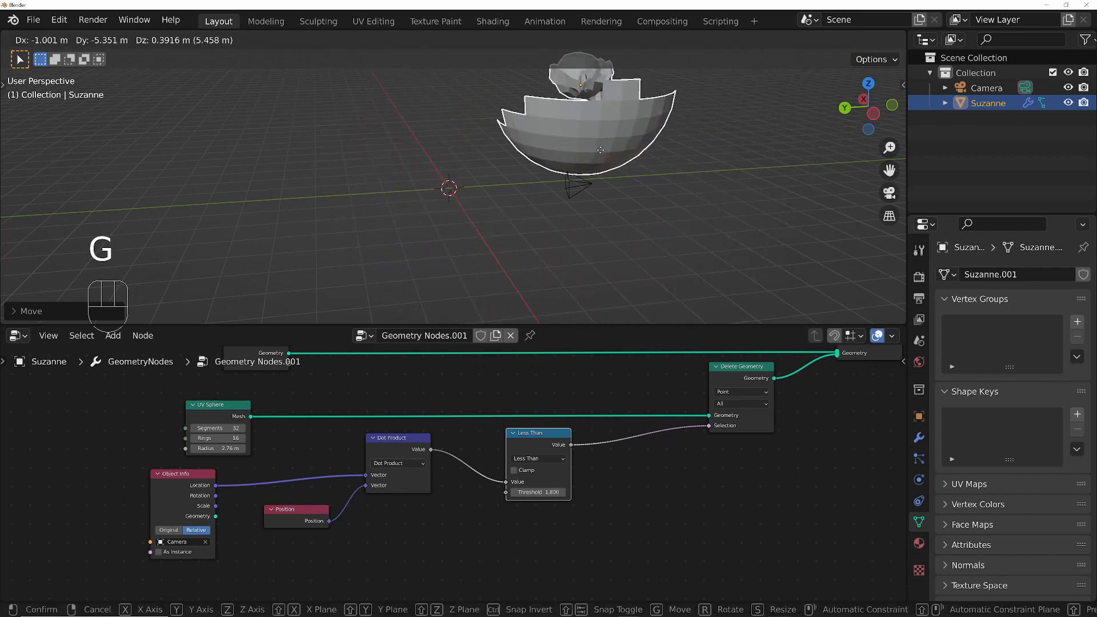
left_click(446, 160)
key("shift+s")
middle_click_drag(507, 179, 435, 179)
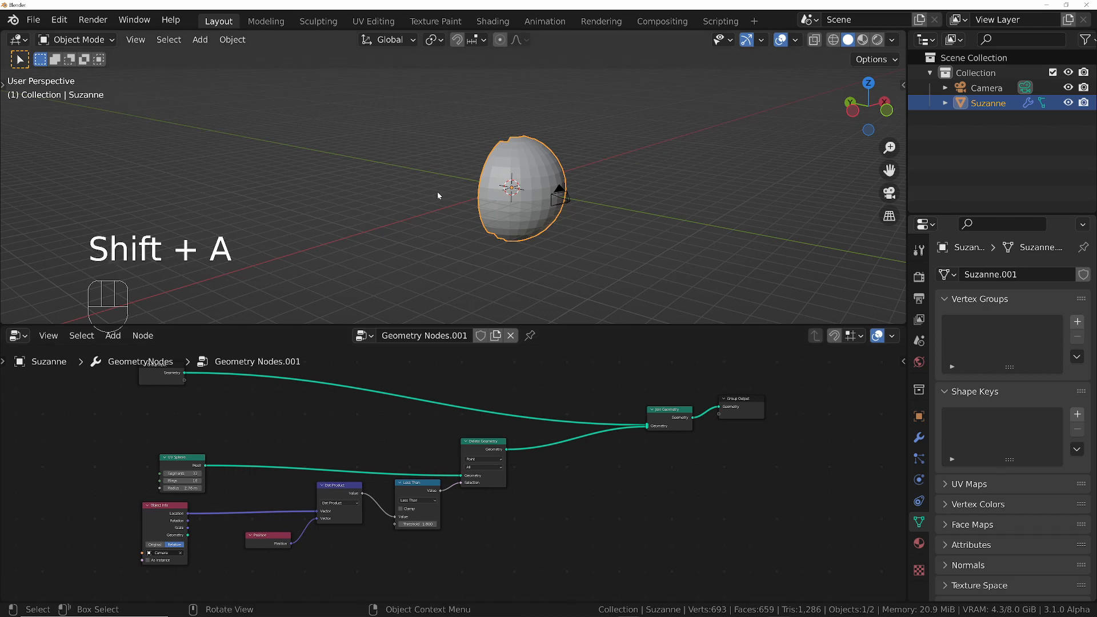
middle_click_drag(437, 191, 549, 183)
middle_click_drag(507, 240, 547, 160, "ctrl")
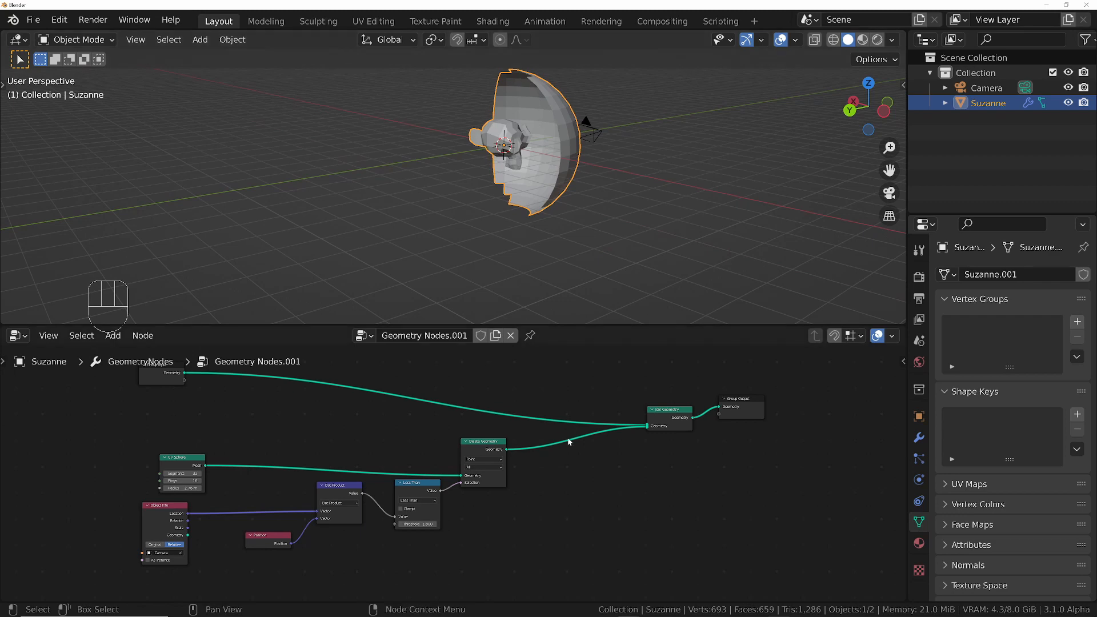
Insert a Distribute Points on Faces node between the Delete Geometry and Join Geometry nodes.
key("shift+a")
key("s")
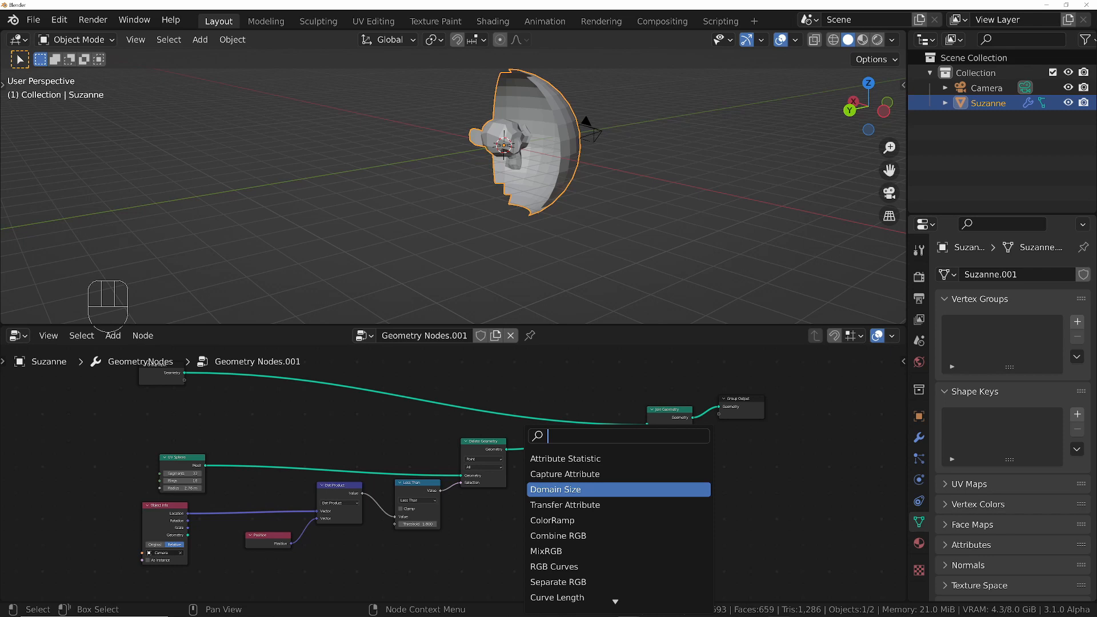
type("points on fa")
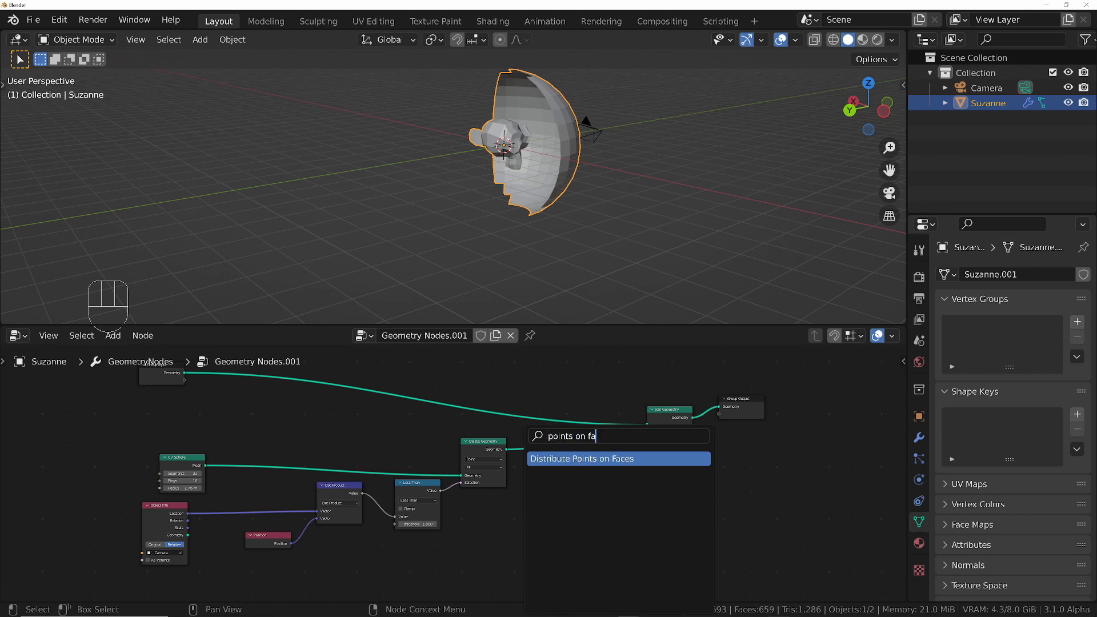
key("Return")
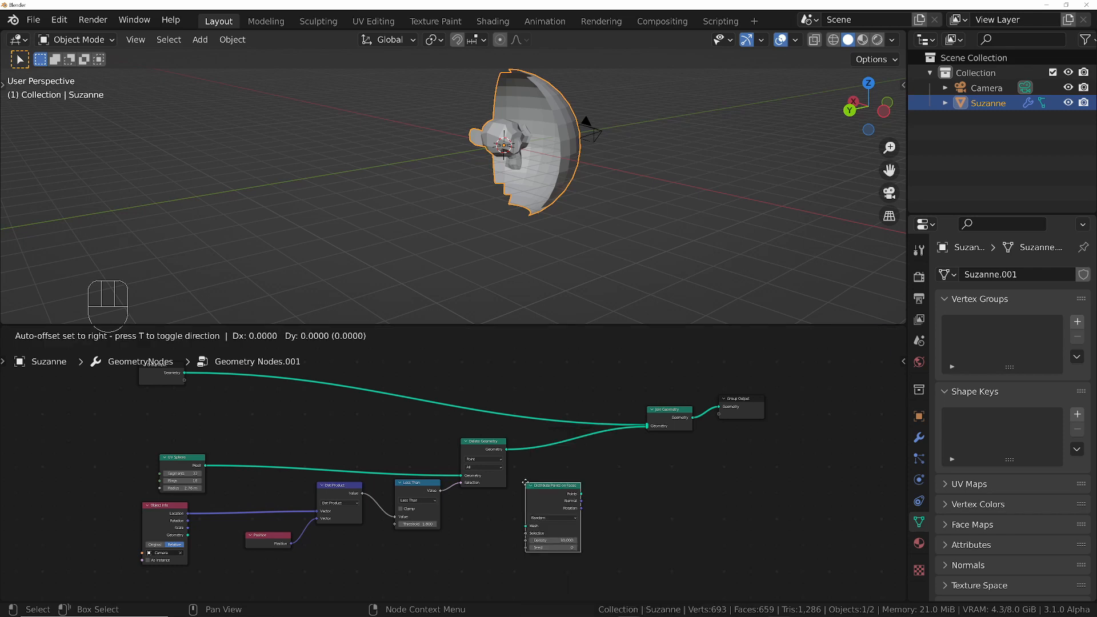
left_click(533, 435)
middle_click_drag(457, 138, 366, 114)
Put the sphere, camera selection and point distribution nodes in a frame labelled "create lightning emitter".
left_click_drag(92, 434, 587, 577)
key("shift+p")
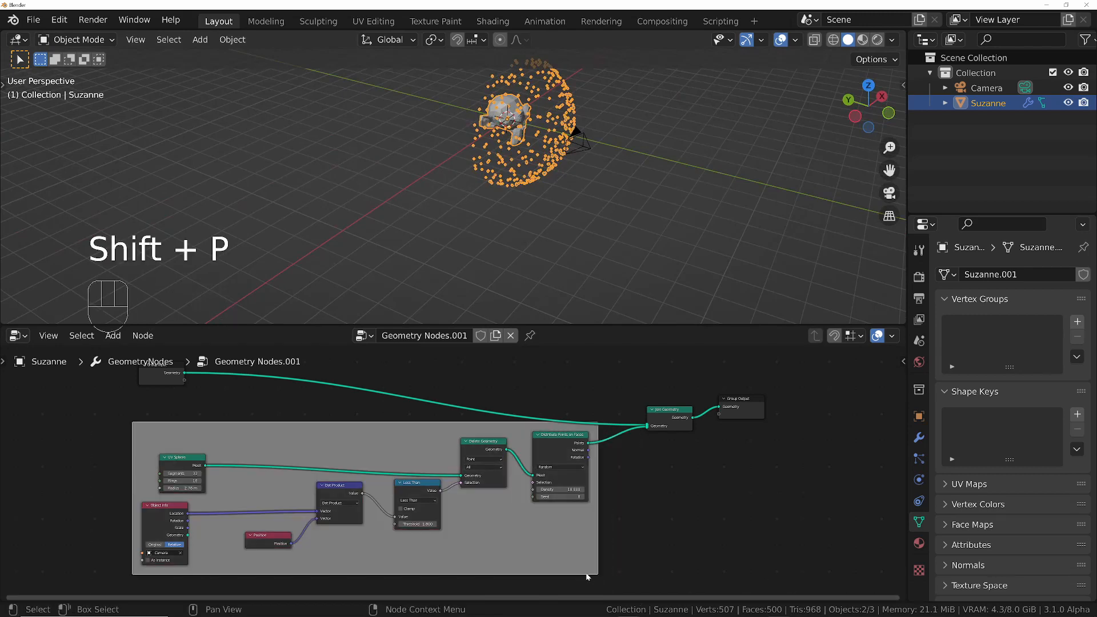
key("n")
left_click(898, 466)
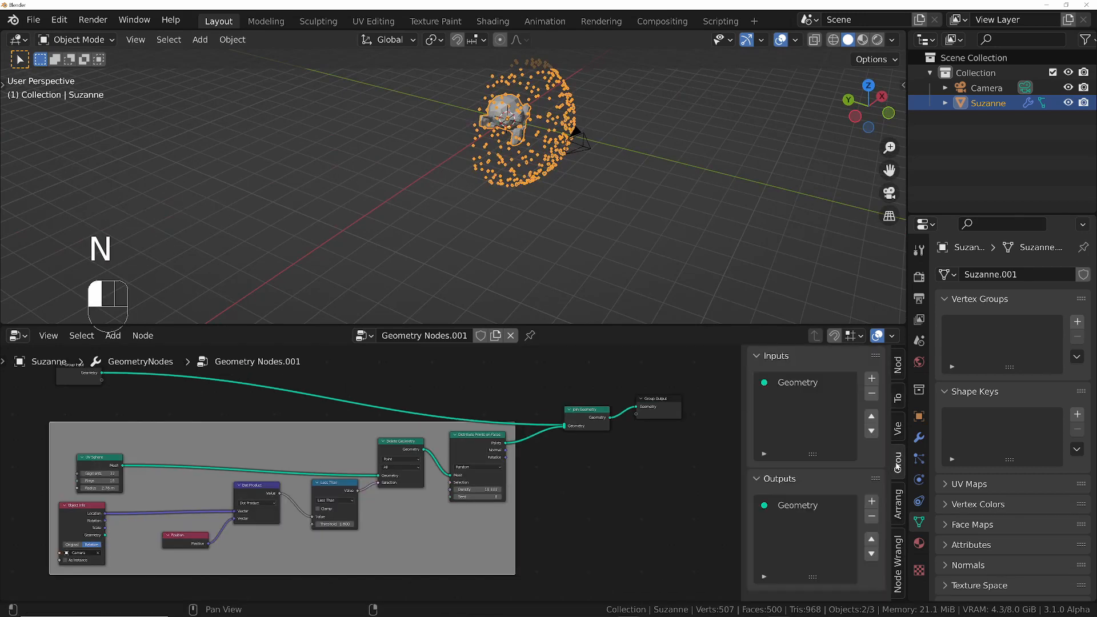
left_click(899, 370)
left_click(838, 424)
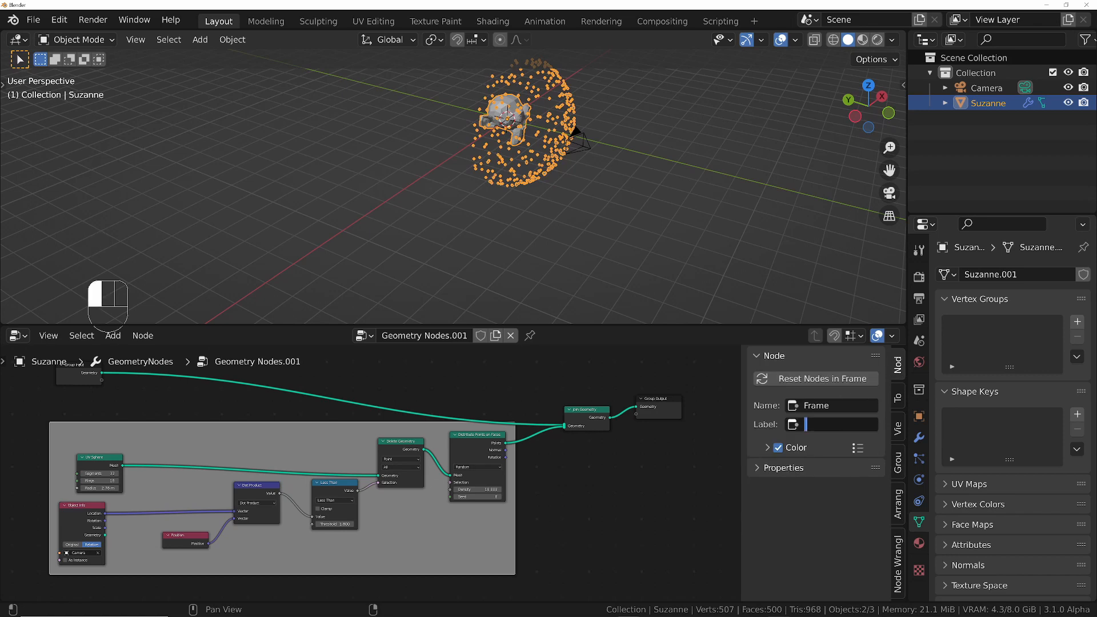
type("create")
type("g emitter")
key("Return")
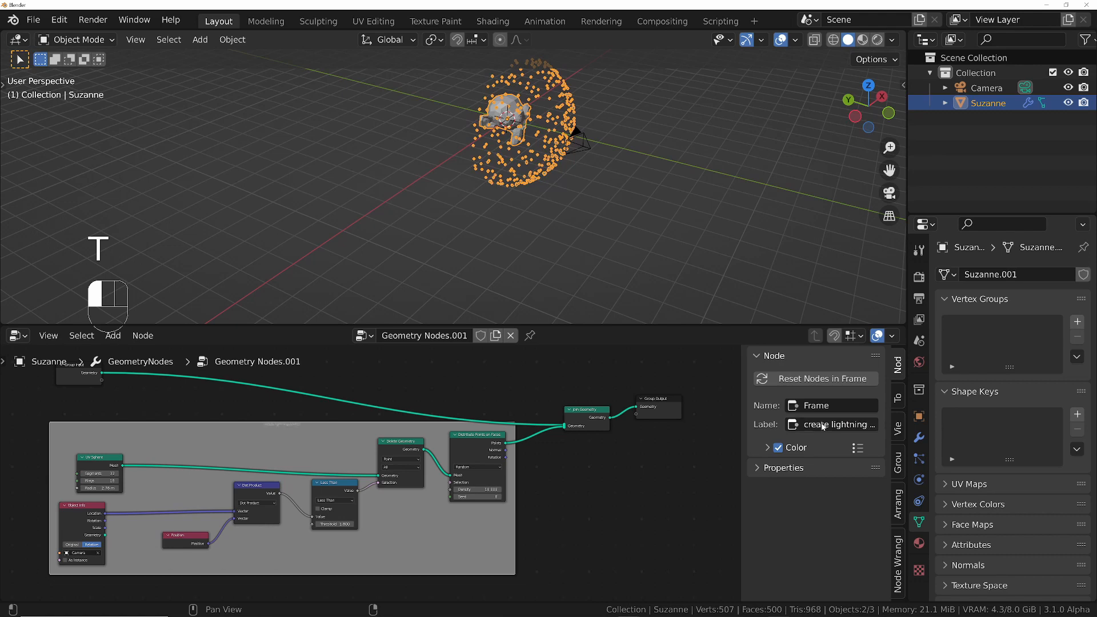
Turn off the emitter frame's custom color and show its label properties.
left_click(779, 448)
left_click(784, 467)
key("Home")
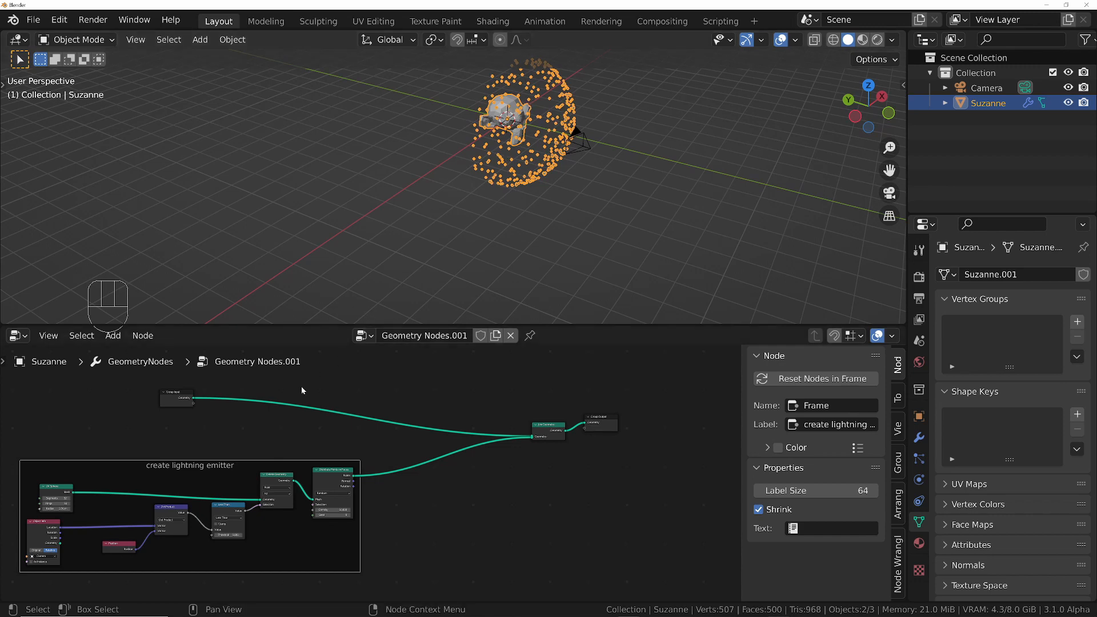
Duplicate the Distribute Points on Faces node, take the copy out of the frame, and insert it between Group Input and Join Geometry.
scroll(298, 471, "up", 1)
left_click(331, 474)
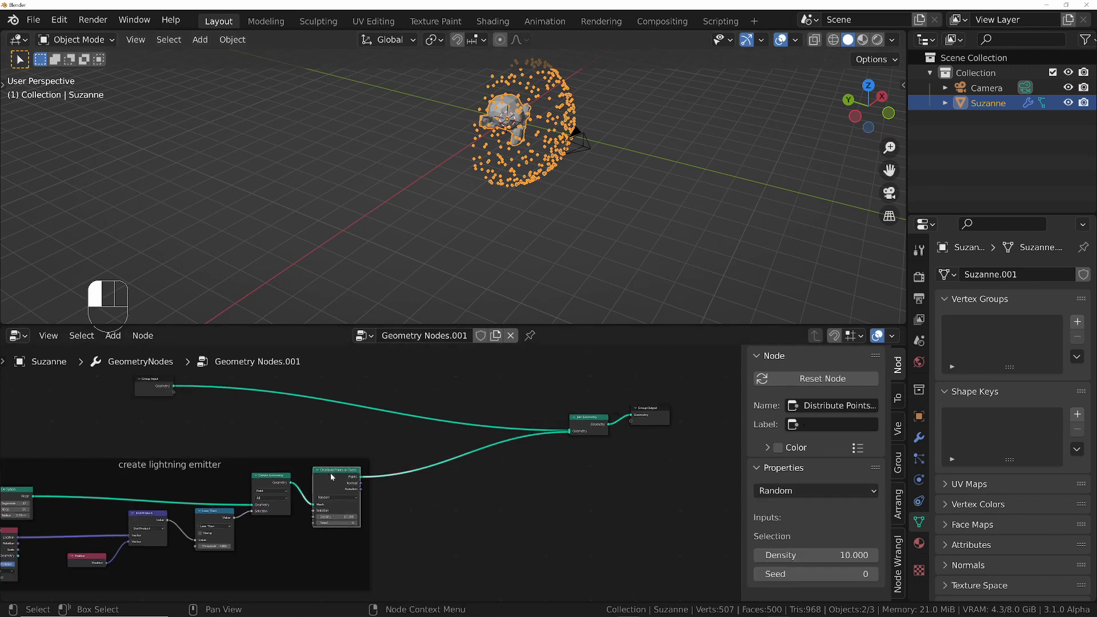
key("shift+d")
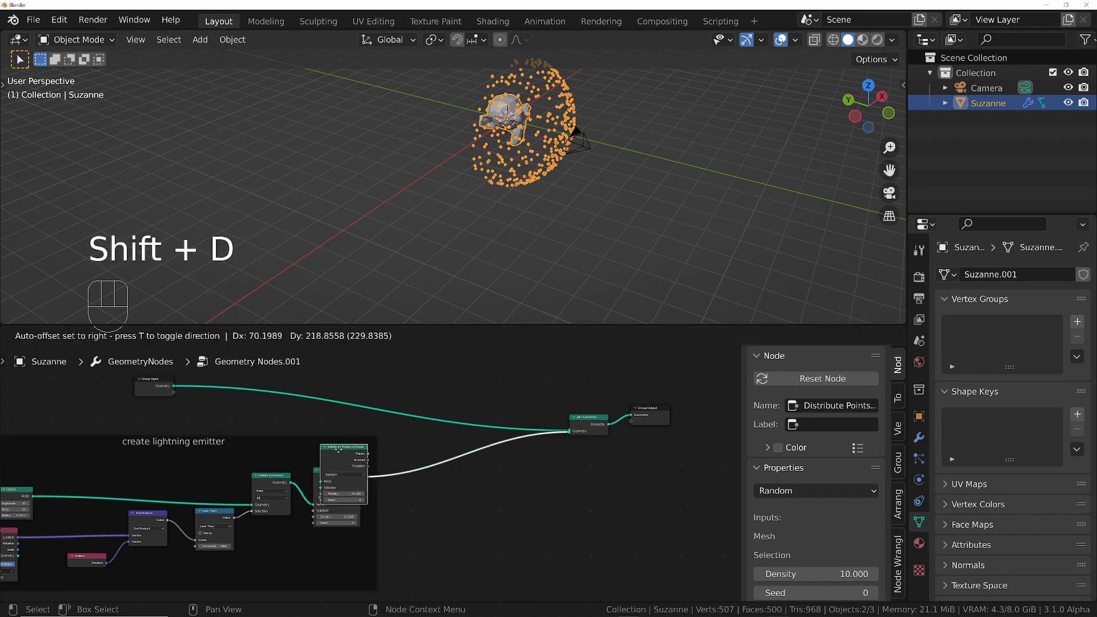
left_click(341, 414)
key("alt+p")
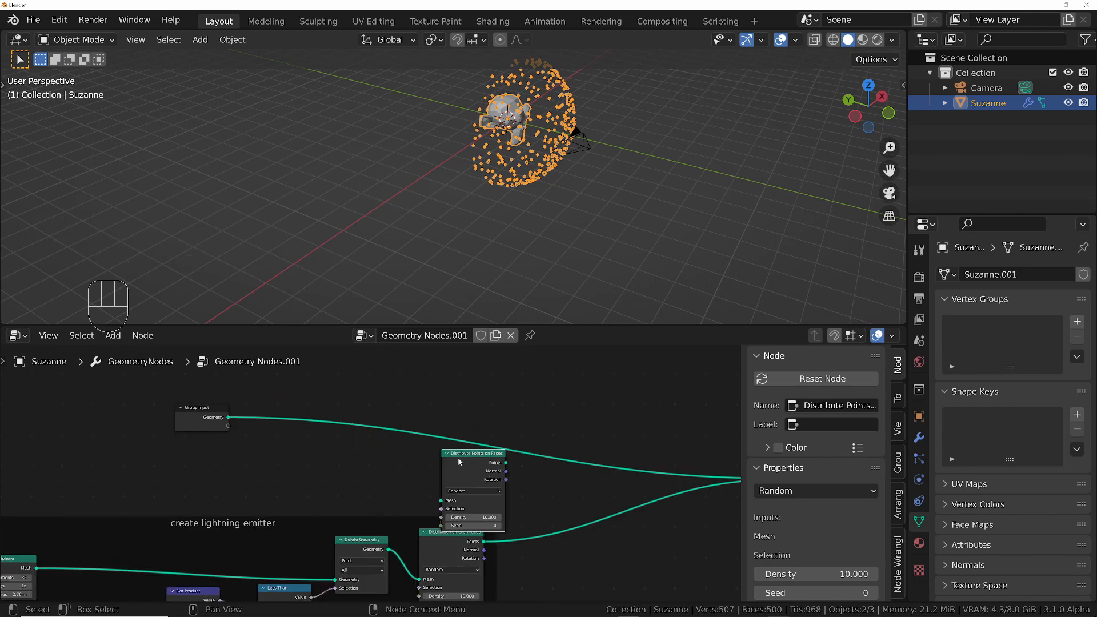
key("g")
left_click(511, 415)
mouse_move(563, 165)
middle_mouse_down()
mouse_move(634, 112)
mouse_move(566, 162)
middle_mouse_up()
middle_click_drag(566, 163, 506, 139, "ctrl")
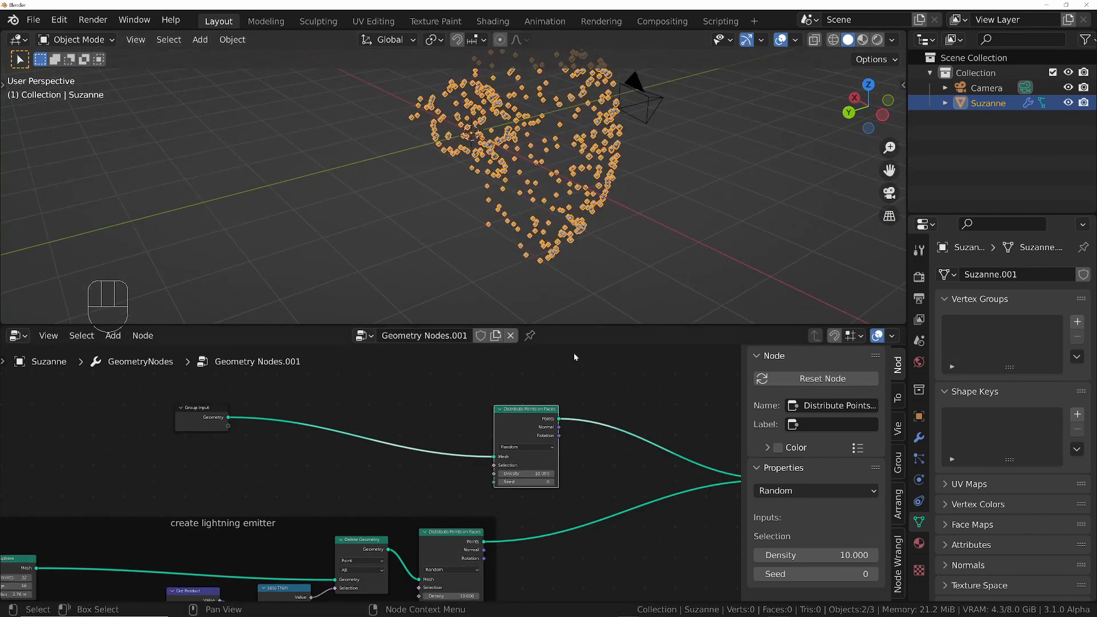
Move the Join Geometry and Group Output nodes farther from the point distribution nodes to make room.
scroll(574, 352, "down", 6)
middle_click_drag(703, 435, 548, 414)
left_click_drag(517, 400, 632, 471)
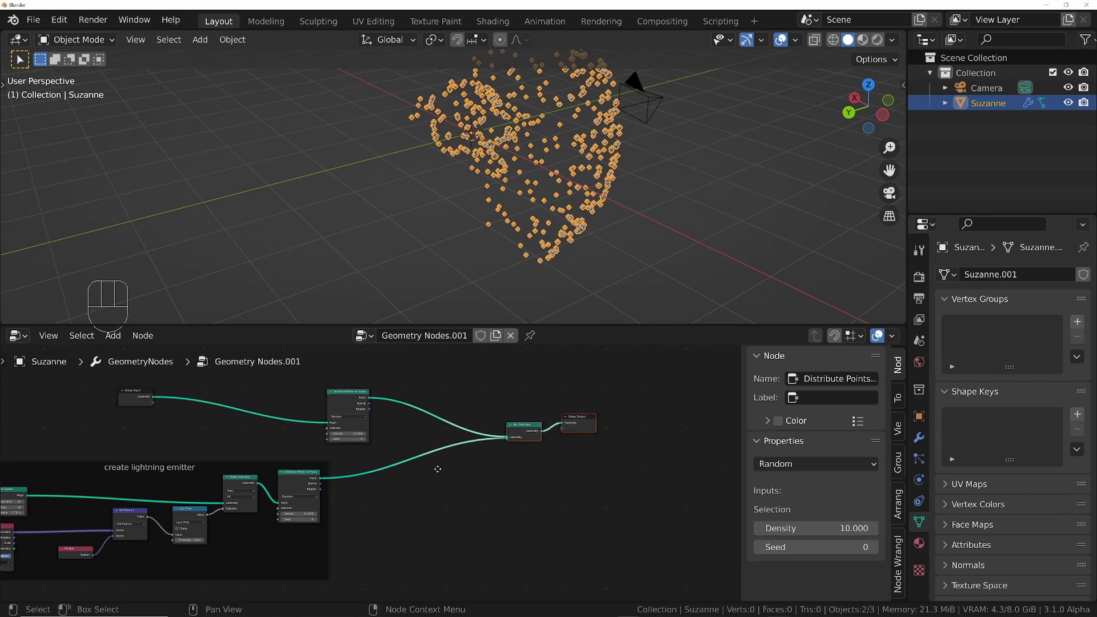
key("g")
left_click(579, 473)
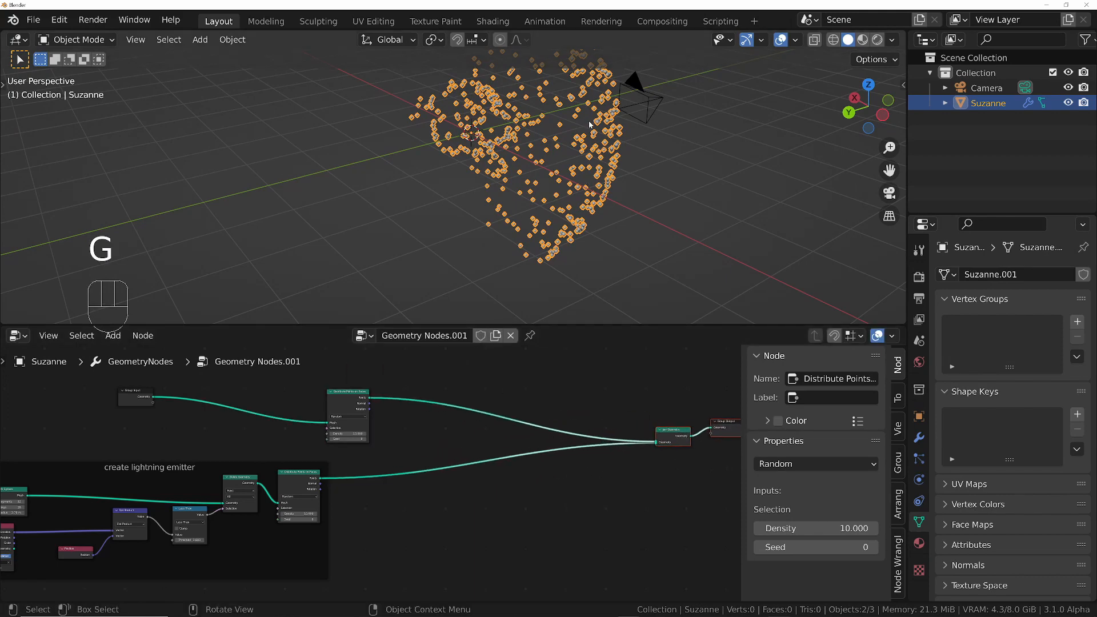
Add a Curve Line node beside the emitter frame, below the link to Join Geometry.
key("shift+a")
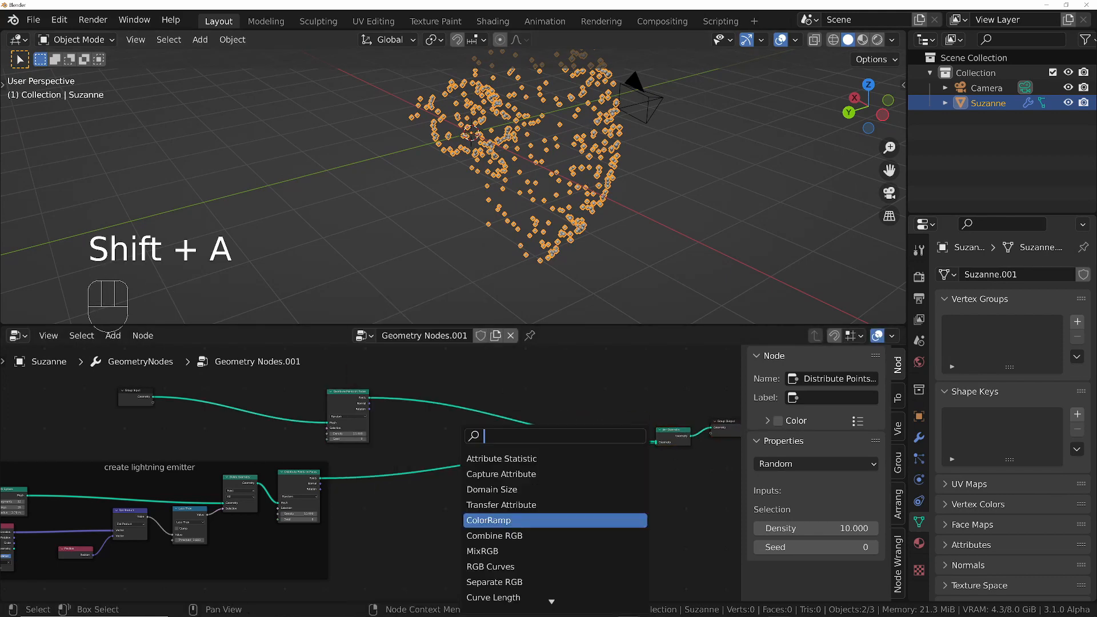
type("curve lin")
key("Return")
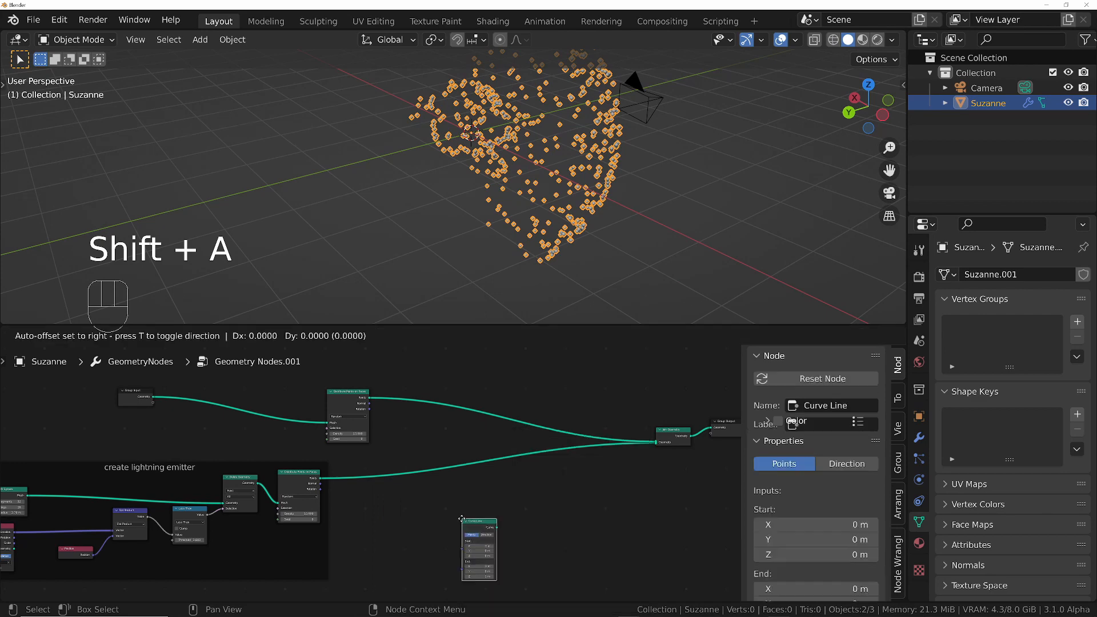
left_click(424, 508)
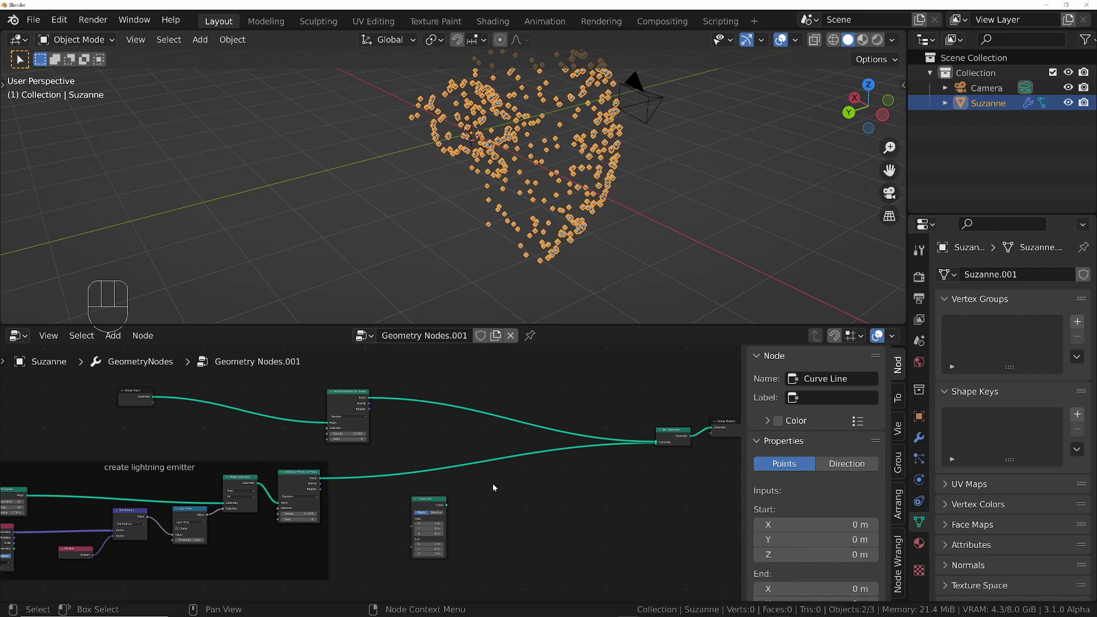
Insert an Instance on Points node between the emitter's Distribute Points on Faces and Join Geometry.
key("shift+a")
type("instanc")
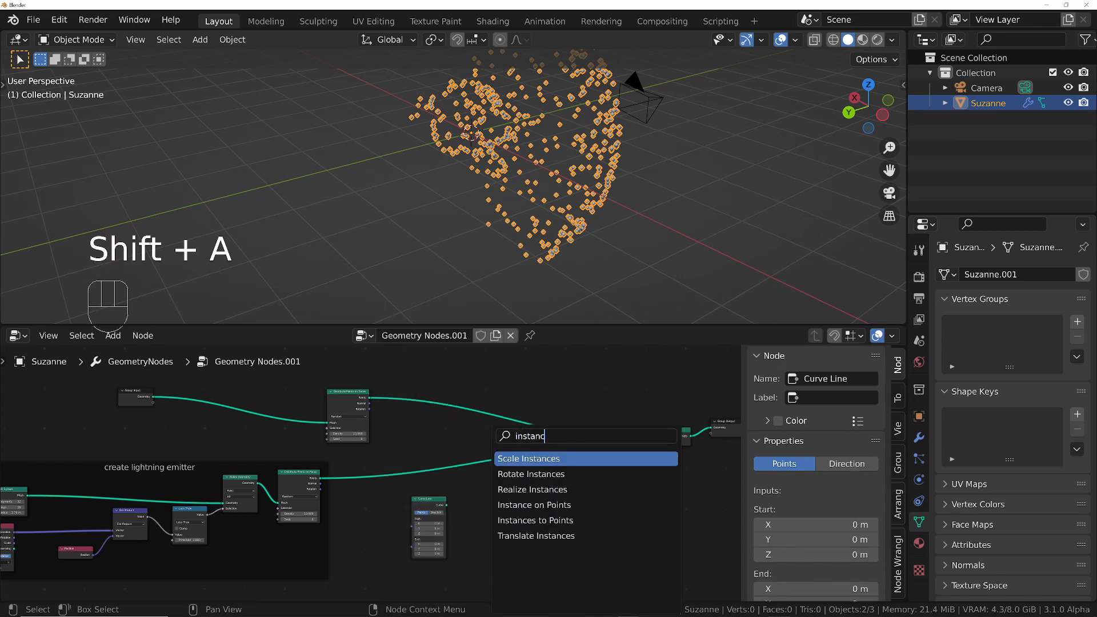
key("Down")
key("Down")
key("Return")
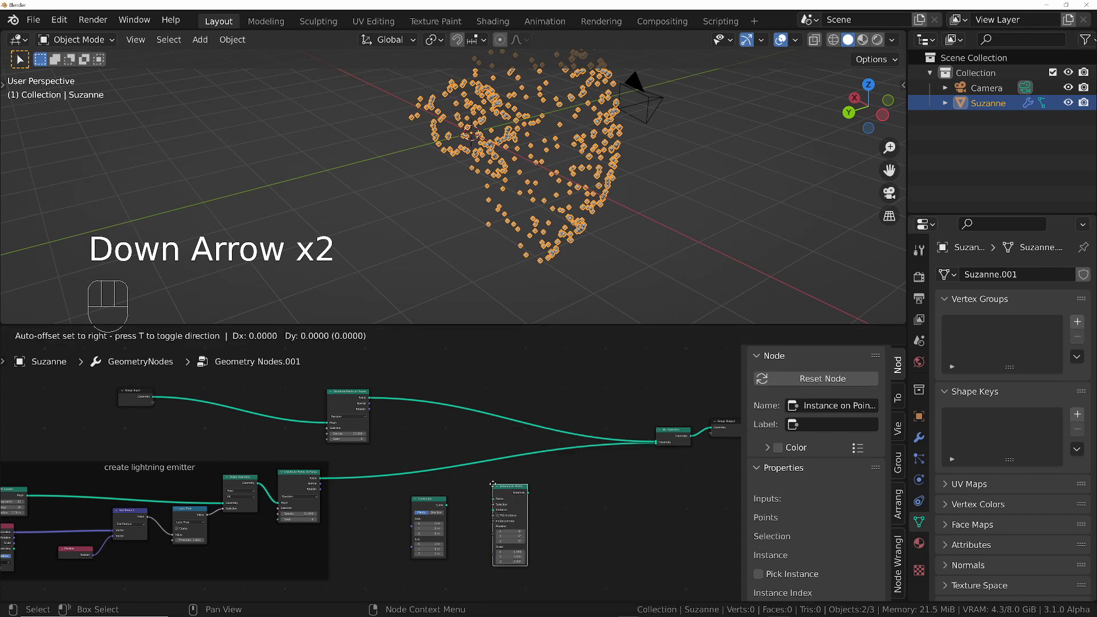
left_click(490, 451)
middle_click_drag(474, 448, 555, 421)
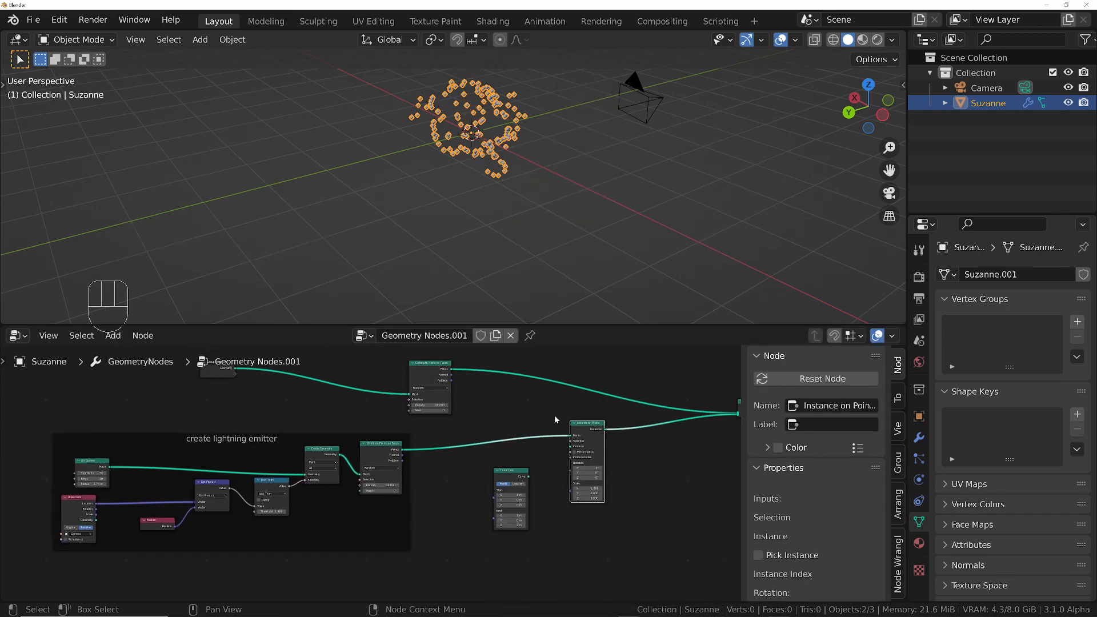
Connect the Curve Line's curve output to the Instance input of Instance on Points.
scroll(555, 420, "up", 4)
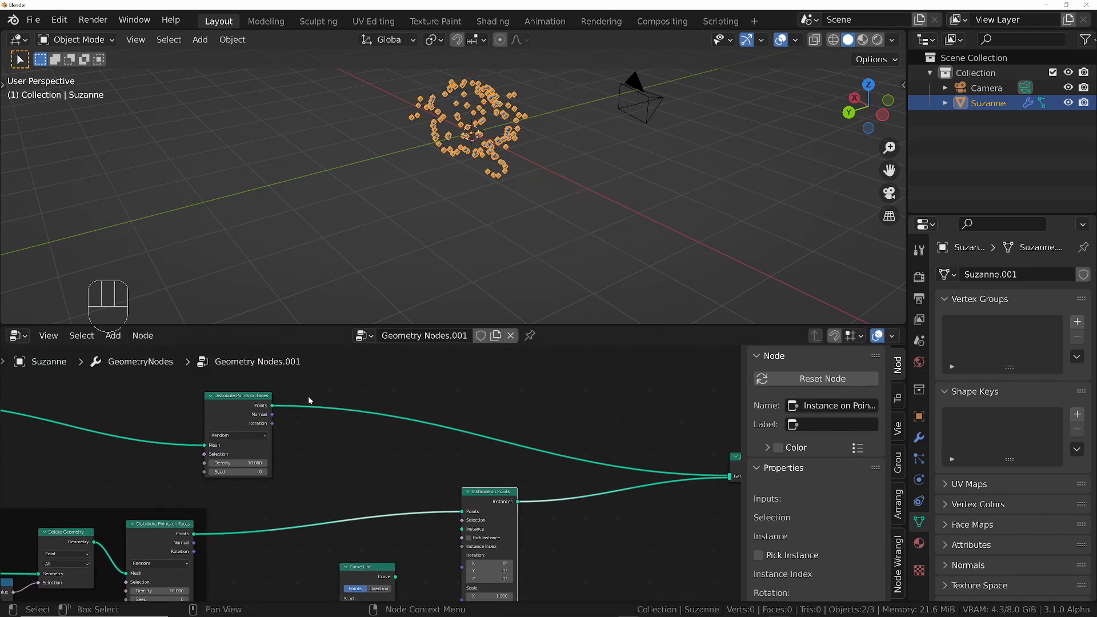
middle_click_drag(375, 574, 372, 491)
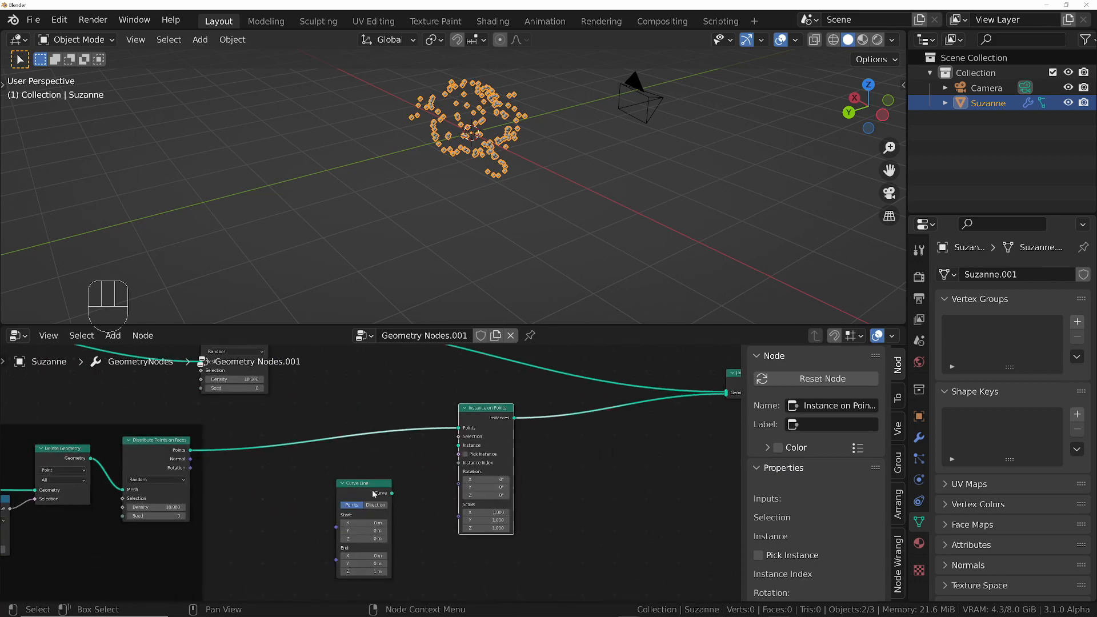
left_click_drag(372, 491, 458, 446)
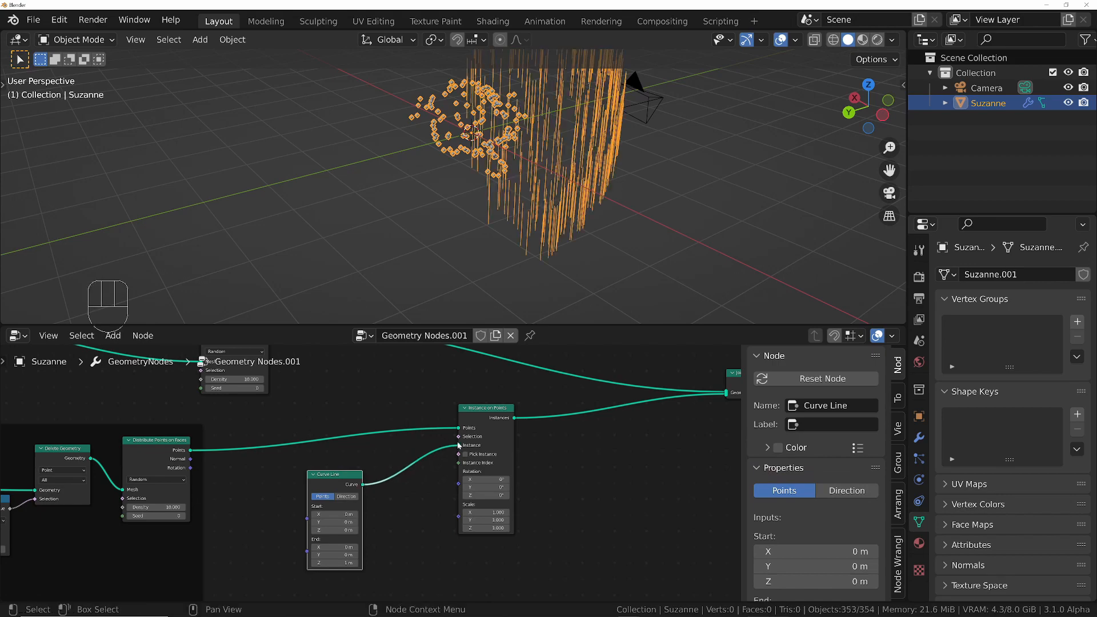
Examine the instanced curve lines and the points on the monkey from several angles.
middle_click_drag(595, 143, 556, 133)
middle_click_drag(556, 133, 563, 180, "shift")
middle_click_drag(563, 180, 475, 174)
middle_click_drag(548, 180, 550, 208)
mouse_move(491, 163)
middle_mouse_down("ctrl")
mouse_move(495, 123)
mouse_move(499, 159)
middle_mouse_up("ctrl")
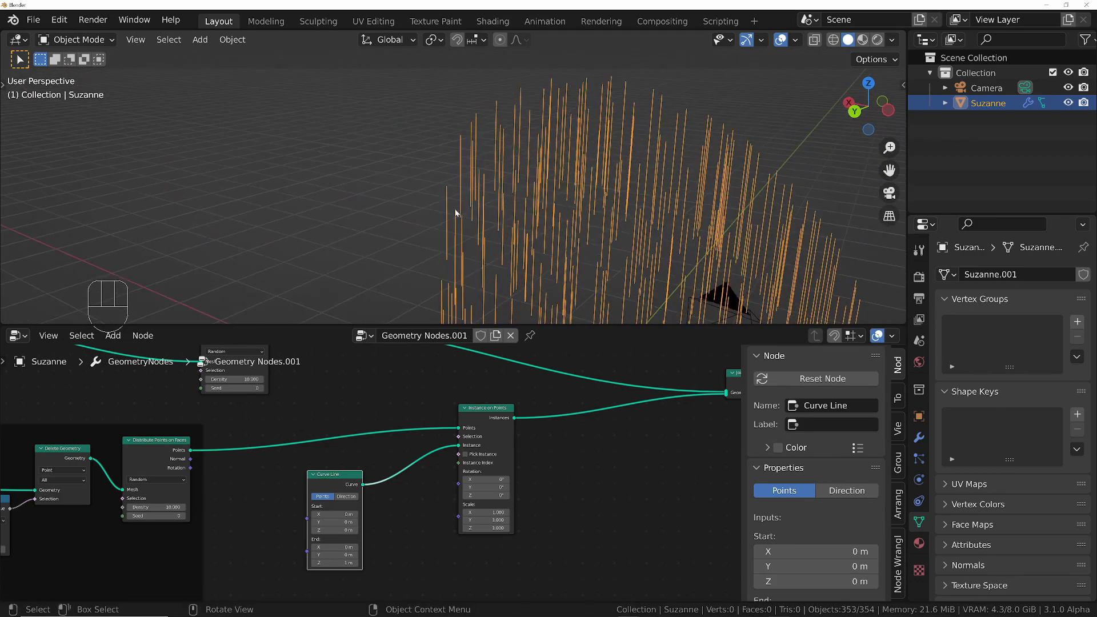
middle_click_drag(456, 213, 466, 252)
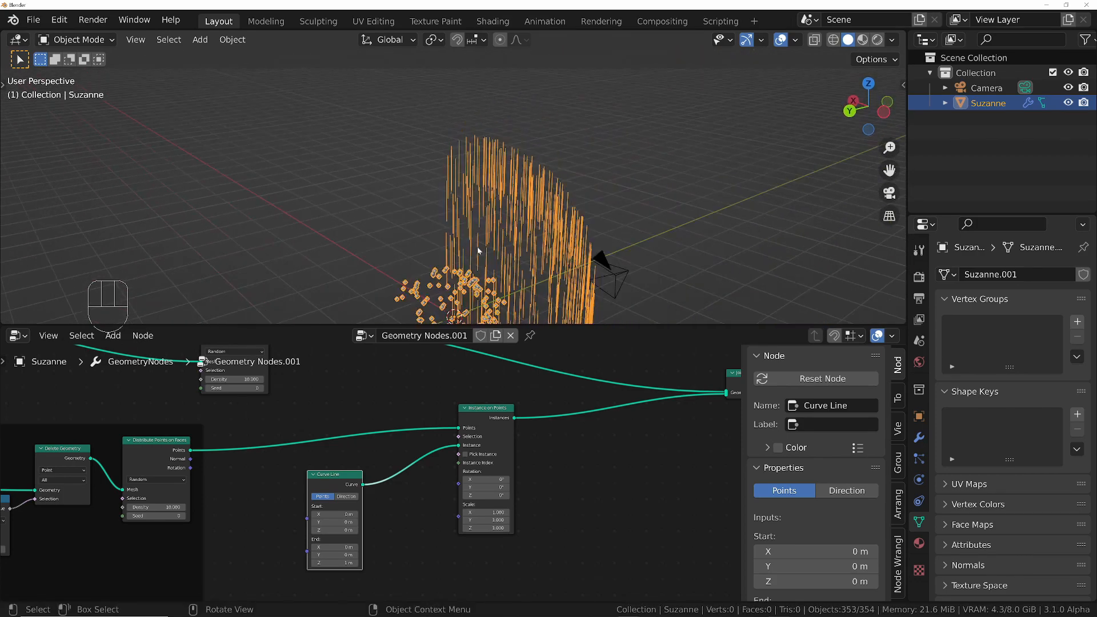
middle_click_drag(503, 171, 459, 176)
middle_click_drag(552, 178, 553, 235, "ctrl")
middle_click_drag(569, 207, 584, 172, "shift")
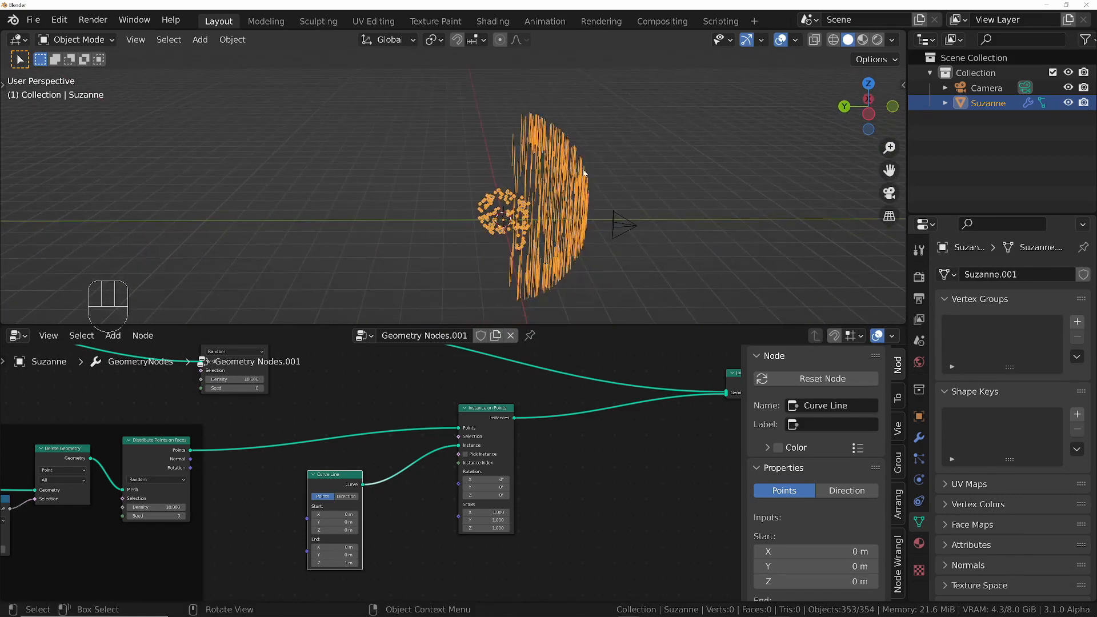
middle_click_drag(576, 245, 519, 152)
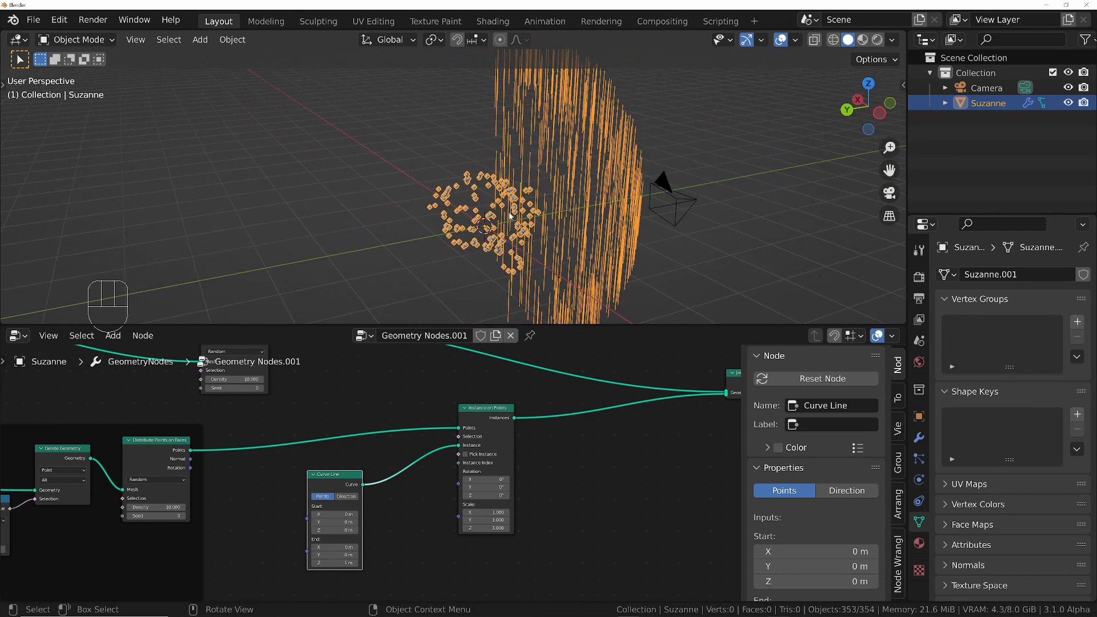
Move Join Geometry and Group Output farther away and insert a Set Position node after Instance on Points.
scroll(514, 453, "down", 3)
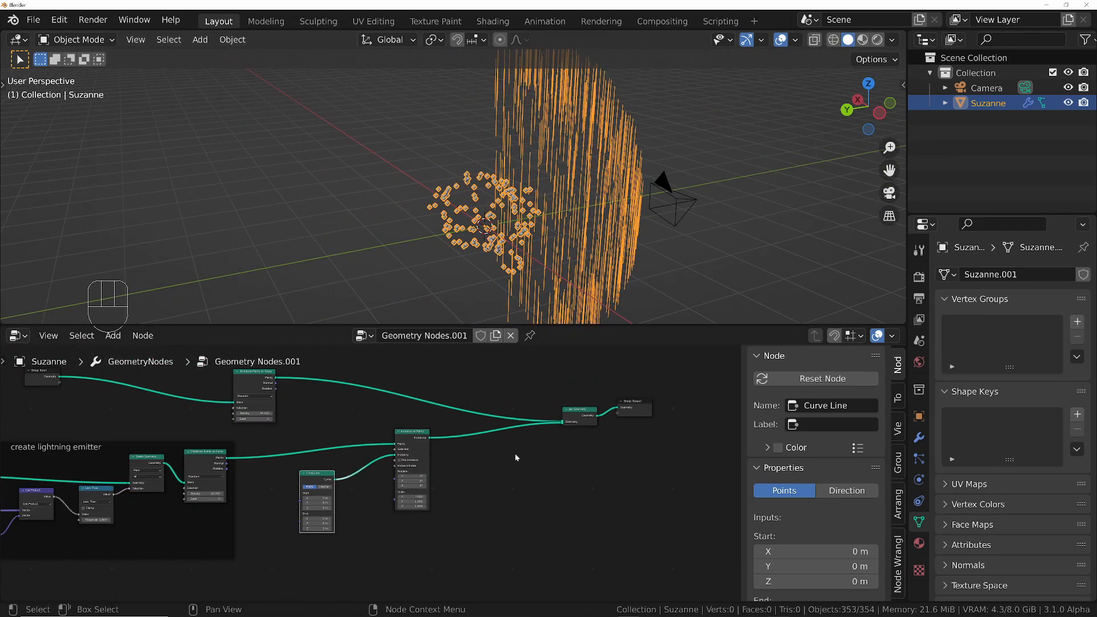
key("g")
left_click(628, 428)
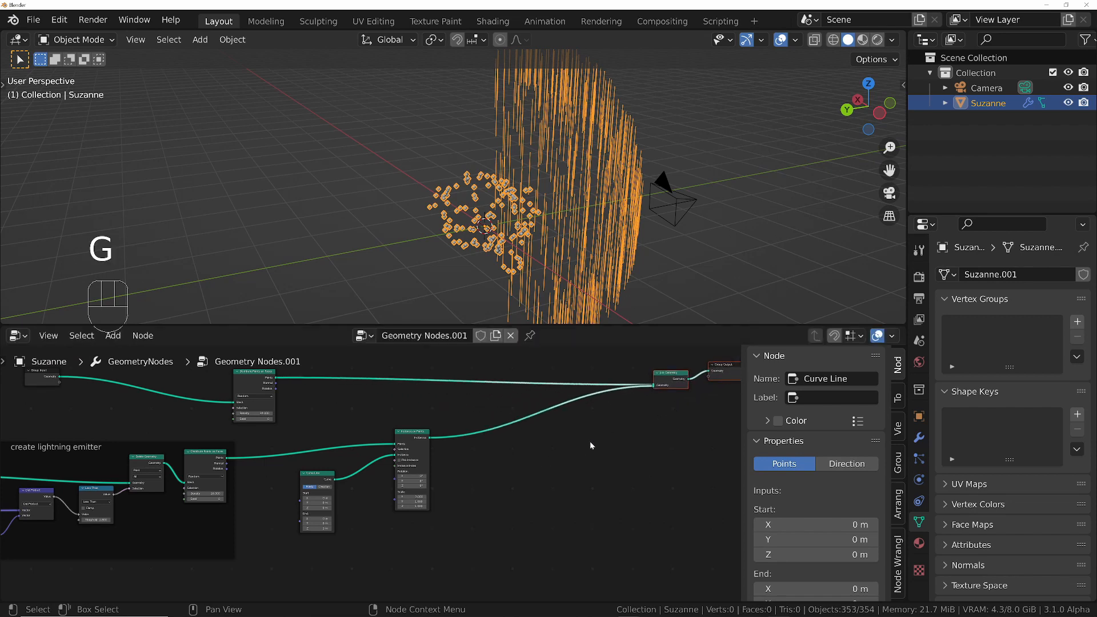
key("shift+a")
type("set pos")
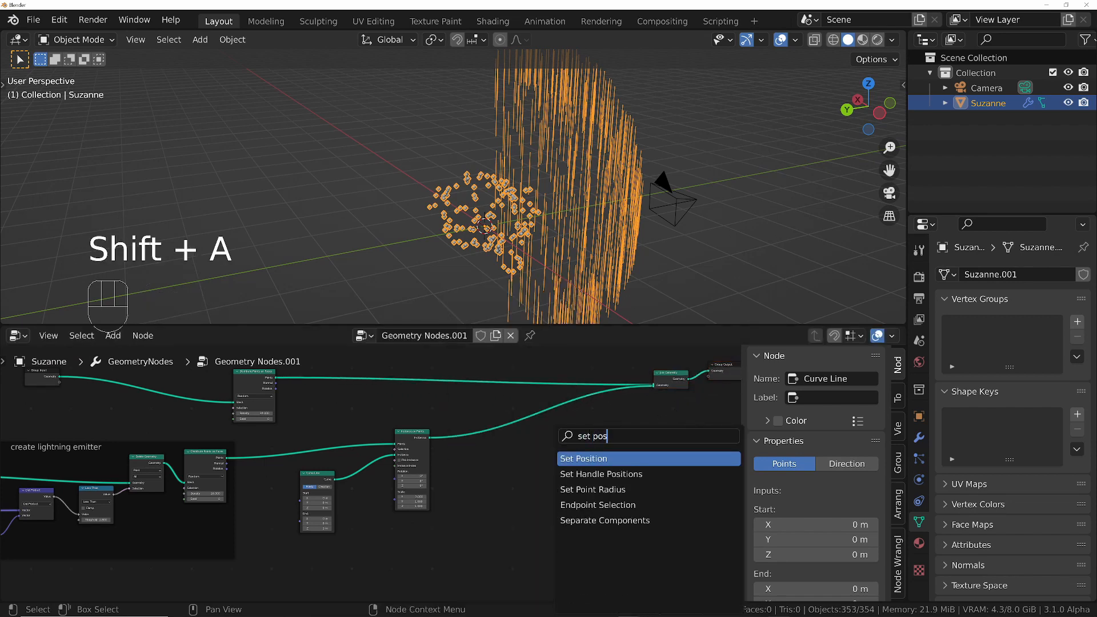
key("Return")
left_click(528, 425)
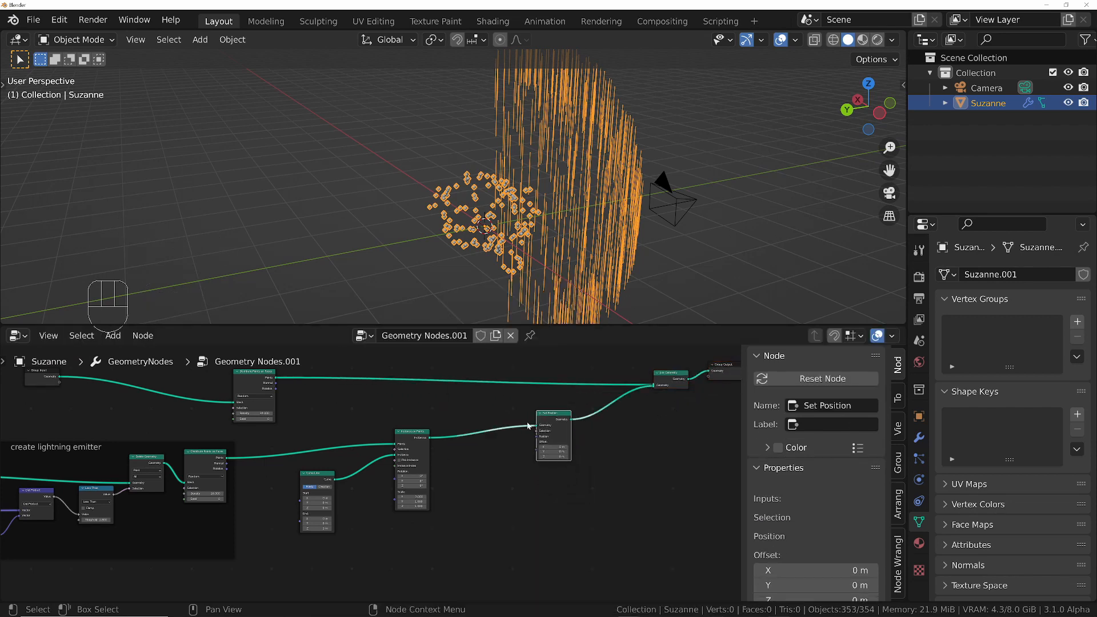
Insert a Realize Instances node between the Instance on Points and Set Position nodes.
scroll(445, 446, "up", 3)
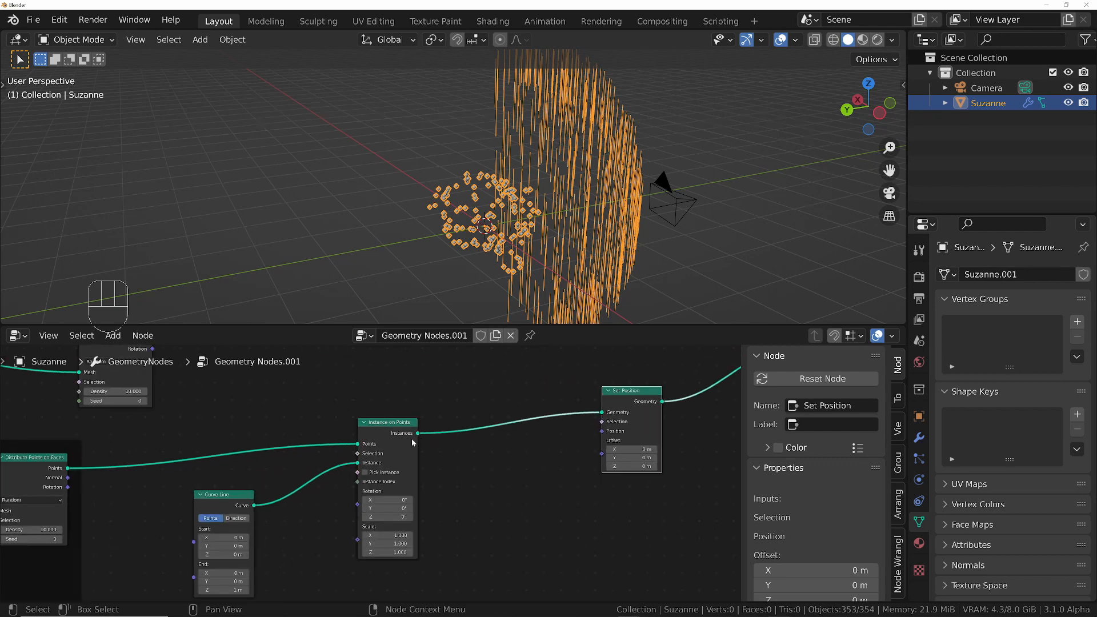
left_click(491, 450)
key("shift+a")
key("s")
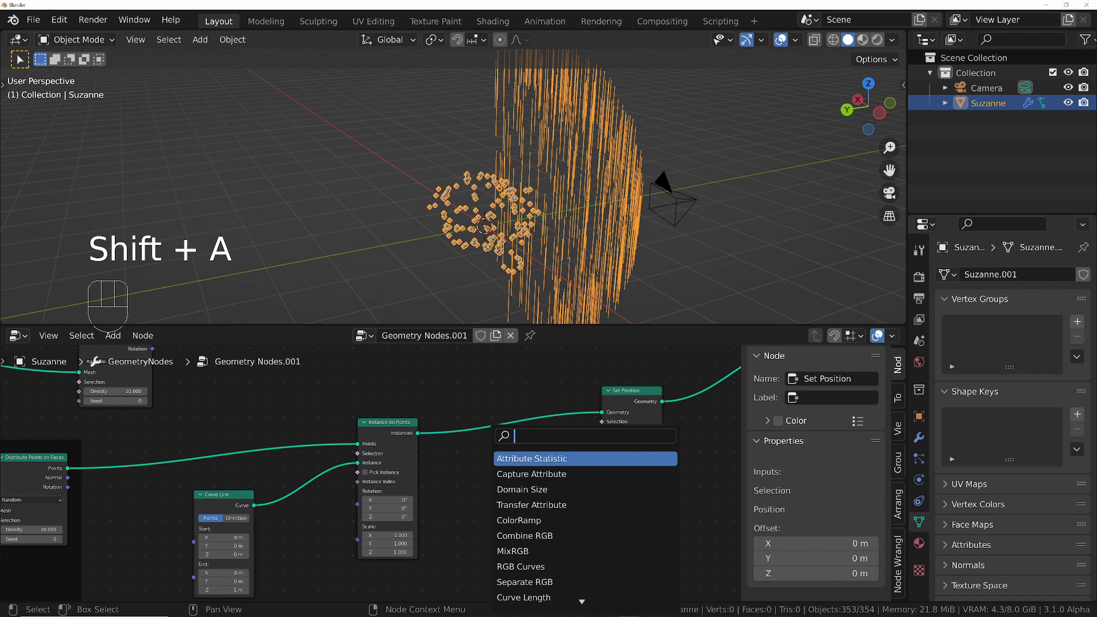
type("reali")
key("Return")
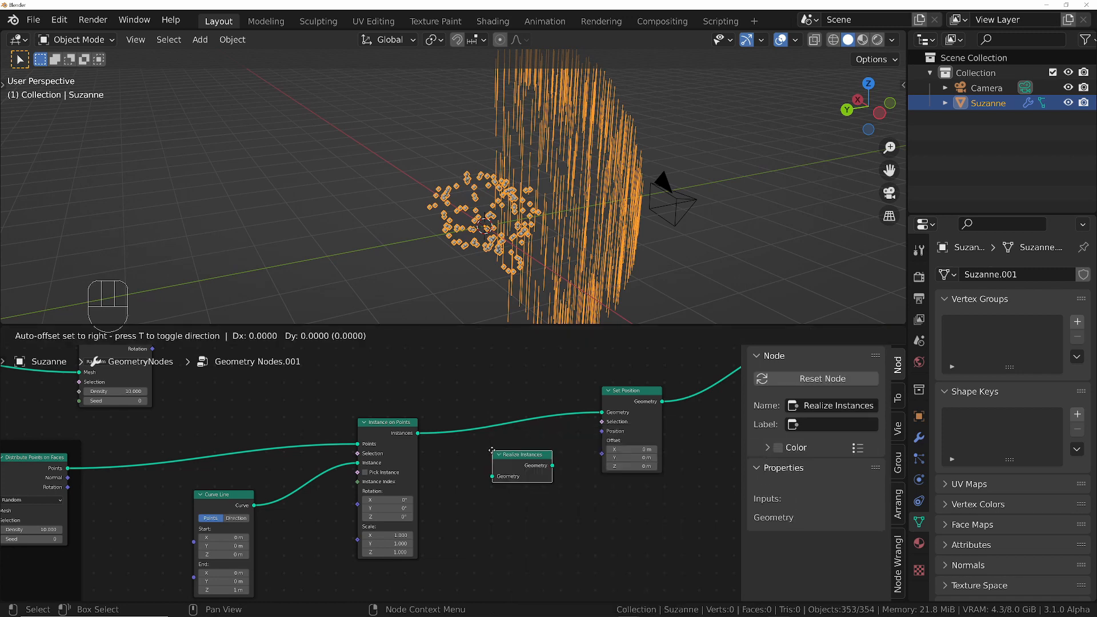
left_click(492, 450)
scroll(514, 449, "down", 2)
scroll(606, 429, "up", 3)
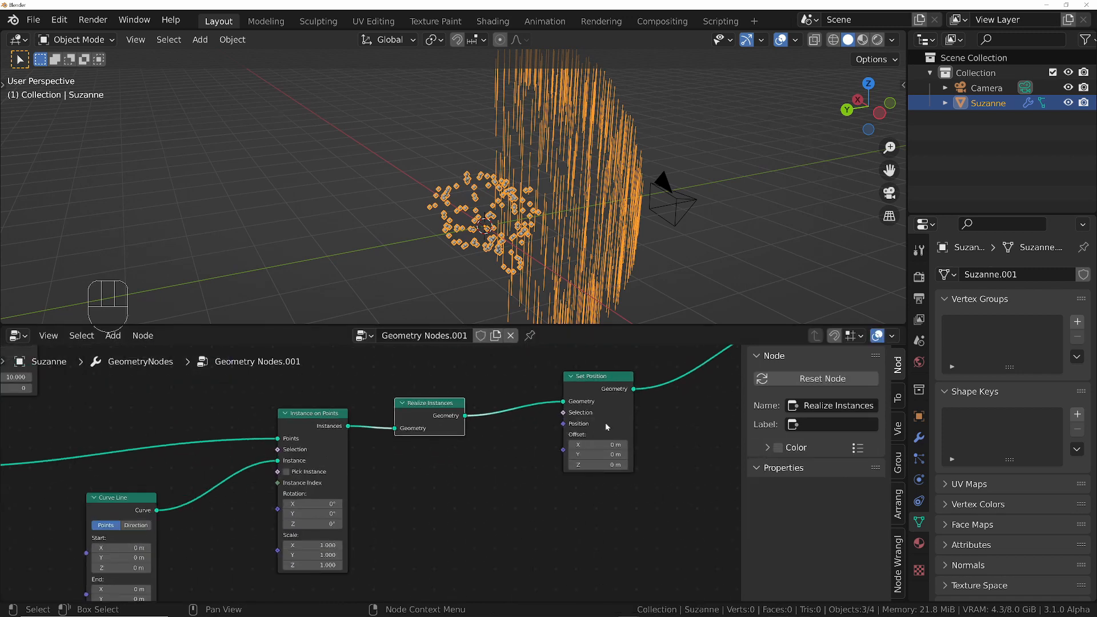
Move the Set Position node farther from Realize Instances and add a Transfer Attribute node above the link between them.
middle_click_drag(606, 424, 566, 513)
scroll(566, 513, "down", 1)
left_click_drag(539, 472, 586, 489)
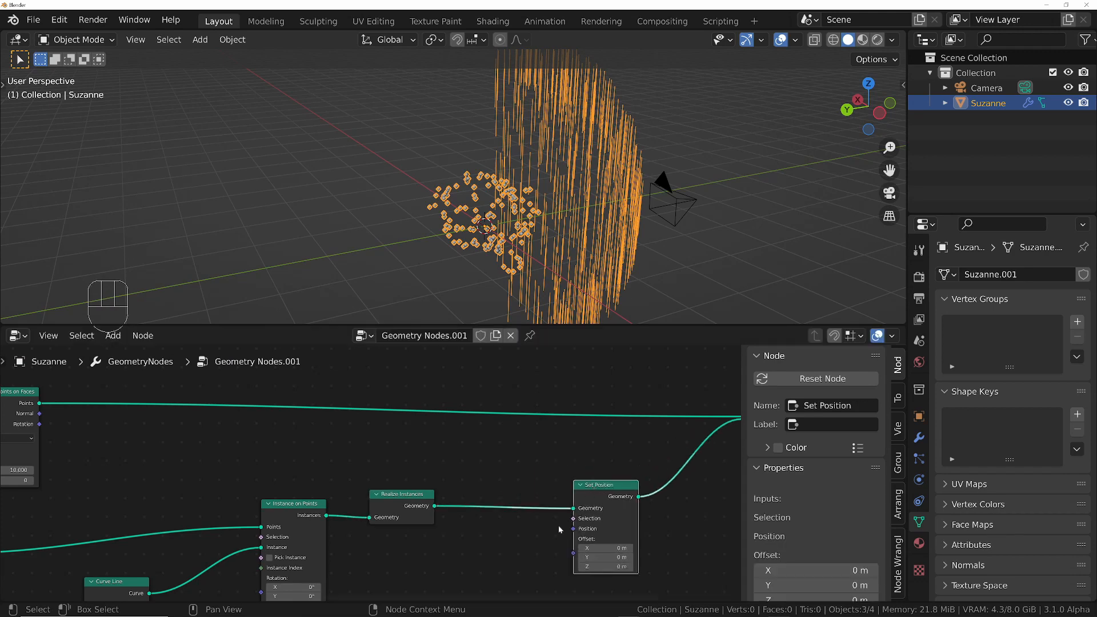
scroll(478, 443, "down", 2)
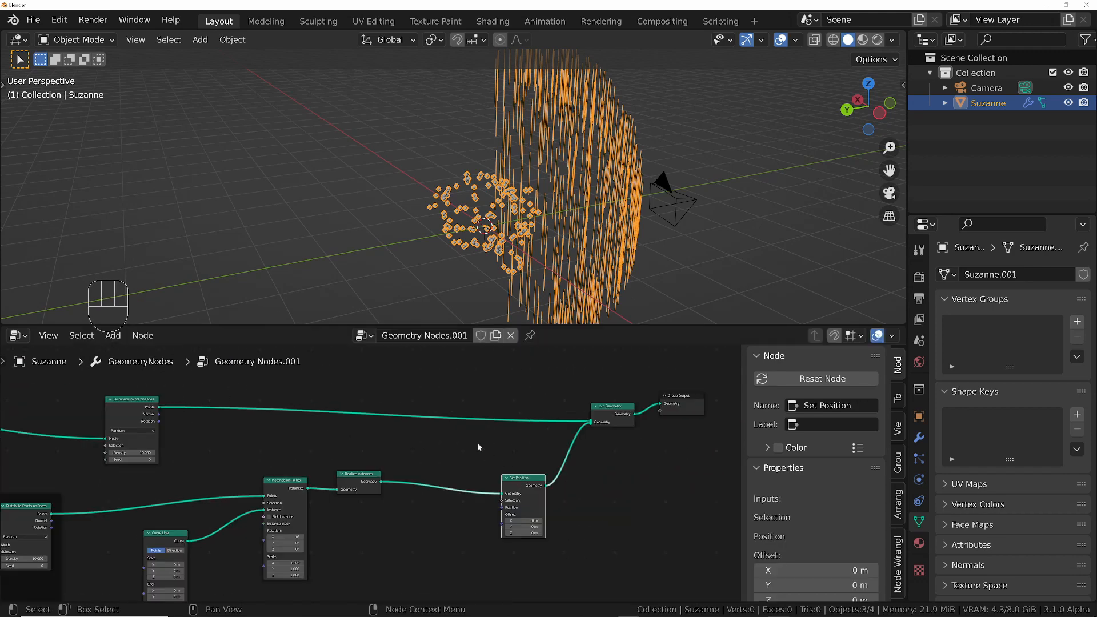
scroll(466, 433, "up", 1)
key("shift+a")
mouse_move(468, 436)
key("s")
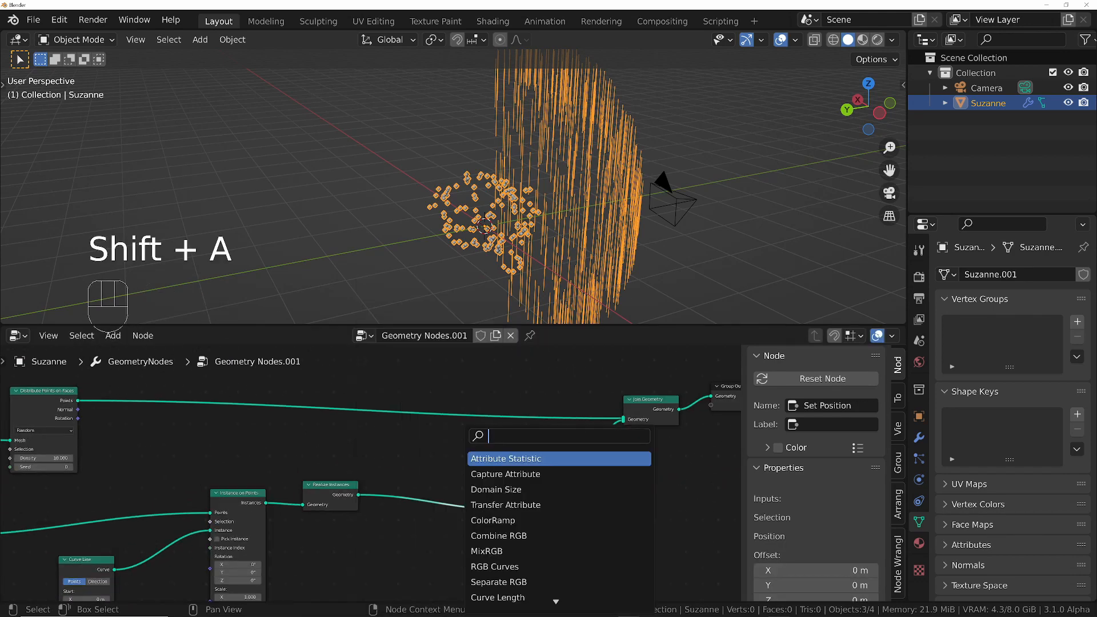
type("trans")
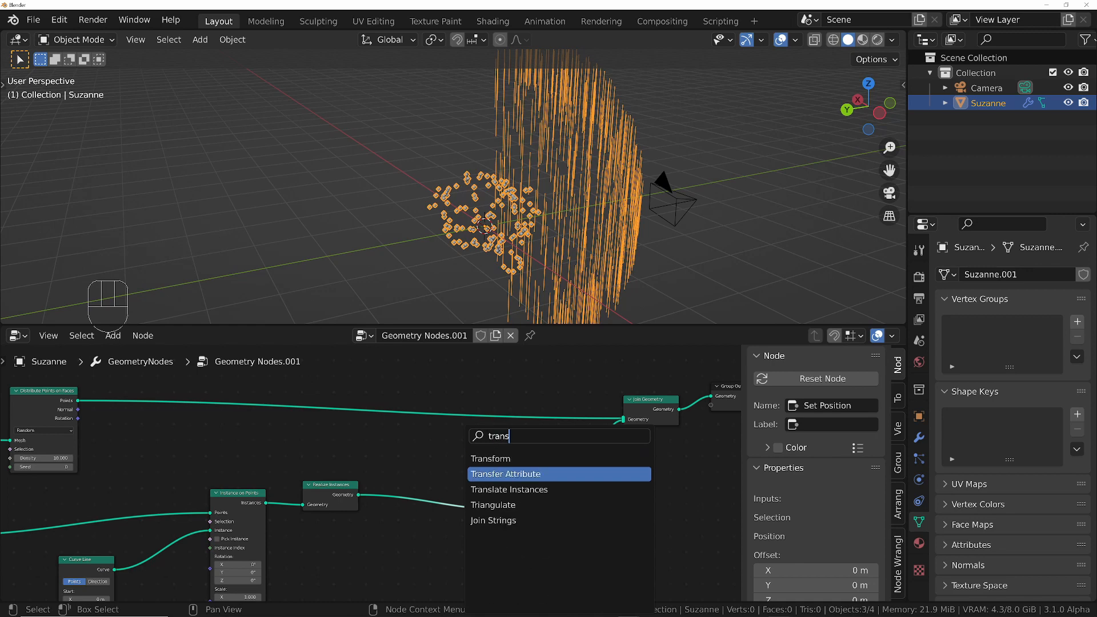
key("Return")
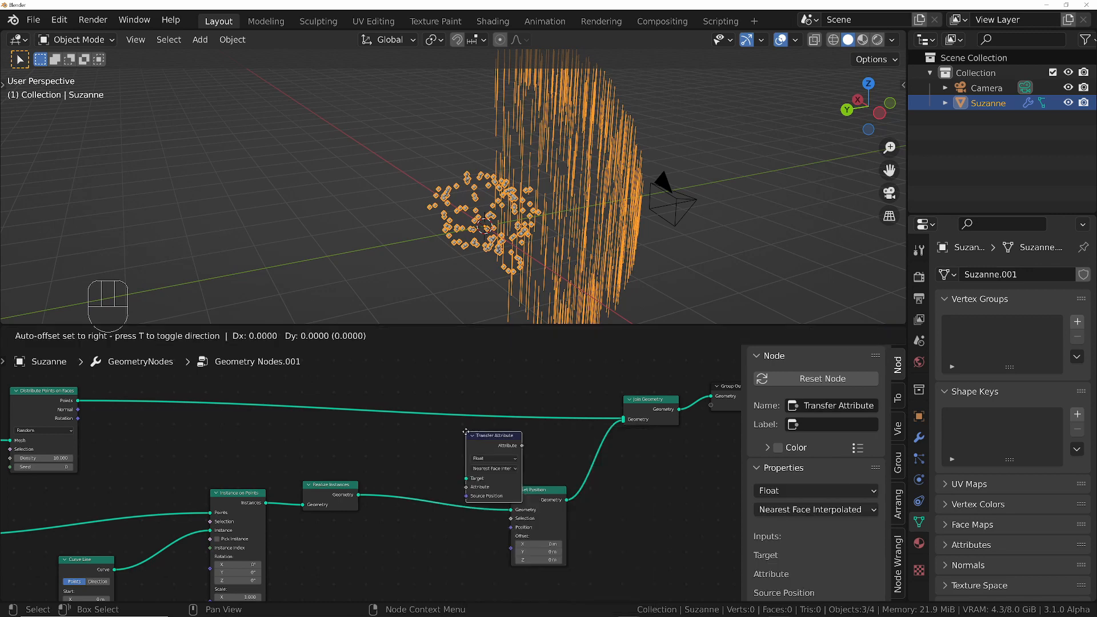
left_click(436, 428)
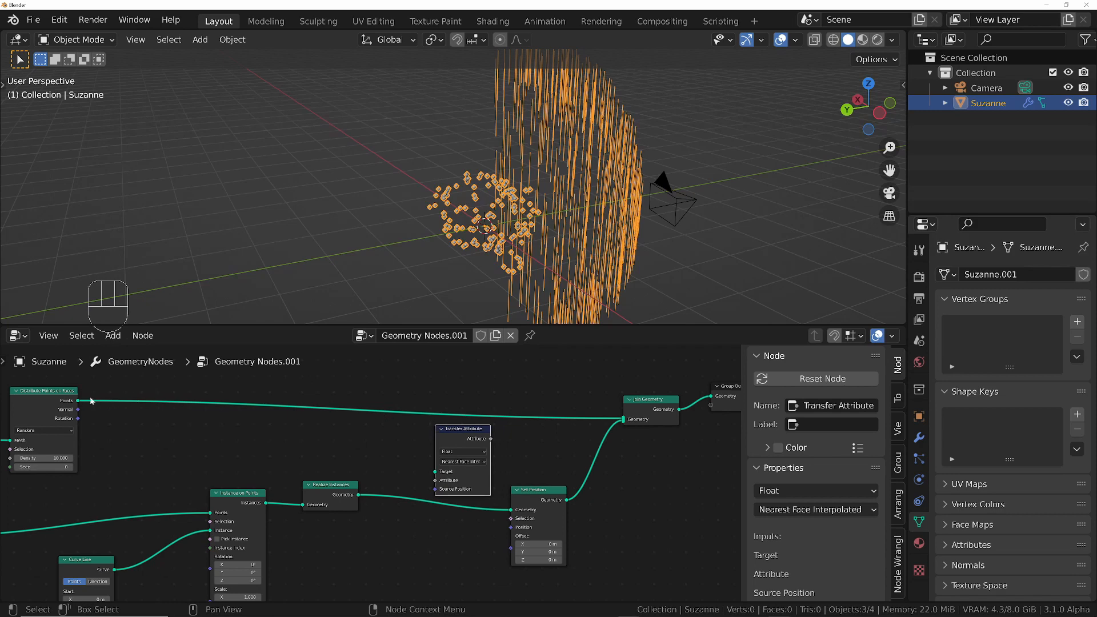
Add a Position node beside the Transfer Attribute node.
middle_click_drag(88, 407, 246, 431)
middle_click_drag(550, 508, 412, 426)
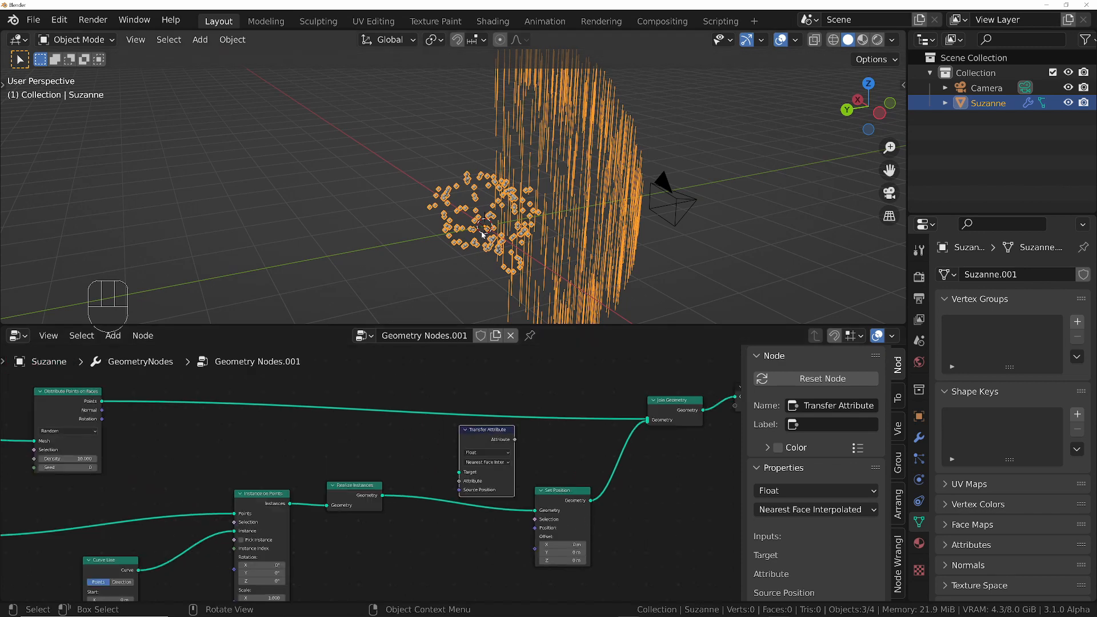
middle_click_drag(474, 226, 464, 224)
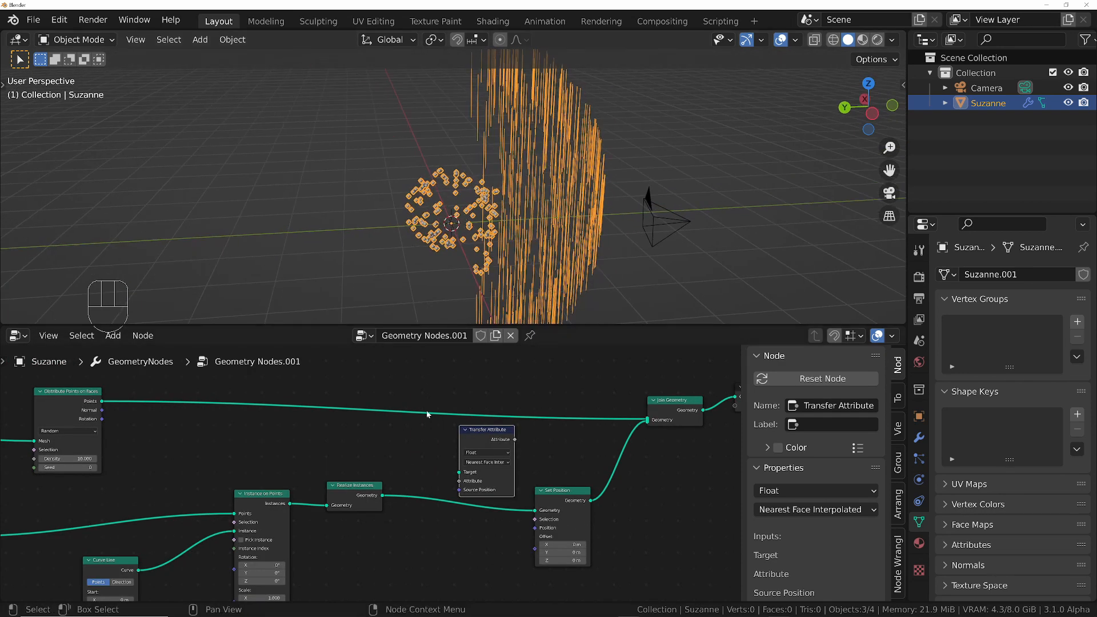
scroll(425, 436, "up", 2)
key("shift+a")
type("po")
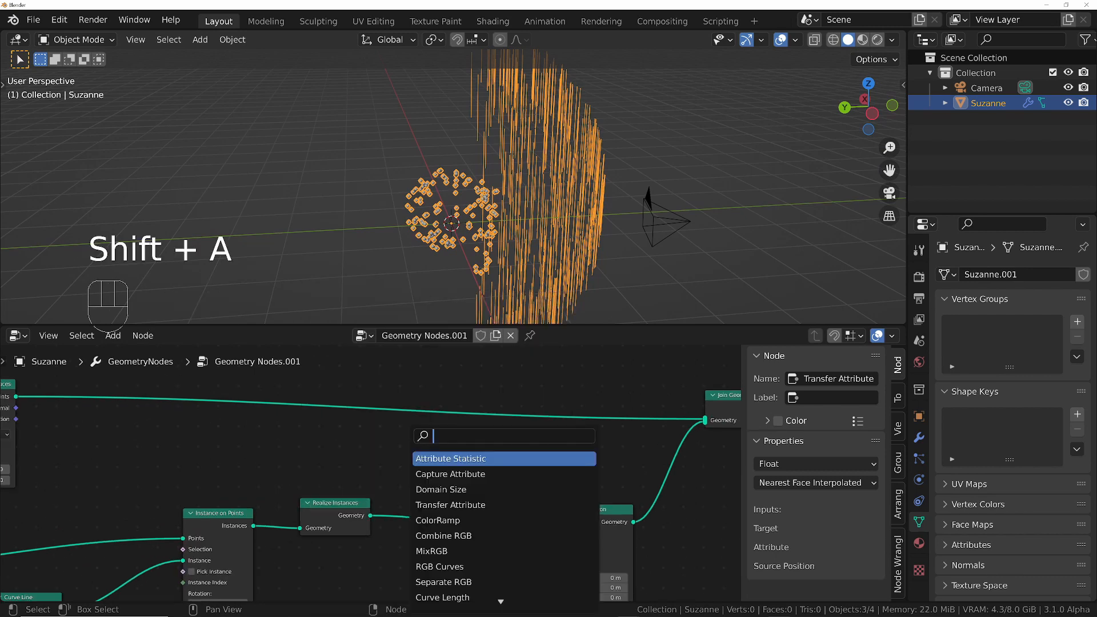
key("Return")
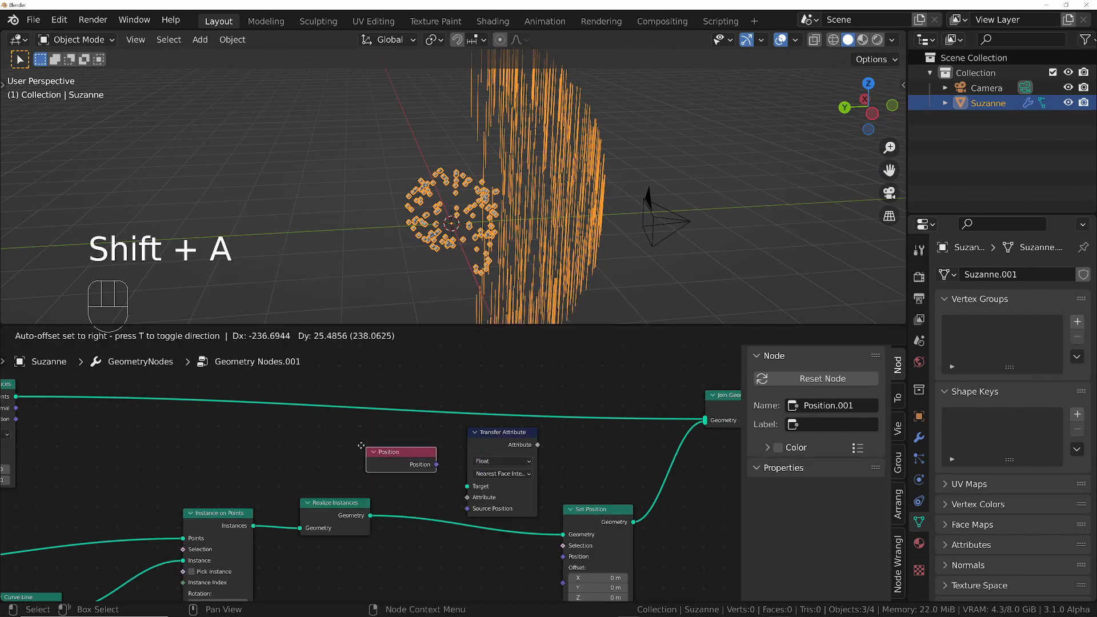
left_click(332, 443)
Branch the monkey's distributed points into Transfer Attribute's Target, set its data type to Vector, and connect Position to its Attribute input.
left_click_drag(377, 408, 468, 486)
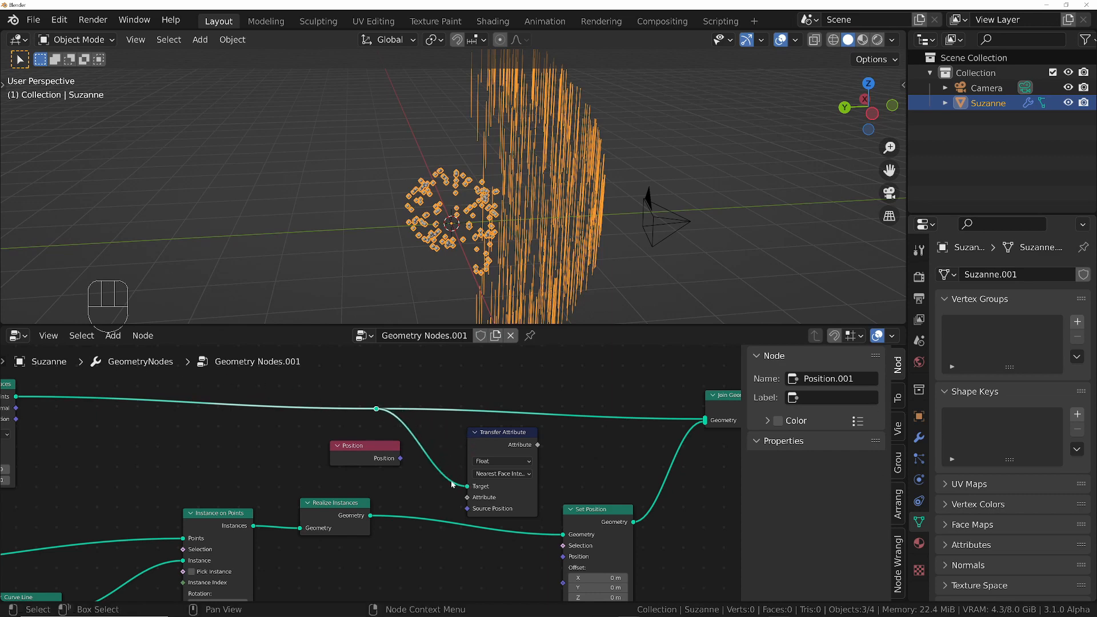
left_click(396, 458)
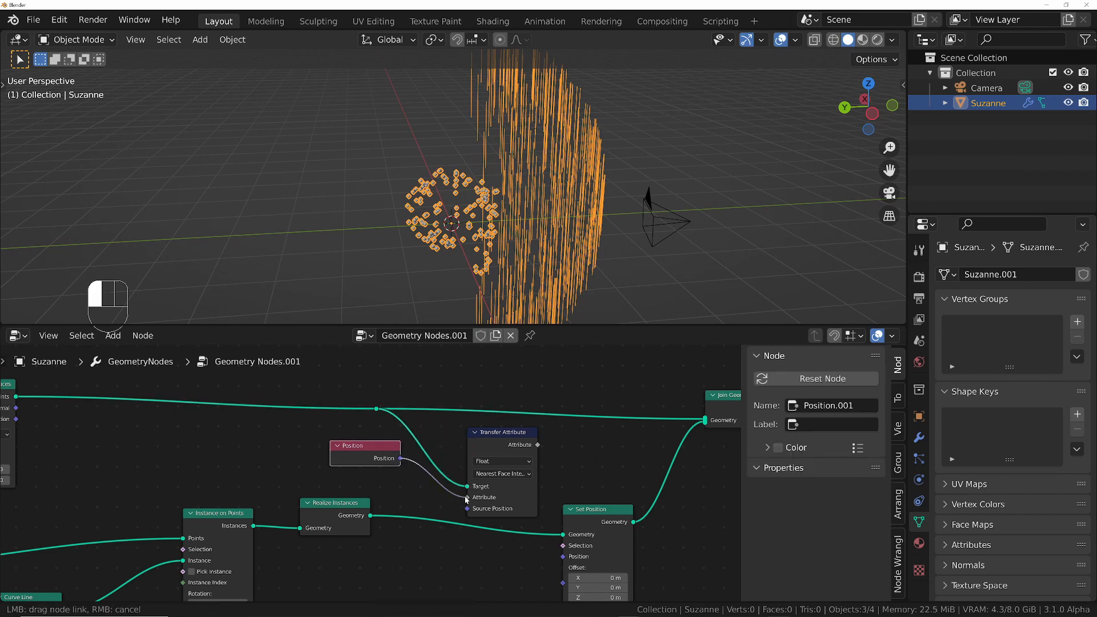
left_click(496, 463)
left_click(490, 499)
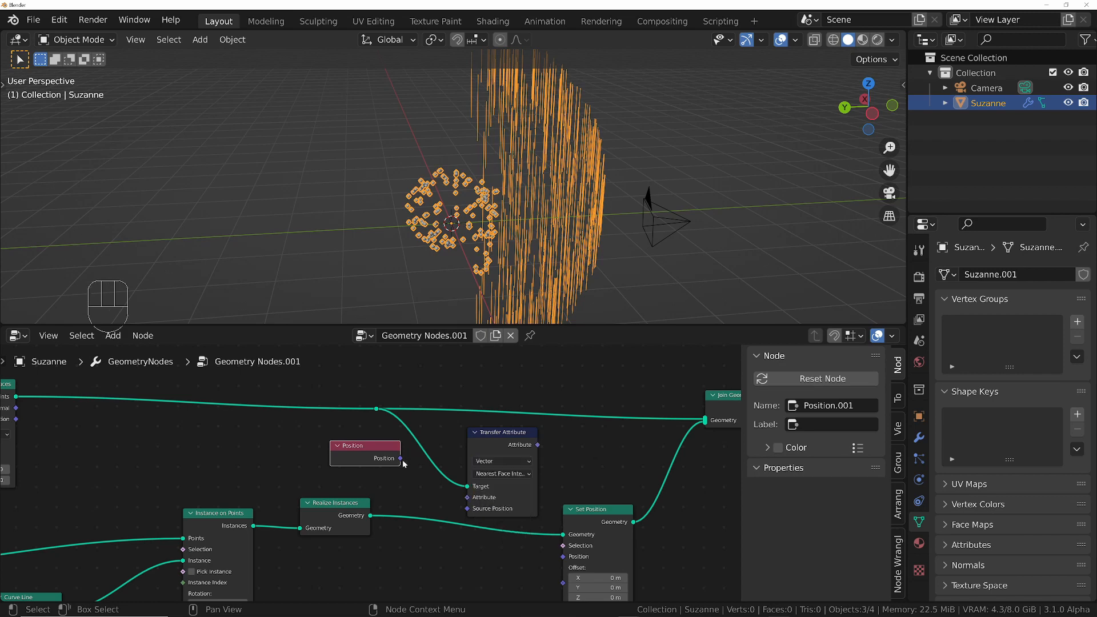
left_click_drag(401, 459, 467, 497)
Shift Set Position slightly and connect Transfer Attribute's Attribute output to its Position input.
middle_click_drag(467, 497, 451, 474, "ctrl")
left_click_drag(495, 457, 512, 450)
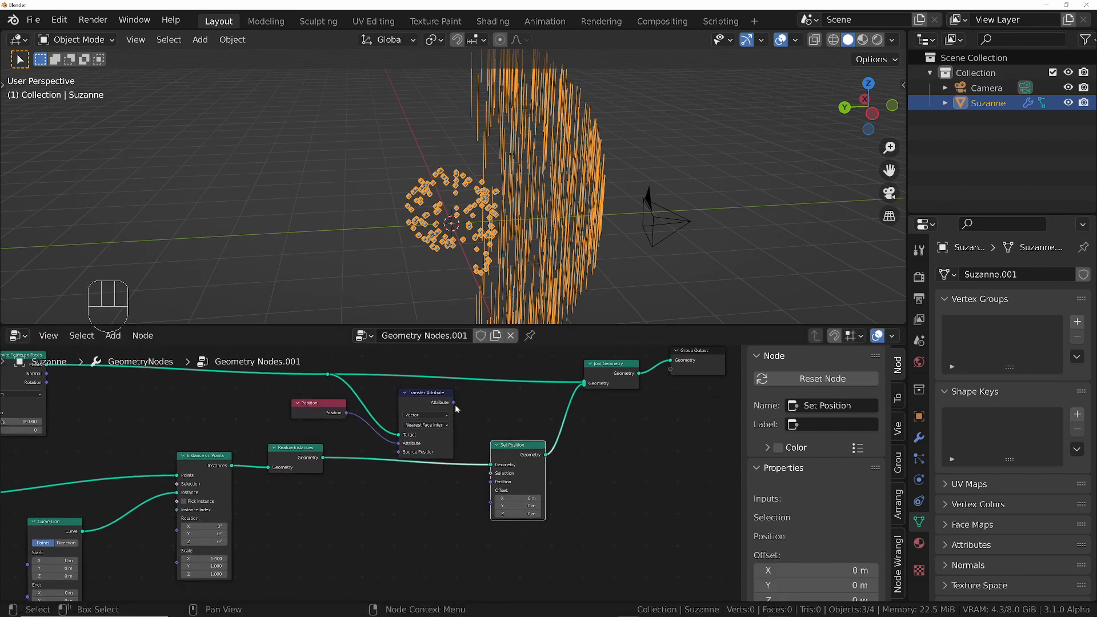
left_click_drag(453, 403, 462, 426)
left_click_drag(484, 485, 490, 481)
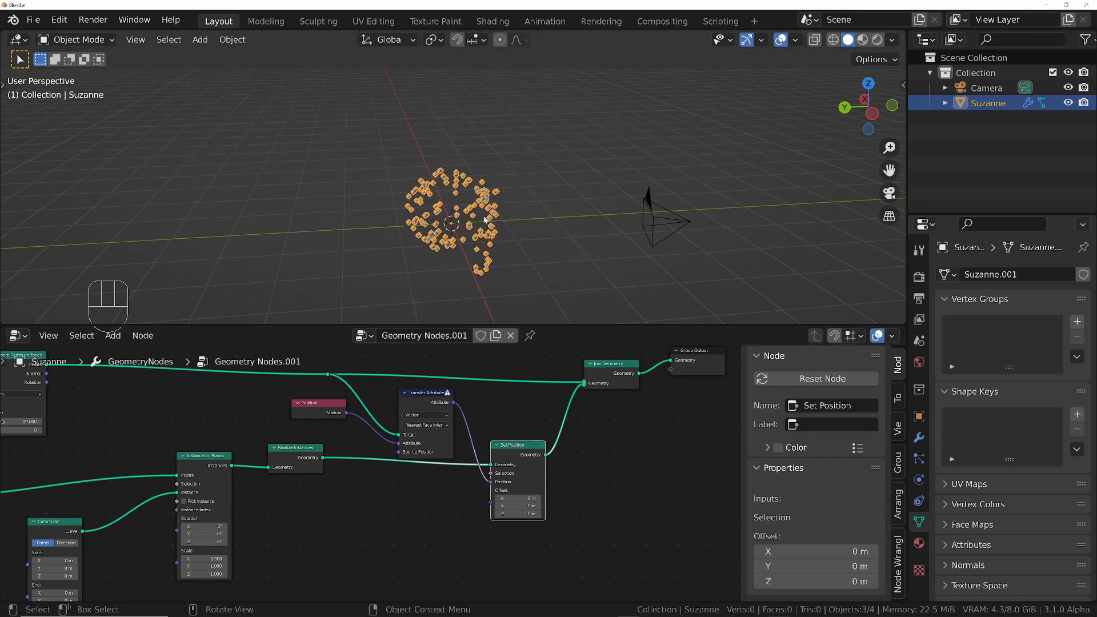
Widen the Transfer Attribute node and set its mapping to Nearest.
middle_click_drag(482, 183, 464, 197)
scroll(464, 197, "up", 4)
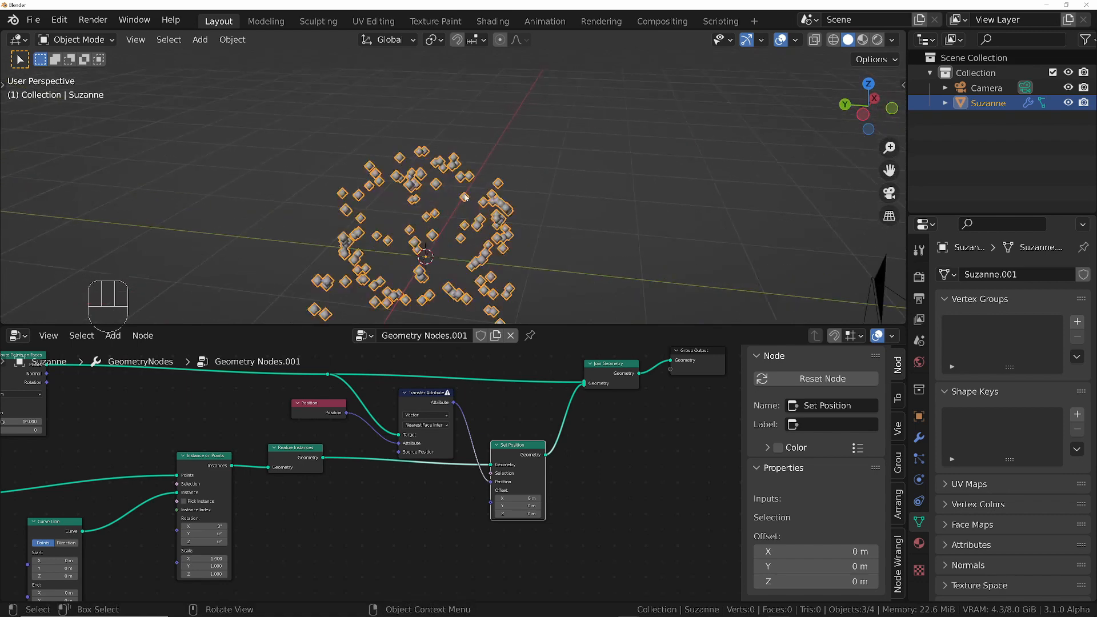
scroll(407, 381, "up", 3)
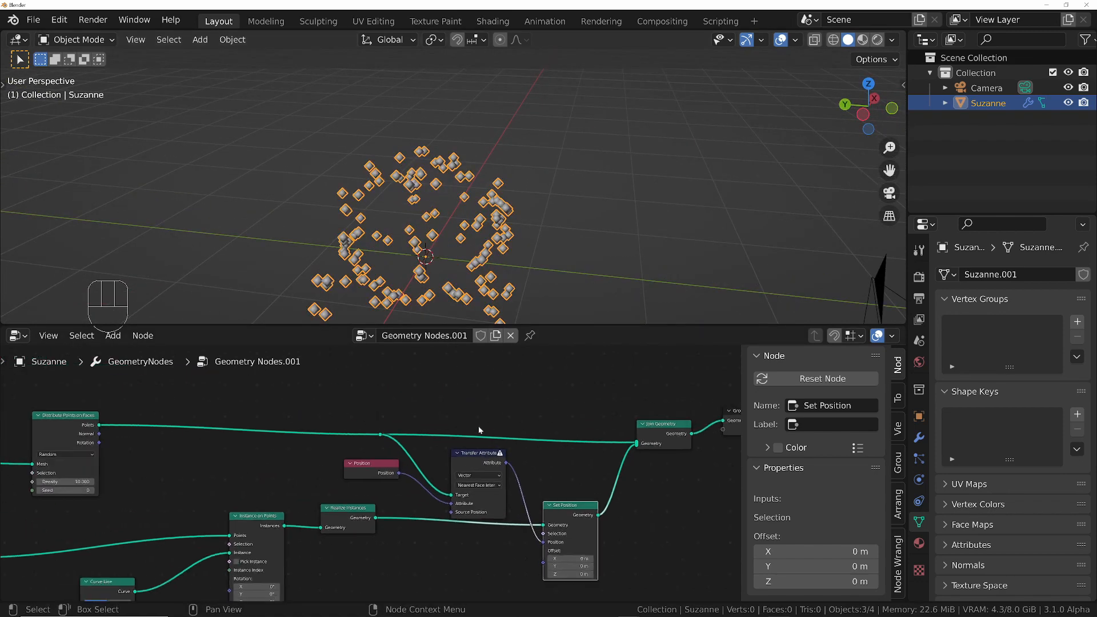
mouse_move(515, 447)
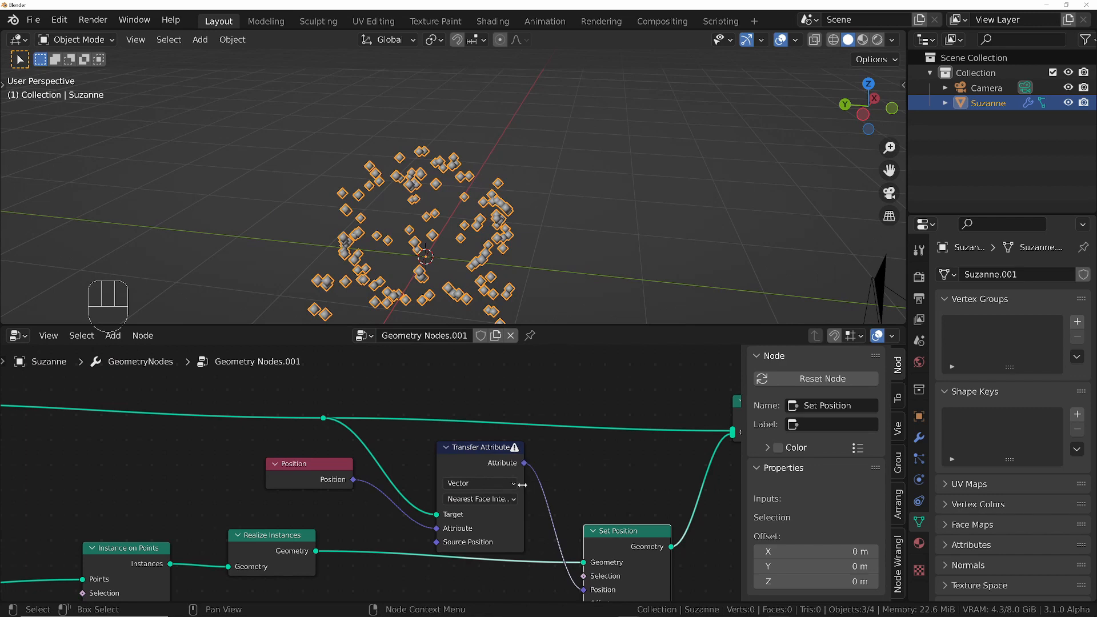
left_click_drag(522, 484, 565, 485)
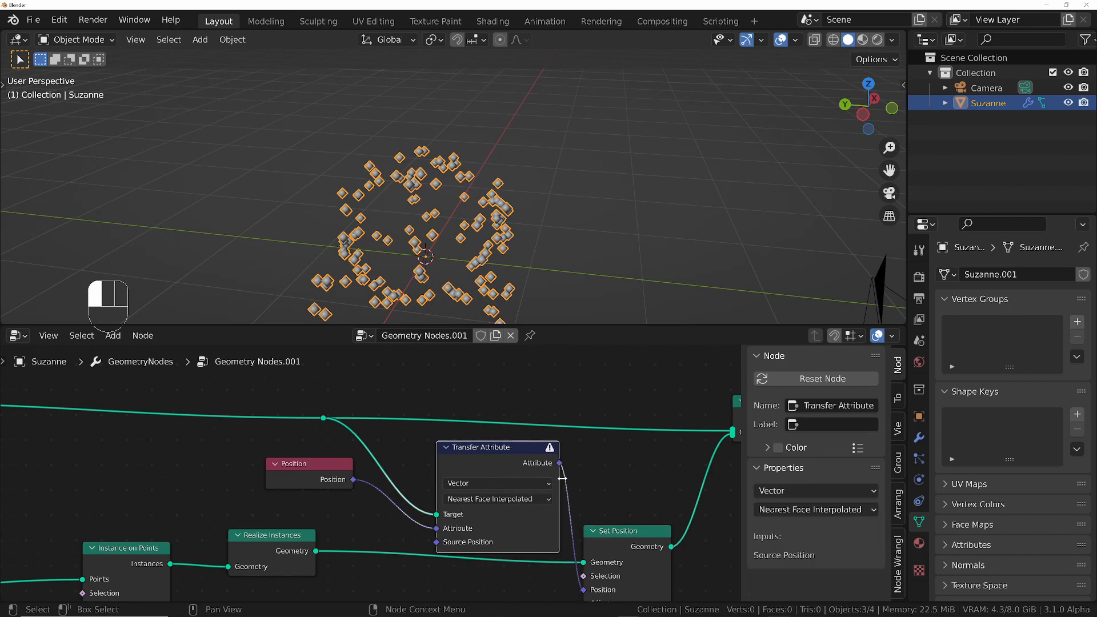
left_click(506, 501)
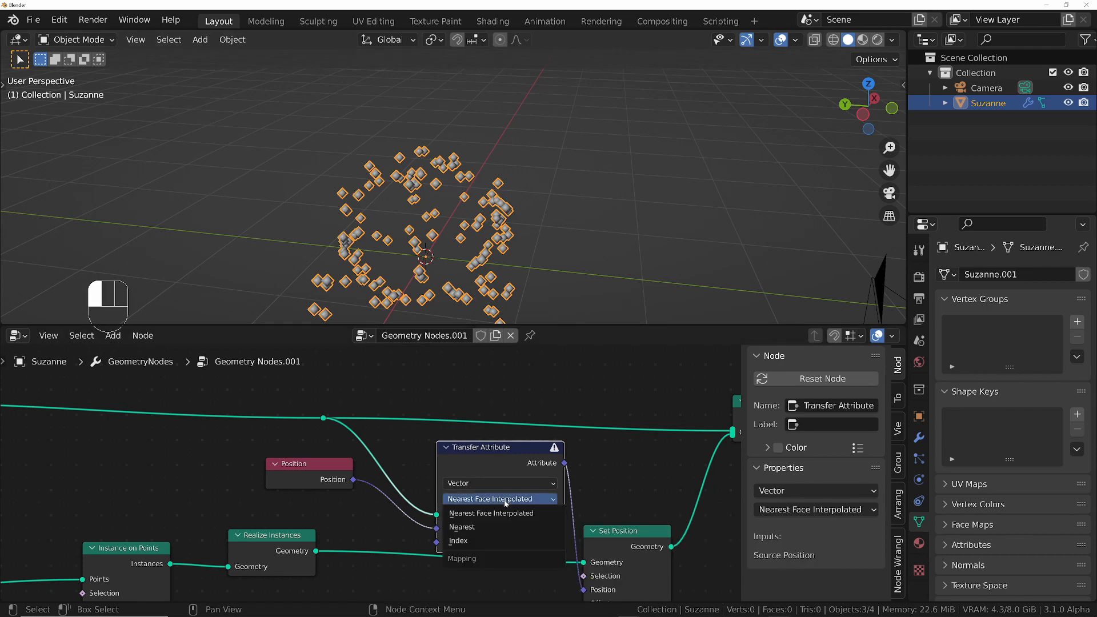
left_click(478, 530)
Try the Index mapping on the Transfer Attribute node, inspect the curve lines, and restore the Nearest mapping.
middle_click_drag(371, 188, 172, 200)
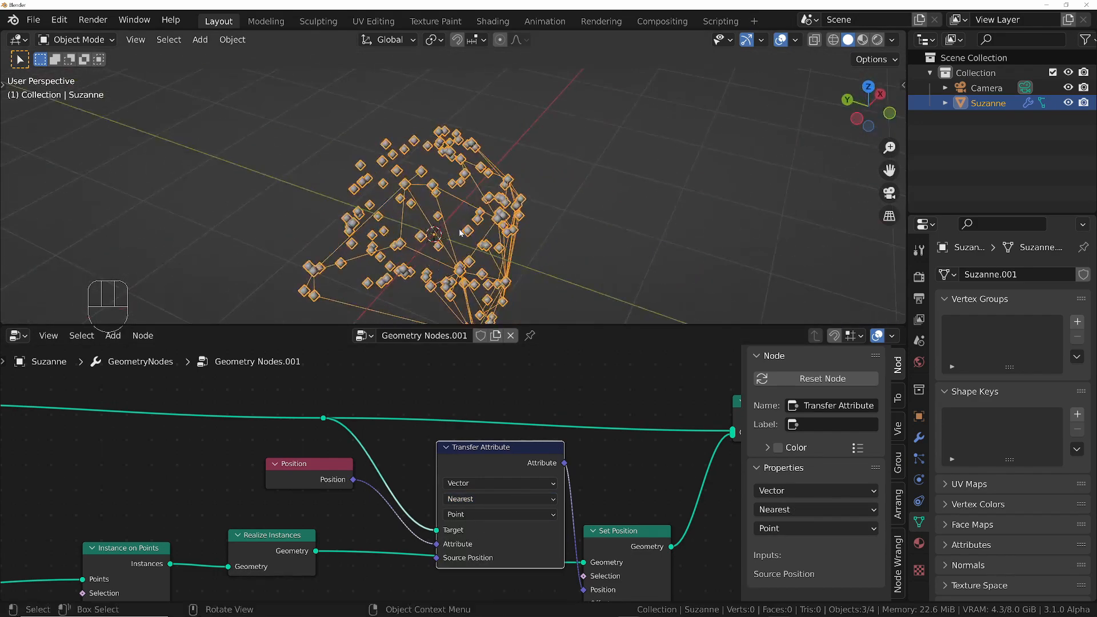
left_click(471, 503)
left_click(480, 542)
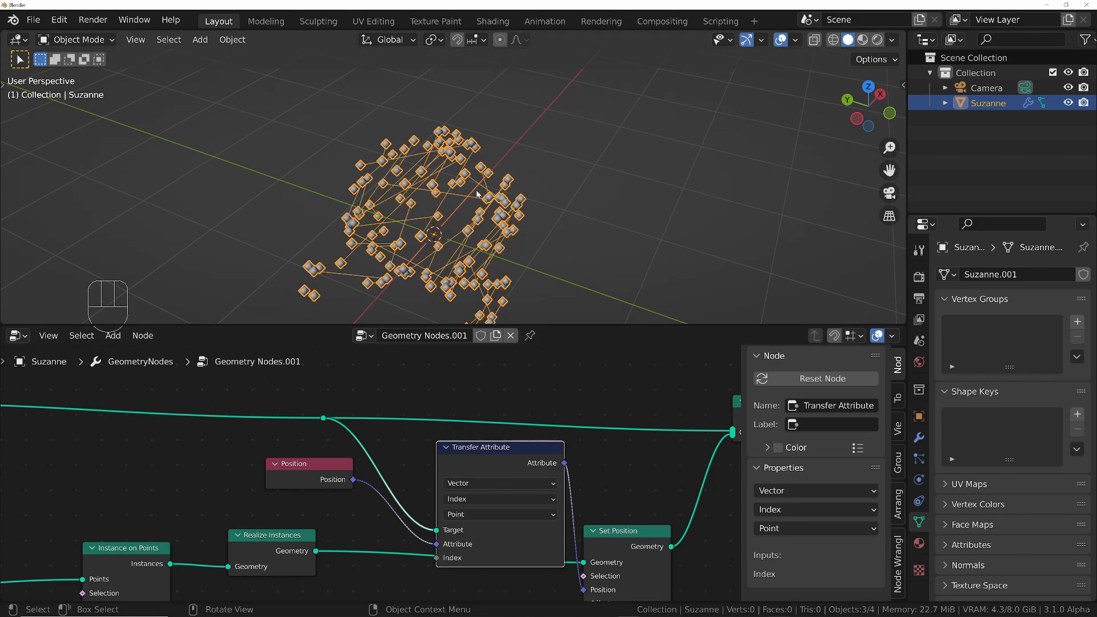
middle_click_drag(477, 195, 457, 212)
scroll(471, 234, "down", 4)
scroll(475, 251, "up", 2)
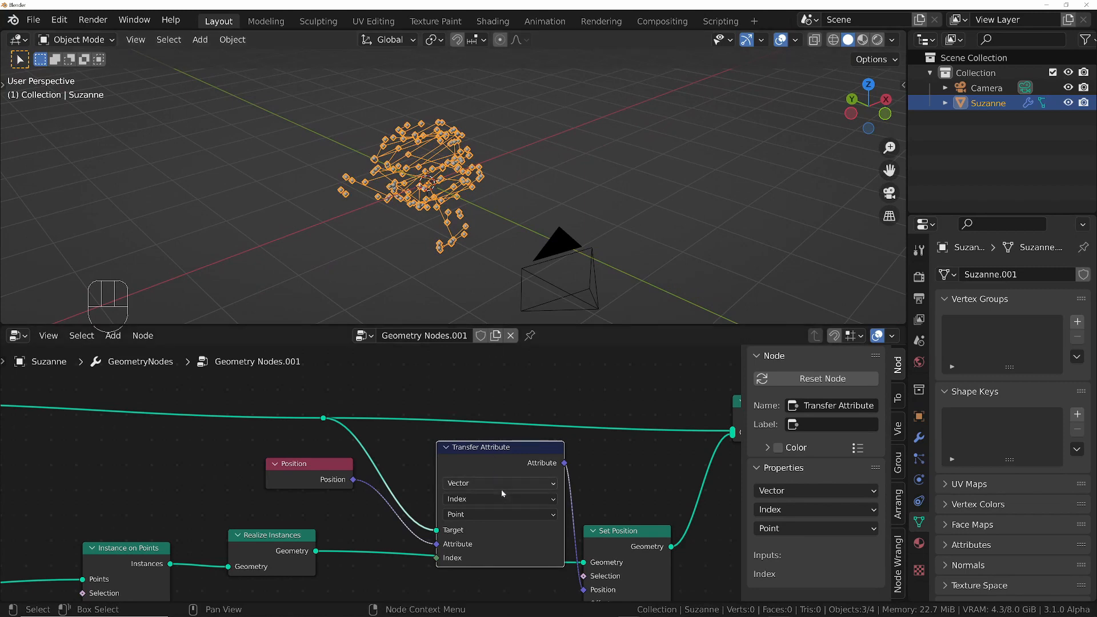
middle_click_drag(483, 514, 466, 472)
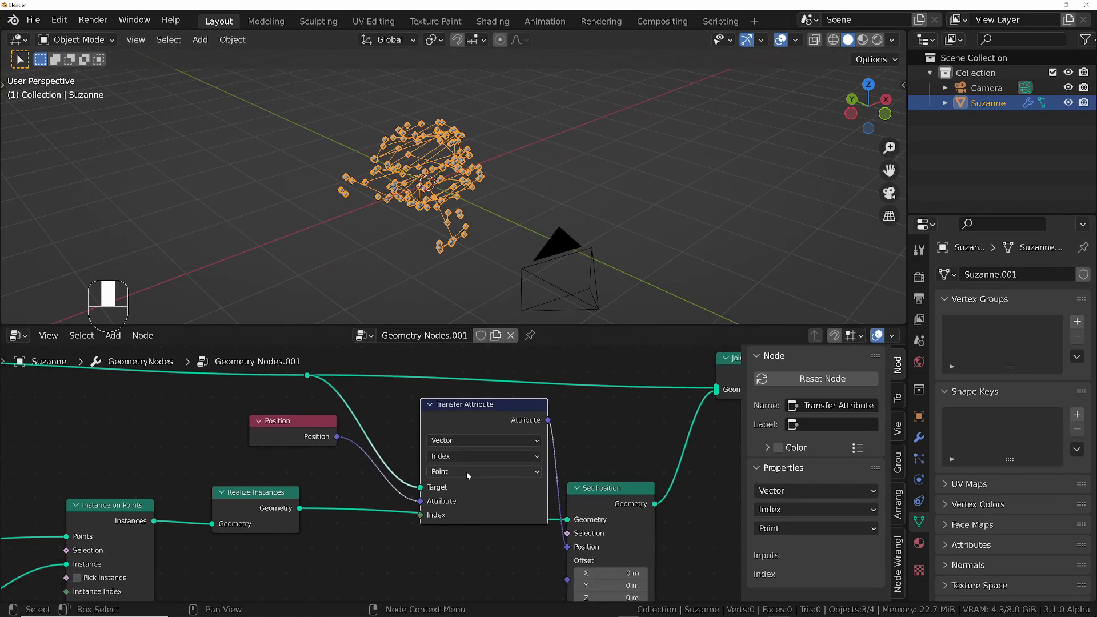
scroll(438, 174, "up", 5)
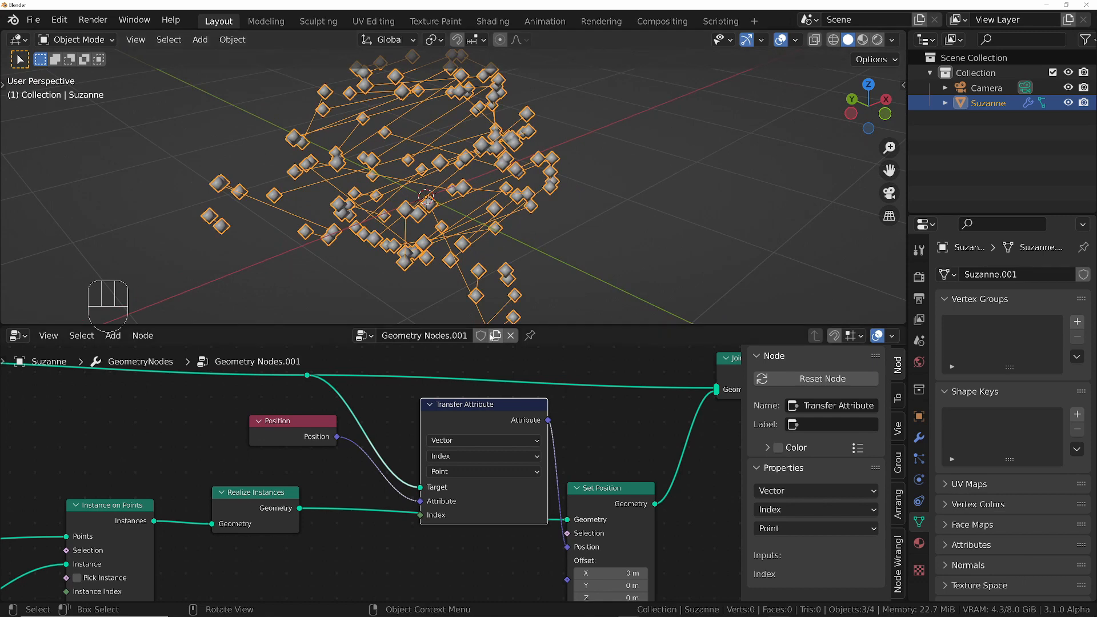
left_click(478, 456)
left_click(480, 485)
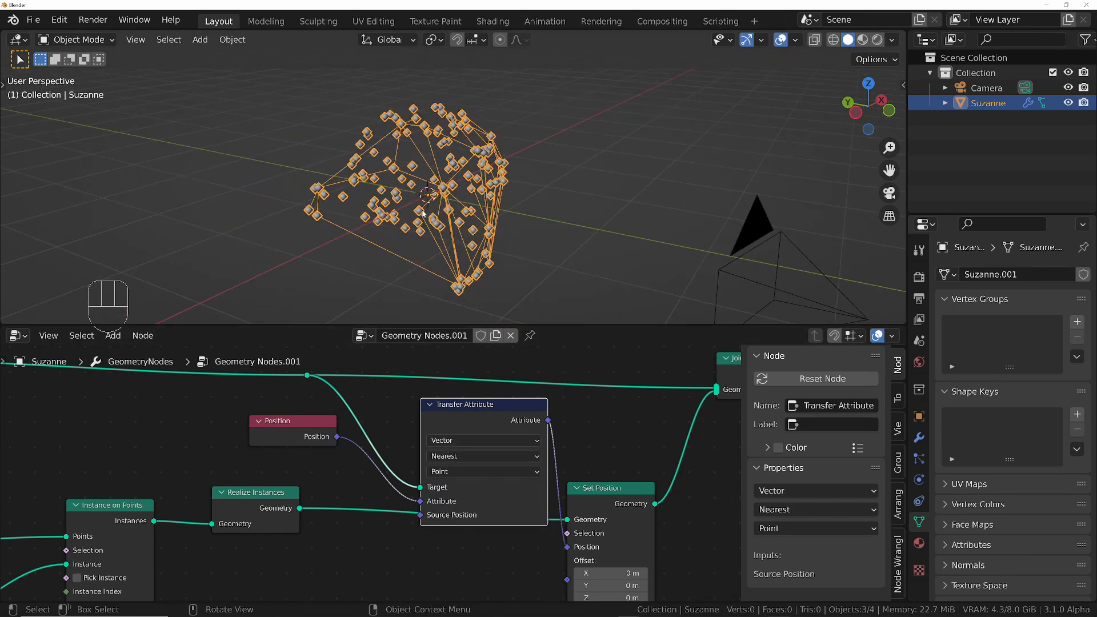
Move the Set Position node farther from Transfer Attribute and add an Endpoint Selection node.
mouse_move(435, 194)
middle_mouse_down()
mouse_move(423, 197)
mouse_move(442, 192)
middle_mouse_up()
scroll(441, 191, "up", 4)
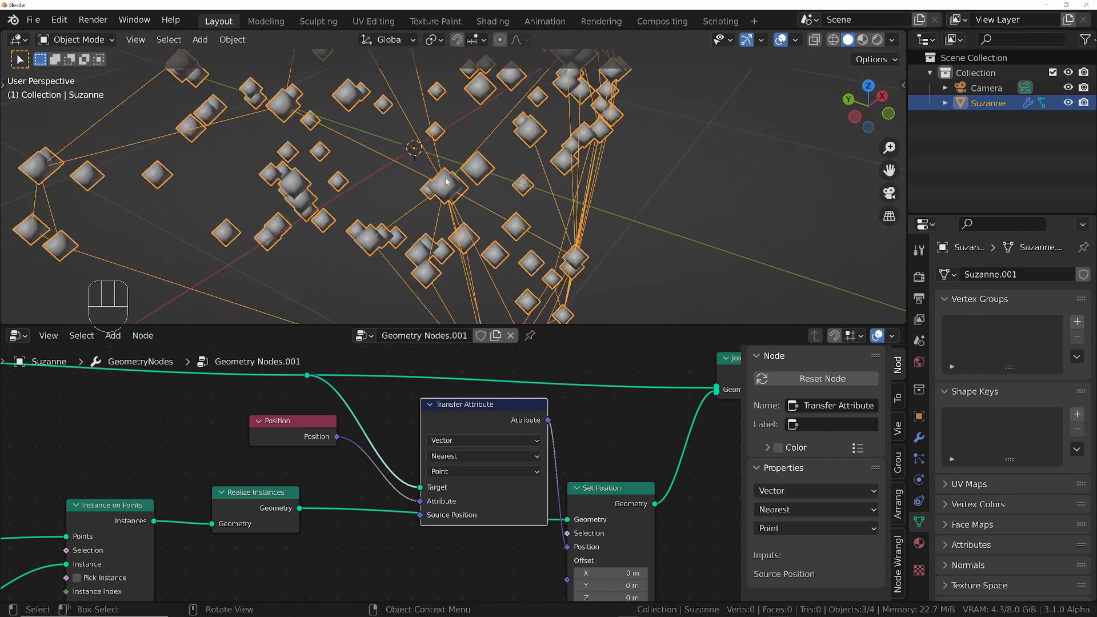
scroll(449, 183, "down", 2)
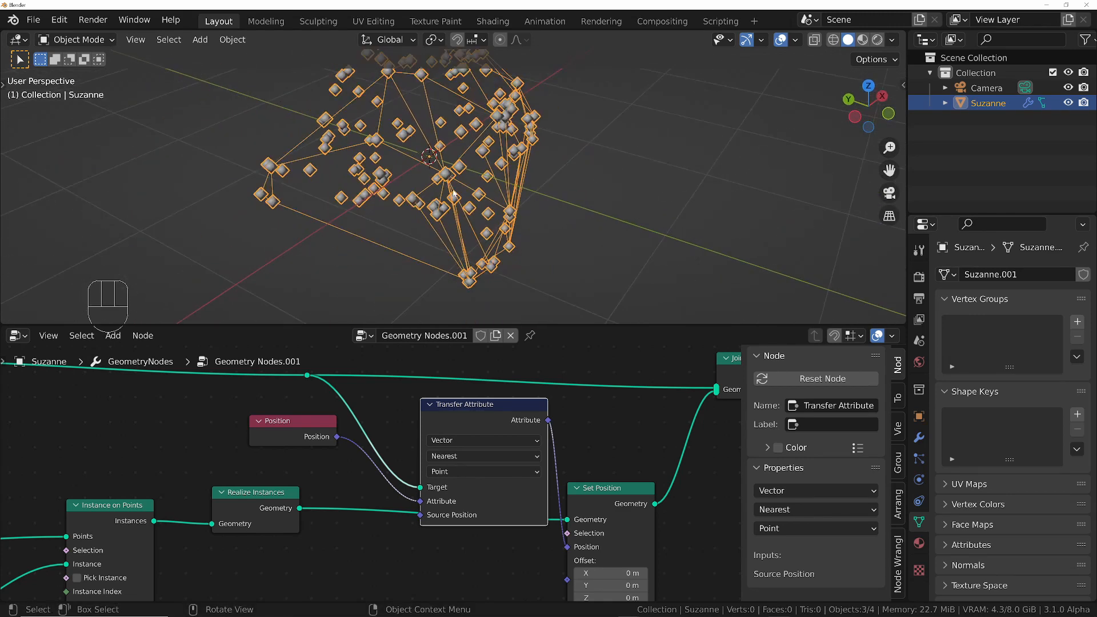
scroll(472, 165, "down", 3)
scroll(503, 489, "down", 3)
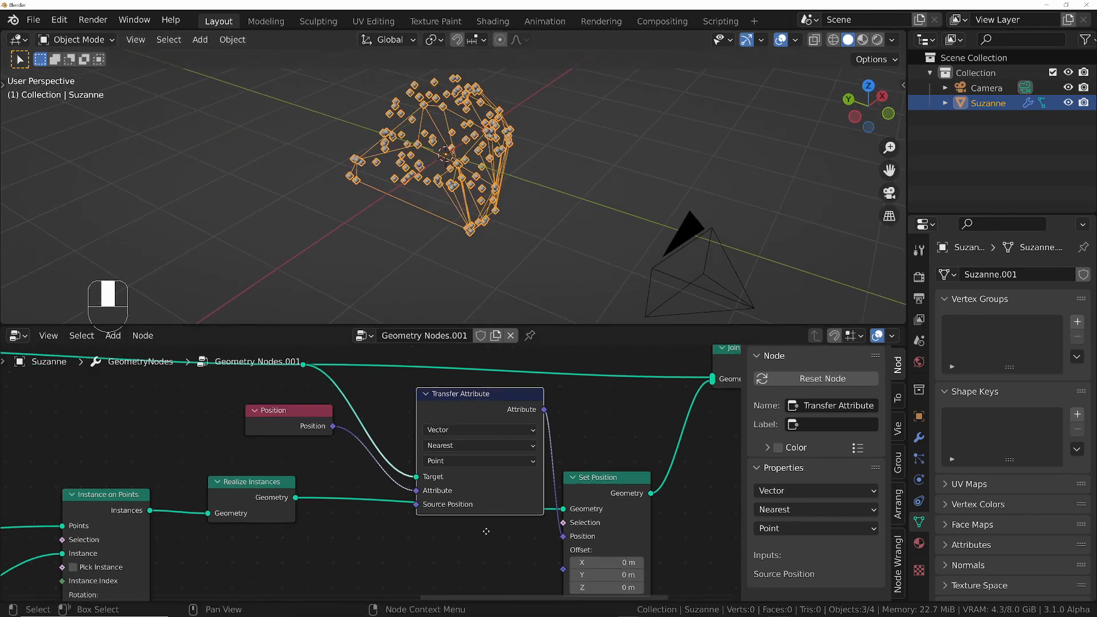
left_click_drag(544, 444, 611, 446)
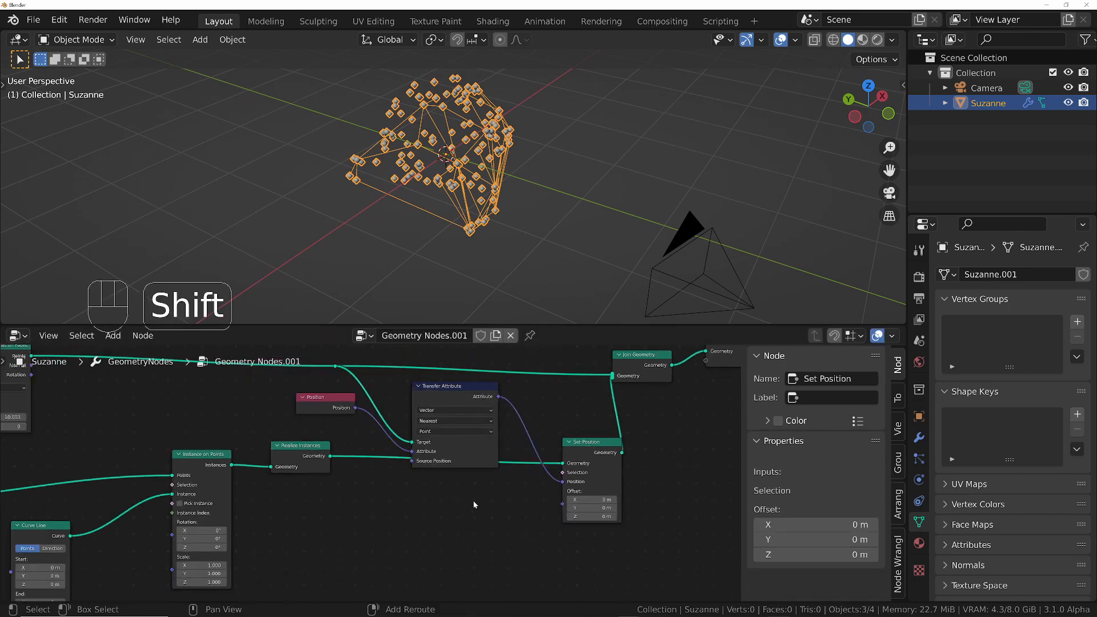
key("shift+a")
type("end")
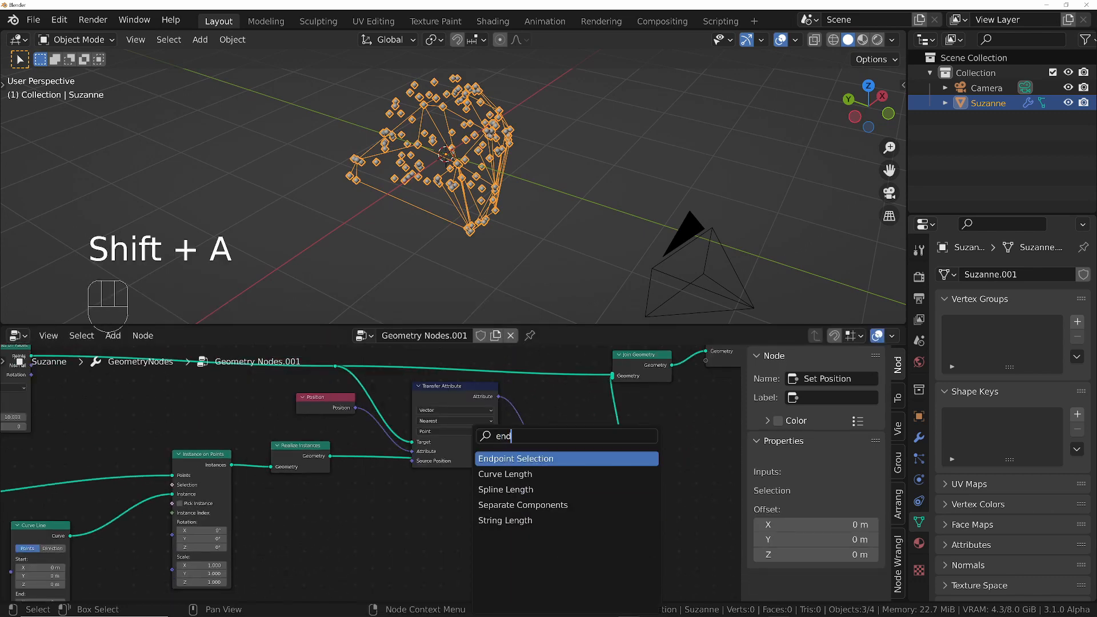
key("Return")
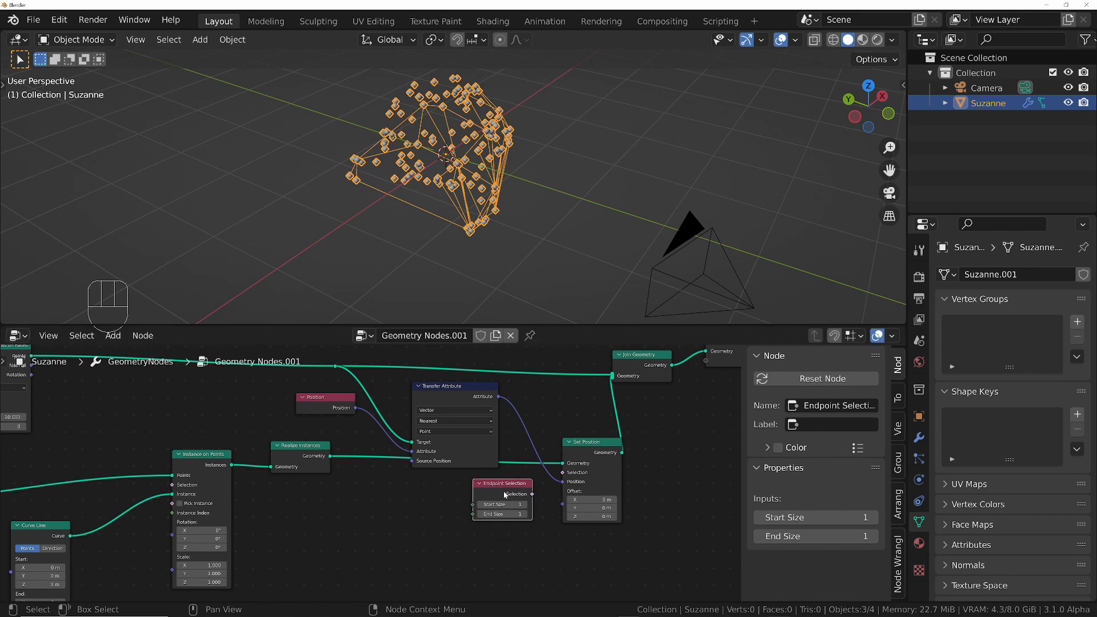
Place the Endpoint Selection node below Transfer Attribute and connect its Selection output to Set Position's Selection input.
scroll(486, 491, "up", 4)
left_click(448, 476)
left_click_drag(449, 476, 422, 476)
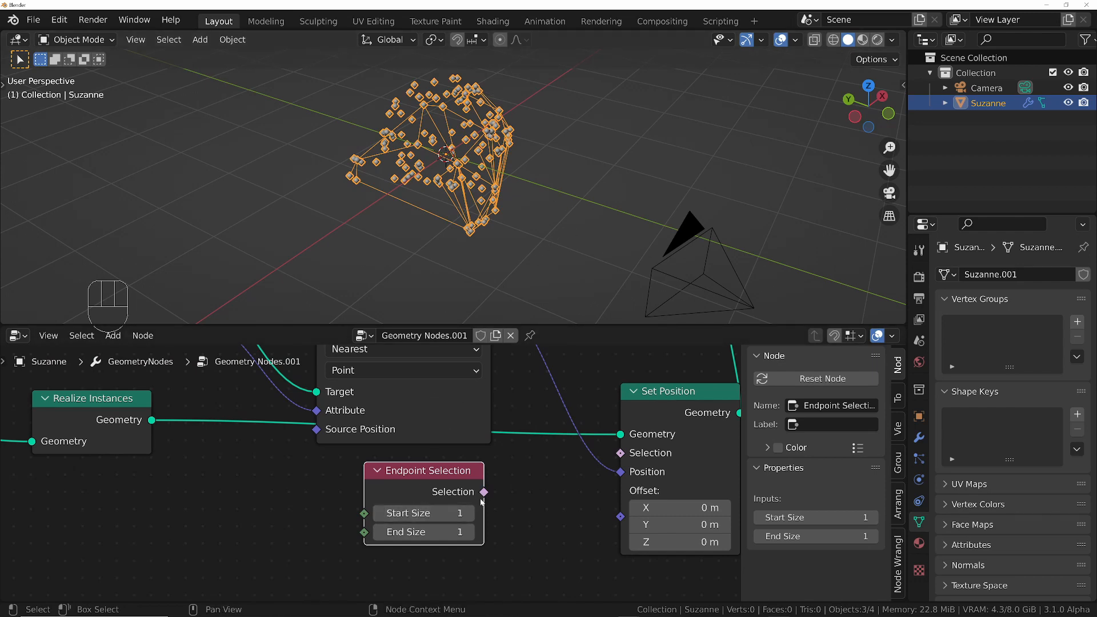
left_click_drag(484, 492, 622, 453)
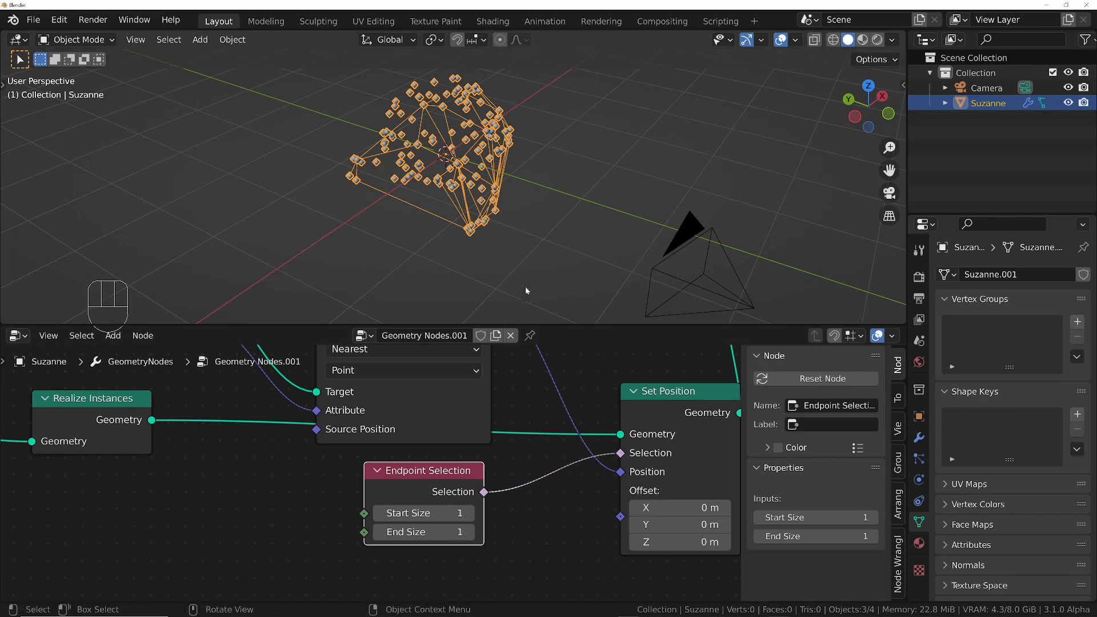
Set the Endpoint Selection node's Start Size to 0 and inspect how the curve lines attach to the monkey's points.
left_click(406, 514)
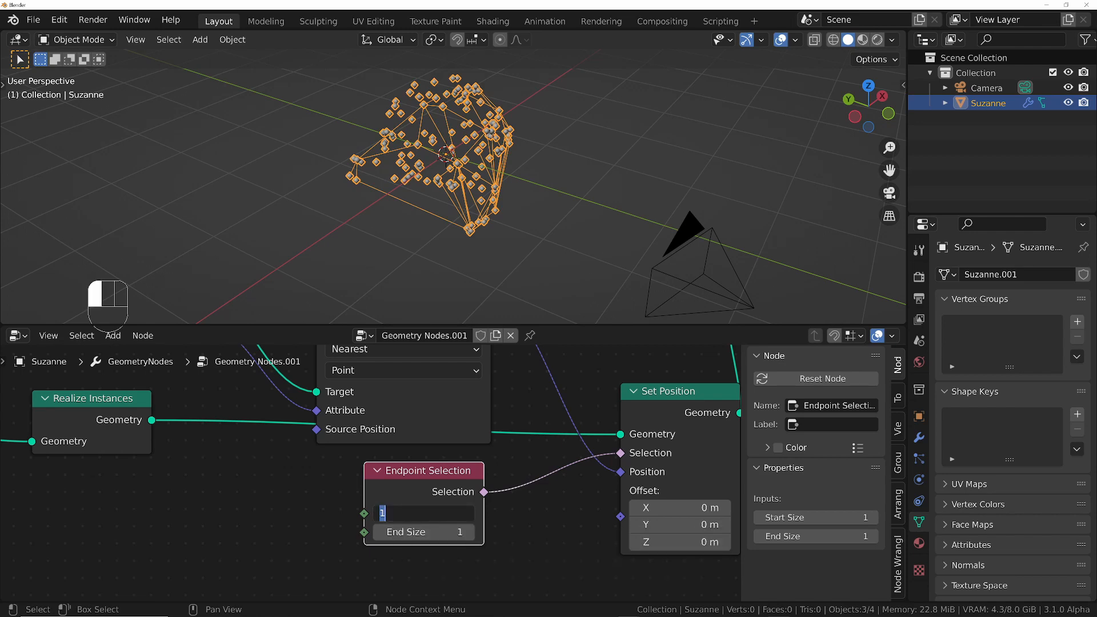
key("Return")
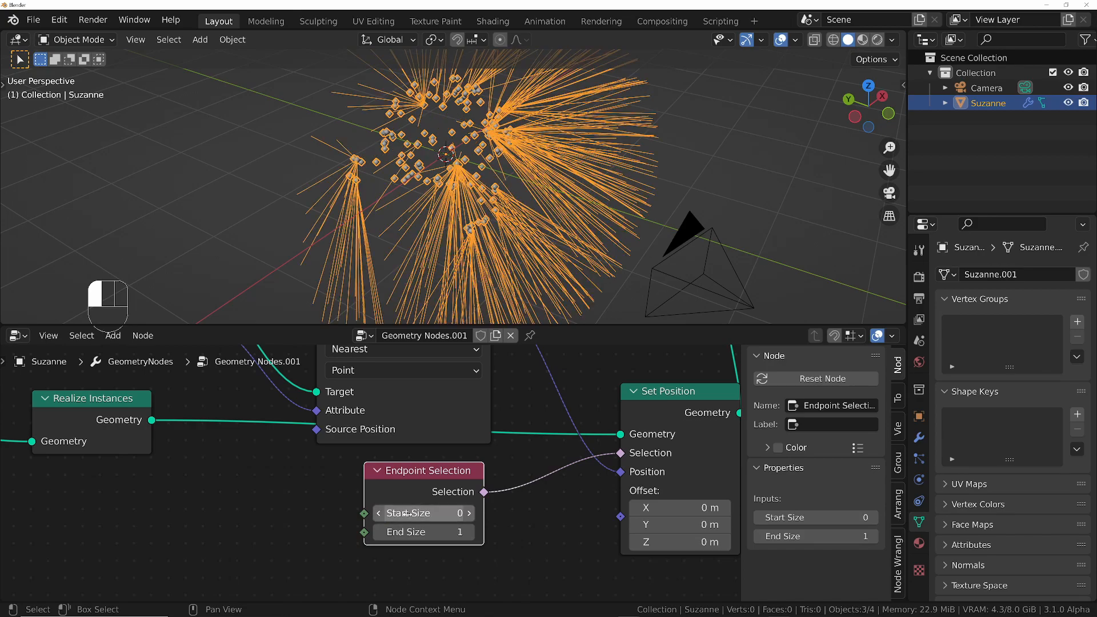
mouse_move(571, 172)
middle_mouse_down()
mouse_move(543, 175)
mouse_move(557, 147)
middle_mouse_up()
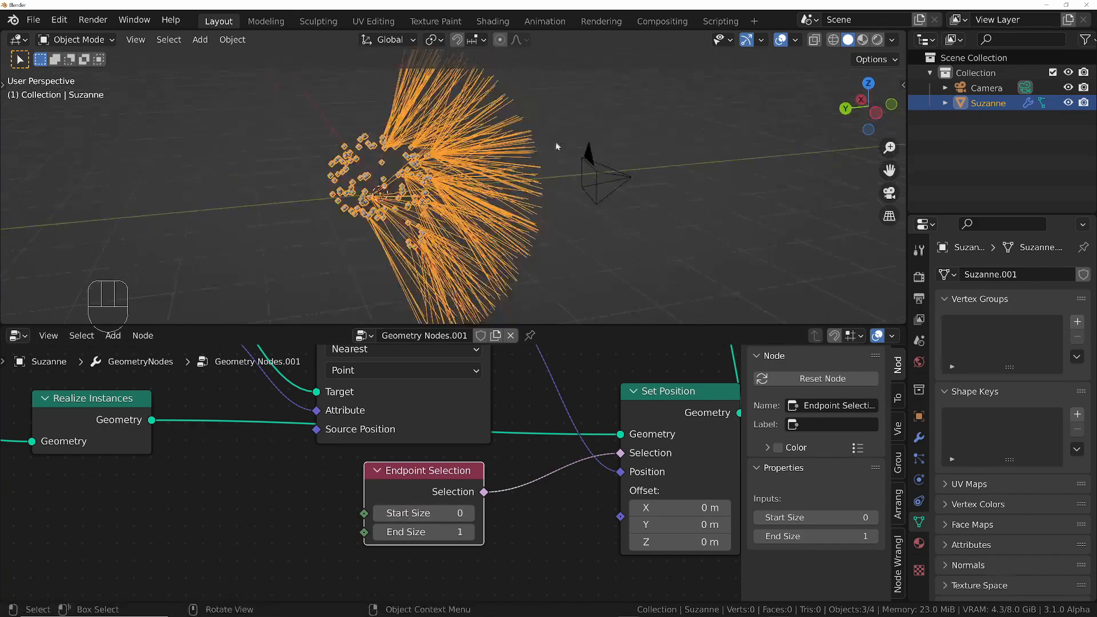
middle_click_drag(454, 176, 378, 220, "ctrl")
scroll(373, 211, "up", 2)
middle_click_drag(421, 391, 434, 467)
middle_click_drag(439, 217, 378, 157)
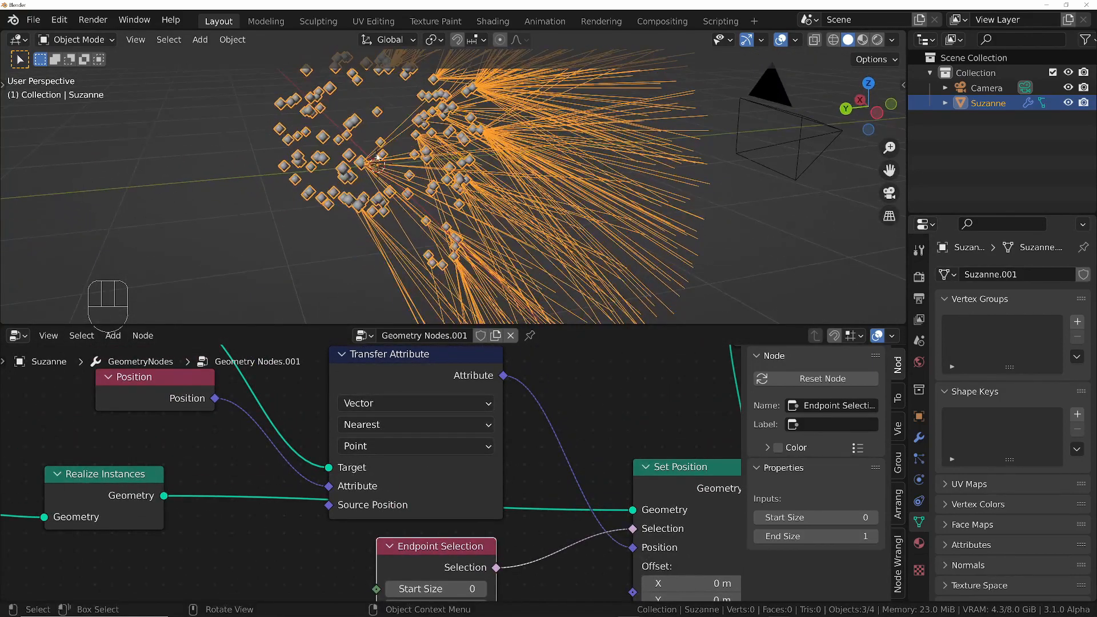
Tidy the node layout by shifting the Position, Set Position and Endpoint Selection nodes slightly for clearer spacing.
scroll(365, 354, "down", 3)
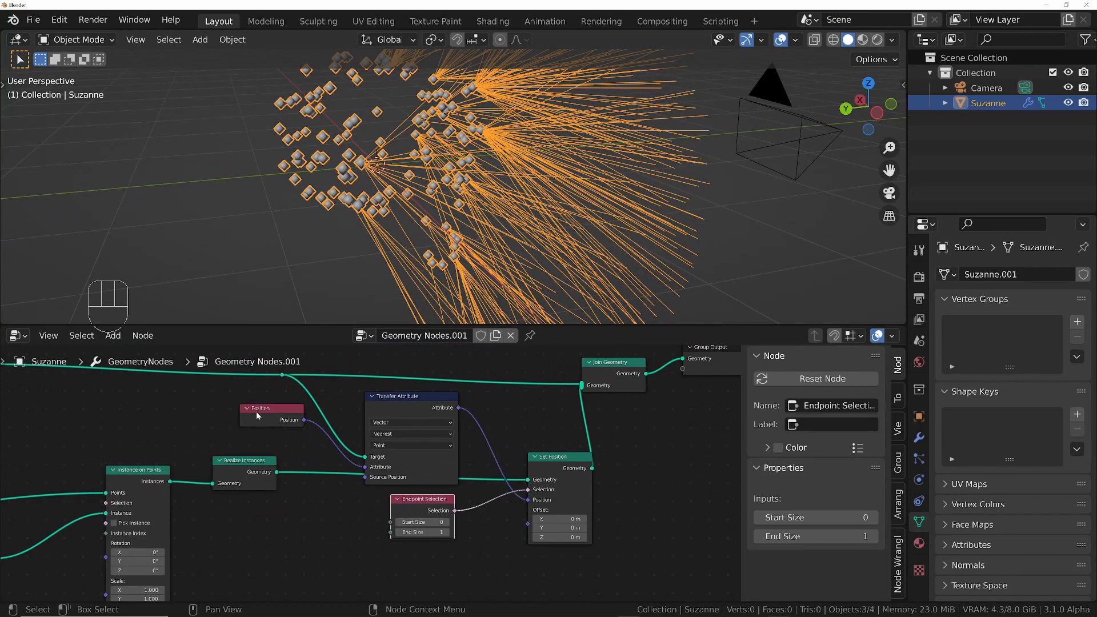
mouse_move(258, 417)
left_mouse_down()
mouse_move(239, 411)
mouse_move(258, 423)
left_mouse_up()
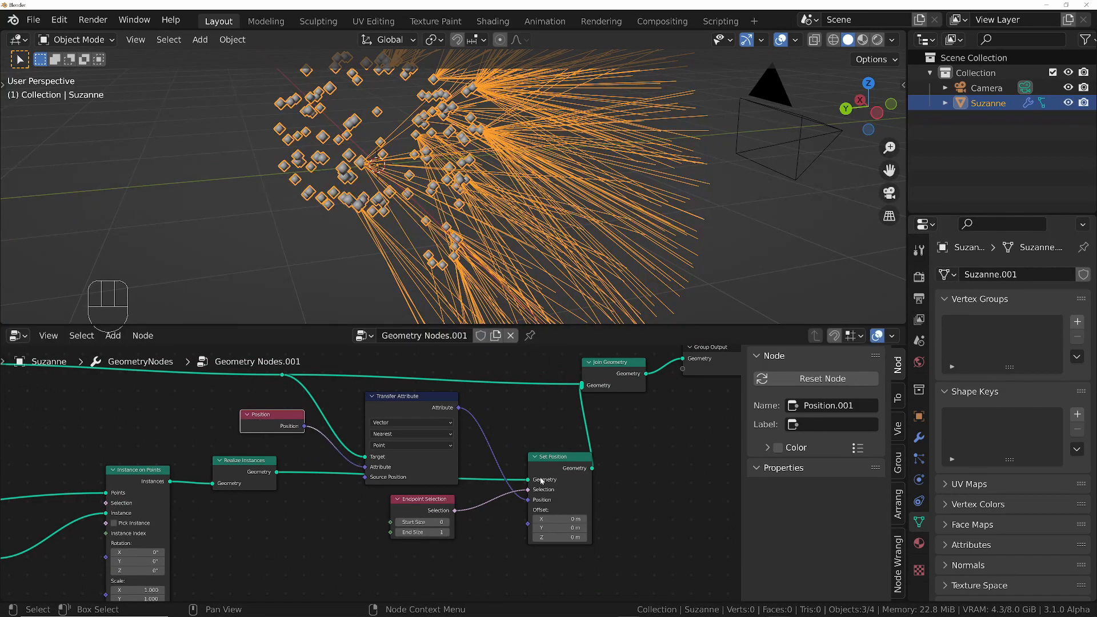
left_click_drag(554, 460, 561, 464)
left_click_drag(423, 500, 444, 505)
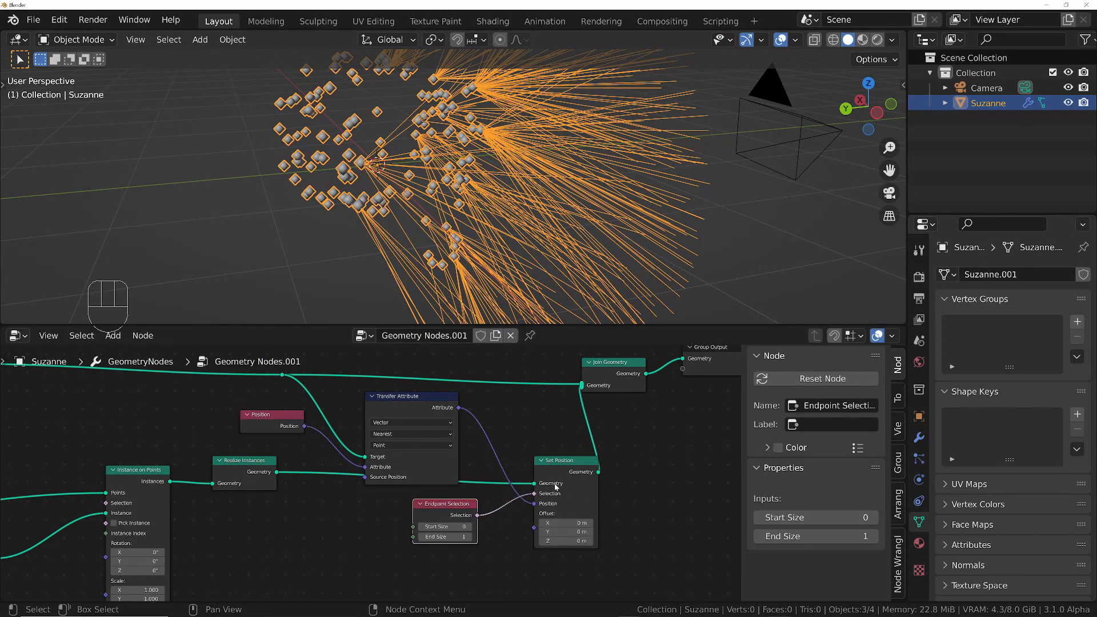
scroll(397, 356, "up", 2)
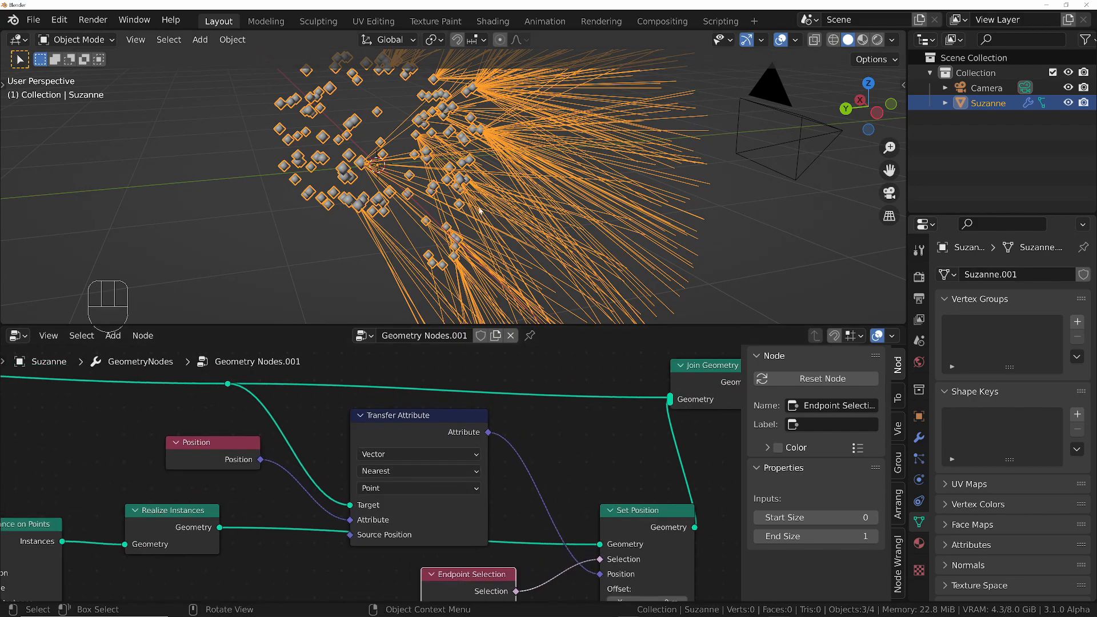
Keep the Transfer Attribute domain on Point, set its mapping to Index, and inspect the curve lines around the monkey.
middle_click_drag(463, 183, 408, 206)
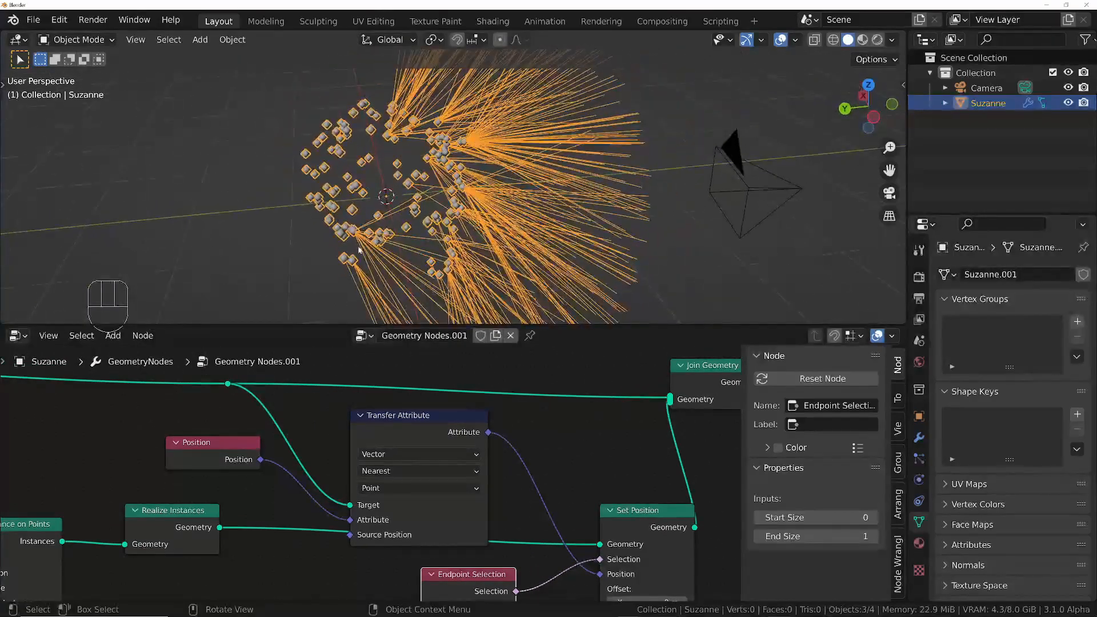
middle_click_drag(359, 245, 407, 280, "ctrl")
middle_click_drag(407, 281, 434, 171)
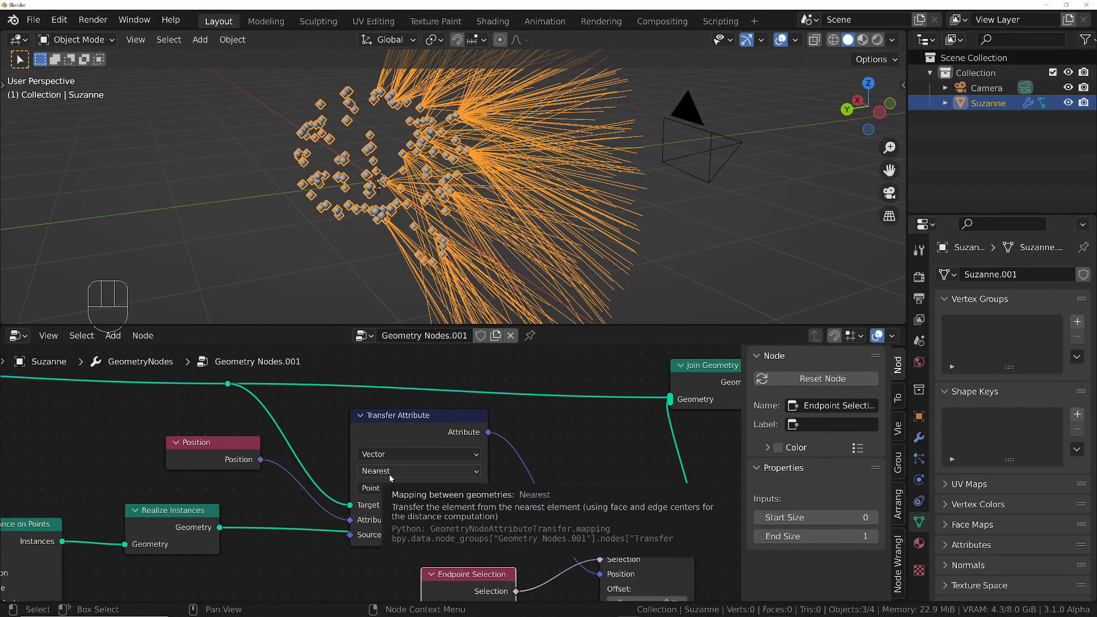
left_click(396, 488)
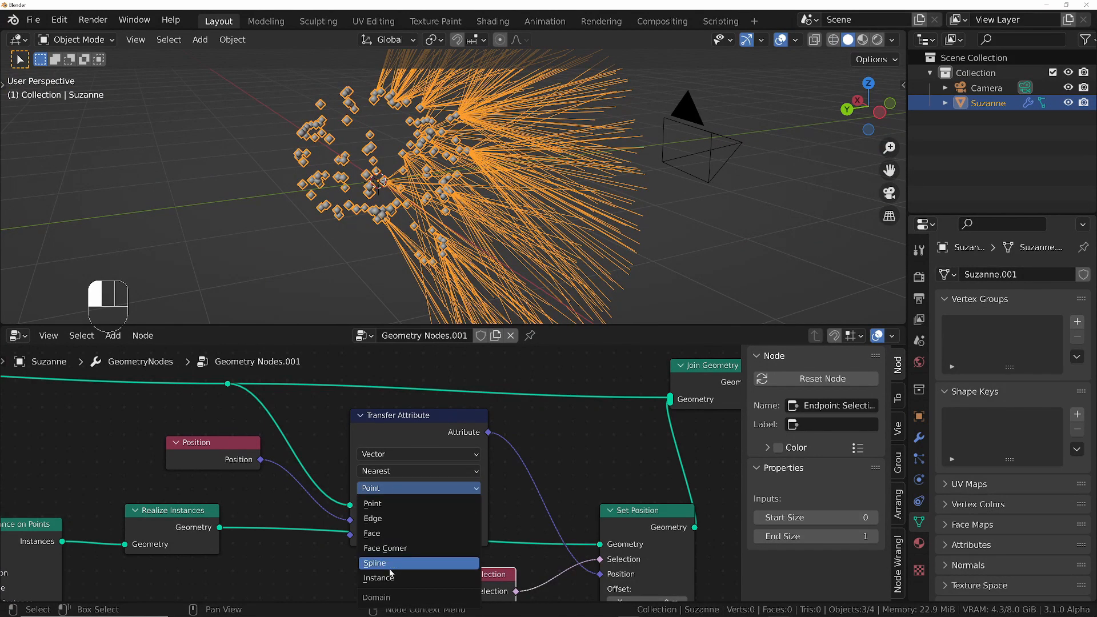
left_click(395, 504)
left_click(398, 472)
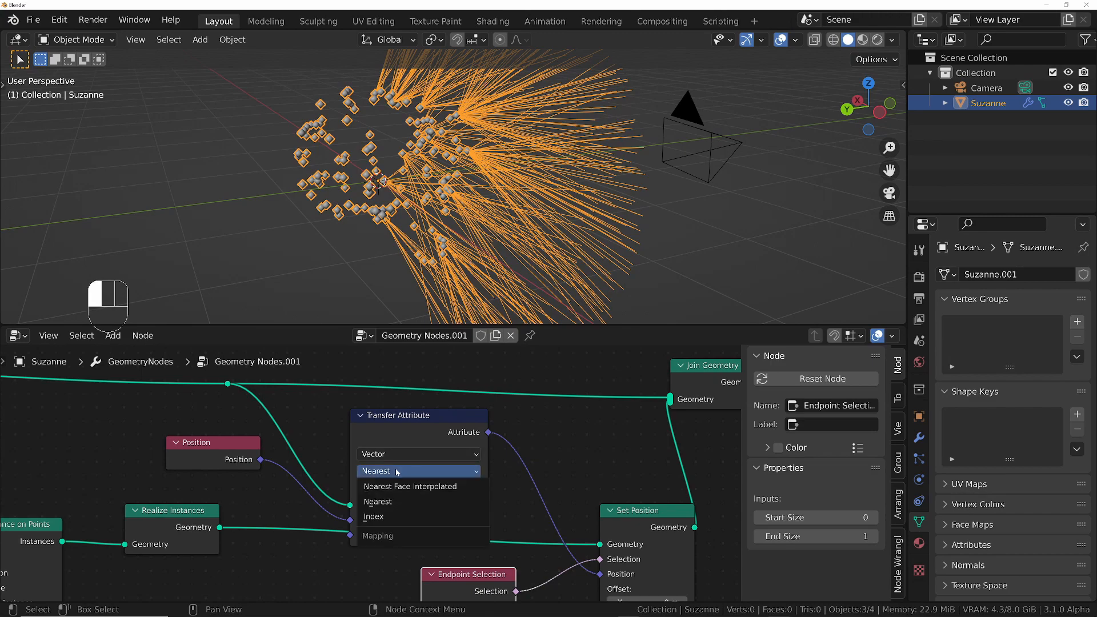
left_click(390, 519)
middle_click_drag(481, 192, 510, 204, "ctrl")
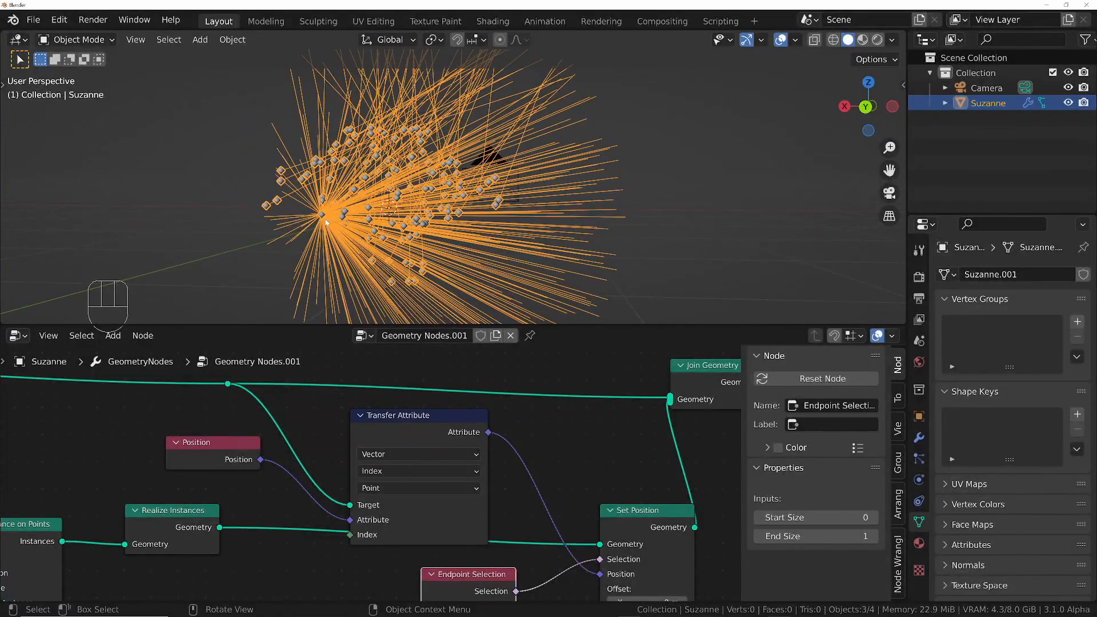
middle_click_drag(326, 222, 438, 171)
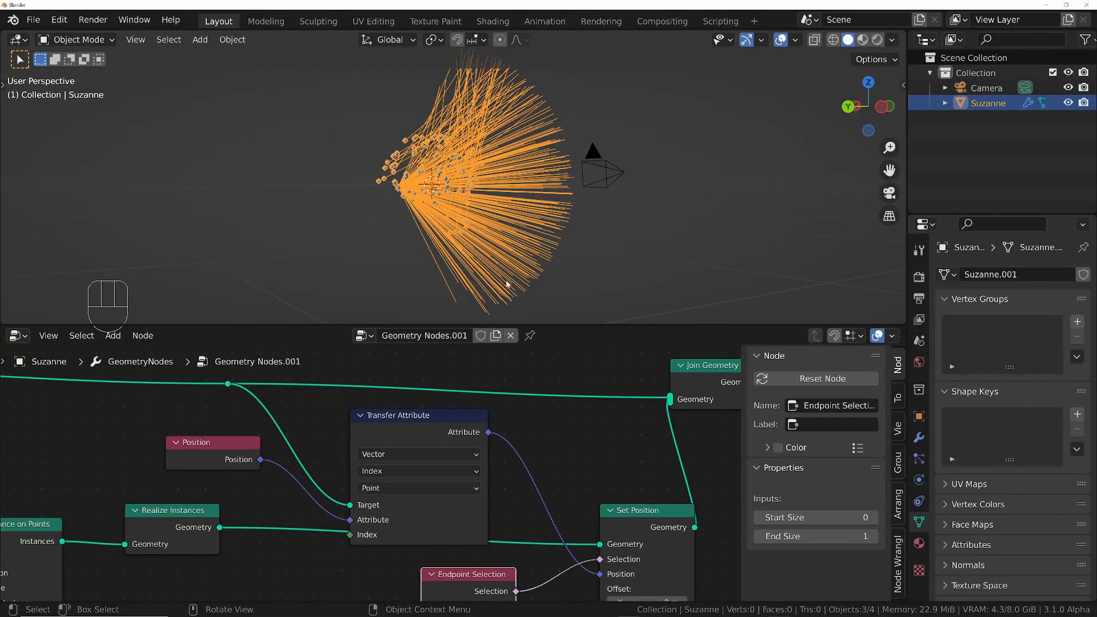
middle_click_drag(540, 152, 523, 164, "shift")
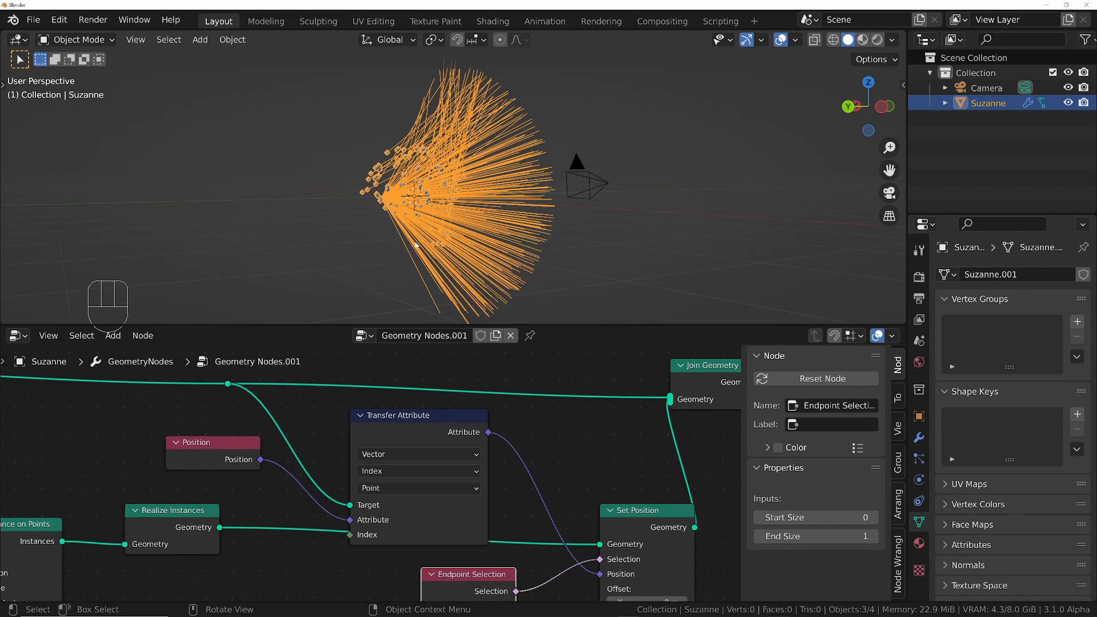
Try a different density on the Distribute Points on Faces node in the lightning emitter frame, then cancel the change.
middle_click_drag(156, 474, 479, 504)
scroll(479, 504, "down", 3)
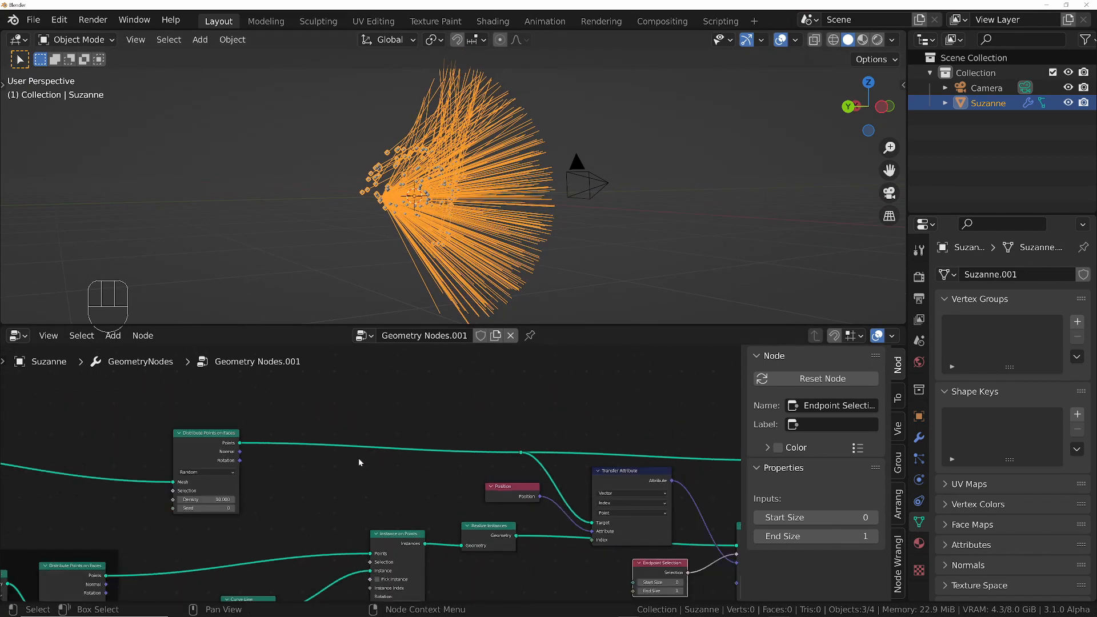
middle_click_drag(288, 520, 482, 413)
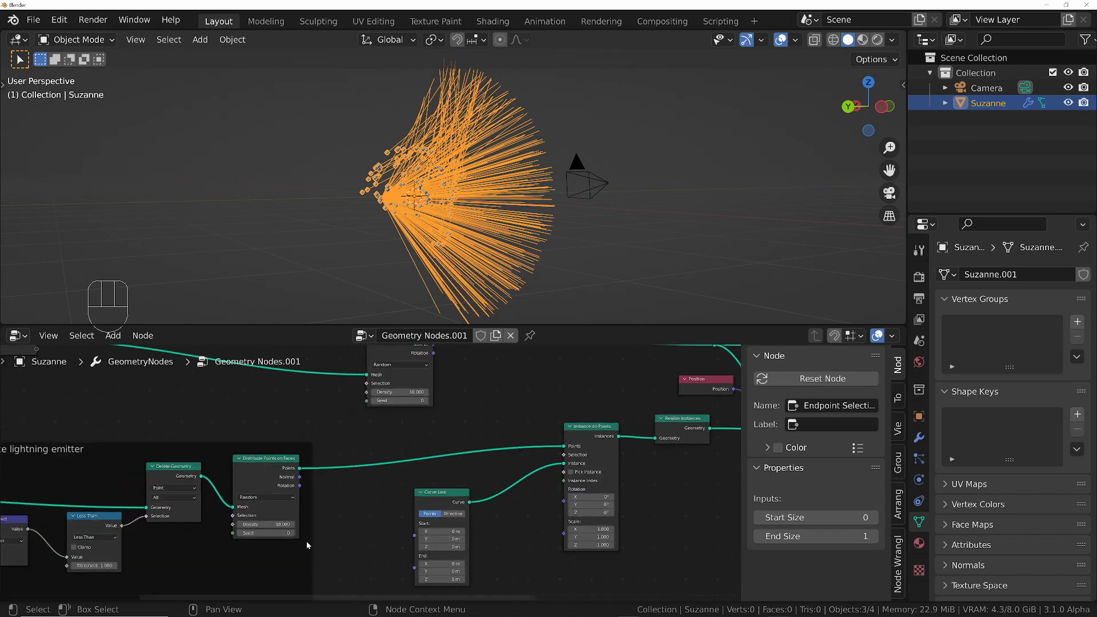
scroll(306, 541, "down", 2)
middle_click_drag(307, 540, 381, 517)
scroll(468, 448, "down", 1)
scroll(569, 482, "up", 3)
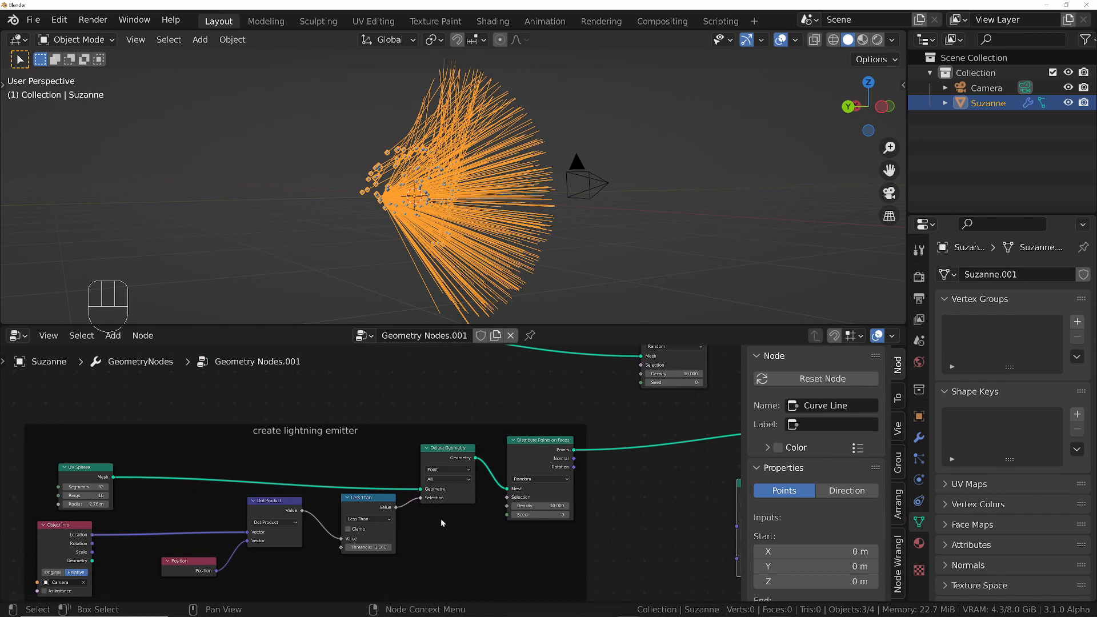
scroll(550, 461, "up", 3)
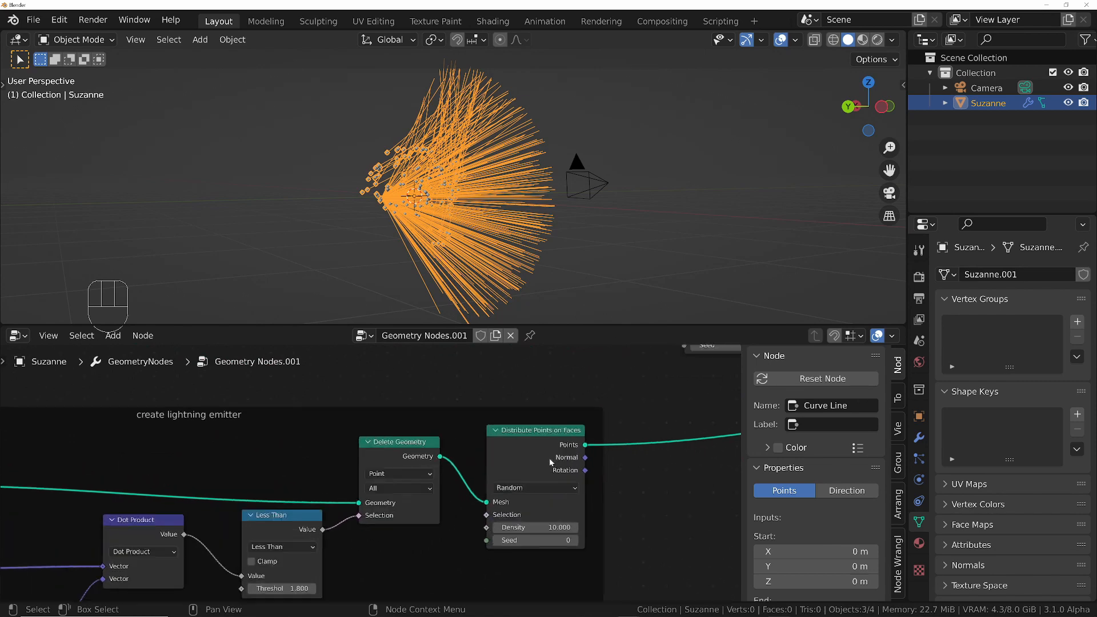
left_click_drag(541, 536, 477, 536, "shift")
right_click(533, 533)
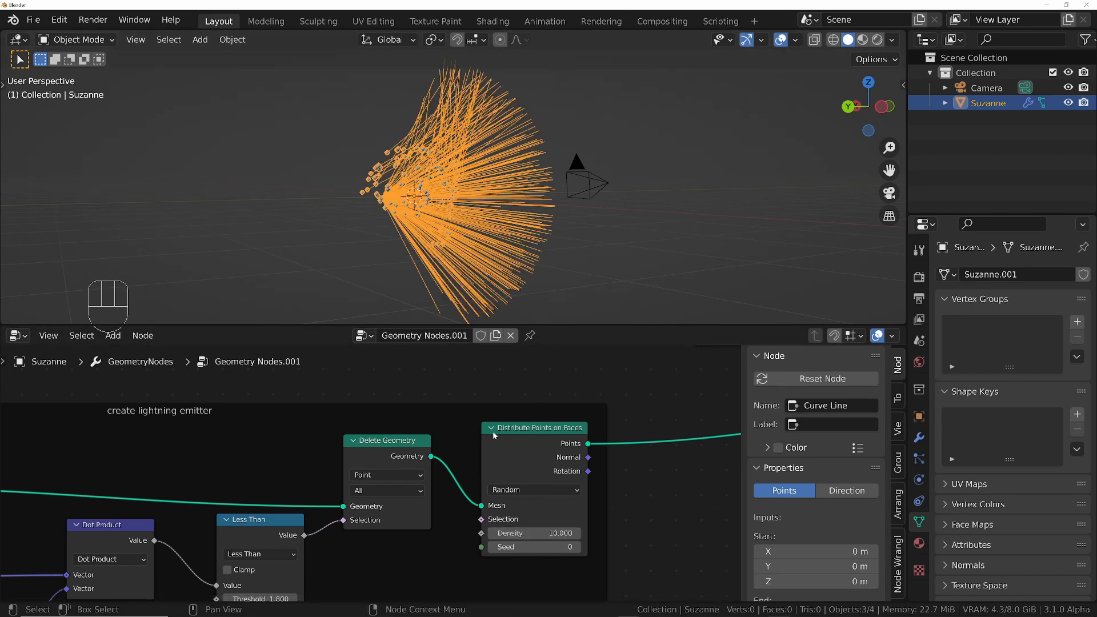
Try other density values on the monkey's Distribute Points on Faces node without keeping the change.
scroll(495, 436, "down", 12)
scroll(525, 438, "up", 10)
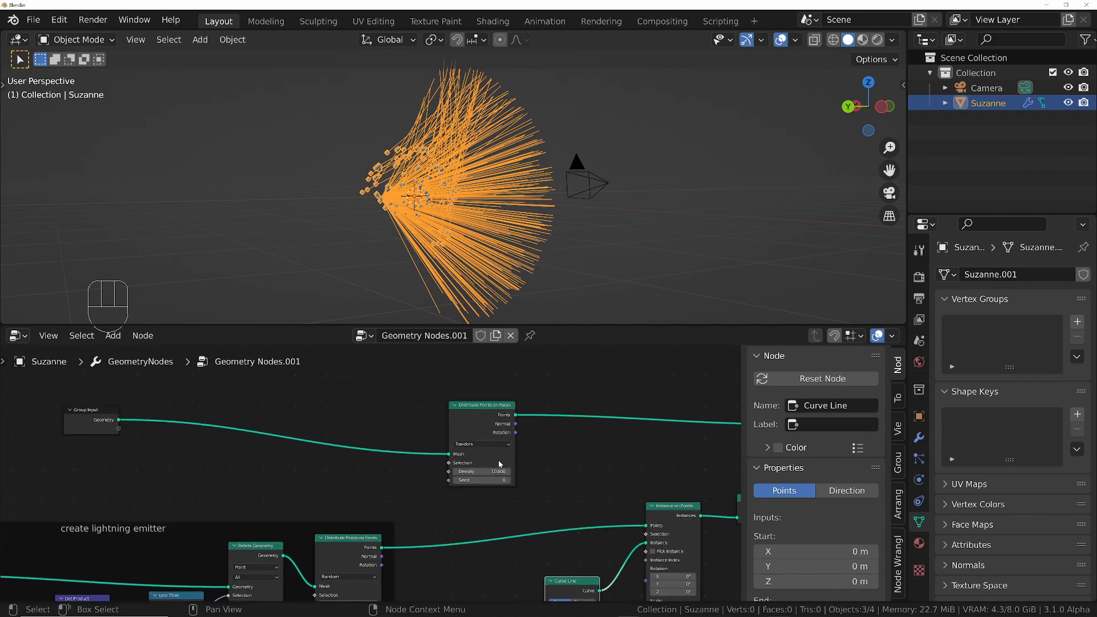
middle_click_drag(467, 441, 424, 476)
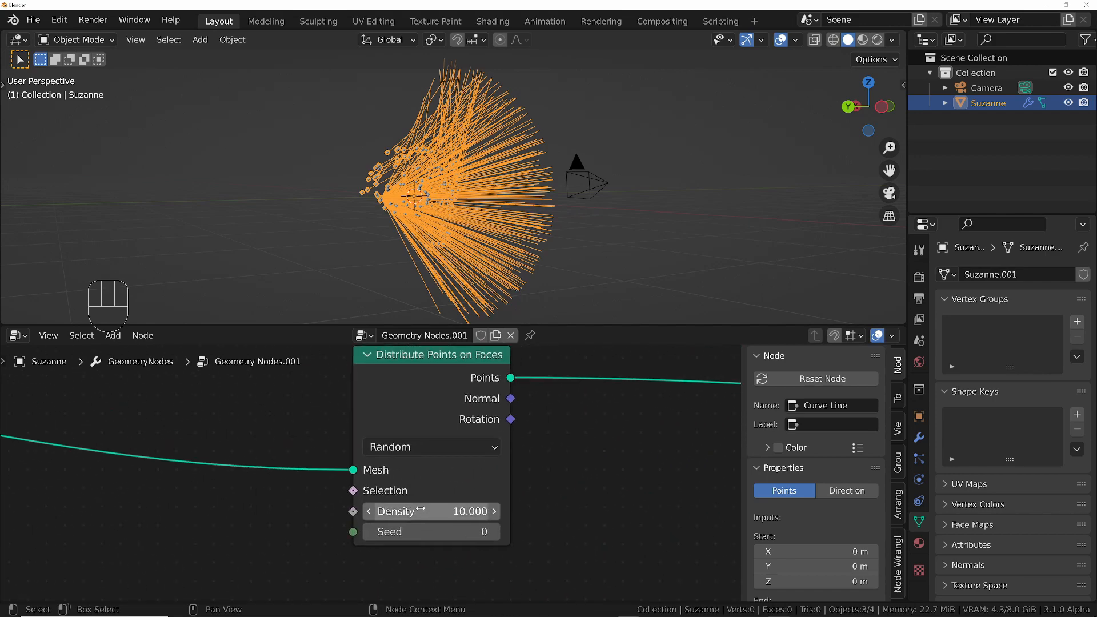
left_click_drag(421, 511, 685, 511)
middle_click_drag(577, 511, 576, 571, "ctrl")
middle_click_drag(576, 572, 490, 451)
scroll(490, 449, "down", 3)
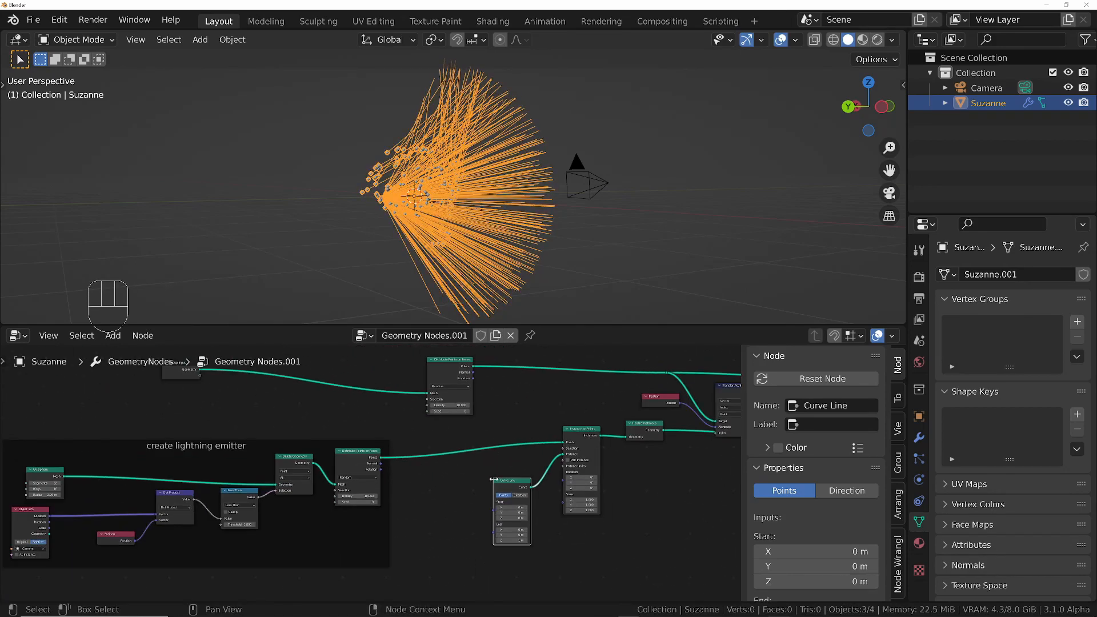
Set the lightning emitter's Distribute Points on Faces density to 0.310 and inspect the thinned curve lines from the side.
scroll(480, 534, "up", 2)
middle_click_drag(310, 484, 491, 509)
scroll(439, 504, "up", 6)
mouse_move(491, 531)
left_mouse_down()
mouse_move(441, 531)
mouse_move(471, 531)
left_mouse_up()
mouse_move(251, 195)
middle_mouse_down()
mouse_move(292, 196)
mouse_move(212, 191)
mouse_move(269, 194)
middle_mouse_up()
left_click_drag(490, 531, 469, 532, "shift")
middle_click_drag(522, 301, 566, 310)
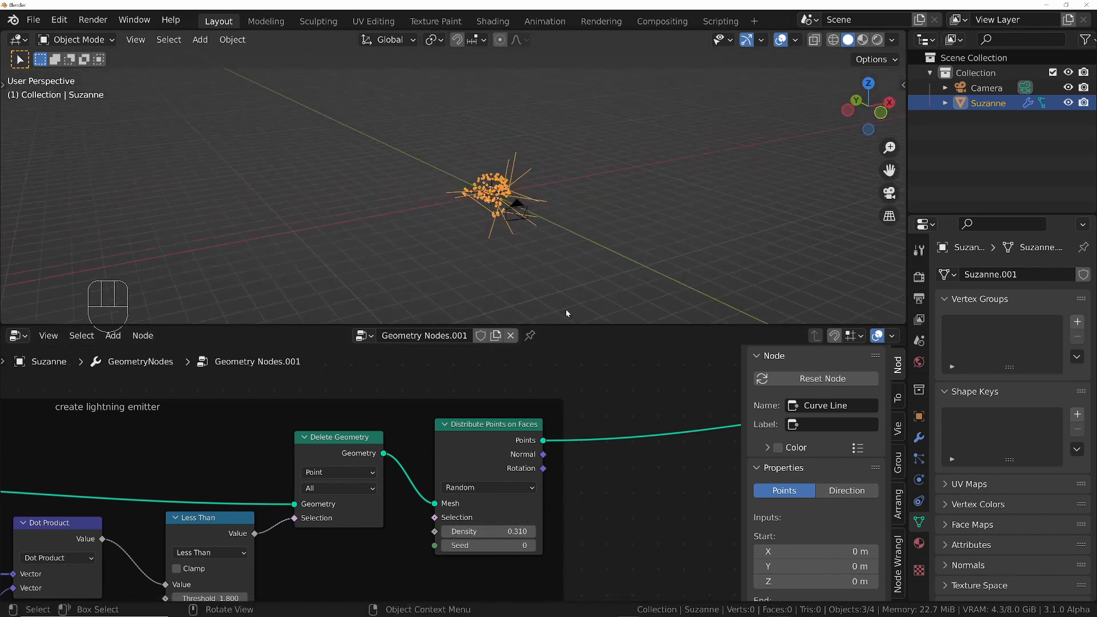
scroll(539, 451, "down", 3)
scroll(475, 449, "down", 7)
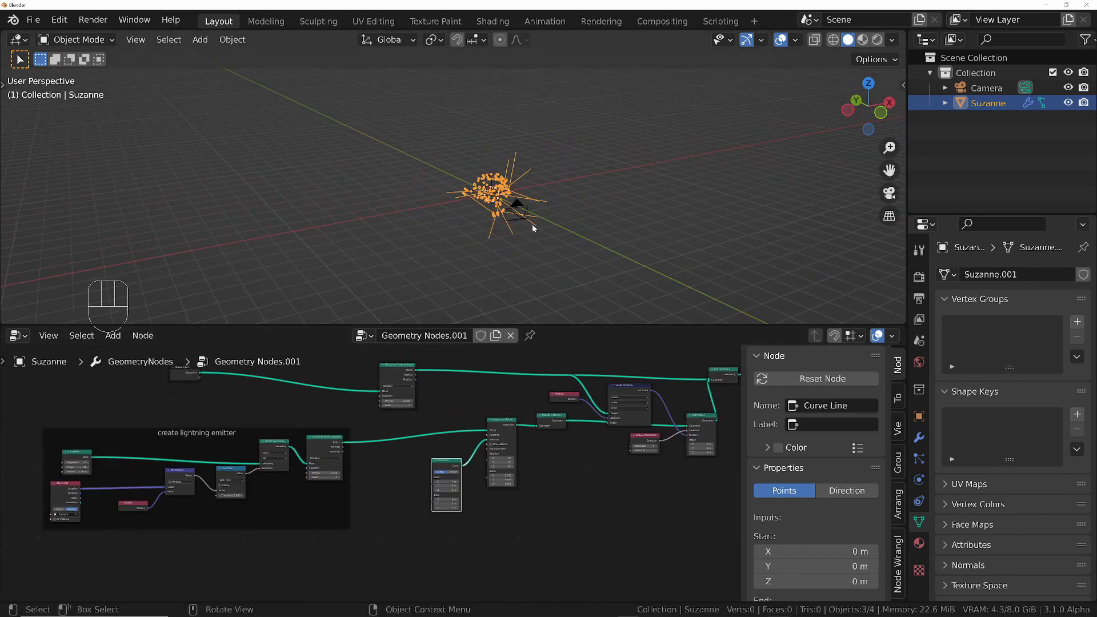
scroll(532, 225, "up", 6)
middle_click_drag(481, 184, 629, 188)
Move the monkey's Distribute Points on Faces node up so its Mesh input lines up with Group Input.
middle_click_drag(575, 400, 302, 405)
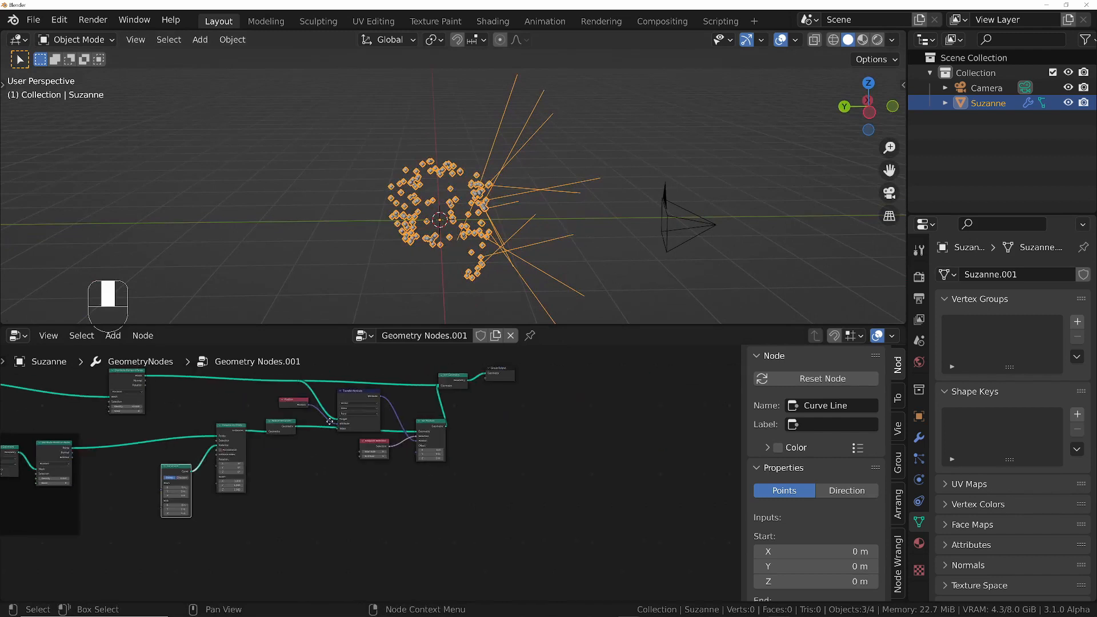
scroll(311, 423, "down", 7)
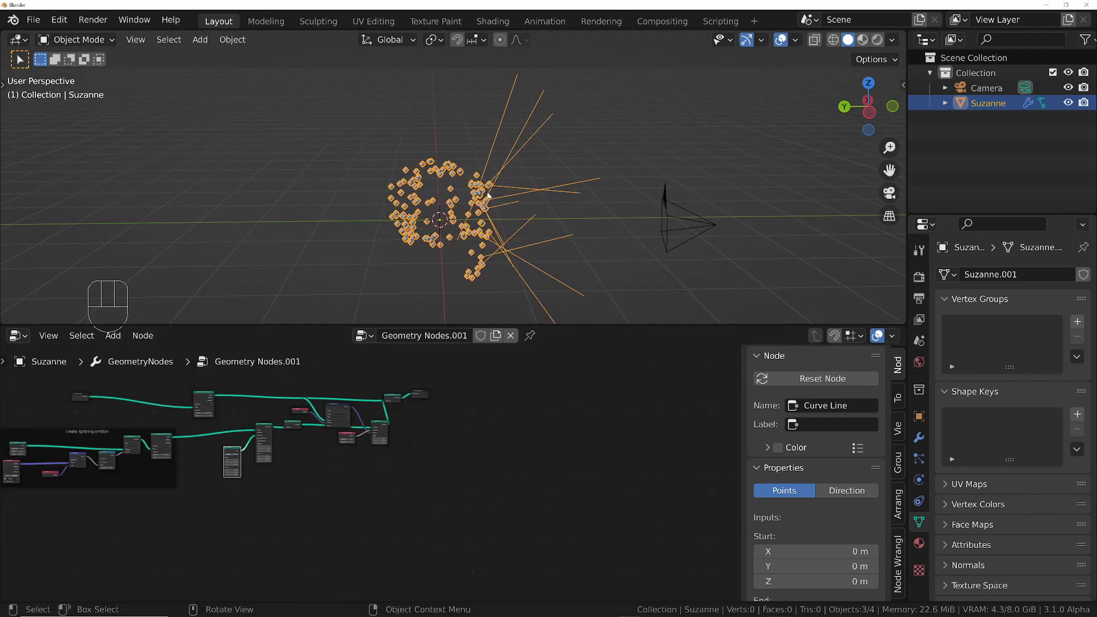
middle_click_drag(324, 379, 494, 420)
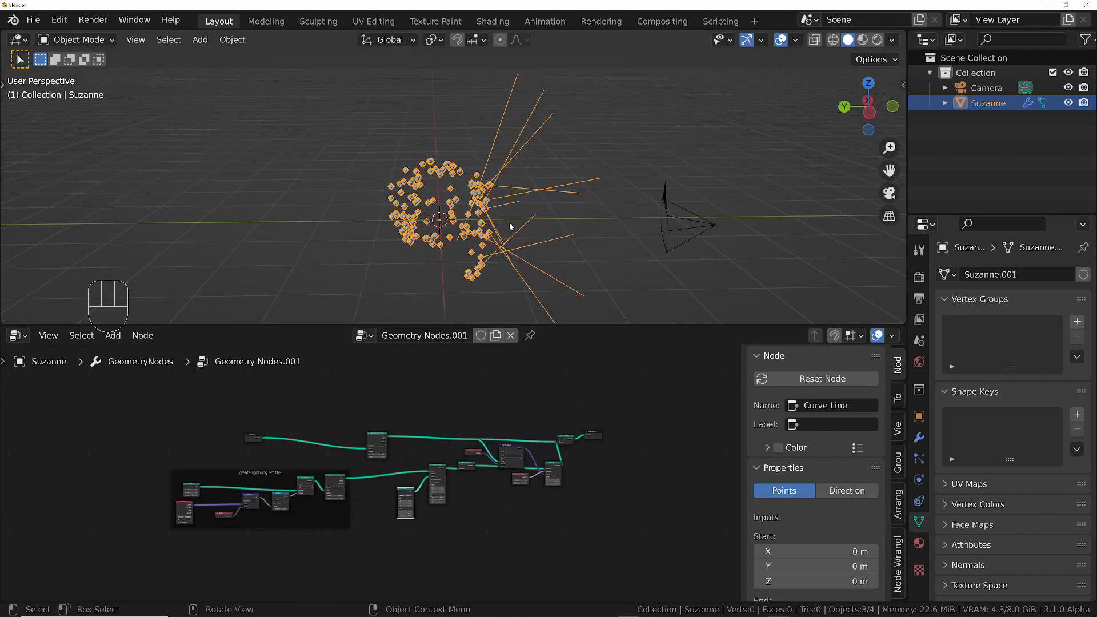
scroll(414, 496, "up", 7)
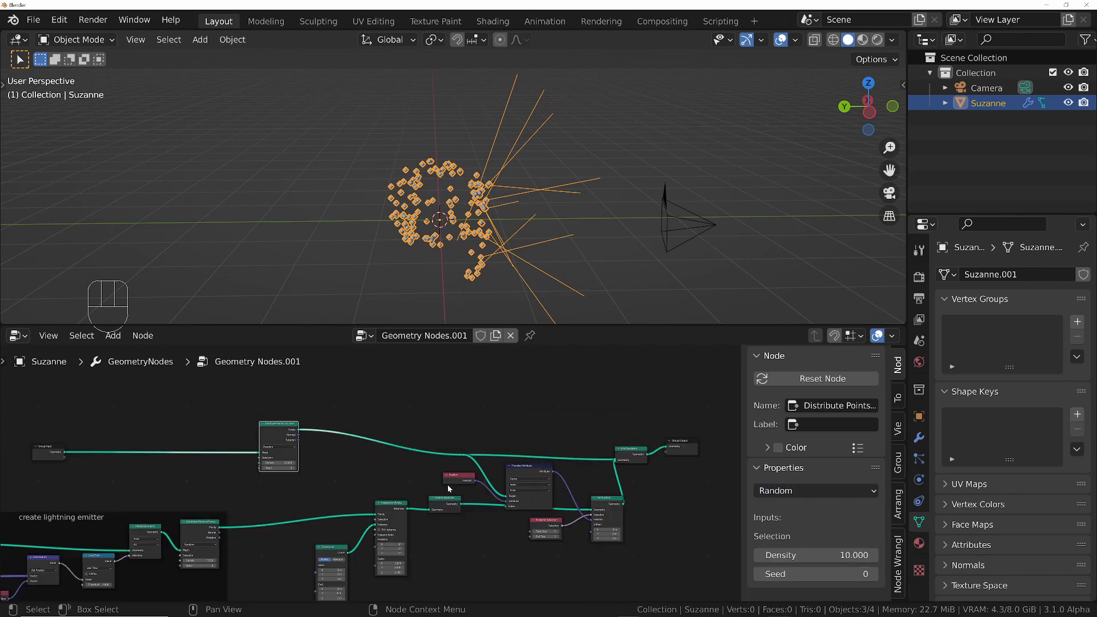
middle_click_drag(398, 482, 448, 417)
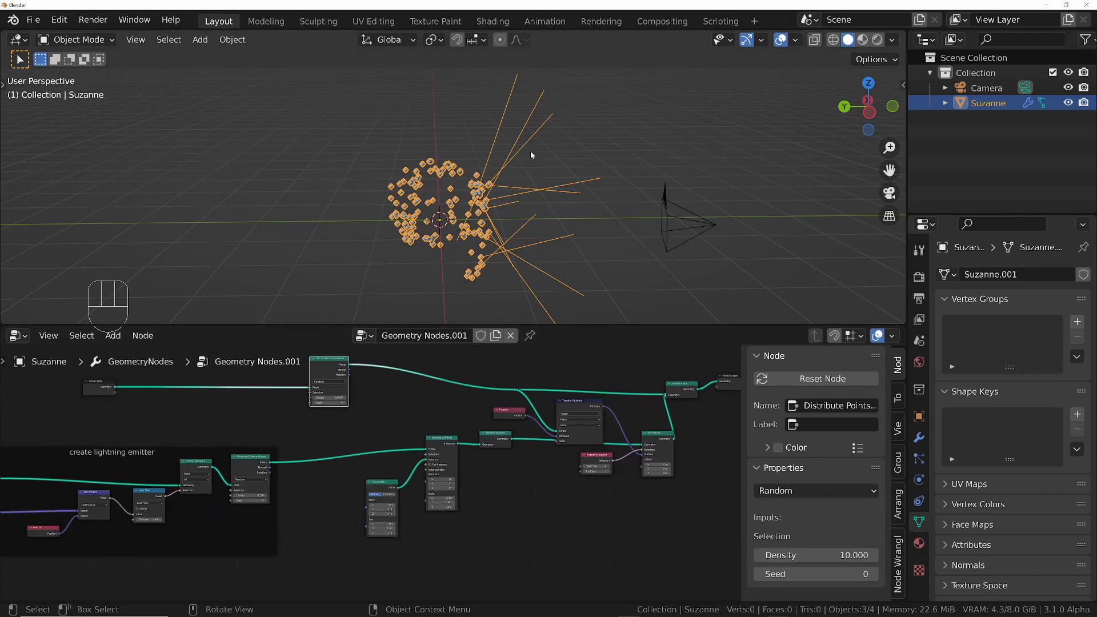
Try different seed values on the lightning emitter's Distribute Points on Faces node without keeping them.
scroll(399, 506, "up", 6)
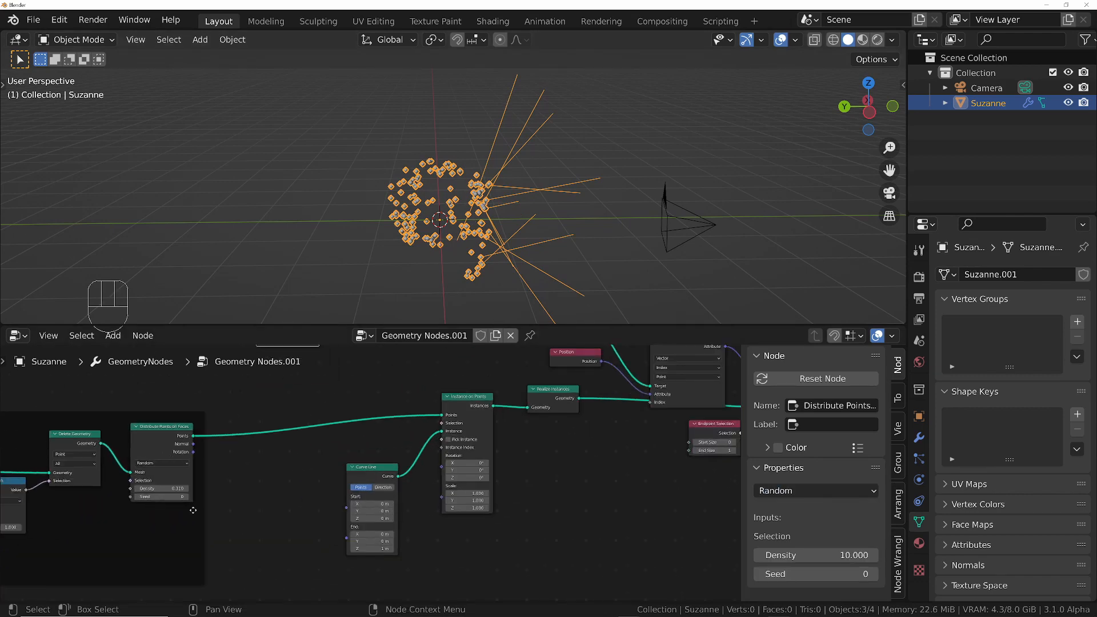
middle_click_drag(189, 506, 555, 507)
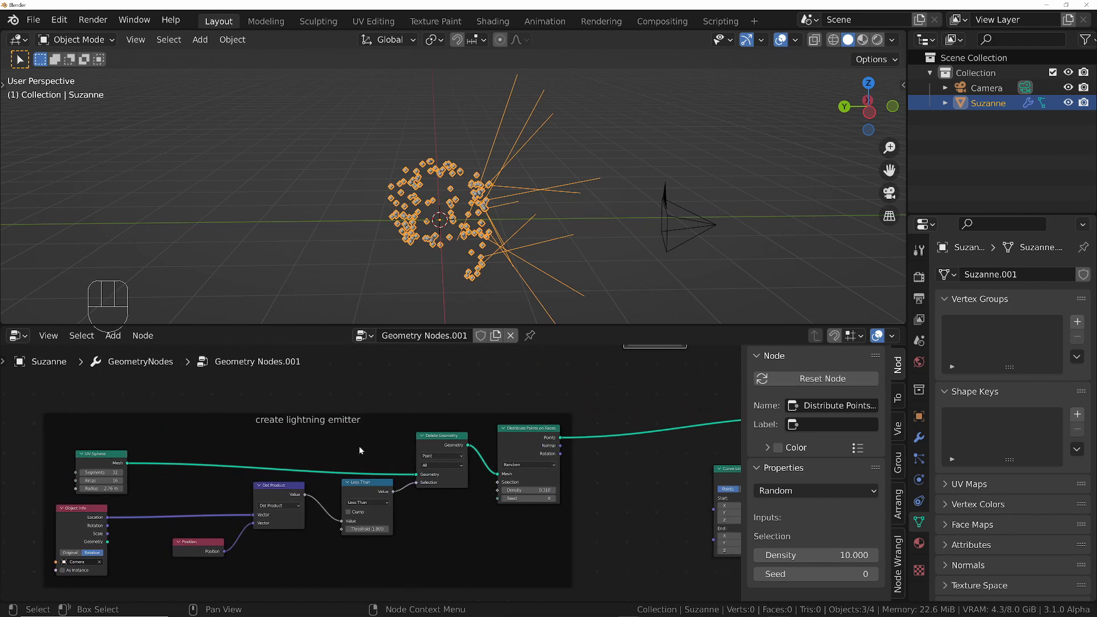
scroll(538, 471, "up", 3)
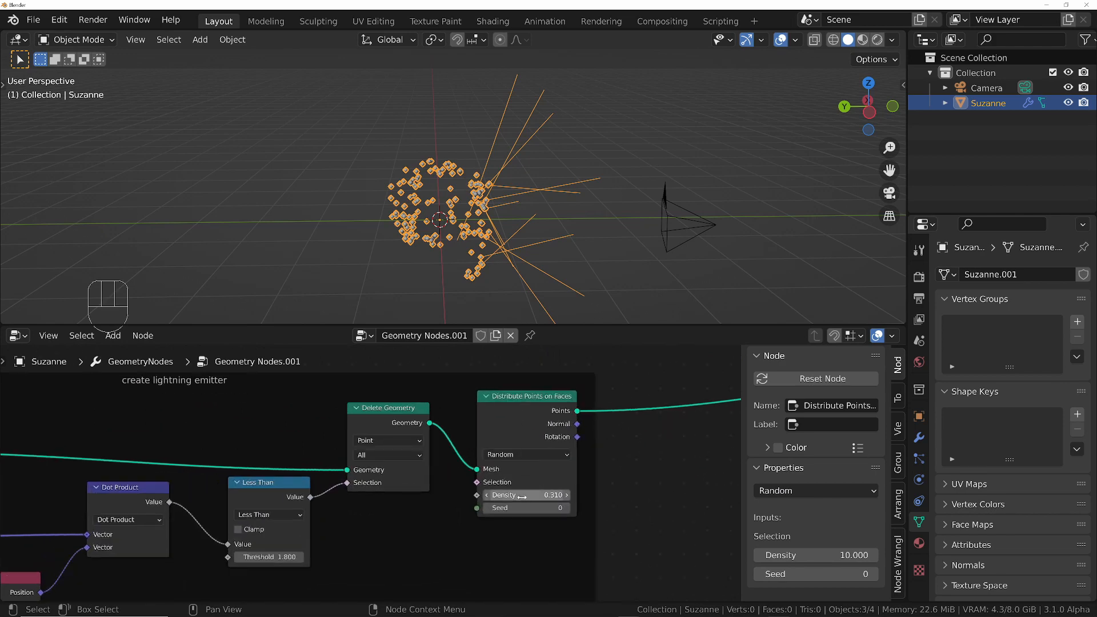
left_click_drag(520, 508, 658, 508)
middle_click_drag(505, 486, 546, 565)
Try different seed values on the monkey's Distribute Points on Faces node, then cancel the change.
scroll(537, 538, "down", 7)
middle_click_drag(468, 437, 308, 484)
scroll(539, 478, "up", 6)
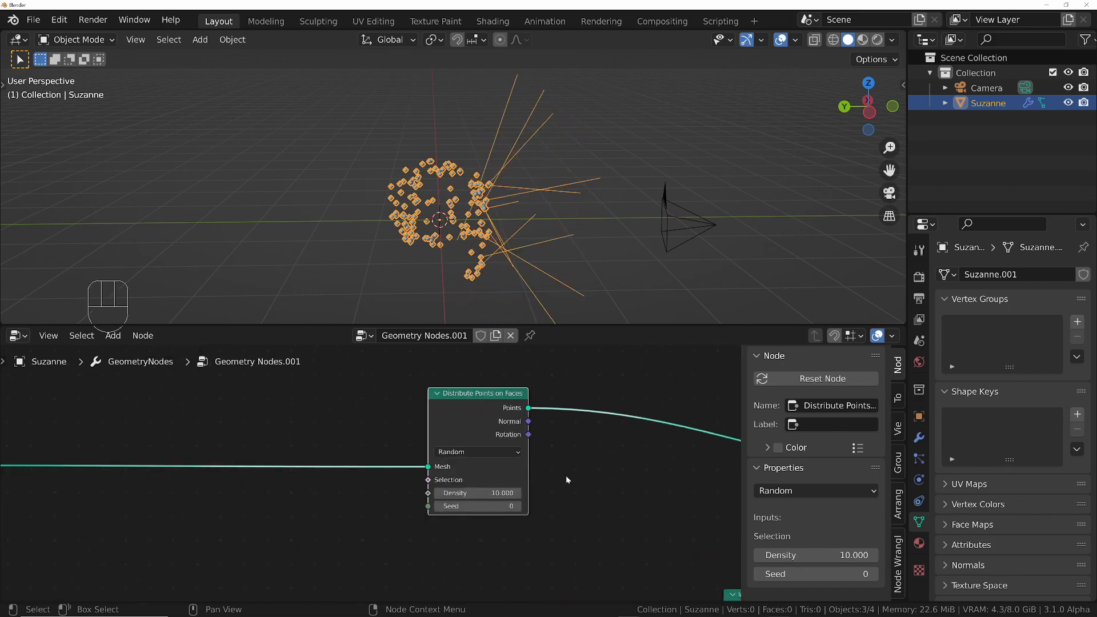
left_click_drag(449, 511, 623, 511)
right_click(447, 512)
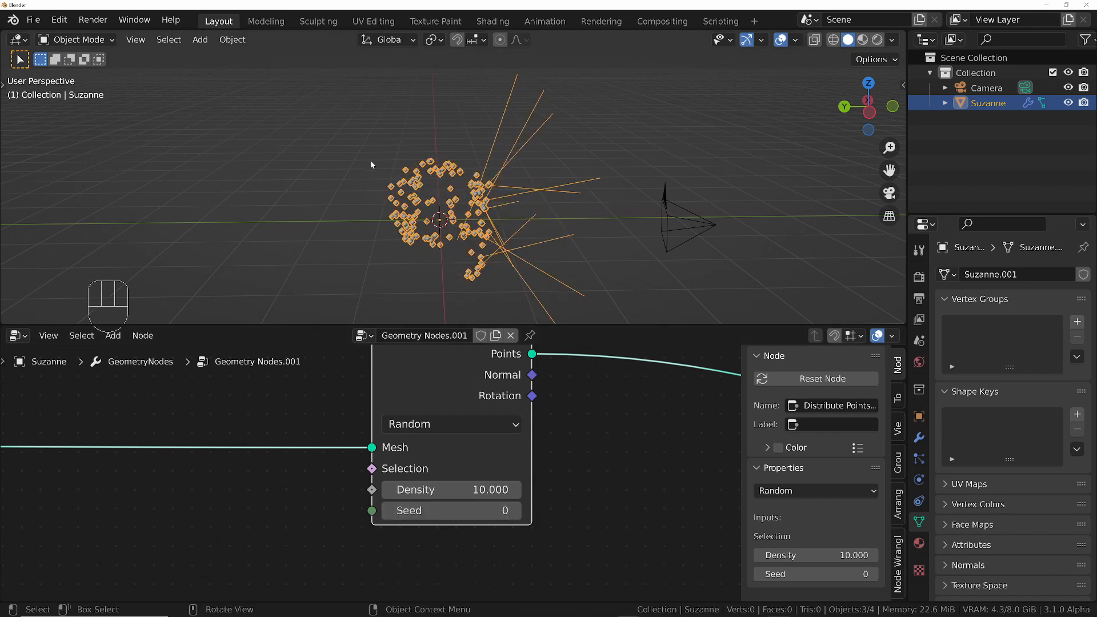
Drive the Seed of the lightning emitter's Distribute Points on Faces node with a #frame/24 expression and play the animation to check it.
scroll(519, 531, "down", 5)
middle_click_drag(467, 531, 460, 509)
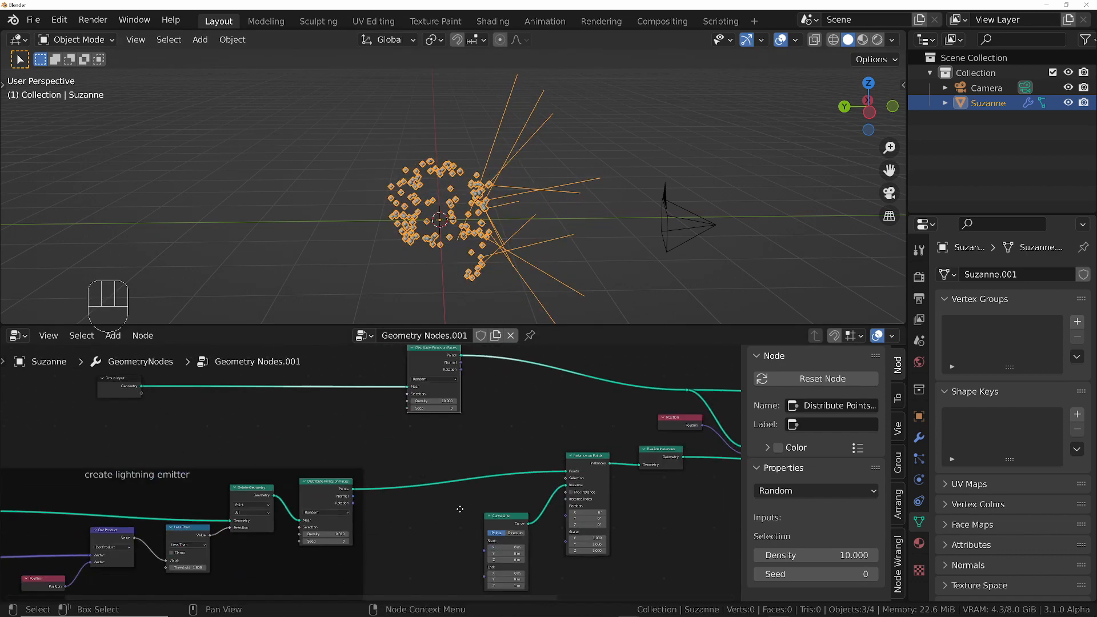
scroll(460, 508, "up", 3)
middle_click_drag(277, 483, 606, 506)
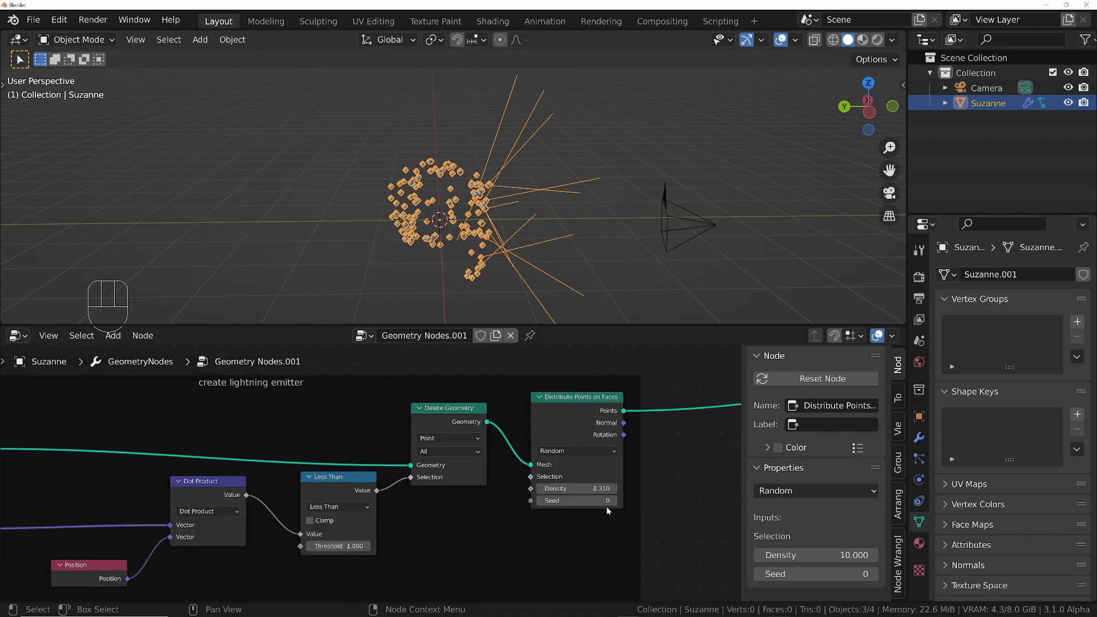
scroll(606, 506, "up", 3)
left_click(606, 498)
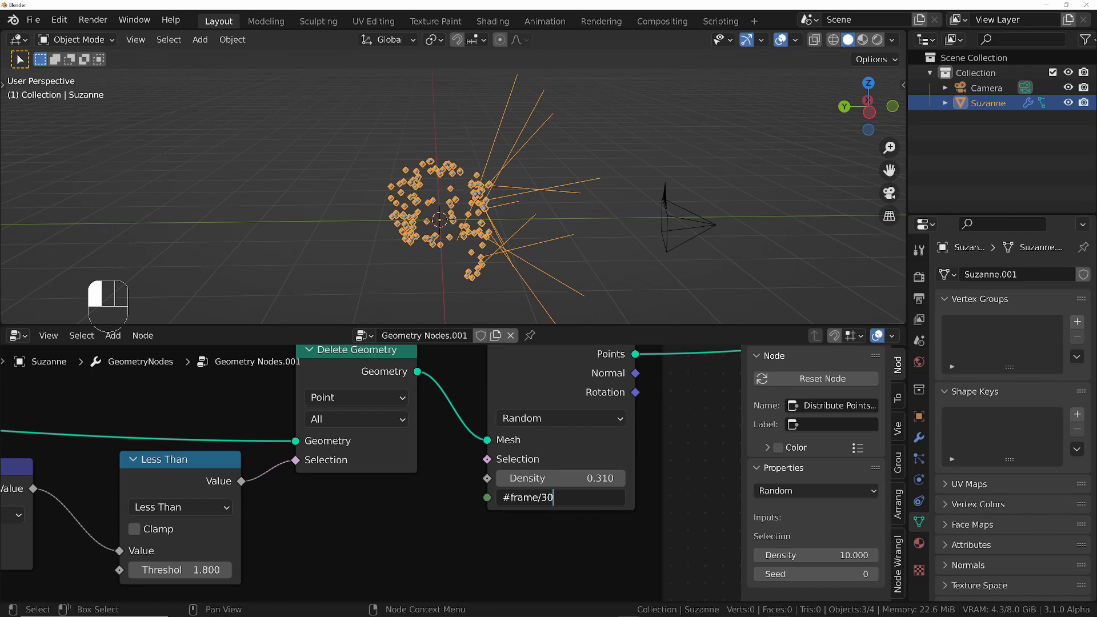
key("BackSpace")
key("BackSpace")
key("Return")
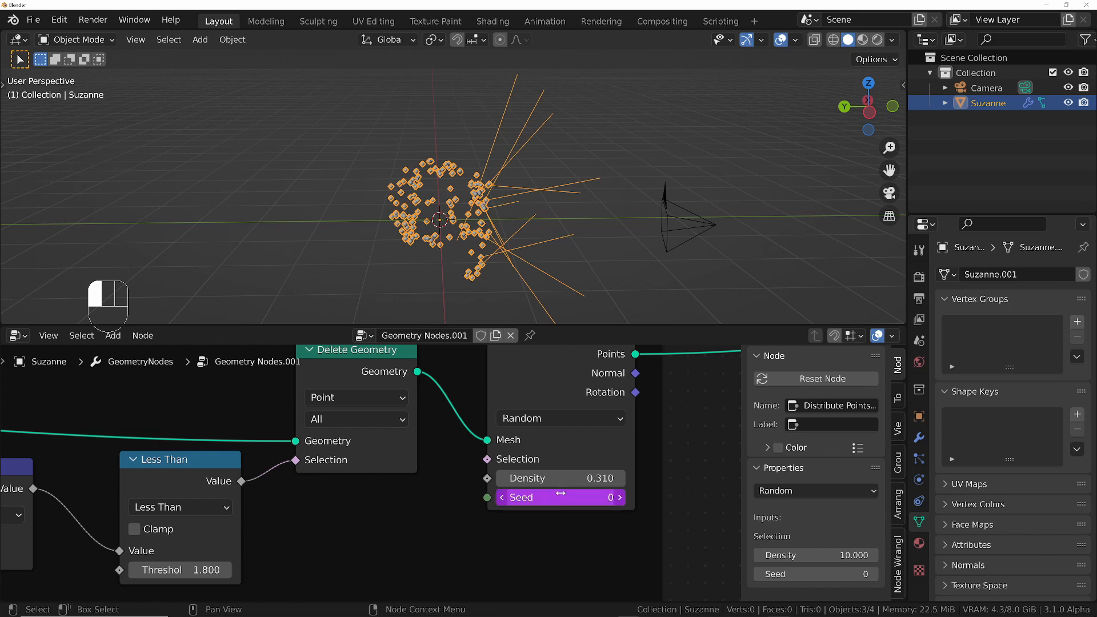
key("space")
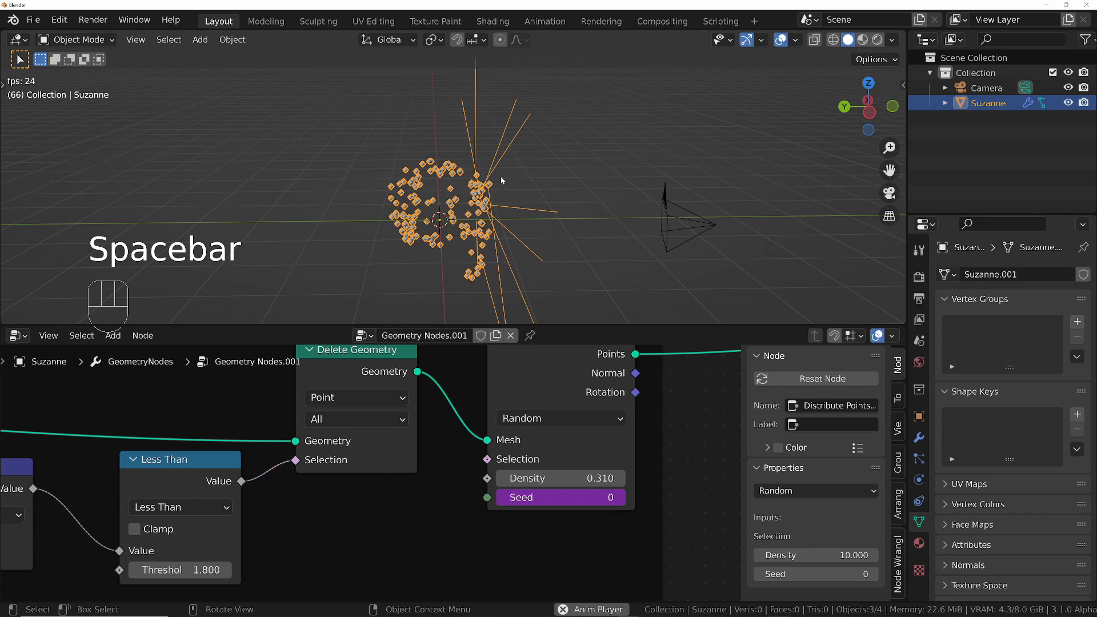
key("space")
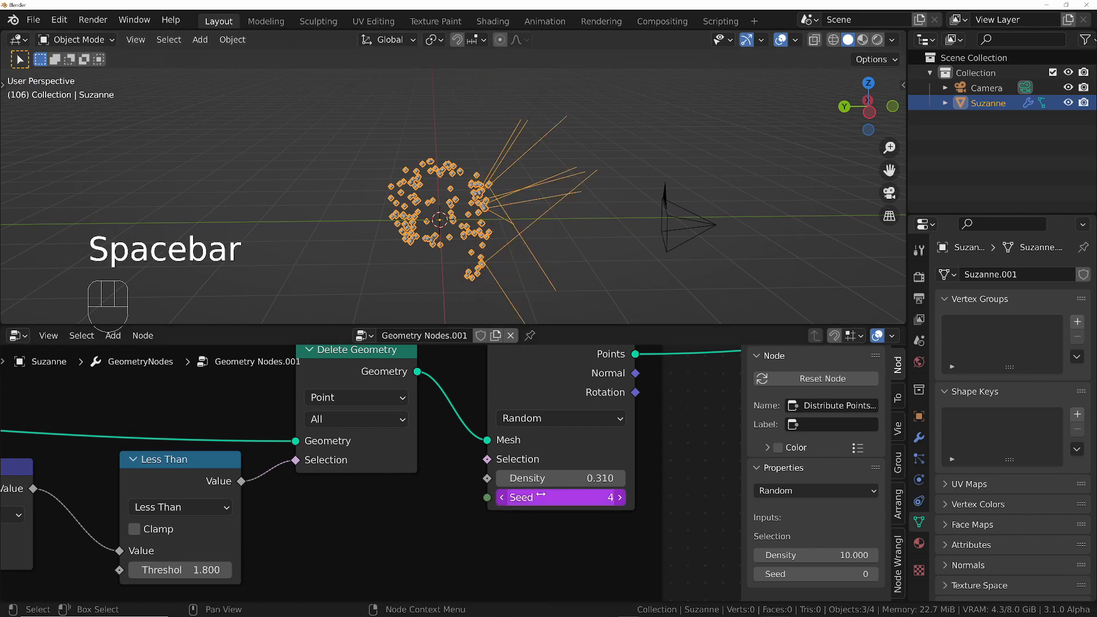
Replace the divisor in the emitter Seed's frame expression with a smaller number and play back the faster-changing lines.
left_click(560, 497)
type("frame/24")
key("BackSpace")
key("BackSpace")
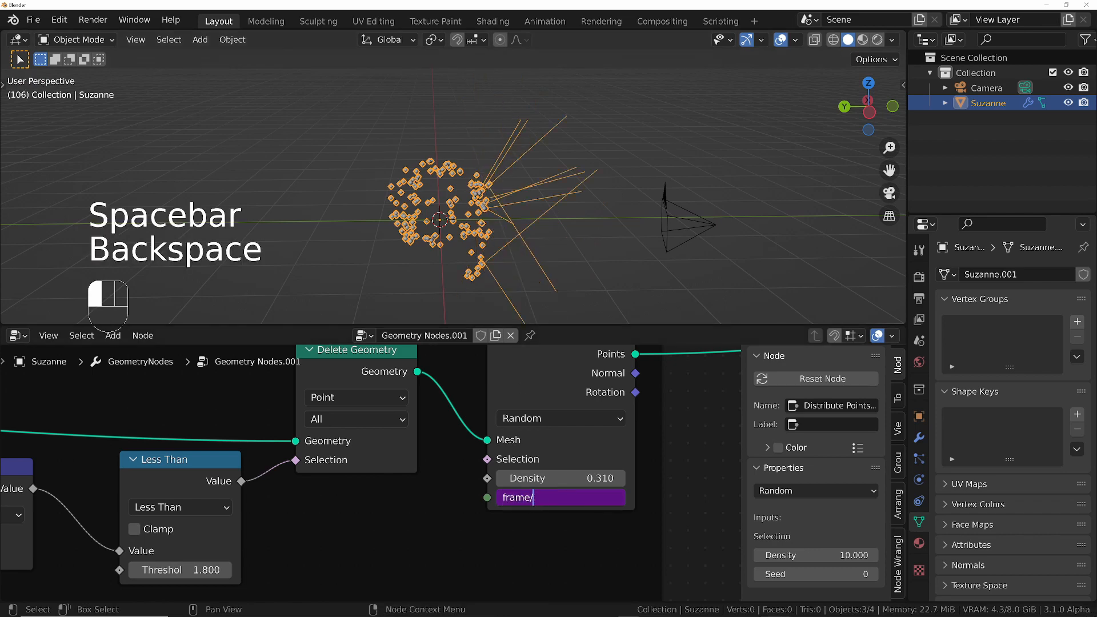
key("Return")
key("space")
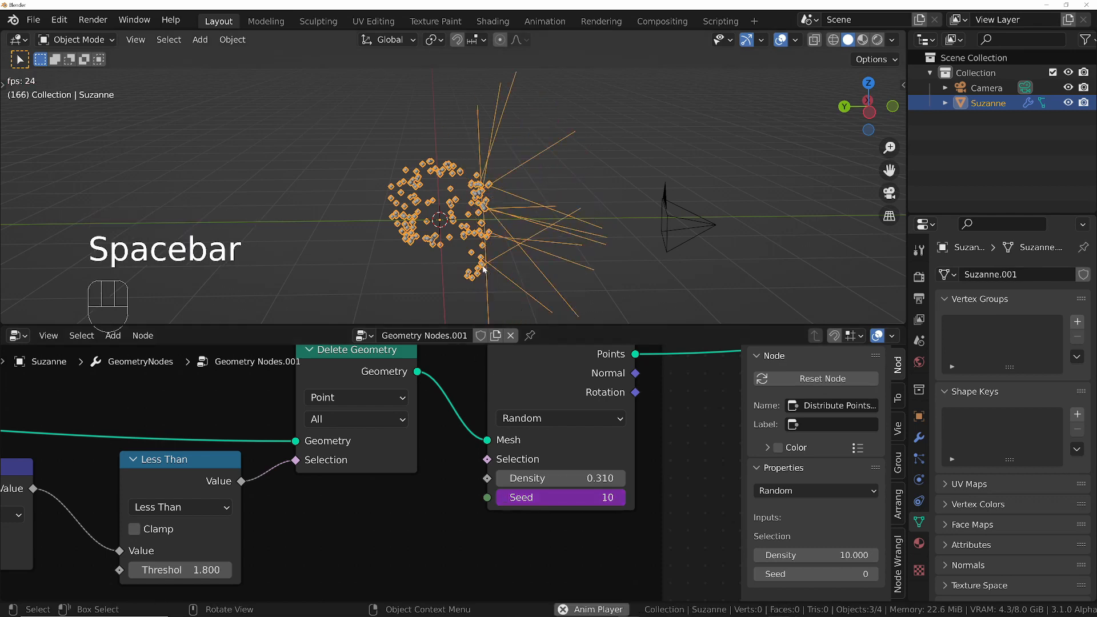
key("space")
middle_click_drag(482, 212, 530, 175)
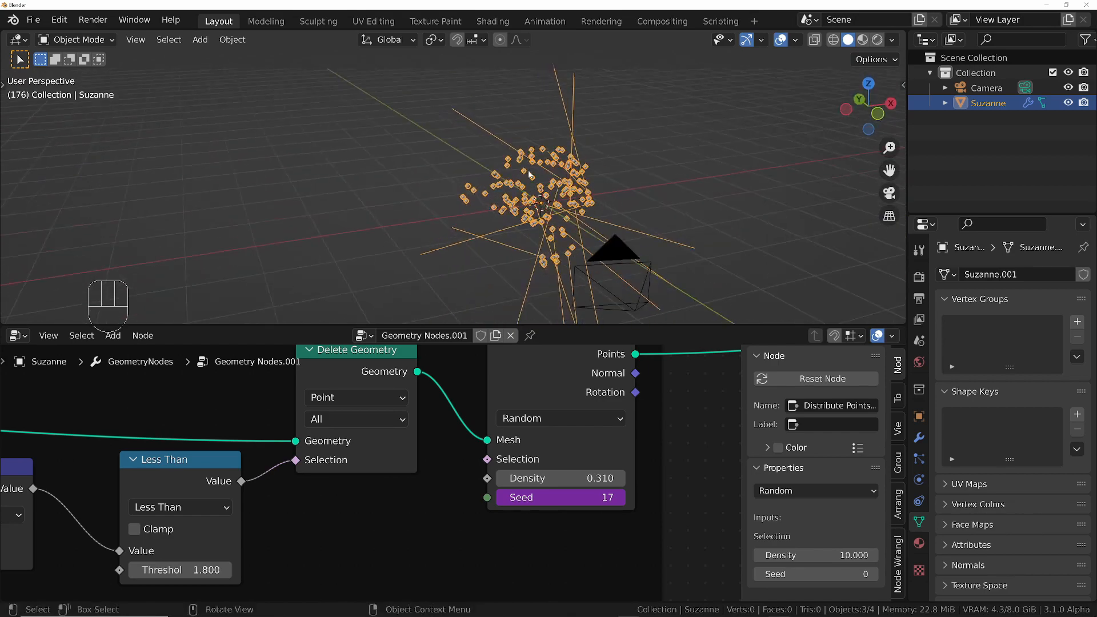
middle_click_drag(530, 174, 589, 170)
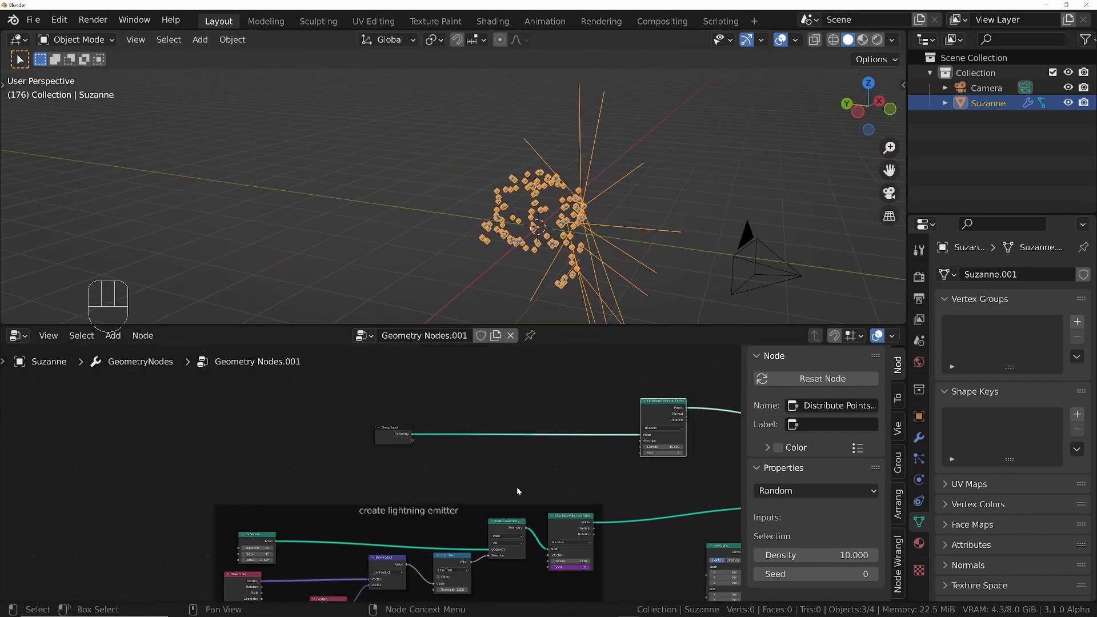
Drive the Seed of the monkey's Distribute Points on Faces node with #frame and set its Density to 2.790 during playback.
middle_click_drag(591, 462, 385, 499)
scroll(440, 492, "up", 15)
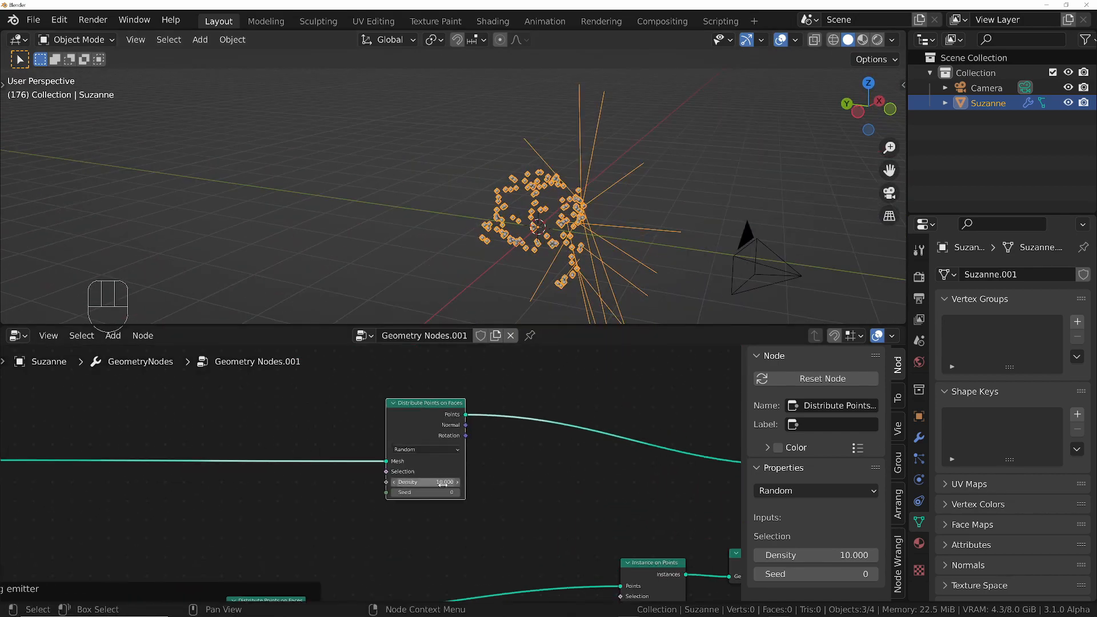
left_click(403, 494)
type("#fram")
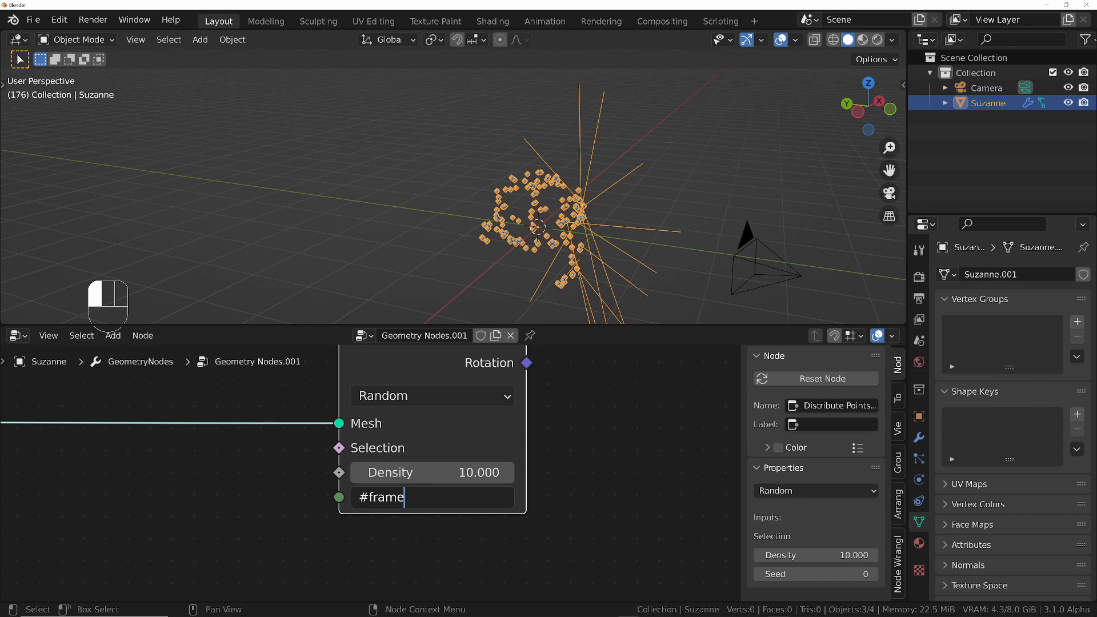
type("e")
key("Return")
key("space")
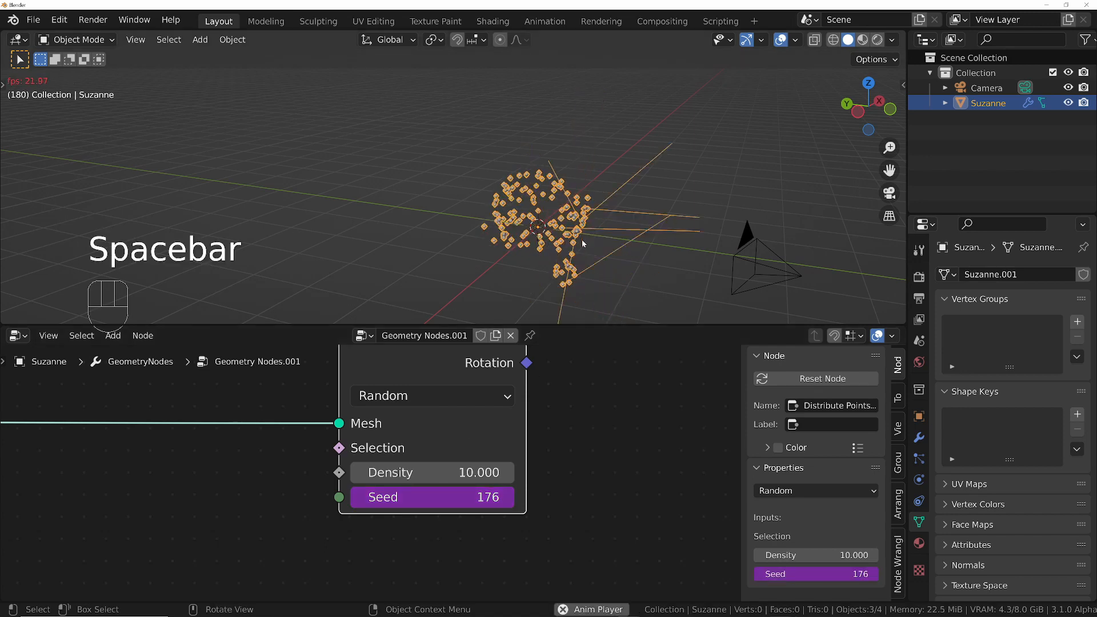
middle_click_drag(582, 243, 641, 319)
key("space")
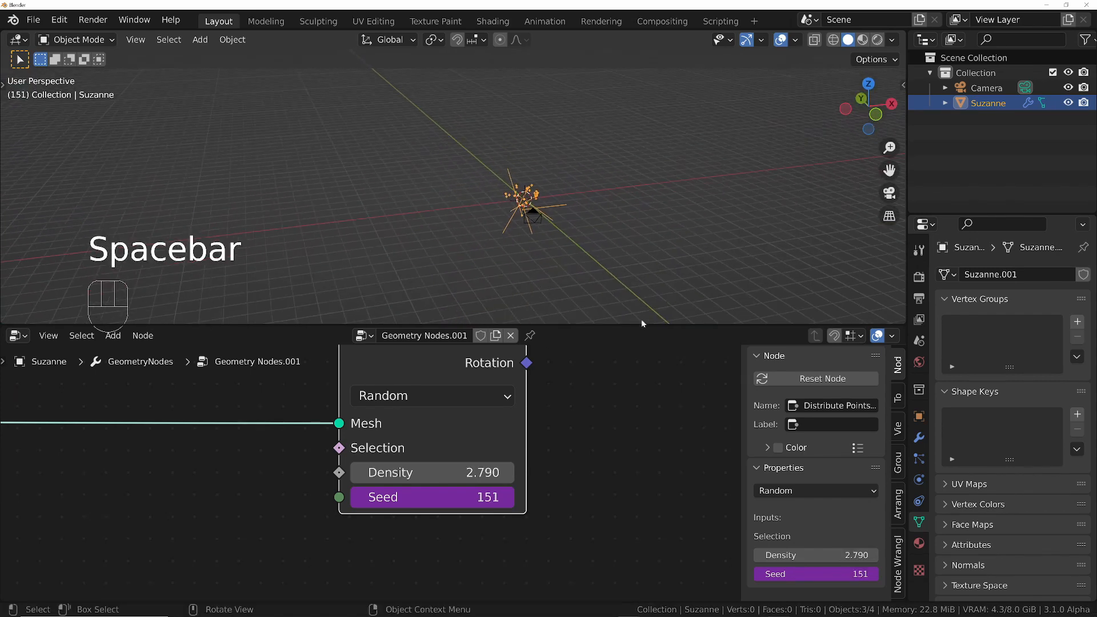
Cut the link carrying the monkey's distributed points into the Join Geometry node.
scroll(596, 436, "down", 8)
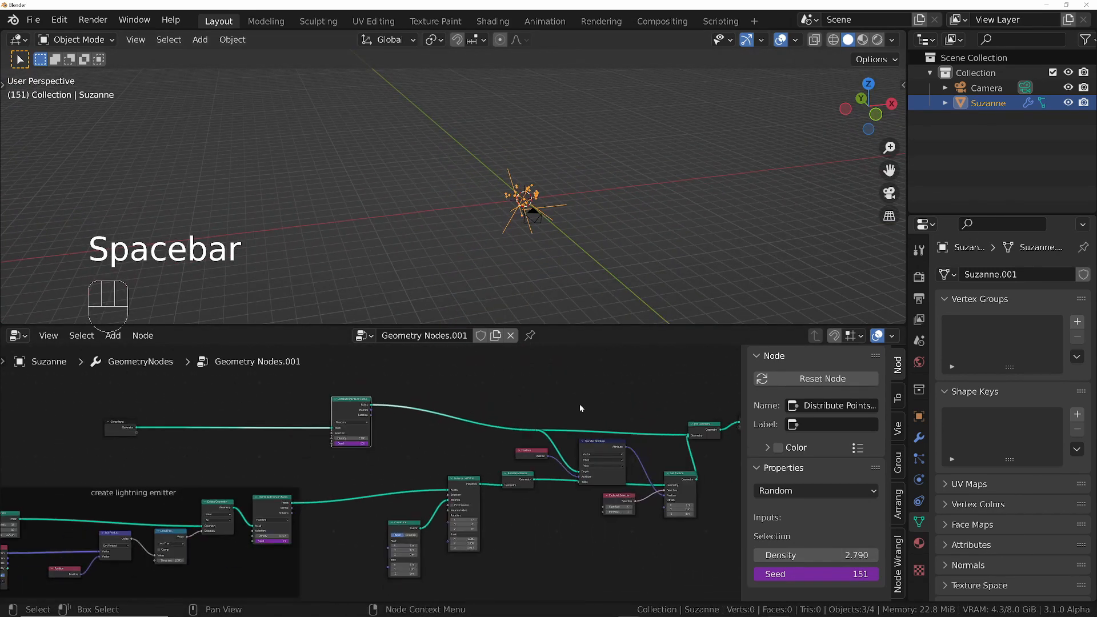
middle_click_drag(580, 404, 261, 427)
scroll(412, 462, "up", 3)
right_click_drag(416, 428, 420, 458, "ctrl")
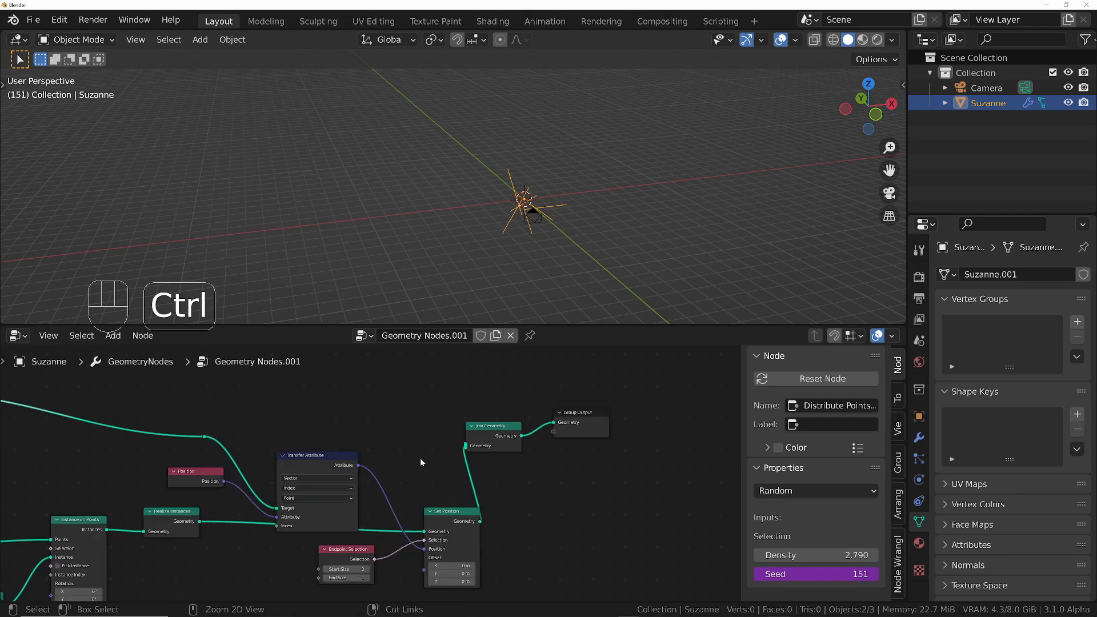
Duplicate the Group Input node beside Join Geometry and connect its Geometry output to the Join Geometry input.
middle_click_drag(425, 418, 538, 469)
scroll(276, 451, "down", 7)
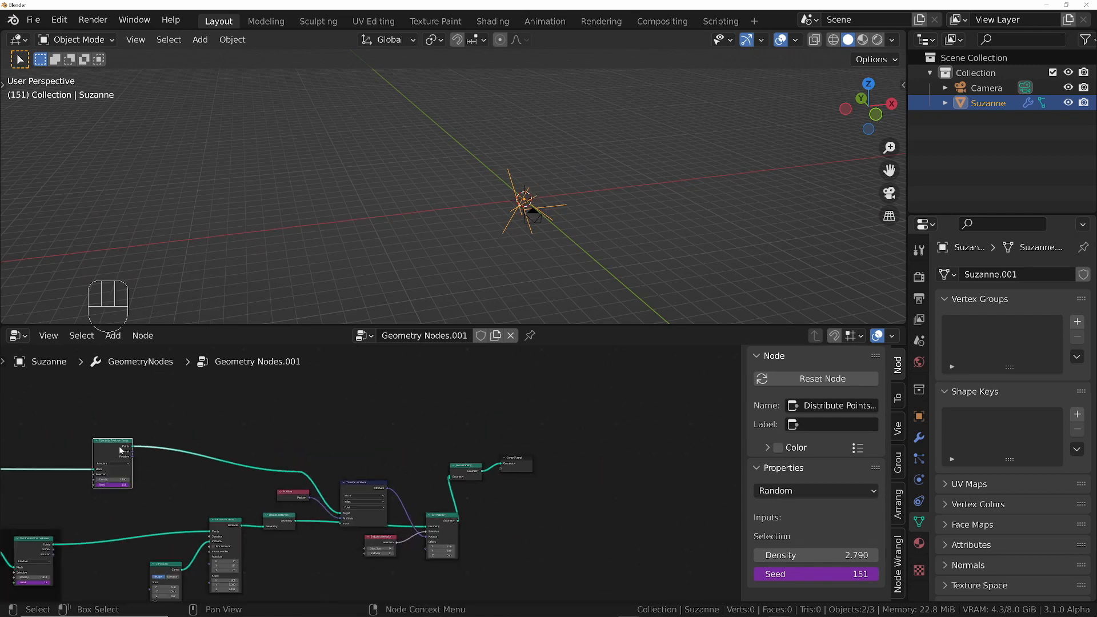
middle_click_drag(122, 450, 313, 444)
left_click(78, 474)
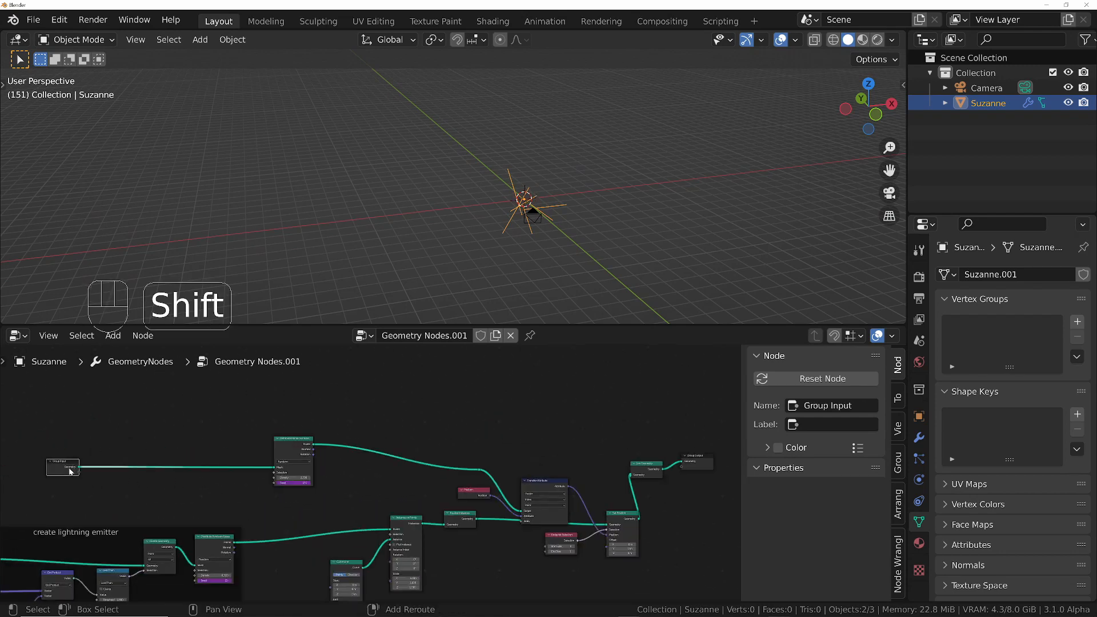
key("shift+d")
left_click(599, 451)
scroll(599, 451, "up", 5)
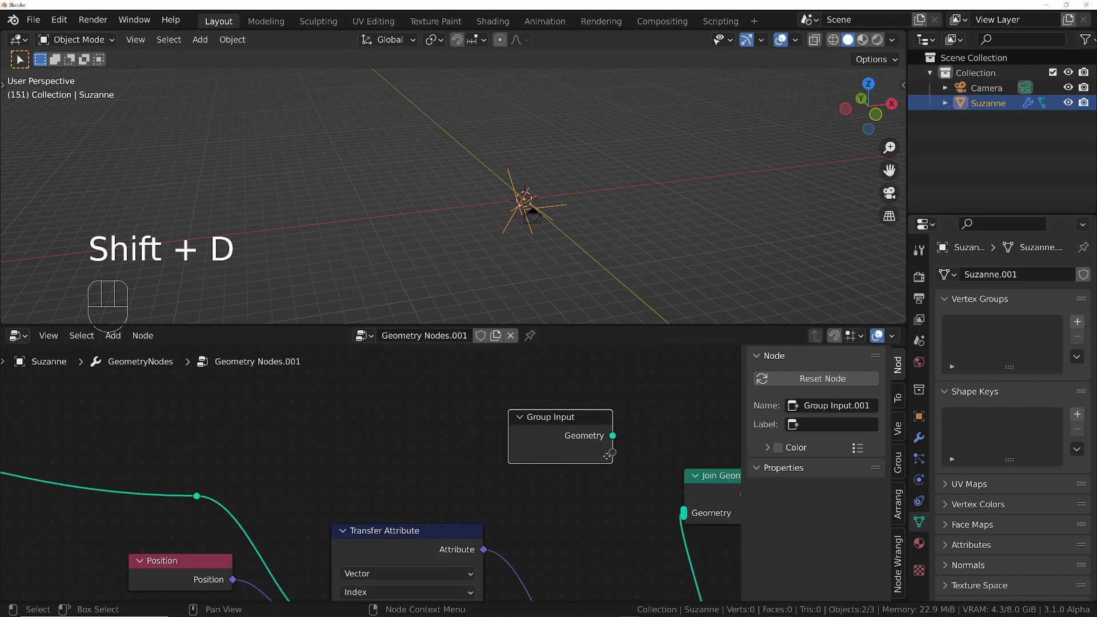
left_click_drag(443, 408, 512, 483)
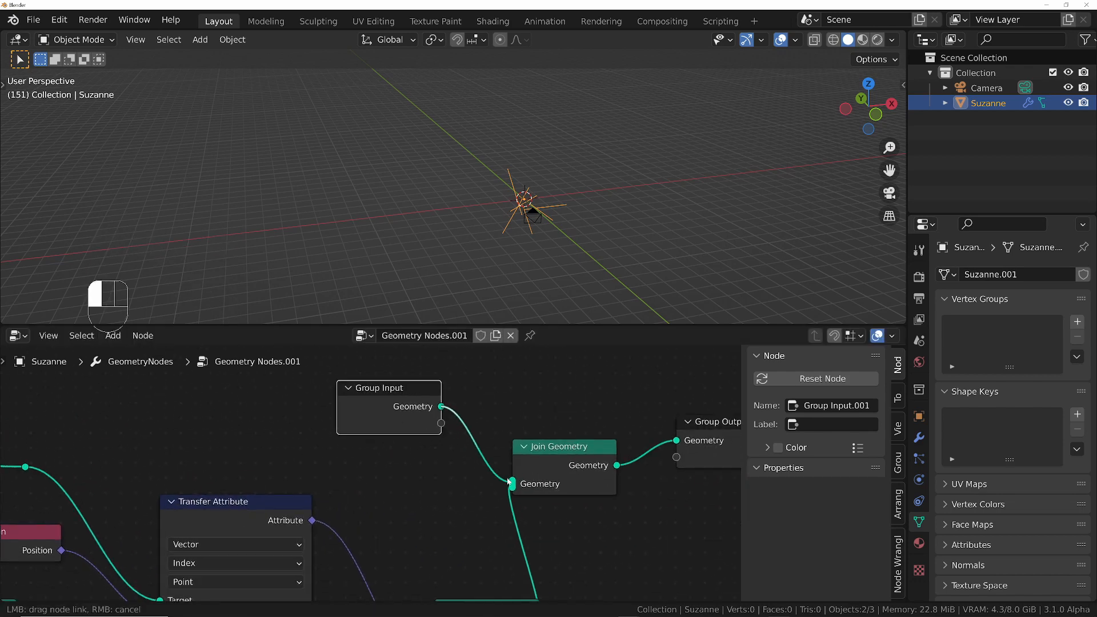
Play the animation and examine the changing lines around the monkey mesh from several angles.
scroll(532, 199, "up", 2)
middle_click_drag(532, 199, 573, 179)
key("space")
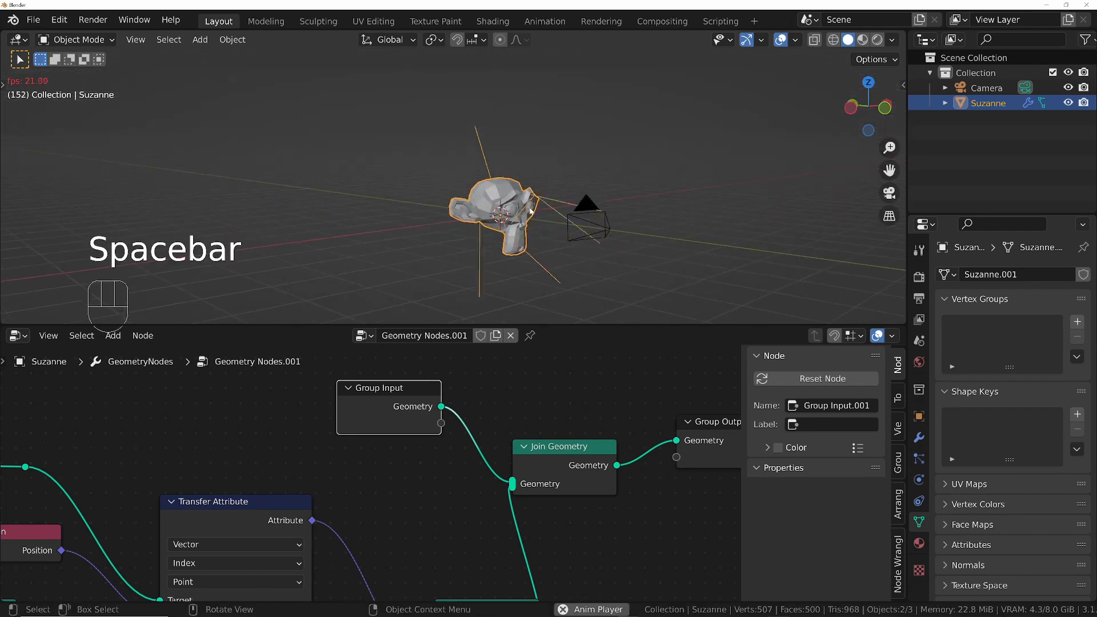
scroll(521, 212, "up", 6)
scroll(521, 213, "down", 6)
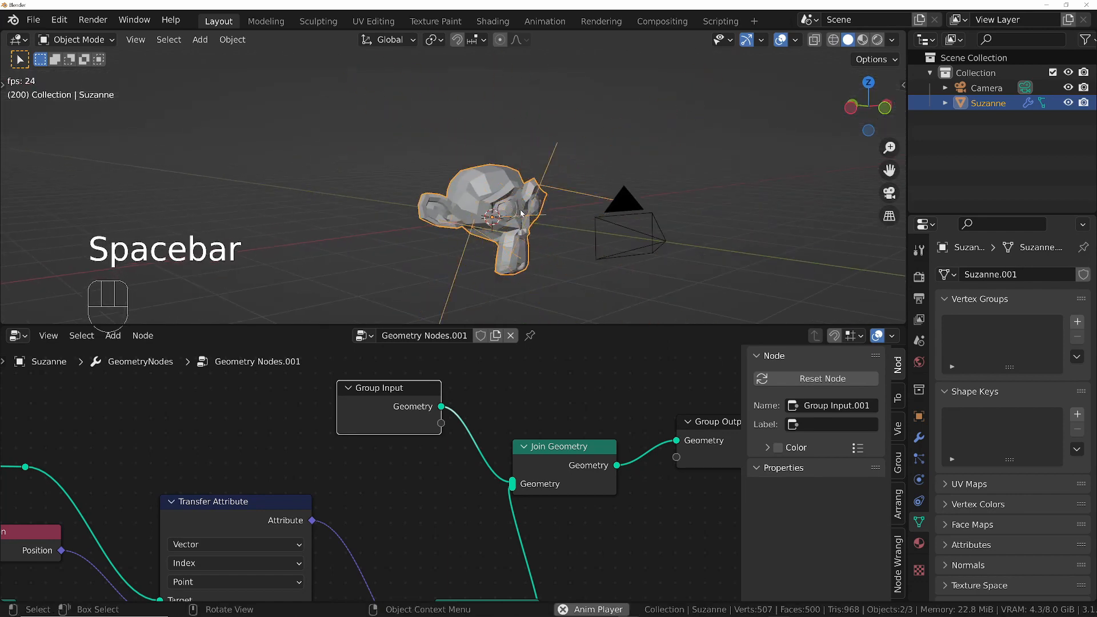
key("space")
middle_click_drag(522, 214, 486, 206)
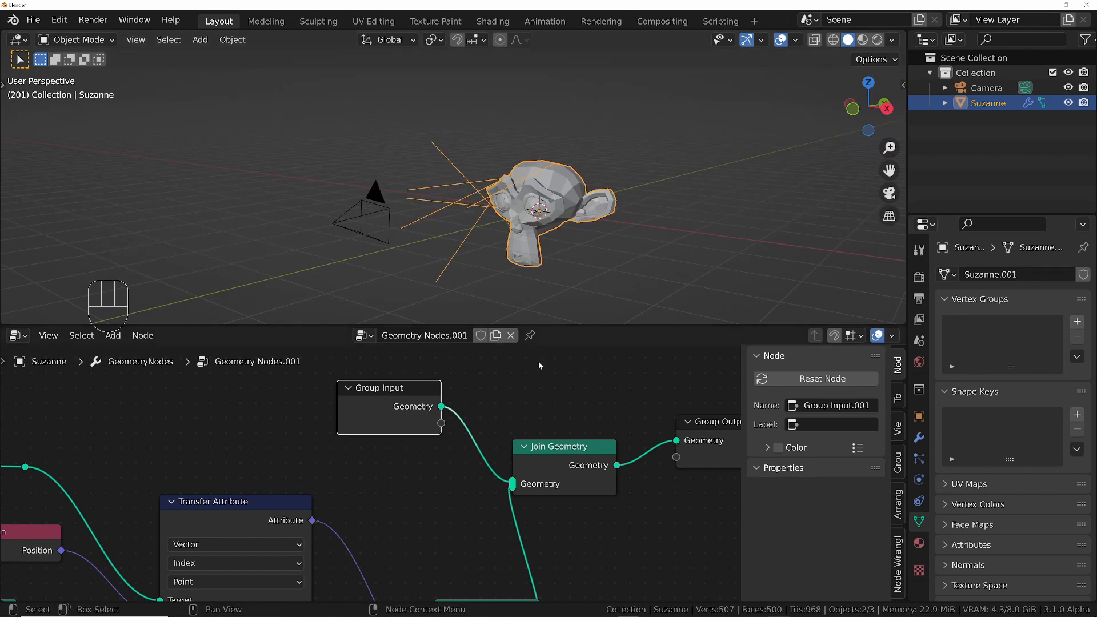
Move the monkey's Distribute Points on Faces node closer to Group Input and enclose both nodes in a frame.
key("Home")
scroll(463, 421, "down", 1)
middle_click_drag(464, 400, 396, 436)
middle_click_drag(257, 444, 602, 431)
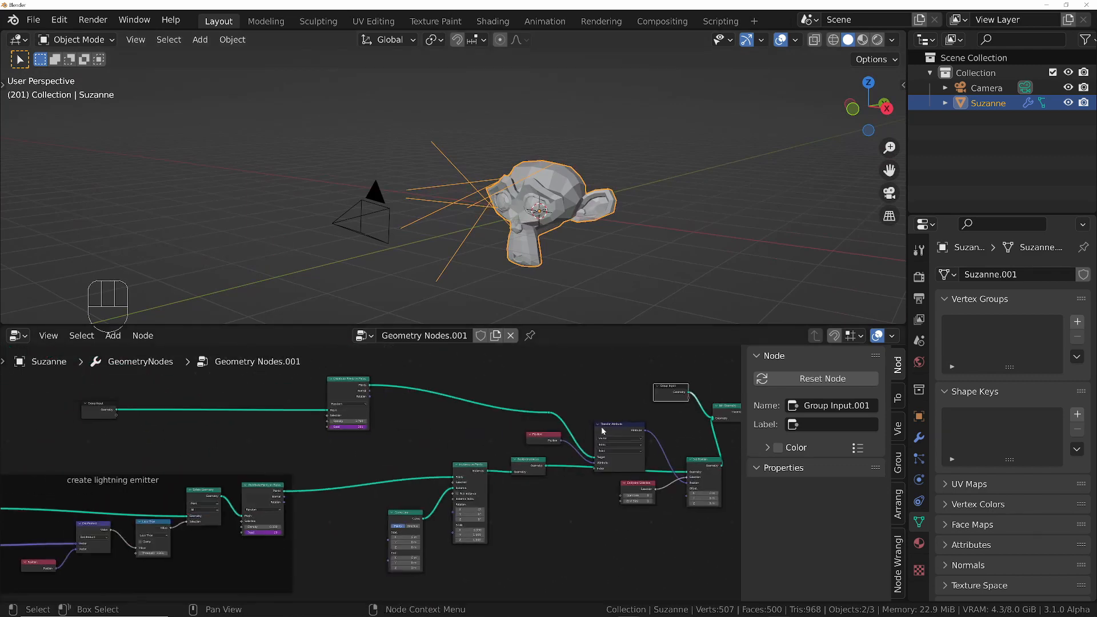
scroll(604, 429, "down", 8)
scroll(475, 446, "up", 6)
middle_click_drag(415, 426, 473, 500)
left_click_drag(524, 467, 406, 467)
left_click_drag(273, 438, 447, 493)
key("shift+p")
Label the new frame "bolt recipient", turn off its custom color and set its label size to 64.
left_click(833, 424)
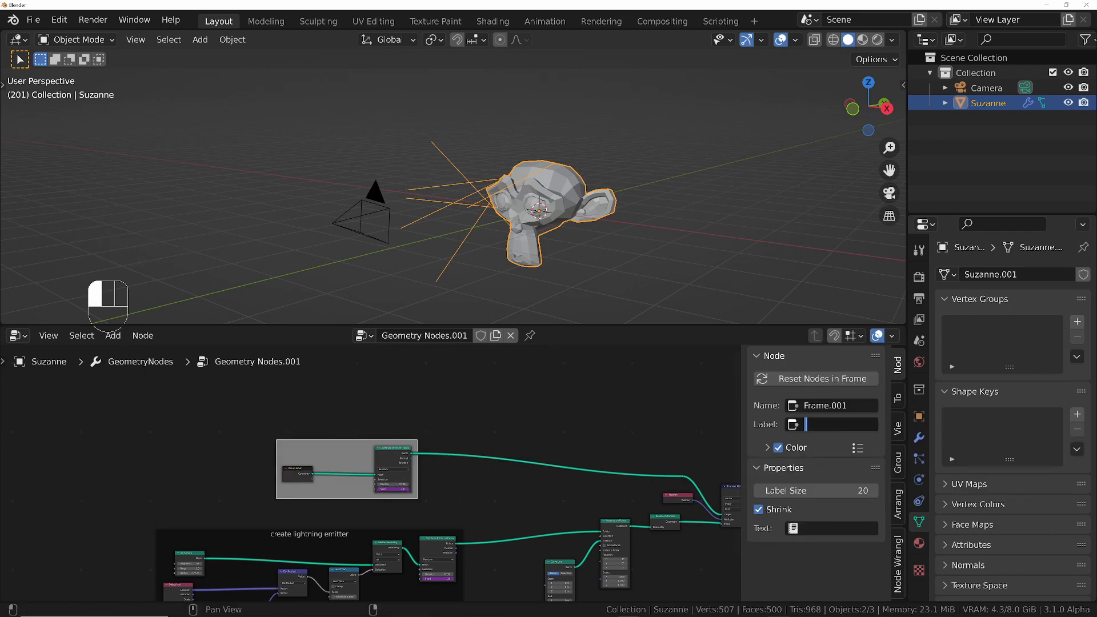
type("bolt recipient")
key("Return")
left_click(778, 447)
left_click_drag(816, 490, 875, 490)
Enclose the Curve Line and Instance on Points nodes in a frame.
middle_click_drag(531, 539, 358, 431)
scroll(358, 431, "up", 4)
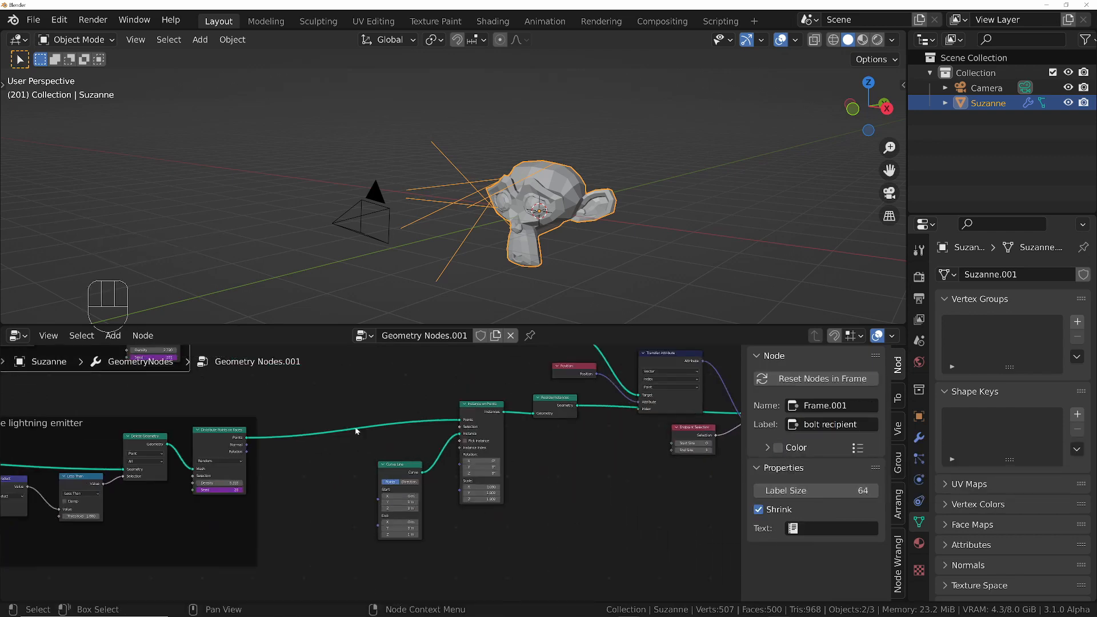
left_click_drag(353, 405, 526, 554)
key("shift+p")
Label the Curve Line and Instance on Points frame "create bolts", turn off its custom color and enlarge its label.
left_click(831, 425)
type("create bolts")
key("Return")
left_click(778, 448)
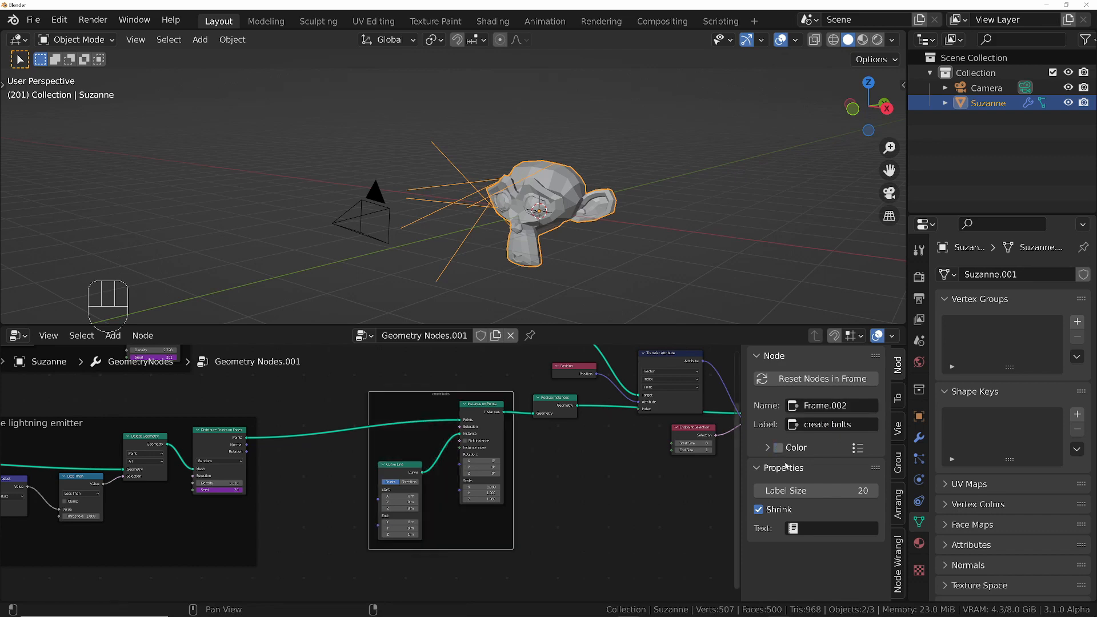
left_click_drag(816, 490, 875, 490)
Shift Realize Instances slightly right and move the duplicate Group Input, Join Geometry and Group Output nodes farther right.
left_click(555, 400)
middle_click_drag(739, 364, 434, 485)
left_click_drag(597, 404, 406, 513)
key("g")
left_click(643, 467)
Frame the Position, Transfer Attribute, Realize Instances, Endpoint Selection and Set Position nodes, with no custom color and a label size of 64.
left_click_drag(260, 404, 573, 581)
key("shift+p")
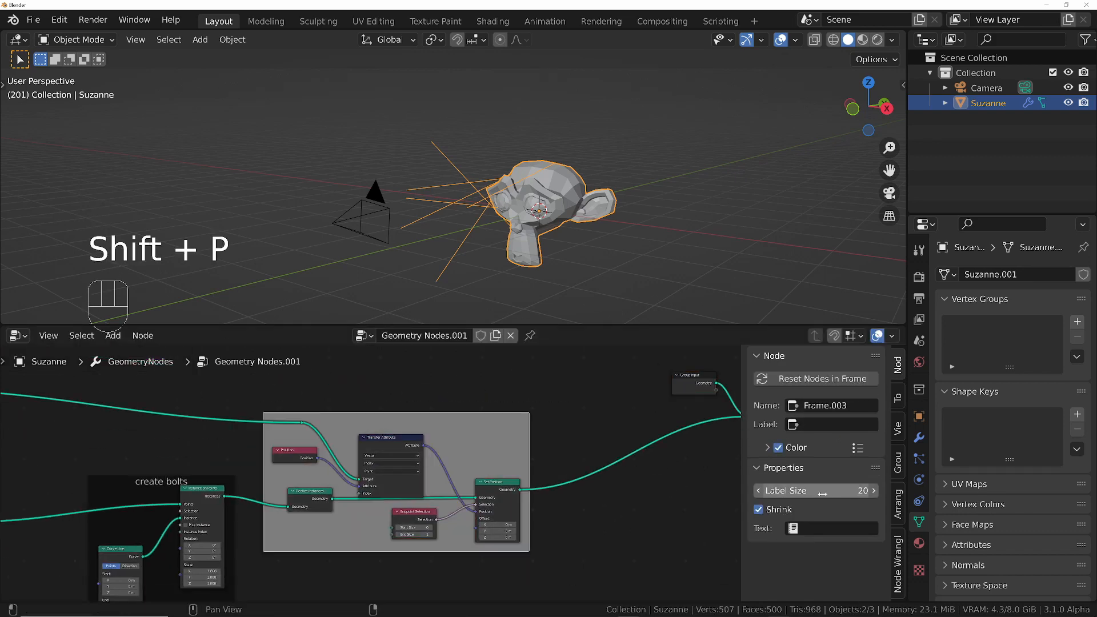
left_click(778, 448)
left_click_drag(816, 490, 874, 490)
Label the Transfer Attribute and Set Position frame "move ends of bolts onto suzanne".
left_click(812, 429)
type("move ends of ")
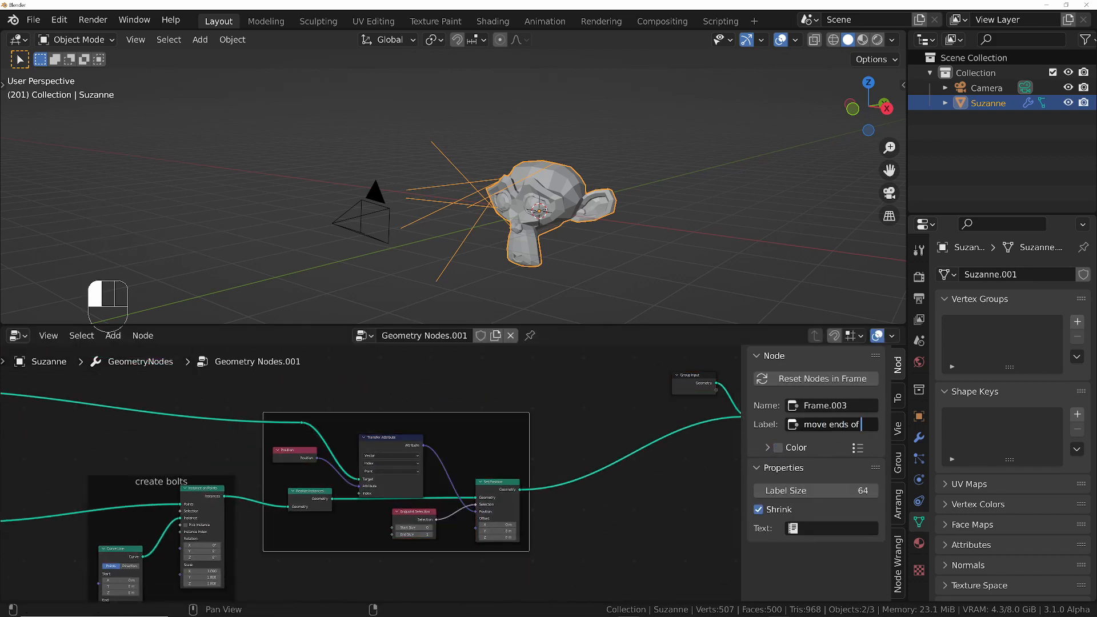
type("bolts onto suzanne")
key("Return")
Move the bolt recipient frame right, closer to the frame that moves the bolt ends.
scroll(657, 454, "down", 8)
left_click(206, 459)
key("g")
left_click(305, 429)
Hide the node editor's sidebar and move the duplicate Group Input, Join Geometry and Group Output nodes far right to make room.
middle_click_drag(622, 458, 459, 467)
scroll(540, 257, "up", 4)
left_click_drag(479, 390, 603, 450)
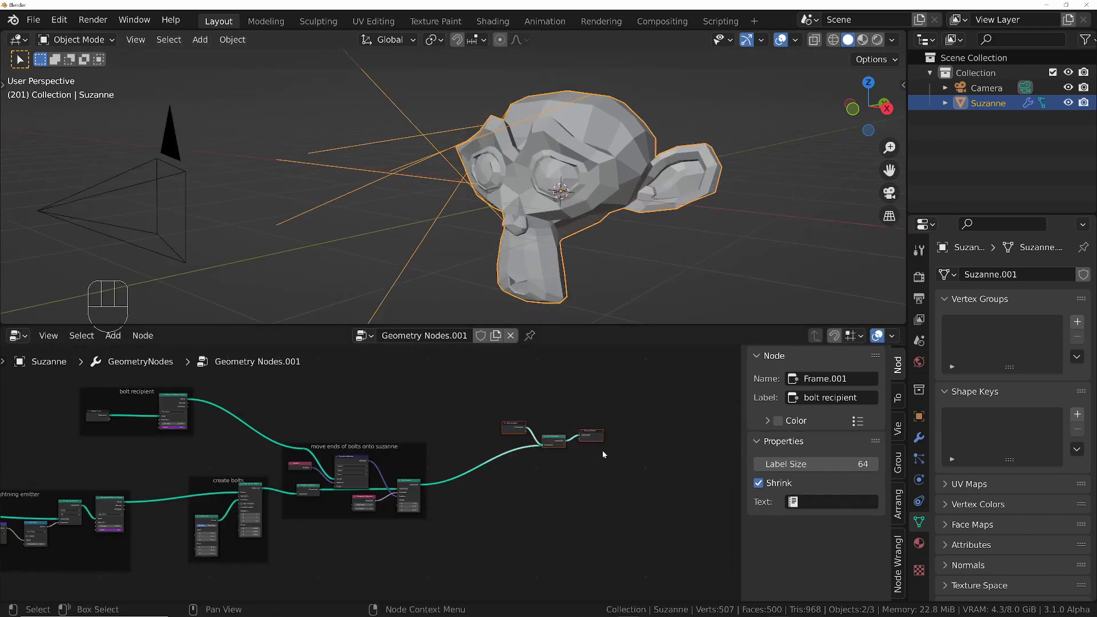
key("n")
key("g")
left_click(886, 466)
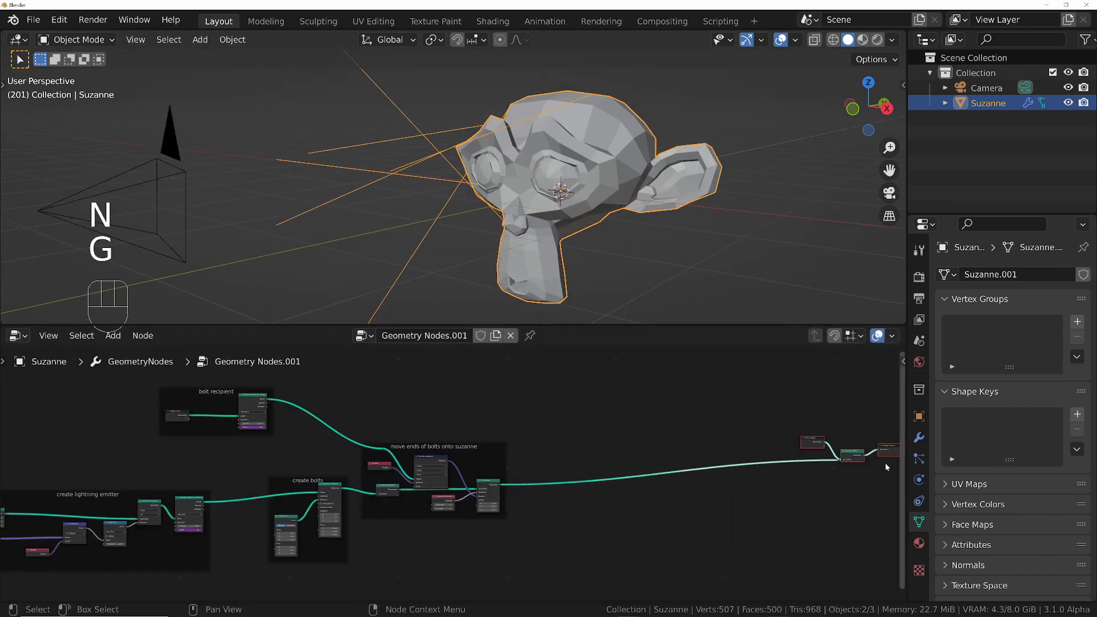
Insert a Set Position node on the link between the "move ends of bolts onto suzanne" frame and Join Geometry.
middle_click_drag(474, 159, 515, 183)
scroll(594, 493, "up", 2)
key("shift+a")
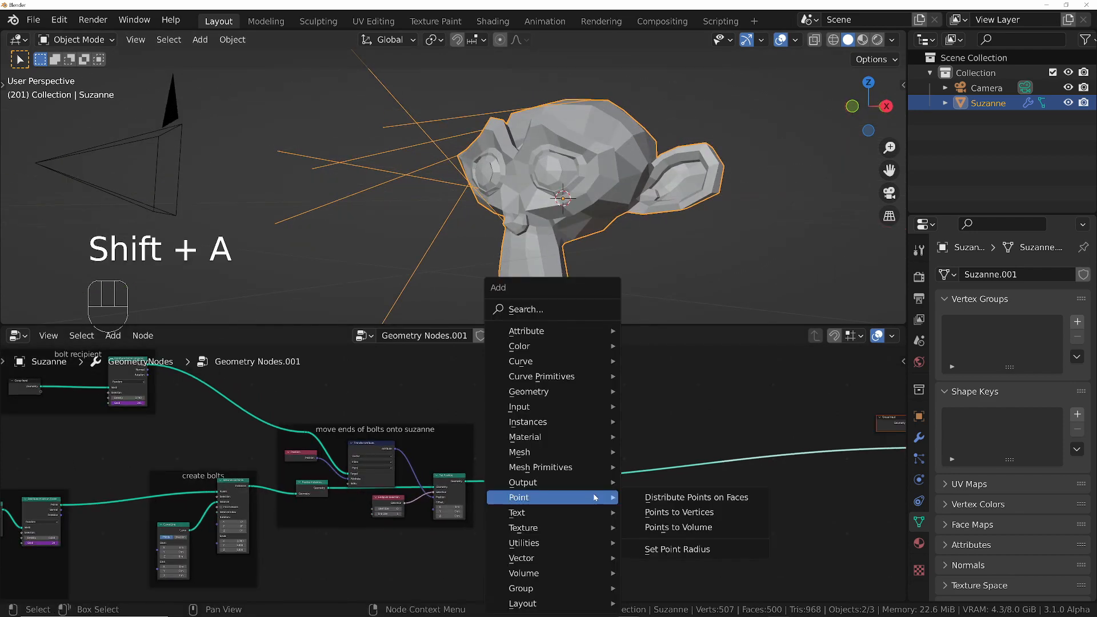
type("pos")
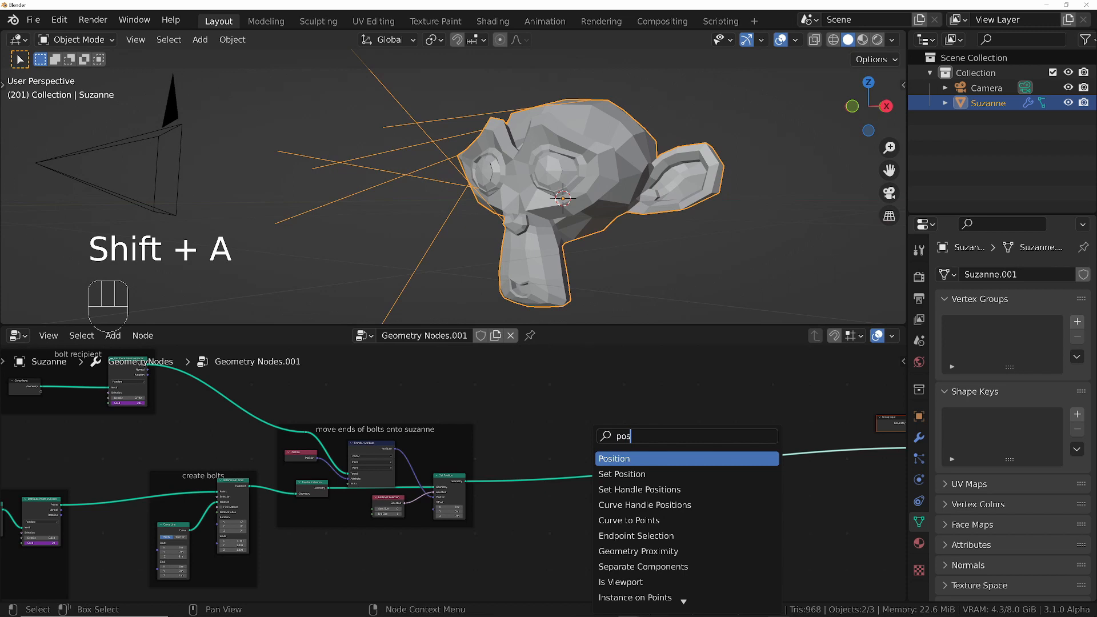
key("Down")
key("Return")
left_click(652, 456)
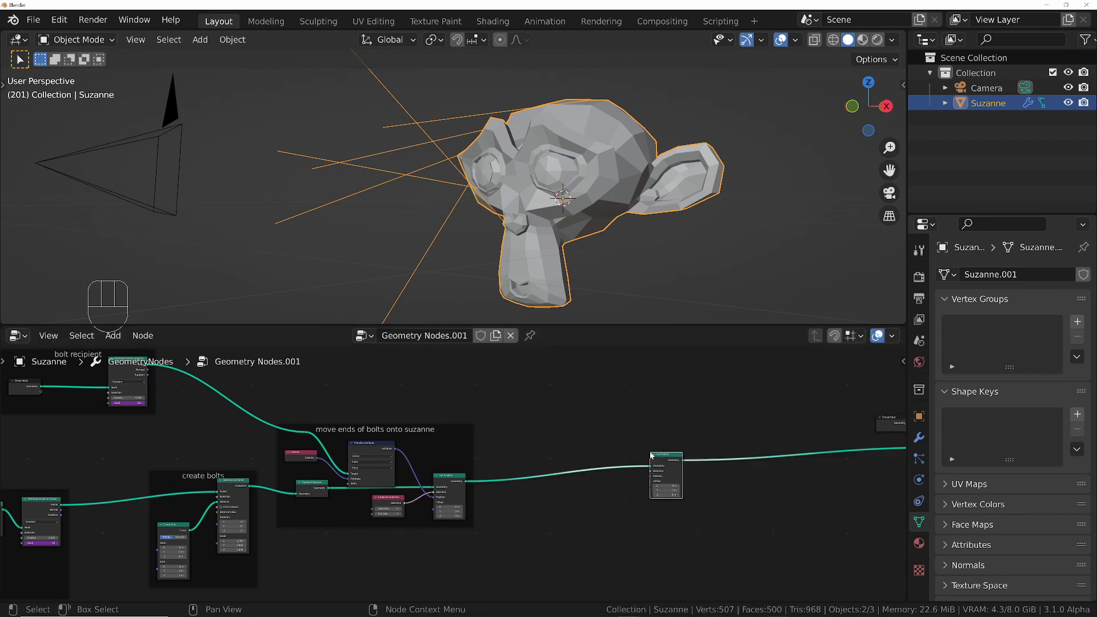
key("x")
Add a Random Value node between the two Set Position nodes and set its data type to Vector.
scroll(664, 503, "up", 3)
key("shift+a")
type("random")
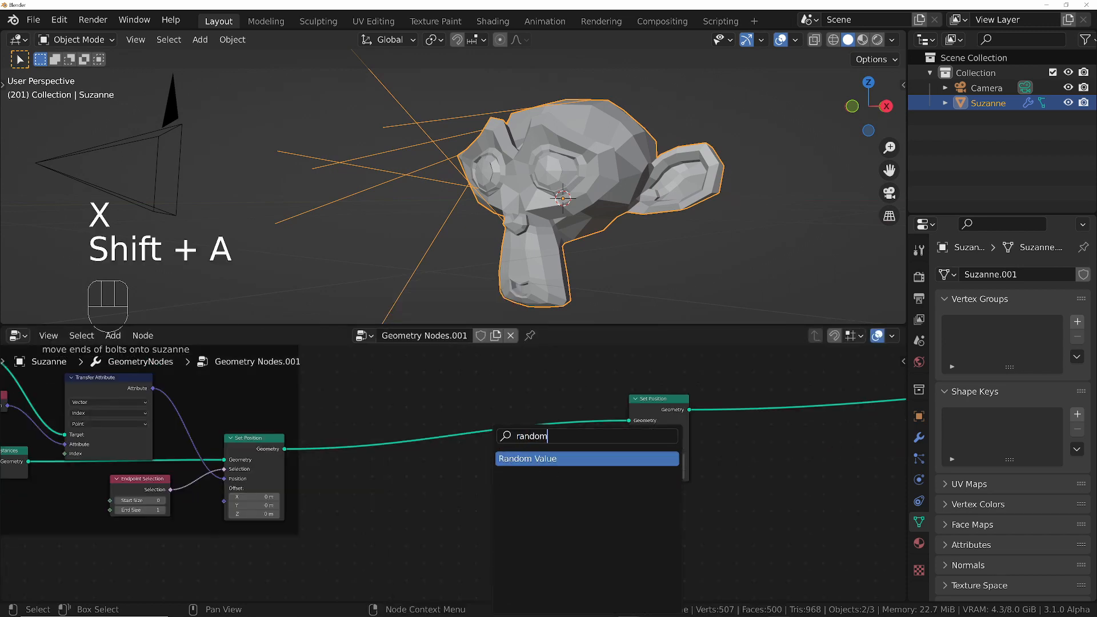
key("Return")
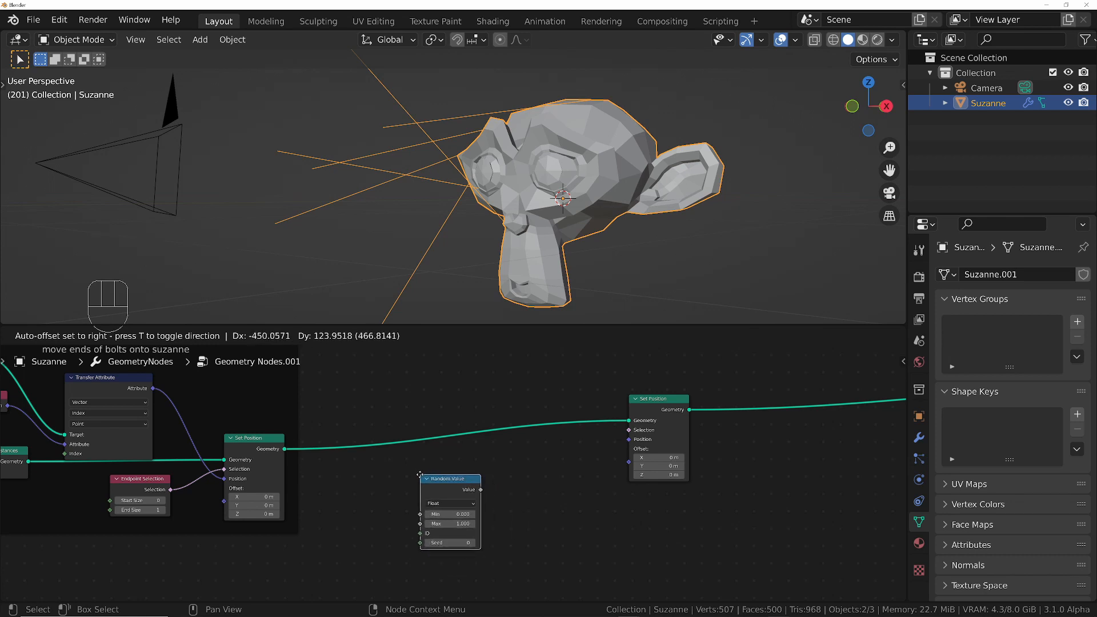
left_click(421, 476)
left_click(455, 506)
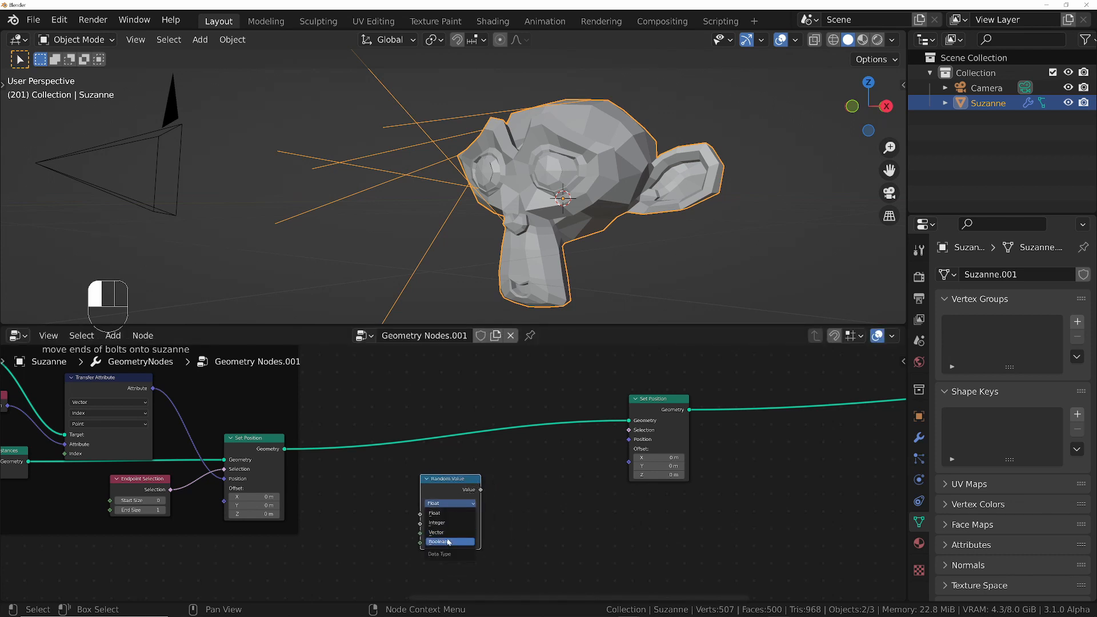
left_click(449, 529)
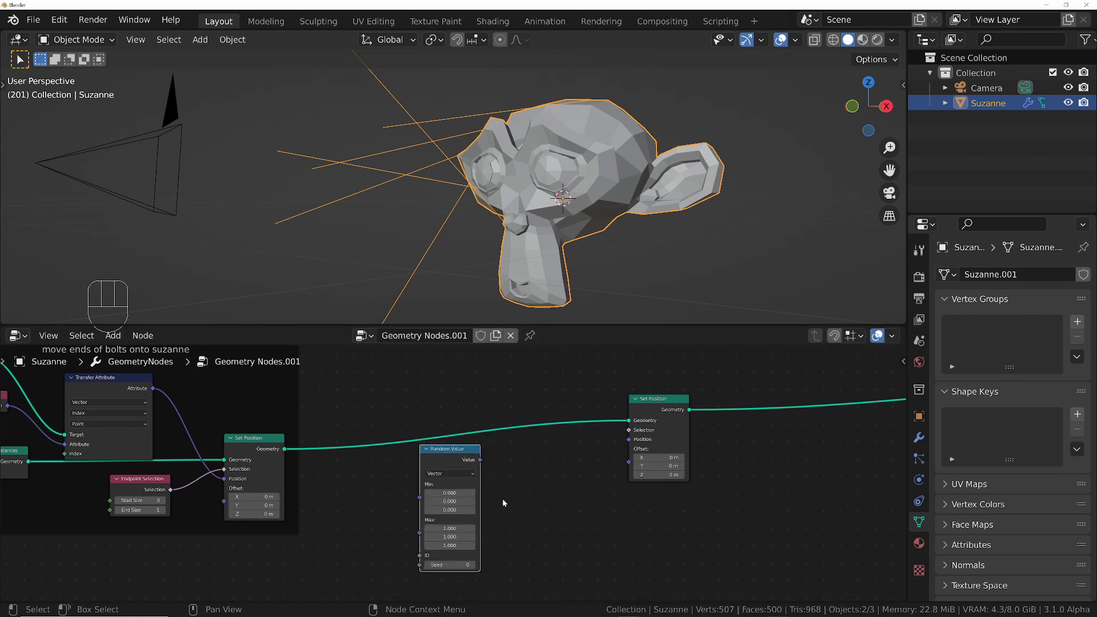
Set all three minimum components of the Random Value node to -1.
left_click_drag(462, 493, 461, 510)
type("-1")
key("Return")
left_click_drag(457, 522, 459, 530)
Connect the Random Value output to the new Set Position node's Offset and move the Random Value node closer to it.
middle_click_drag(578, 241, 532, 268)
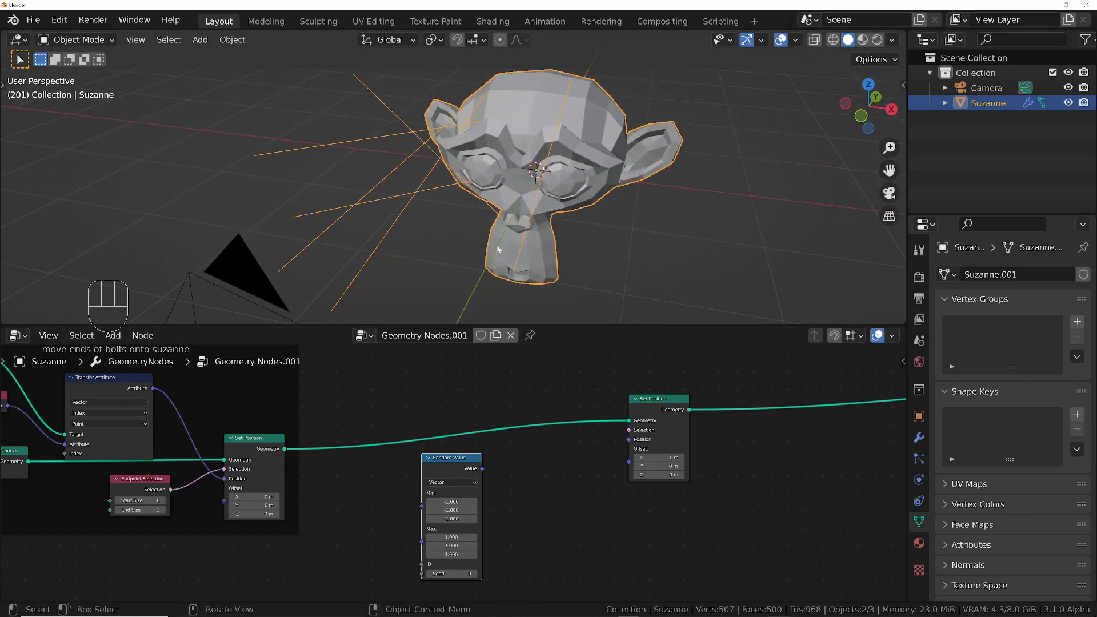
middle_click_drag(571, 189, 592, 123)
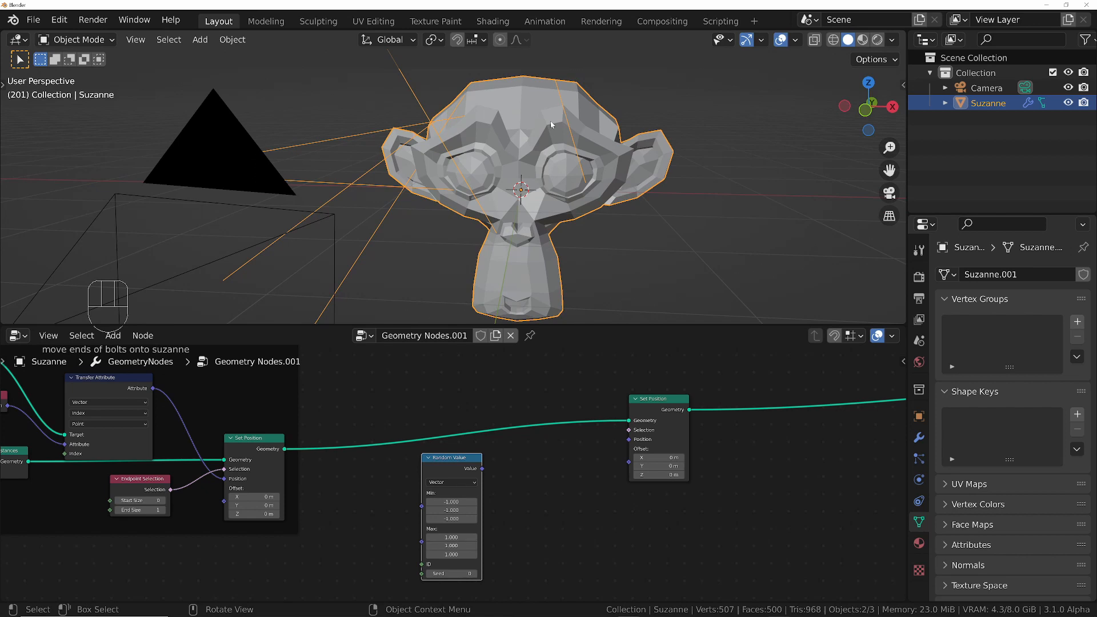
middle_click_drag(548, 140, 531, 207, "shift")
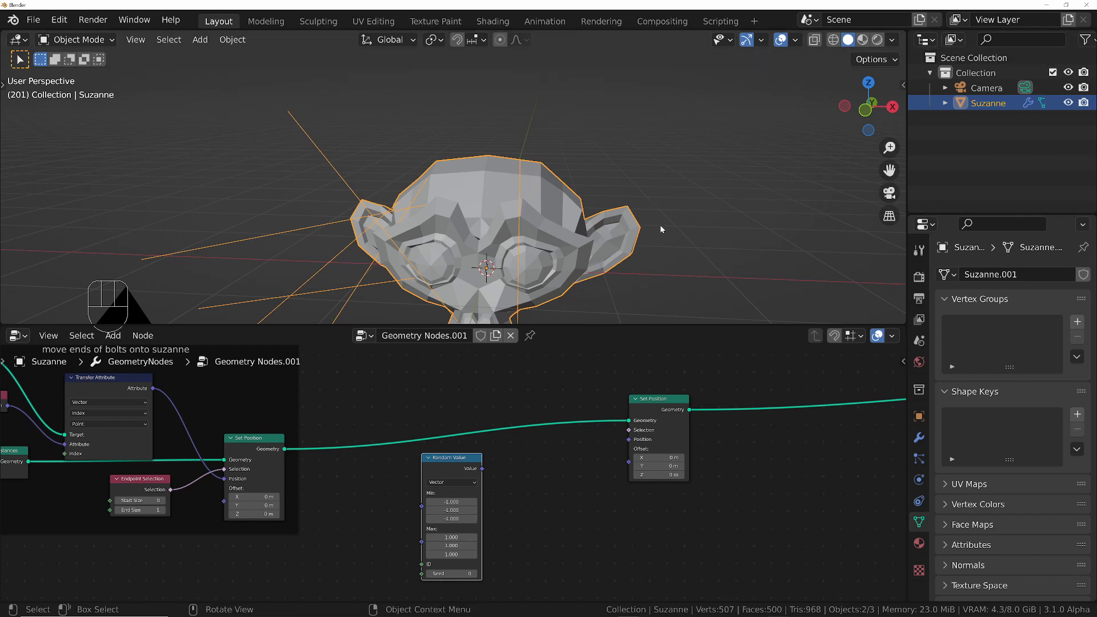
left_click_drag(461, 457, 616, 453)
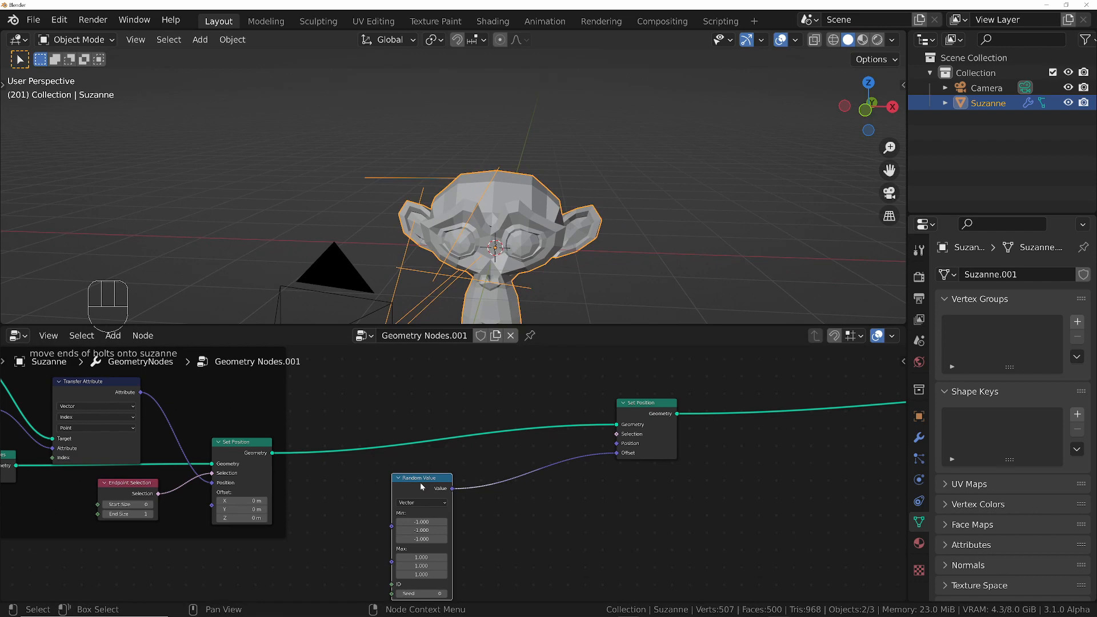
left_click_drag(420, 483, 479, 474)
middle_click_drag(524, 313, 450, 296)
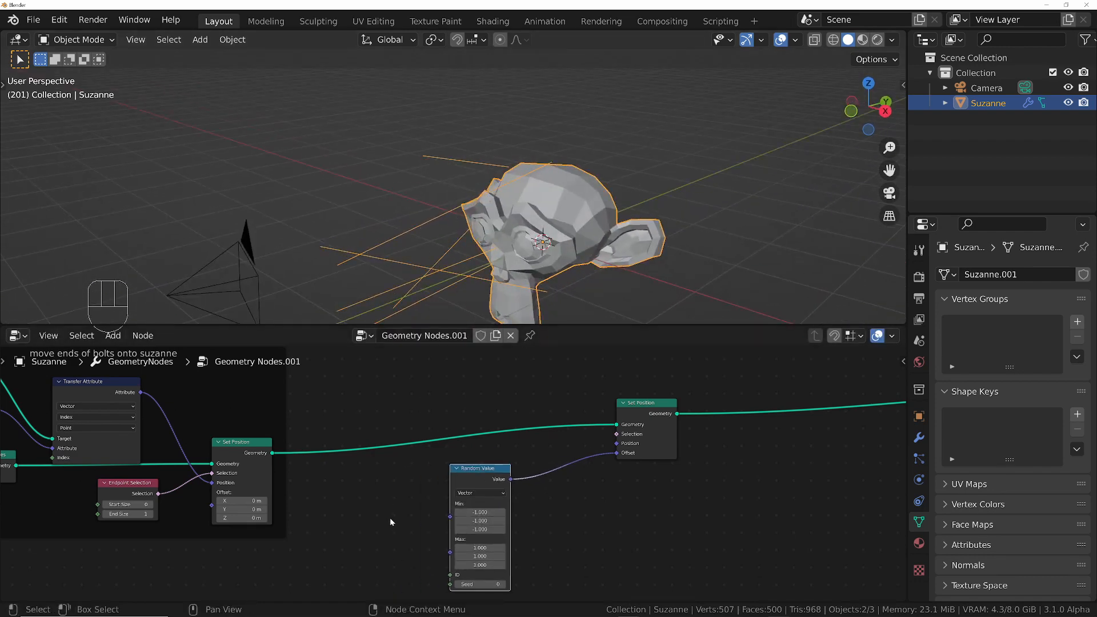
Insert a Resample Curve node before the new Set Position node and set its count to 5.
key("shift+a")
type("resample")
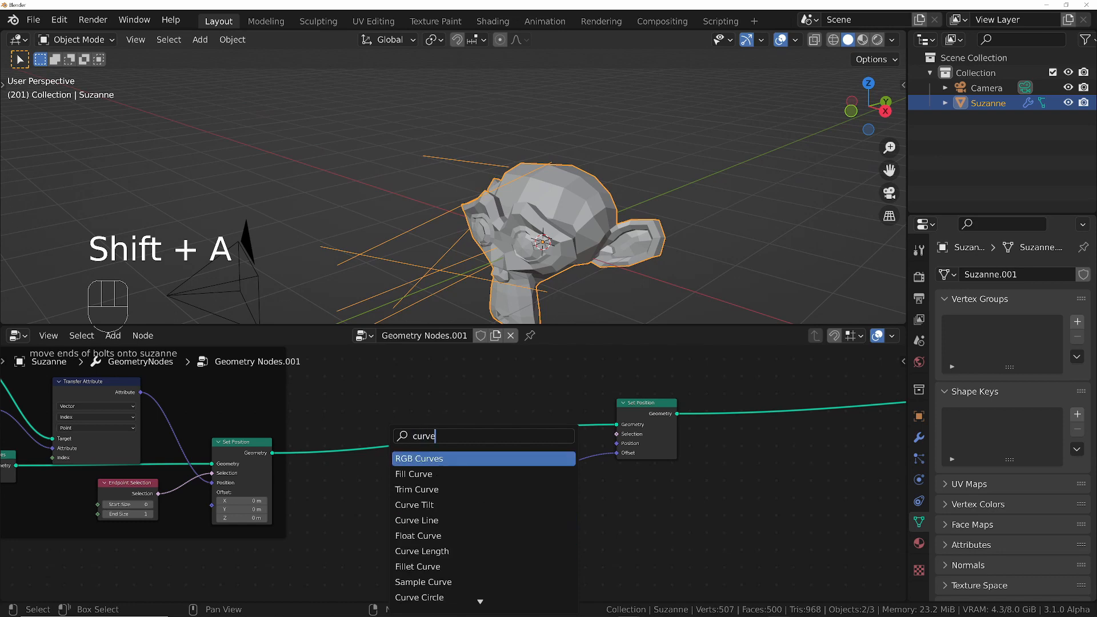
key("Return")
left_click(376, 406)
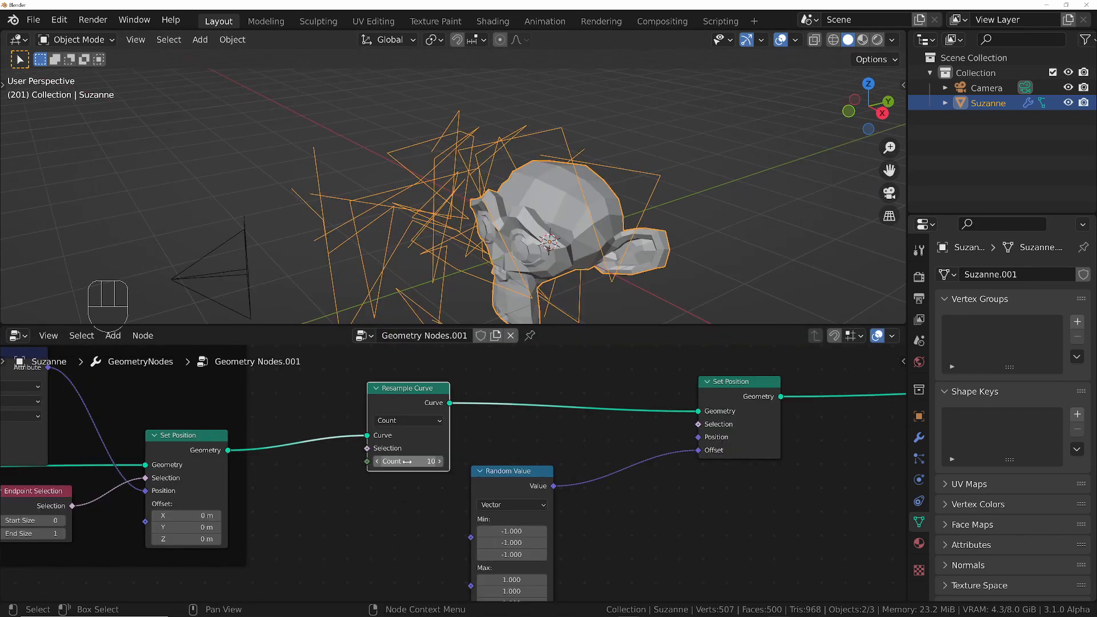
mouse_move(412, 461)
left_mouse_down()
mouse_move(503, 462)
mouse_move(407, 462)
mouse_move(429, 461)
mouse_move(417, 461)
left_mouse_up()
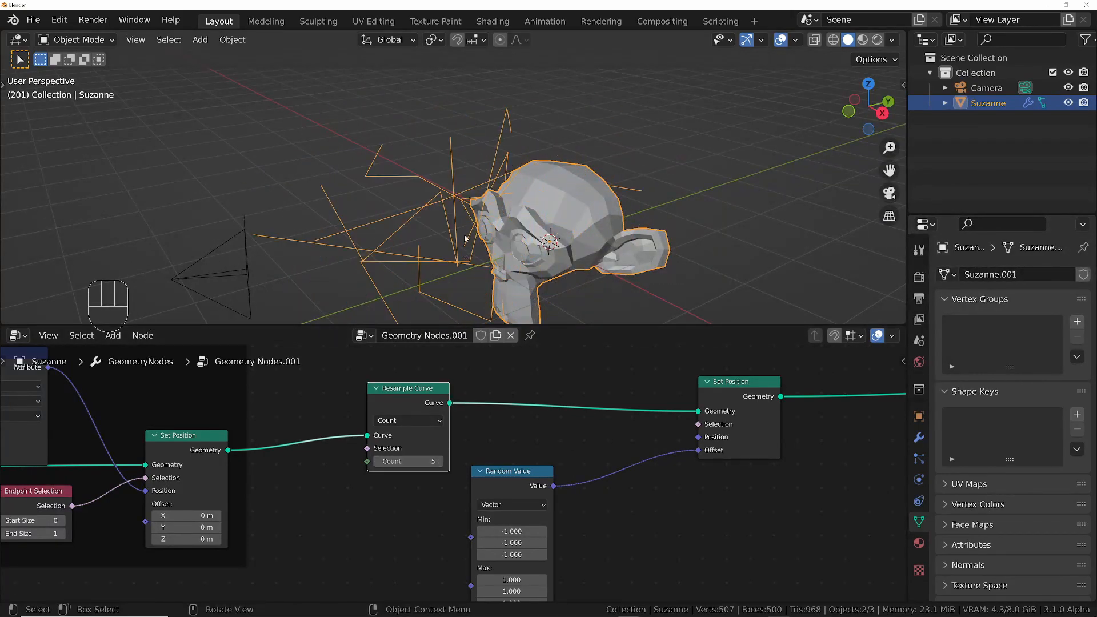
middle_click_drag(465, 235, 546, 218)
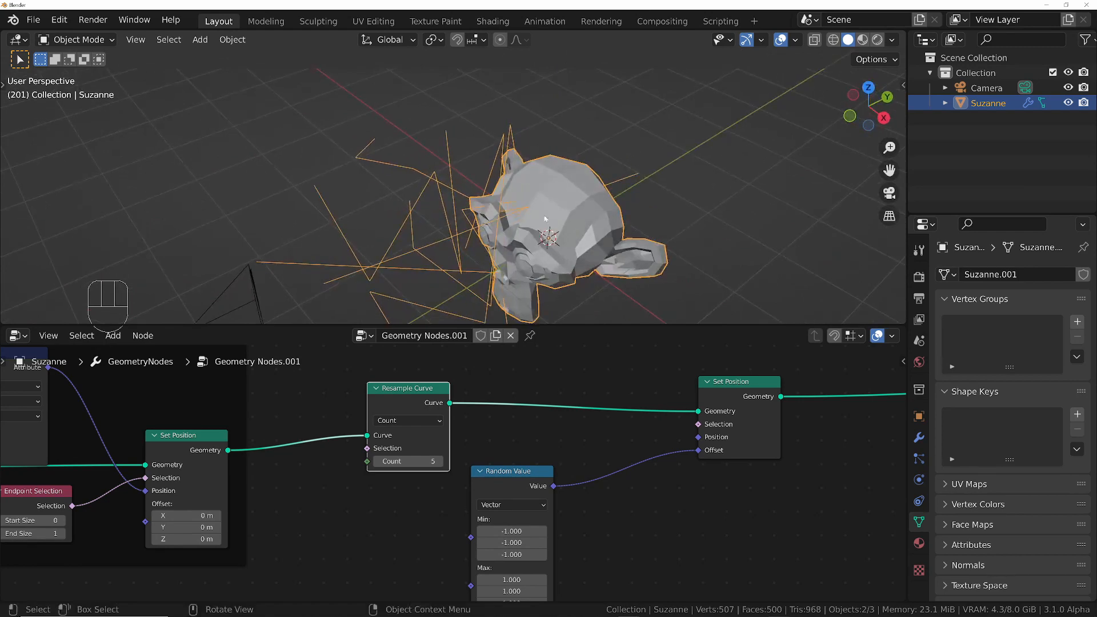
scroll(505, 172, "down", 3)
middle_click_drag(505, 171, 530, 134, "shift")
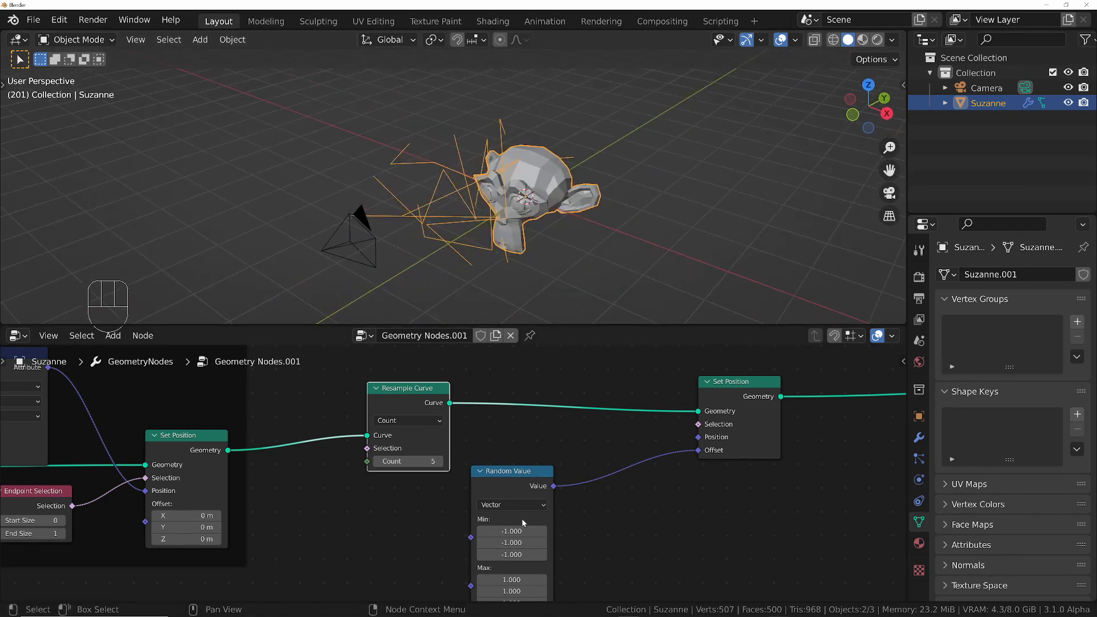
Insert a Vector Math node between Random Value and the Set Position Offset, and collapse the Random Value node.
middle_click_drag(524, 523, 505, 475)
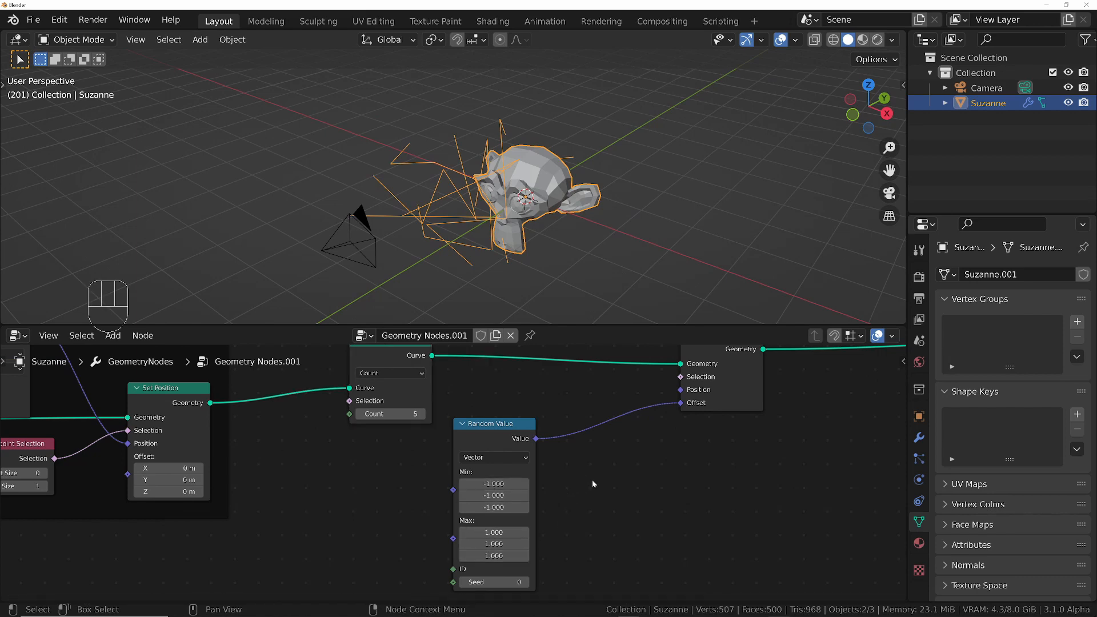
key("shift+a")
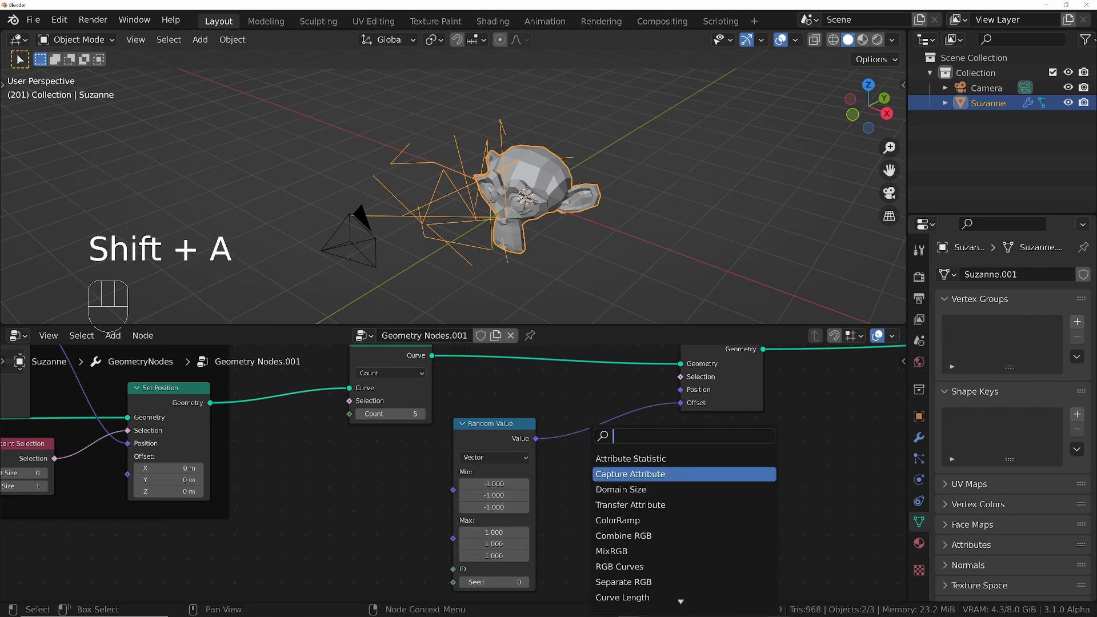
type("vector")
key("Return")
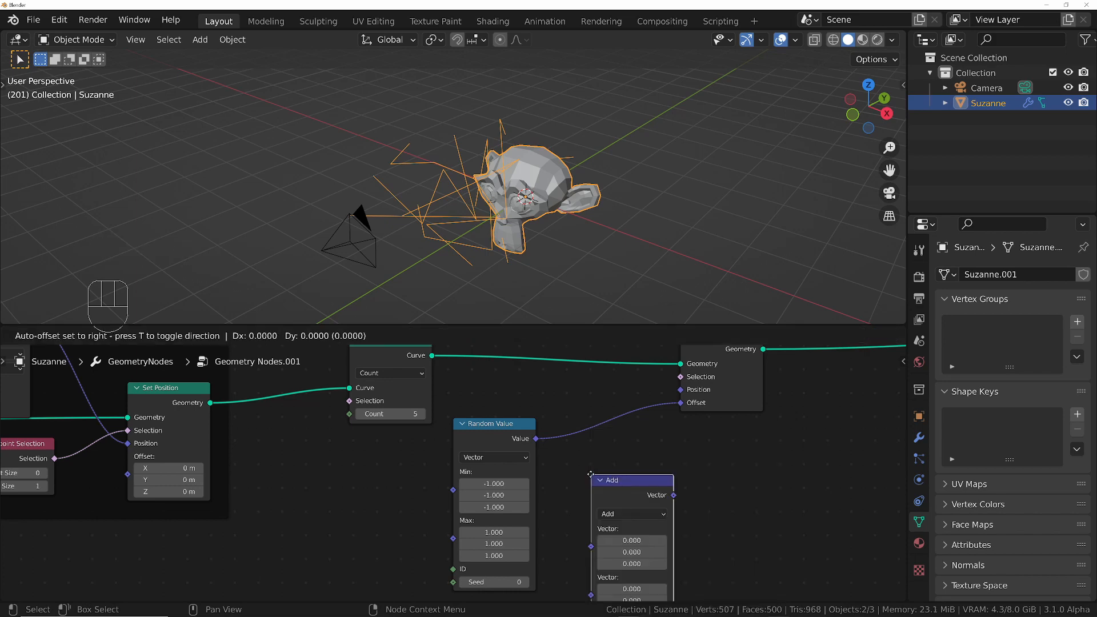
left_click(584, 403)
left_click(485, 424)
key("h")
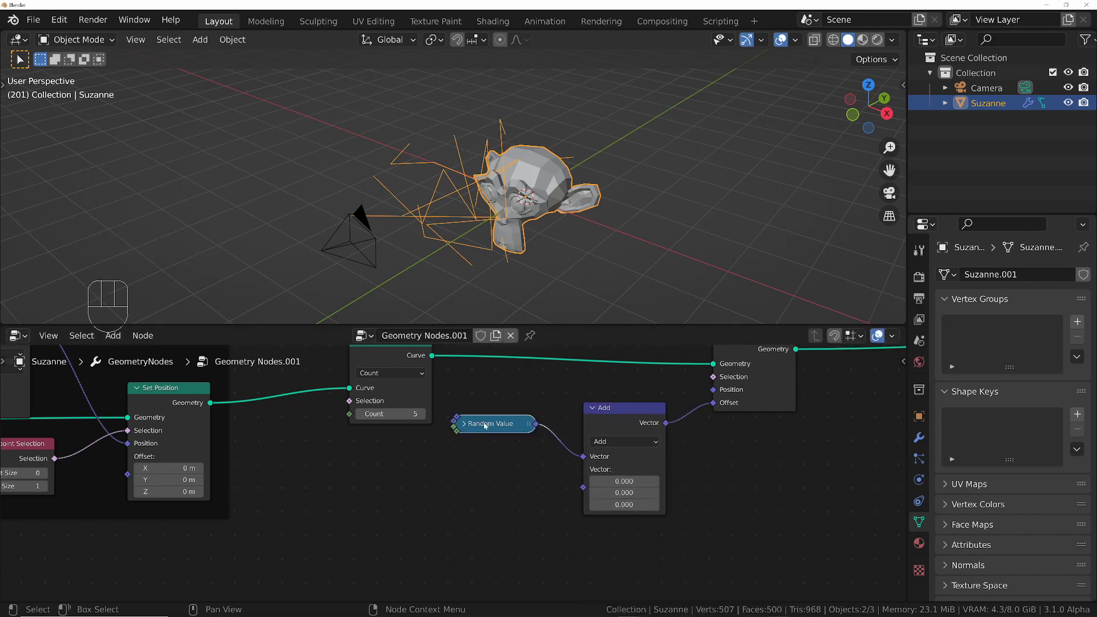
left_click_drag(484, 426, 488, 416)
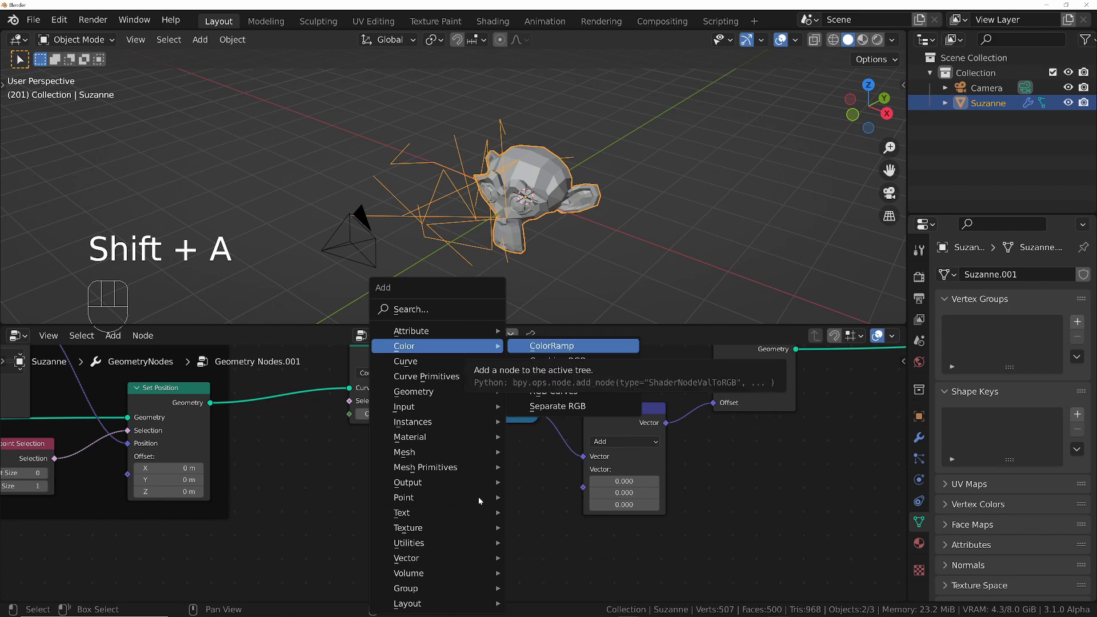
Add a Value node below Random Value and connect it to the Vector Math node's second vector input.
type("value")
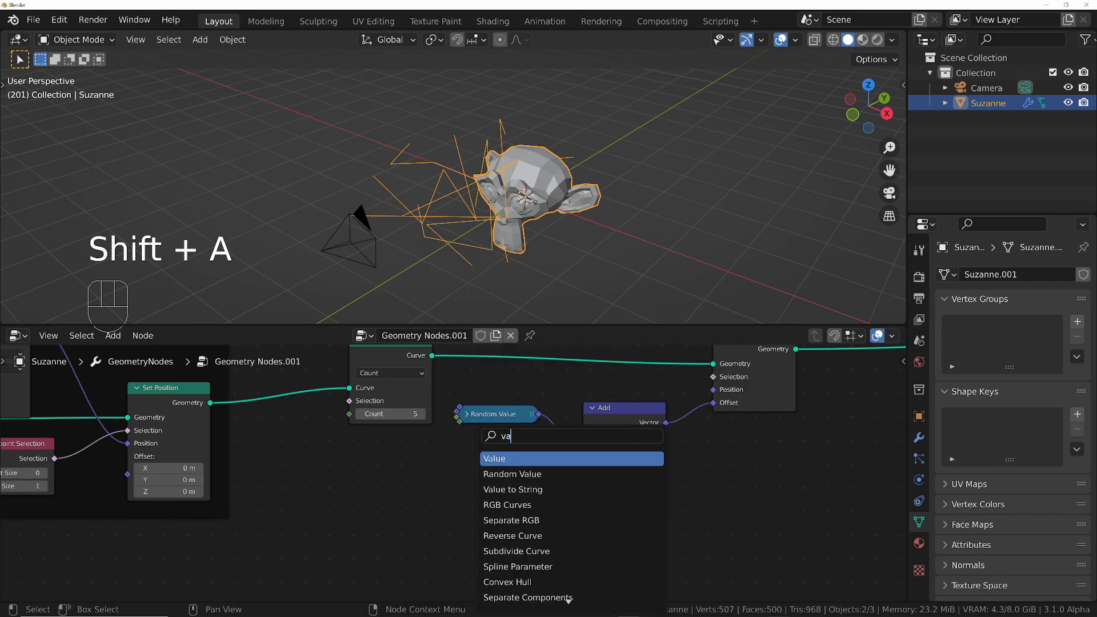
key("Return")
left_click(463, 485)
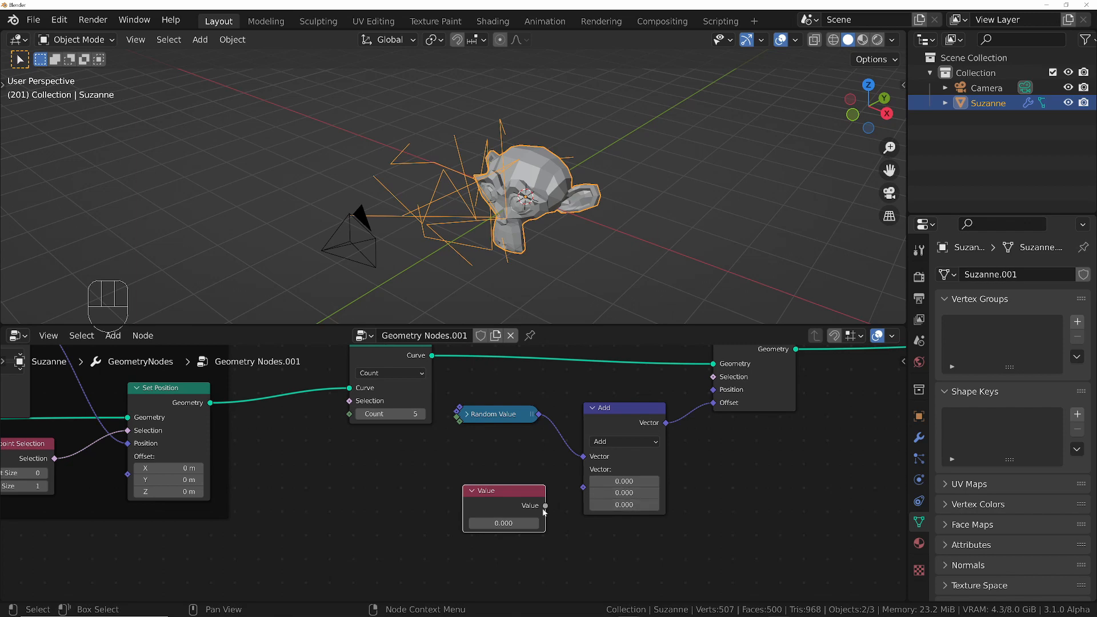
left_click_drag(544, 506, 583, 490)
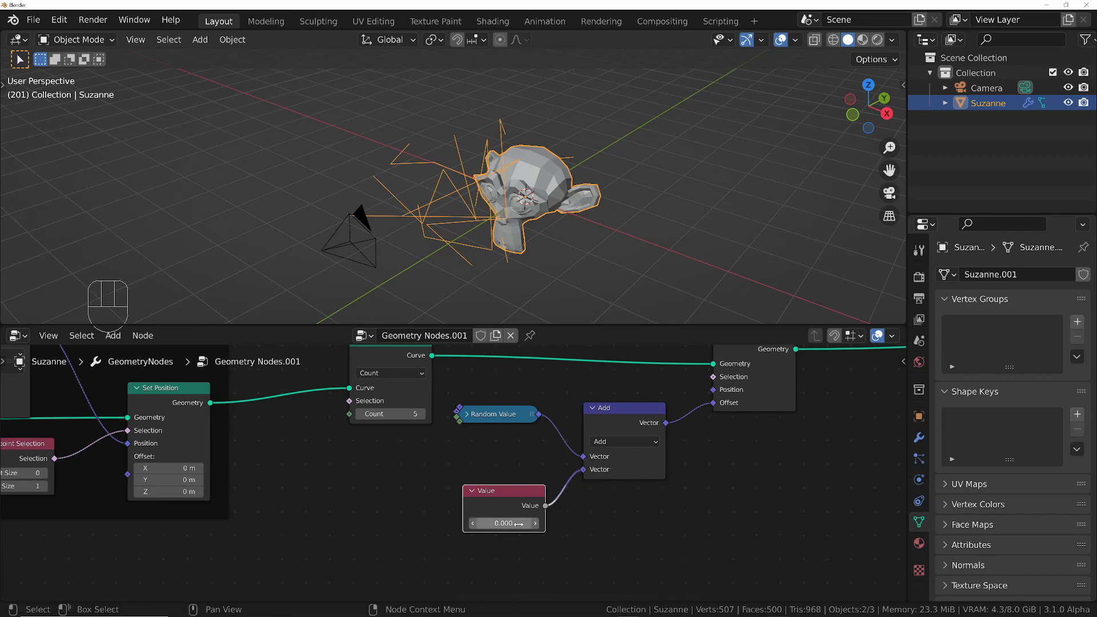
Change the Vector Math operation to Multiply and set the Value node to 0.370.
left_click(639, 443)
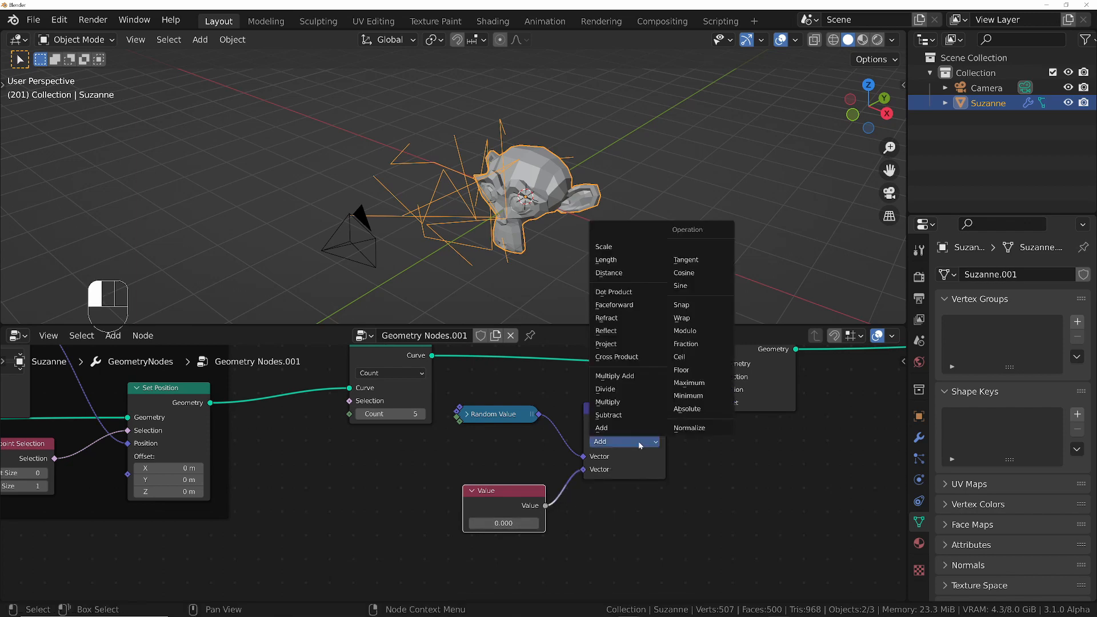
left_click(622, 404)
left_click_drag(504, 523, 522, 523, "shift")
middle_click_drag(518, 223, 497, 224)
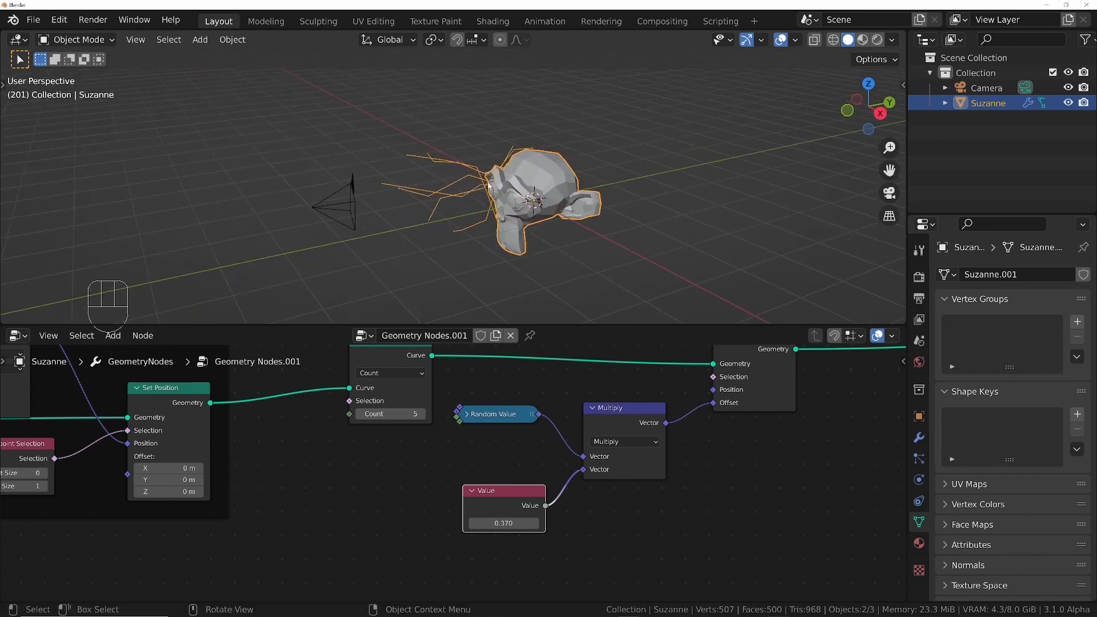
scroll(514, 217, "up", 2)
mouse_move(547, 138)
middle_mouse_down()
mouse_move(534, 165)
mouse_move(511, 120)
mouse_move(531, 136)
mouse_move(537, 123)
middle_mouse_up()
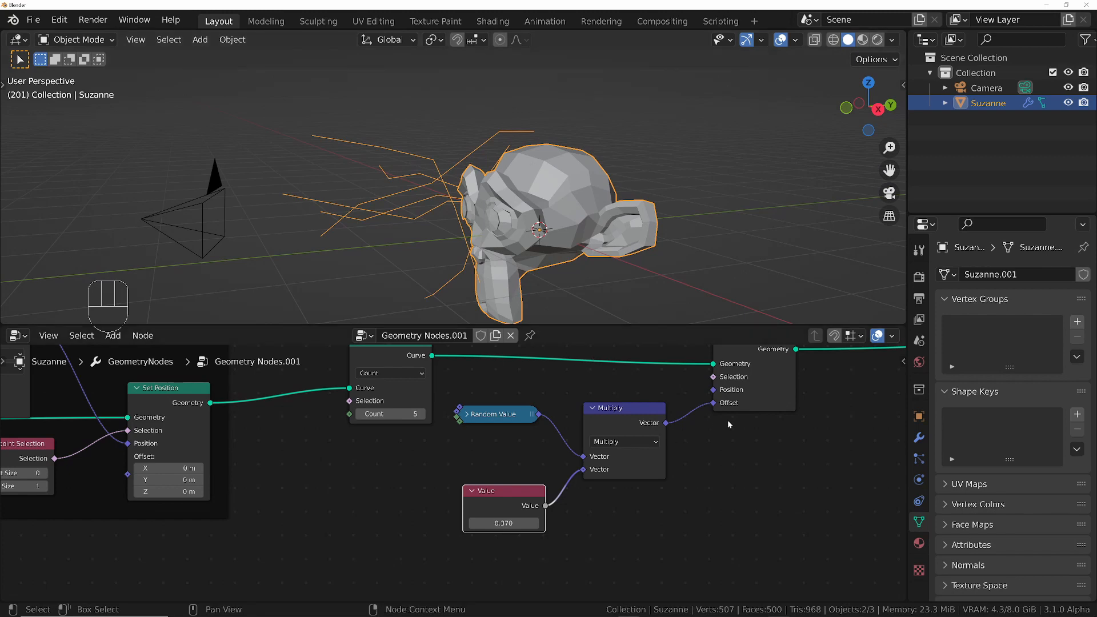
Move the Set Position node right and insert a duplicate of the Multiply node before its Offset input.
middle_click_drag(728, 421, 528, 493)
left_click_drag(563, 407, 735, 369)
left_click(429, 488)
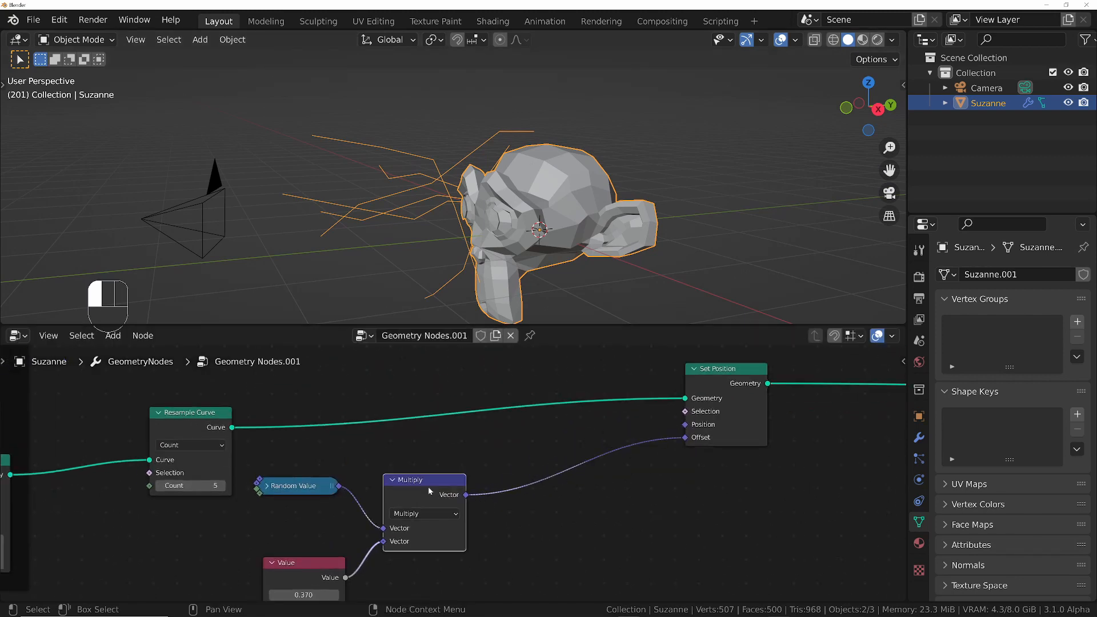
key("shift+d")
left_click(597, 441)
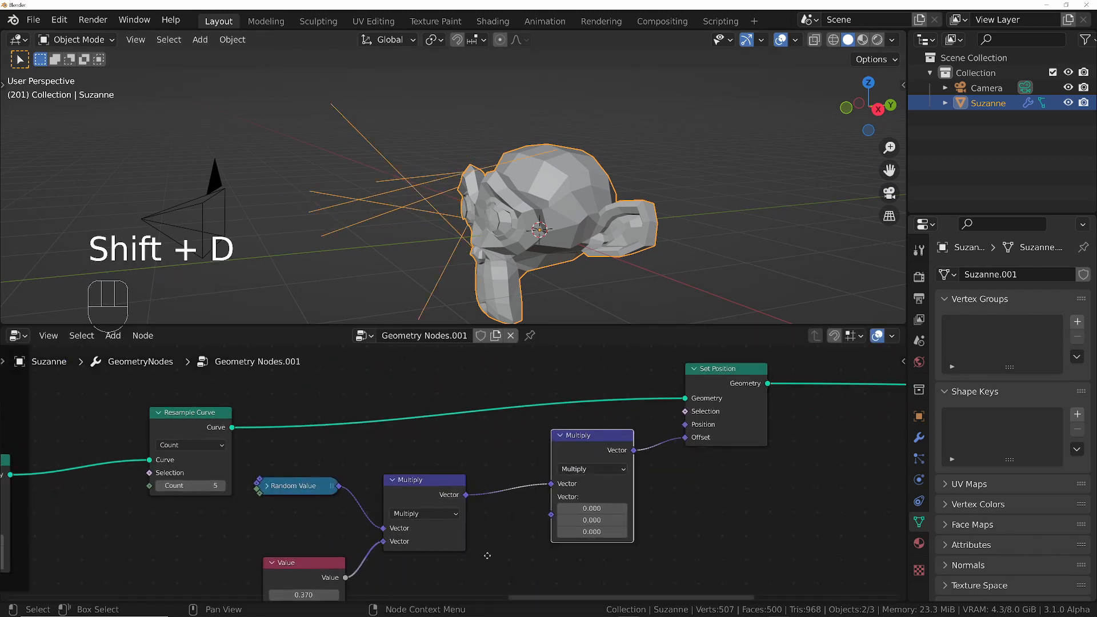
middle_click_drag(487, 556, 496, 536)
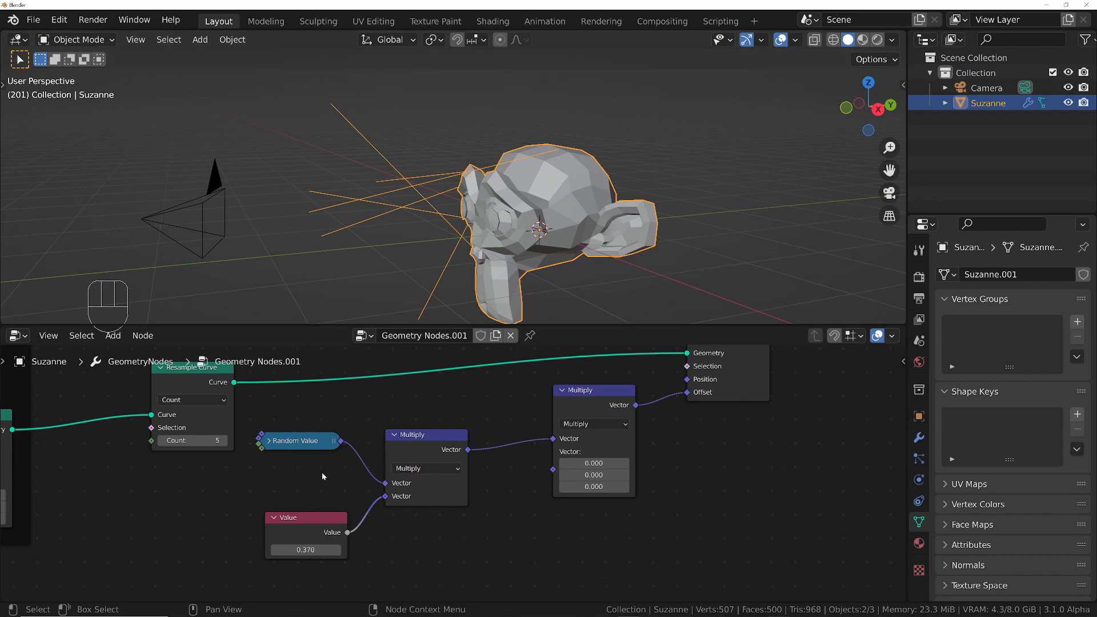
Add a Spline Parameter node below the first Multiply node.
scroll(545, 479, "down", 2)
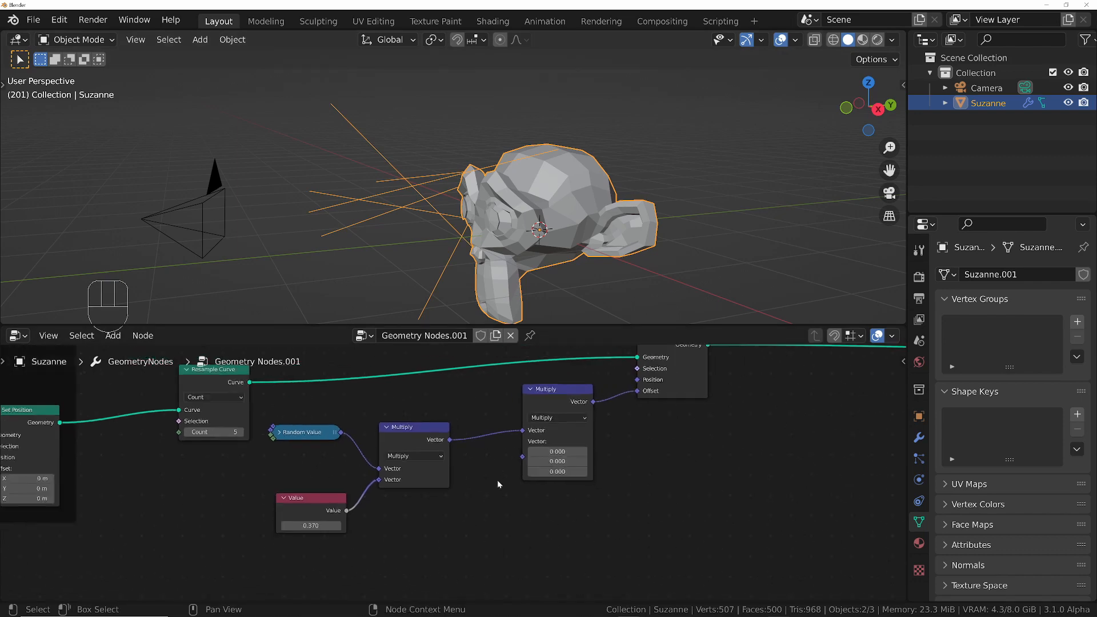
key("shift+a")
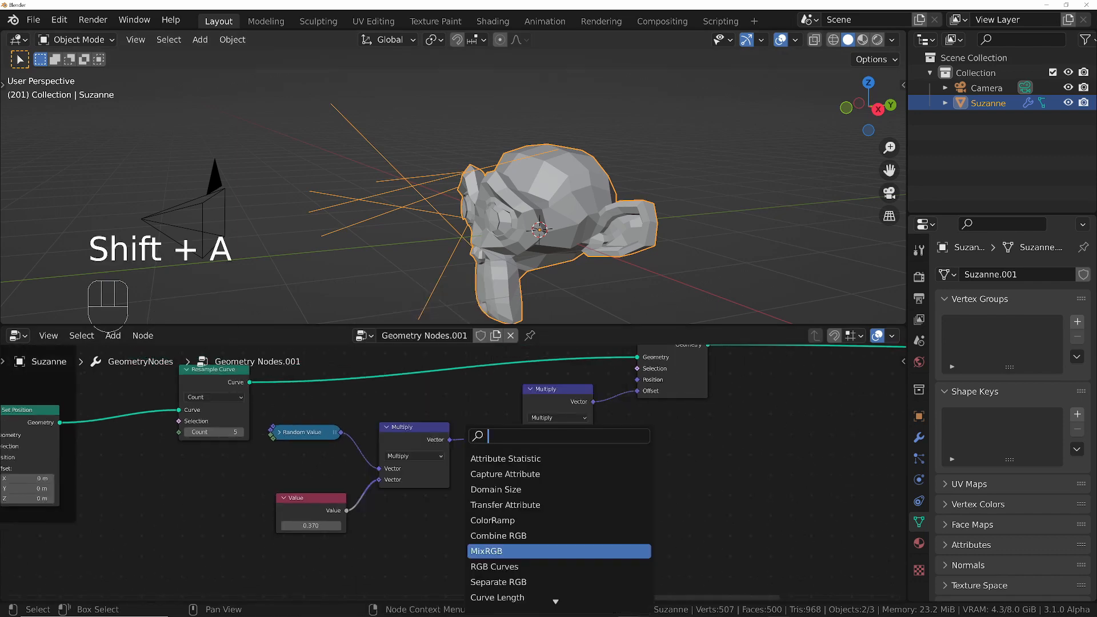
type("spline")
key("Return")
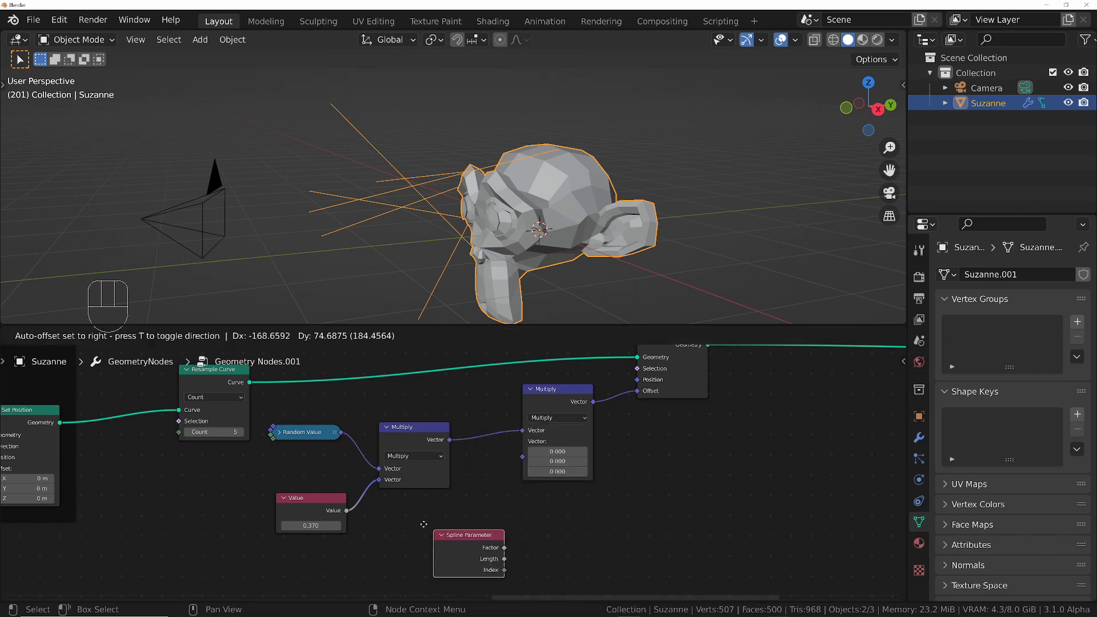
left_click(394, 499)
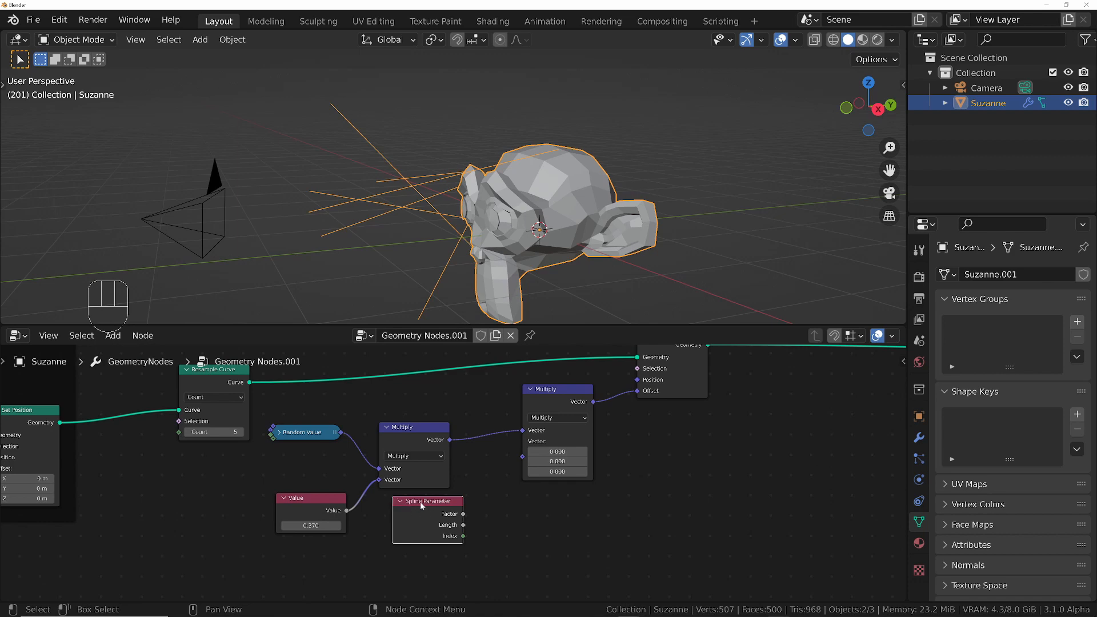
scroll(455, 519, "up", 2)
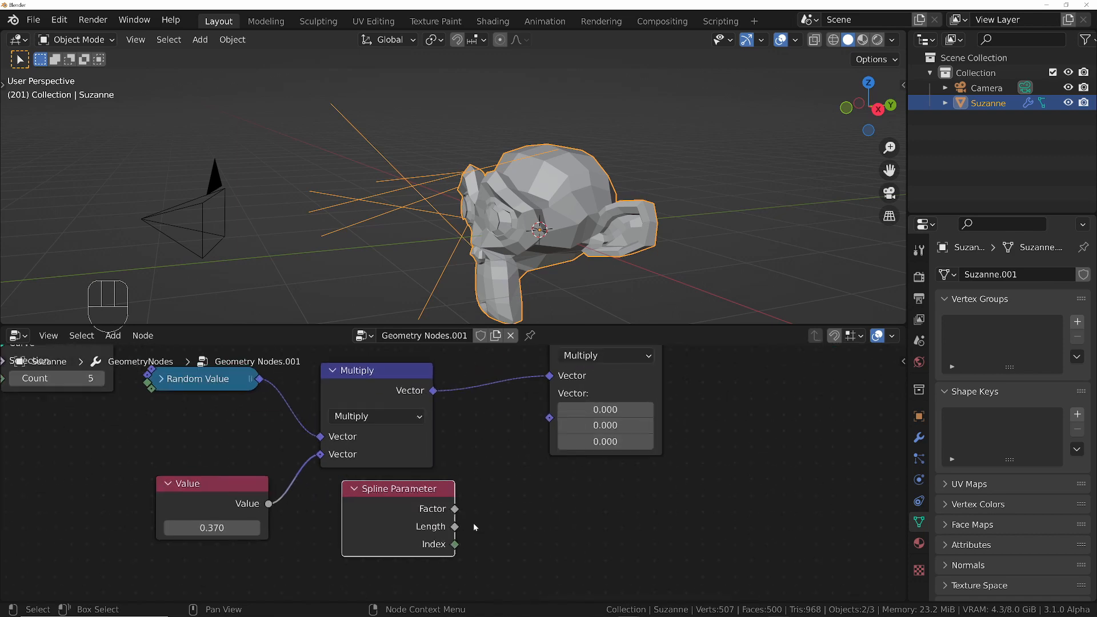
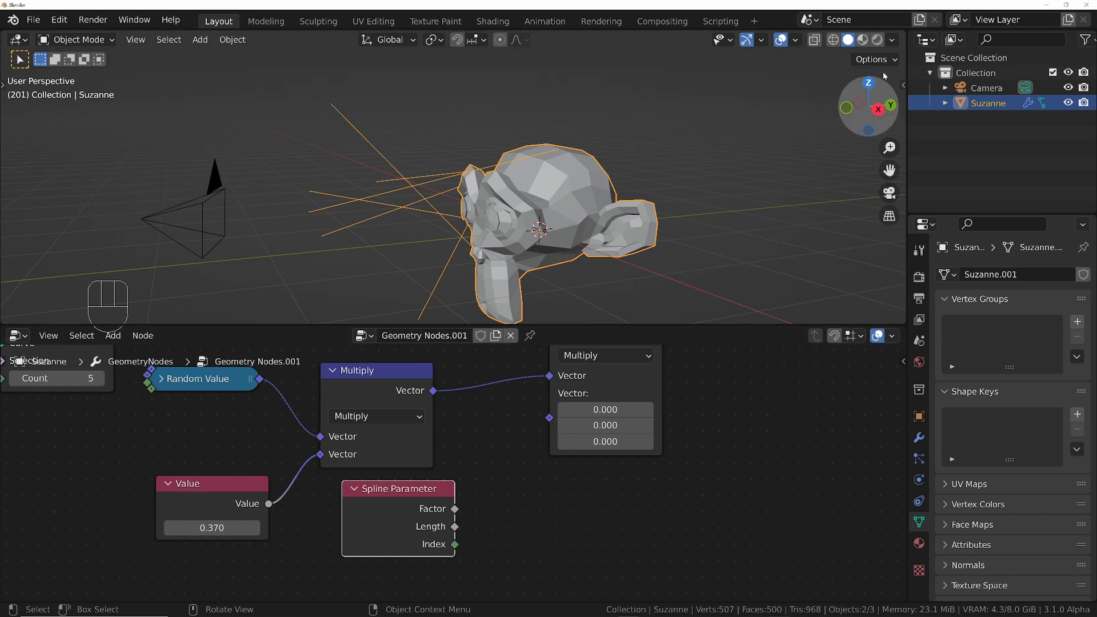
middle_click_drag(503, 471, 393, 499)
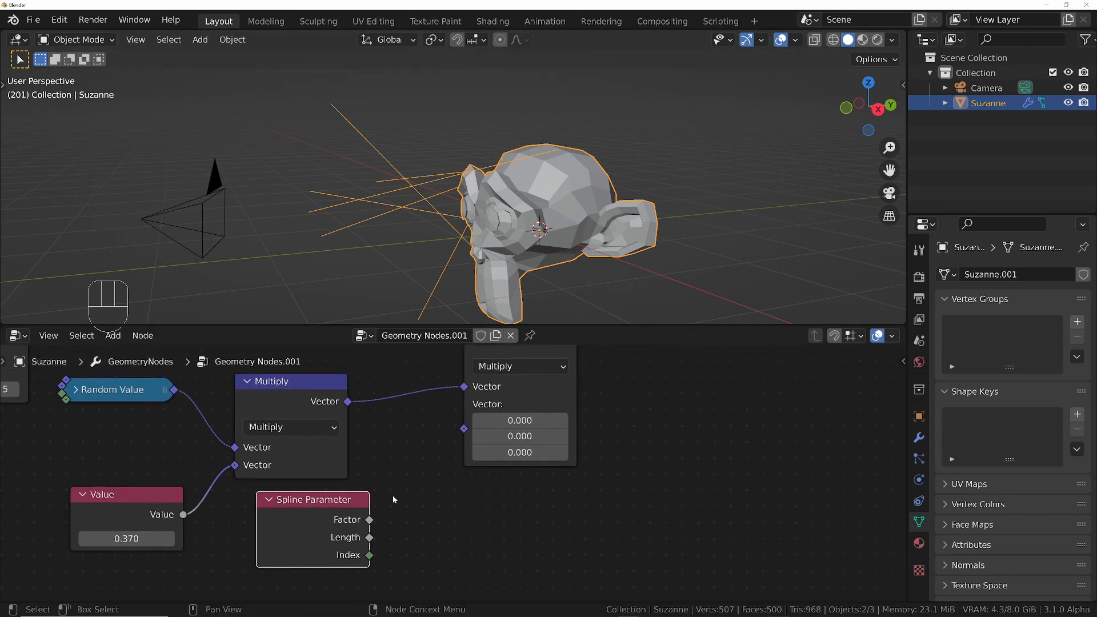
Connect the Spline Parameter's Factor output to the second vector input of the second Multiply node.
left_click_drag(371, 520, 469, 432)
middle_click_drag(606, 228, 526, 166)
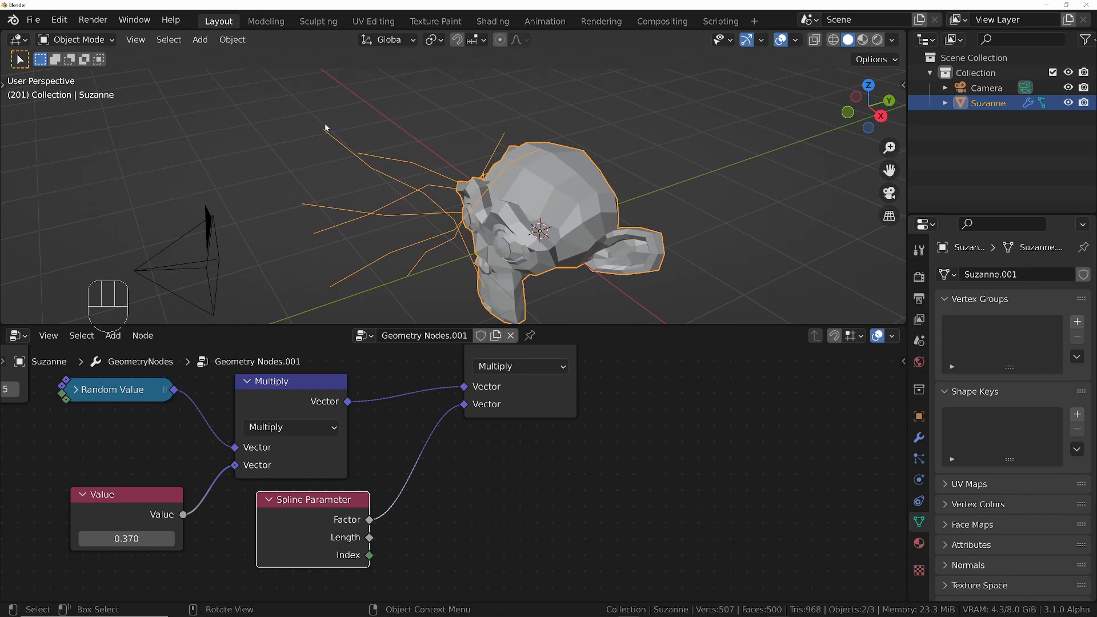
left_click(454, 473)
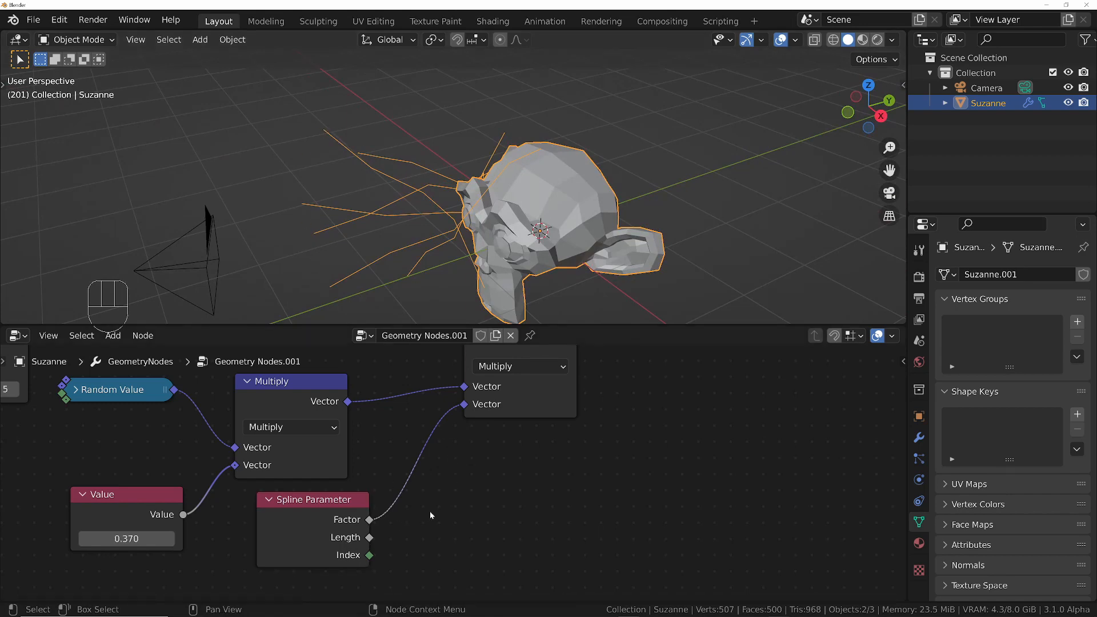
middle_click_drag(436, 268, 397, 220)
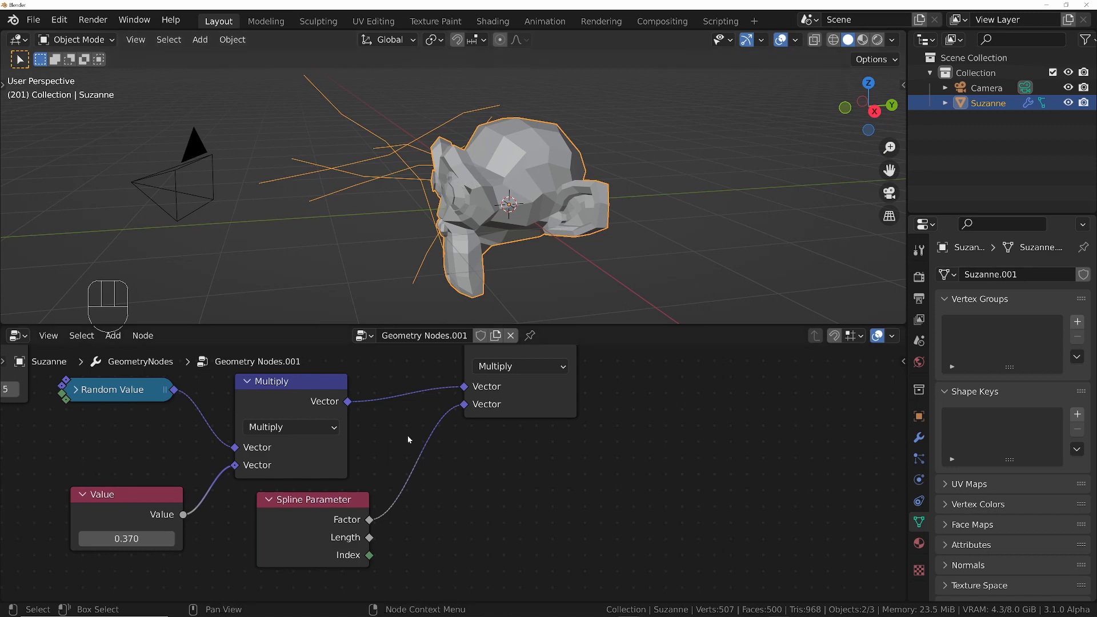
Insert a Map Range node between the Spline Parameter's Factor and the second Multiply node.
key("shift+a")
type("range")
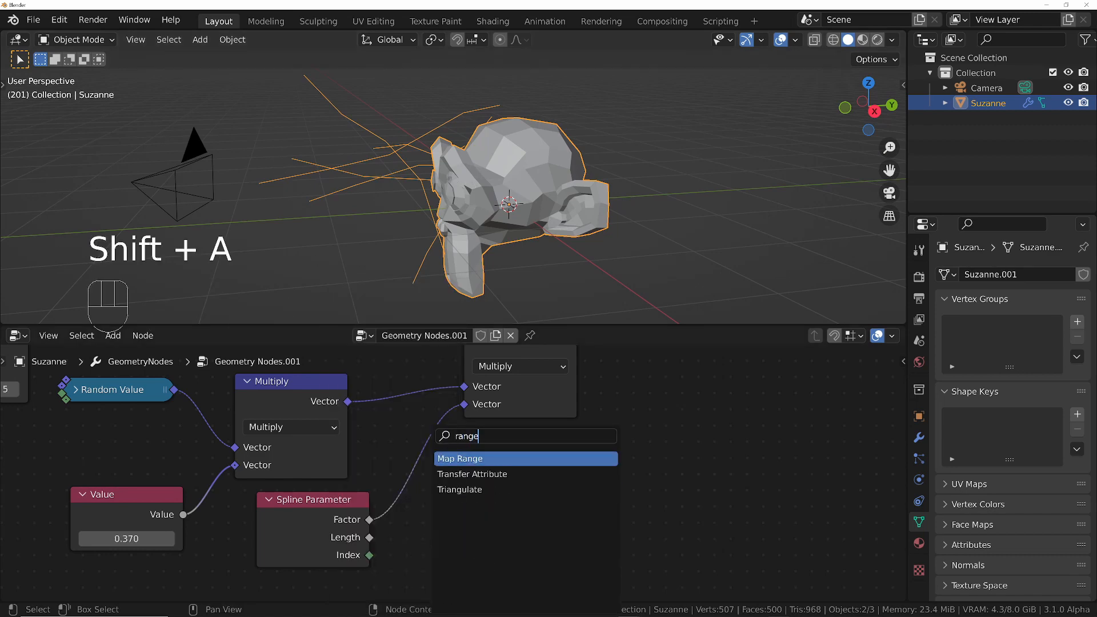
key("Return")
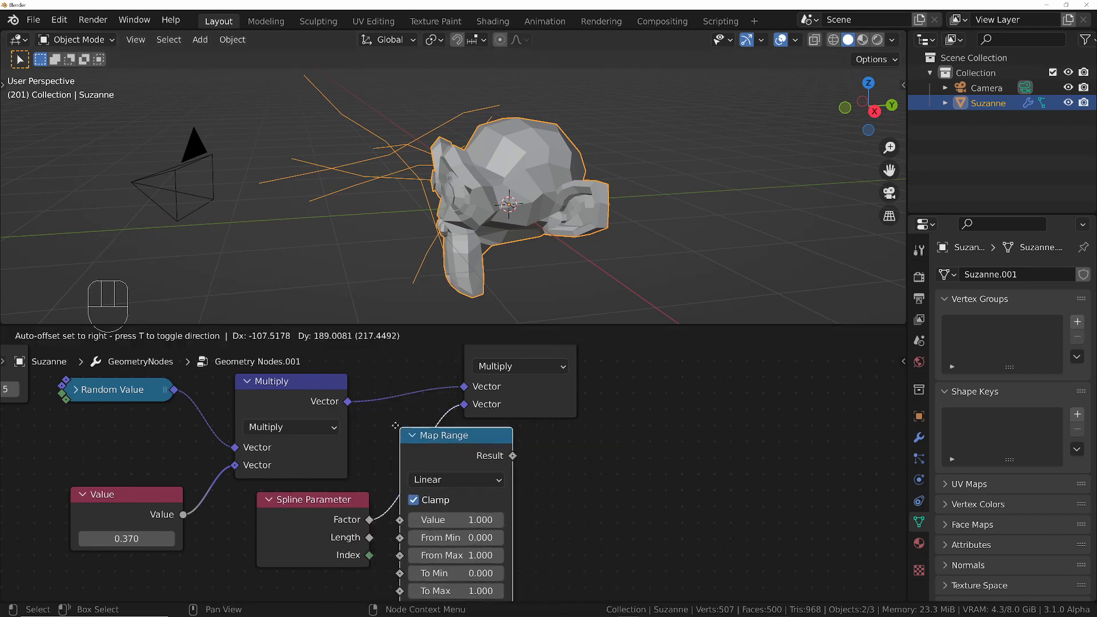
left_click(399, 426)
middle_click_drag(451, 553, 465, 502)
scroll(468, 502, "down", 1)
scroll(479, 502, "up", 2)
Set the Map Range node's To Min to 1 and To Max to 0, and preview the animation briefly.
left_click(491, 520)
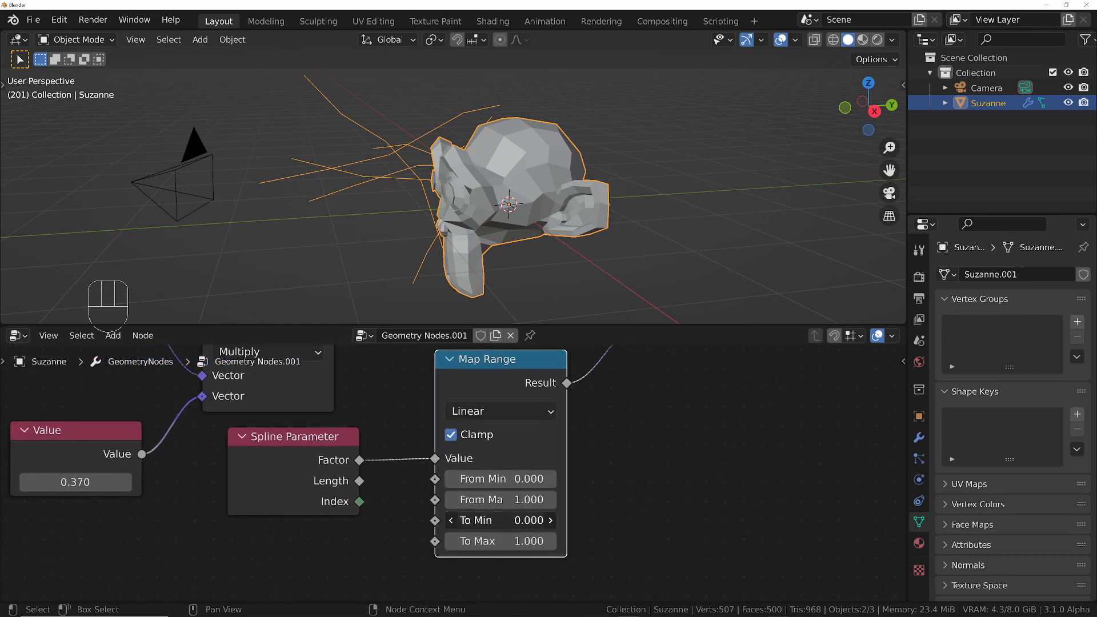
type("1")
key("Return")
left_click(484, 541)
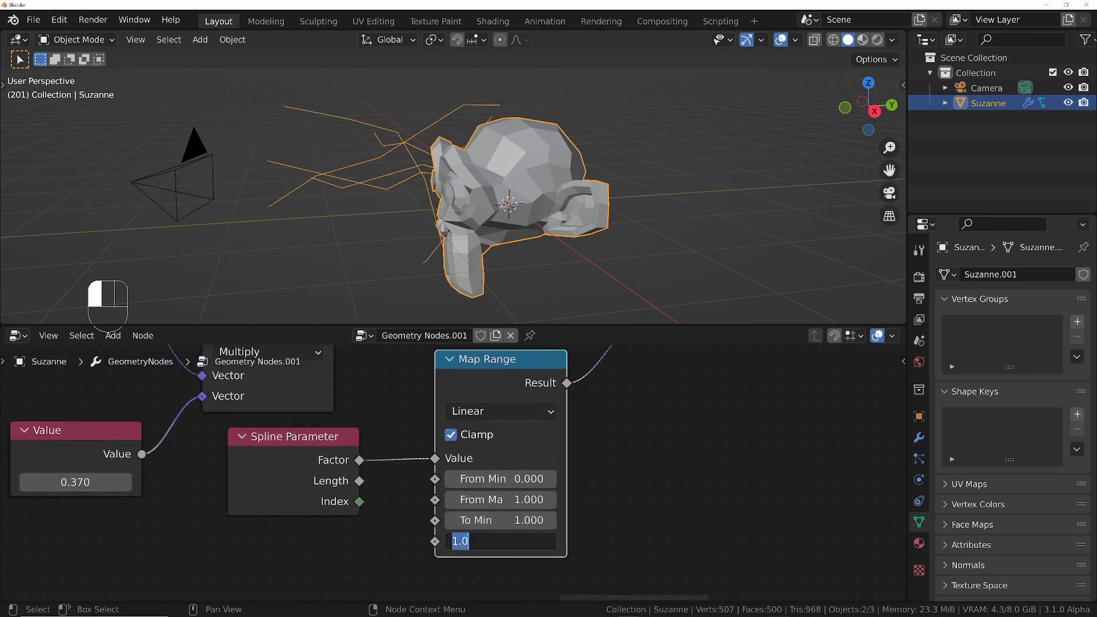
type("0")
key("Return")
middle_click_drag(480, 160, 438, 129)
key("space")
key("space")
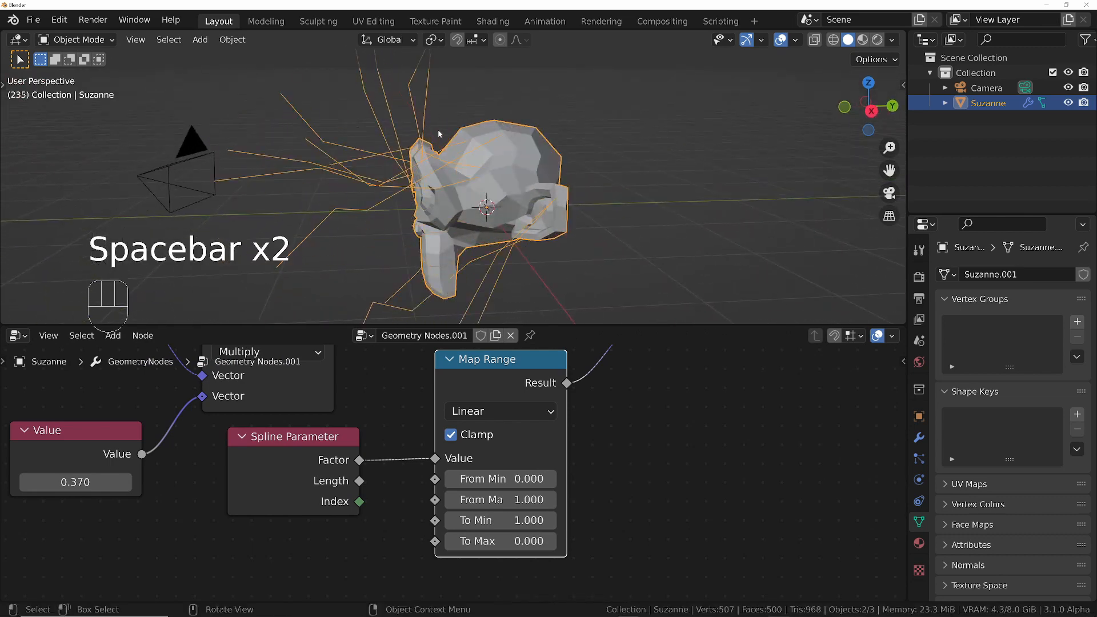
Set the Resample Curve node's Count to 8 and inspect the bolts around the monkey.
middle_click_drag(503, 157, 412, 108)
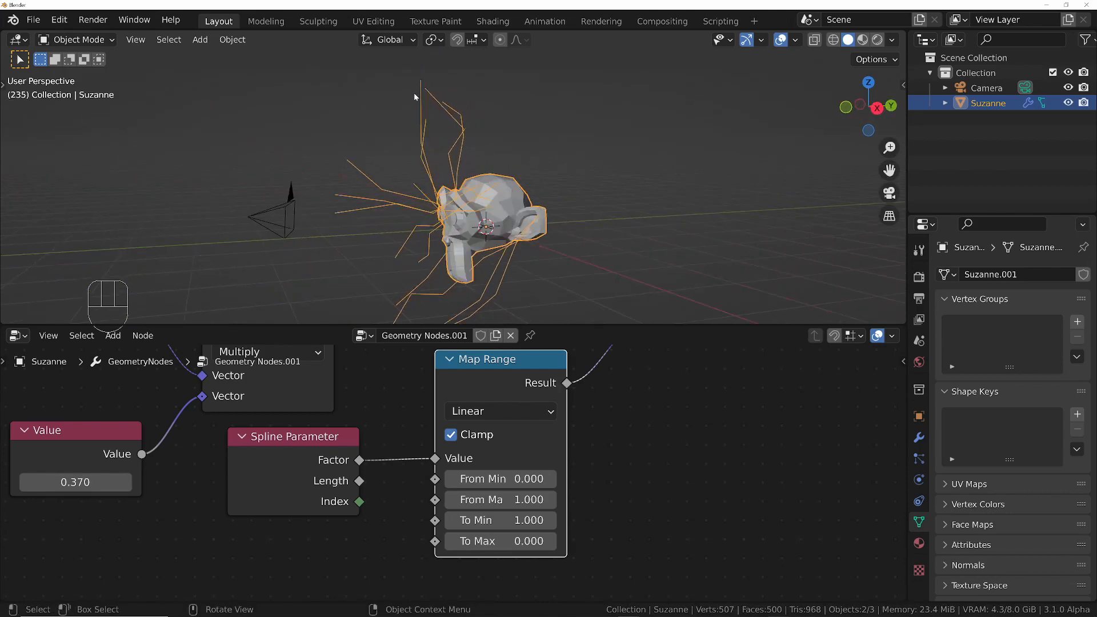
middle_click_drag(473, 207, 450, 206)
scroll(277, 450, "down", 6)
middle_click_drag(277, 451, 455, 468)
middle_click_drag(387, 415, 458, 476)
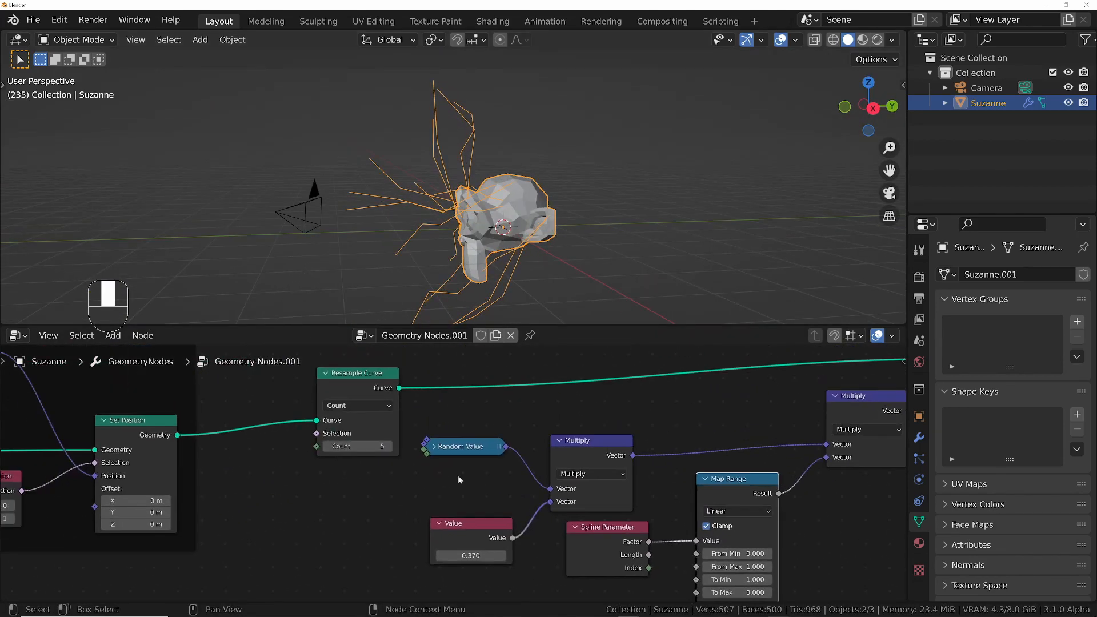
scroll(358, 457, "up", 5)
mouse_move(359, 439)
left_mouse_down("shift")
mouse_move(400, 439)
mouse_move(351, 439)
mouse_move(374, 438)
left_mouse_up("shift")
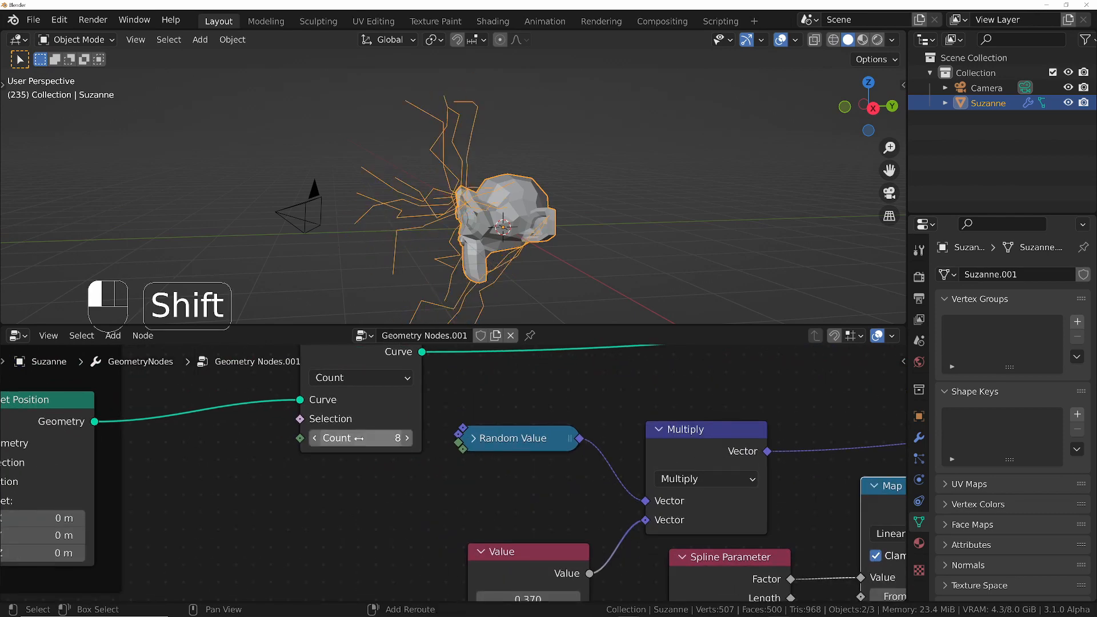
middle_click_drag(503, 171, 594, 163)
scroll(469, 200, "down", 4)
scroll(490, 207, "up", 5)
middle_click_drag(492, 206, 408, 220)
scroll(455, 214, "up", 4)
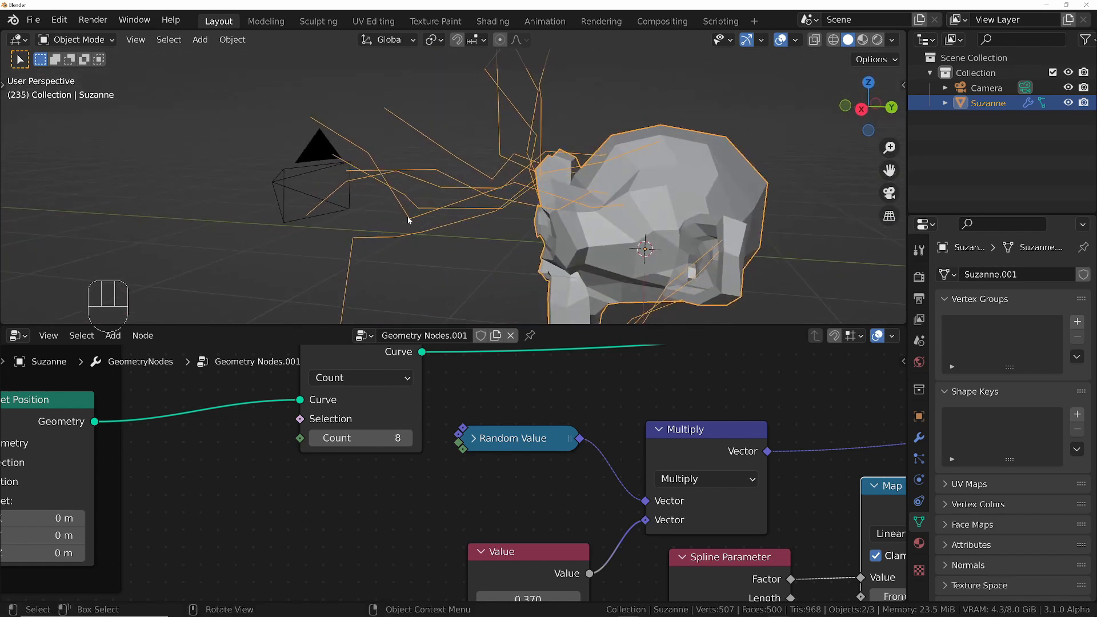
Combine the nodes from Resample Curve through the final Set Position into a node group.
middle_click_drag(646, 382, 629, 538, "ctrl")
middle_click_drag(628, 537, 412, 515)
scroll(413, 515, "down", 4)
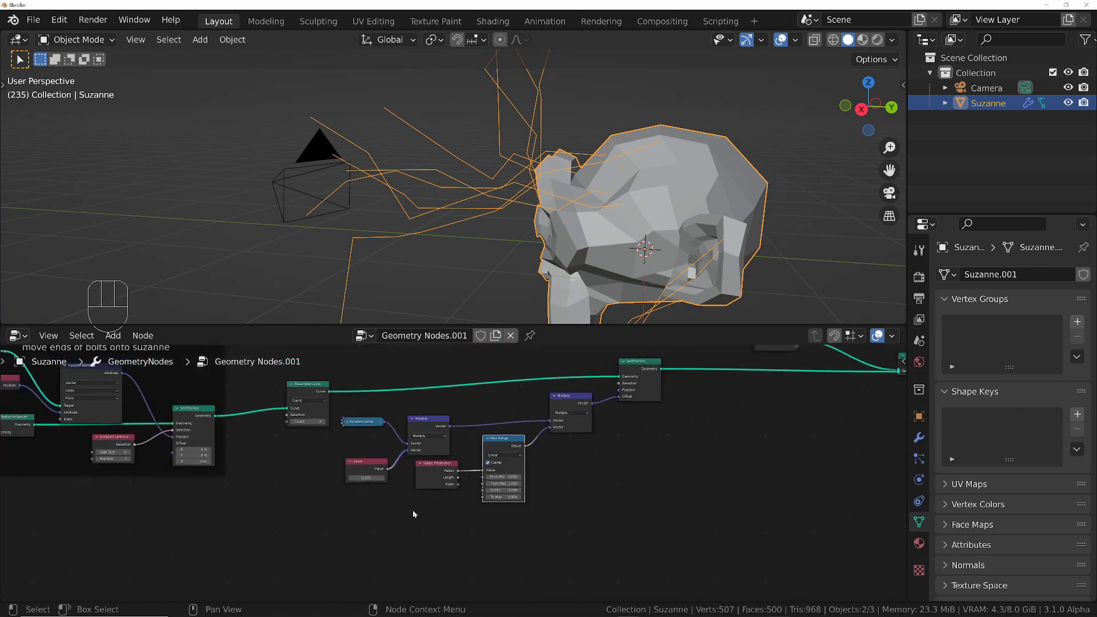
left_click_drag(346, 522, 678, 357)
scroll(398, 383, "up", 1)
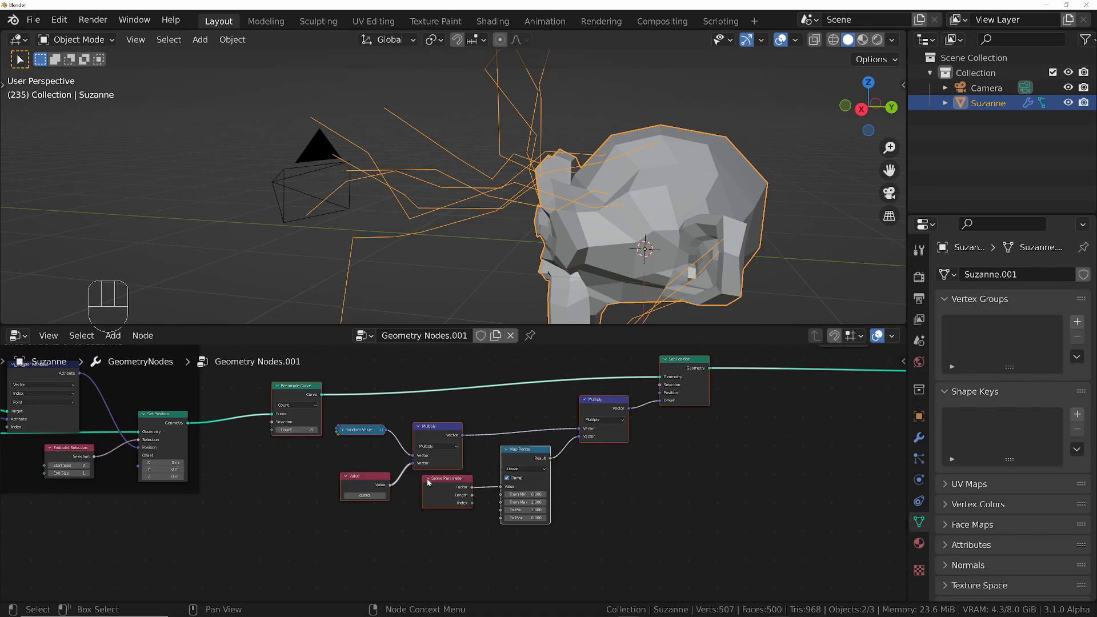
key("ctrl+g")
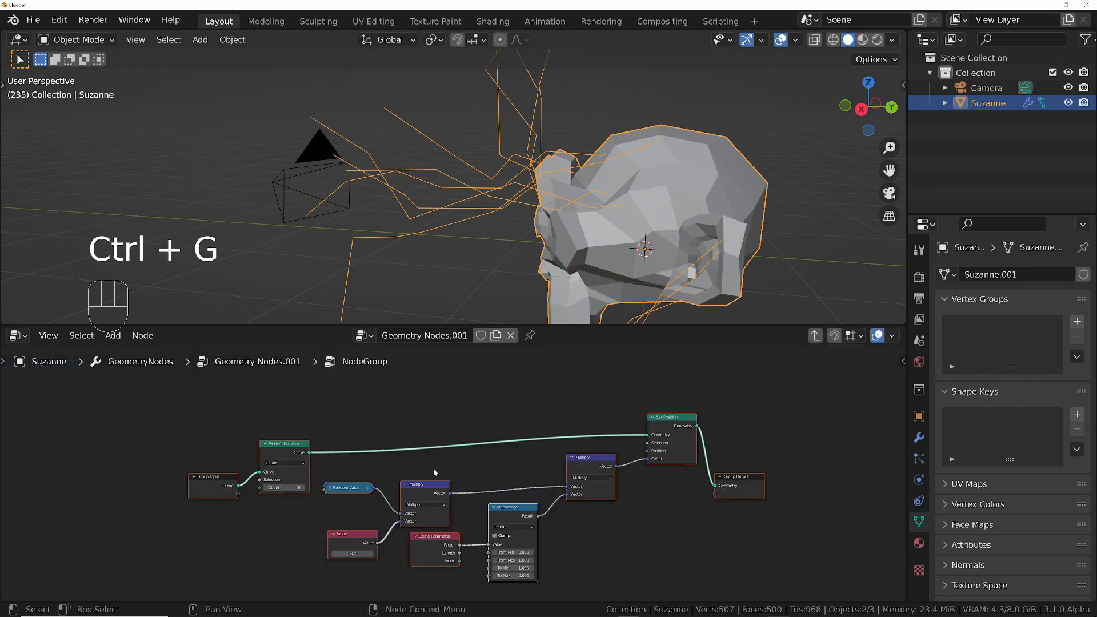
Expose the Resample Curve's Count as an input of the node group.
scroll(249, 493, "up", 5)
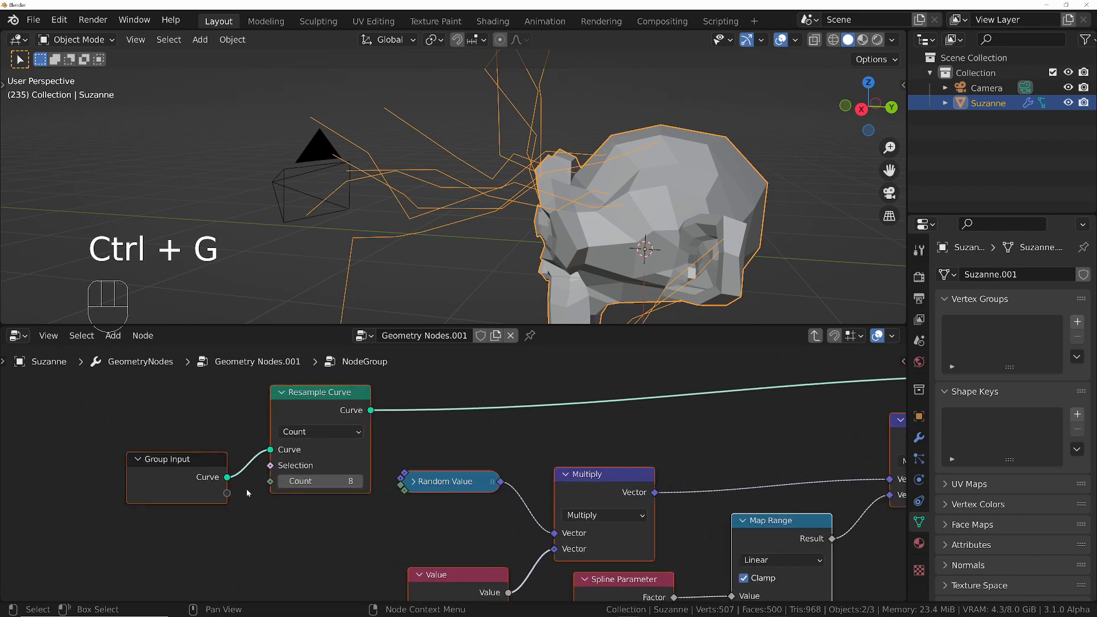
middle_click_drag(349, 467, 428, 511)
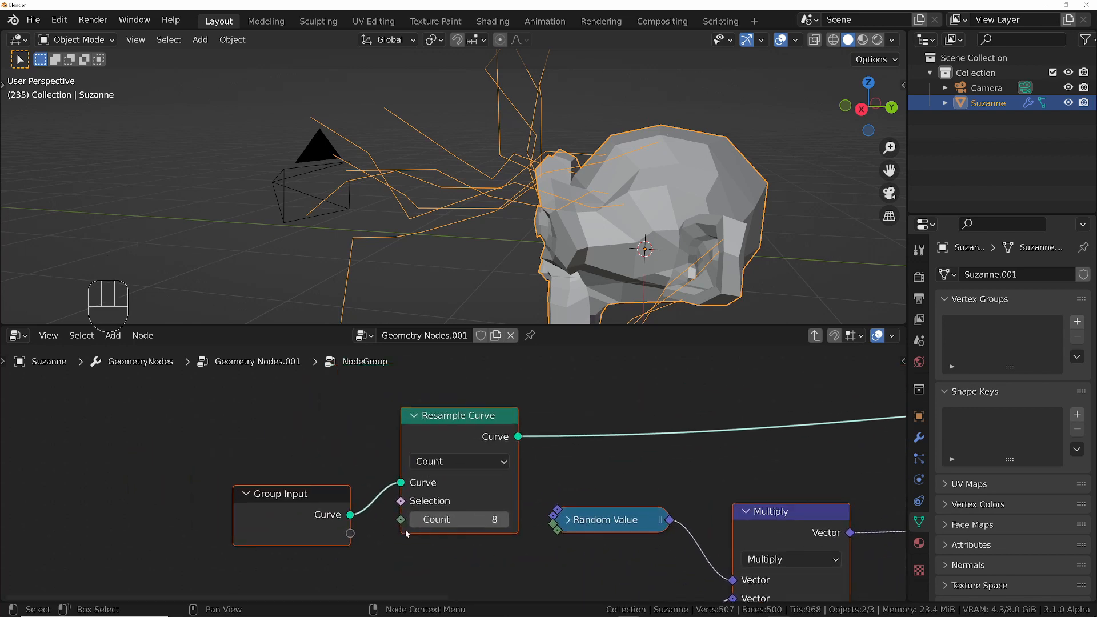
left_click_drag(402, 520, 358, 538)
middle_click_drag(607, 560, 433, 481)
scroll(434, 480, "down", 8)
middle_click_drag(688, 541, 665, 527)
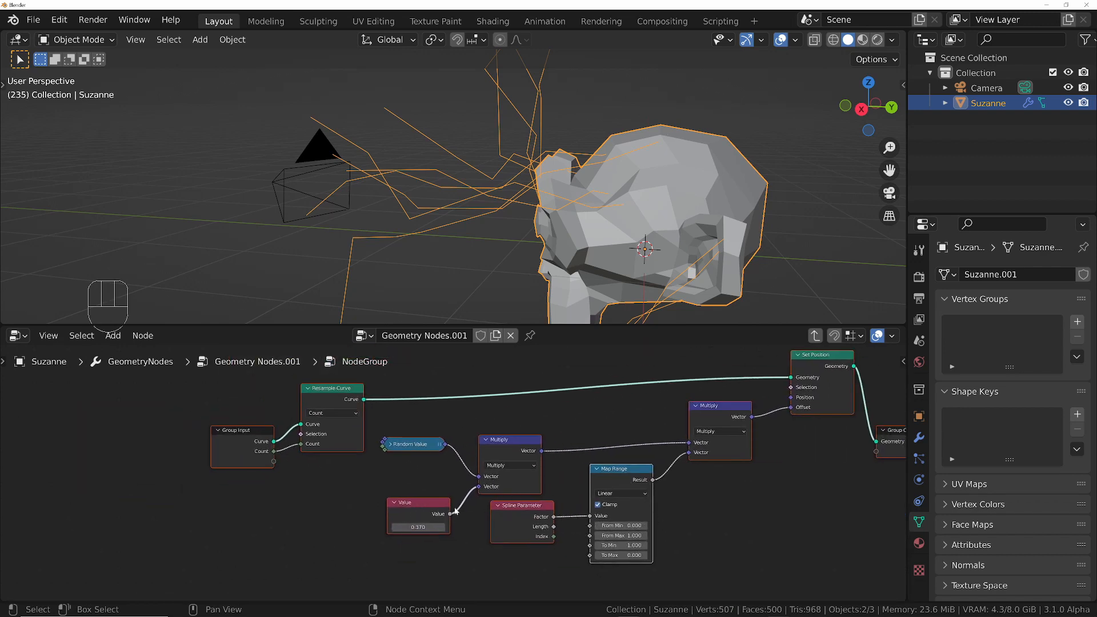
Leave the node group, move its node closer to the preceding Set Position and rename it "make lightening".
key("Tab")
middle_click_drag(431, 426, 401, 461)
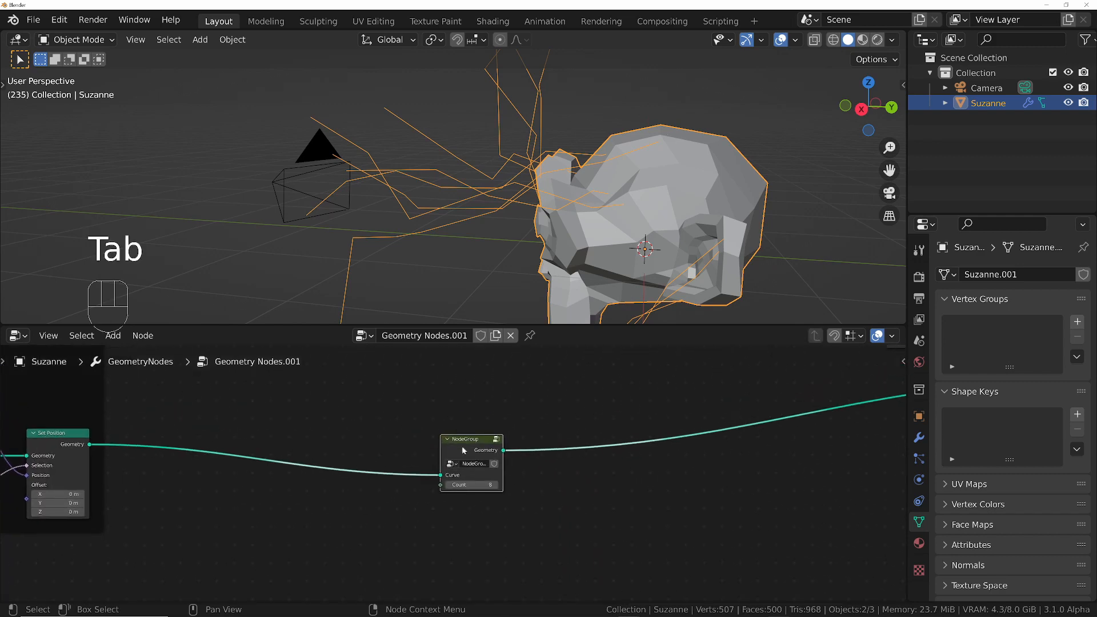
left_click_drag(460, 442, 419, 451)
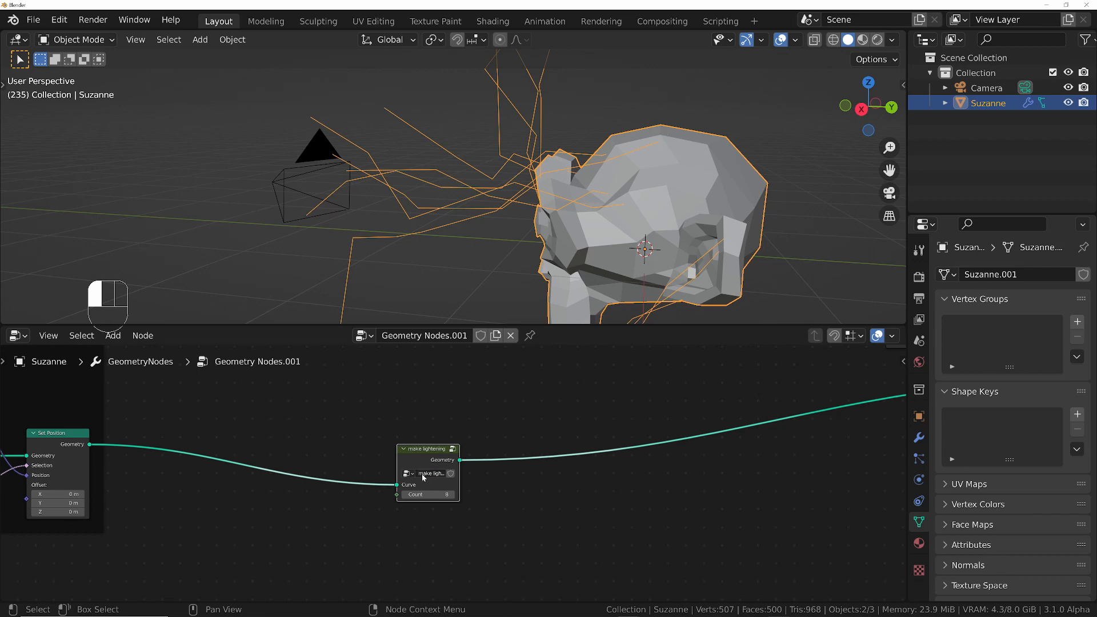
Insert a duplicate of the make lightening node after the original and set the duplicate's Count to 9.
middle_click_drag(422, 474, 238, 455)
left_click(240, 454)
key("shift+d")
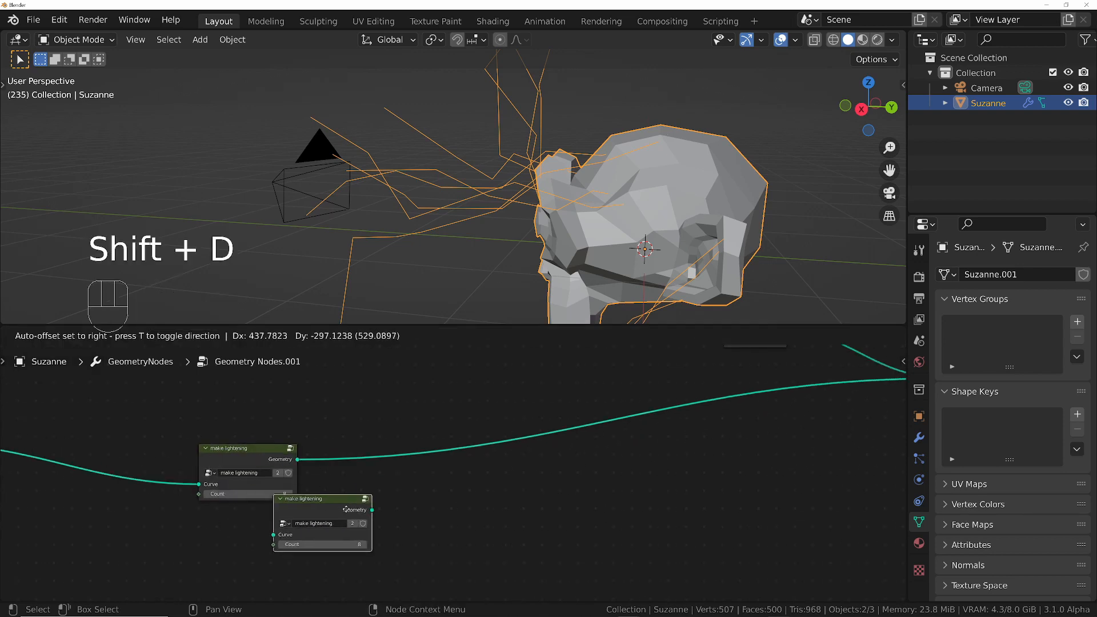
left_click(472, 437)
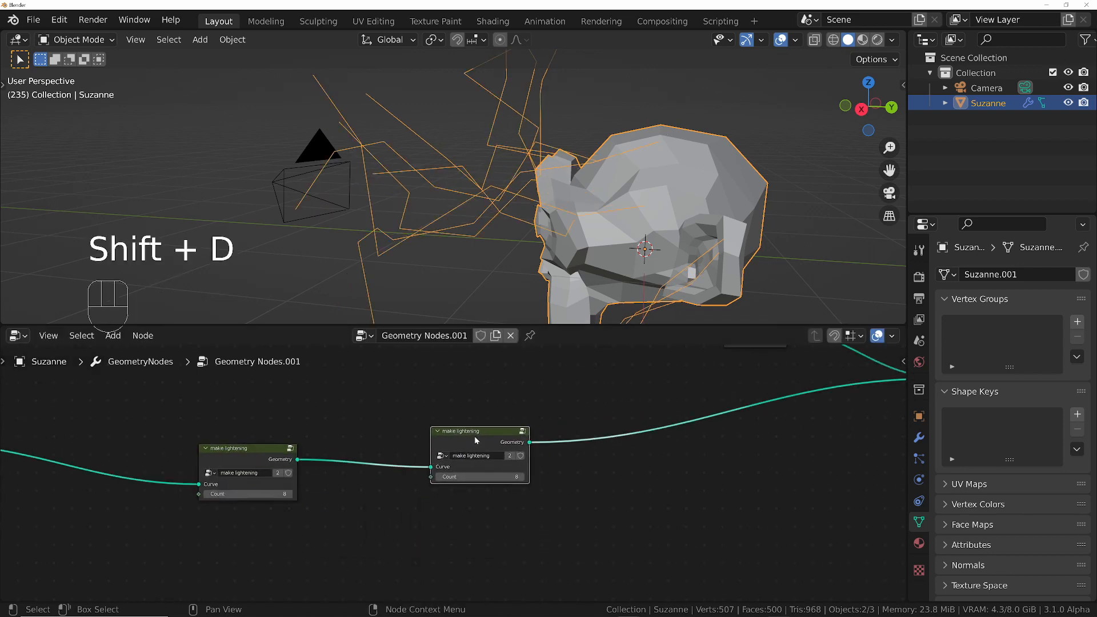
scroll(462, 475, "up", 5)
mouse_move(467, 478)
left_mouse_down("shift")
mouse_move(549, 478)
mouse_move(475, 479)
left_mouse_up("shift")
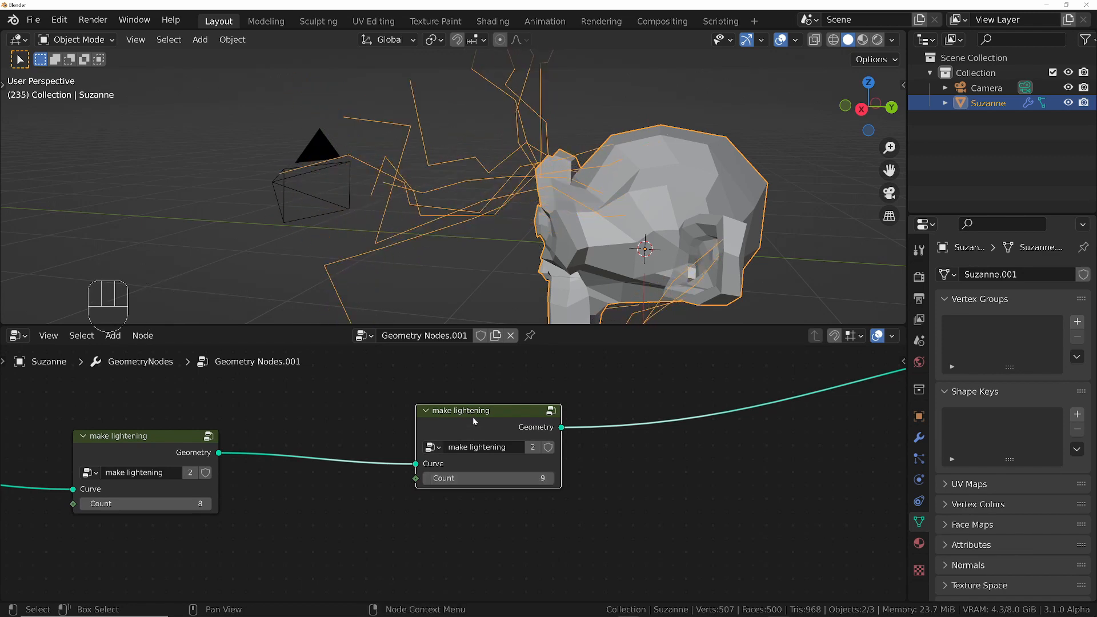
Inside the make lightening group, delete the Value node and expose the first Multiply's second vector as a group input.
key("Tab")
scroll(514, 503, "up", 3)
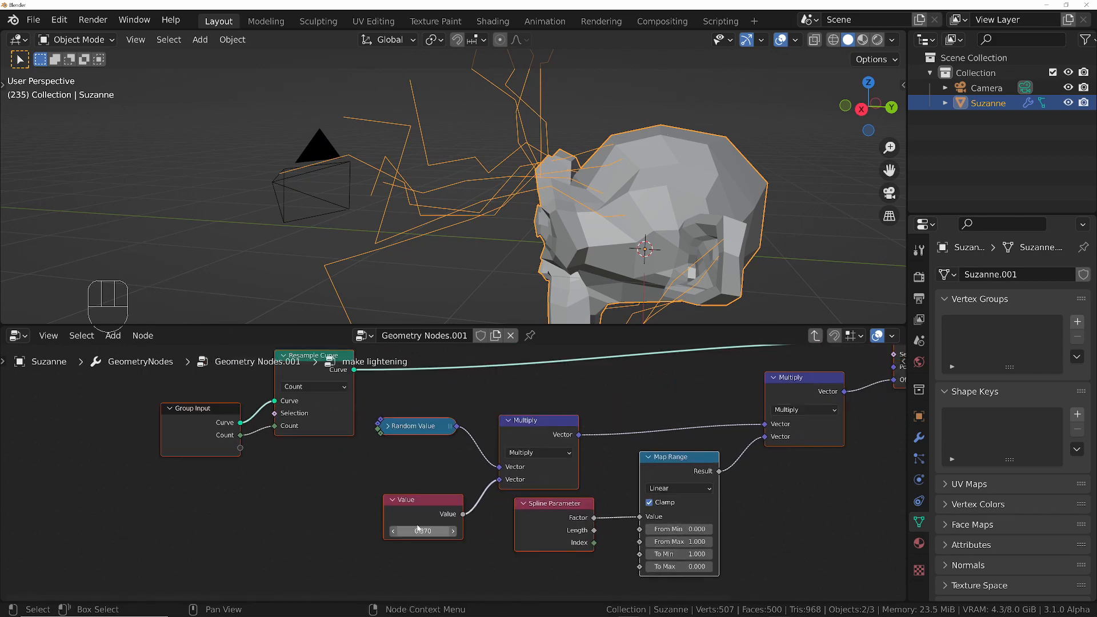
left_click_drag(413, 503, 383, 506)
left_click(409, 480)
key("x")
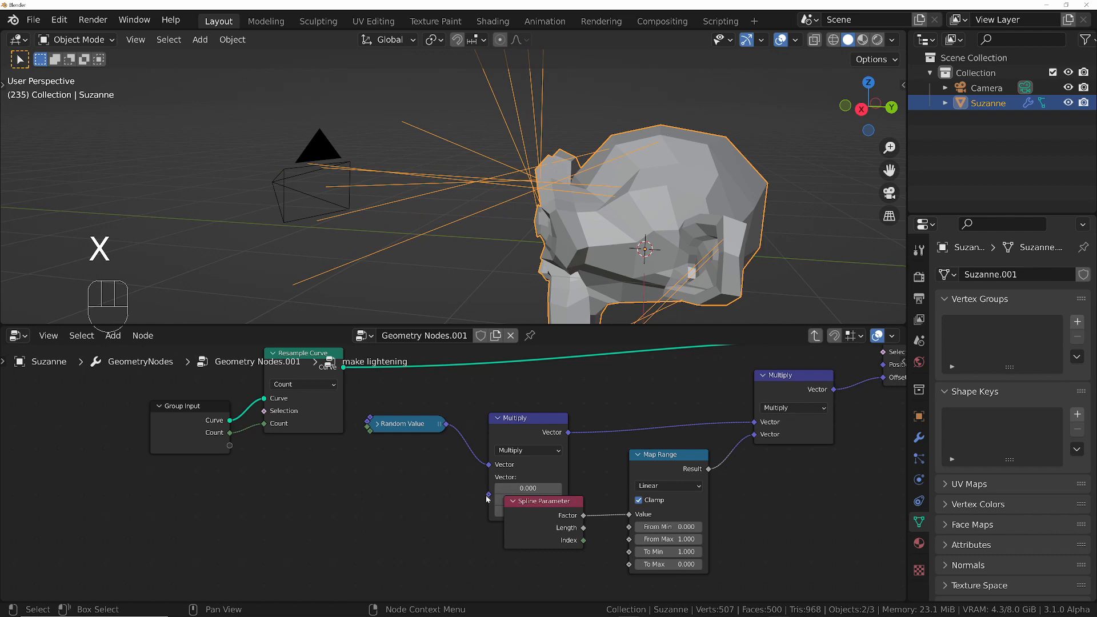
left_click_drag(489, 495, 450, 496)
left_click_drag(257, 451, 252, 448)
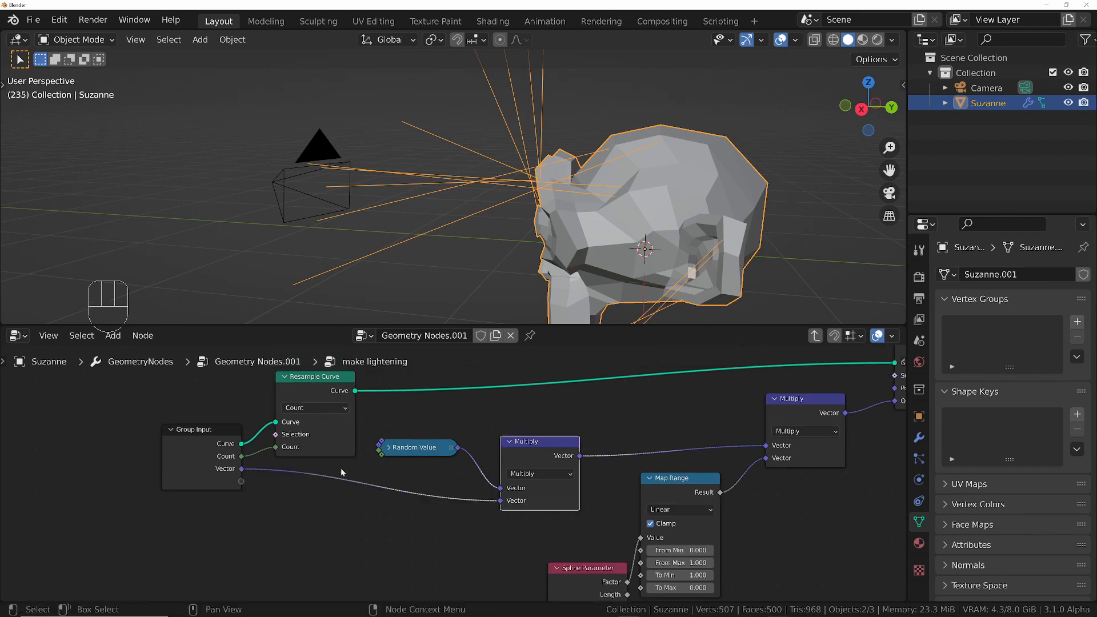
Change the group's new Vector input to type Float, rename it "scale", and leave the group.
key("n")
left_click(898, 467)
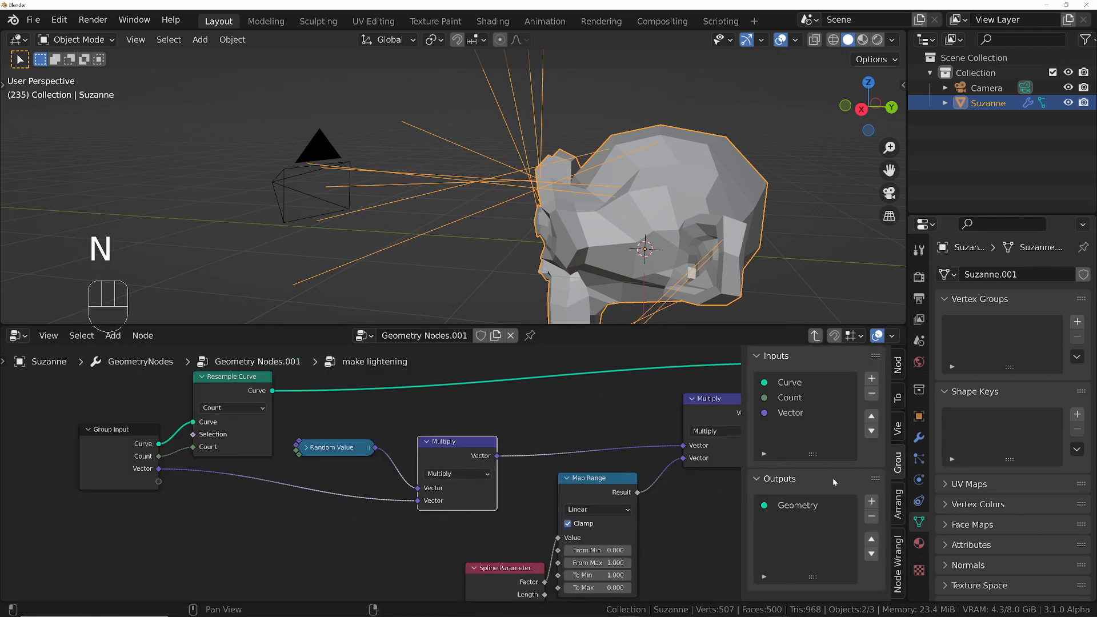
left_click(798, 412)
scroll(812, 423, "down", 3)
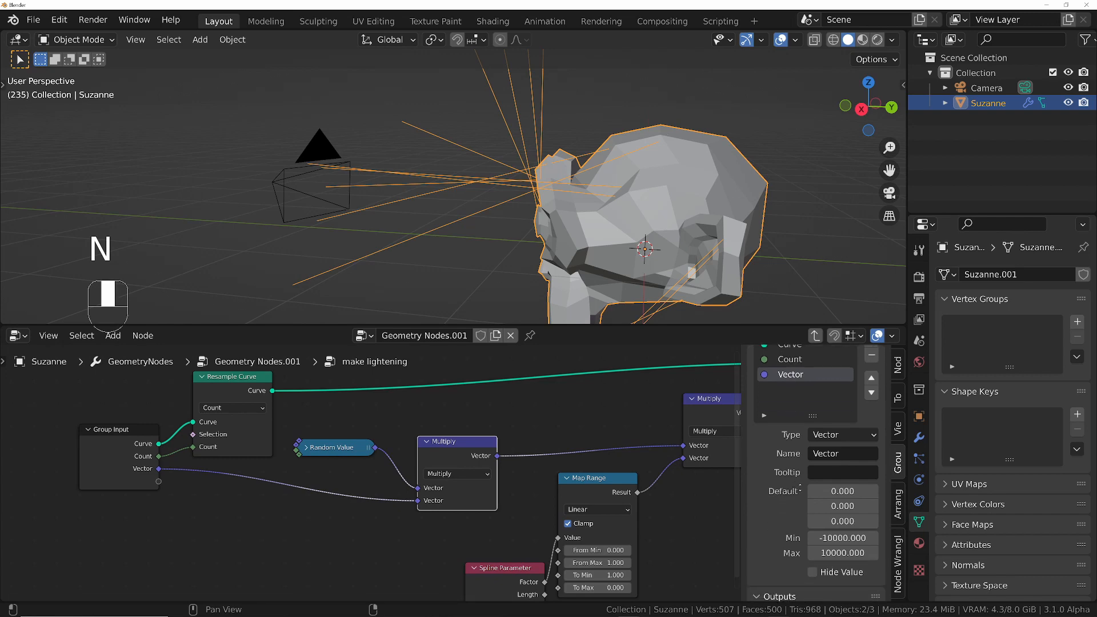
left_click(826, 429)
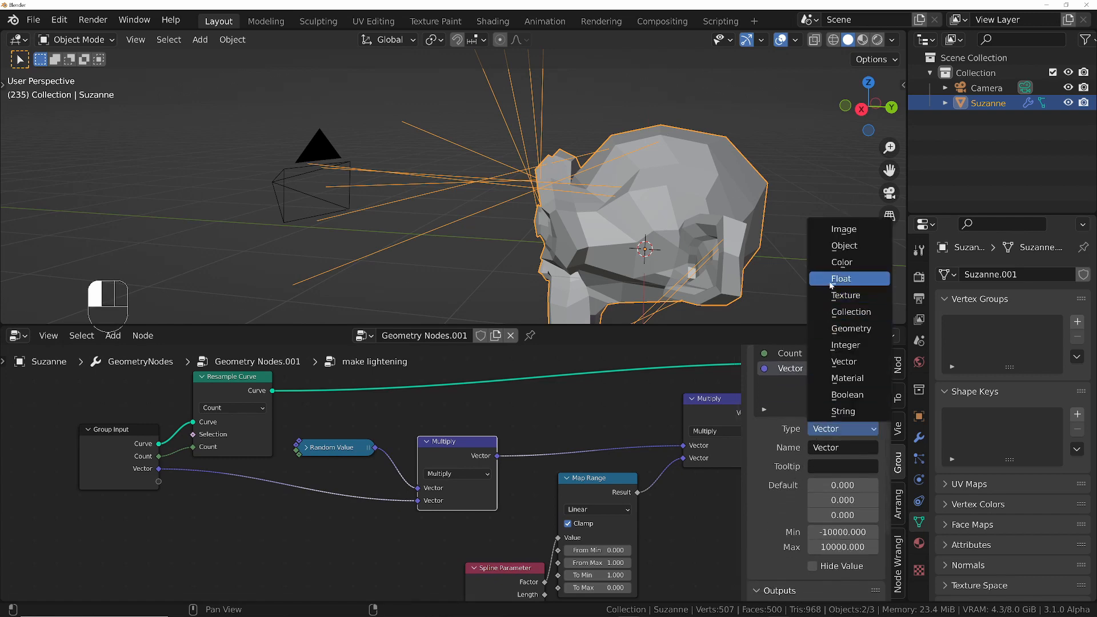
left_click(850, 279)
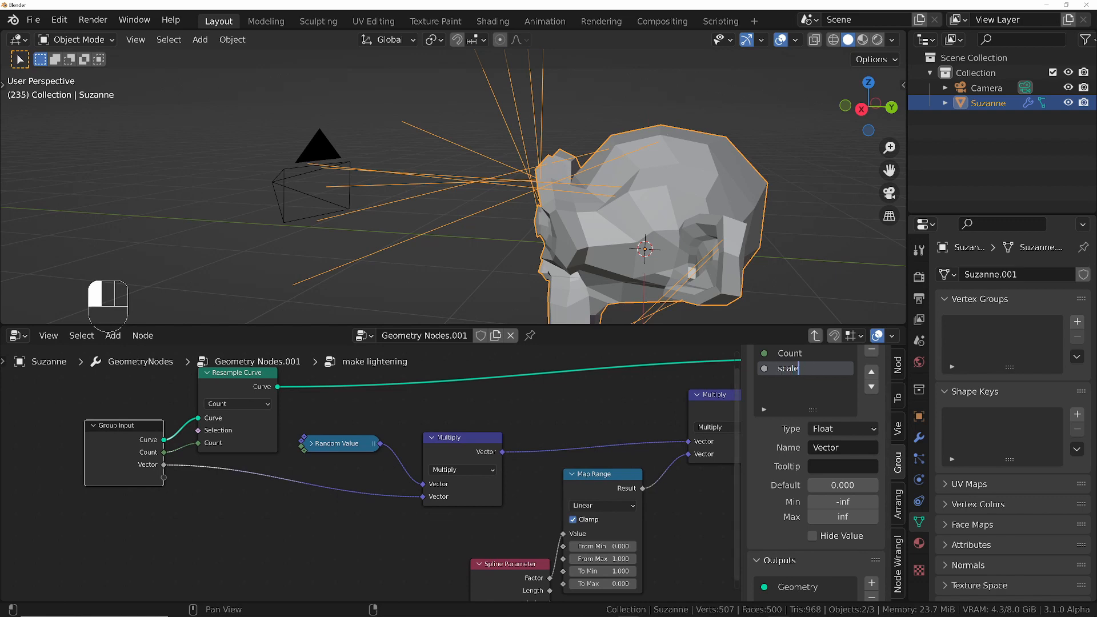
key("Tab")
Set the first make lightening node's scale to 0.380, and the second's Count to 113 and scale to 0.070.
middle_click_drag(332, 446, 400, 478)
scroll(497, 506, "up", 2)
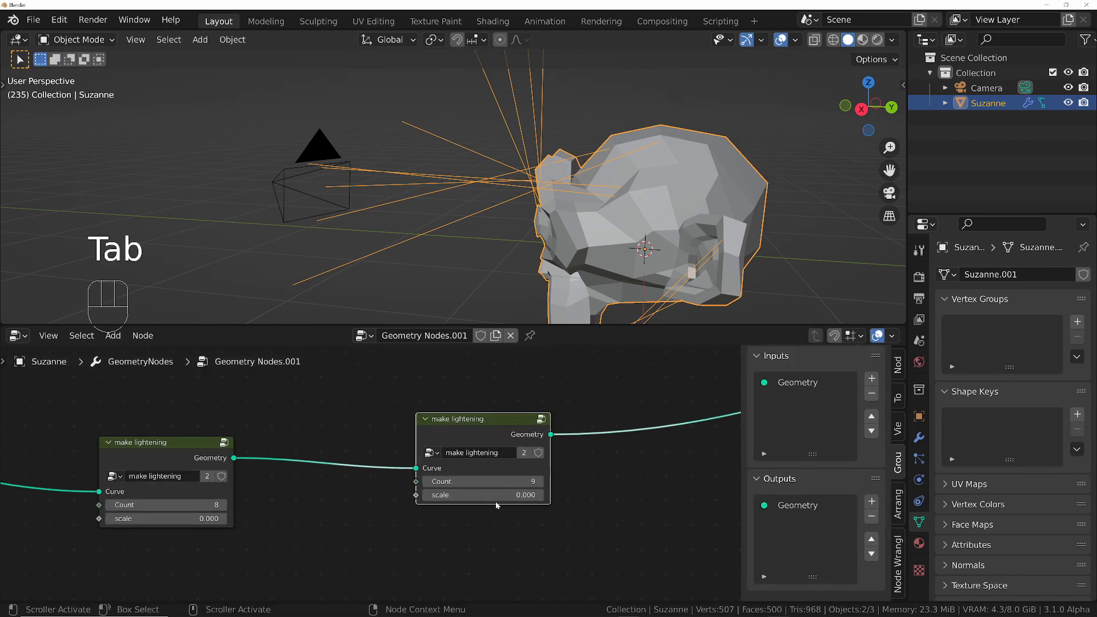
left_click_drag(172, 518, 194, 518, "shift")
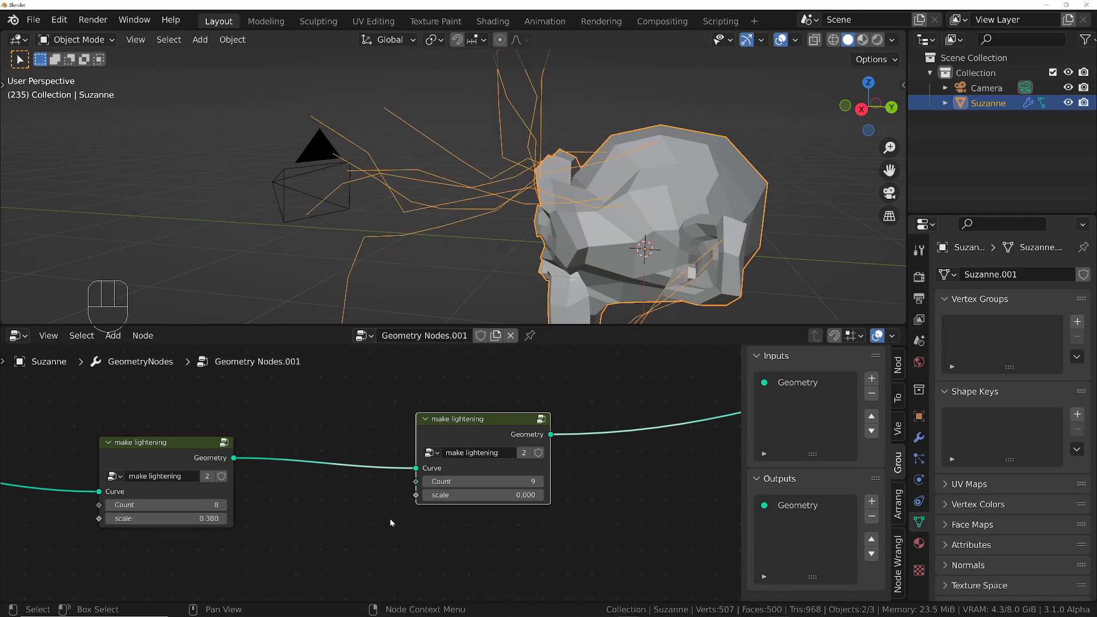
mouse_move(476, 490)
left_mouse_down("shift")
mouse_move(485, 490)
mouse_move(470, 482)
mouse_move(520, 482)
mouse_move(458, 495)
left_mouse_up("shift")
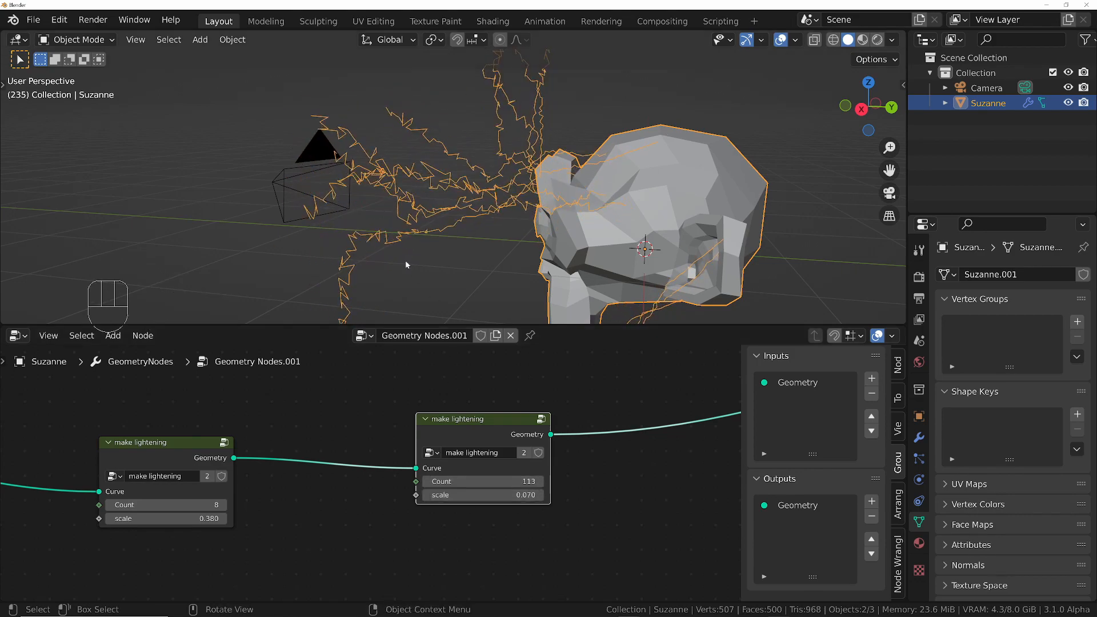
Set the second make lightening node's Count to 49 and the first one's scale to 0.560.
scroll(381, 249, "up", 3)
middle_click_drag(381, 249, 478, 272)
left_click_drag(486, 481, 458, 481, "shift")
left_click_drag(162, 505, 161, 504, "shift")
left_click_drag(161, 518, 176, 519, "shift")
mouse_move(590, 230)
middle_mouse_down()
mouse_move(664, 193)
mouse_move(592, 226)
middle_mouse_up()
Play the lightning animation briefly and view the scene through the camera.
key("space")
key("space")
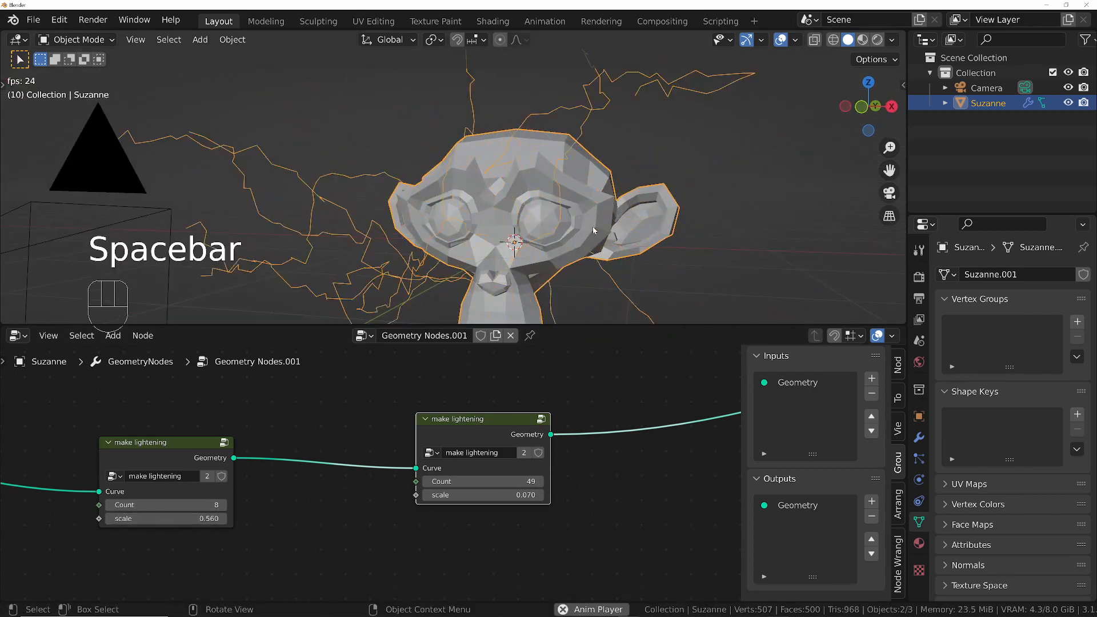
key("KP_0")
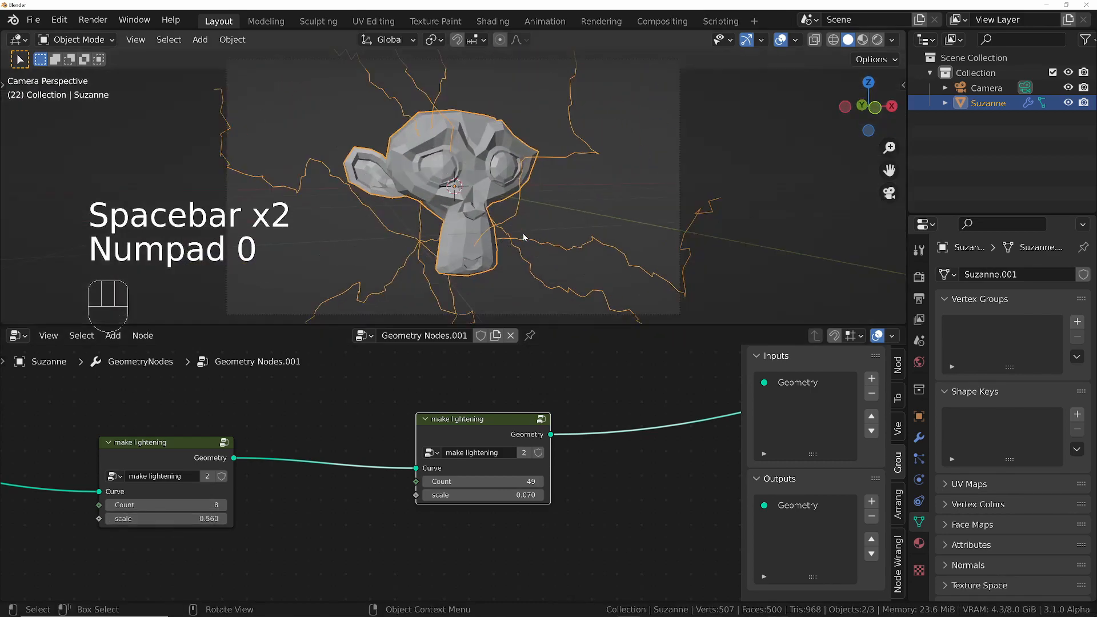
Play the lightning animation and review the nodes in the "create bolts" frame.
key("space")
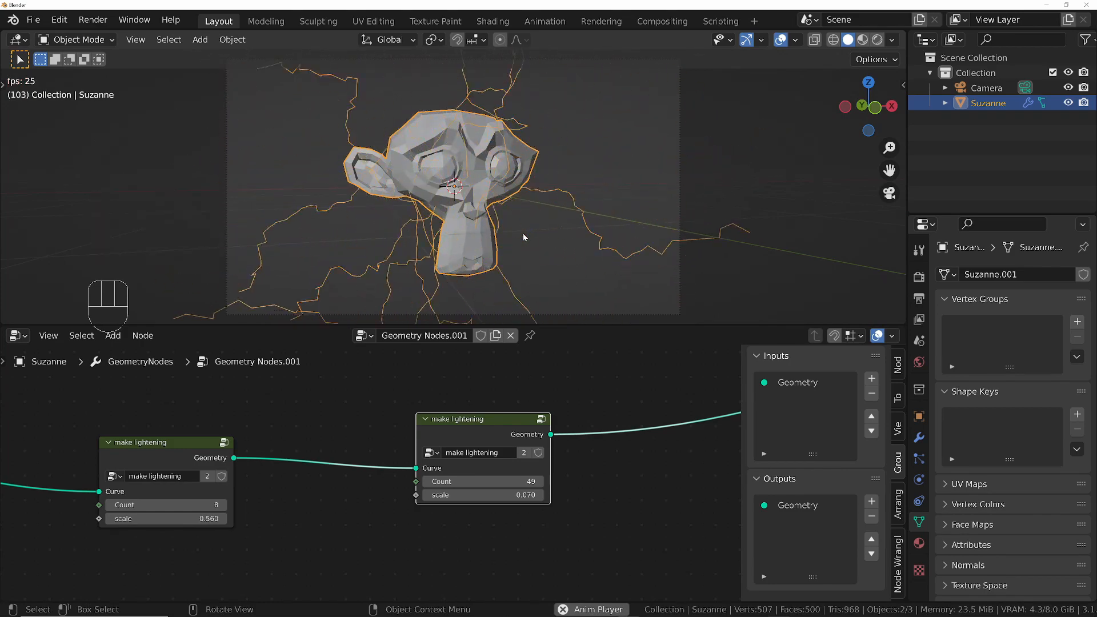
scroll(225, 417, "down", 6)
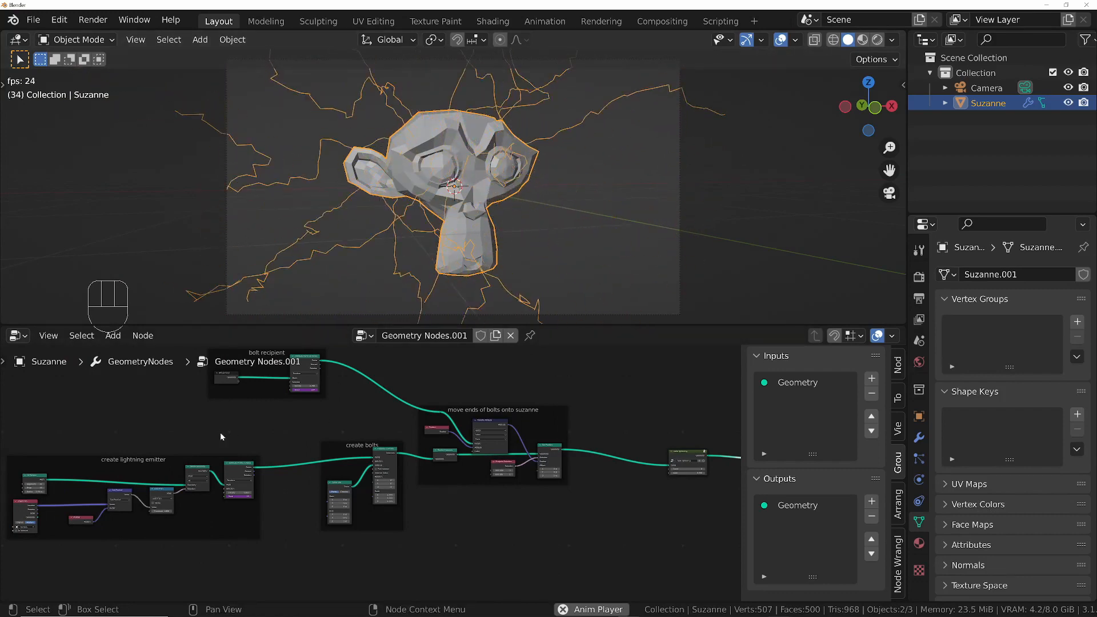
middle_click_drag(241, 457, 419, 448)
scroll(461, 497, "up", 2)
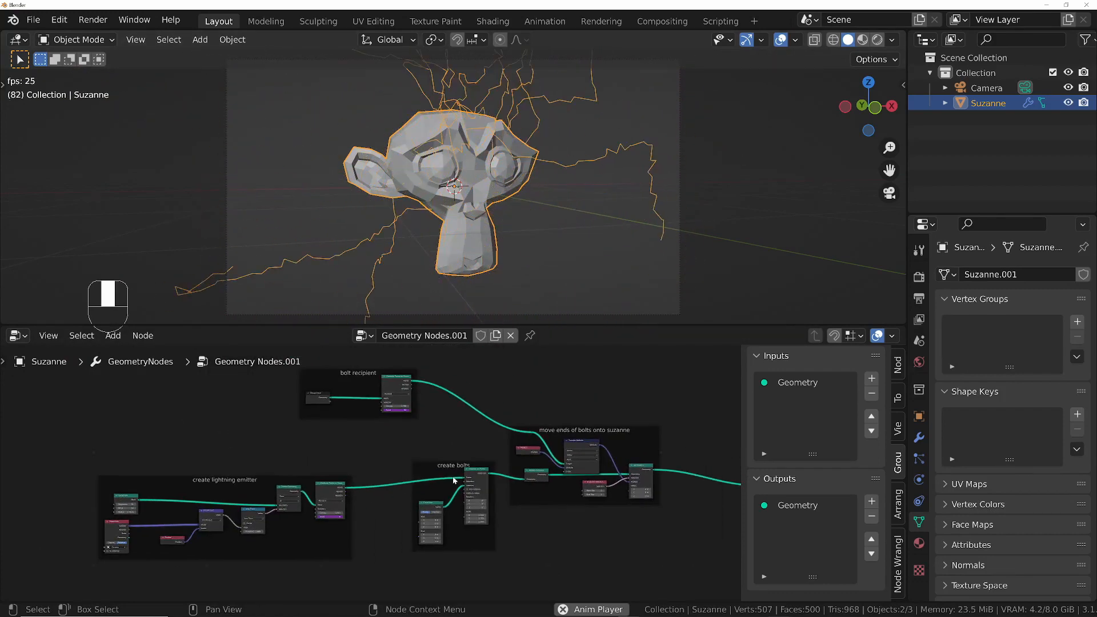
scroll(460, 503, "up", 1)
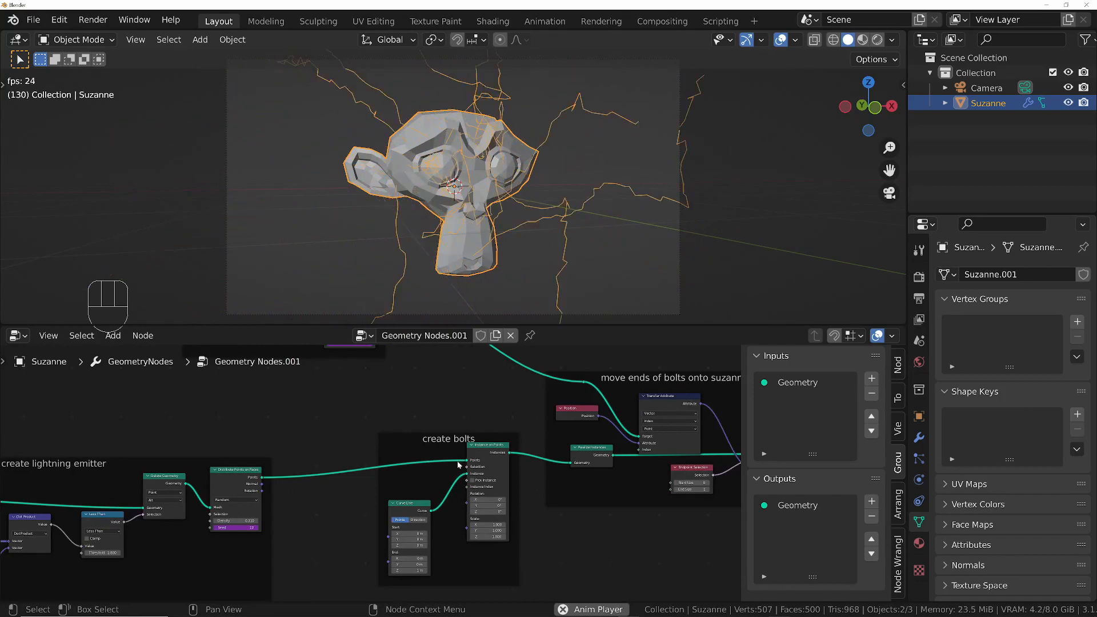
scroll(458, 467, "up", 2)
middle_click_drag(434, 493, 420, 461)
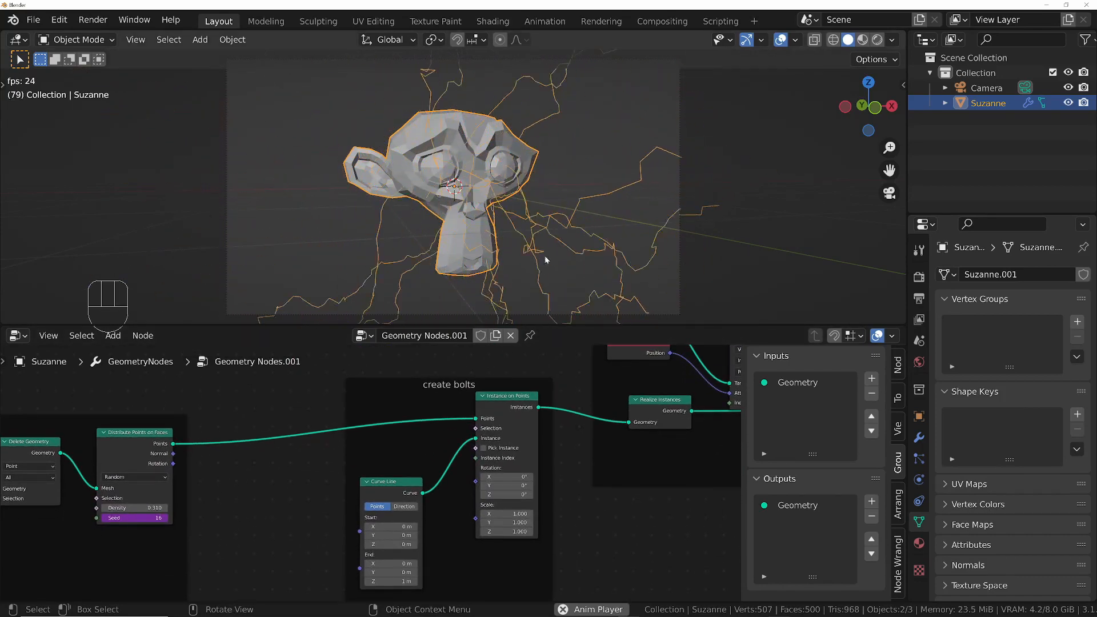
middle_click_drag(337, 521, 366, 463)
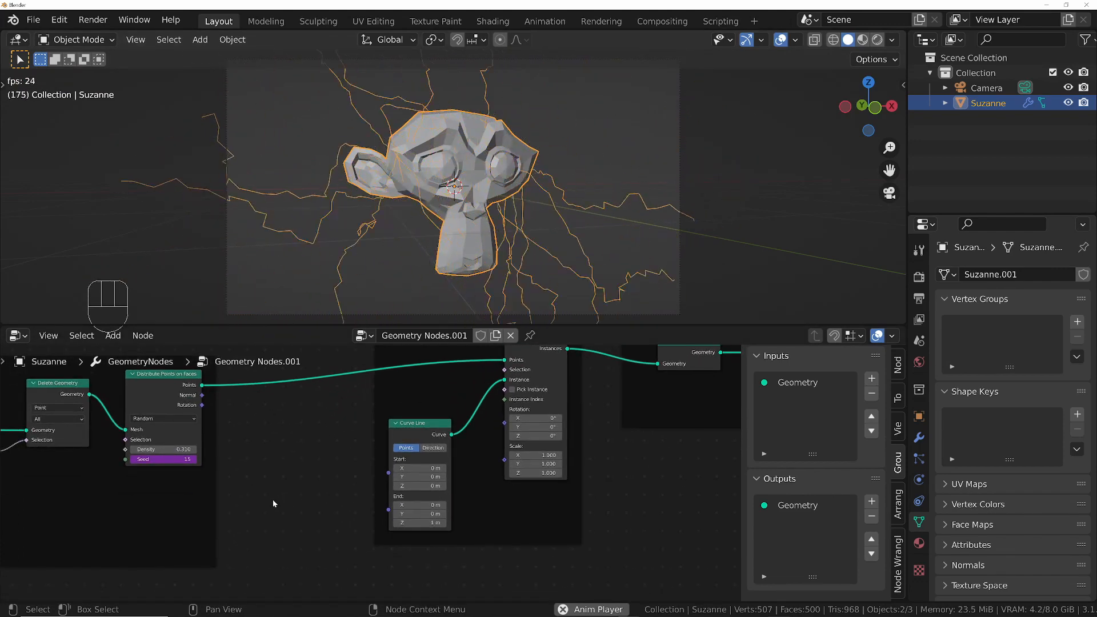
Add a Random Value node to the "create bolts" frame beside Curve Line and set its data type to Boolean.
key("shift+a")
type("random")
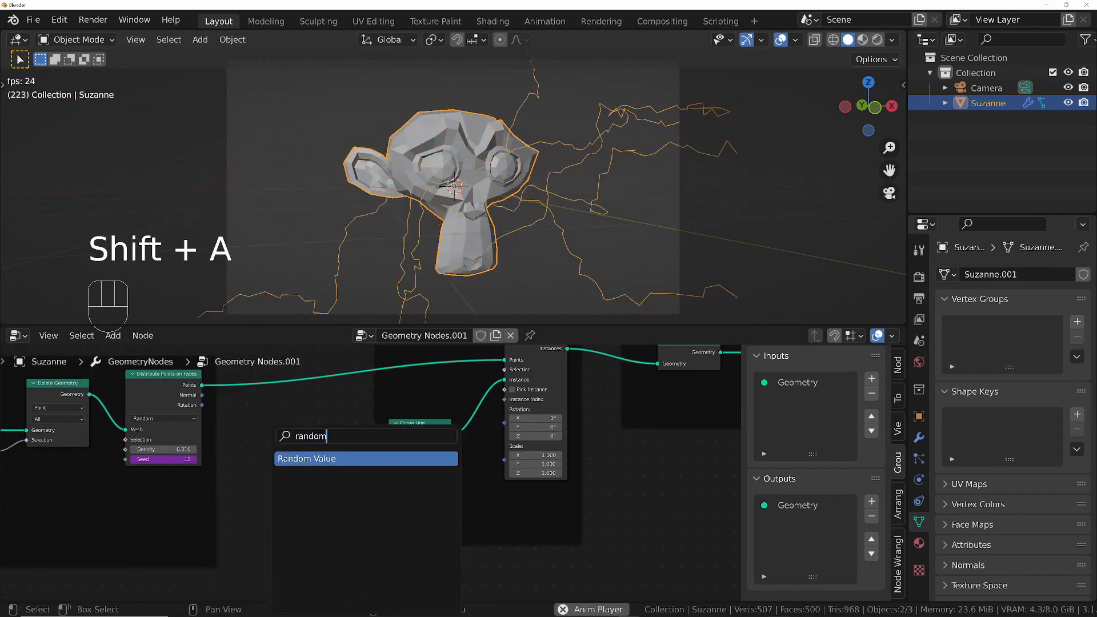
key("Return")
left_click(373, 412)
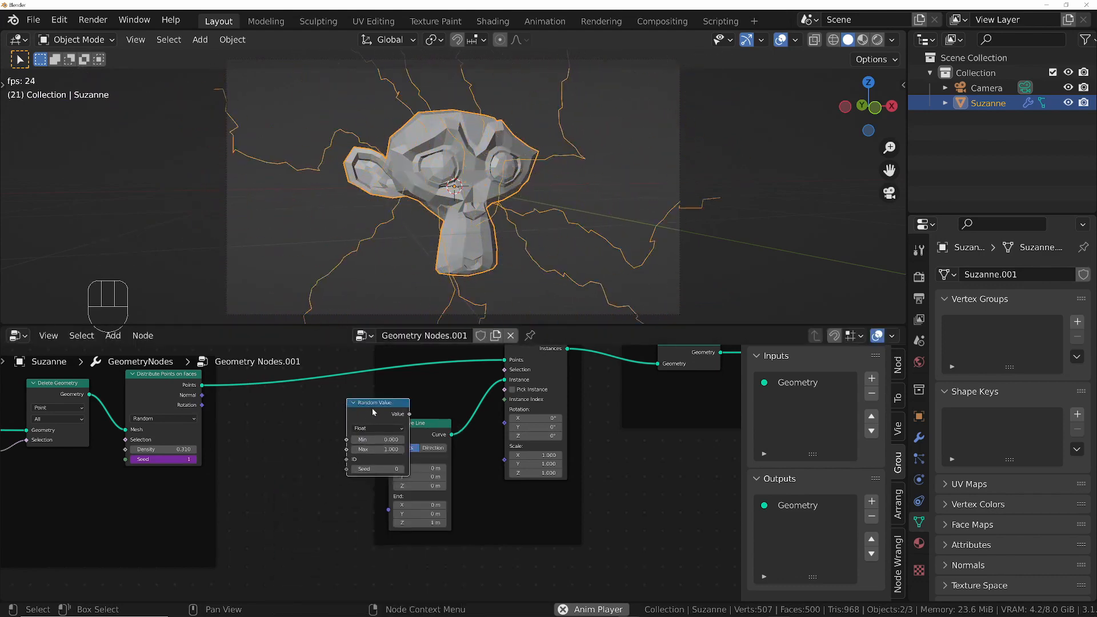
left_click_drag(378, 402, 343, 415)
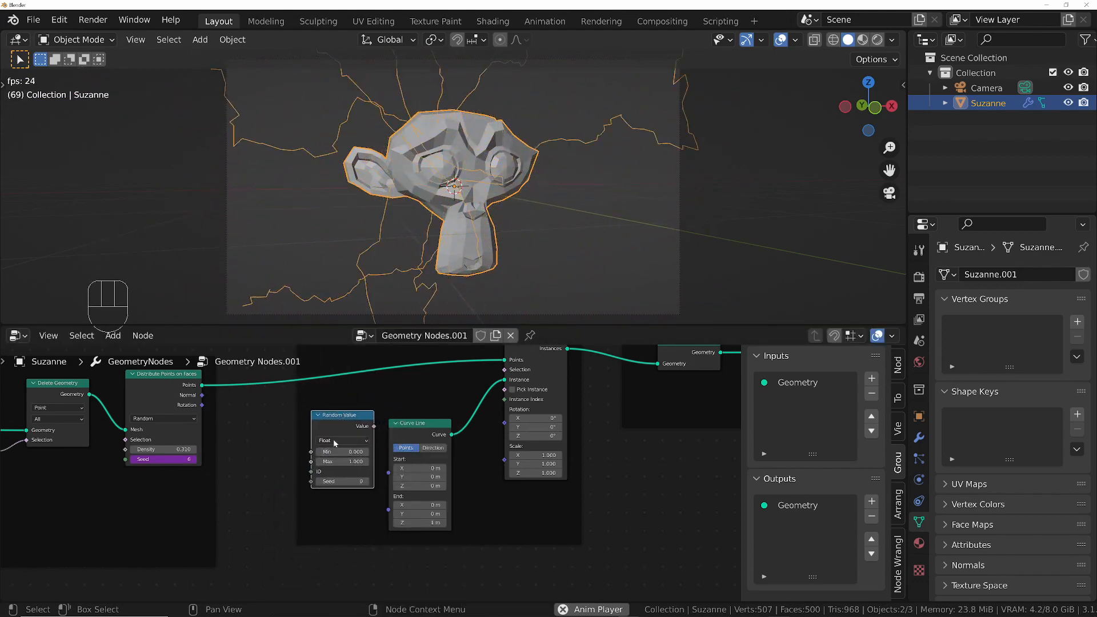
left_click(335, 441)
left_click(331, 478)
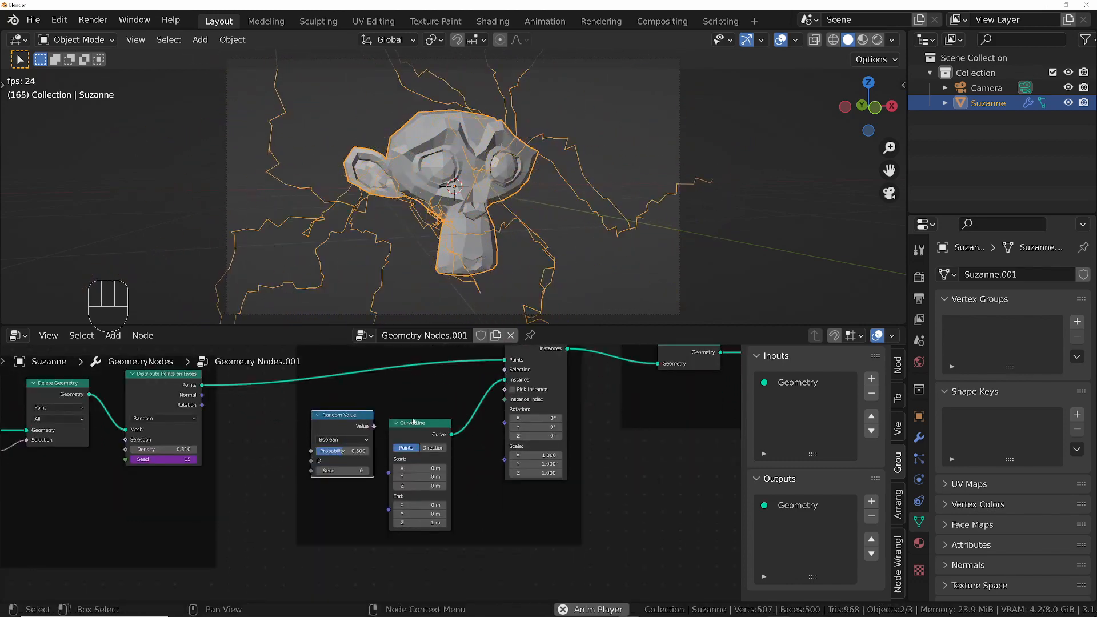
Connect the Random Value output to the Selection of Instance on Points and set its Probability to about 0.437.
middle_click_drag(414, 421, 386, 492)
left_click_drag(346, 496, 478, 440)
left_click_drag(312, 516, 306, 516)
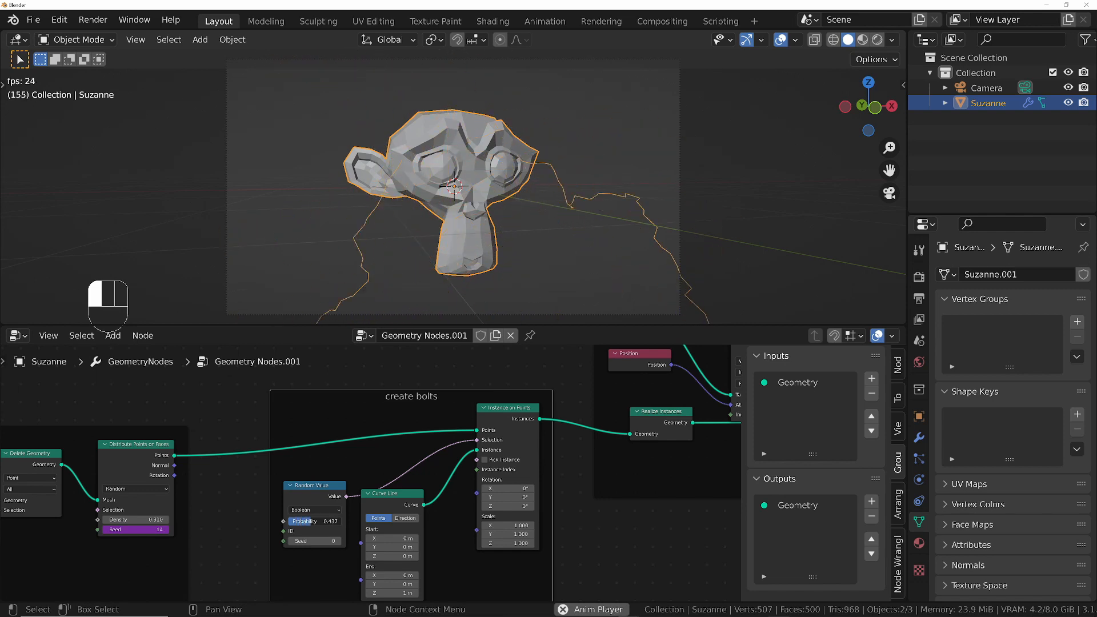
left_click_drag(315, 540, 328, 522)
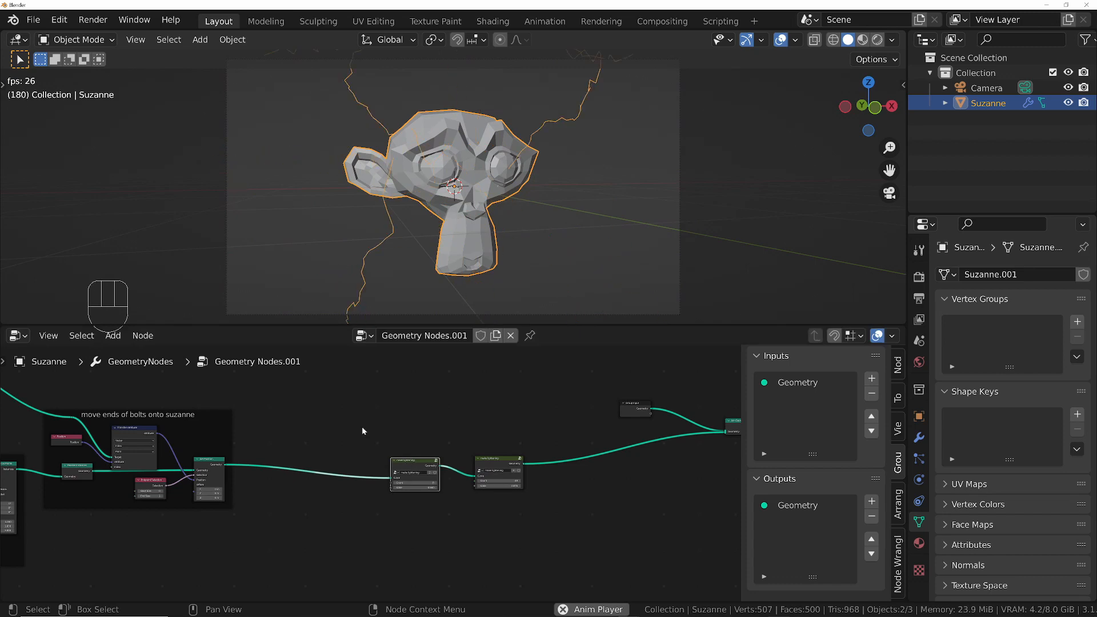
Put both make lightening nodes in a new frame labelled "make look like lightening".
left_click_drag(362, 431, 558, 527)
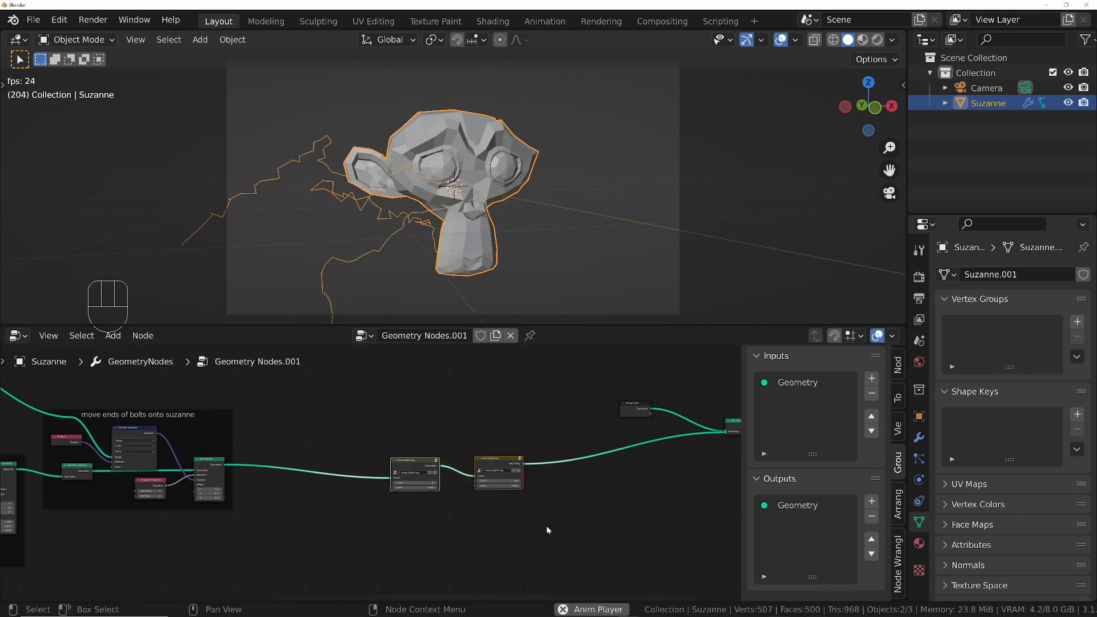
key("shift+p")
left_click(898, 364)
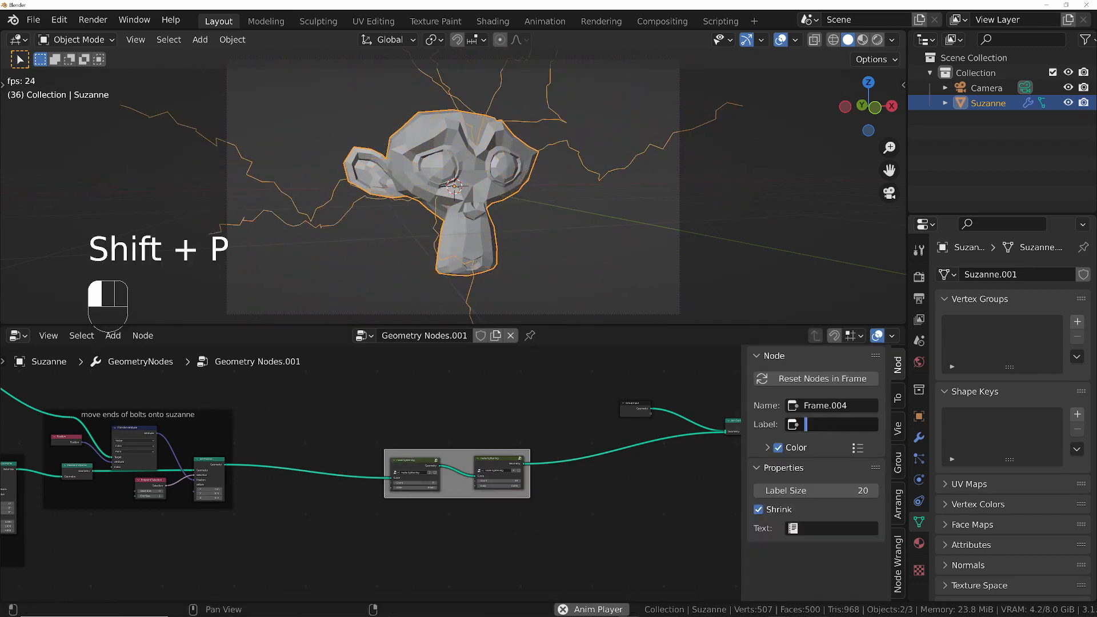
left_click(837, 424)
type("make loo")
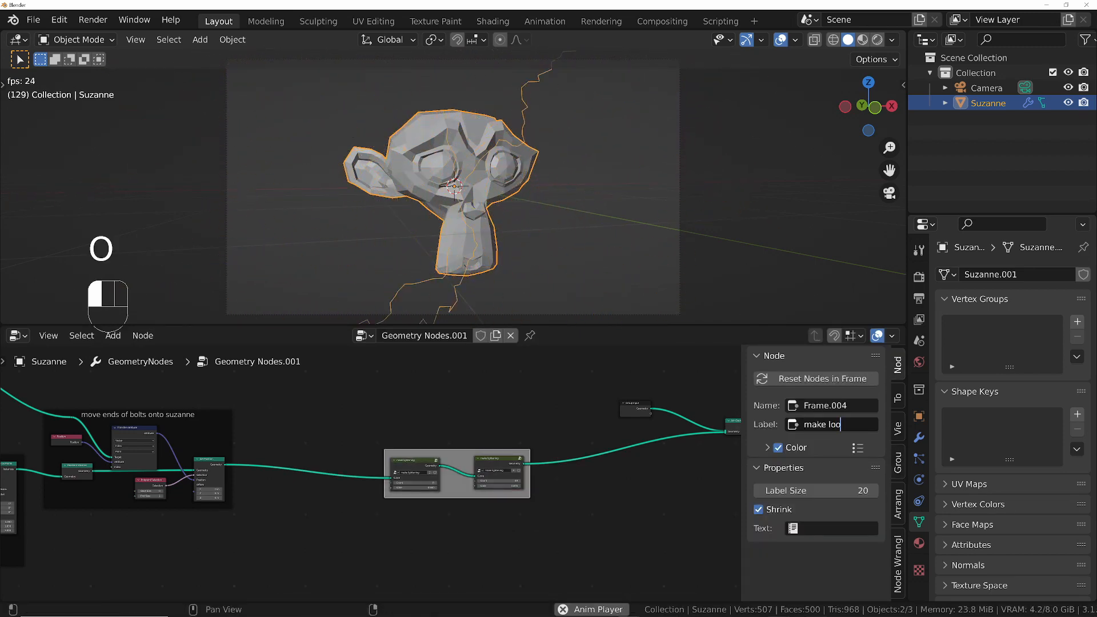
type("k like ligh")
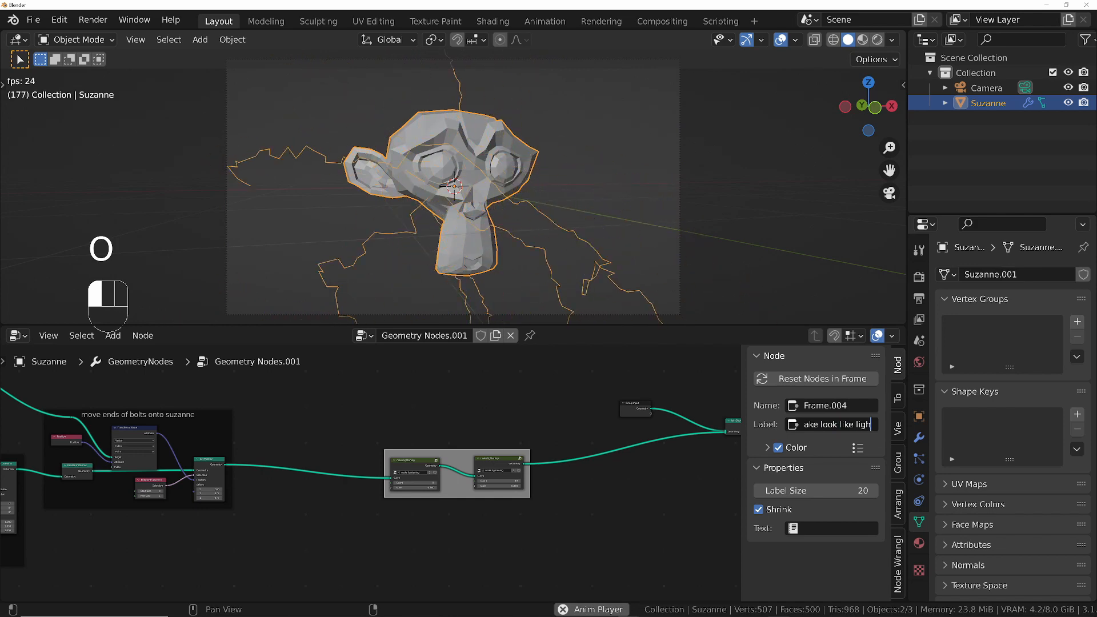
type("tening")
key("Return")
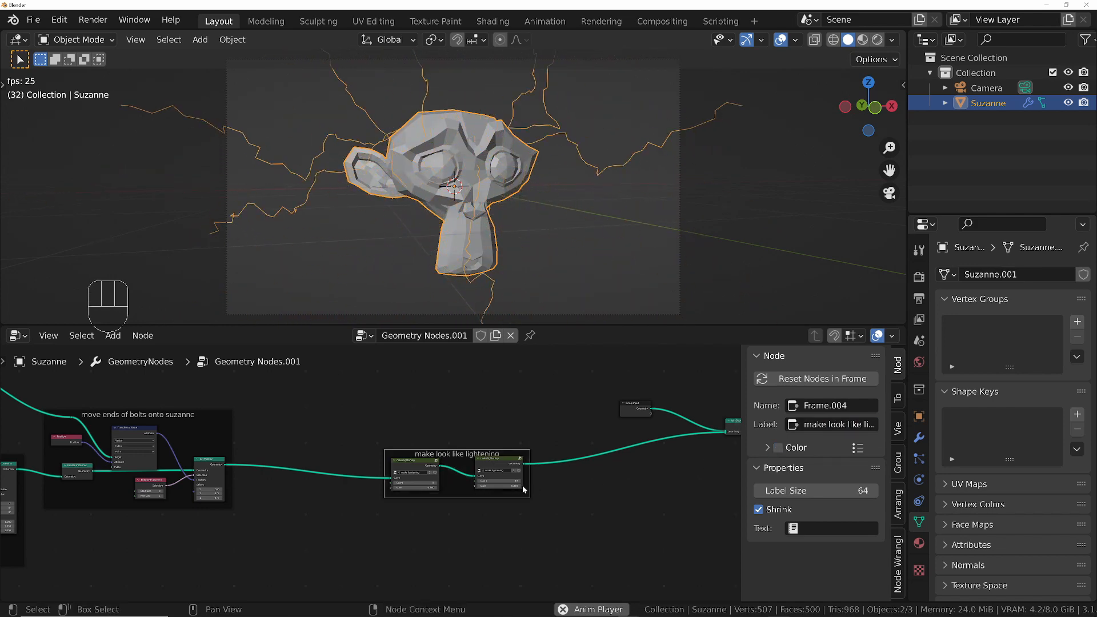
Move the "make look like lightening" frame closer to the "move ends of bolts onto suzanne" frame.
middle_click_drag(465, 488, 461, 487)
key("g")
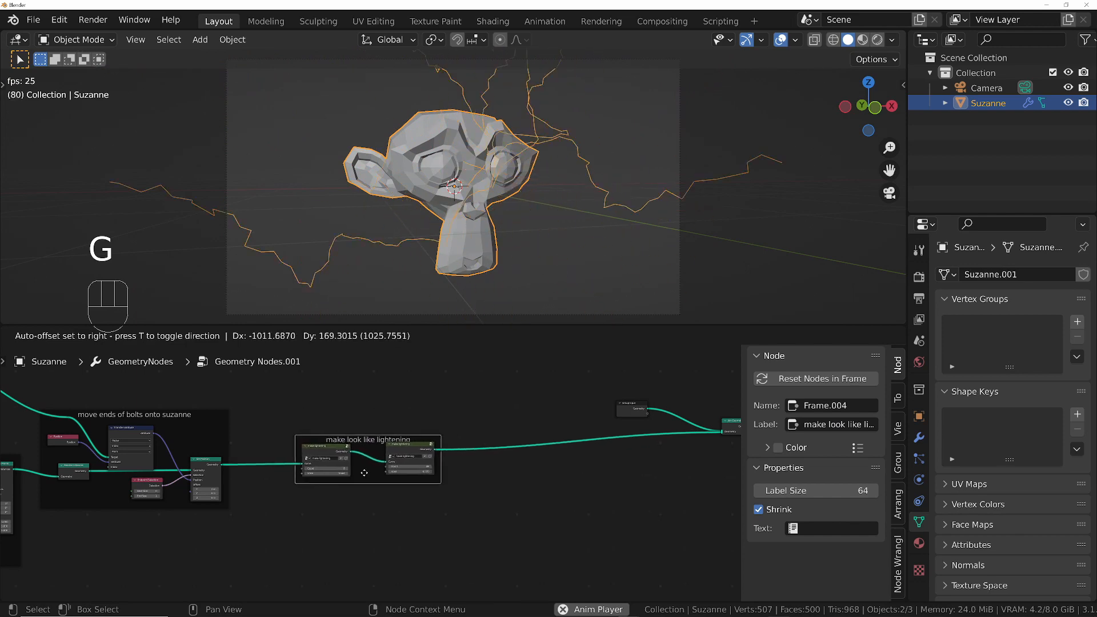
left_click(352, 470)
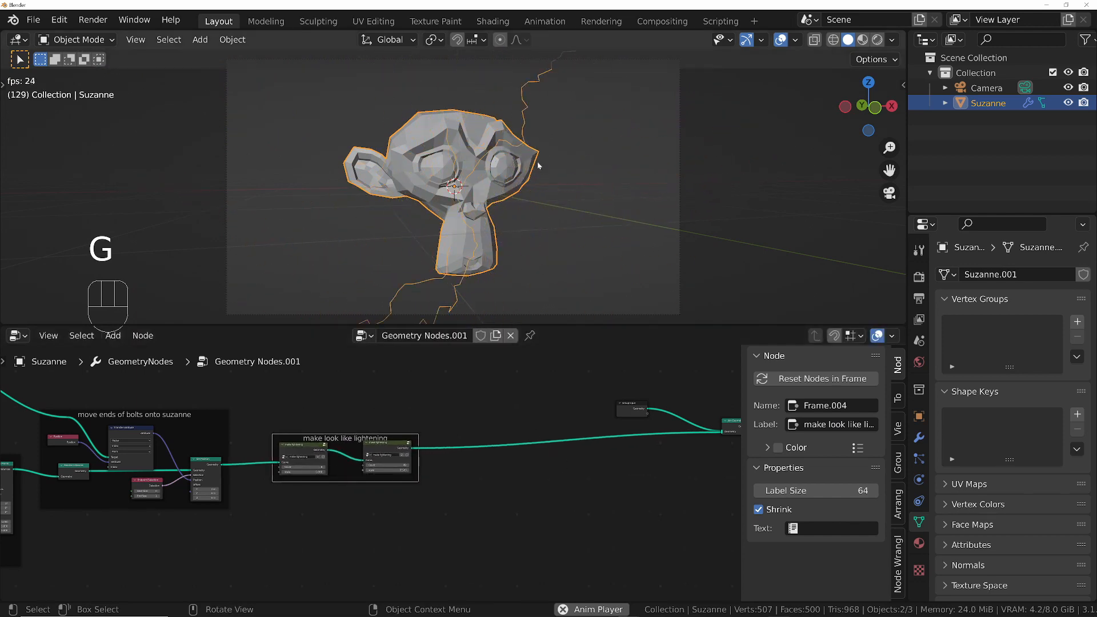
Insert a Curve to Mesh node on the link after the "make look like lightening" frame.
left_click(486, 482)
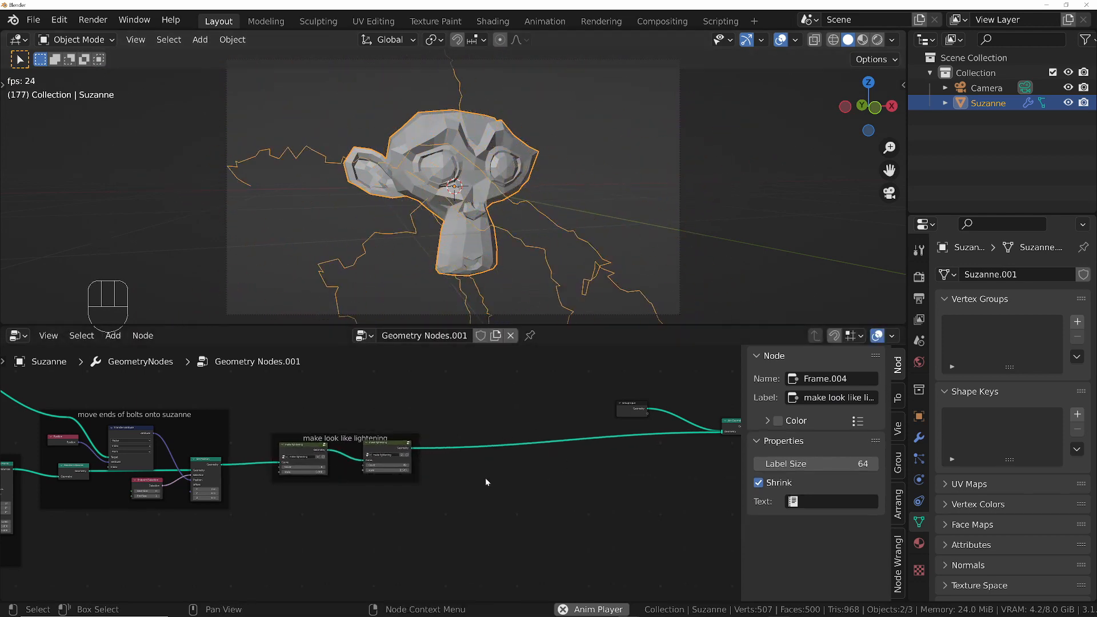
key("shift+a")
type("curve to")
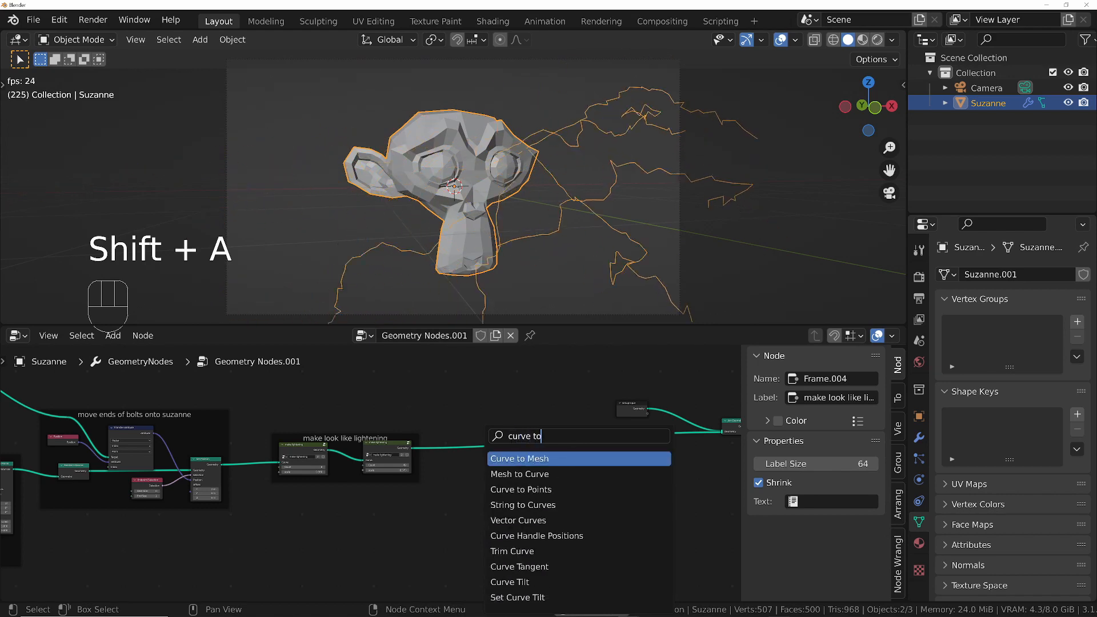
type("me")
key("Return")
left_click(528, 432)
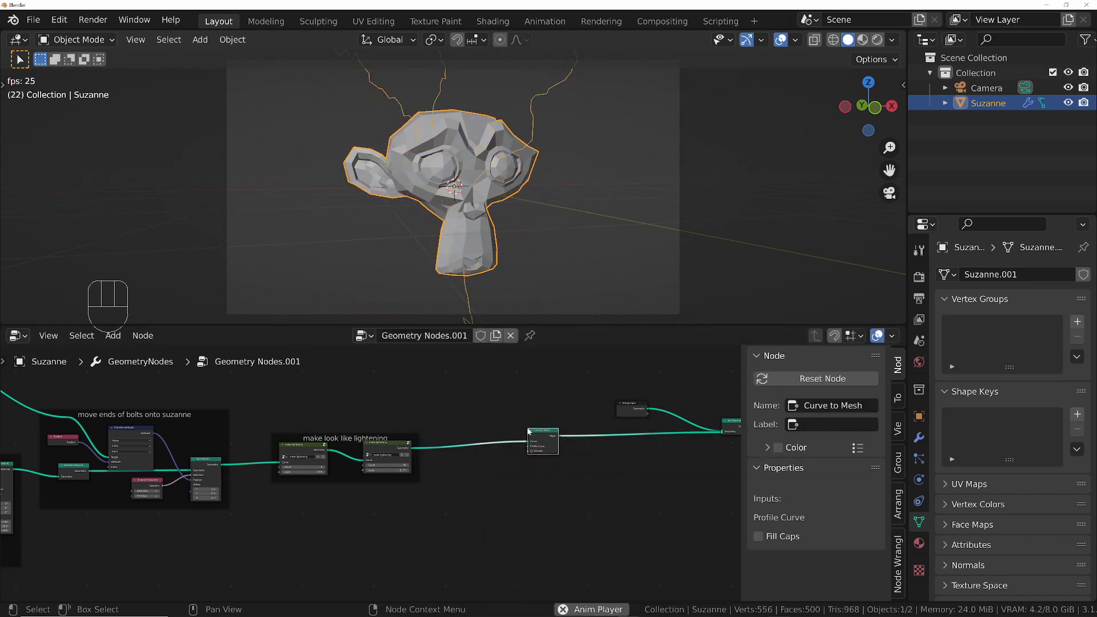
Add a Curve Circle node and connect its Curve output to the Profile Curve of Curve to Mesh.
scroll(549, 457, "up", 4)
key("shift+a")
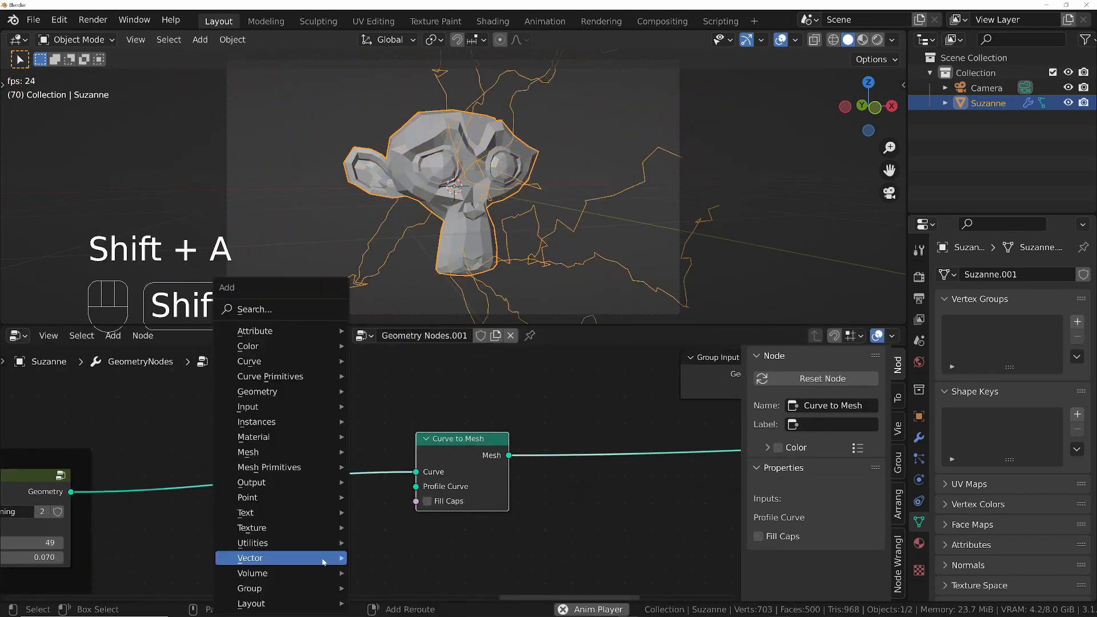
type("s")
type("c")
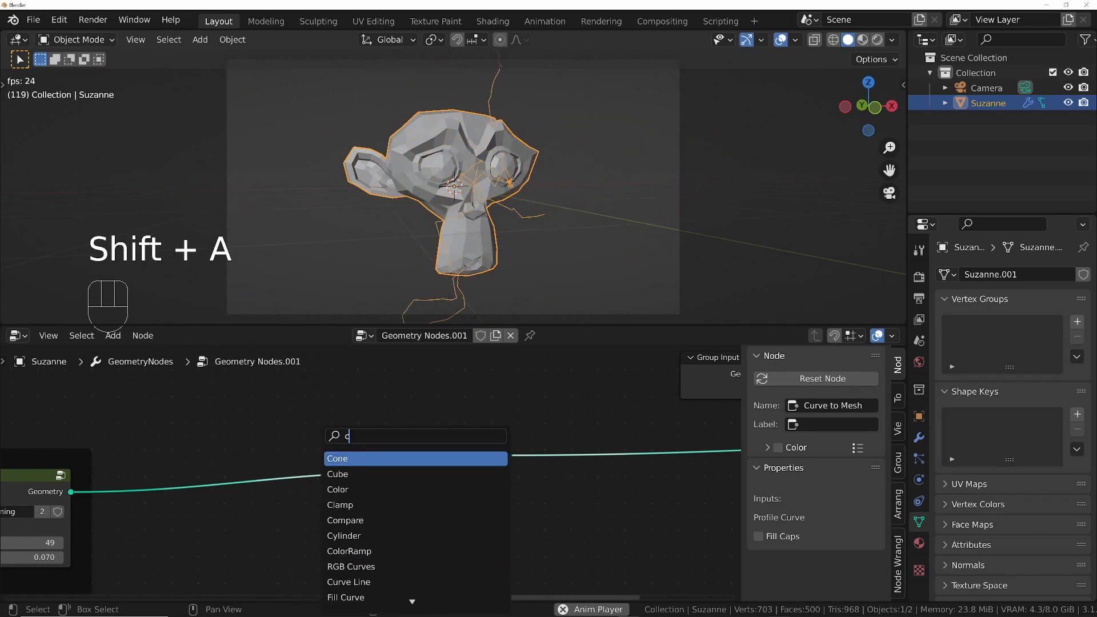
type("irc")
key("Down")
key("Return")
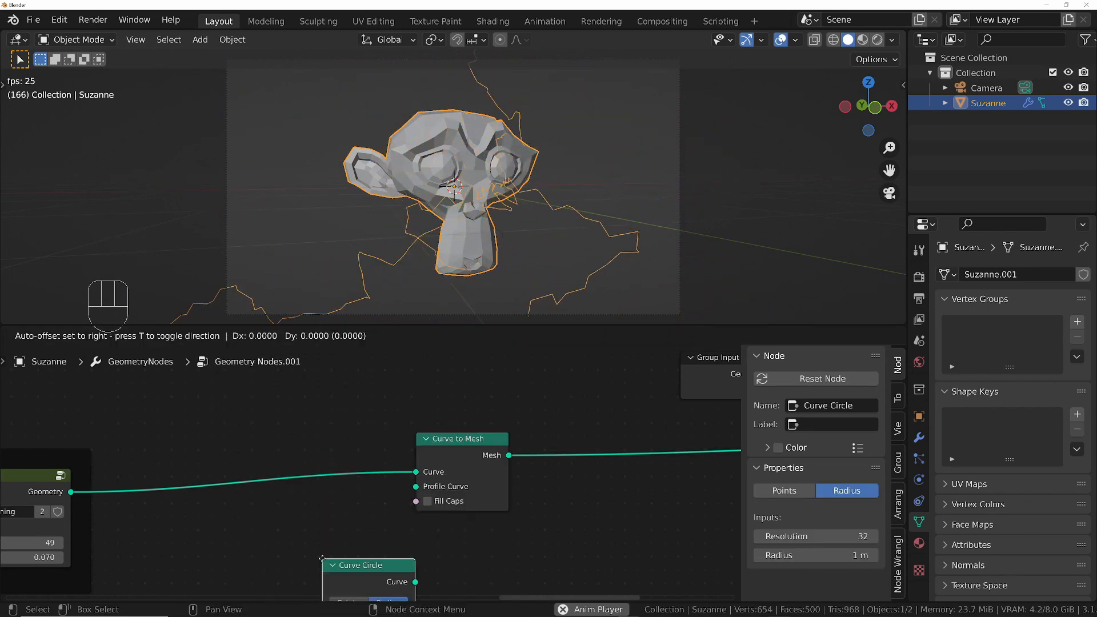
left_click(287, 532)
middle_click_drag(352, 543, 362, 490)
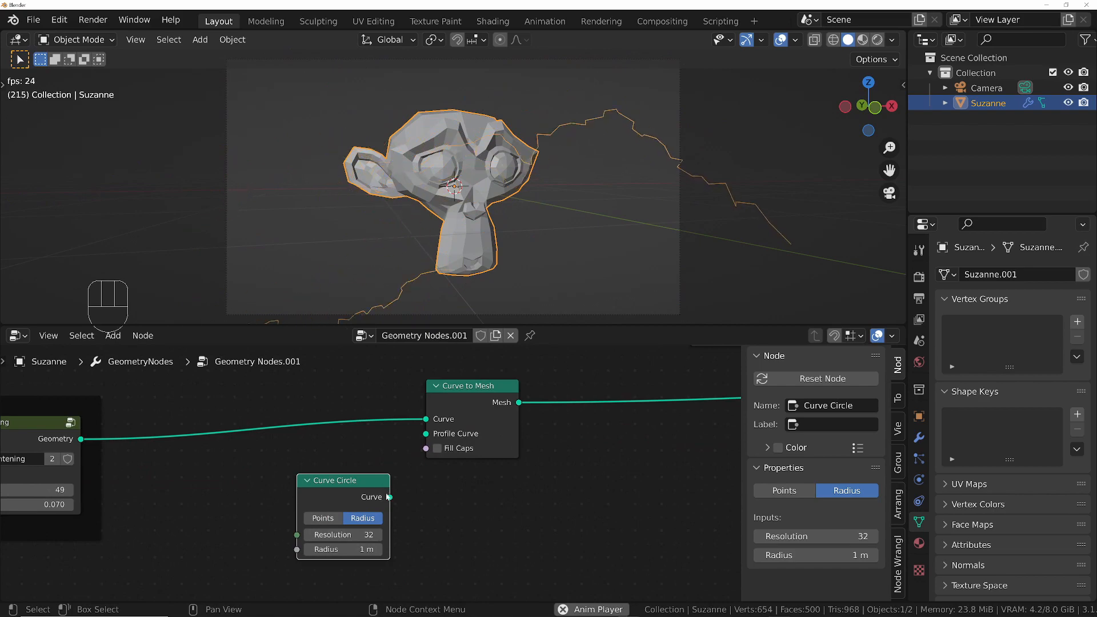
left_click_drag(389, 497, 425, 434)
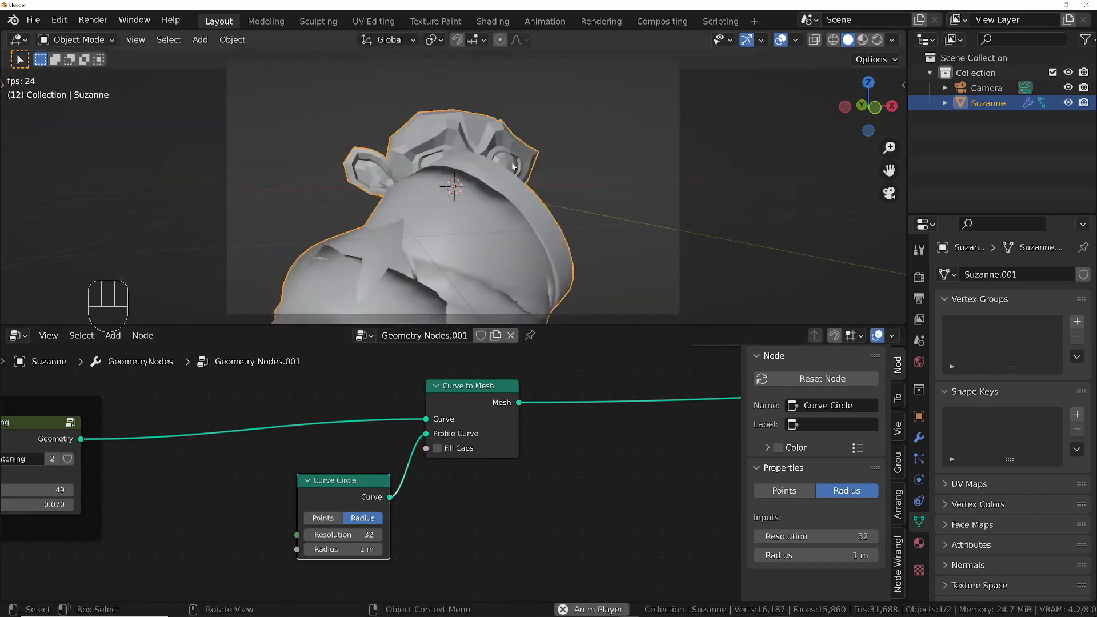
Set the Curve Circle's Radius to 0.03 m and stop the animation, viewing the monkey outside the camera view.
key("KP_0")
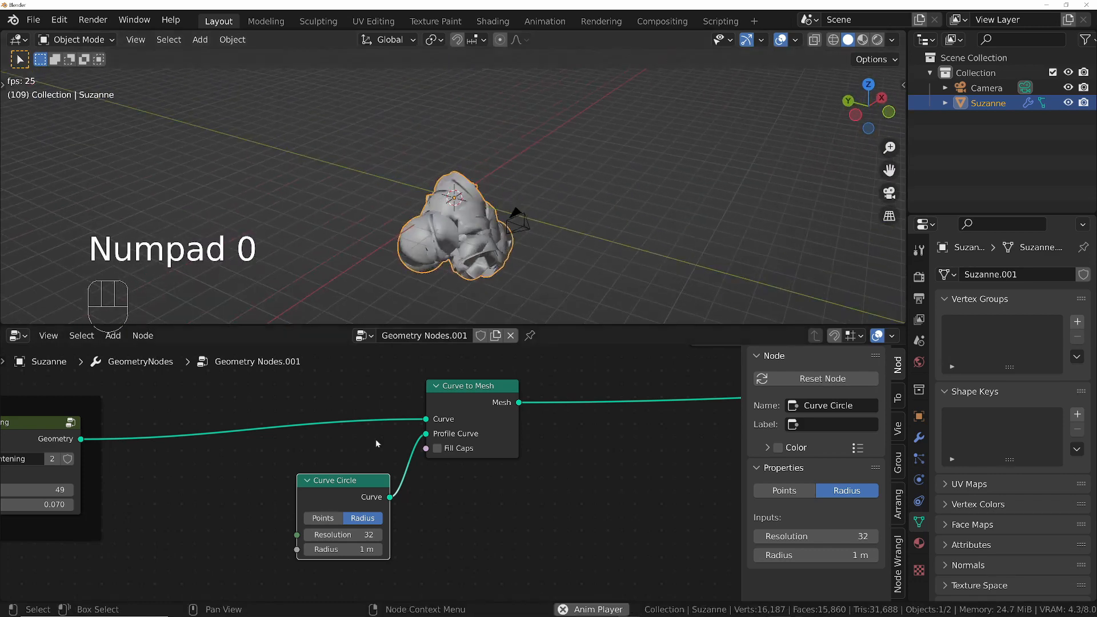
left_click_drag(343, 549, 298, 549, "shift")
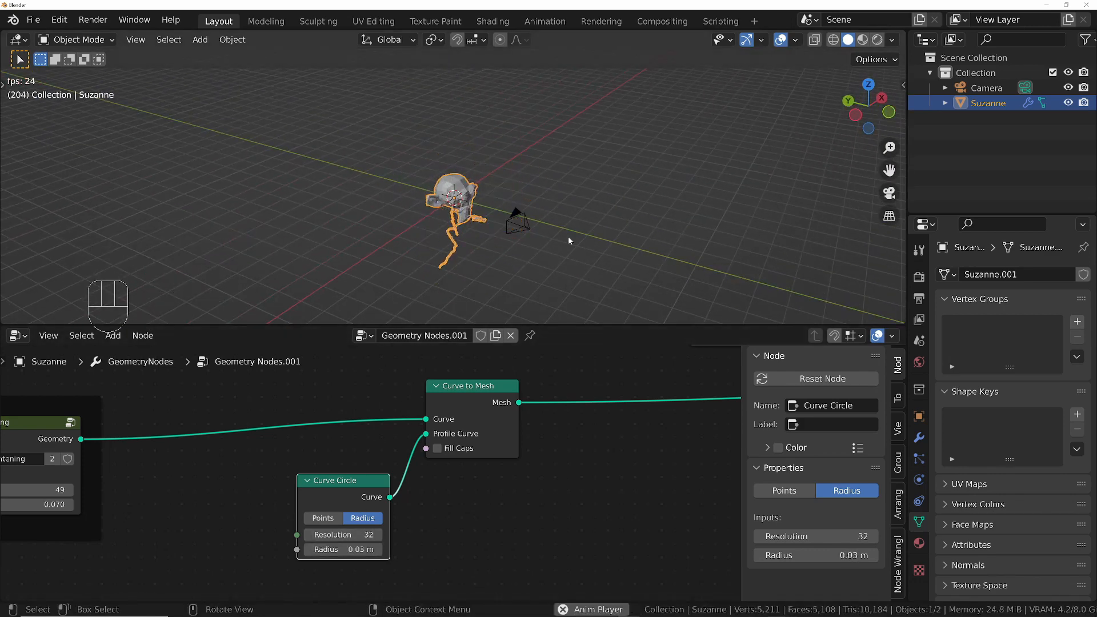
scroll(568, 241, "up", 5)
scroll(200, 223, "up", 4)
middle_click_drag(326, 212, 331, 240)
key("space")
middle_click_drag(366, 150, 487, 196)
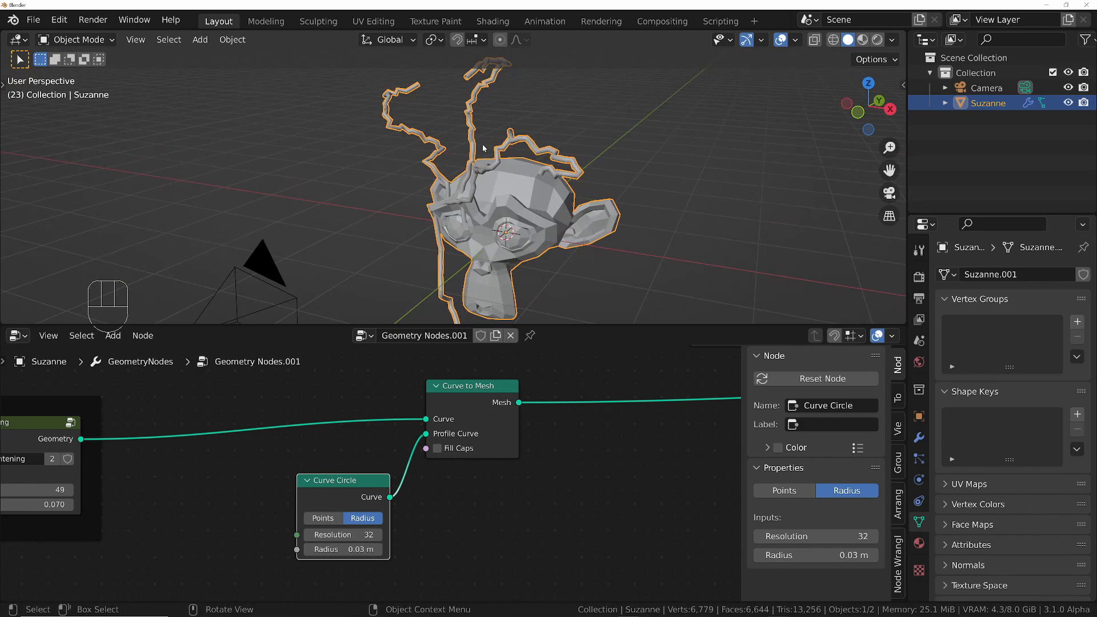
Insert a Set Curve Radius node on the link before Curve to Mesh and move the Curve Circle node clear of it.
middle_click_drag(266, 527, 399, 453)
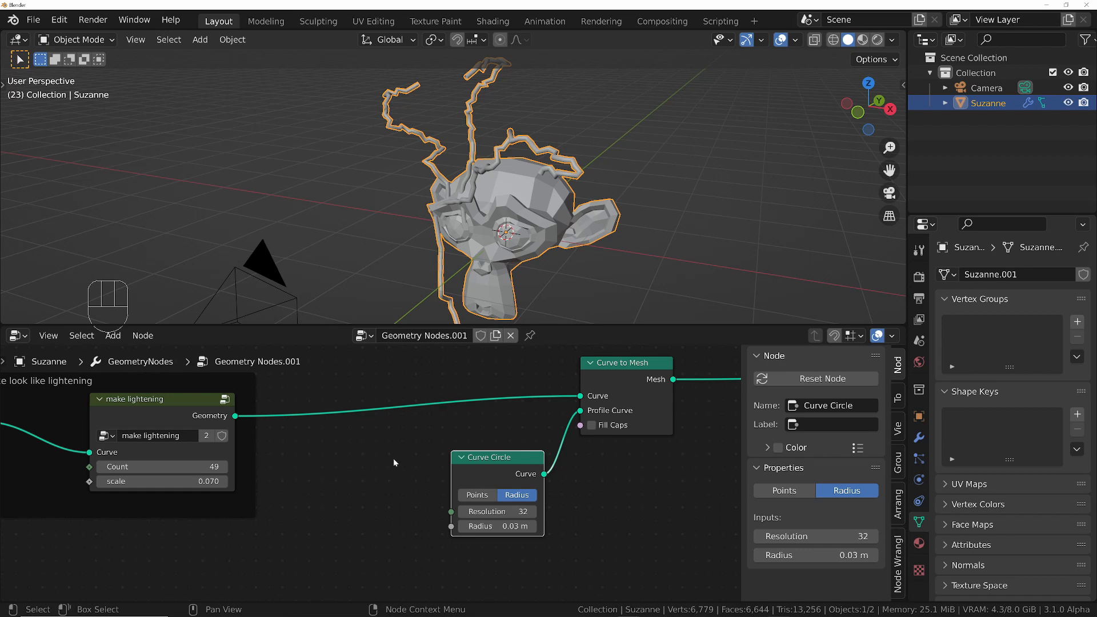
key("shift+a")
mouse_move(393, 458)
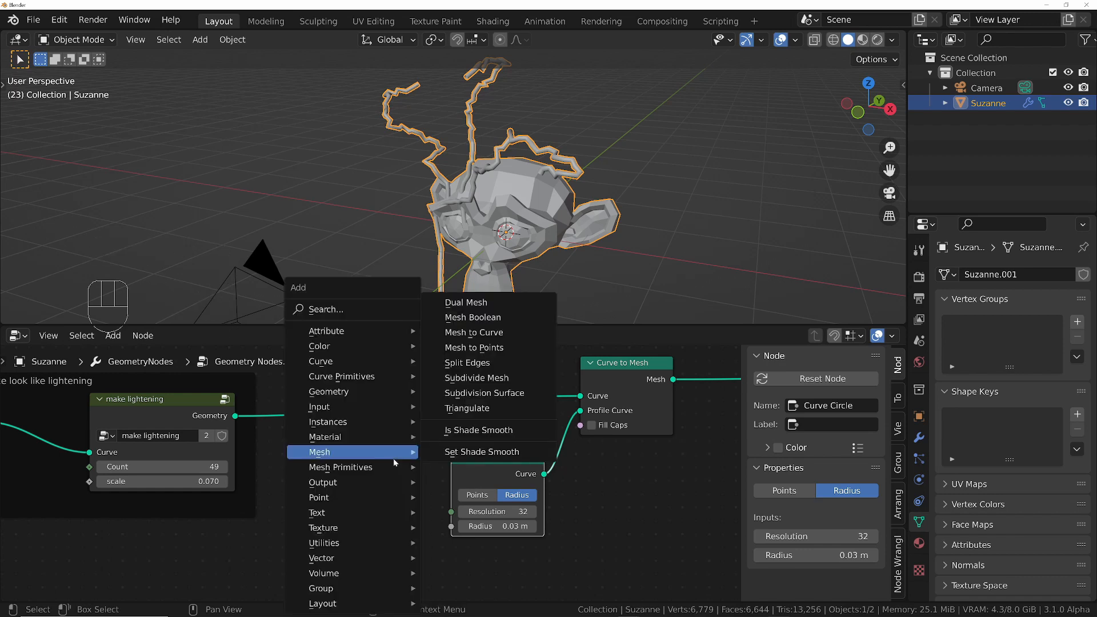
type("et")
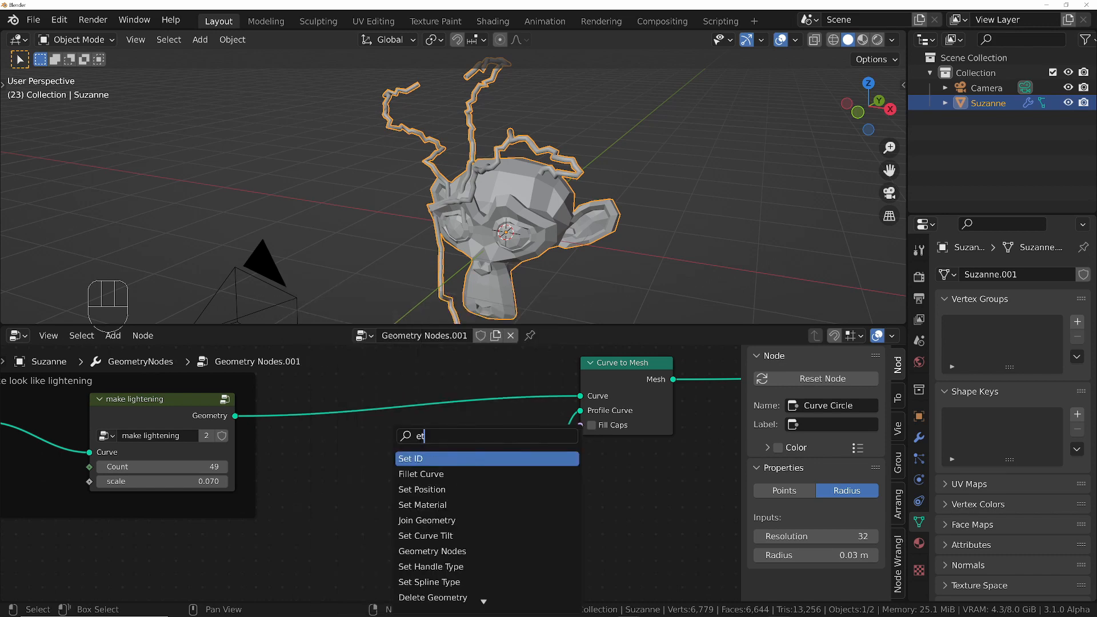
type(" rad")
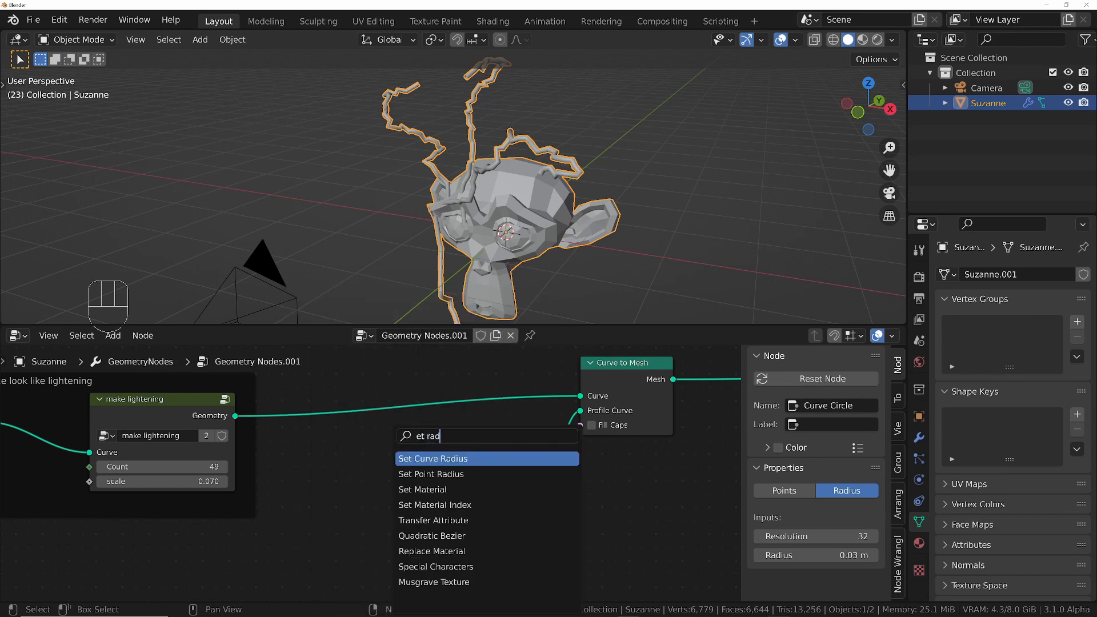
key("Return")
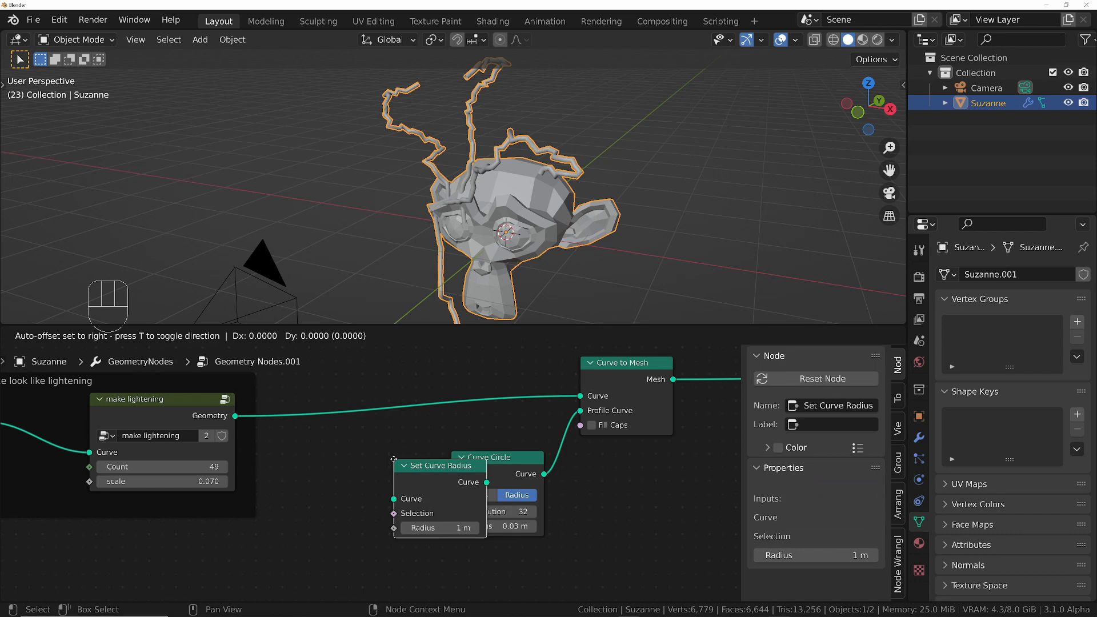
left_click(434, 373)
left_click_drag(500, 471, 575, 507)
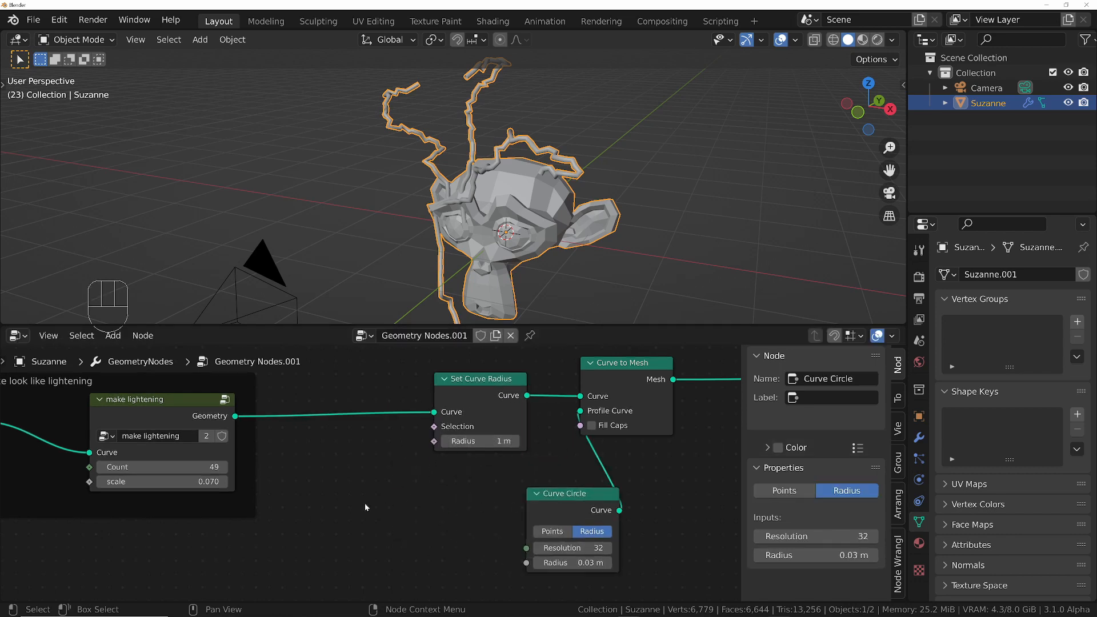
Add a Spline Parameter node and connect its Factor output to the Radius of Set Curve Radius.
key("shift+a")
type("para")
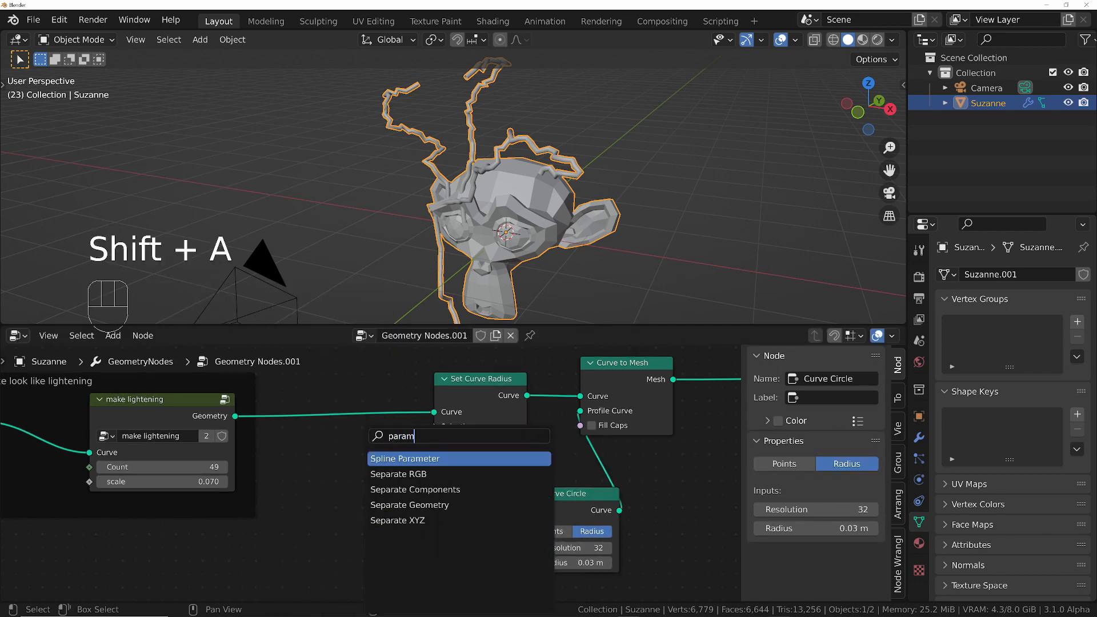
type("m")
key("Return")
left_click(359, 453)
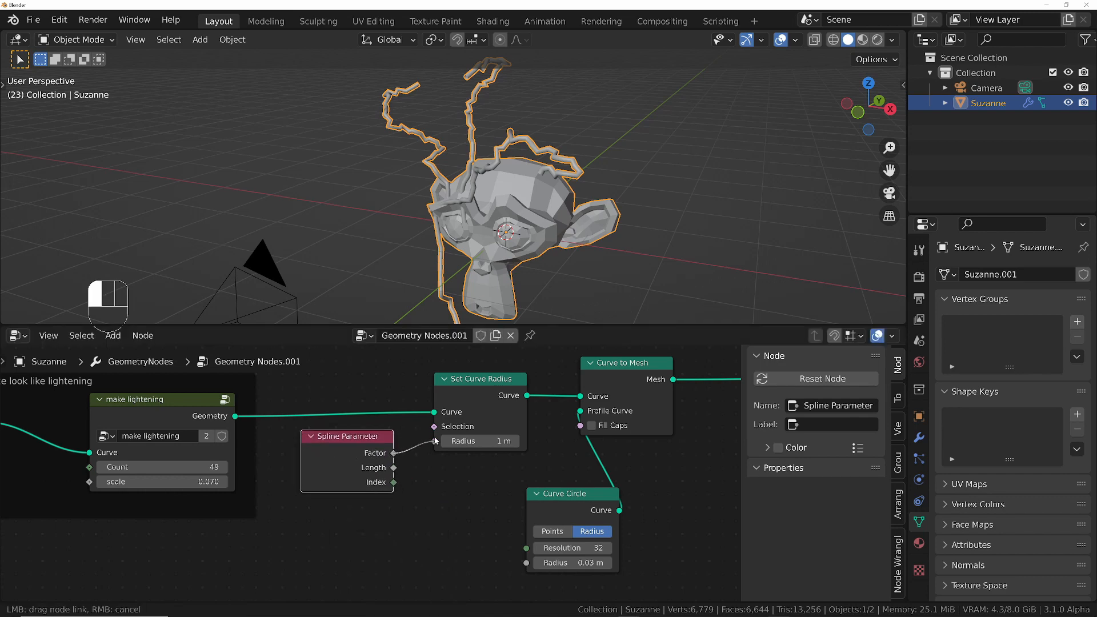
left_click_drag(436, 440, 335, 492)
middle_click_drag(443, 270, 486, 275)
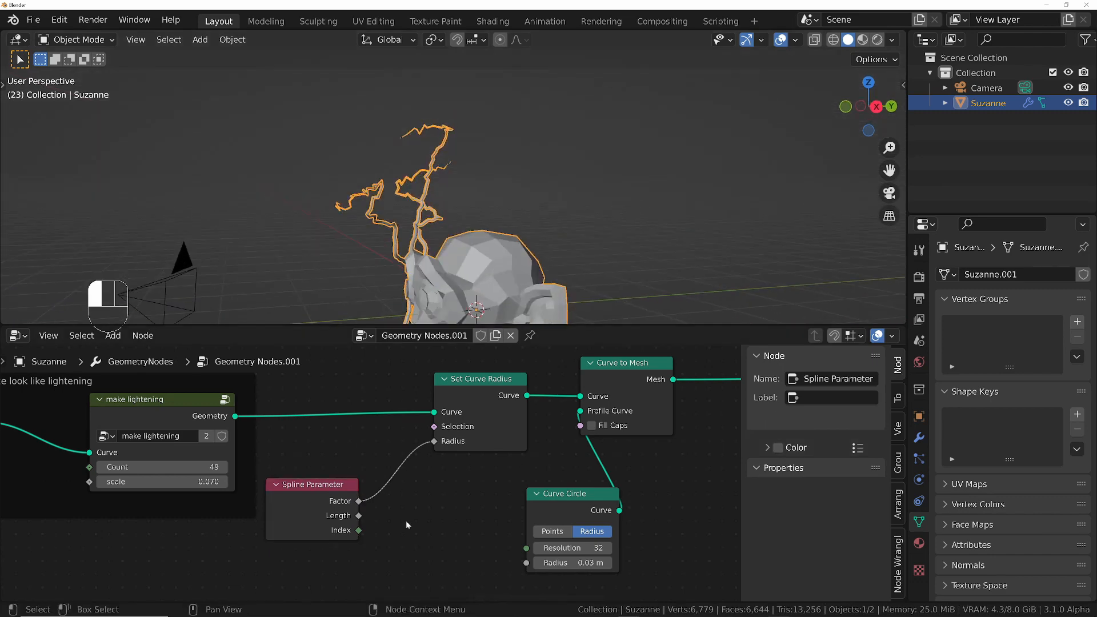
Insert a Map Range node between the Spline Parameter's Factor and the Radius of Set Curve Radius.
key("shift+a")
type("range")
key("Return")
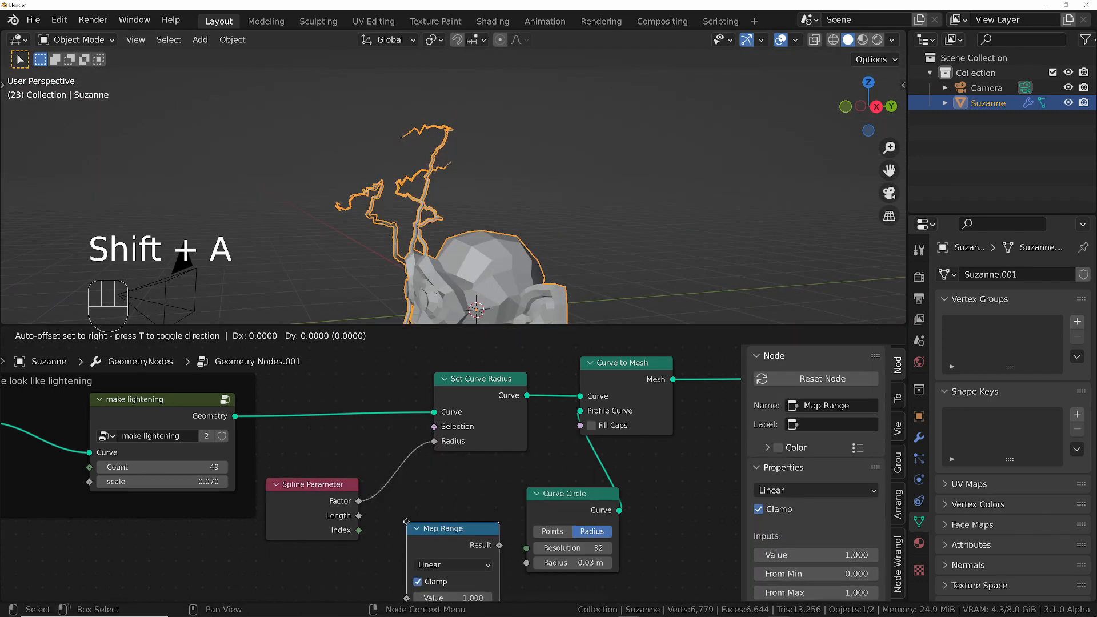
left_click(355, 413)
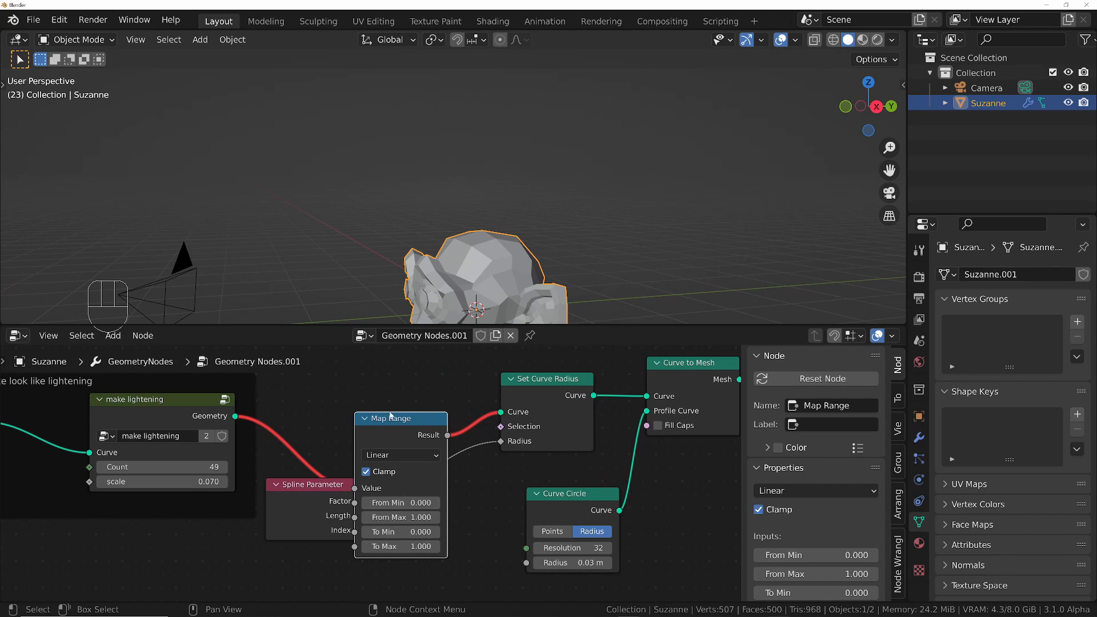
left_click_drag(391, 416, 448, 441, "alt")
Set the Map Range's To Min to 1 and To Max to 0, and inspect the bolts' taper around the monkey.
left_click(457, 557)
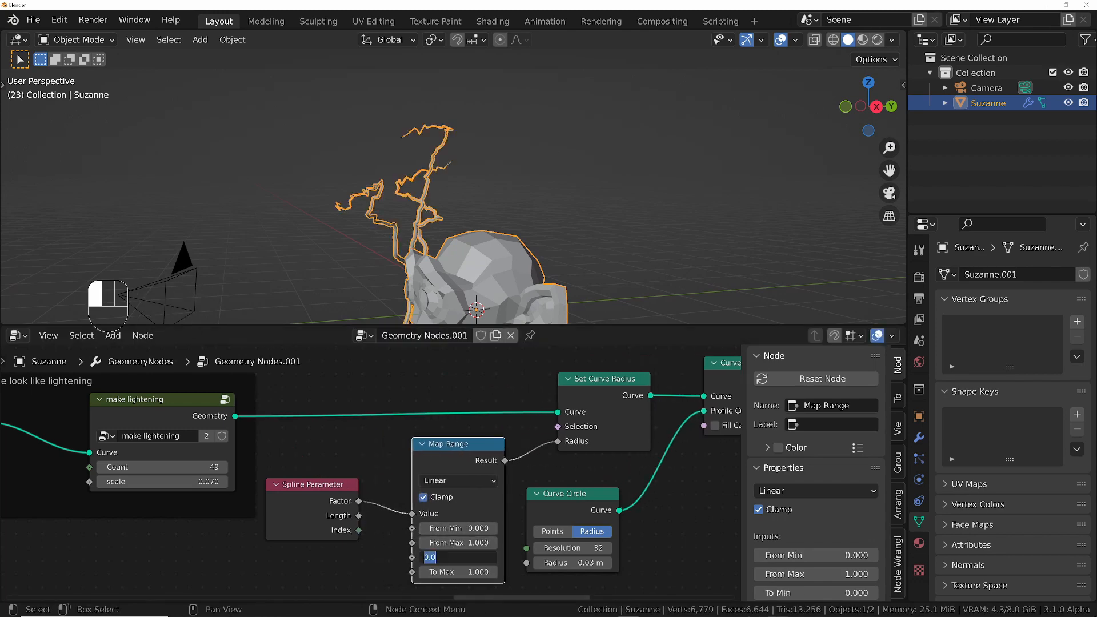
type("1")
key("Return")
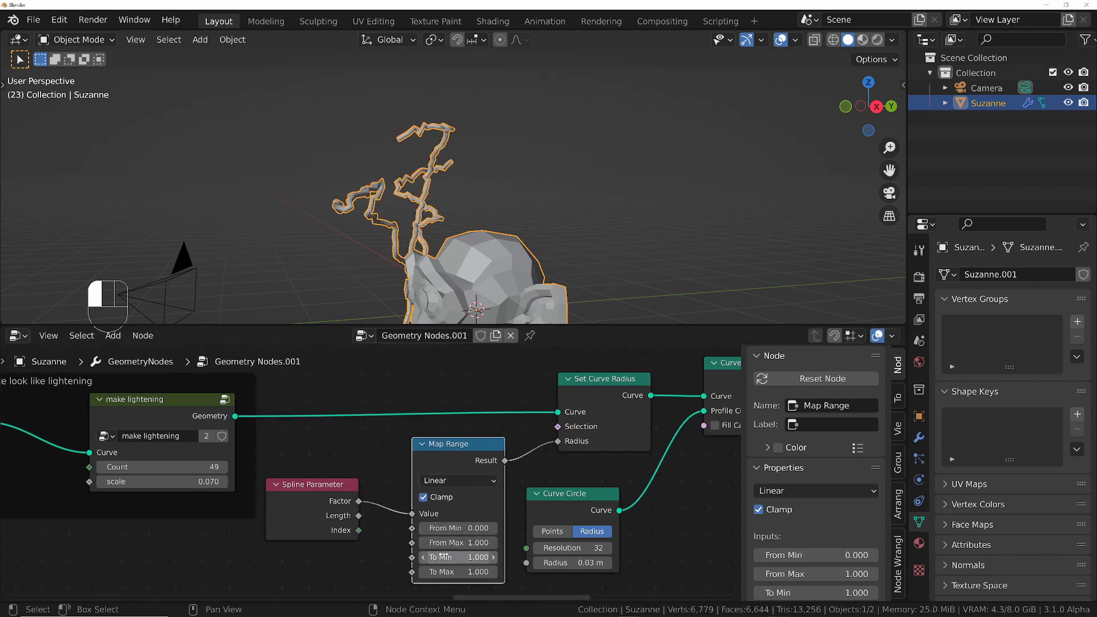
key("Return")
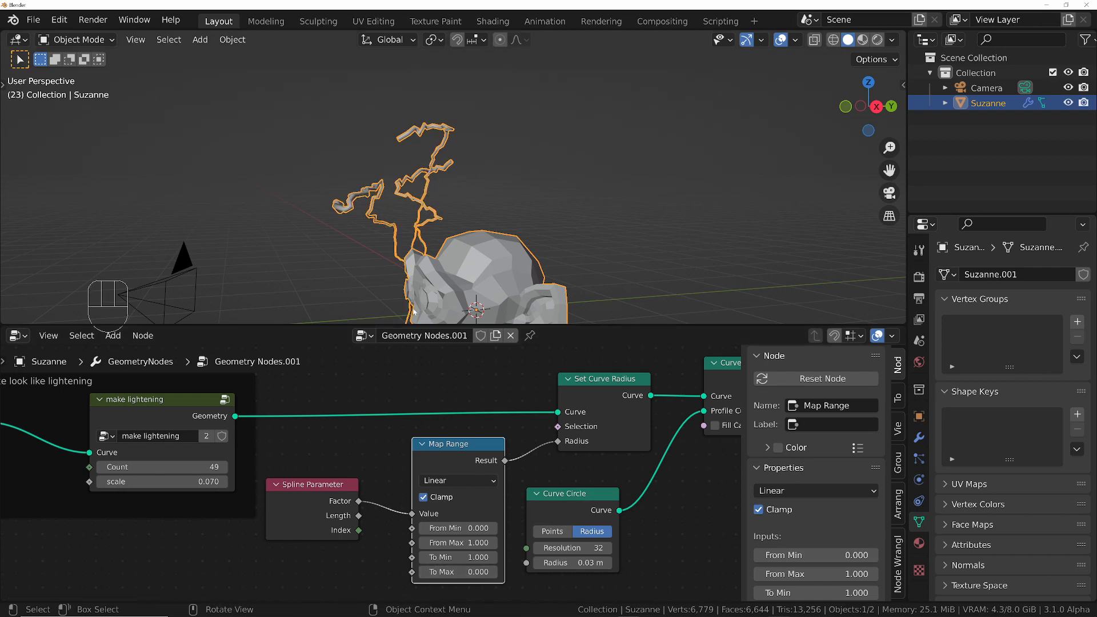
middle_click_drag(409, 274, 472, 159)
scroll(514, 217, "up", 3)
left_click(626, 215)
middle_click_drag(595, 91, 591, 131, "shift")
scroll(591, 129, "down", 2)
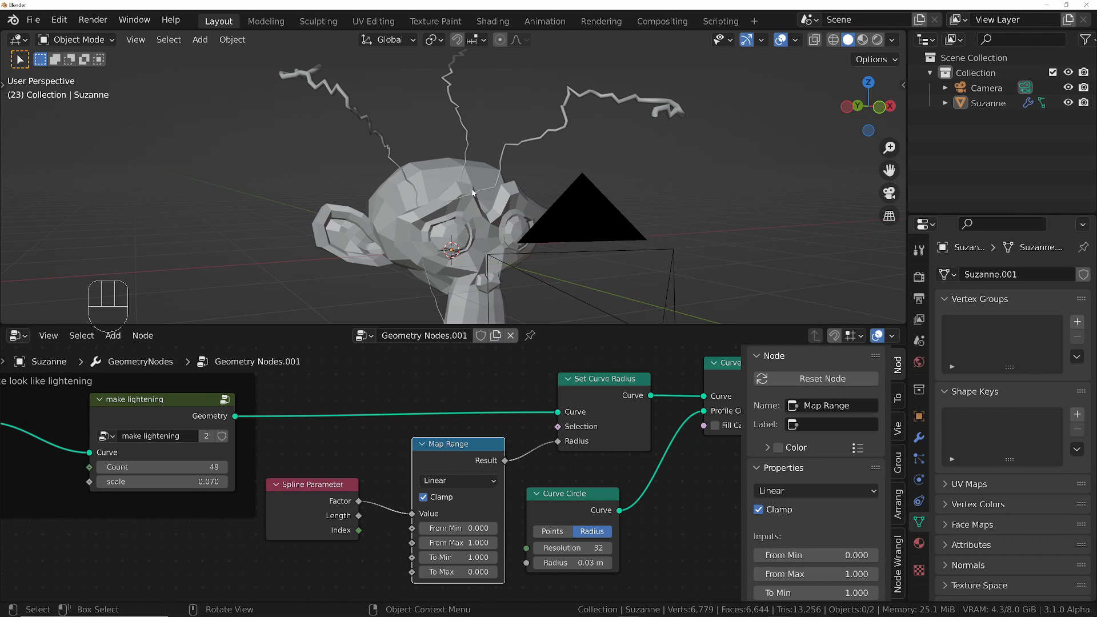
Shift the Set Curve Radius, Curve to Mesh and Curve Circle nodes away from Map Range to make room.
middle_click_drag(556, 476, 463, 465)
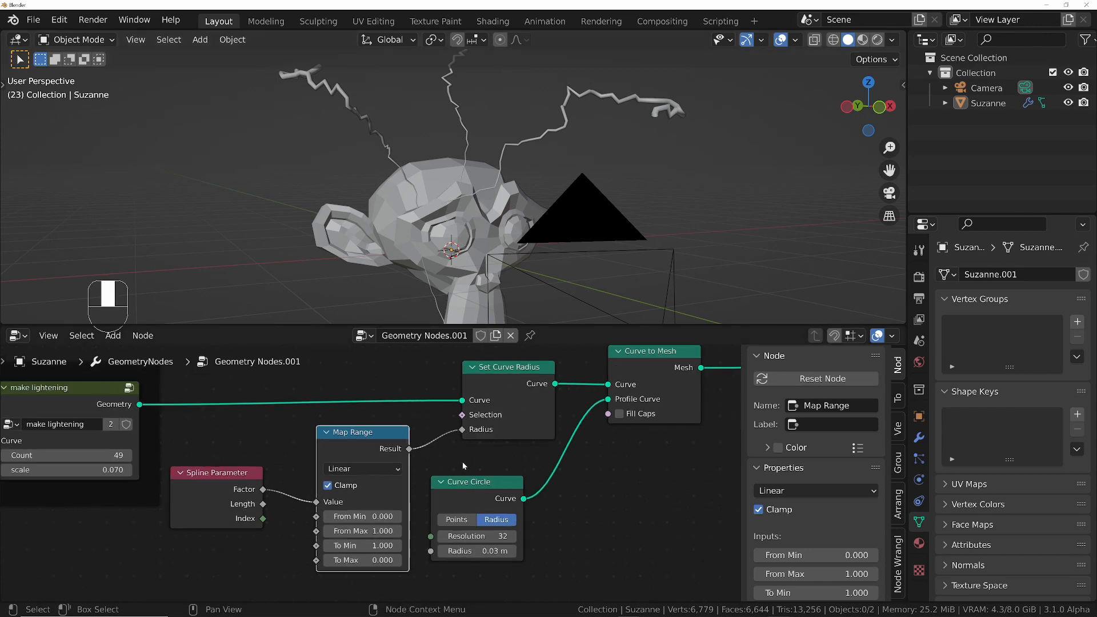
left_click_drag(479, 483, 588, 483)
middle_click_drag(557, 461, 378, 456)
scroll(377, 456, "down", 5)
left_click_drag(299, 373, 515, 484)
key("g")
left_click(669, 485)
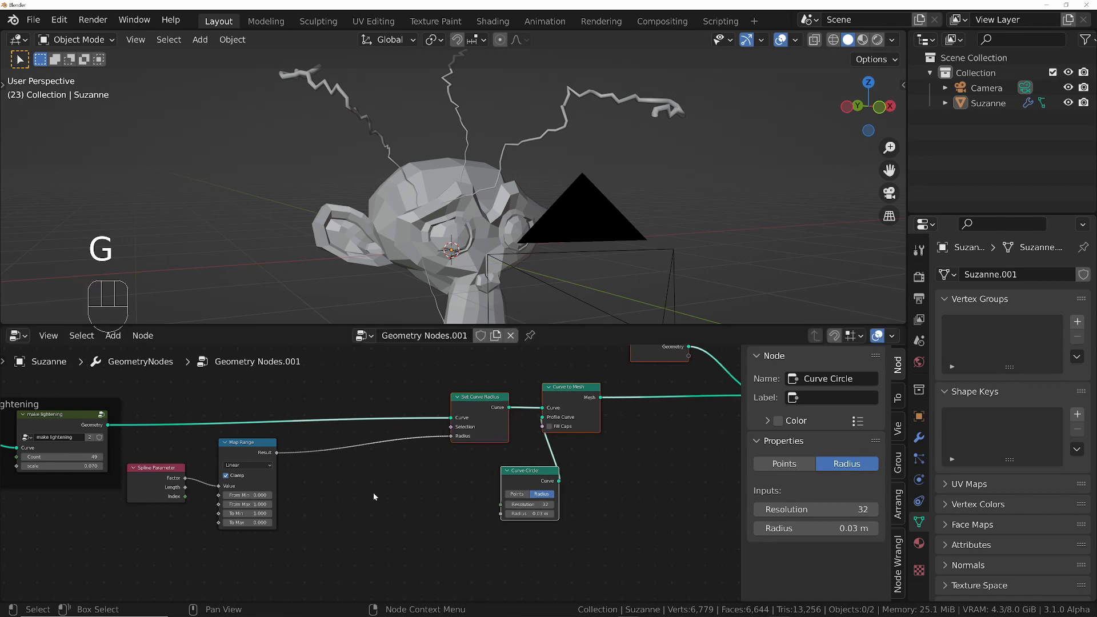
Insert a Float Curve node on the link between Map Range and the Radius of Set Curve Radius.
key("shift+a")
type("float")
key("Return")
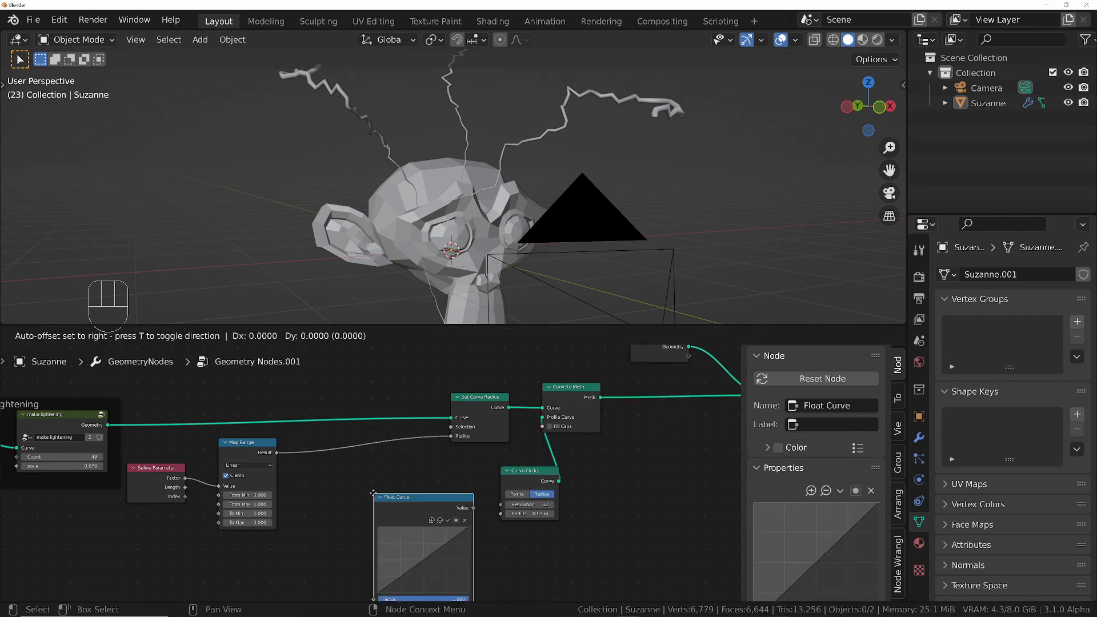
left_click(308, 439)
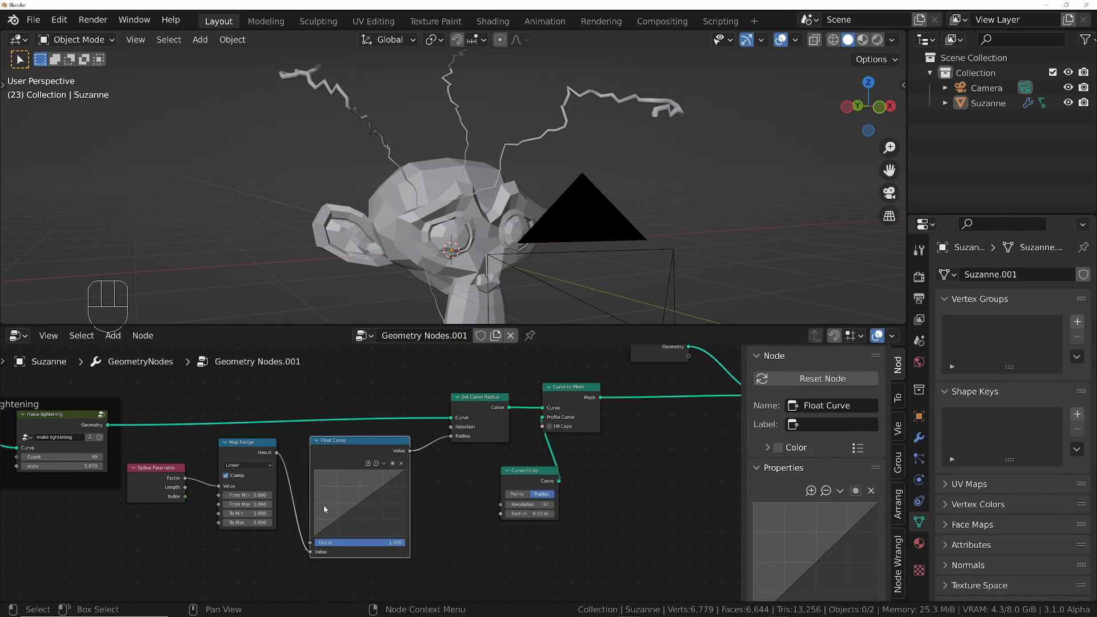
scroll(403, 513, "up", 2)
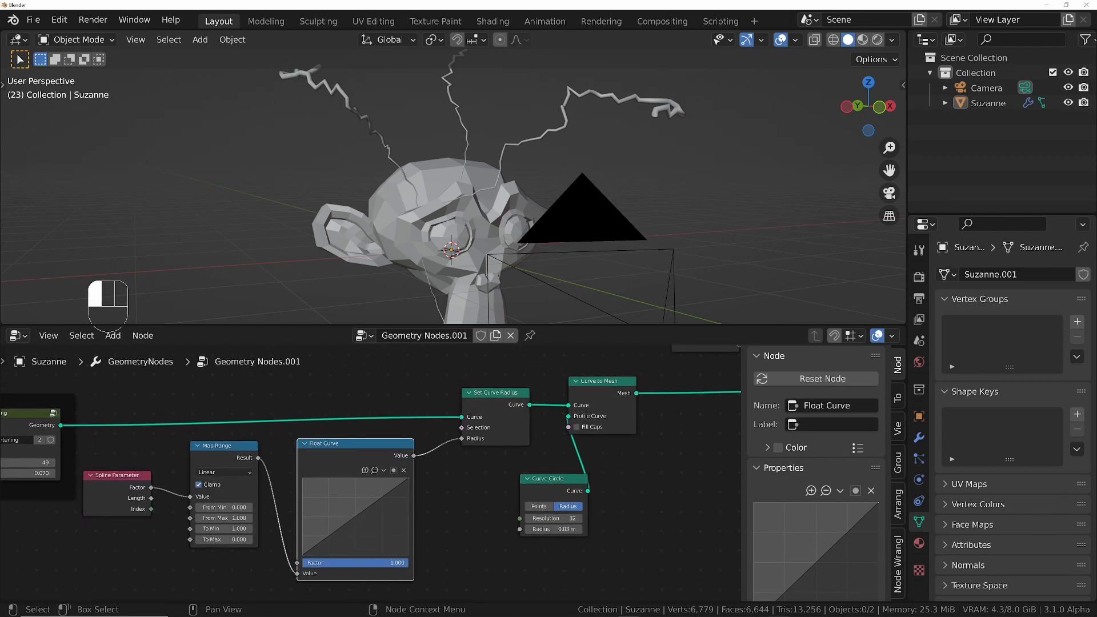
Add a middle point to the Float Curve and adjust its start and middle points, keeping a nearly straight ramp.
mouse_move(355, 525)
left_mouse_down()
mouse_move(336, 496)
mouse_move(374, 527)
mouse_move(341, 494)
mouse_move(364, 517)
left_mouse_up()
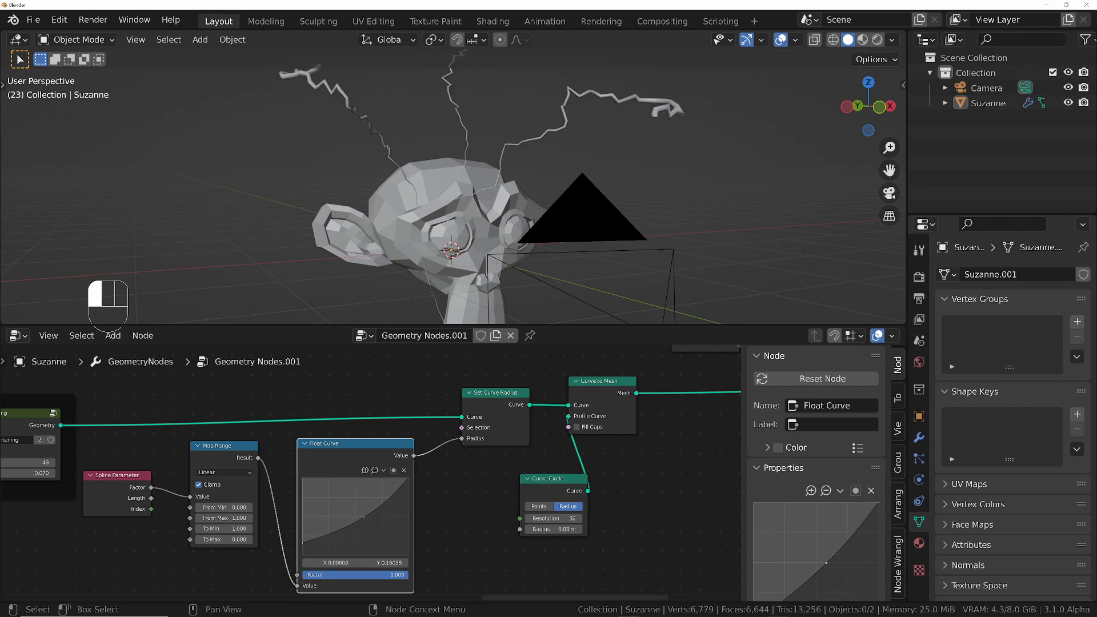
left_click_drag(303, 542, 343, 551)
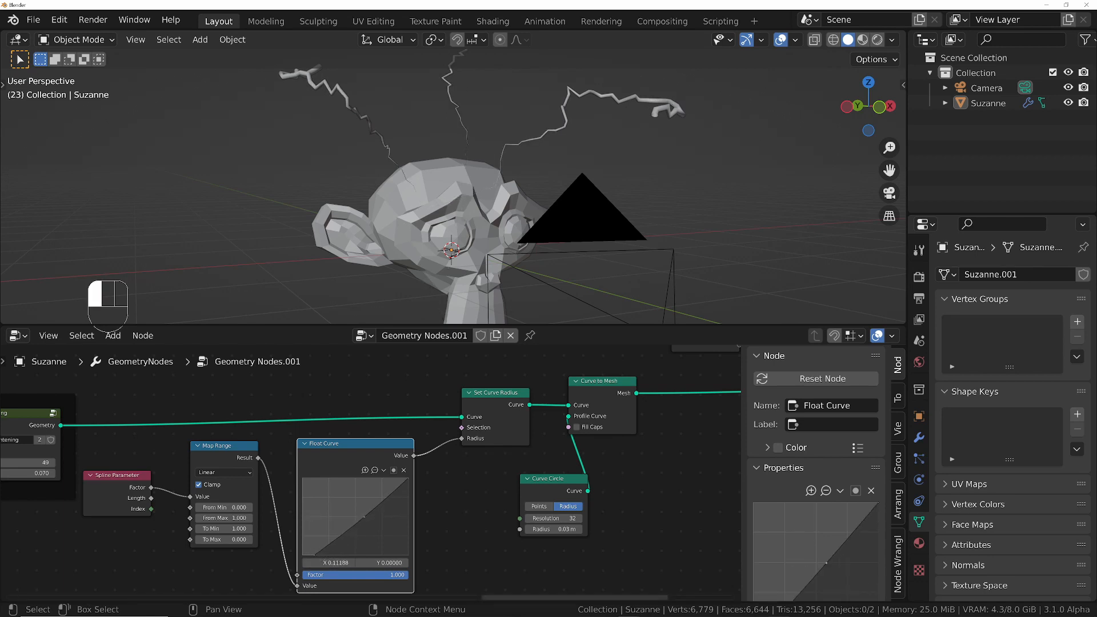
left_click_drag(365, 517, 354, 520)
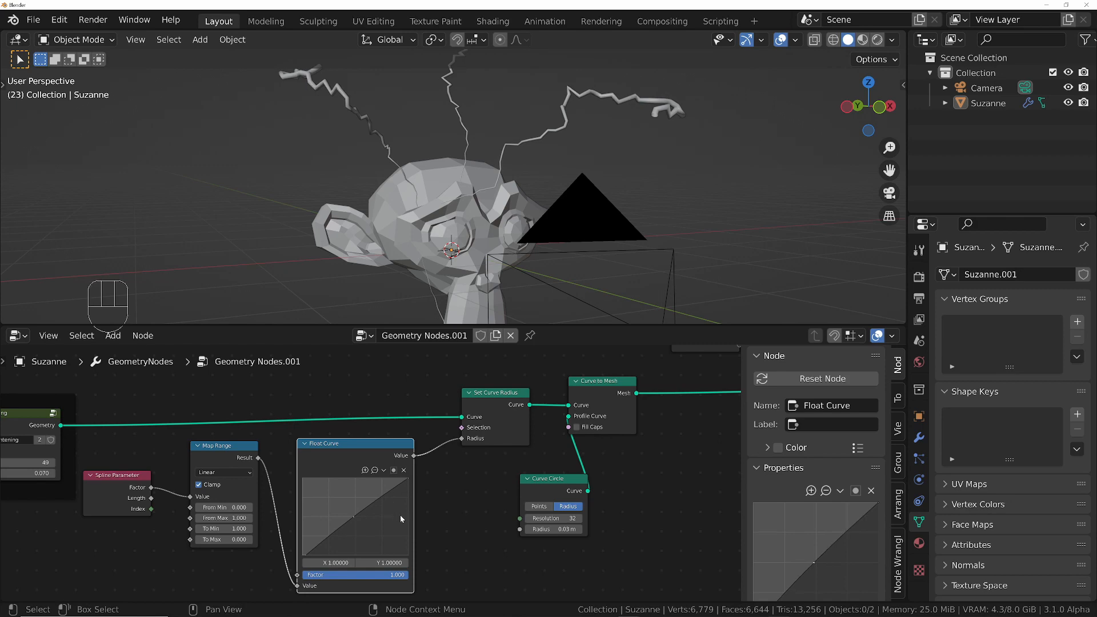
Switch to the camera view and briefly play the animation to preview the tapered bolts, stopping at frame 43.
middle_click_drag(562, 459, 389, 501)
scroll(389, 501, "down", 4)
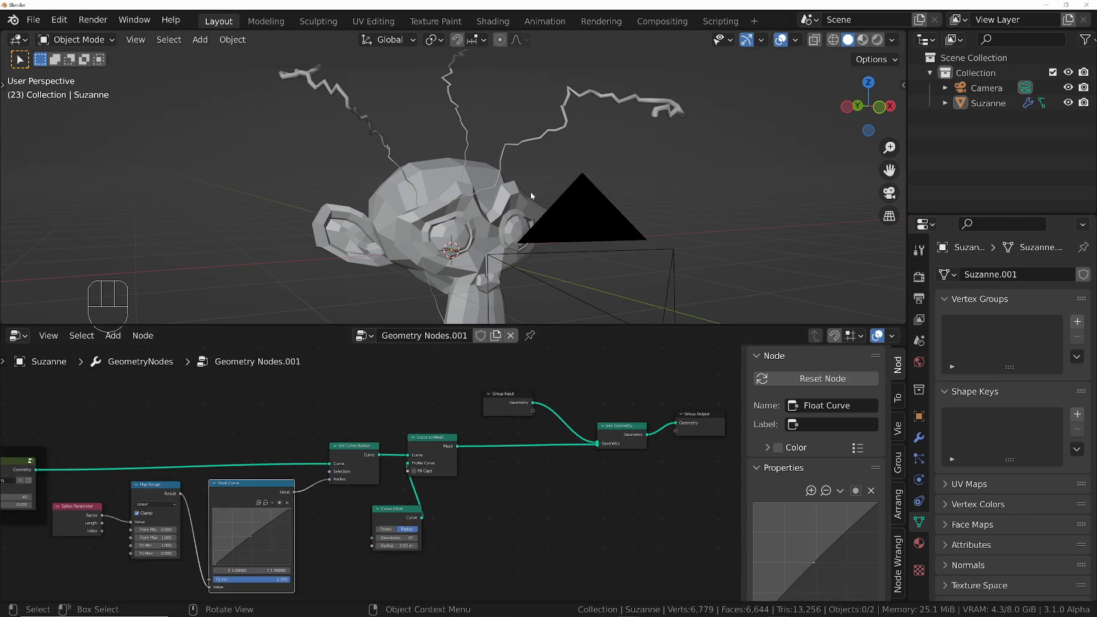
key("KP_0")
key("space")
key("space")
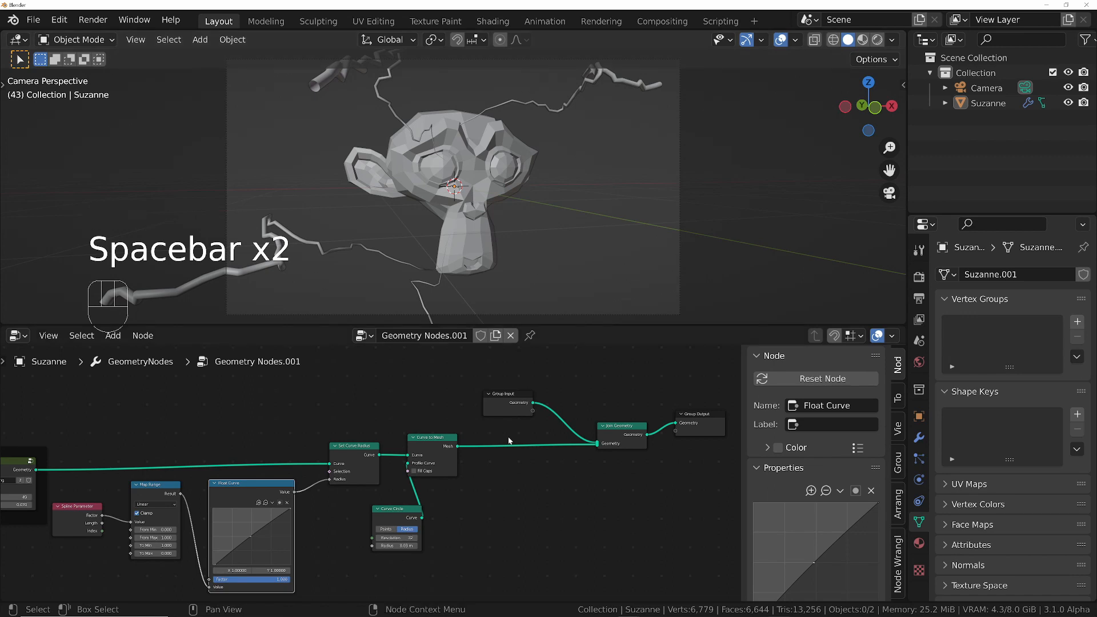
Move the Group Input node beside Join Geometry farther away from the Curve to Mesh node.
scroll(491, 446, "down", 2)
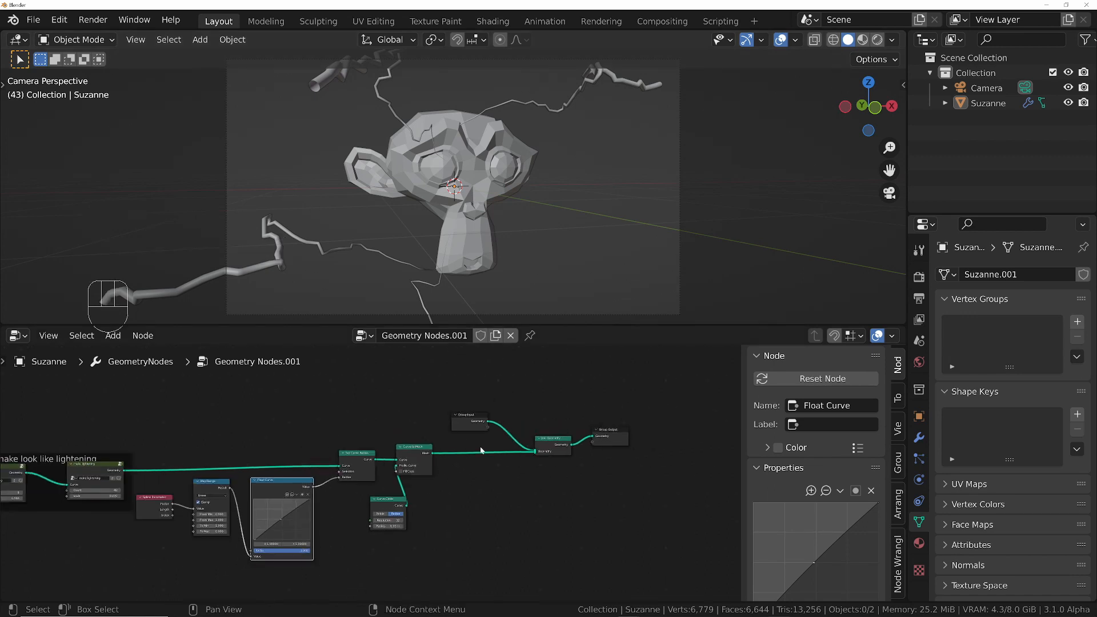
middle_click_drag(533, 404, 525, 425)
left_click_drag(466, 447, 429, 416)
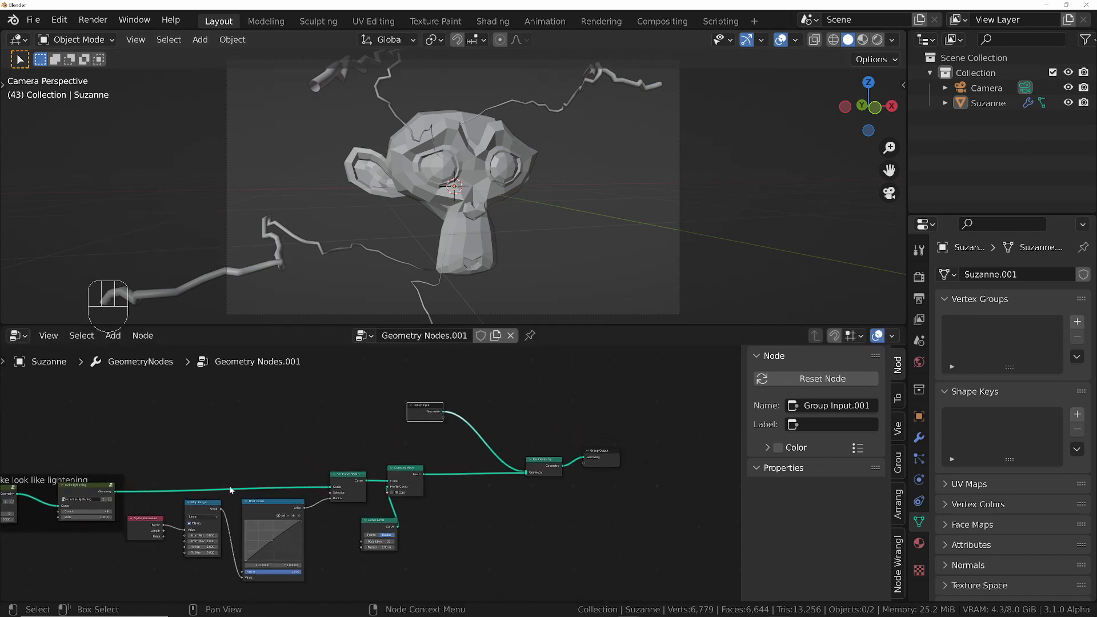
Join the nodes from Spline Parameter to Curve to Mesh in a new frame and start its label with "me".
middle_click_drag(165, 524, 256, 474)
left_click_drag(254, 439, 551, 555)
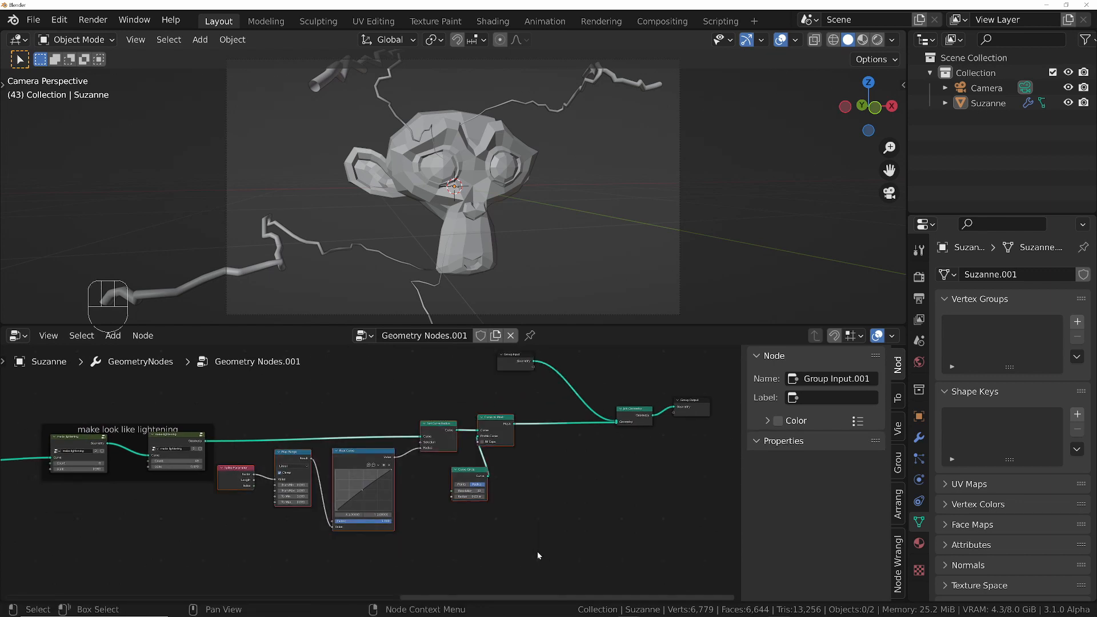
key("shift+p")
left_click(778, 448)
left_click(835, 424)
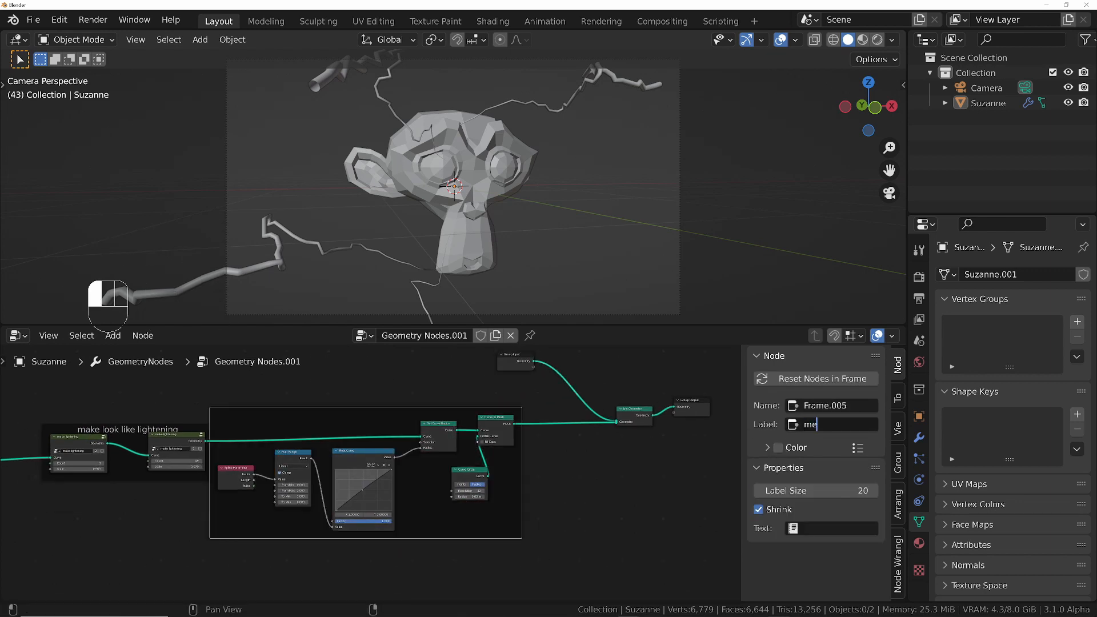
Label the frame around the lightning meshing nodes "mesh the lightening".
type("ih")
key("BackSpace")
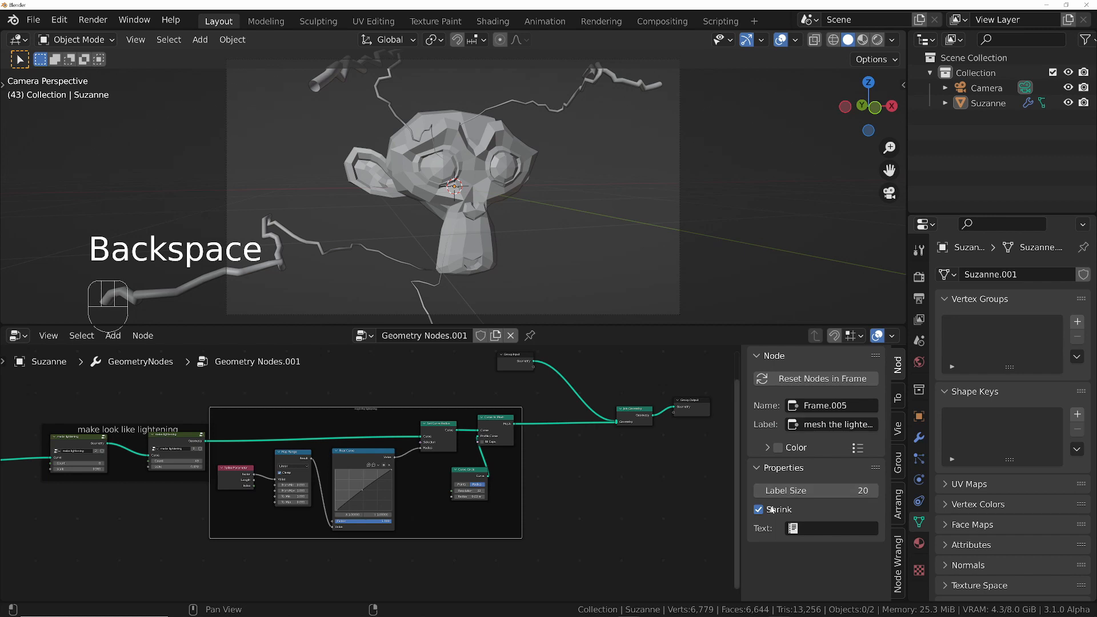
Move the Group Input node away from Join Geometry and insert a Subdivision Surface node with level 2 between them.
left_click(517, 360)
key("g")
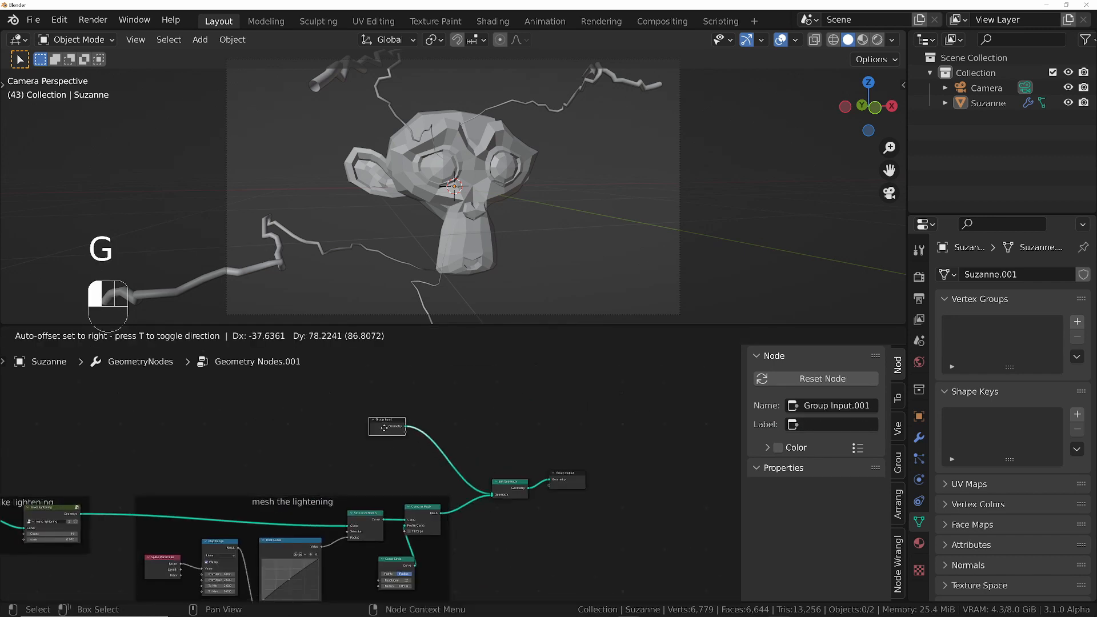
left_click(385, 428)
scroll(429, 446, "up", 2)
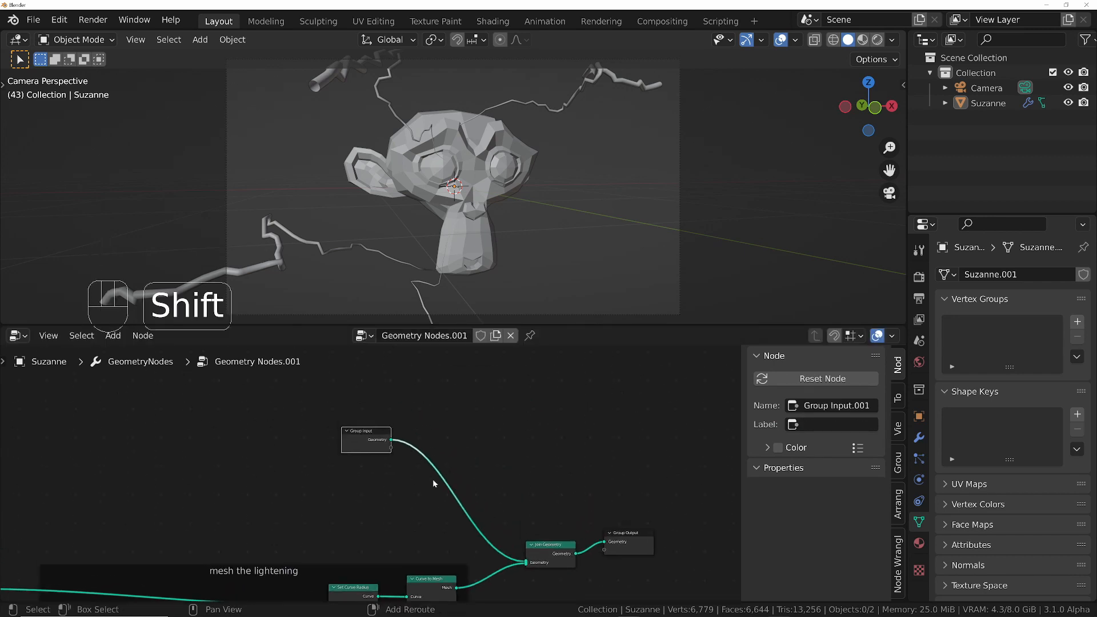
key("shift+a")
type("ssub")
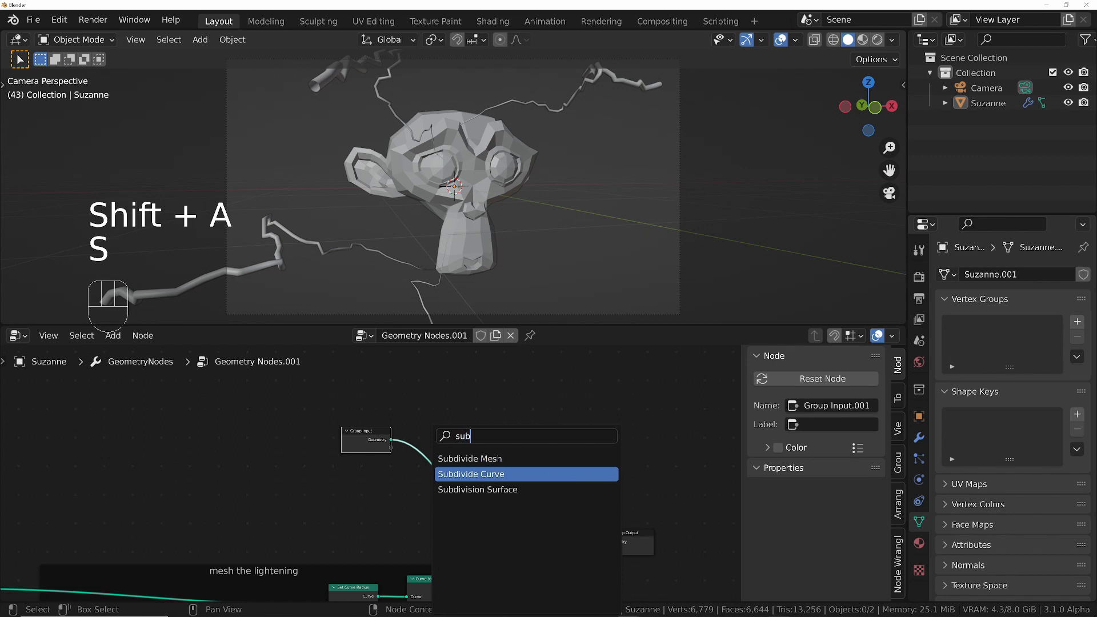
key("Down")
key("Return")
left_click(434, 483)
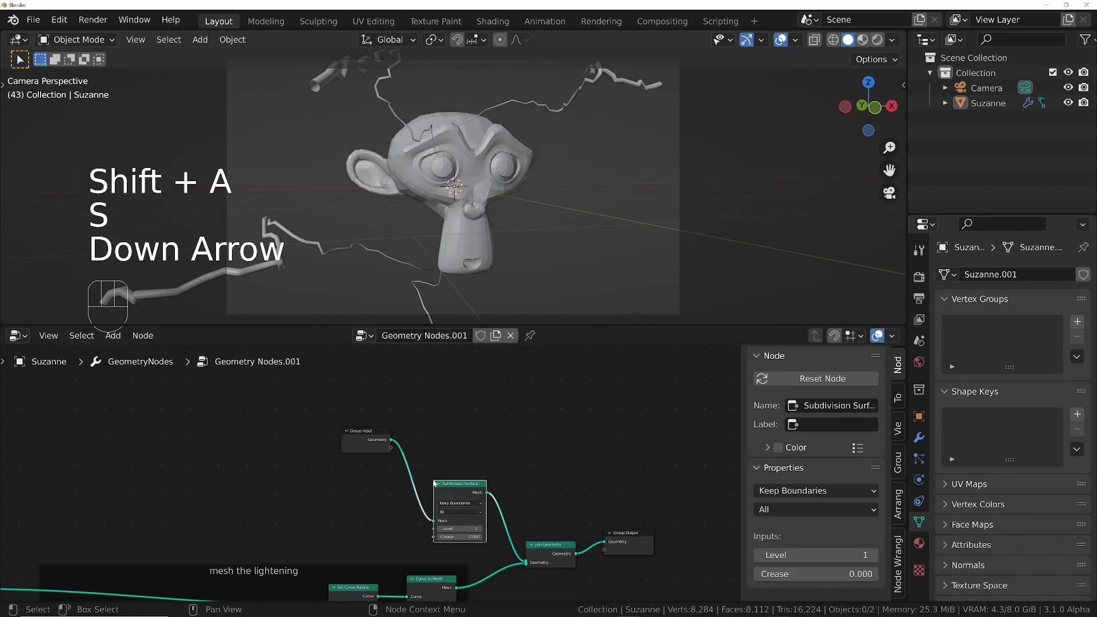
left_click(482, 529)
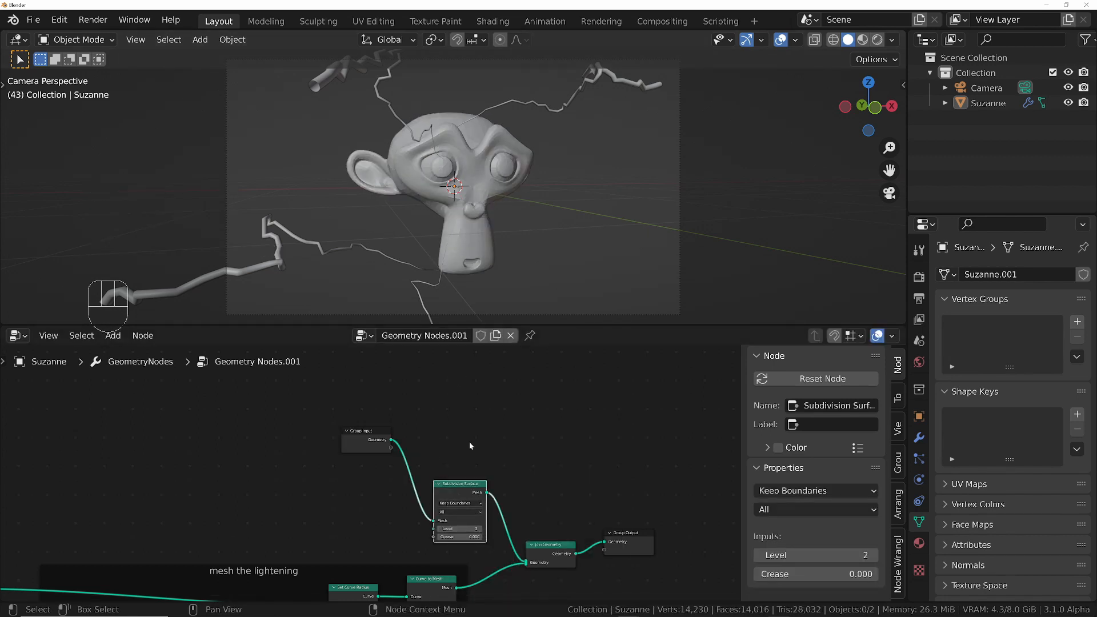
left_click_drag(462, 483, 449, 443)
Insert a Set Shade Smooth node on the link between Subdivision Surface and Join Geometry.
scroll(425, 480, "up", 3)
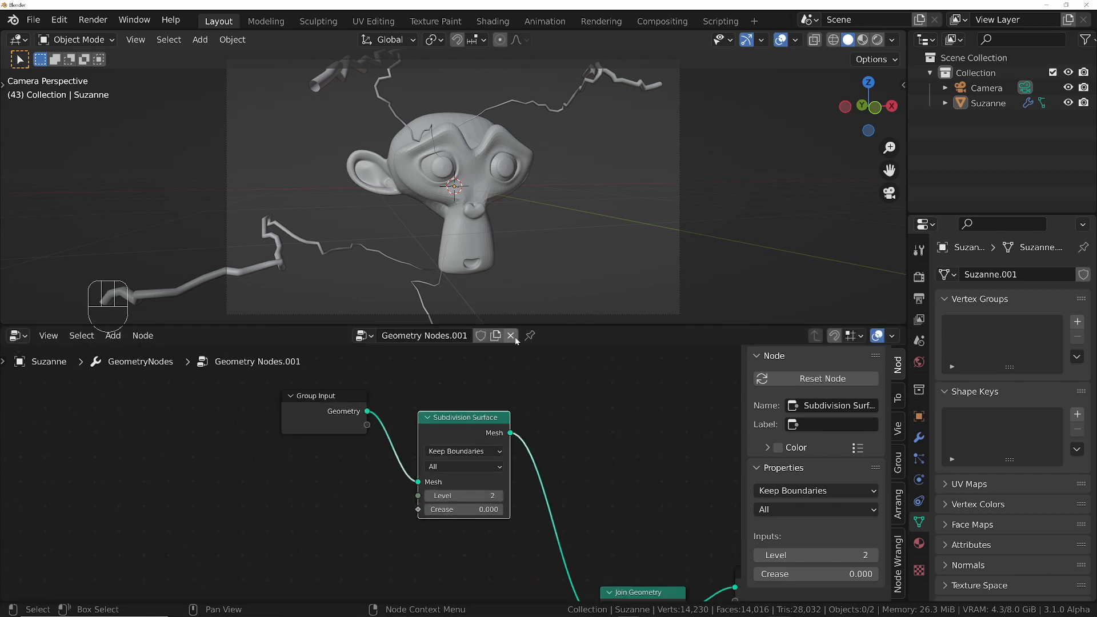
key("shift+a")
type("smooth")
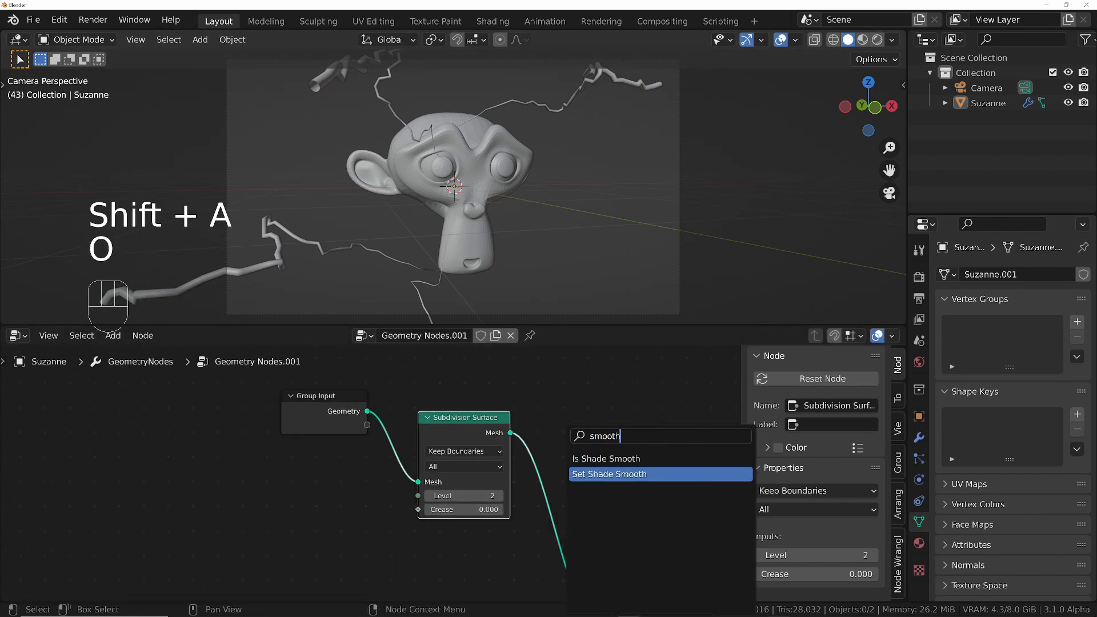
key("Return")
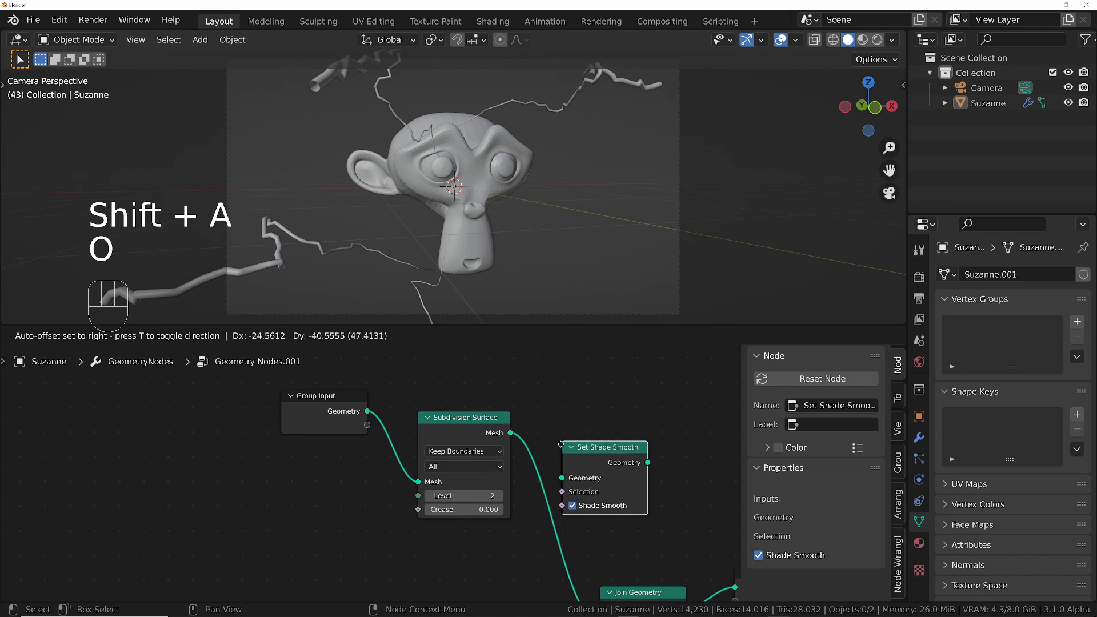
left_click(512, 461)
scroll(418, 471, "down", 2)
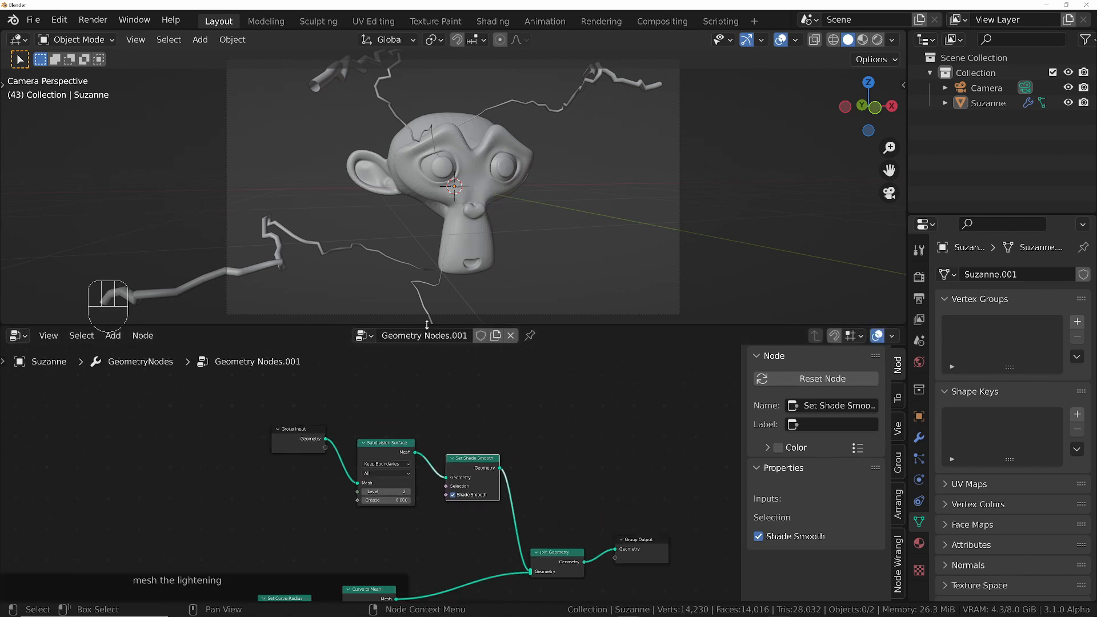
Frame the Suzanne nodes under the label "prepare suzanne for render" at label size 64, and shift Join Geometry and Group Output away.
left_click_drag(291, 415, 503, 517)
key("shift+p")
left_click(831, 425)
type("prea")
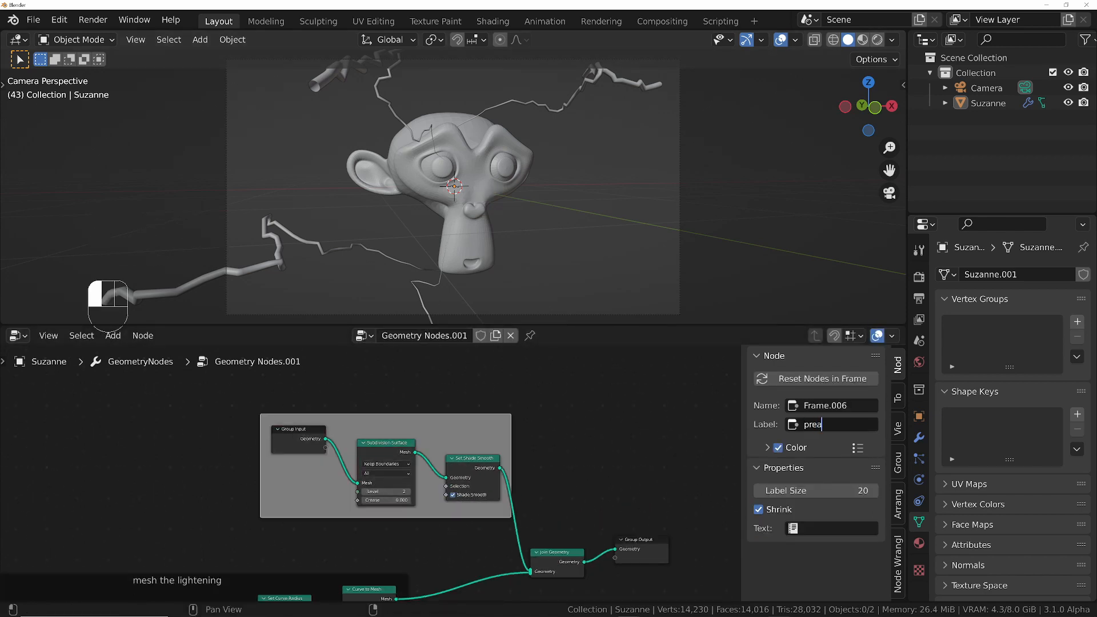
key("g")
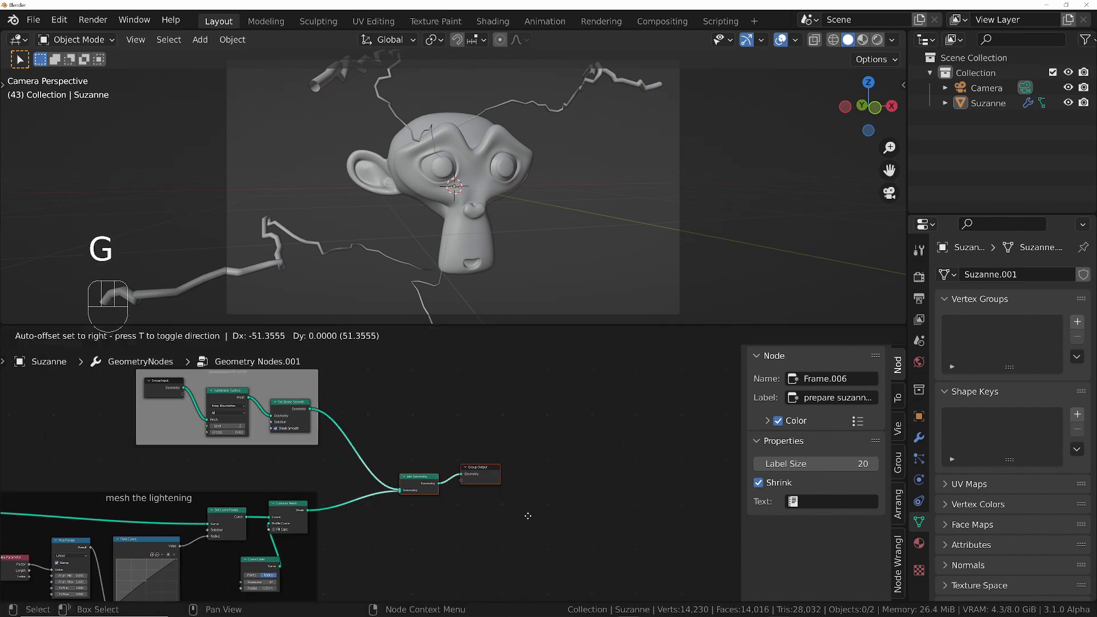
left_click(526, 515)
scroll(343, 411, "up", 3)
middle_click_drag(320, 406, 382, 478)
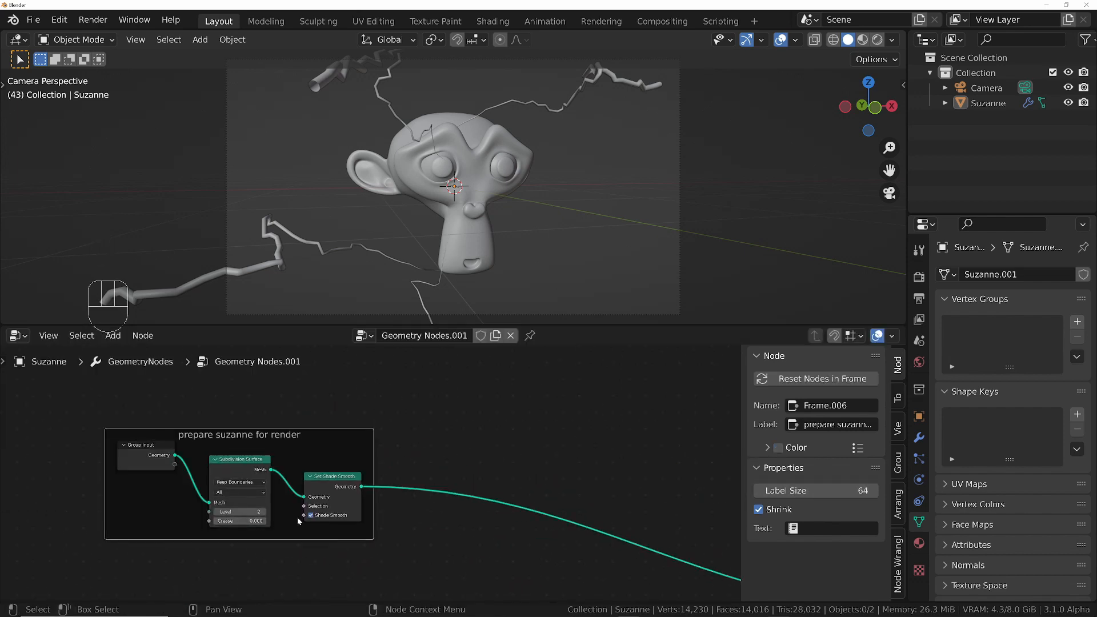
Insert a Set Material node after Set Shade Smooth and place it outside the "prepare suzanne for render" frame.
middle_click_drag(435, 509, 407, 485)
key("shift+a")
type("set mate")
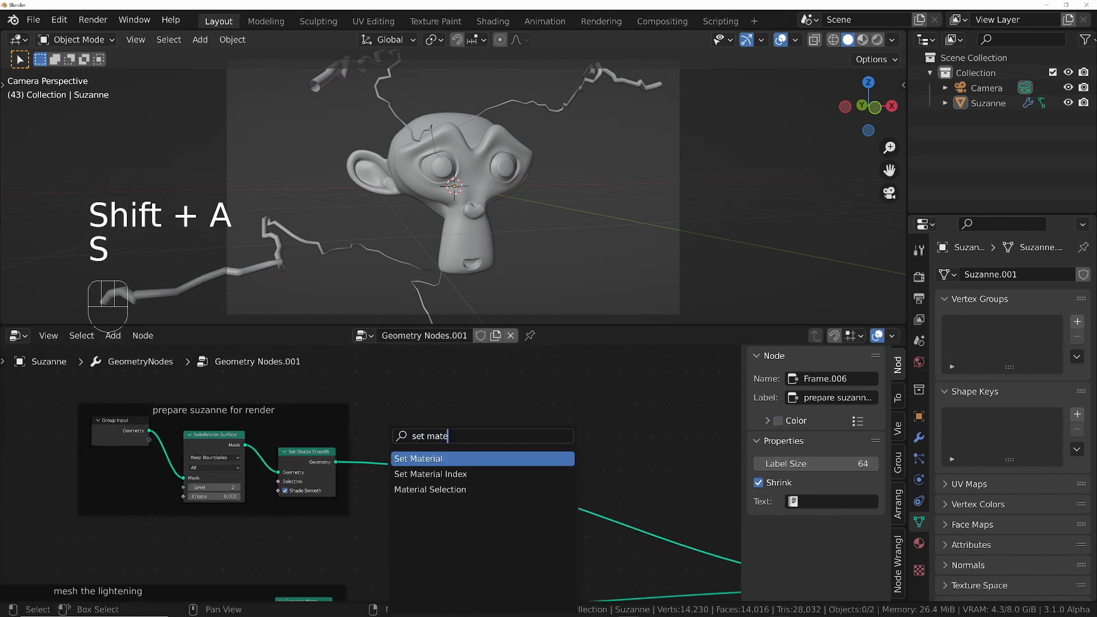
key("Return")
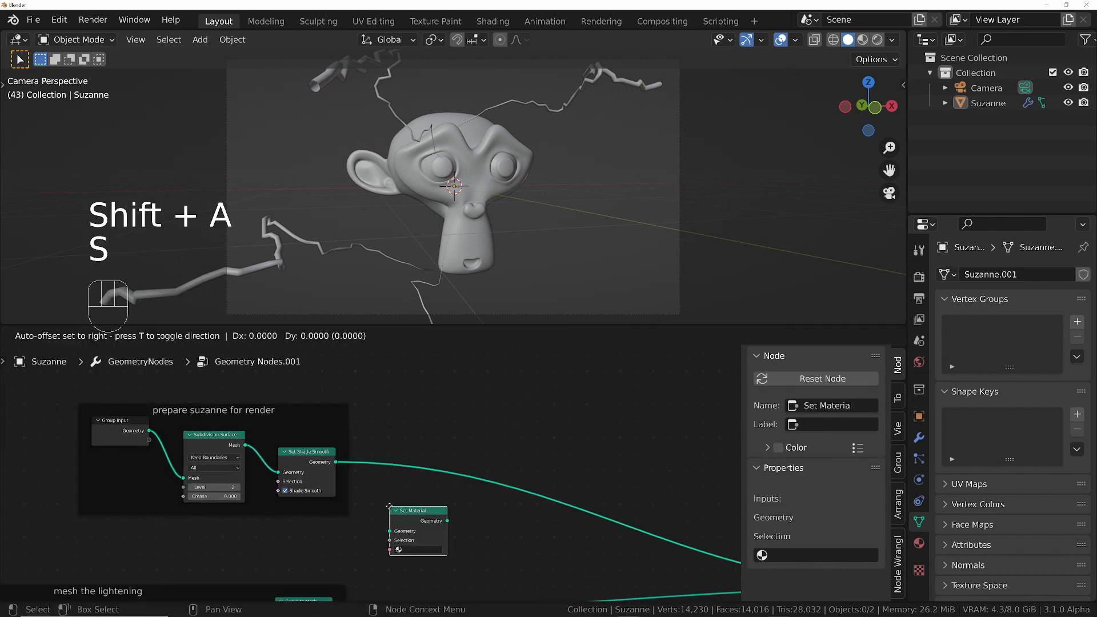
left_click(345, 456)
left_click_drag(397, 466, 462, 462, "alt")
key("alt+p")
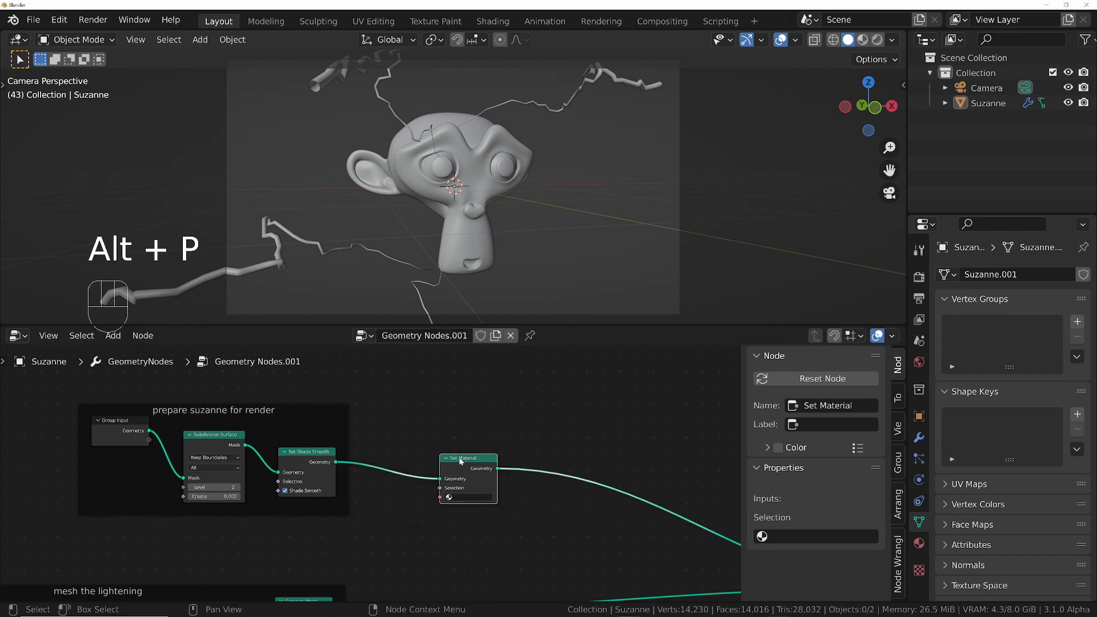
key("g")
scroll(613, 487, "down", 2, "shift")
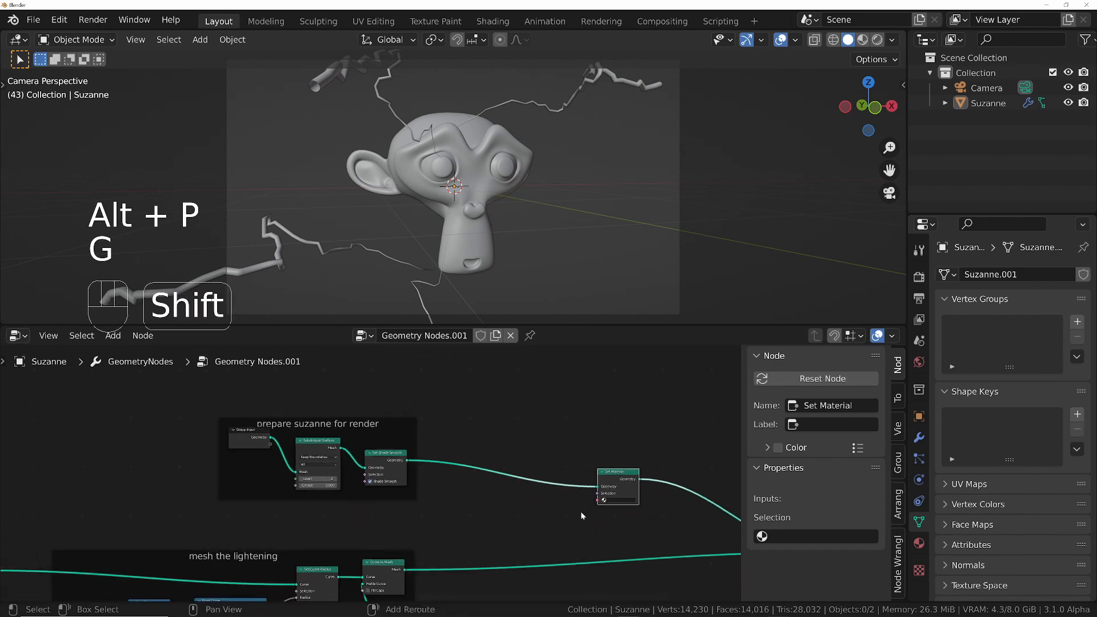
Duplicate the Set Material node onto the link between Curve to Mesh and Join Geometry.
scroll(589, 492, "down", 3)
key("shift+d")
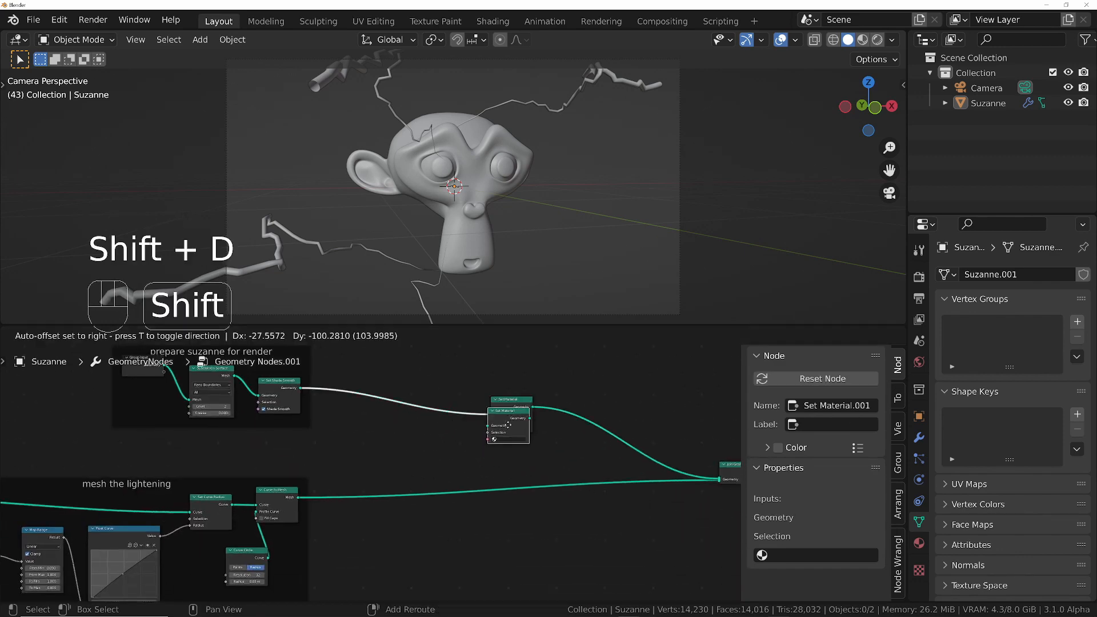
left_click(518, 478)
Put both Set Material nodes in a shared frame labelled "set materials" and hide the node editor's sidebar.
left_click_drag(471, 373, 585, 581)
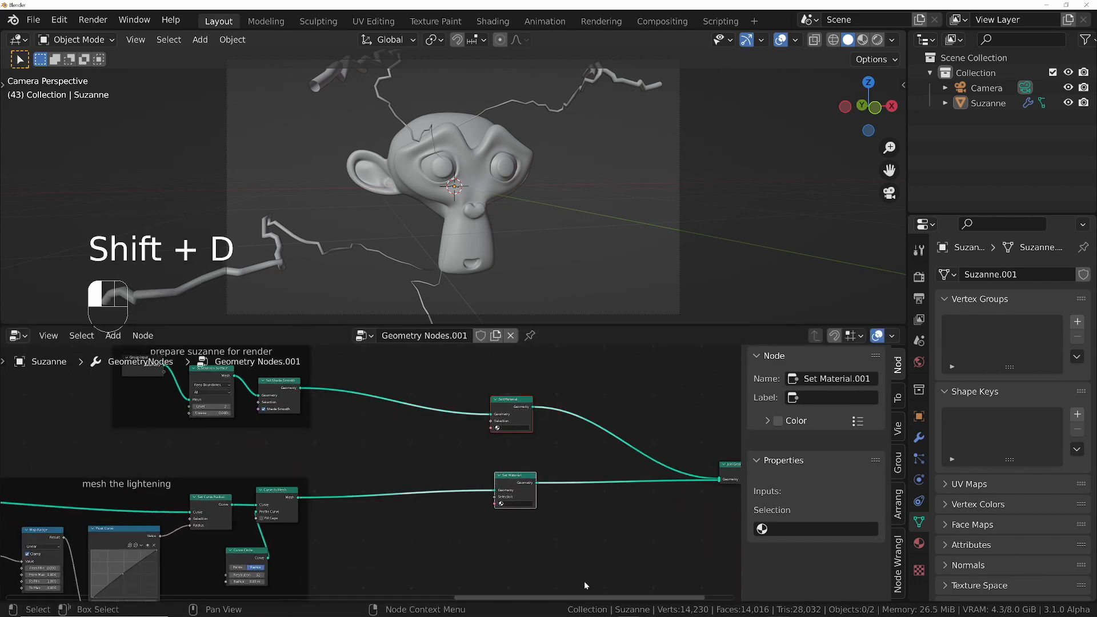
key("shift+p")
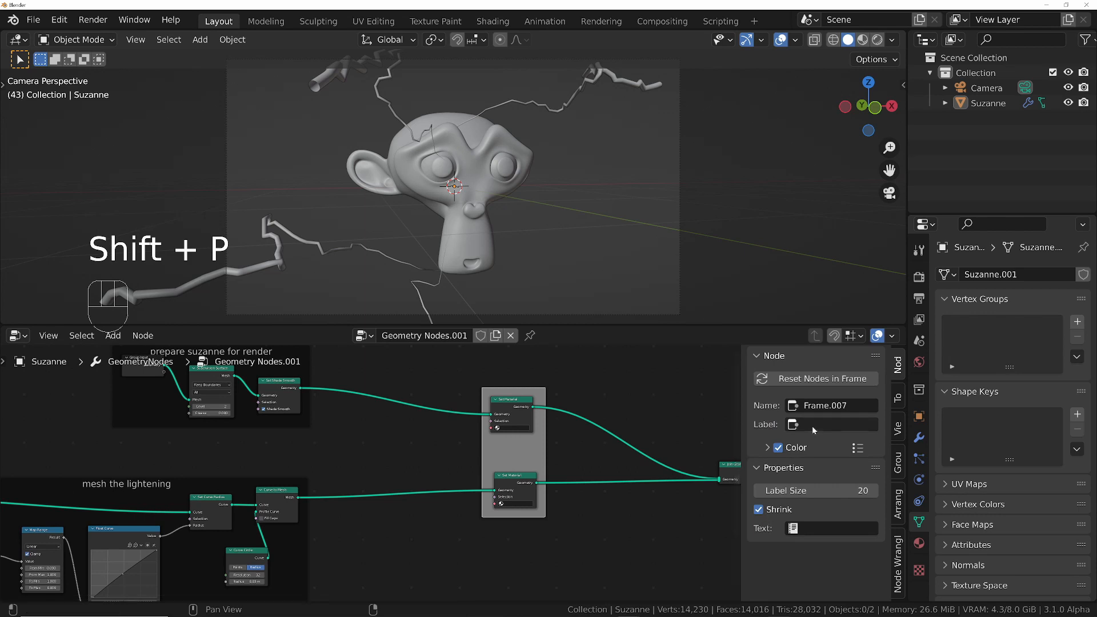
left_click(833, 424)
type("set materials")
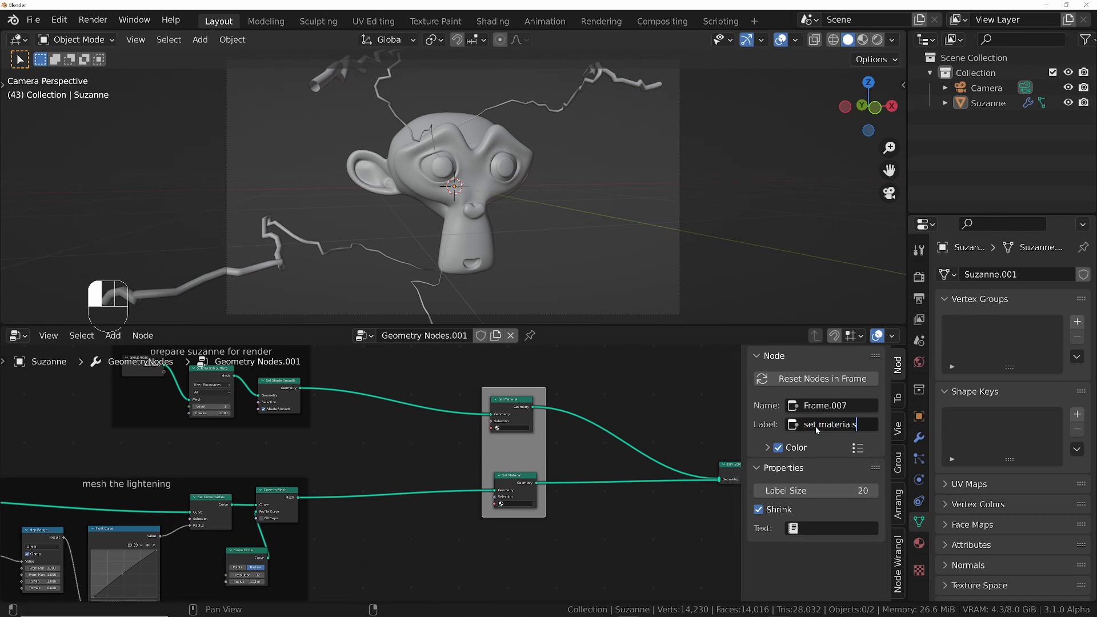
key("Return")
key("n")
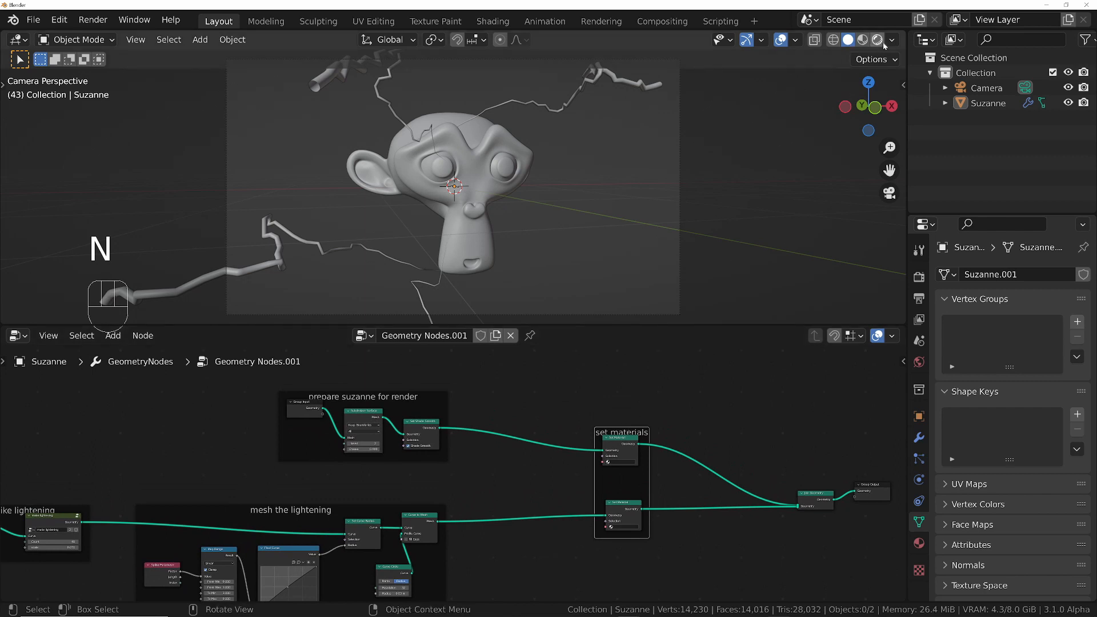
Switch the 3D viewport to rendered shading with Scene World lighting disabled.
left_click(876, 41)
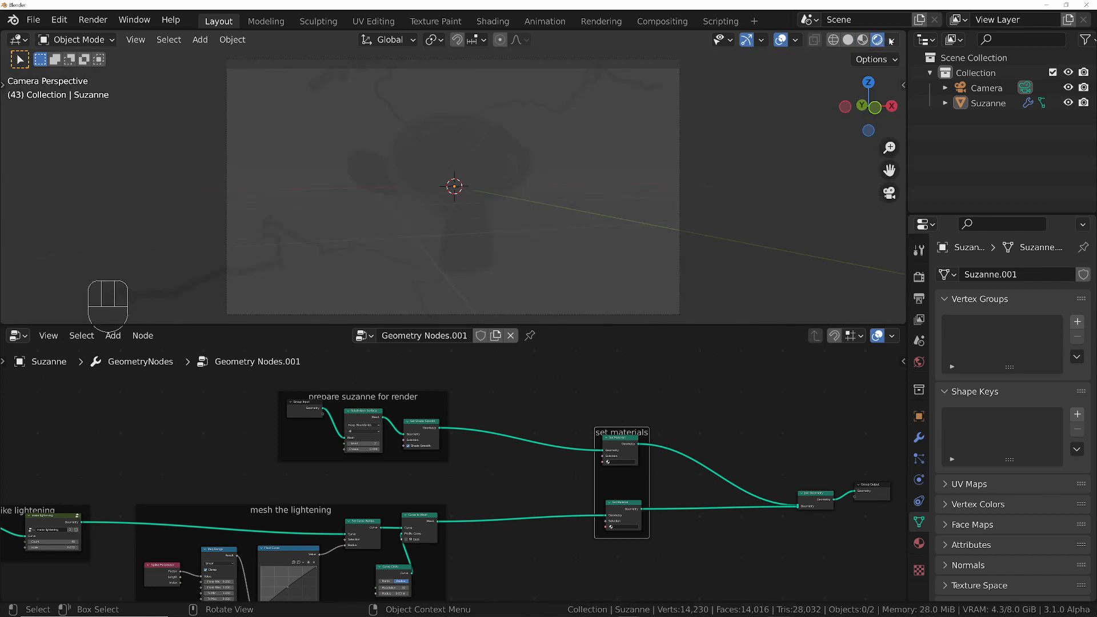
left_click(890, 41)
left_click(805, 131)
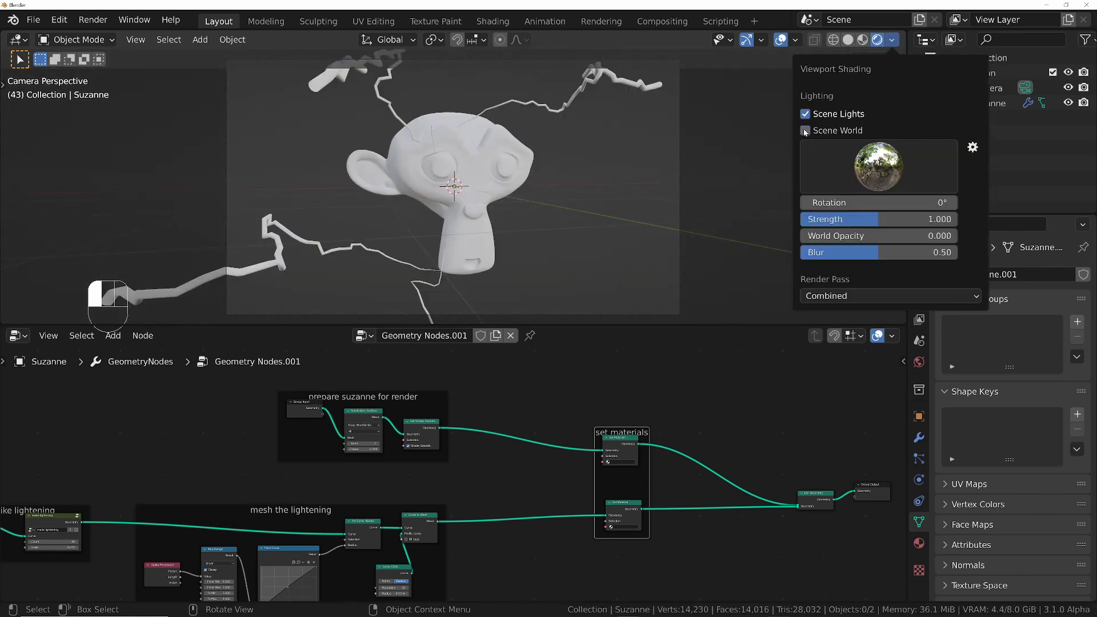
middle_click_drag(691, 423, 606, 417)
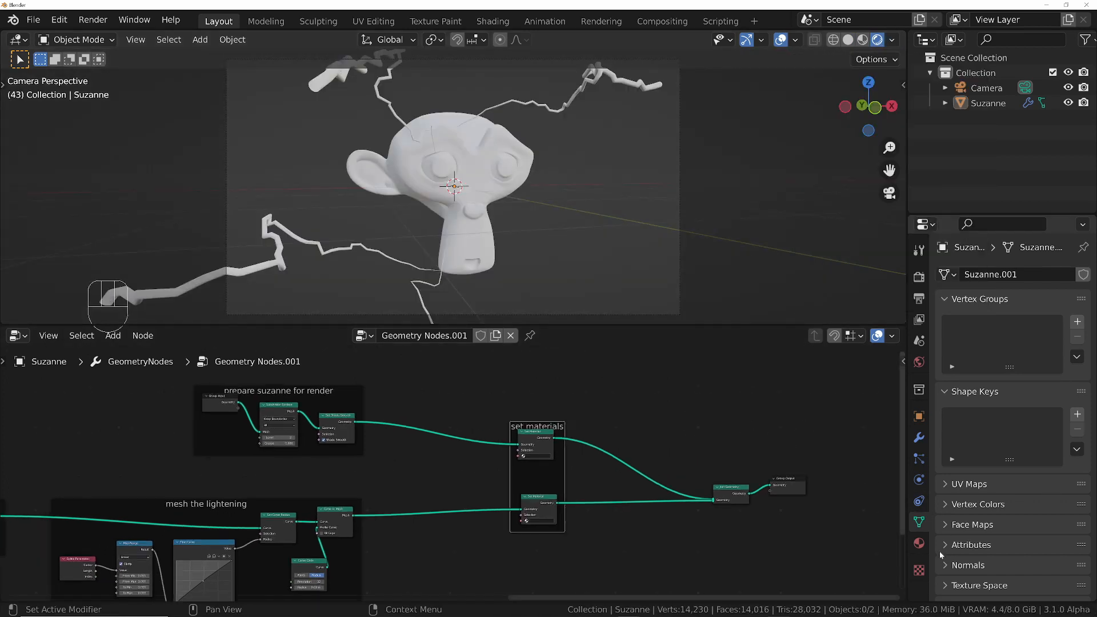
Create two new materials for Suzanne in separate material slots.
left_click(919, 543)
left_click(1046, 336)
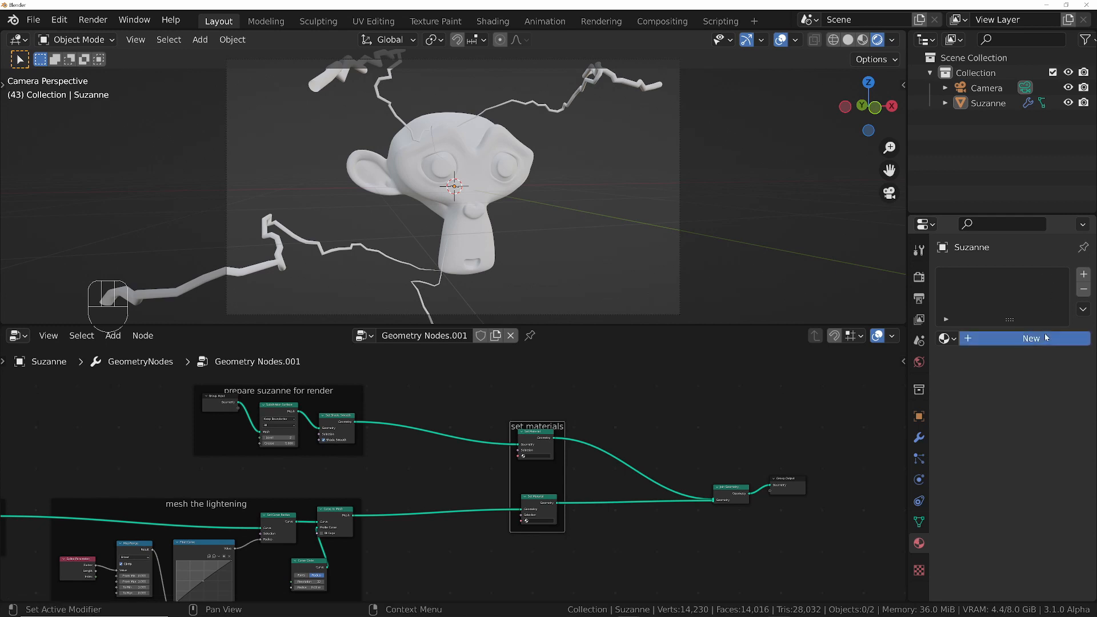
left_click(1084, 275)
left_click(1013, 370)
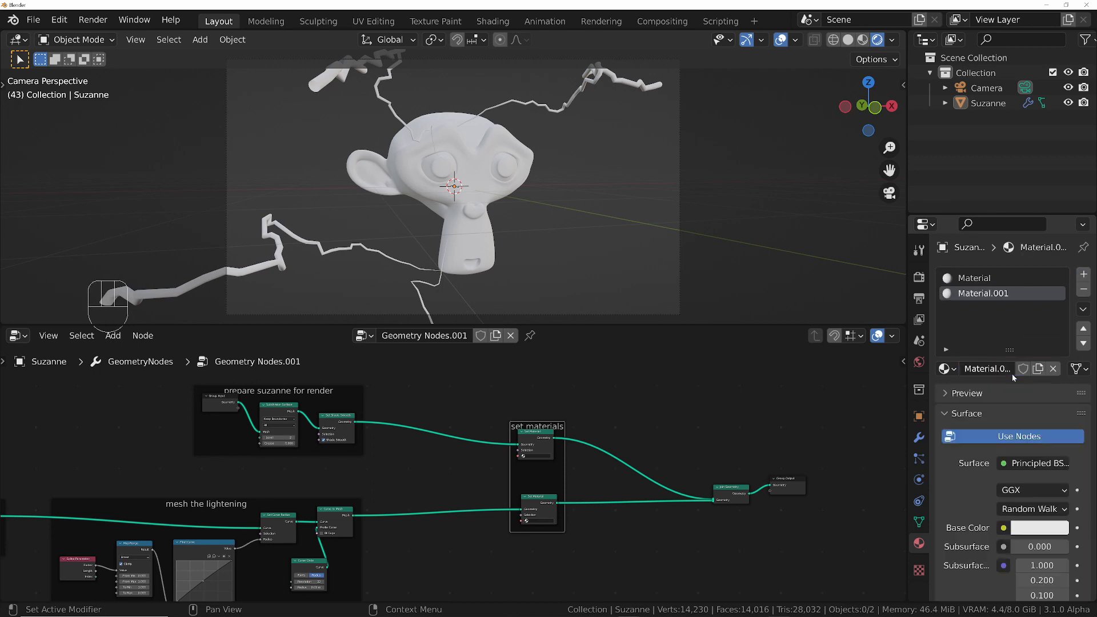
Set the first material's Metallic to 1.000 and Roughness to 0.000.
left_click(966, 282)
scroll(978, 513, "down", 6)
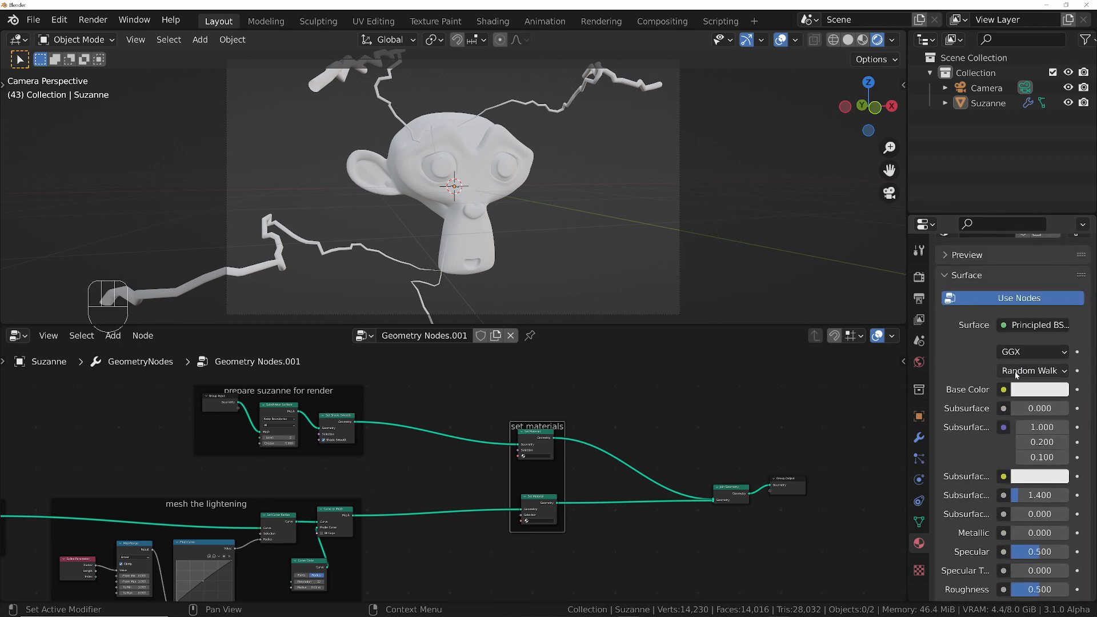
middle_click_drag(972, 538, 979, 475)
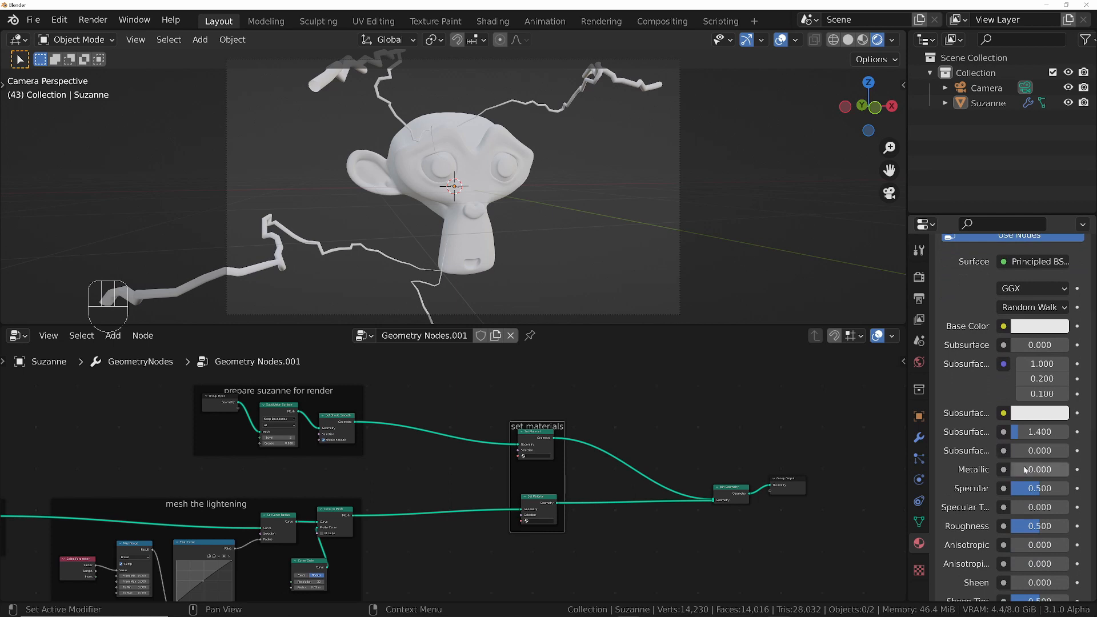
left_click_drag(1025, 470, 1070, 473)
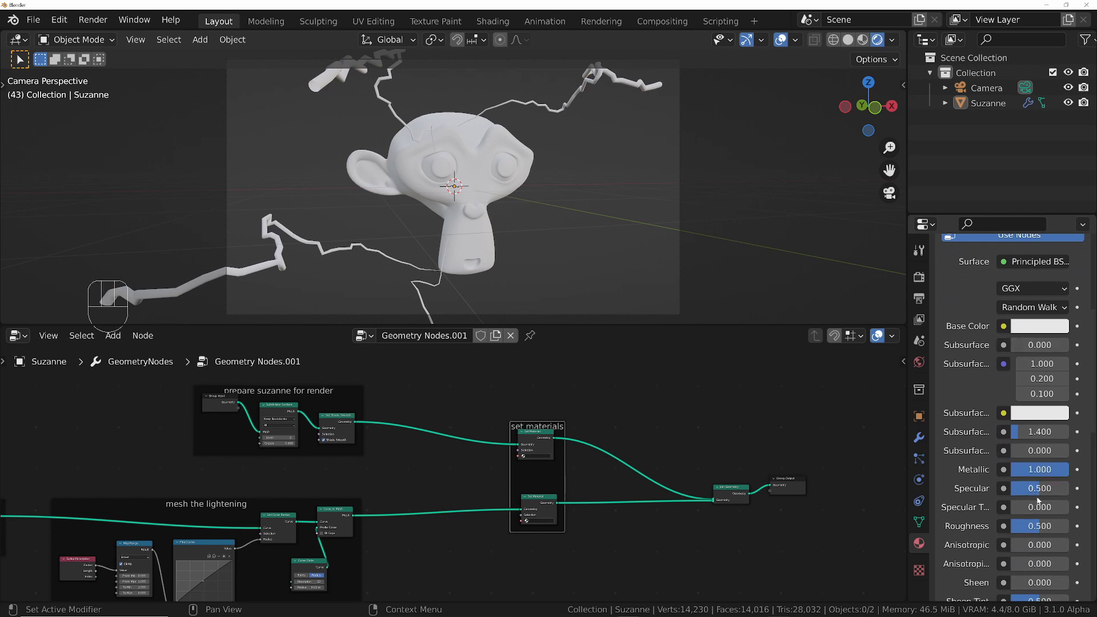
left_click_drag(1039, 526, 1012, 526)
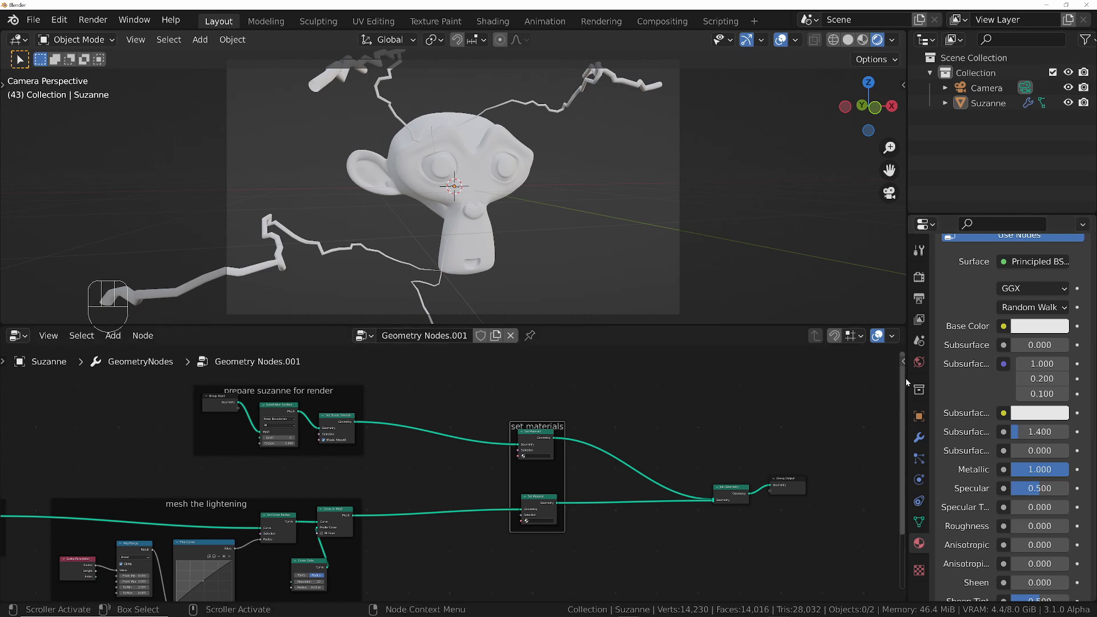
Assign the metallic material named Material to the Set Material node on Suzanne's branch.
scroll(515, 459, "up", 3)
scroll(478, 430, "up", 3)
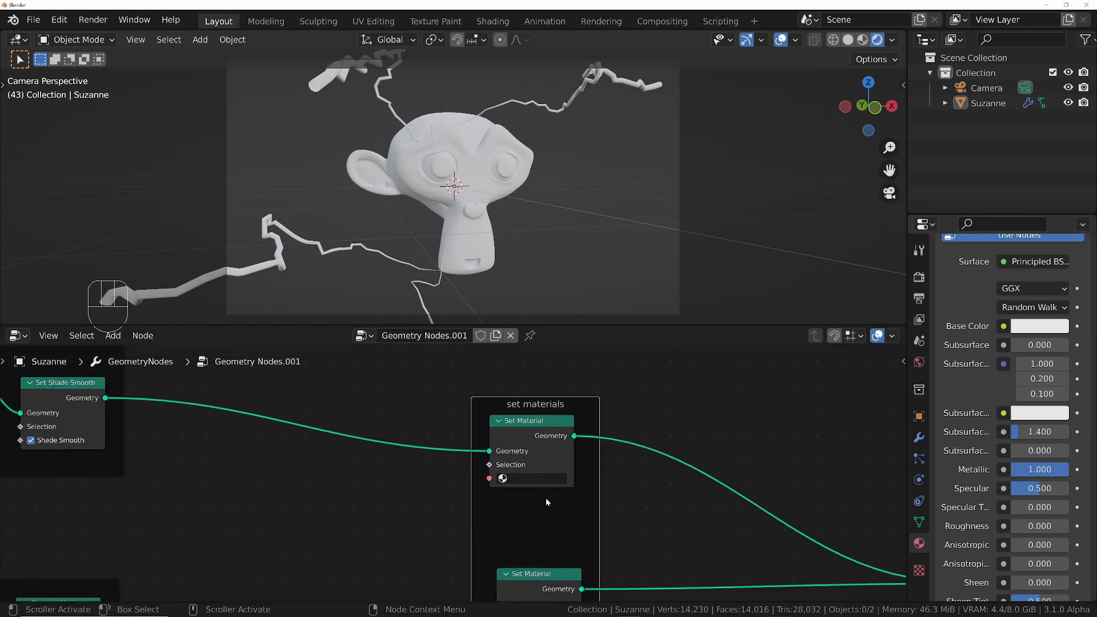
left_click(532, 475)
left_click(525, 326)
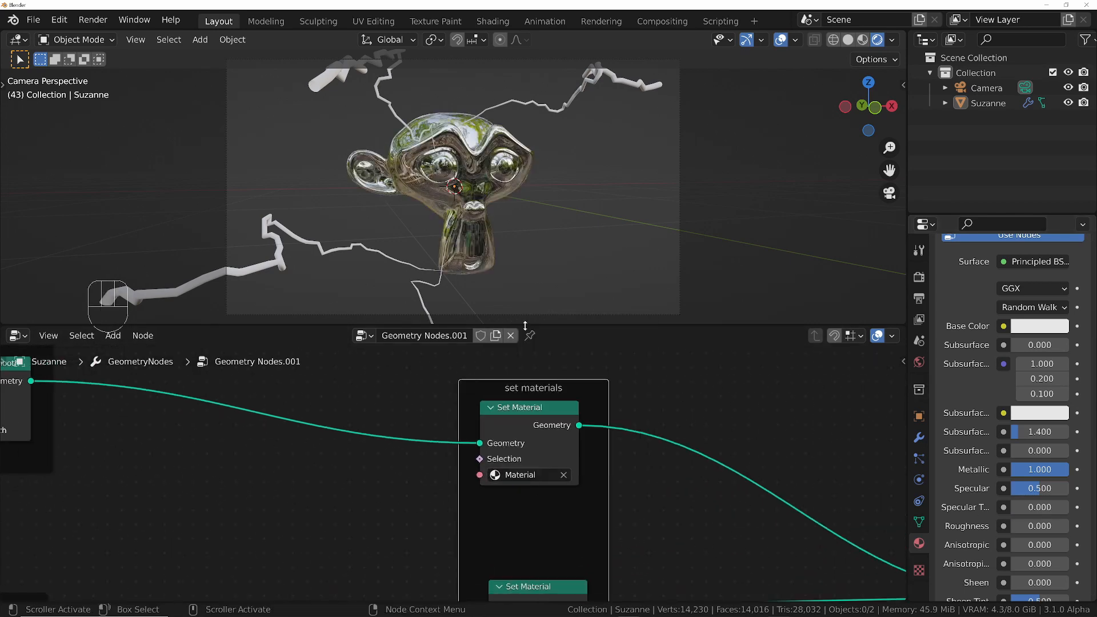
Give the second material, Material.001, a white Emission color with an Emission Strength of 40.
middle_click_drag(633, 518, 581, 417)
scroll(581, 417, "down", 1)
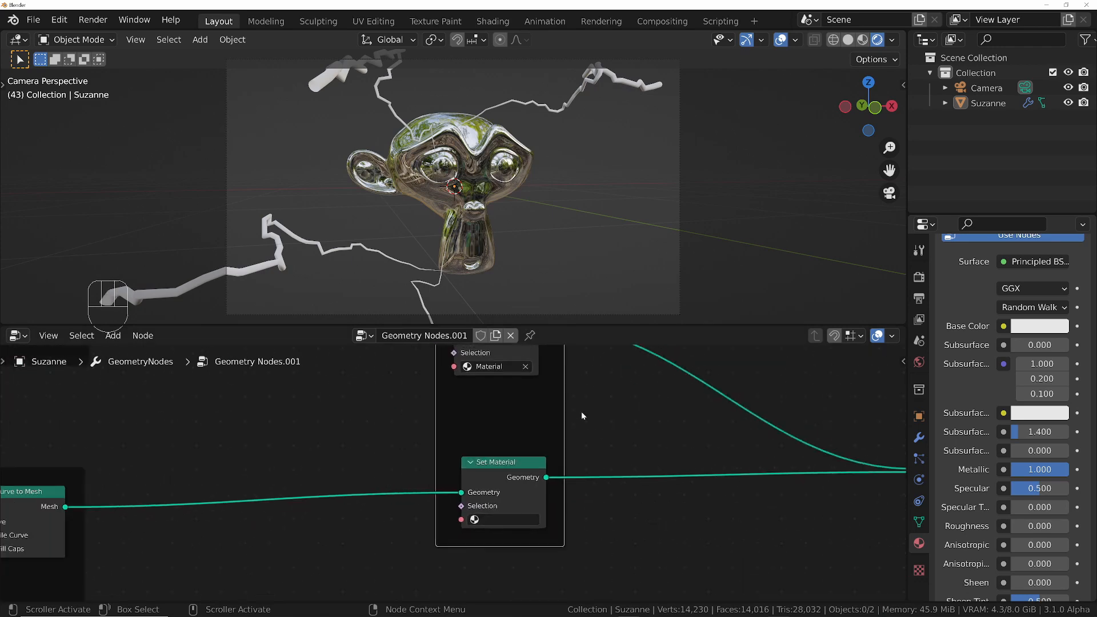
scroll(979, 499, "up", 6)
left_click(968, 294)
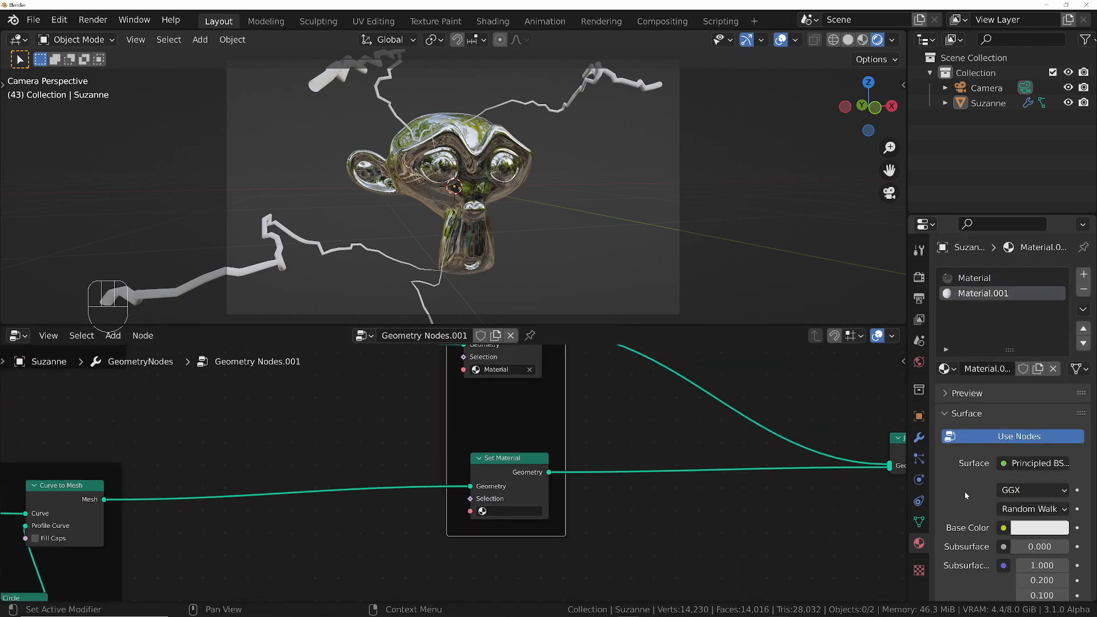
scroll(966, 495, "down", 12)
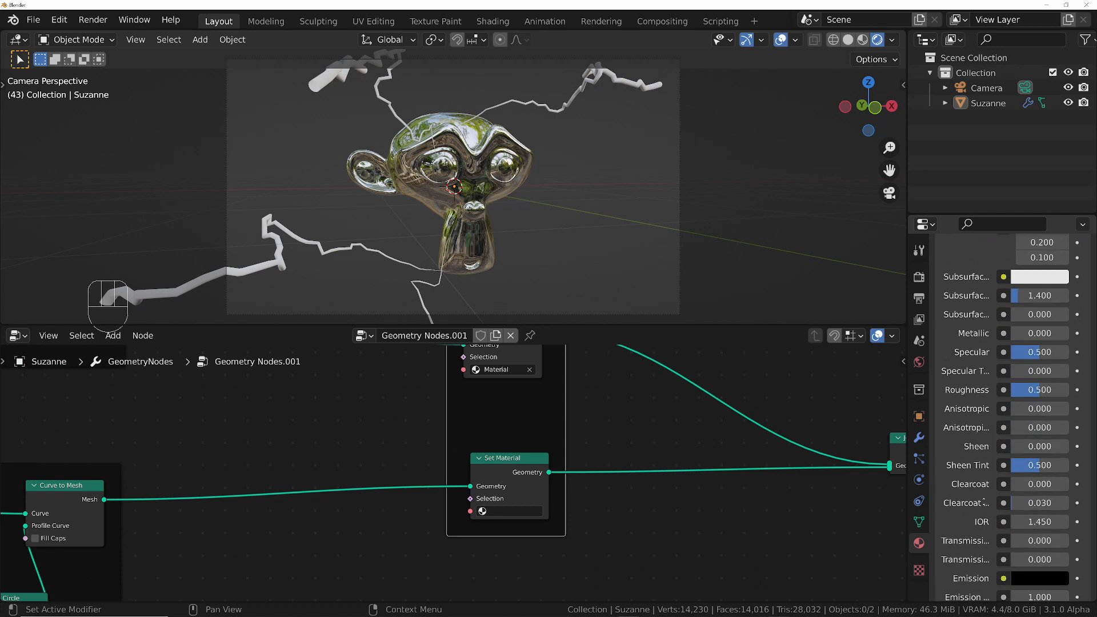
scroll(985, 499, "down", 6)
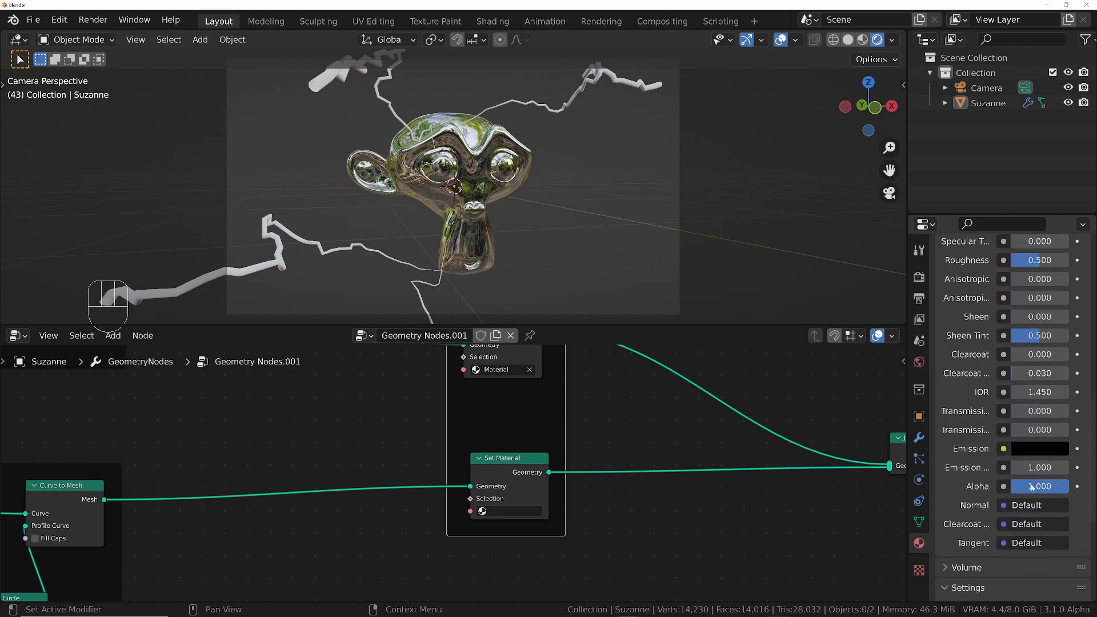
left_click(1034, 450)
left_click_drag(1058, 341, 1058, 232)
double_click(1027, 468)
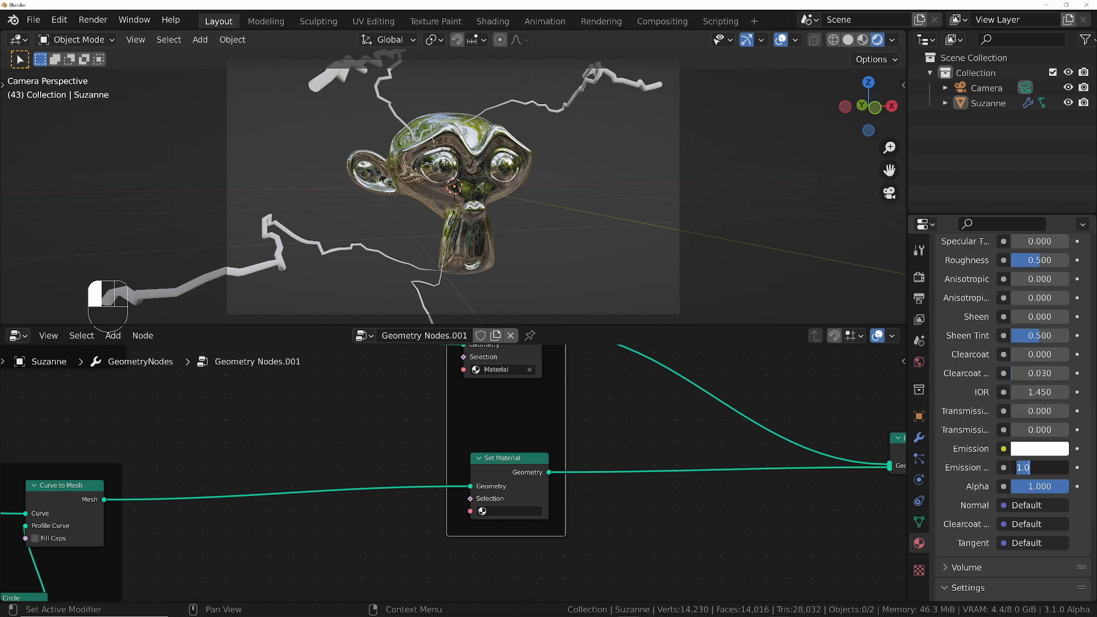
type("10")
key("Return")
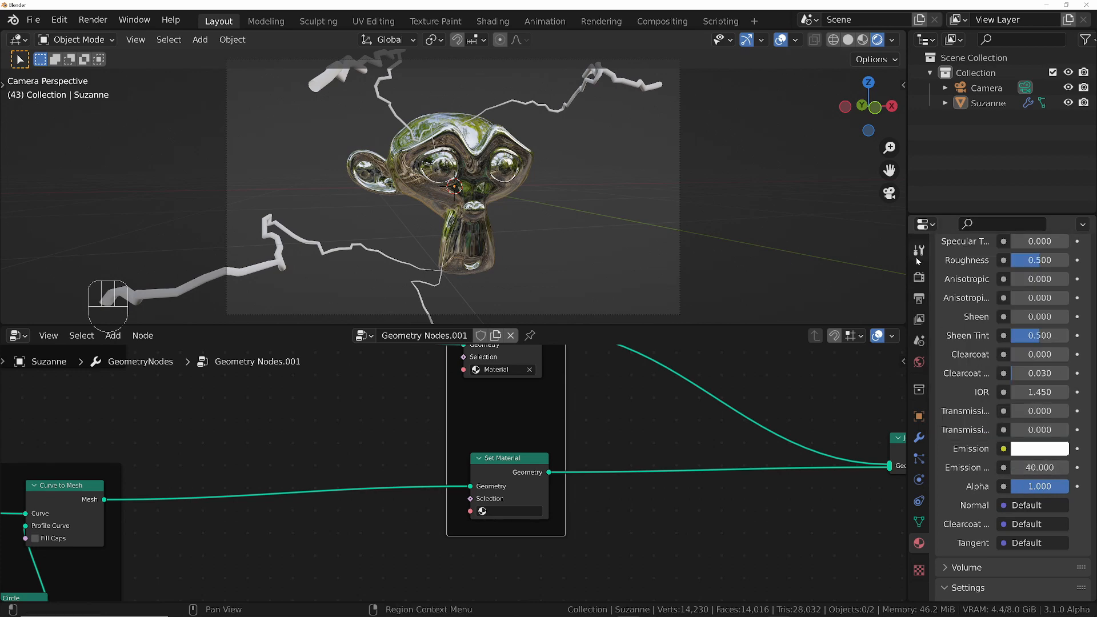
Enable Bloom in the render settings and assign Material.001 to the Set Material node on the lightning branch.
left_click(919, 277)
left_click(957, 307)
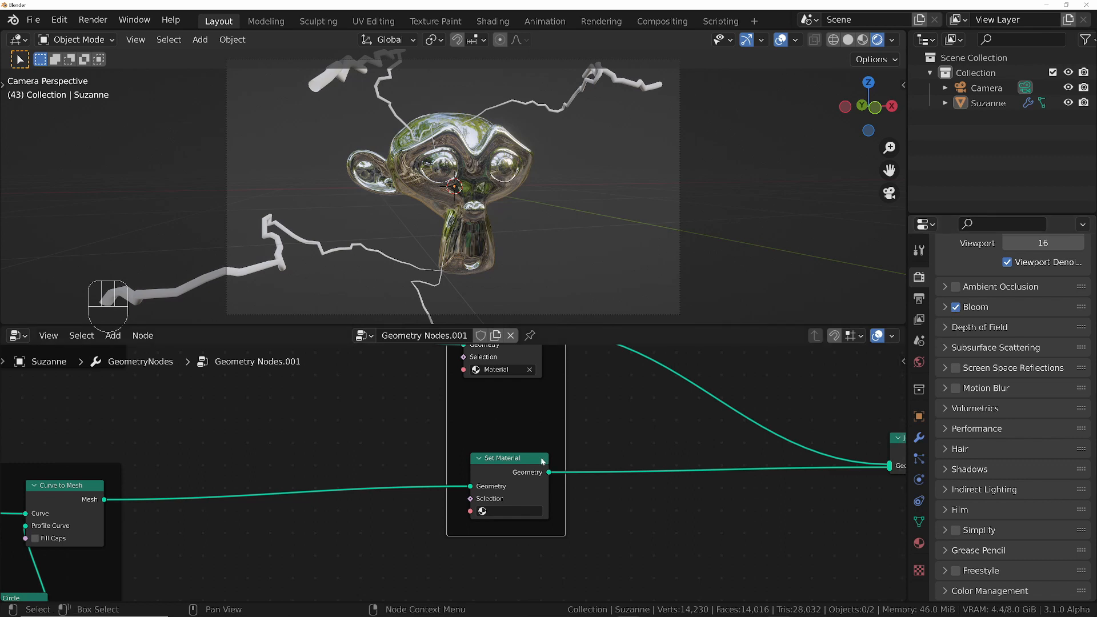
left_click(500, 511)
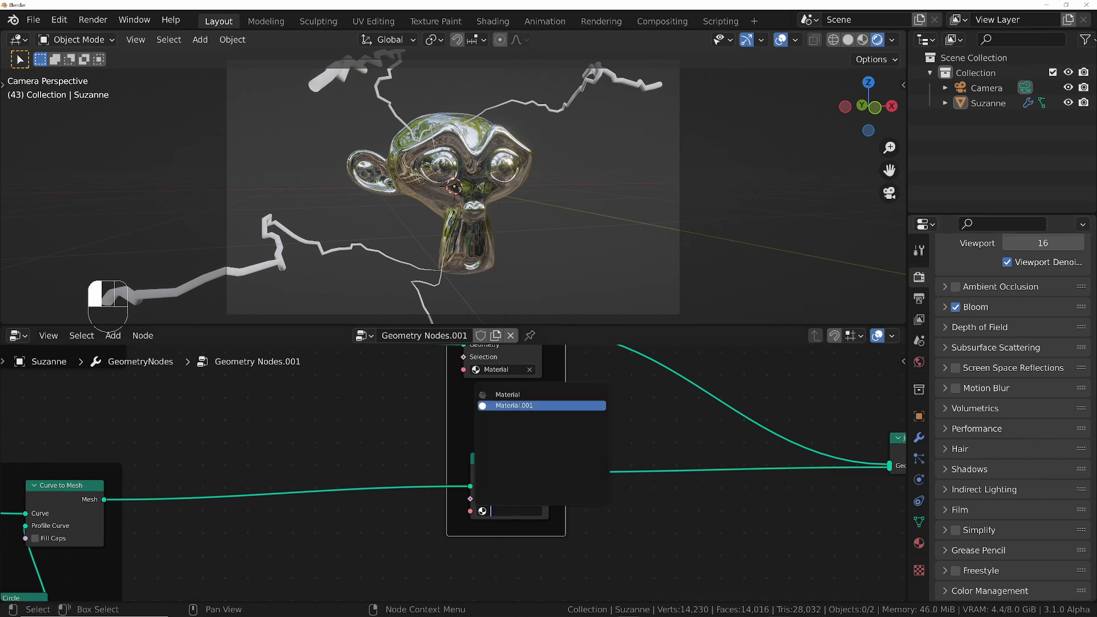
left_click(519, 407)
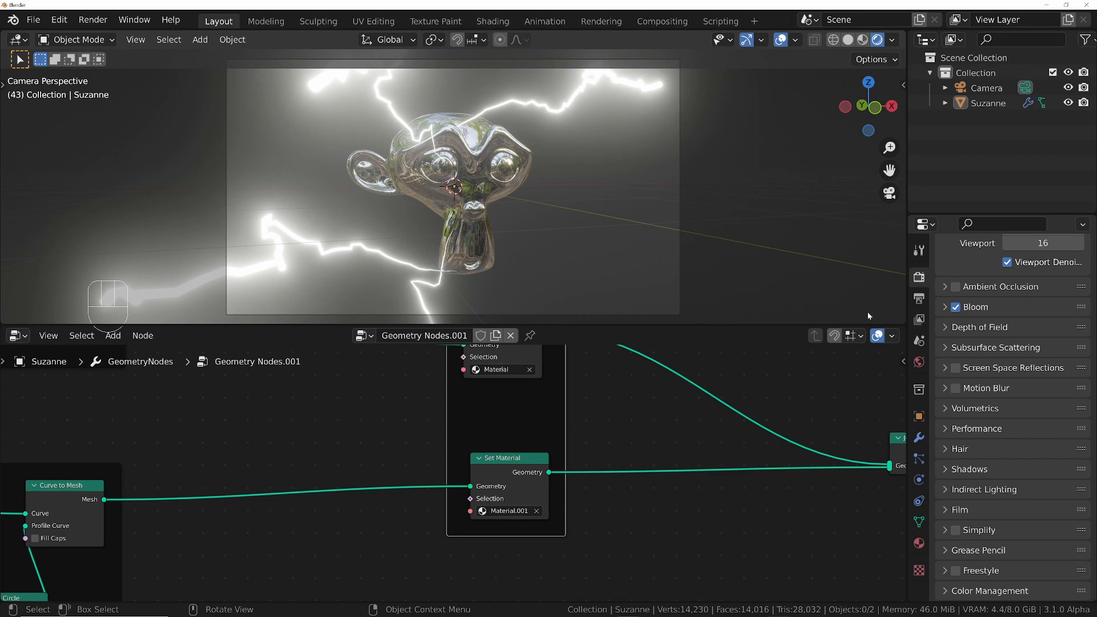
Change the Bloom color to a saturated violet-blue.
left_click(944, 307)
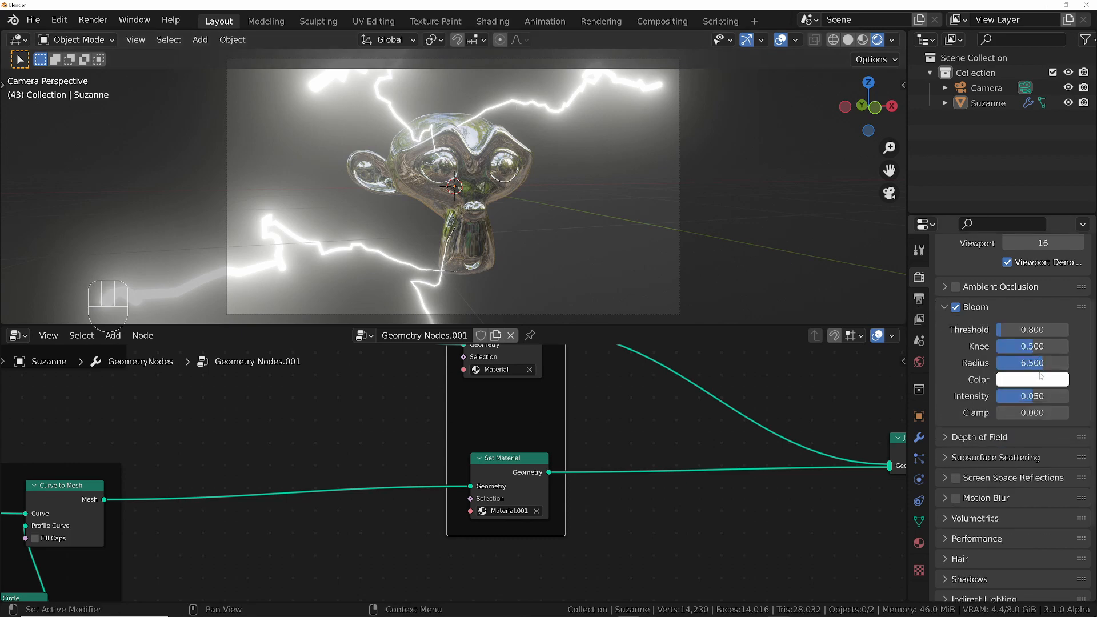
left_click(1041, 380)
left_click(1005, 222)
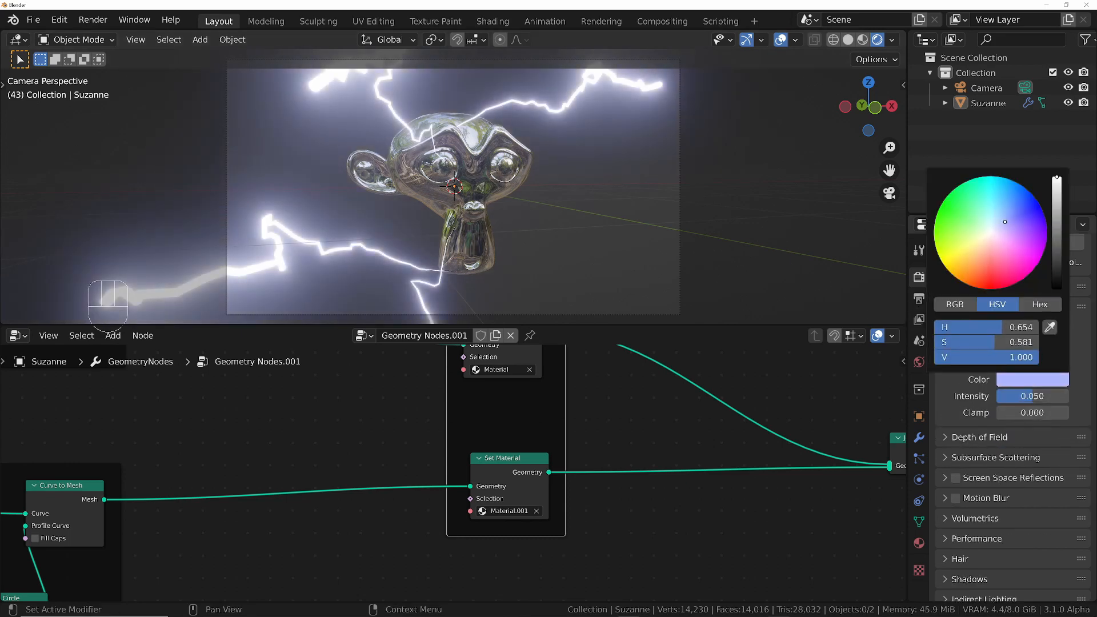
mouse_move(1006, 221)
left_mouse_down()
mouse_move(999, 214)
mouse_move(1019, 215)
left_mouse_up()
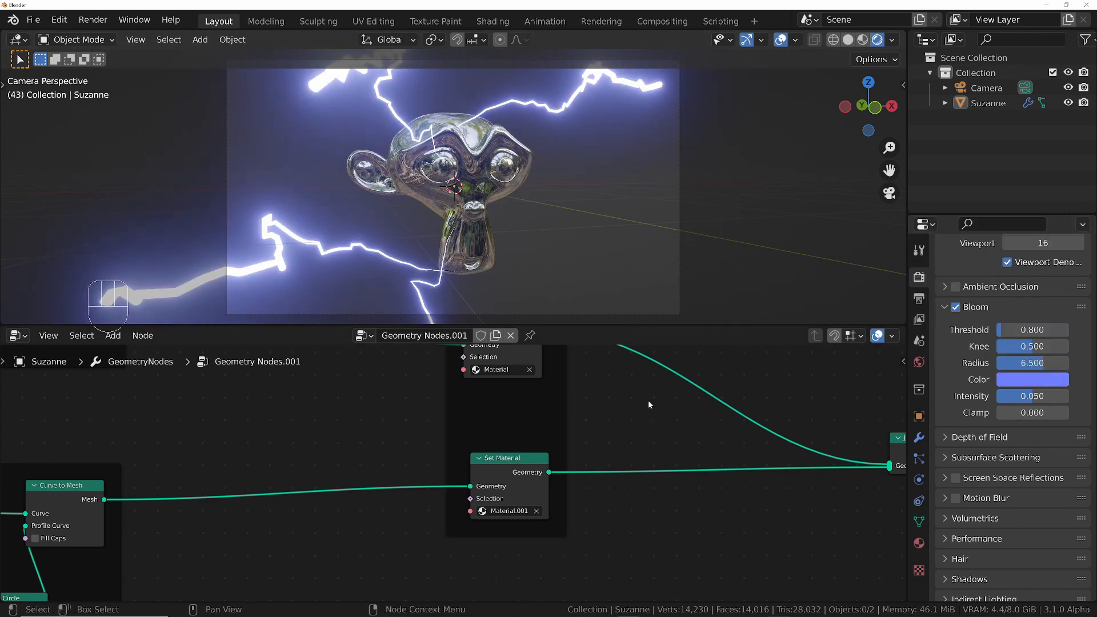
Move the Join Geometry and Group Output nodes farther away from the set materials frame and play back the lightning animation.
scroll(524, 456, "down", 3)
middle_click_drag(690, 423, 561, 438)
left_click_drag(480, 434, 636, 517)
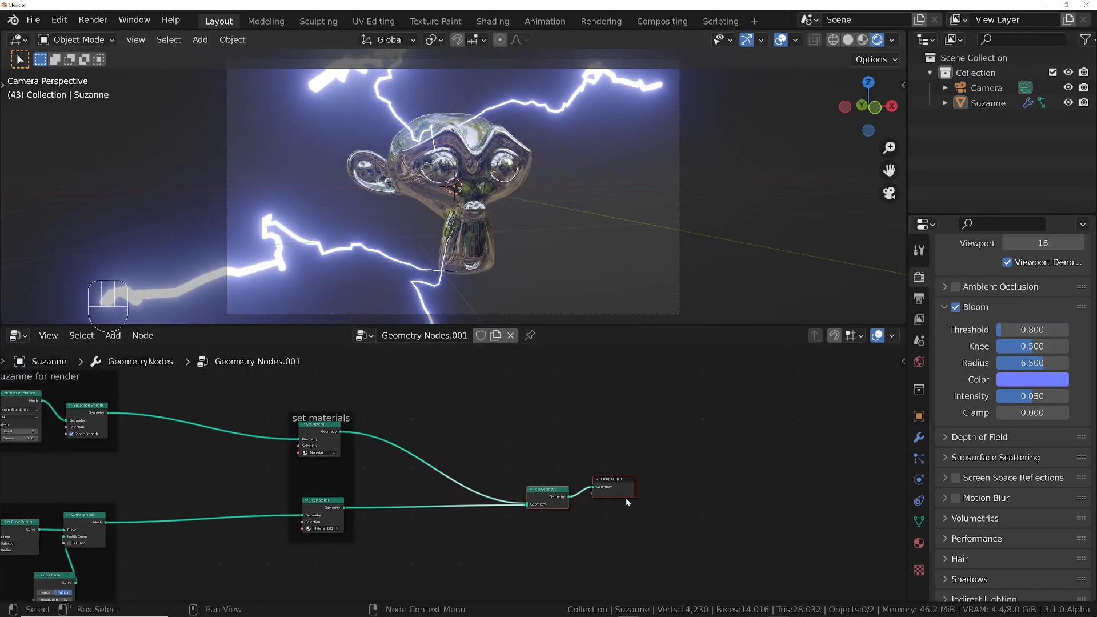
key("g")
left_click(680, 489)
key("space")
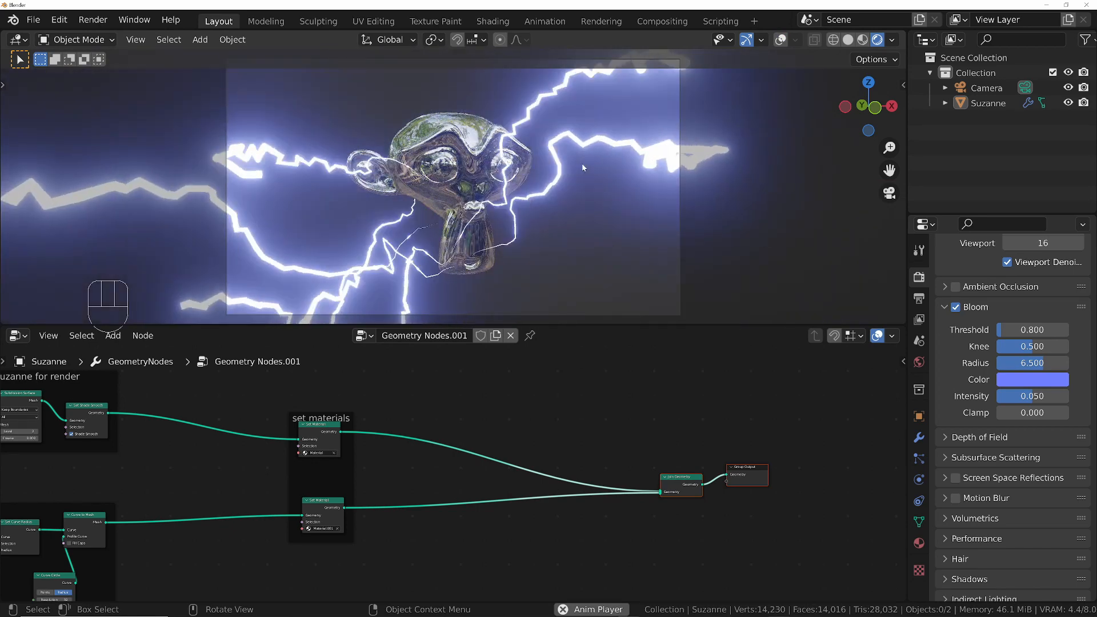
key("space")
Set the Seed expression of the lightning emitter's Distribute Points on Faces node to frame/3 and play back the animation.
scroll(319, 478, "down", 7)
middle_click_drag(319, 478, 502, 478)
scroll(501, 478, "down", 1)
middle_click_drag(152, 517, 601, 490)
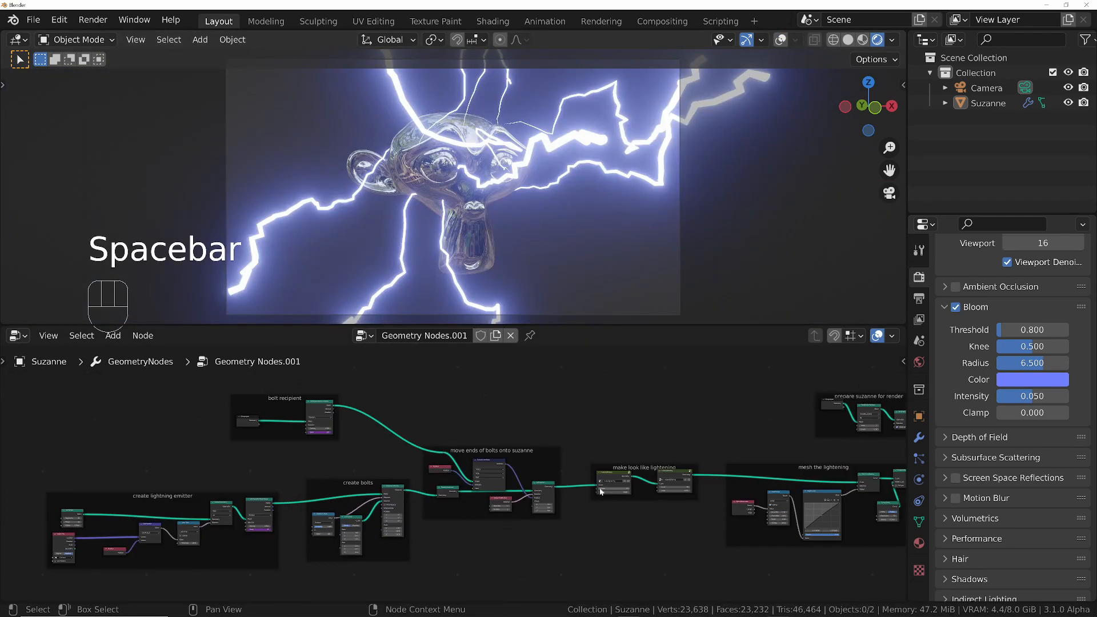
scroll(213, 547, "up", 4)
scroll(214, 546, "up", 1)
scroll(310, 527, "up", 4)
scroll(290, 511, "up", 3)
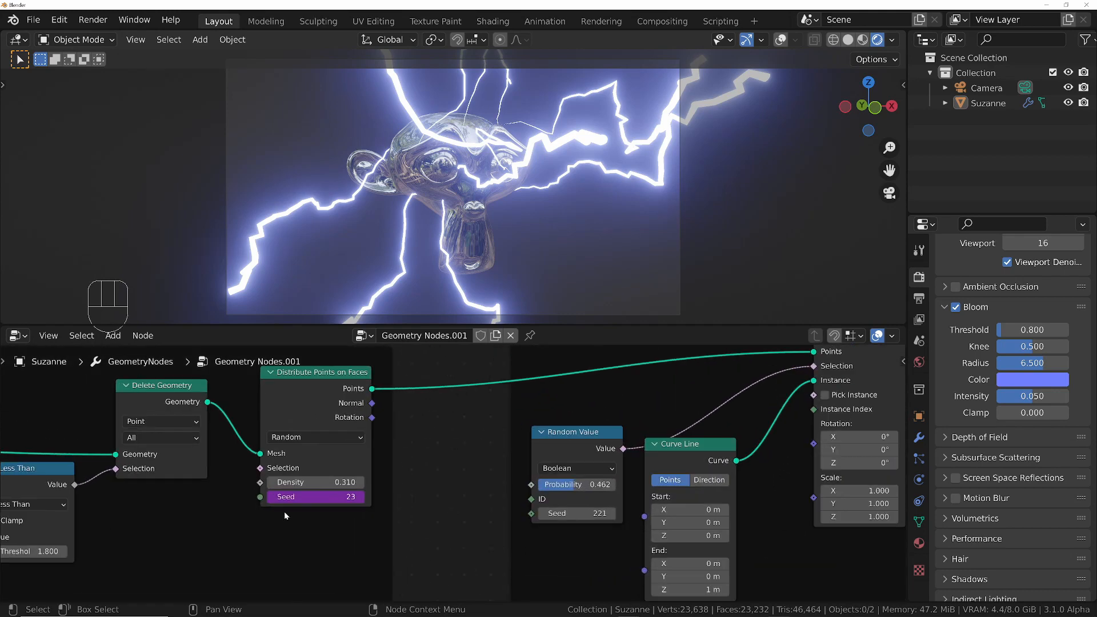
middle_click_drag(283, 512, 385, 558)
left_click(414, 542)
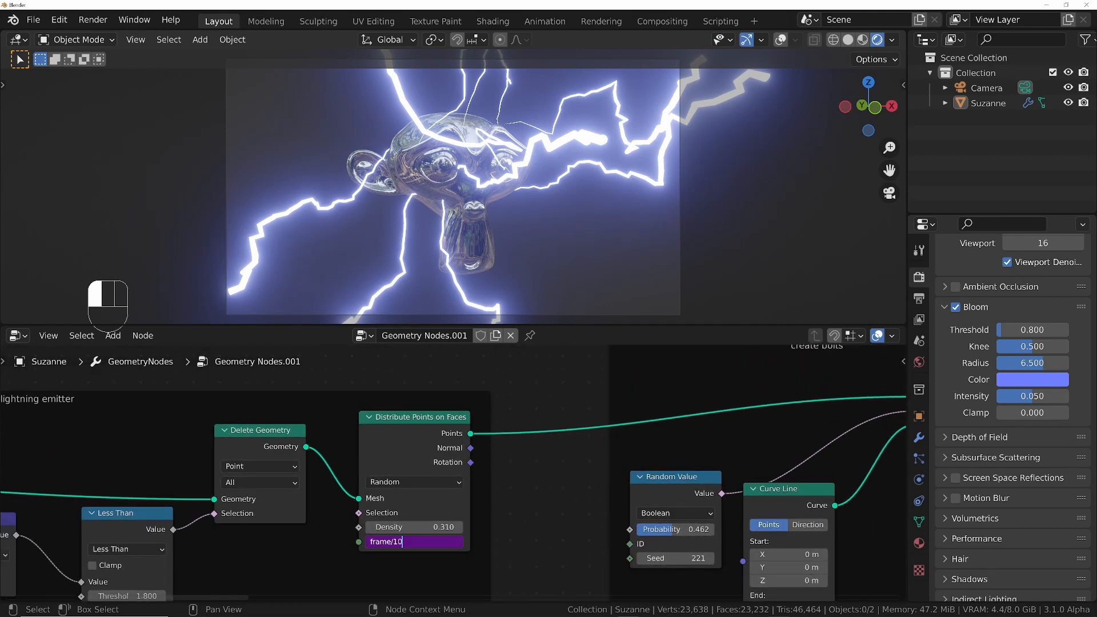
type("3")
key("Return")
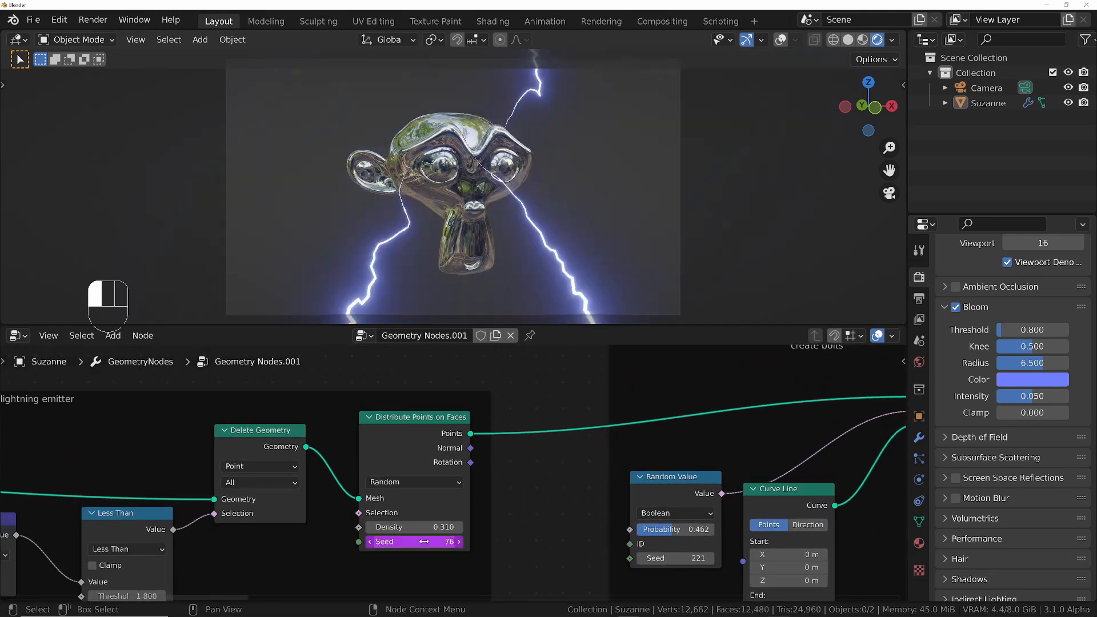
key("space")
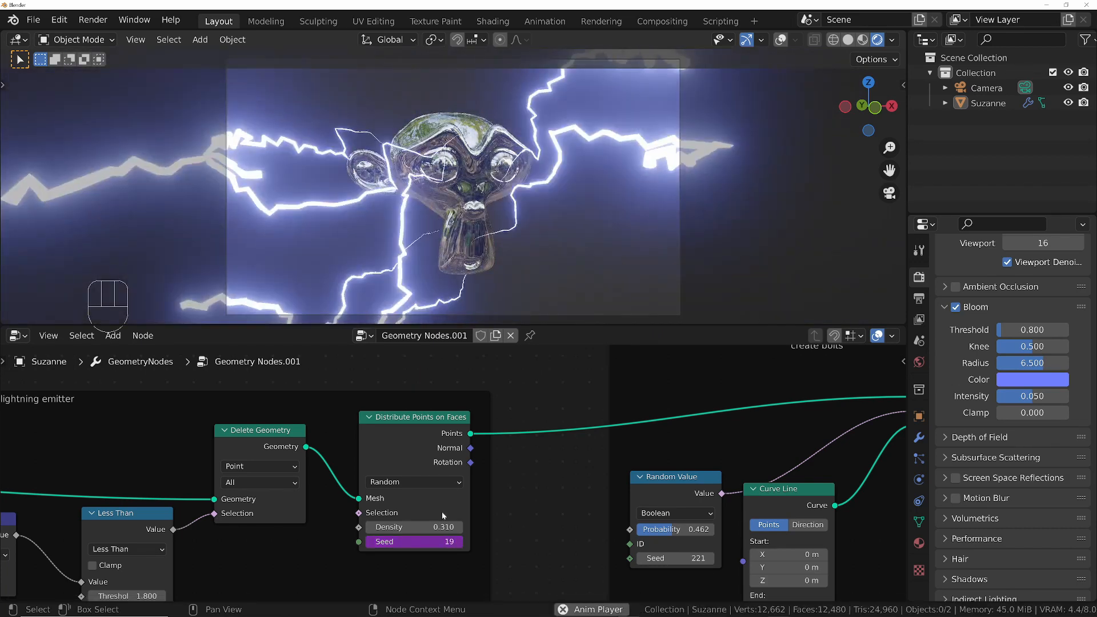
key("space")
Set the Seed expression of the bolt recipient's Distribute Points on Faces node to frame*3 and play back the animation.
scroll(443, 516, "down", 3)
middle_click_drag(366, 489, 396, 522)
middle_click_drag(249, 480, 329, 536)
scroll(329, 536, "down", 5)
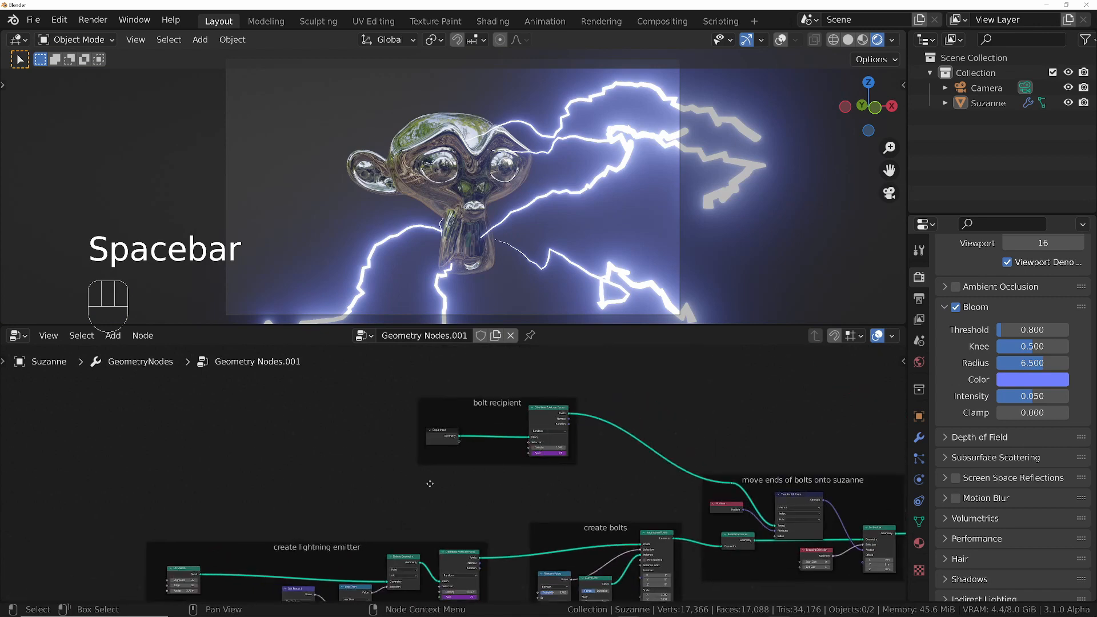
middle_click_drag(557, 455, 458, 515)
scroll(458, 515, "up", 12)
left_click(458, 517)
left_click(458, 518)
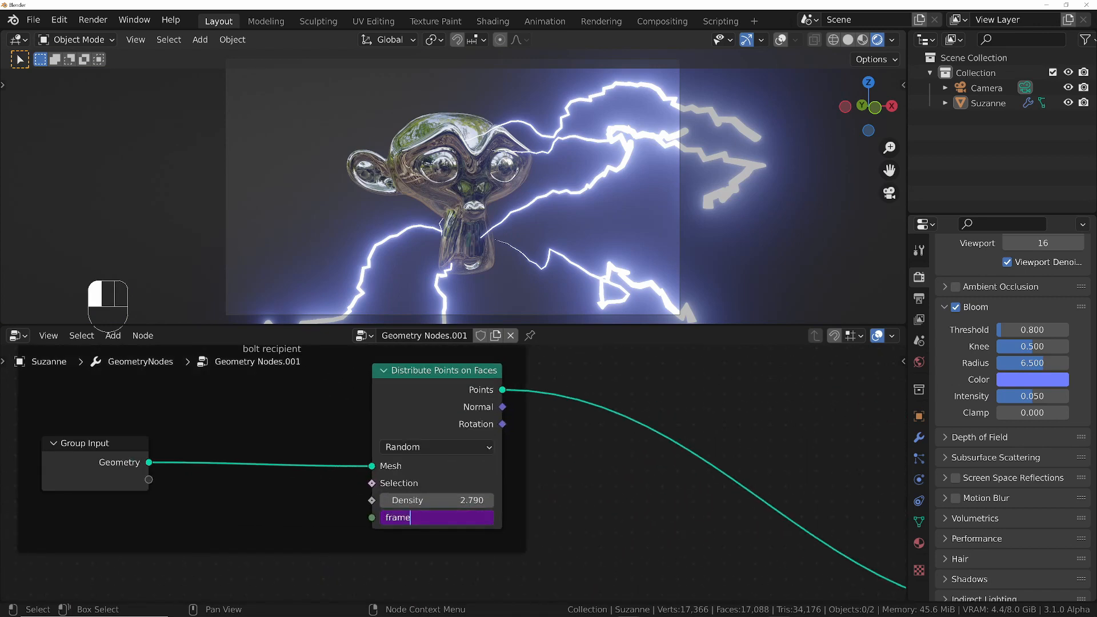
type("83")
key("BackSpace")
key("BackSpace")
type("*3")
key("Return")
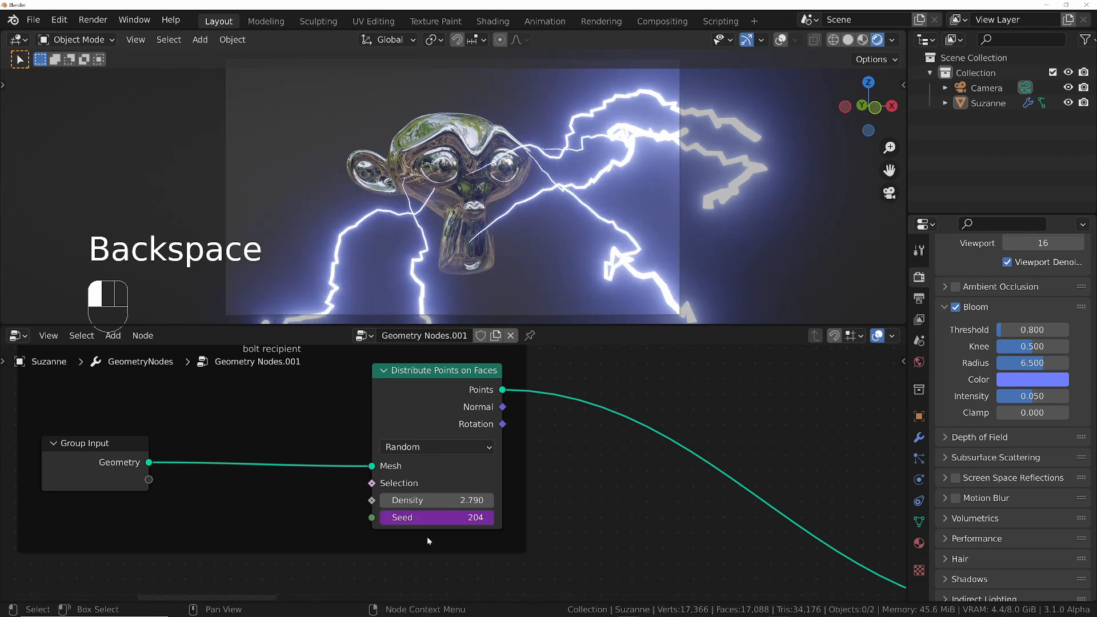
key("space")
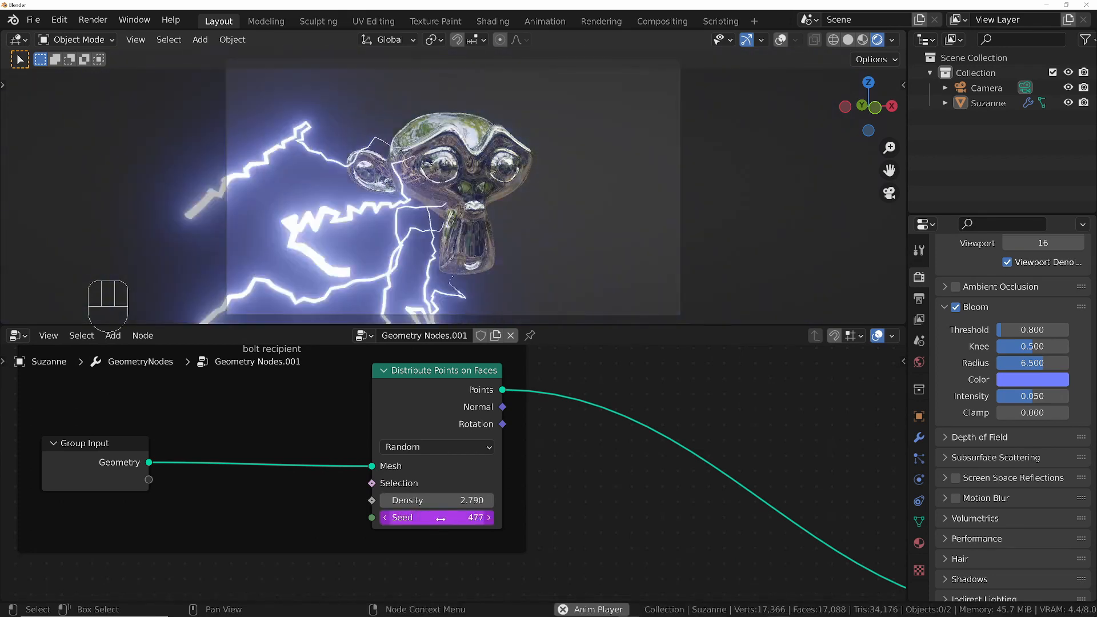
key("space")
Shift the Join Geometry and Group Output nodes slightly down and space Group Output farther from Join Geometry.
middle_click_drag(536, 408, 372, 441, "ctrl")
scroll(372, 441, "down", 6)
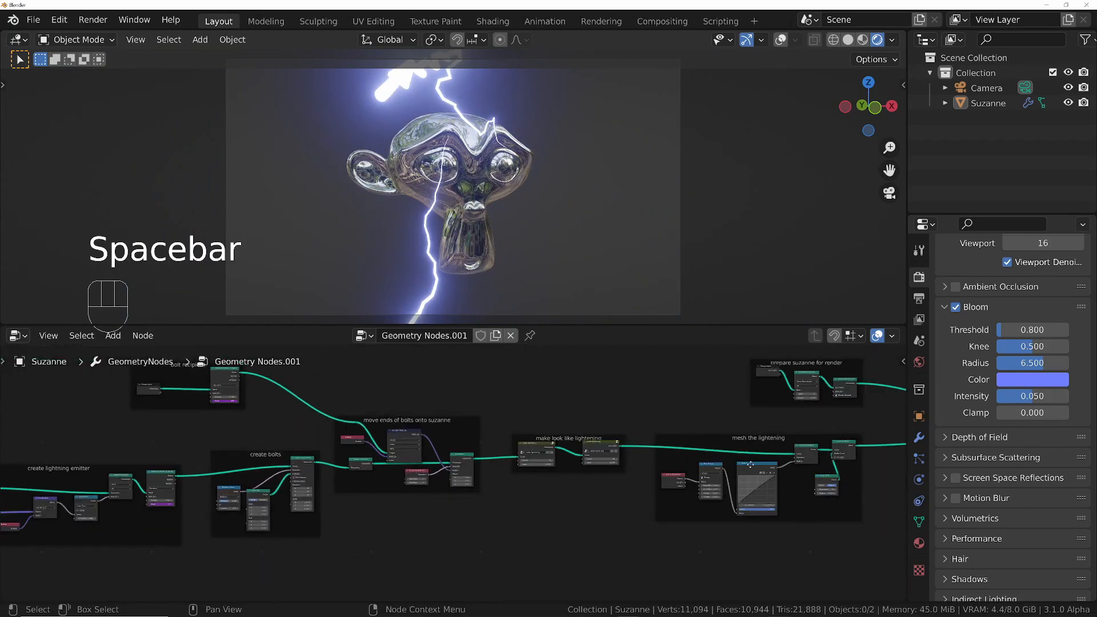
middle_click_drag(751, 464, 437, 490)
middle_click_drag(804, 456, 498, 492)
scroll(601, 474, "up", 4)
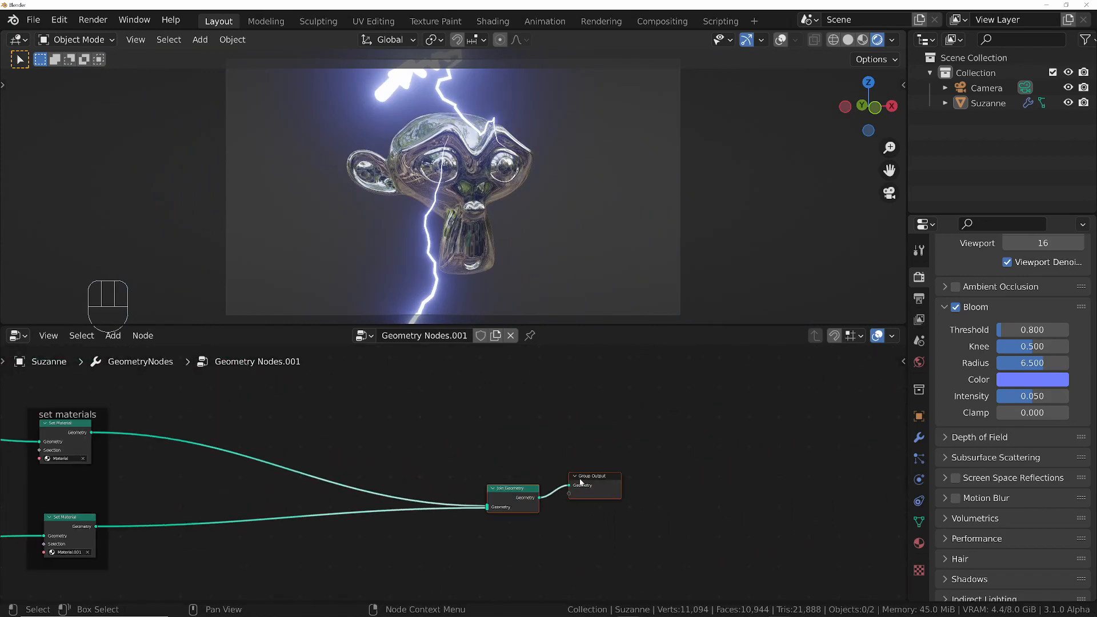
left_click_drag(581, 482, 578, 501)
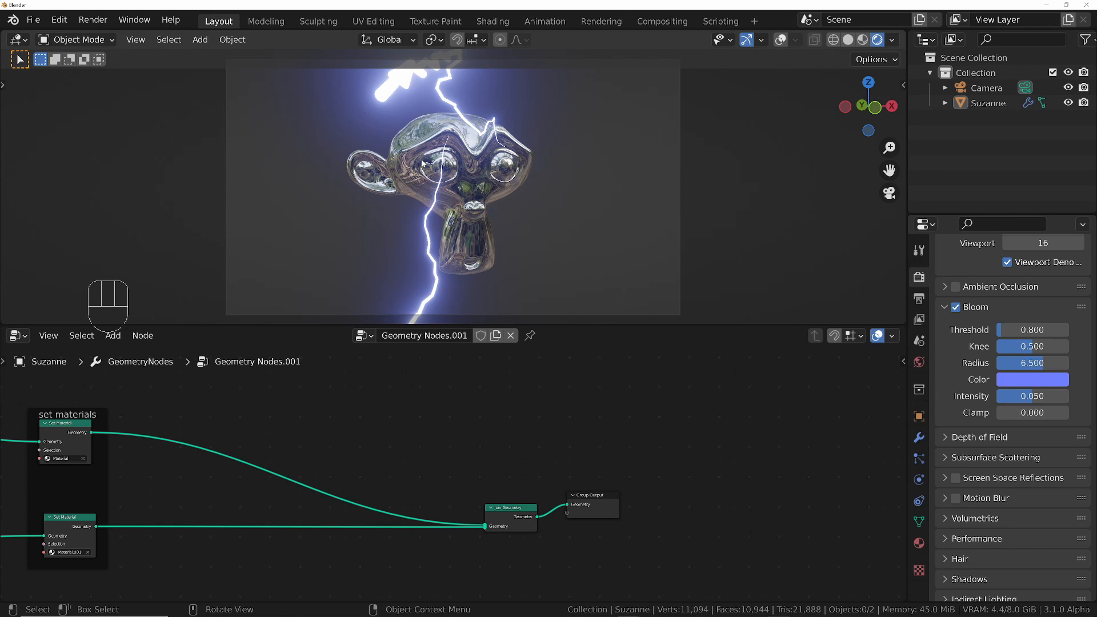
left_click_drag(592, 499, 649, 529)
middle_click_drag(566, 549, 535, 514)
Split the node editor area, make the new area a Shader Editor and show the nodes of the first material, Material.
left_click_drag(902, 331, 487, 331)
left_click(483, 335)
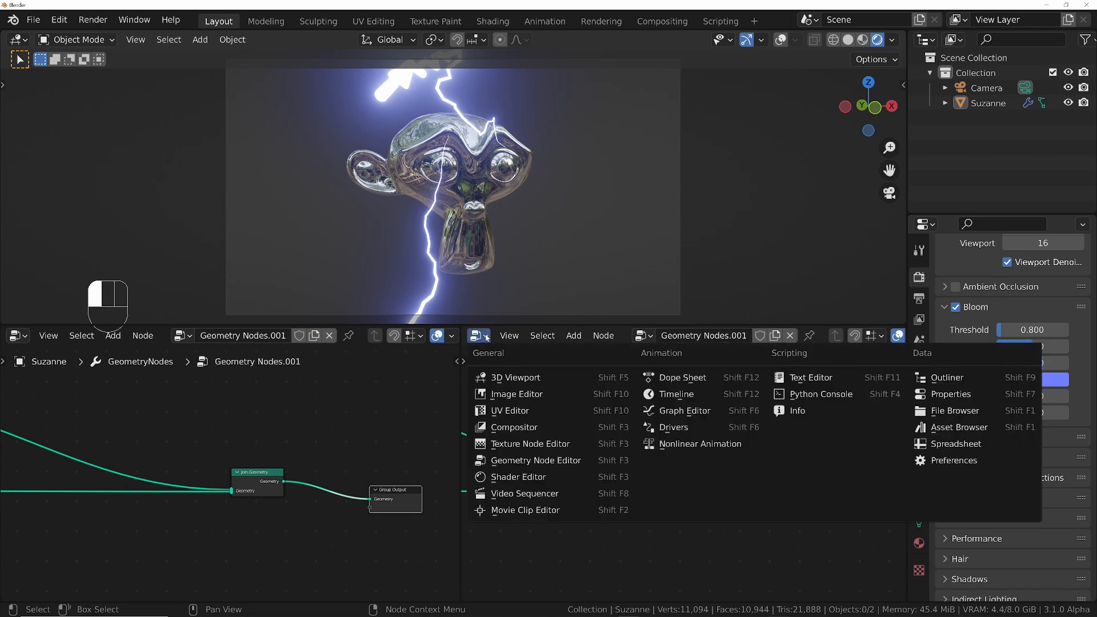
left_click(532, 478)
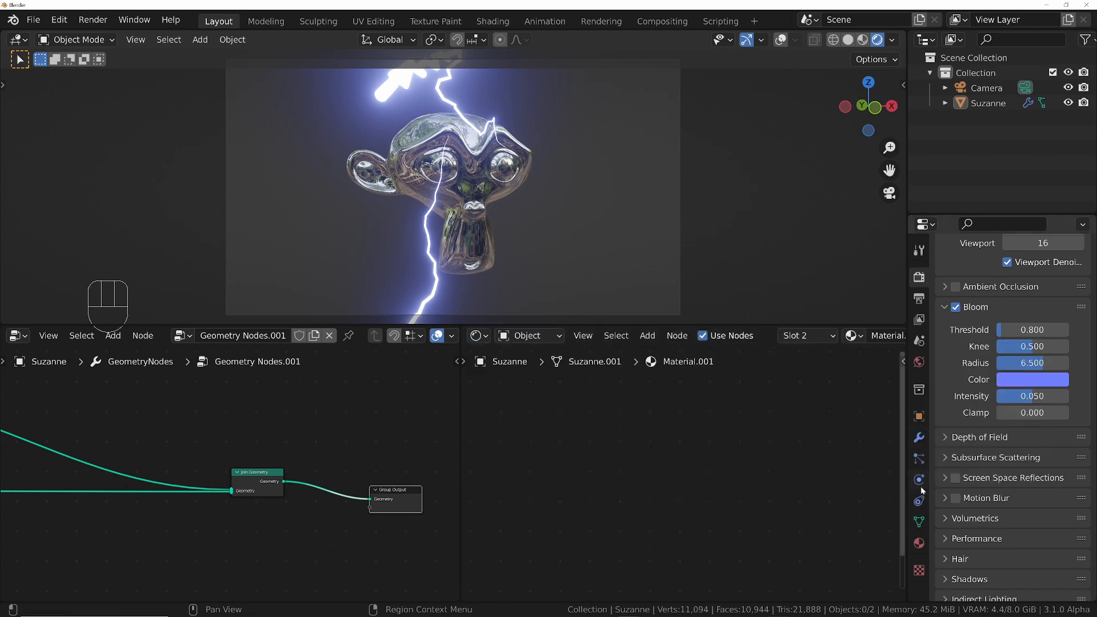
left_click(919, 543)
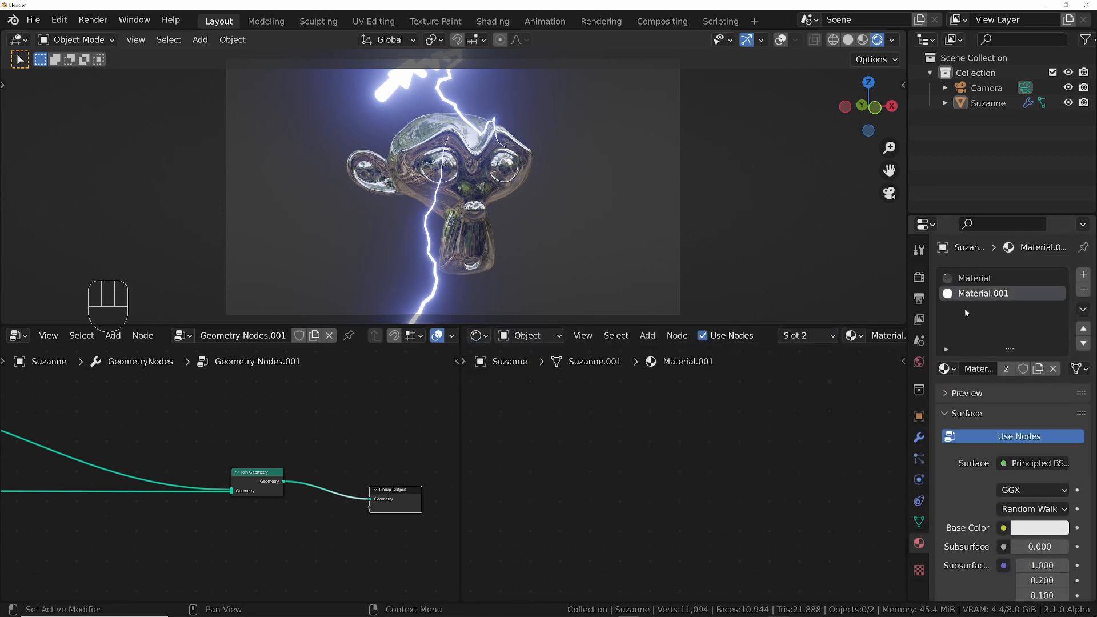
left_click(973, 278)
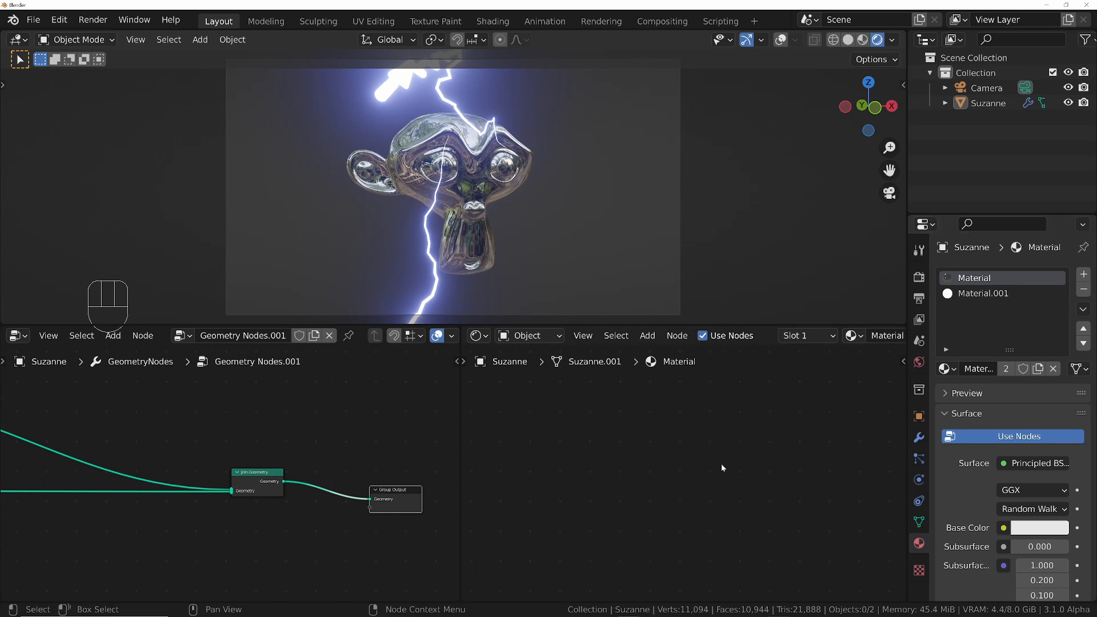
key("Home")
scroll(604, 449, "down", 4)
middle_click_drag(603, 448, 661, 440)
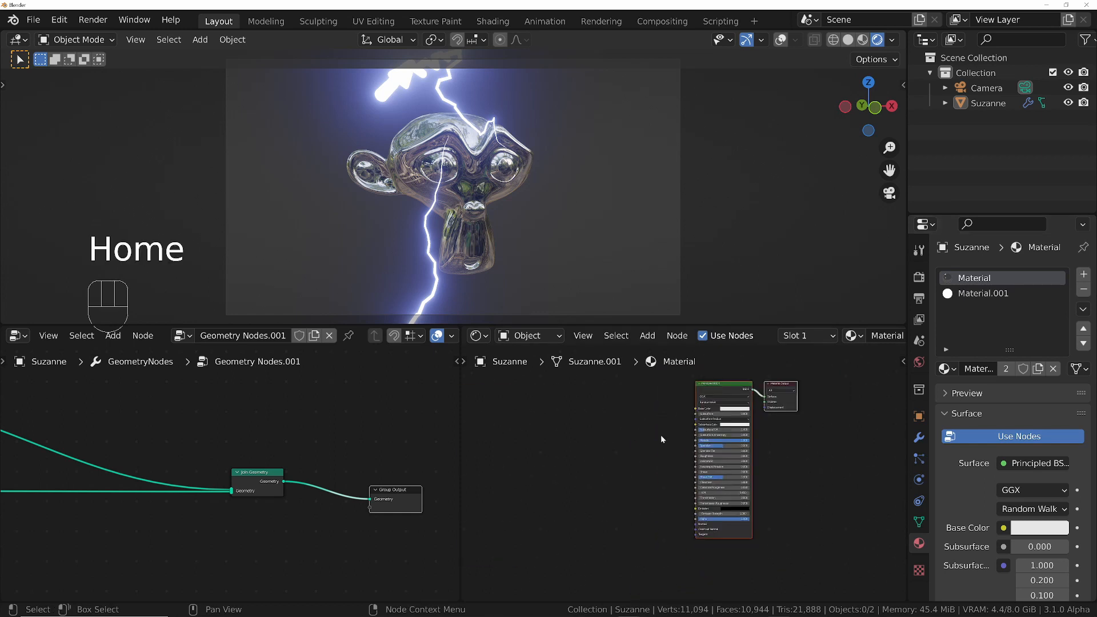
Add a Wireframe node beside the Principled BSDF in the Material shader.
key("shift+a")
type("wire")
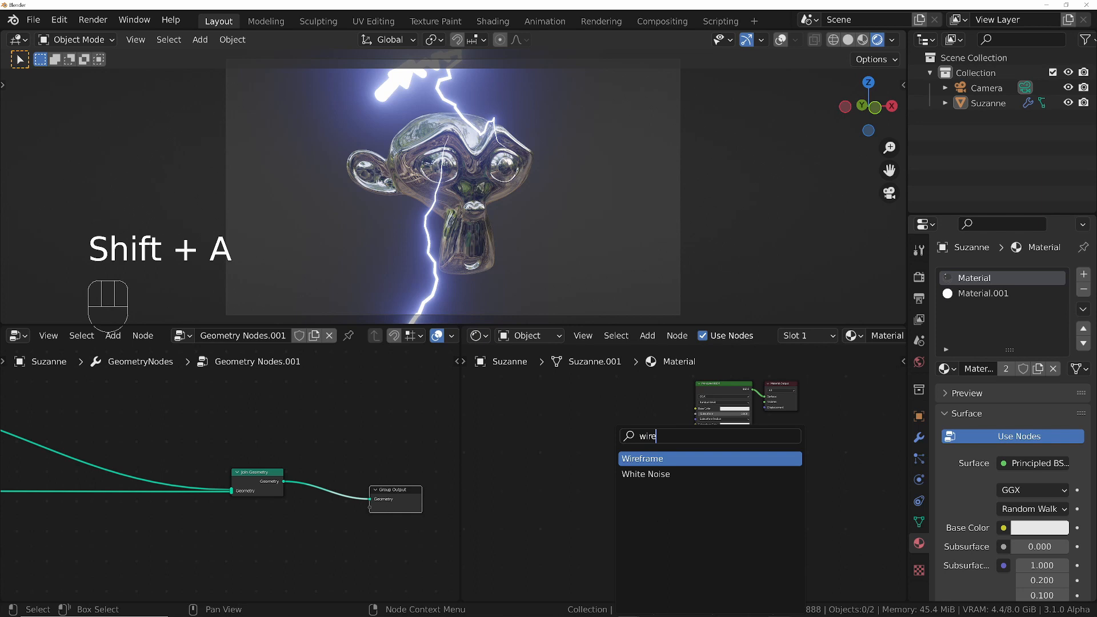
key("Return")
scroll(671, 532, "up", 3)
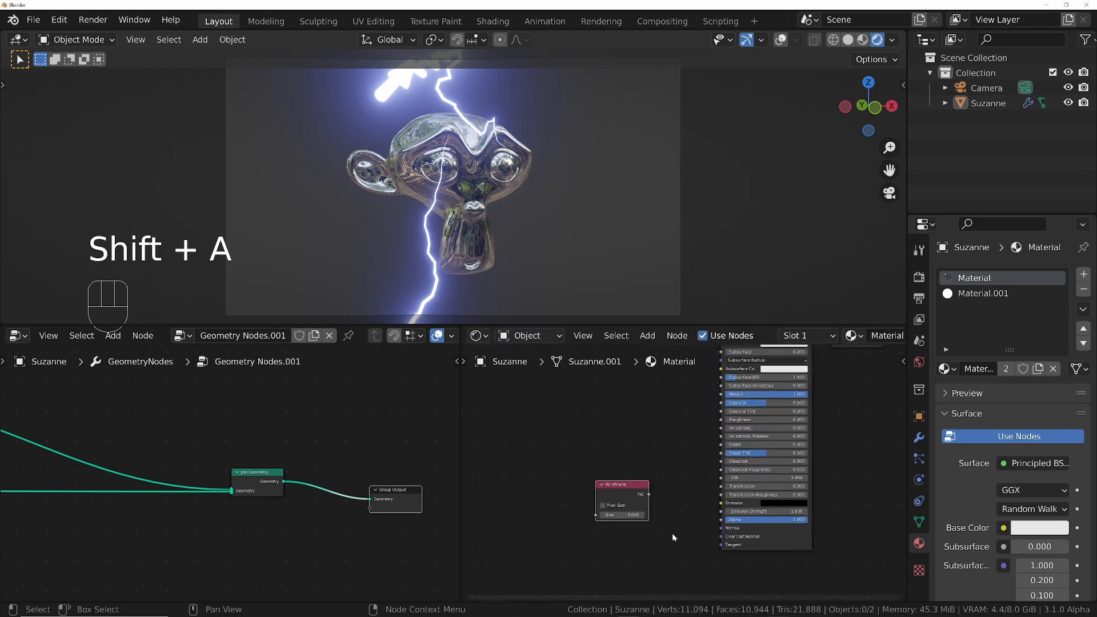
left_click(648, 502)
Connect the Wireframe node's Fac output to the Principled BSDF's Emission Strength and set its Emission color to white.
middle_click_drag(649, 501, 623, 519)
left_click_drag(588, 500, 609, 543)
left_click_drag(683, 522, 696, 532)
left_click(760, 521)
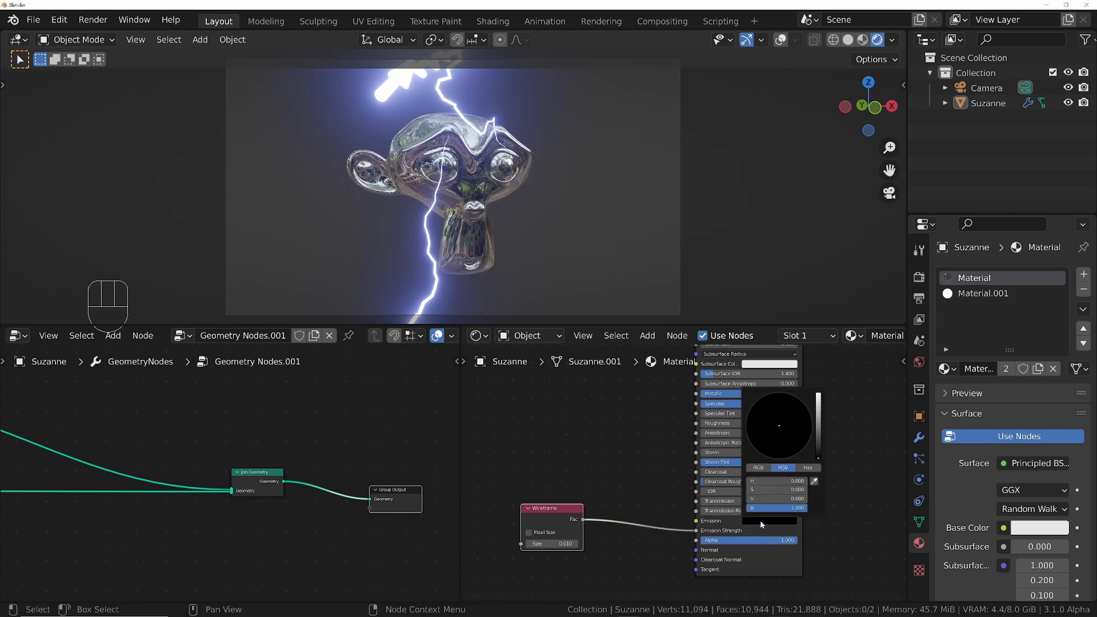
left_click_drag(821, 454, 819, 394)
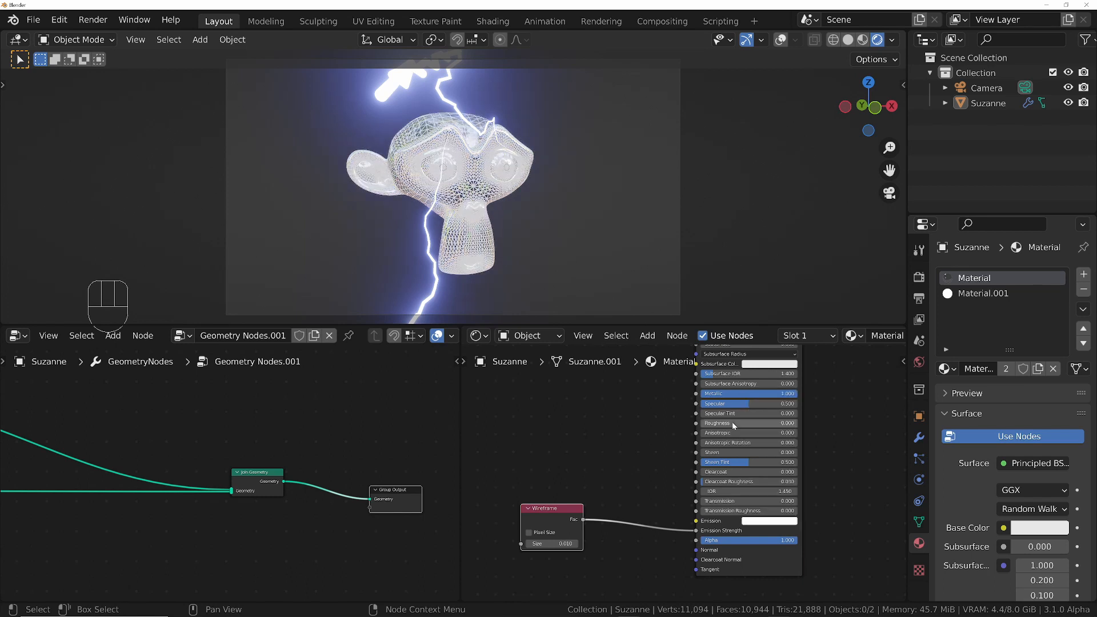
Set the Value of the Principled BSDF's Emission color to 10 after trying 40 and 20.
left_click(769, 522)
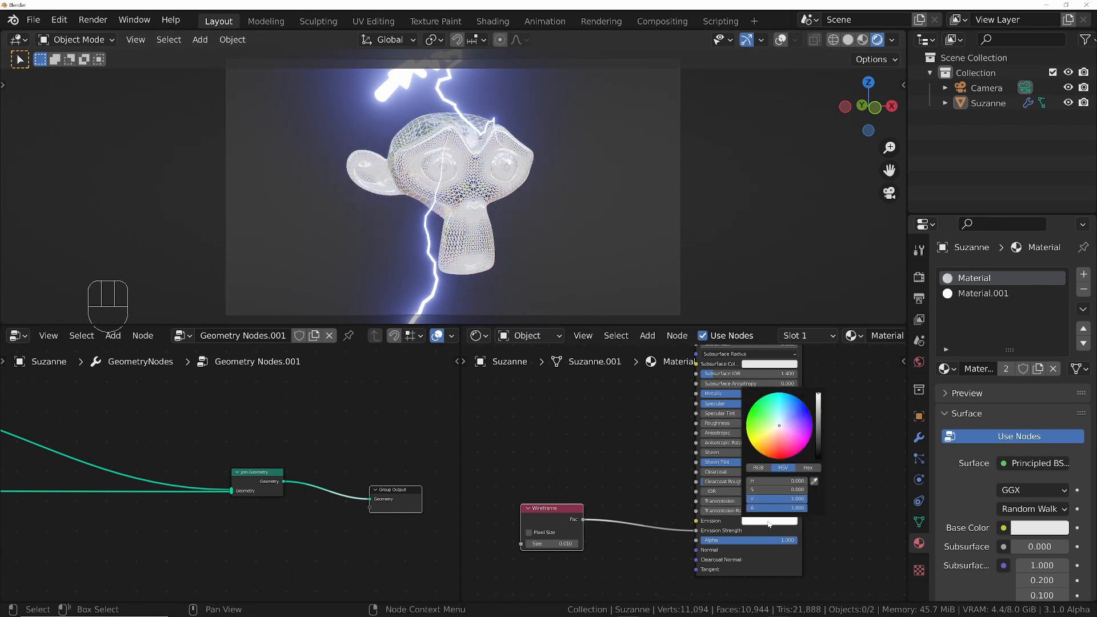
left_click(777, 490)
left_click(778, 499)
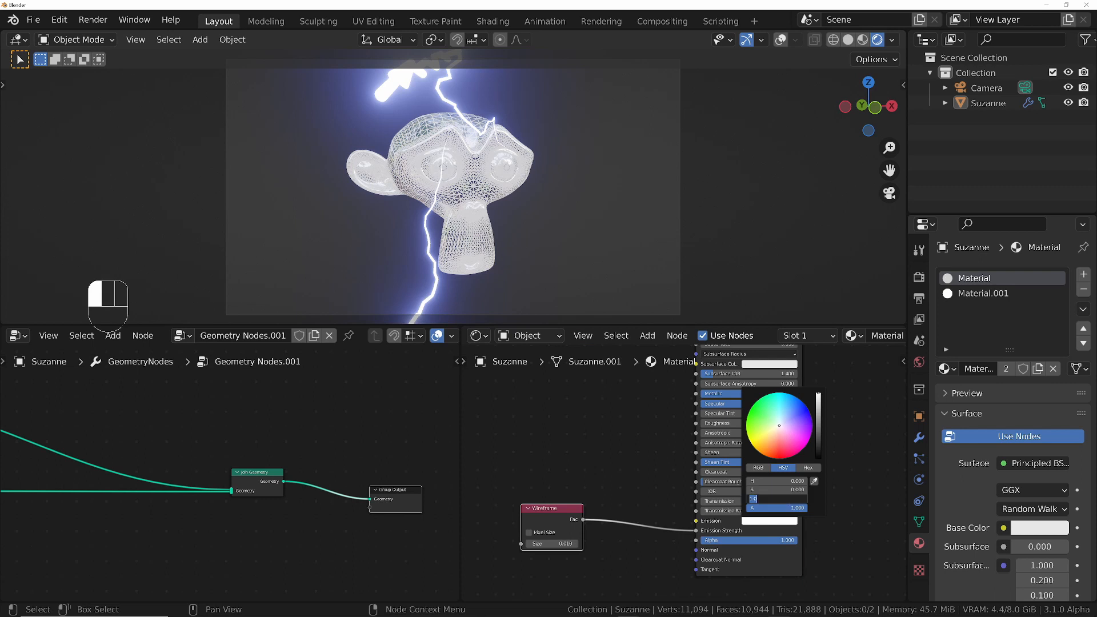
type("40")
key("Return")
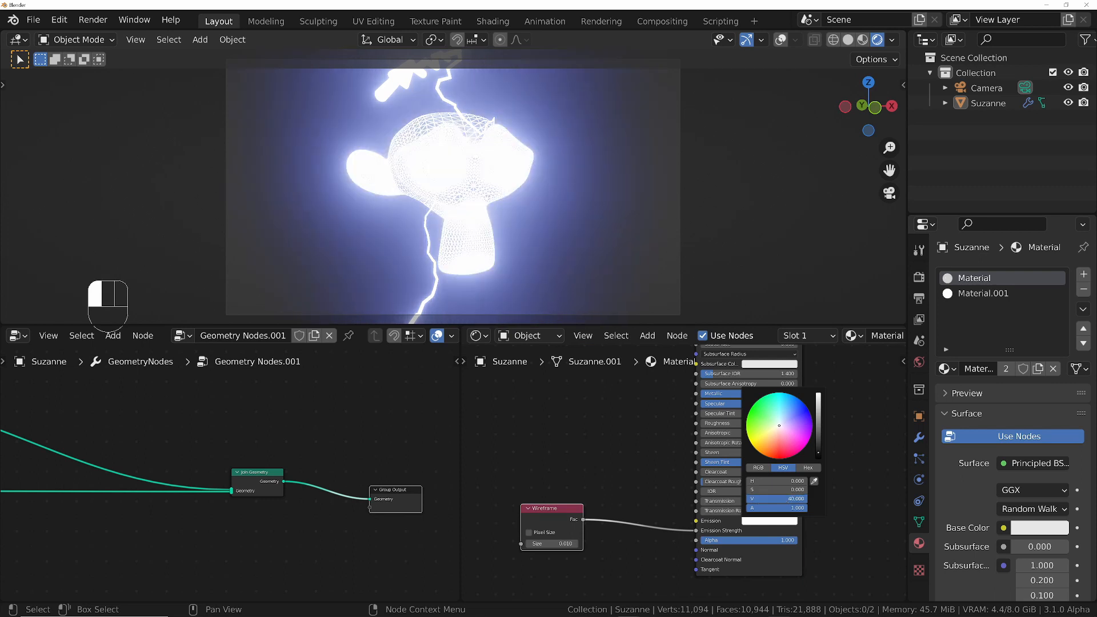
left_click(778, 499)
type("20")
key("Return")
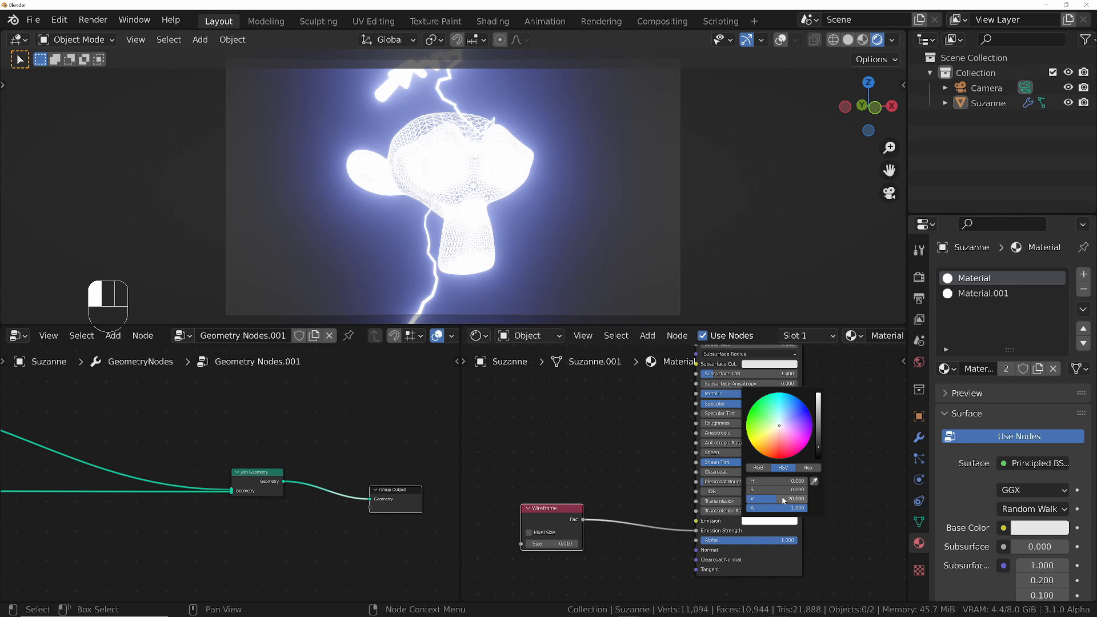
left_click(784, 501)
type("10")
key("Return")
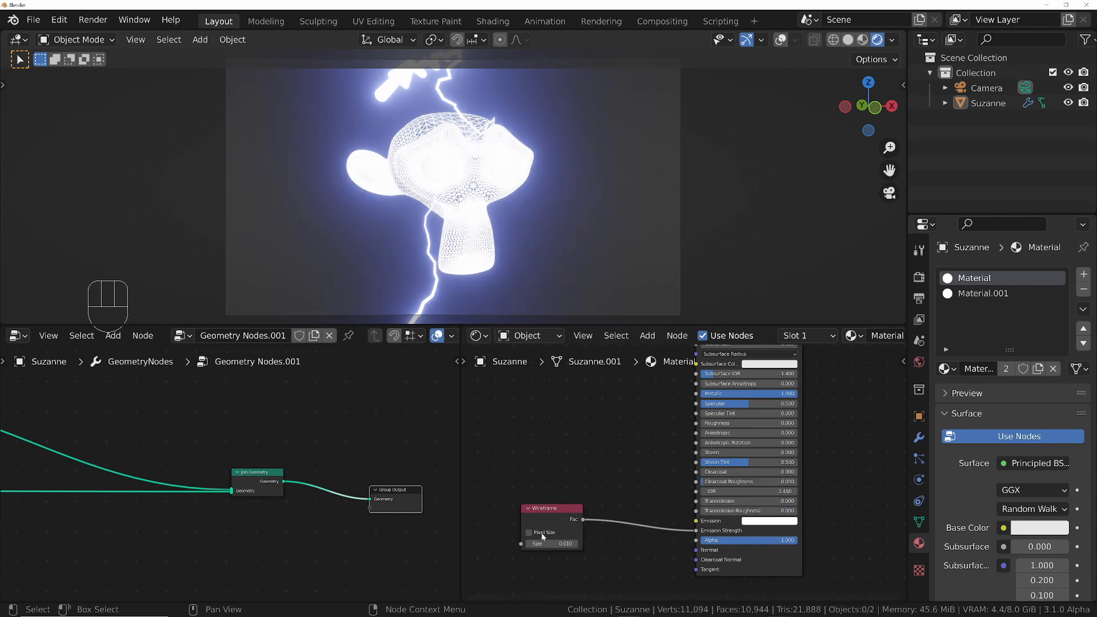
Set the Wireframe node's Size to 0.002 after trying 0.005, and play the animation briefly to check the look.
scroll(544, 547, "up", 3)
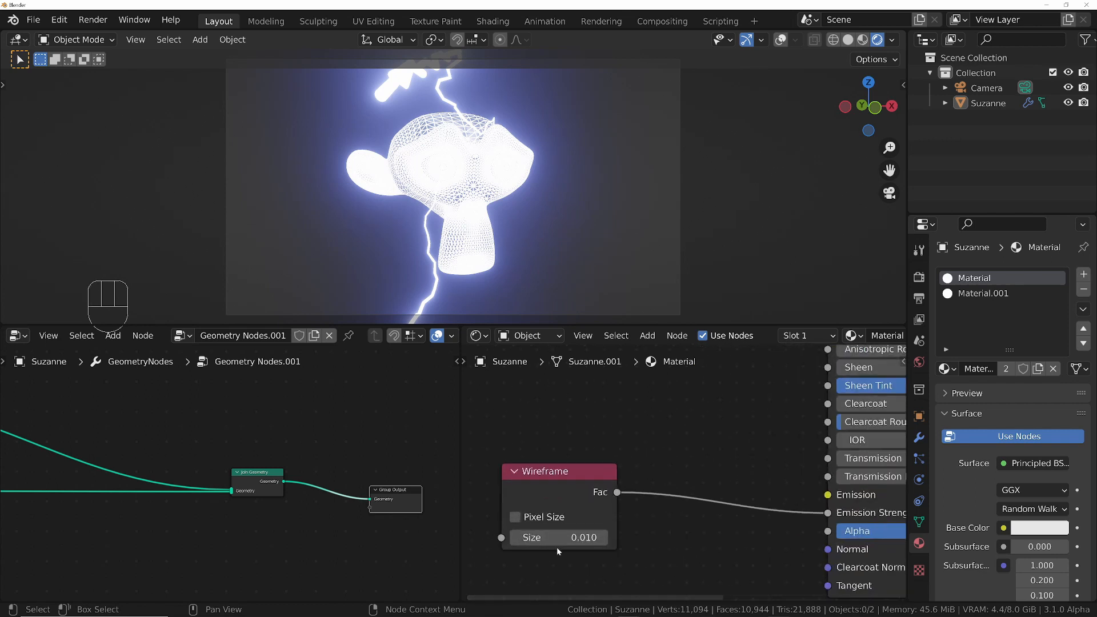
left_click(572, 538)
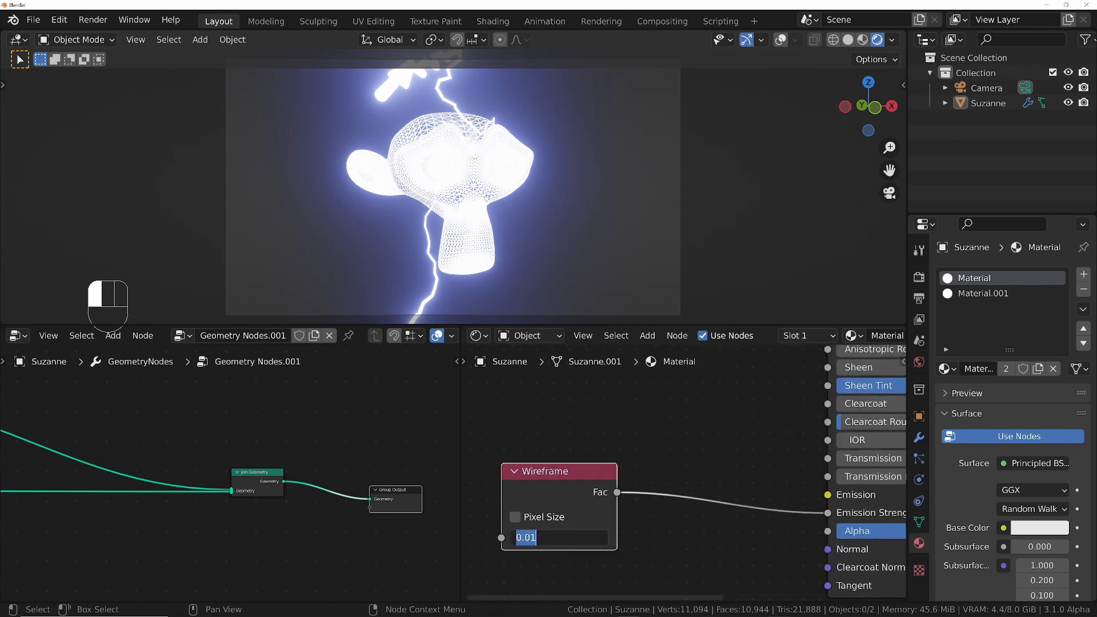
type(".005")
key("Return")
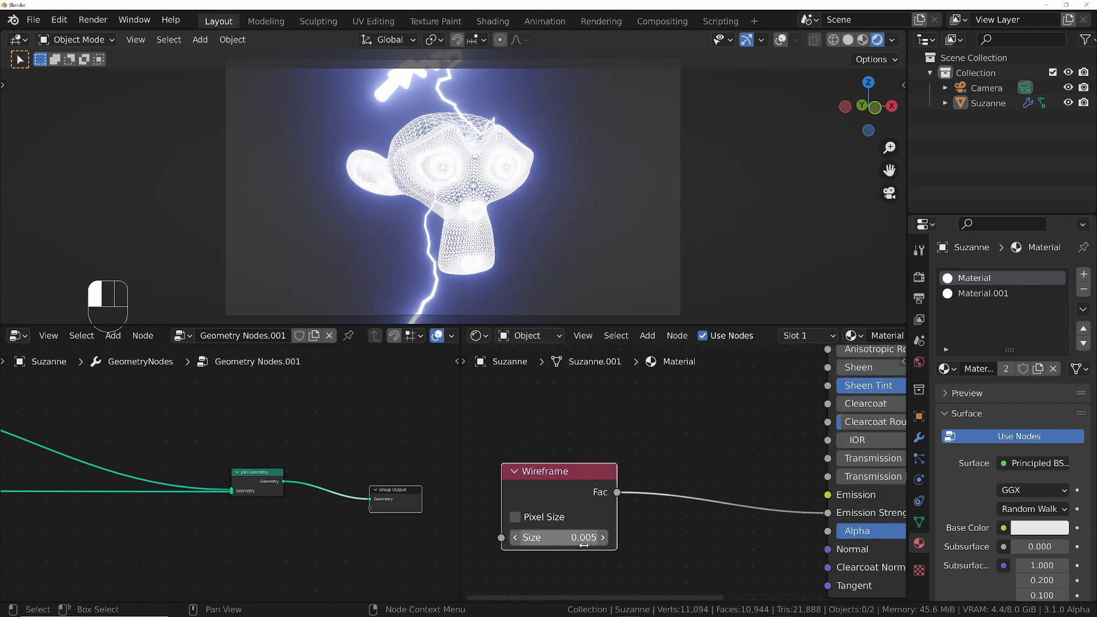
left_click(585, 541)
type(".300")
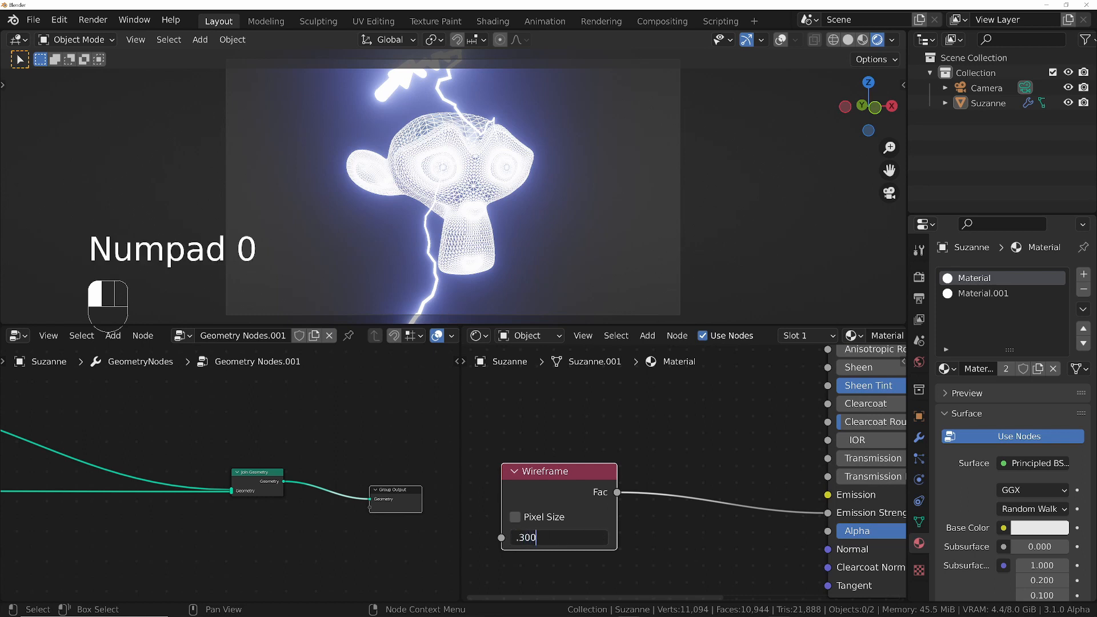
key("BackSpace")
key("BackSpace")
type("0")
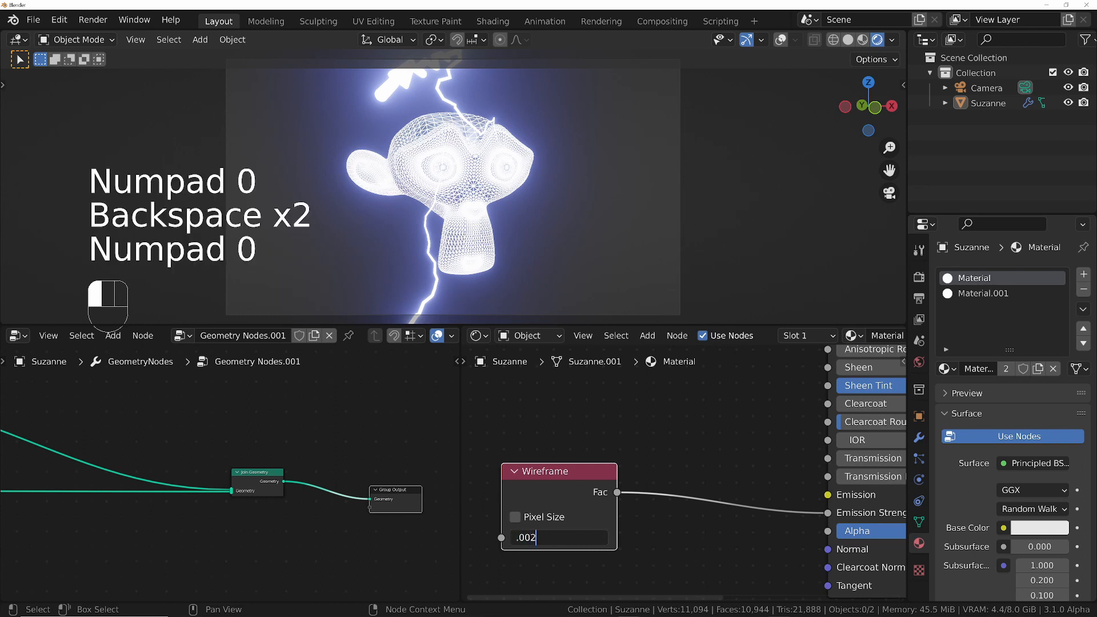
key("space")
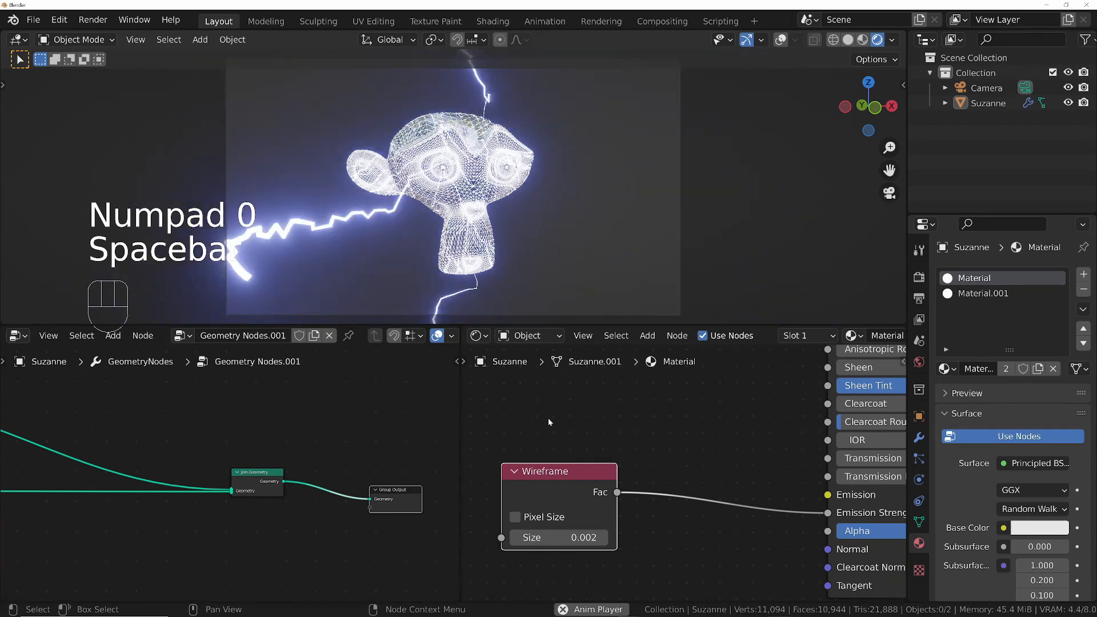
key("space")
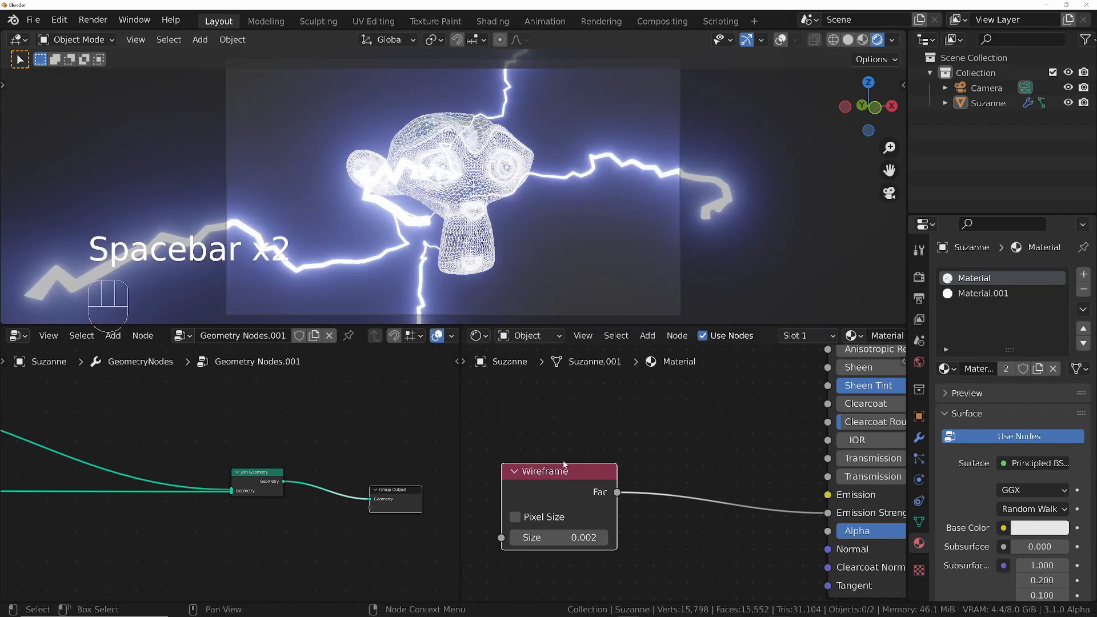
Move the Wireframe node closer to the Principled BSDF and show Suzanne's modifier properties.
left_click_drag(565, 465, 683, 455)
middle_click_drag(317, 505, 317, 462)
scroll(167, 442, "down", 3)
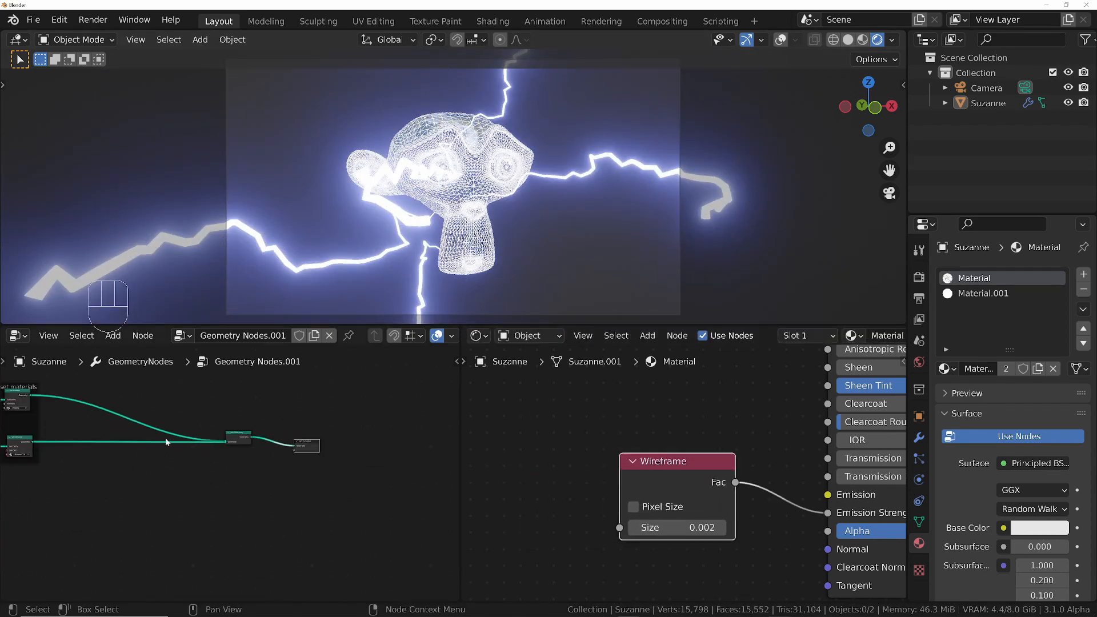
left_click(919, 438)
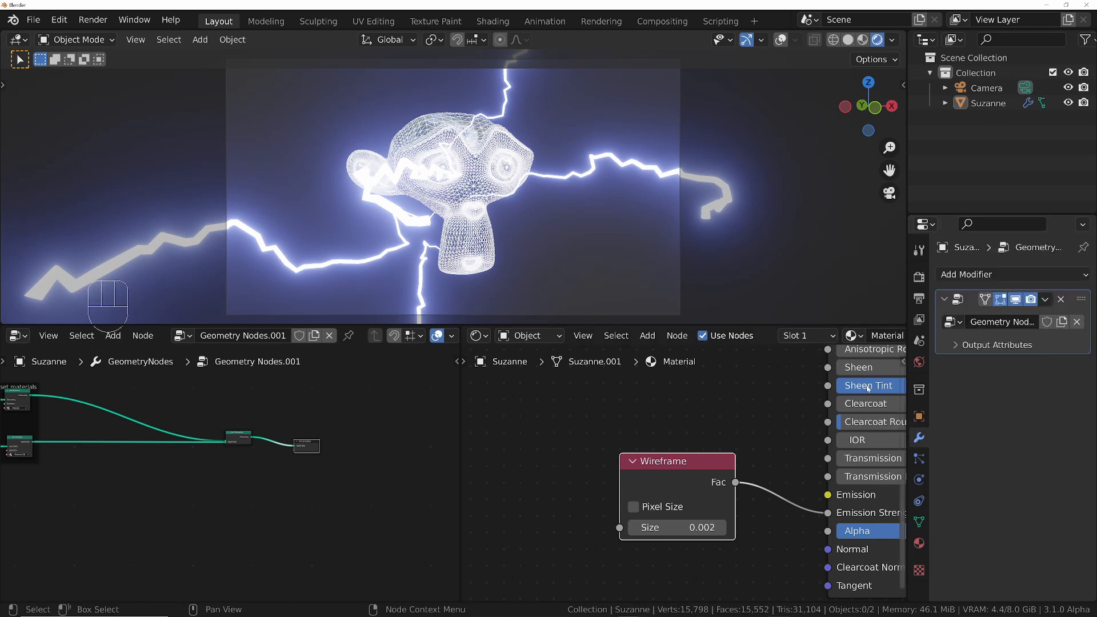
Add a Noise Texture node below the Join Geometry node in the geometry node tree.
middle_click_drag(290, 484, 376, 482)
scroll(377, 480, "up", 7)
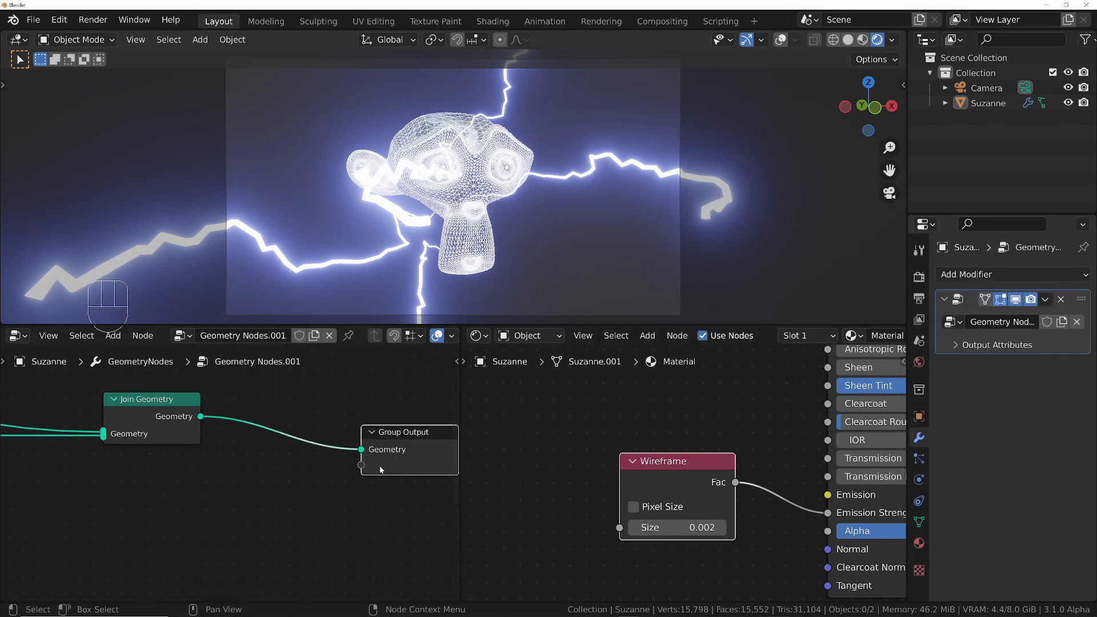
middle_click_drag(317, 524, 250, 507)
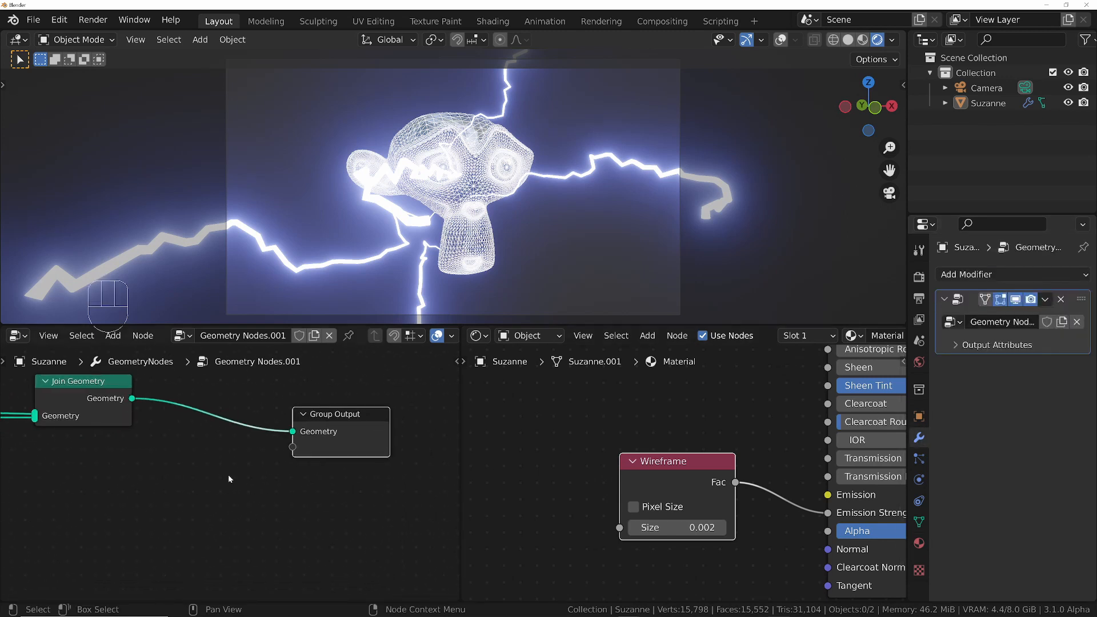
left_click(184, 486)
key("shift+a")
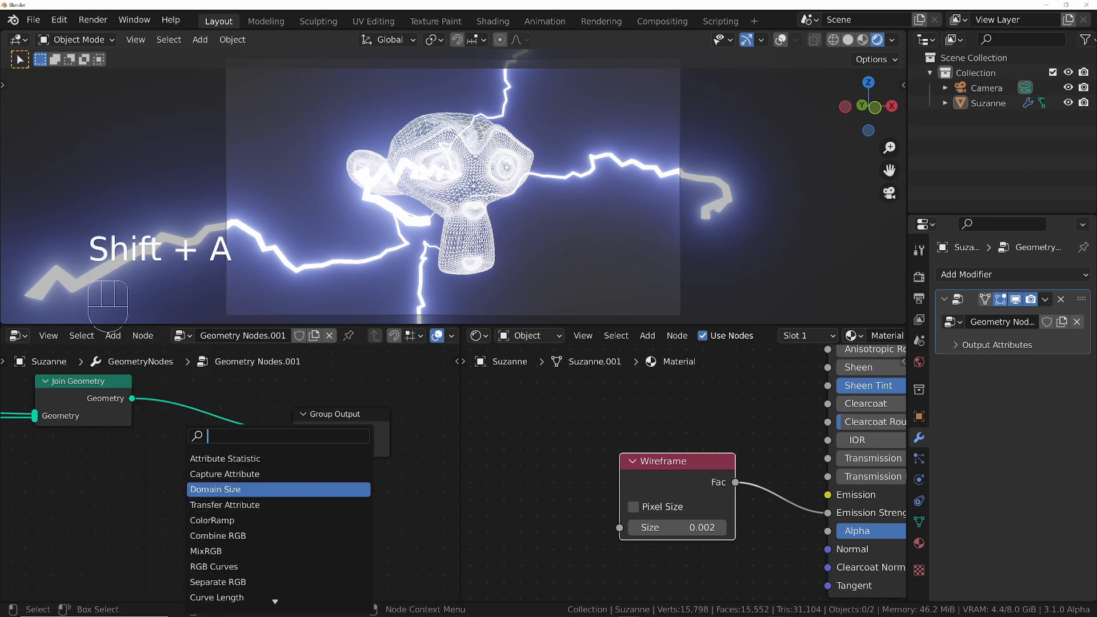
type("noise")
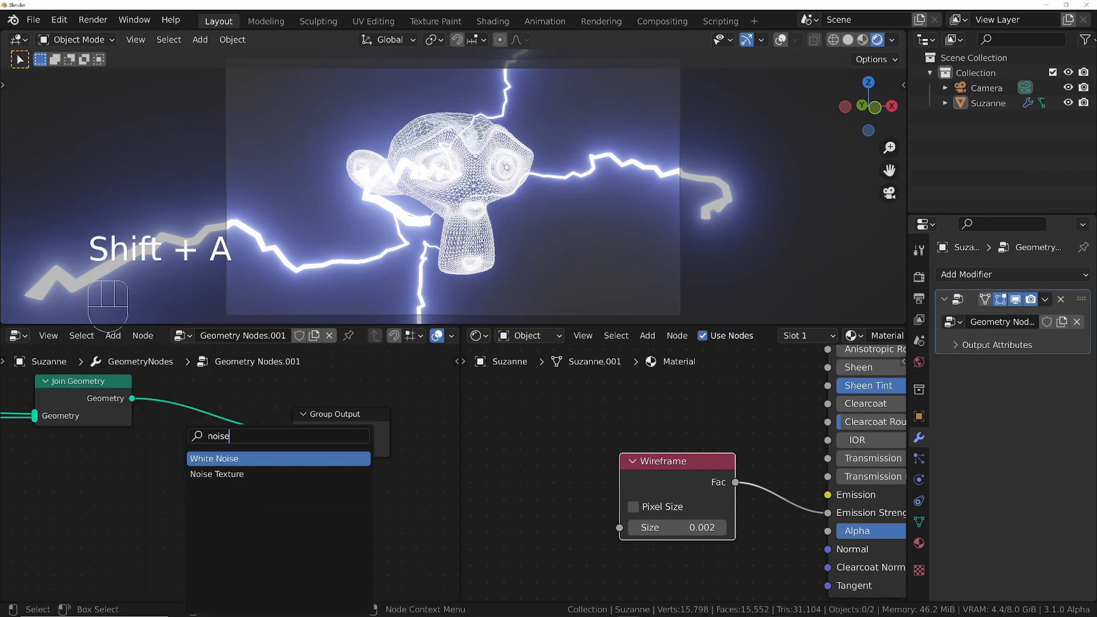
key("Down")
key("Return")
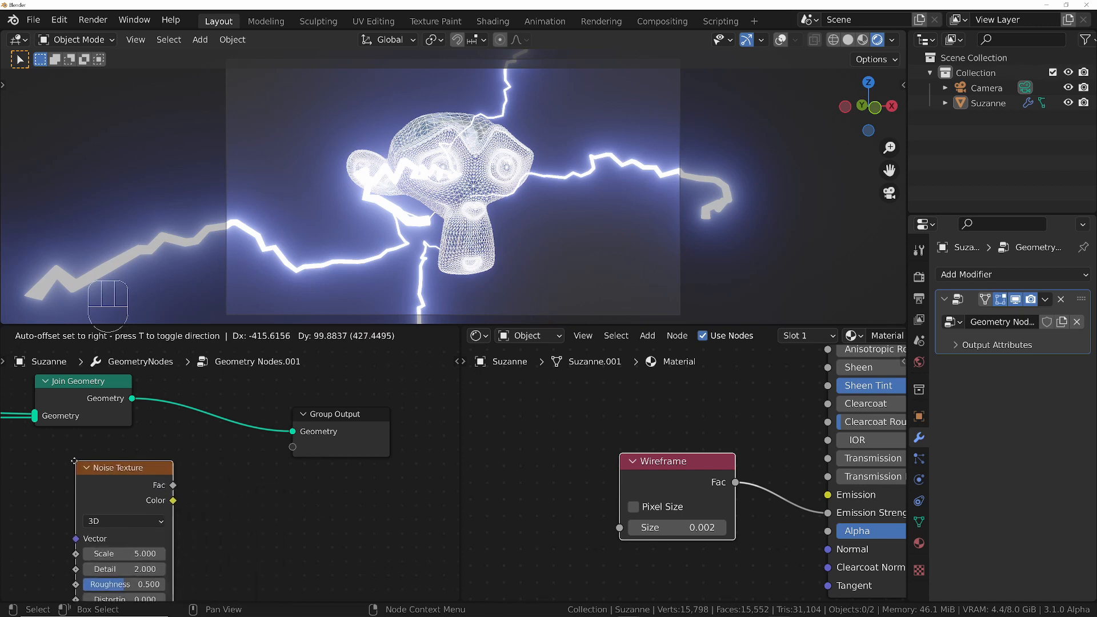
left_click(75, 464)
Connect the Noise Texture's Fac output to a new Group Output socket and switch the texture to 4D.
scroll(158, 472, "down", 1)
left_click_drag(167, 483, 264, 454)
middle_click_drag(142, 521, 215, 517)
left_click(200, 505)
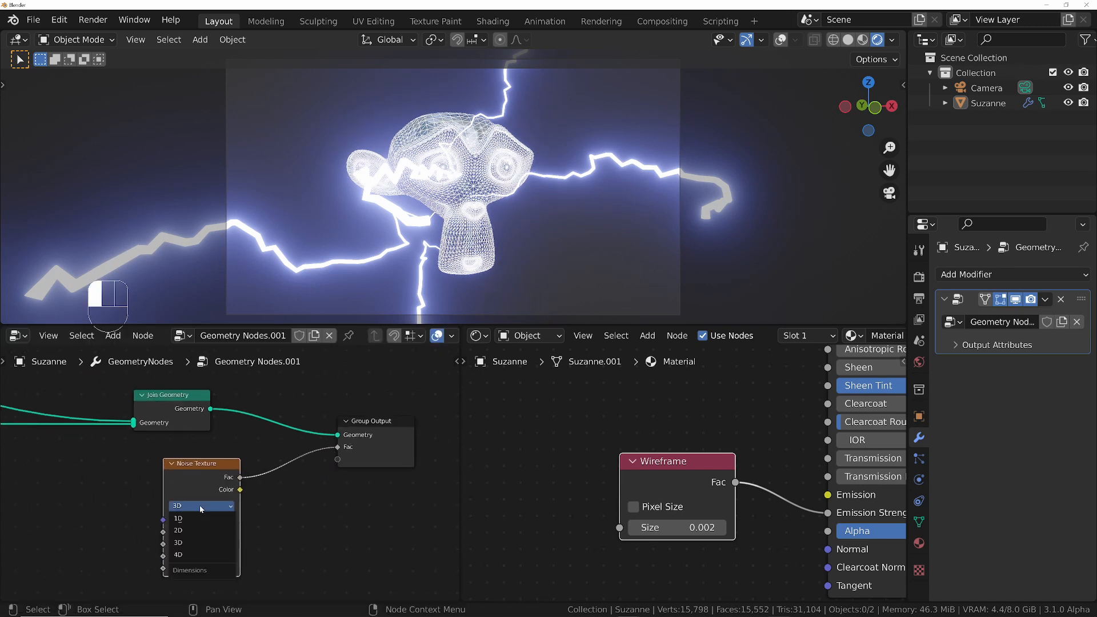
left_click(192, 556)
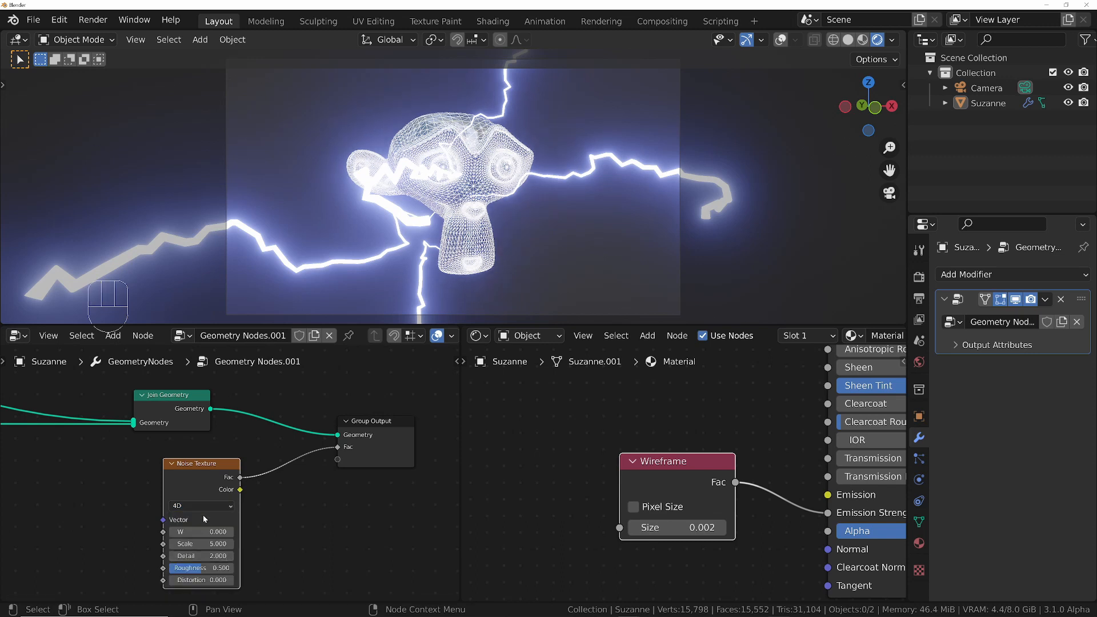
Drive the Noise Texture's W value with #frame and set its Scale to 0.6.
scroll(203, 516, "up", 3)
left_click(200, 541)
type("#frame")
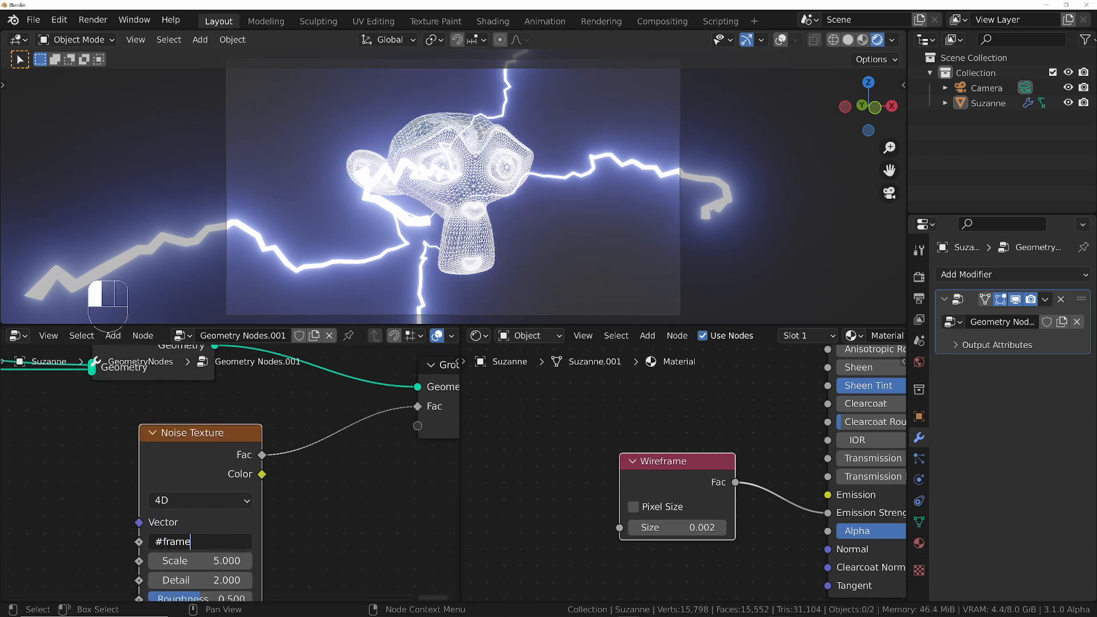
key("Return")
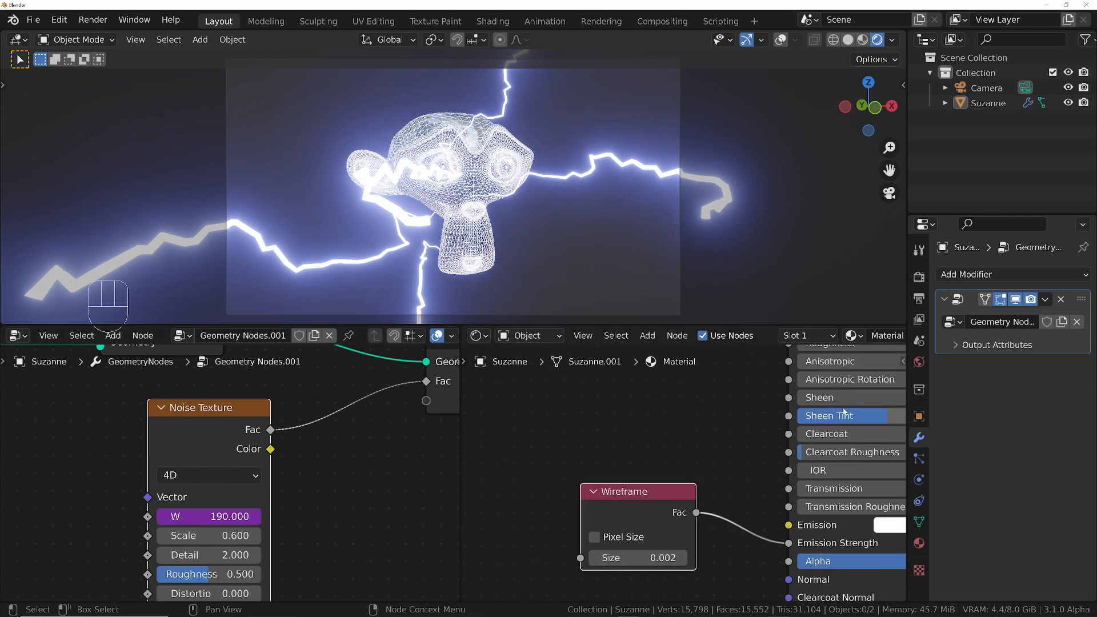
Expand the modifier's Output Attributes and show the settings of the node group's Fac output.
left_click(953, 345)
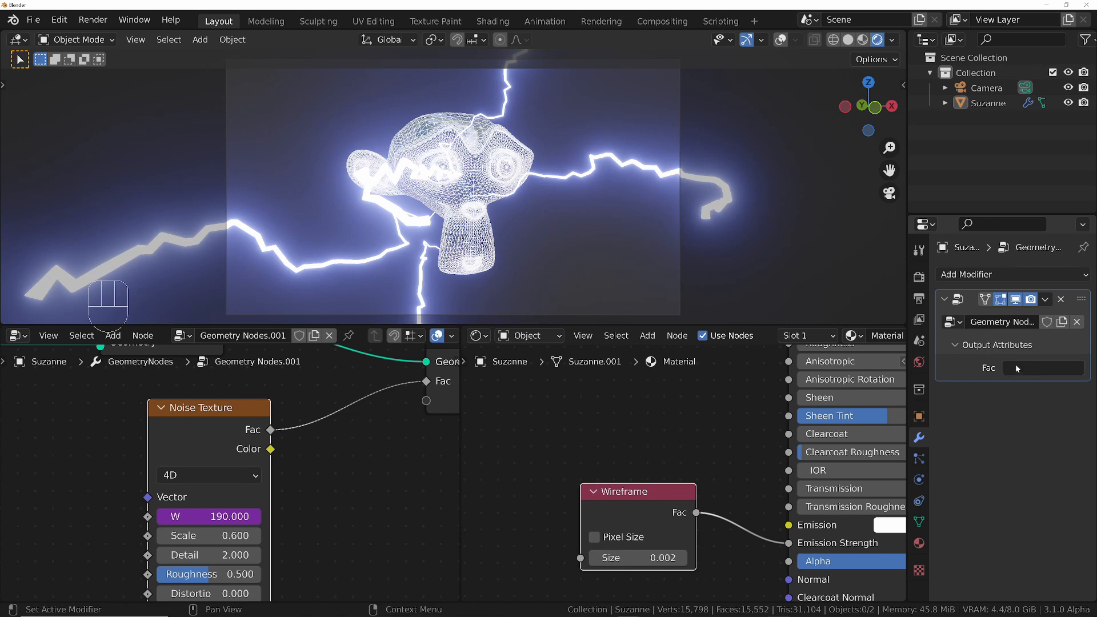
middle_click_drag(298, 531, 194, 573)
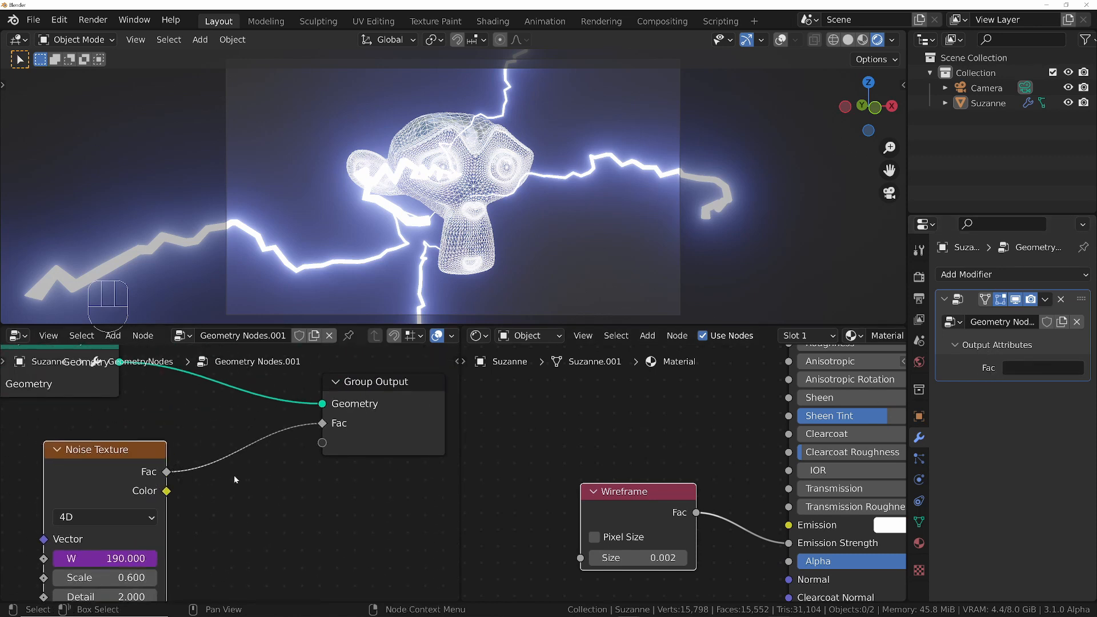
key("n")
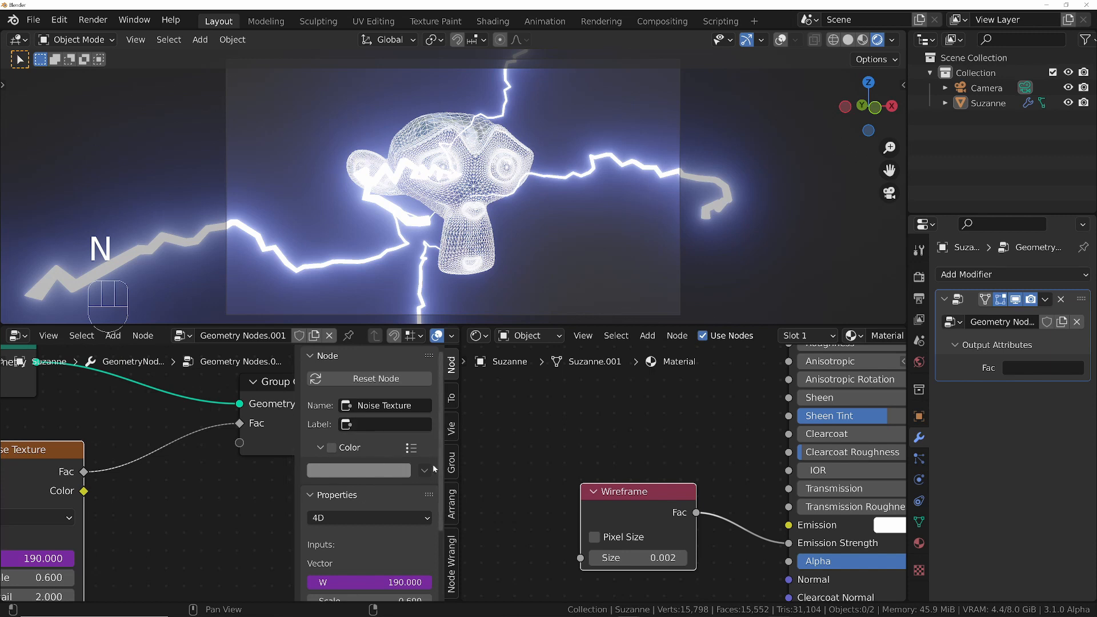
left_click(451, 458)
left_click(339, 522)
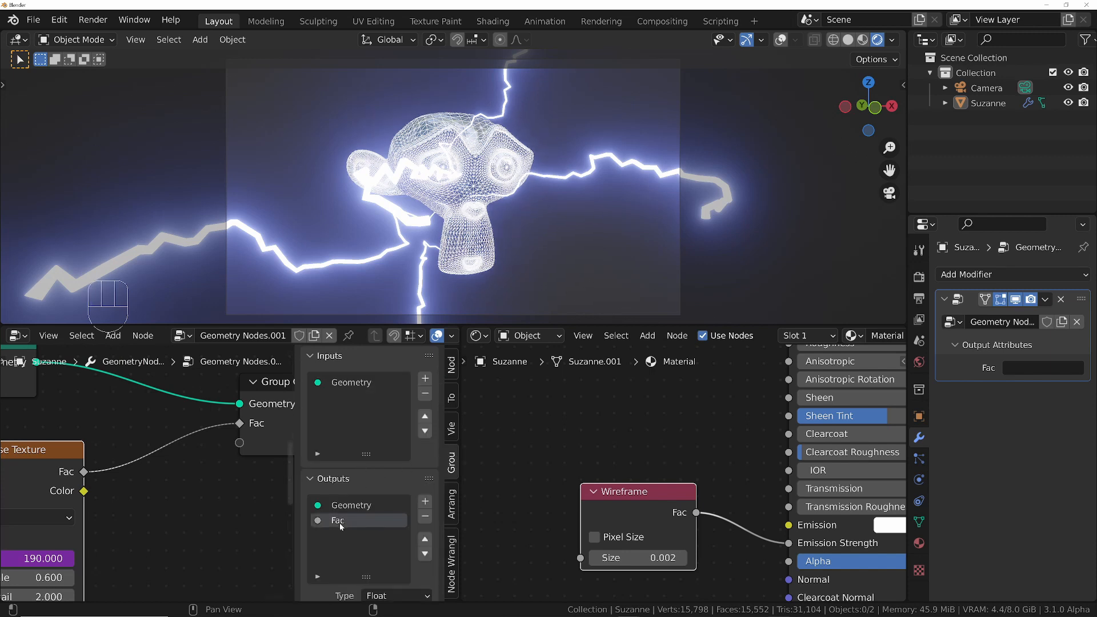
scroll(335, 455, "down", 4)
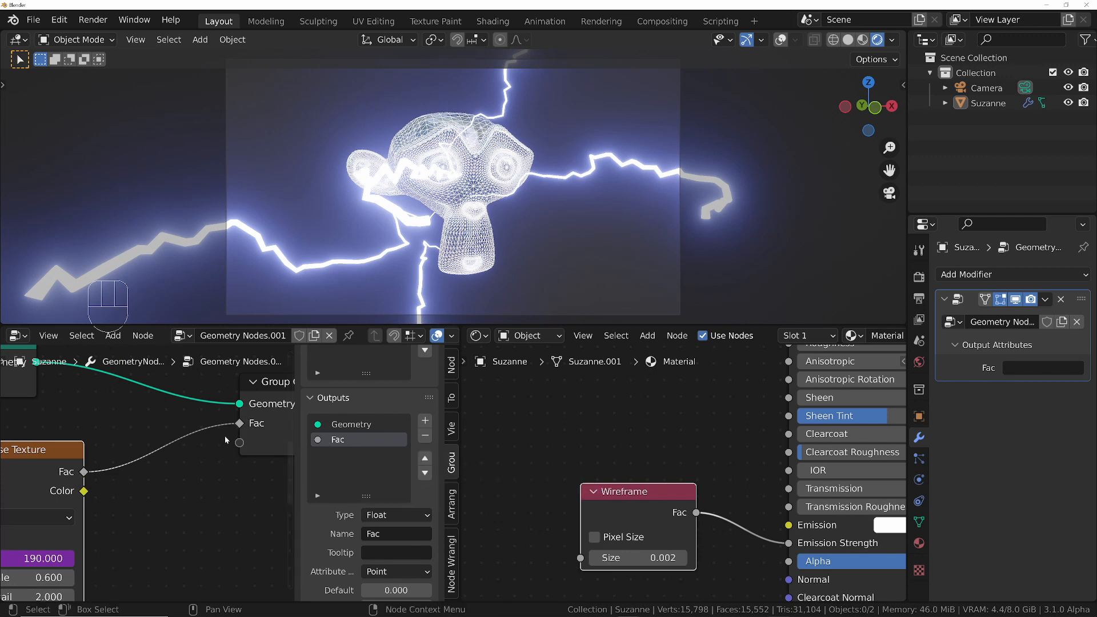
middle_click_drag(268, 406, 208, 432)
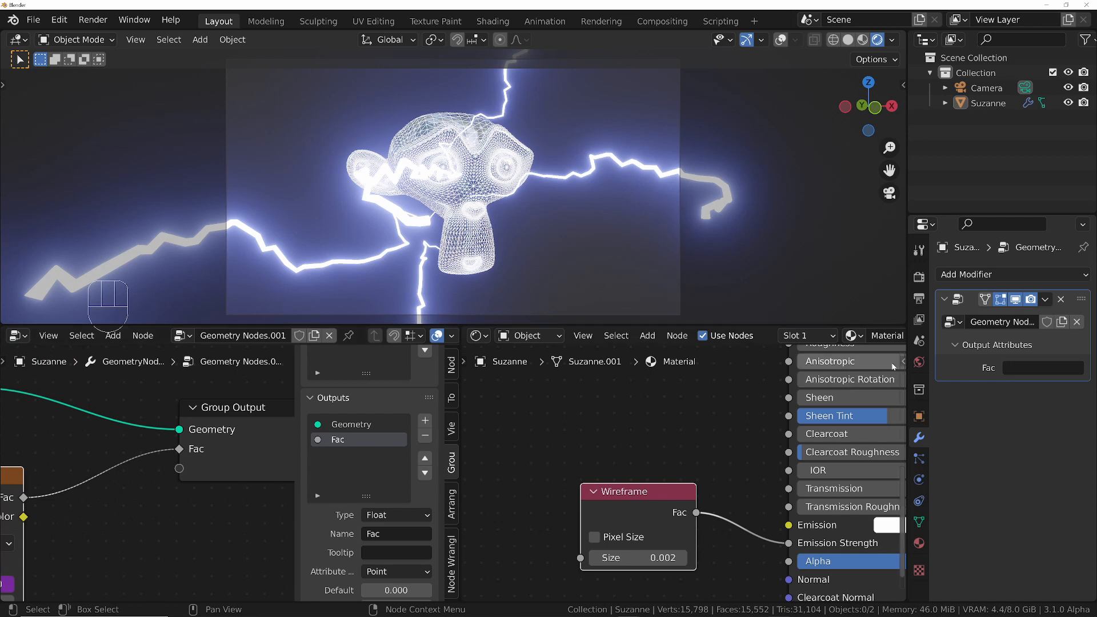
Name the modifier's Fac output attribute electrify.
left_click(1022, 368)
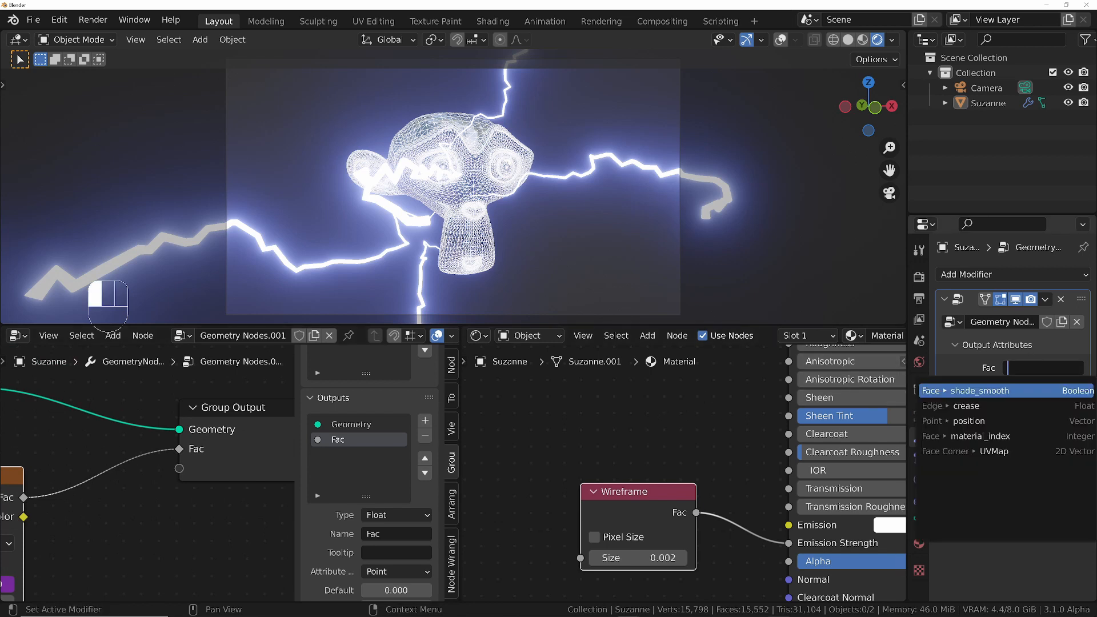
type("electrify")
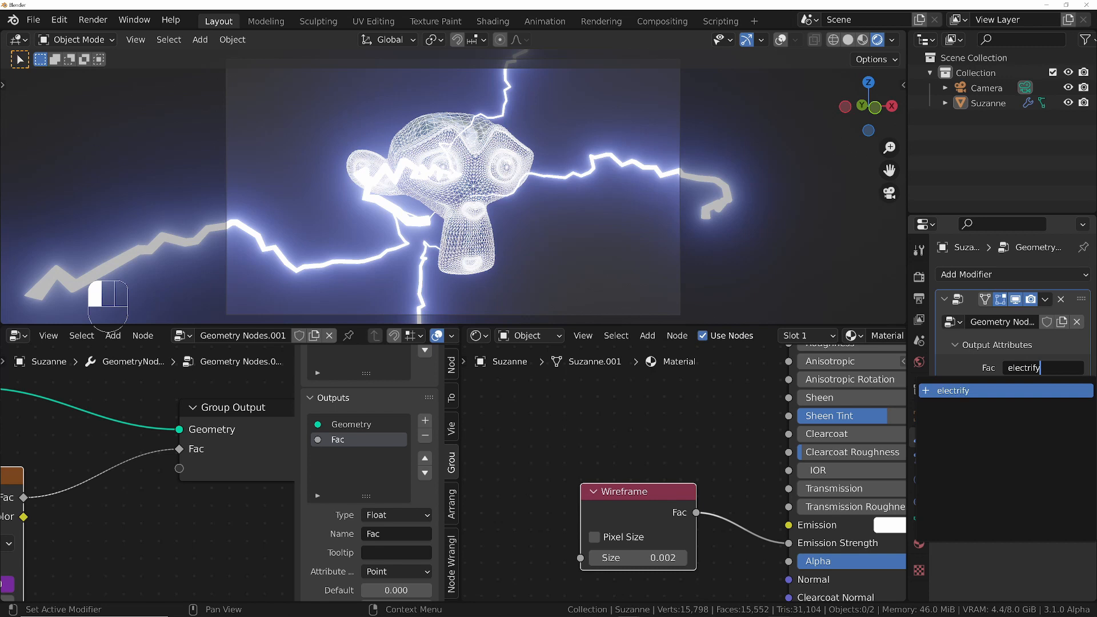
key("Return")
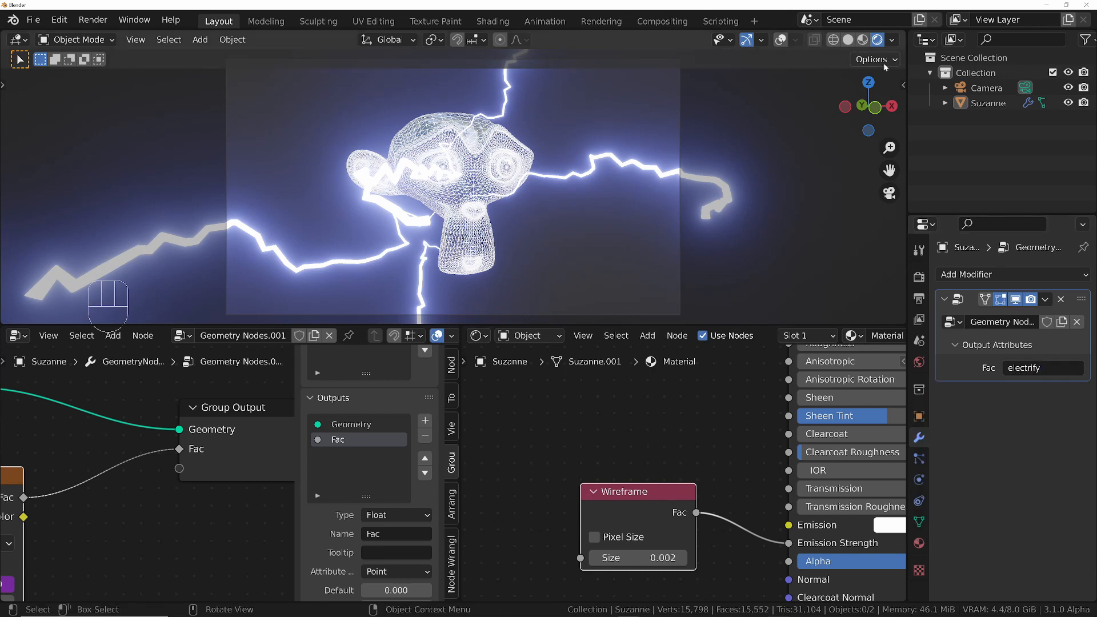
Split the 3D viewport, make the new area a Spreadsheet and widen it to show the electrify column.
left_click_drag(902, 31, 656, 67)
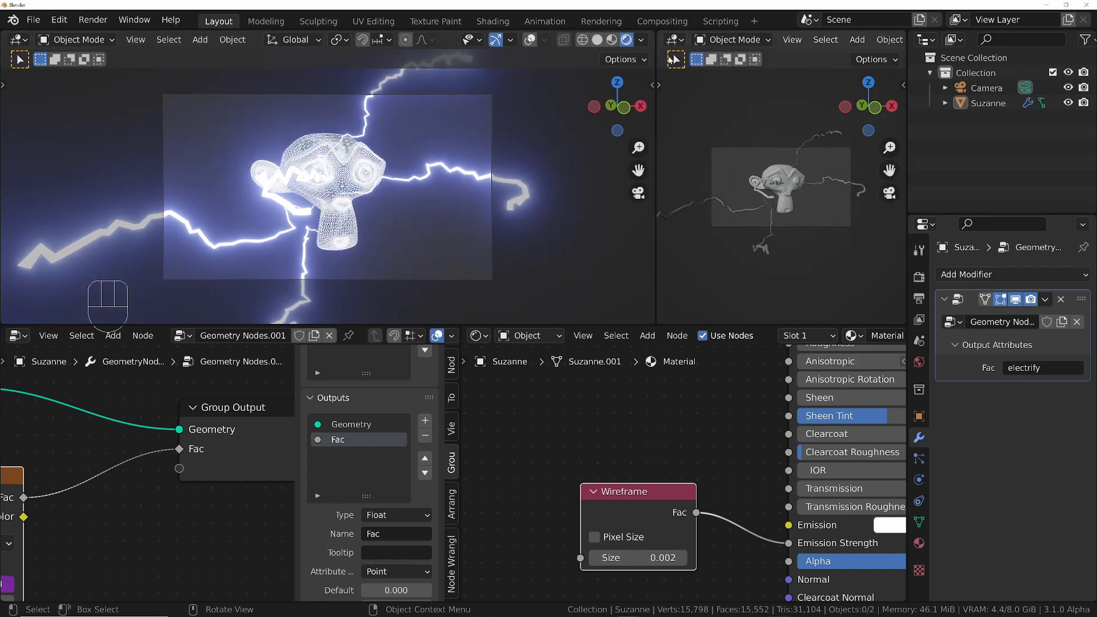
left_click(674, 39)
left_click(616, 150)
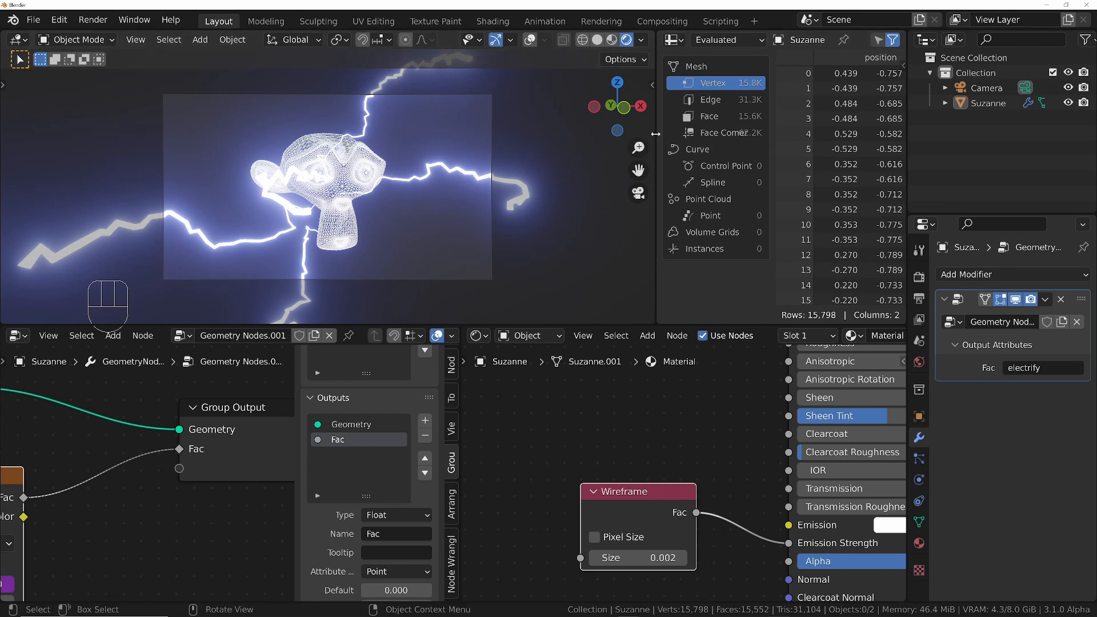
left_click_drag(657, 134, 555, 142)
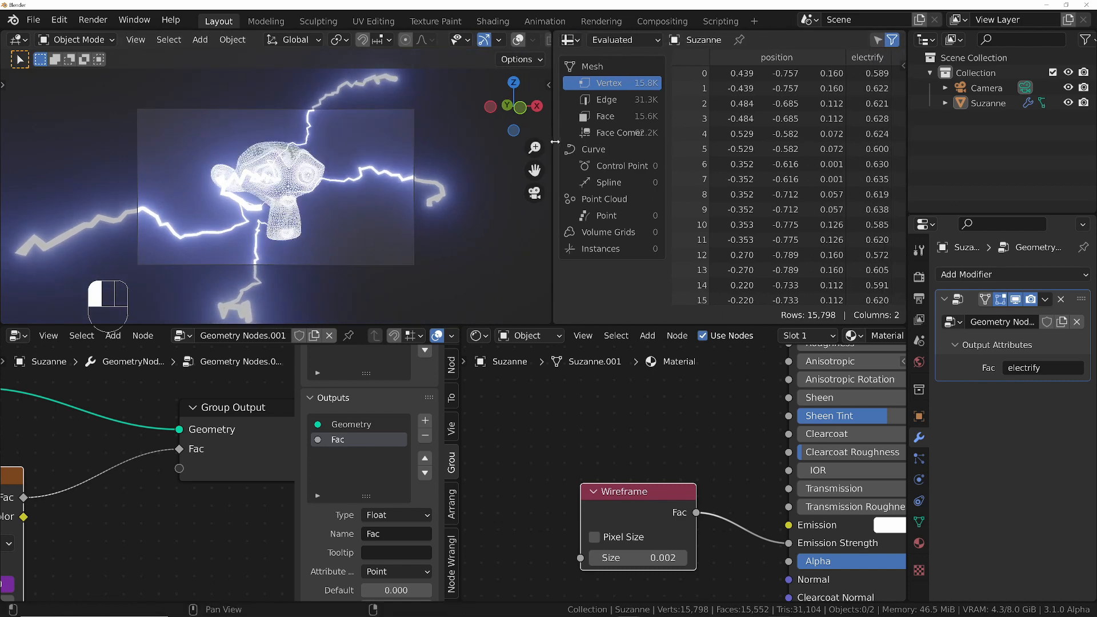
Clear the modifier's Fac output attribute name and enter electrify again.
middle_click(789, 137)
left_click(1050, 369)
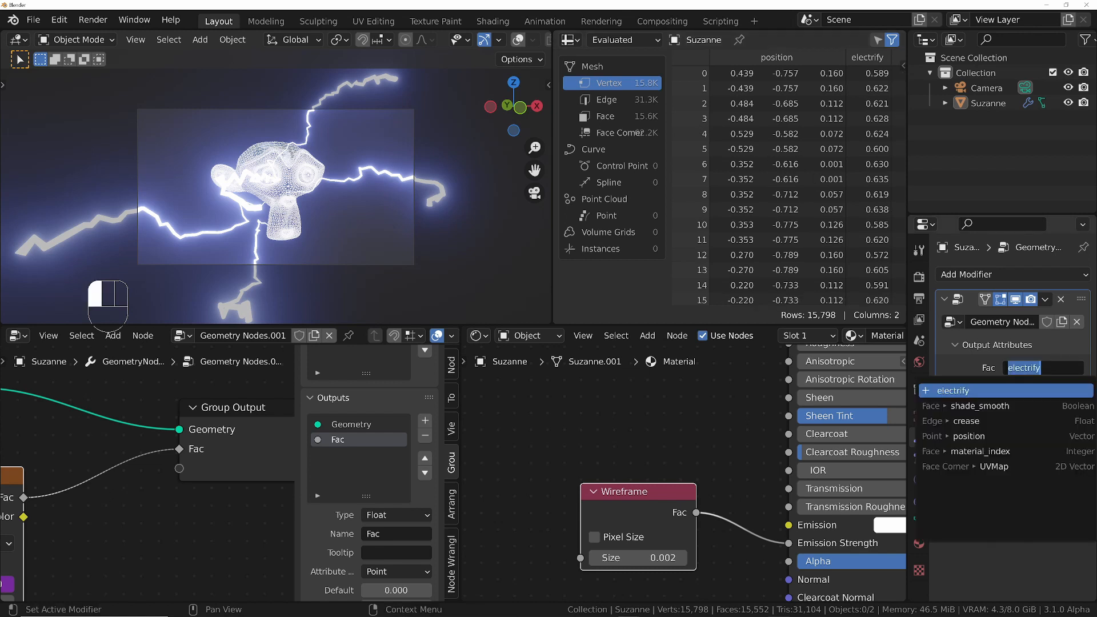
key("BackSpace")
key("Return")
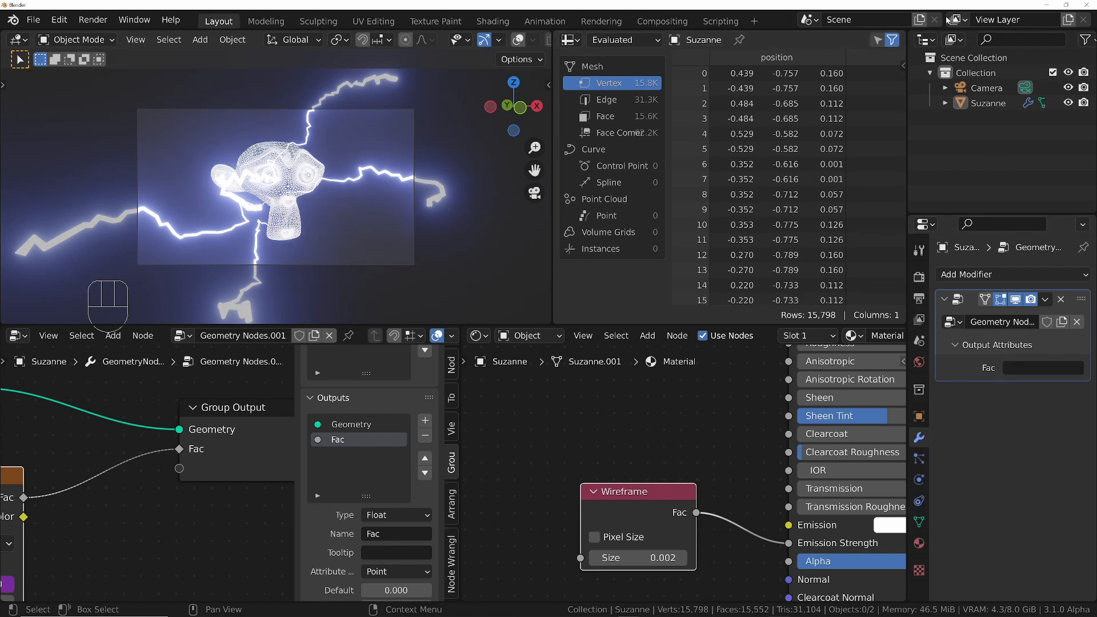
left_click(1044, 368)
type("elect")
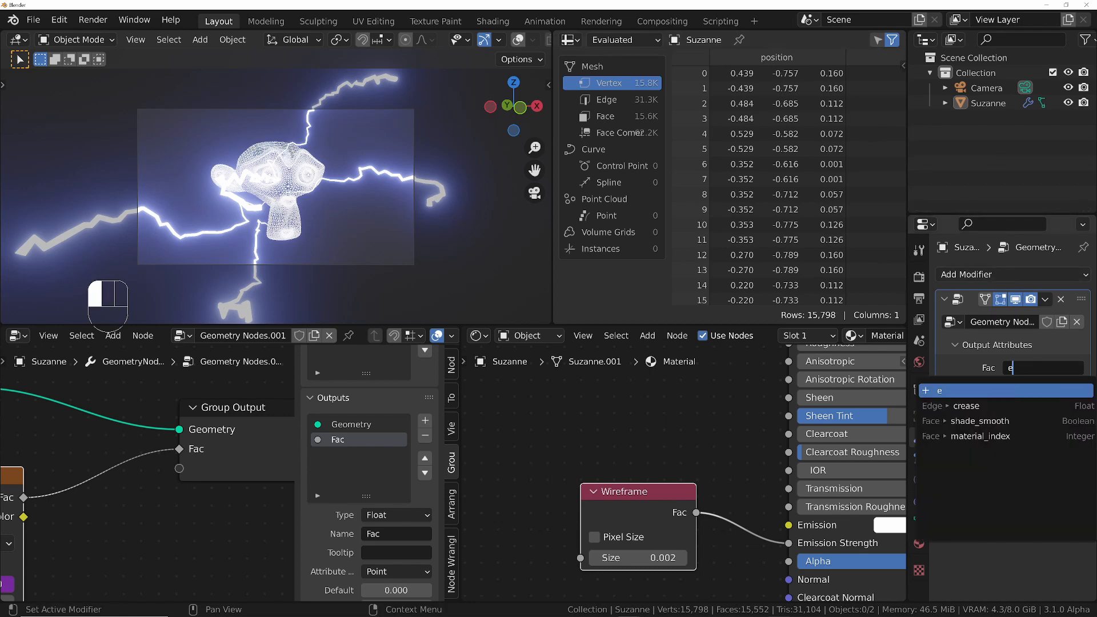
type("rify")
key("Return")
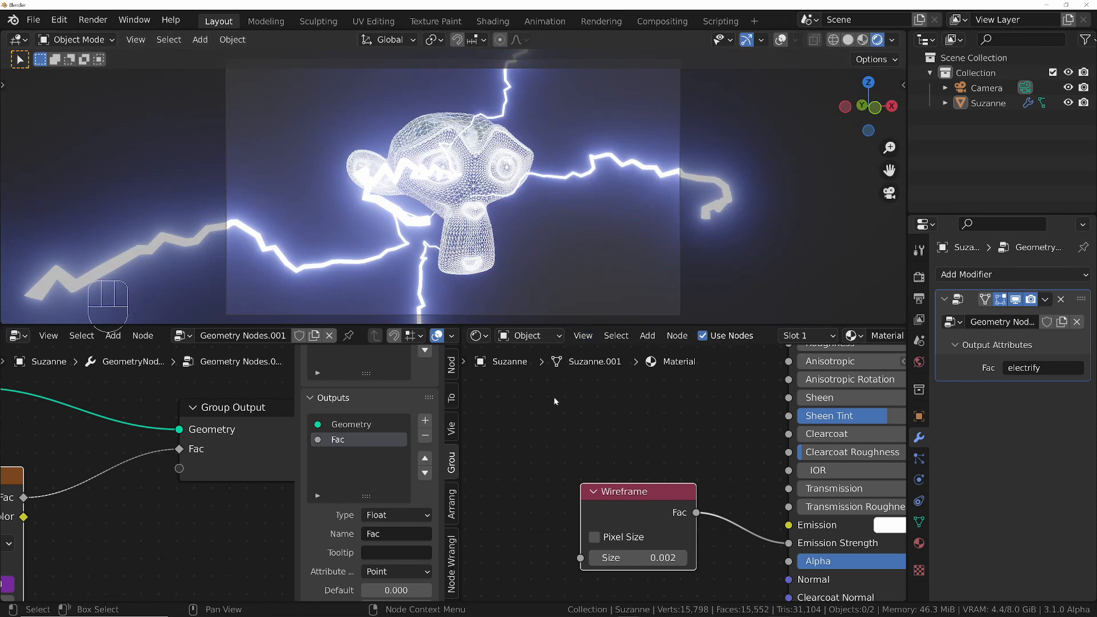
Add an Attribute node to Suzanne's material above the Wireframe node and set its name to electrify.
middle_click_drag(112, 486, 201, 451)
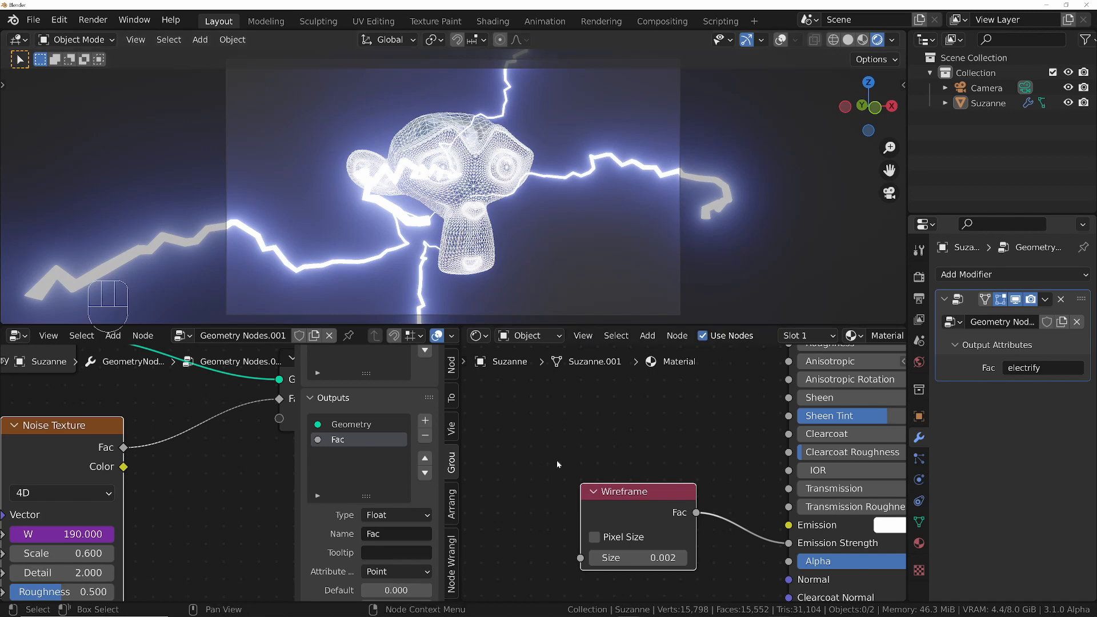
scroll(683, 440, "down", 2)
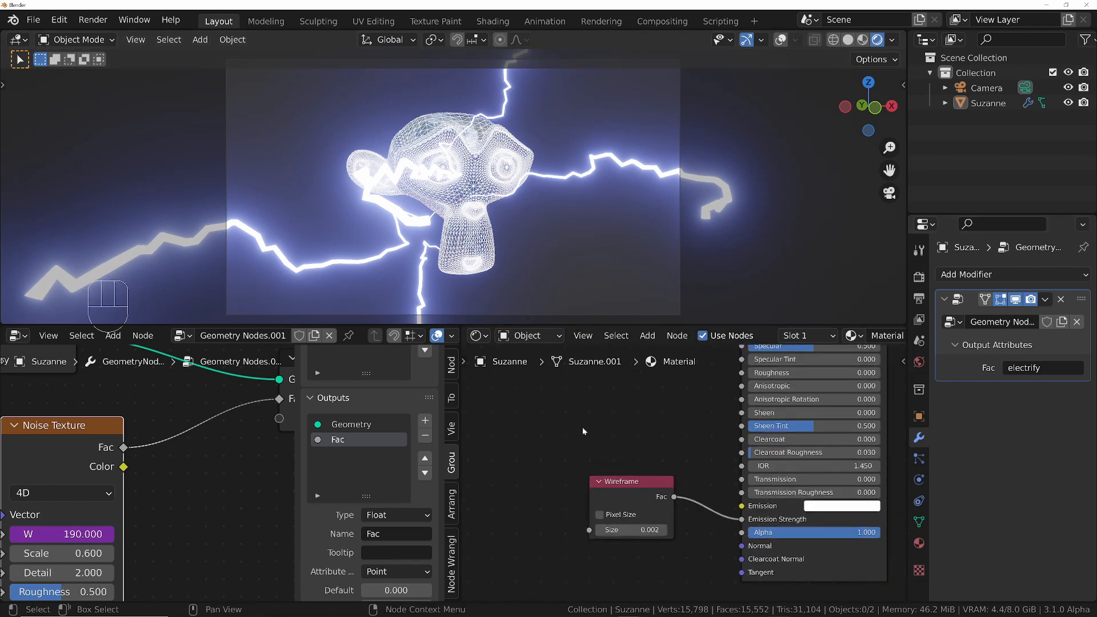
key("shift+a")
type("attri")
key("Return")
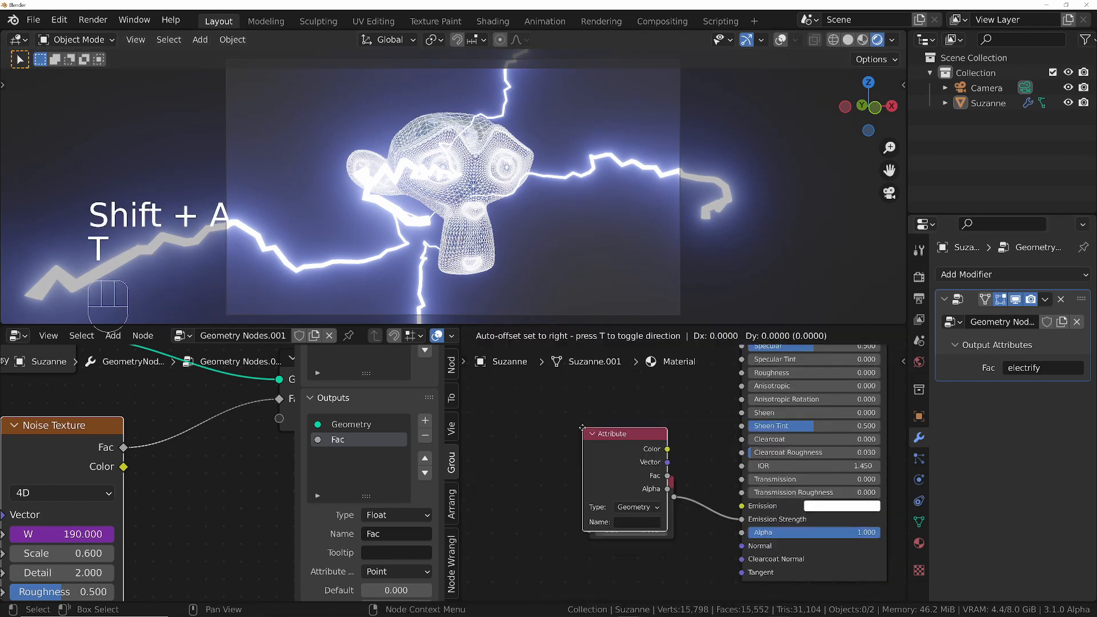
left_click(508, 386)
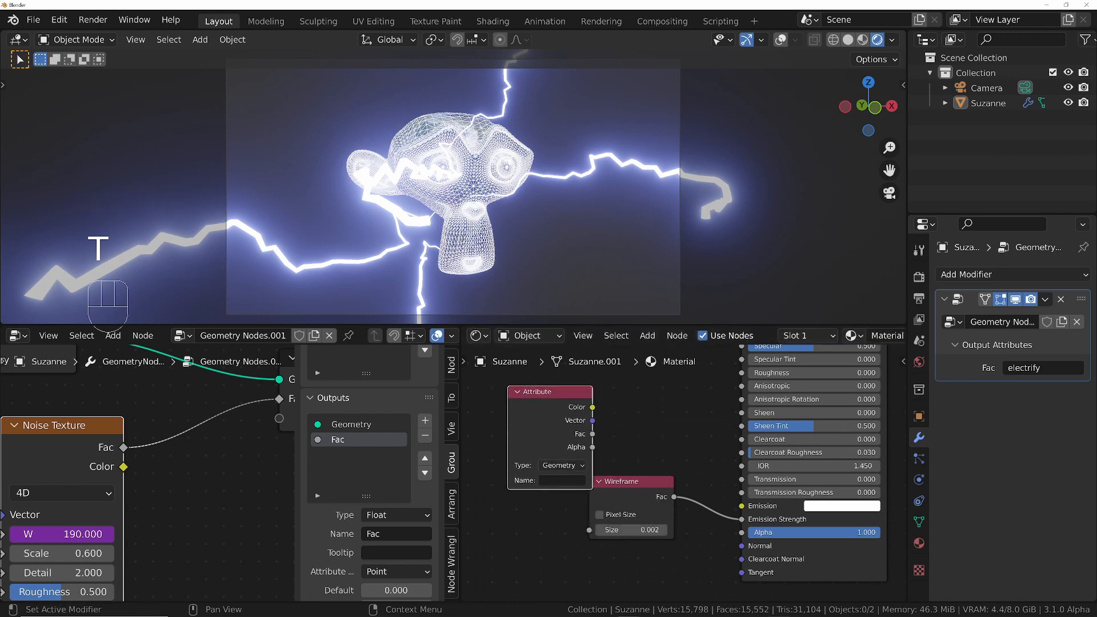
left_click(568, 482)
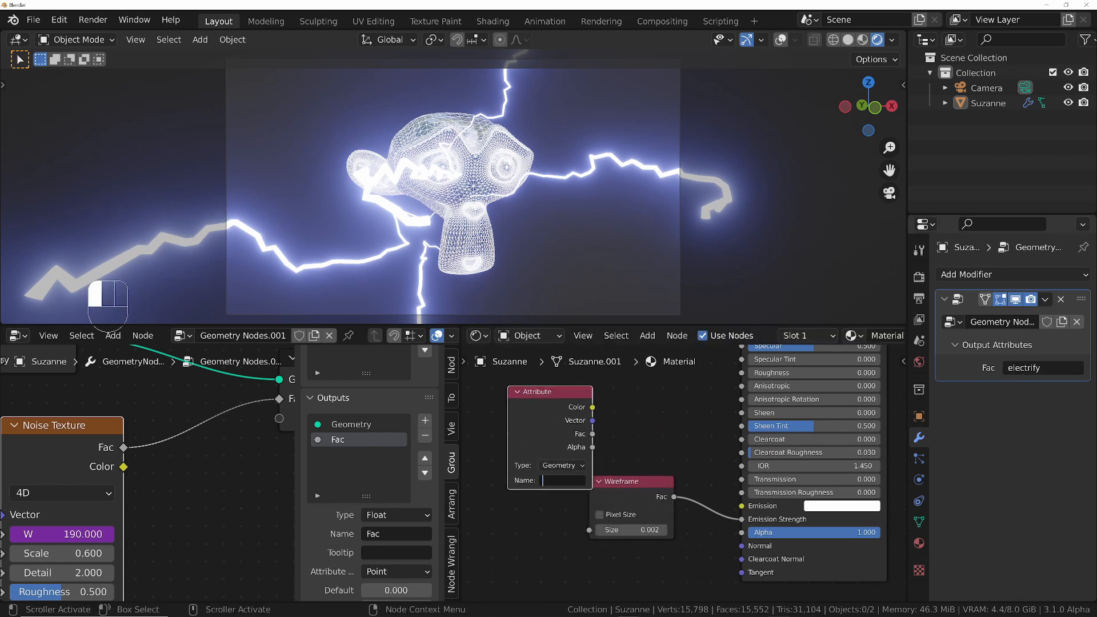
type("electrify")
key("Return")
Move the Wireframe node below the Attribute node so the two no longer overlap.
left_click(648, 491)
left_click_drag(648, 492, 581, 528)
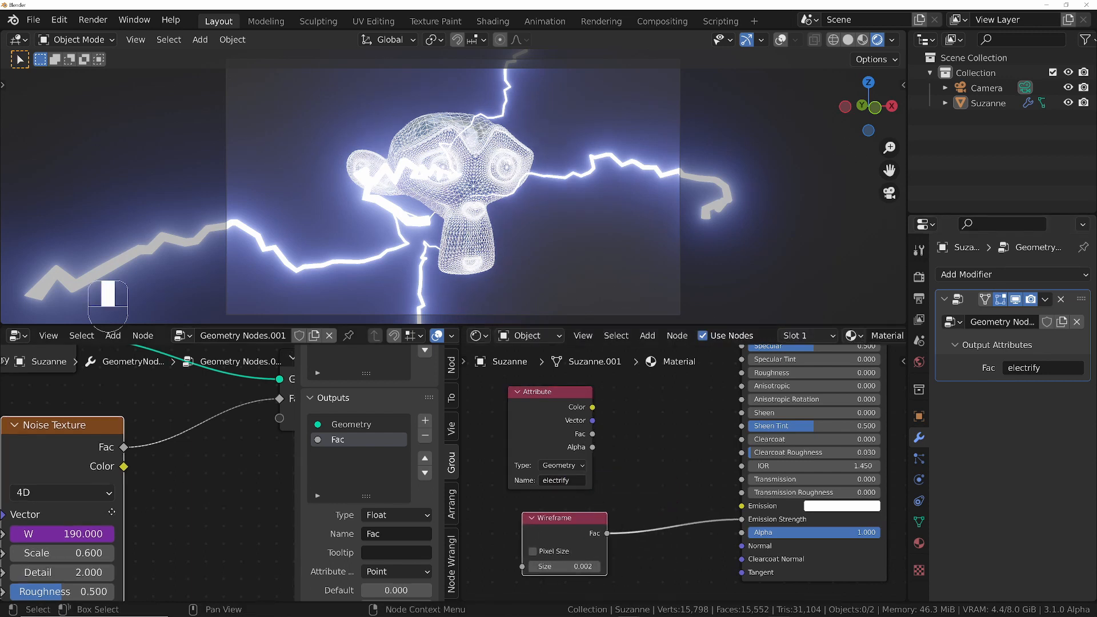
scroll(143, 486, "down", 3)
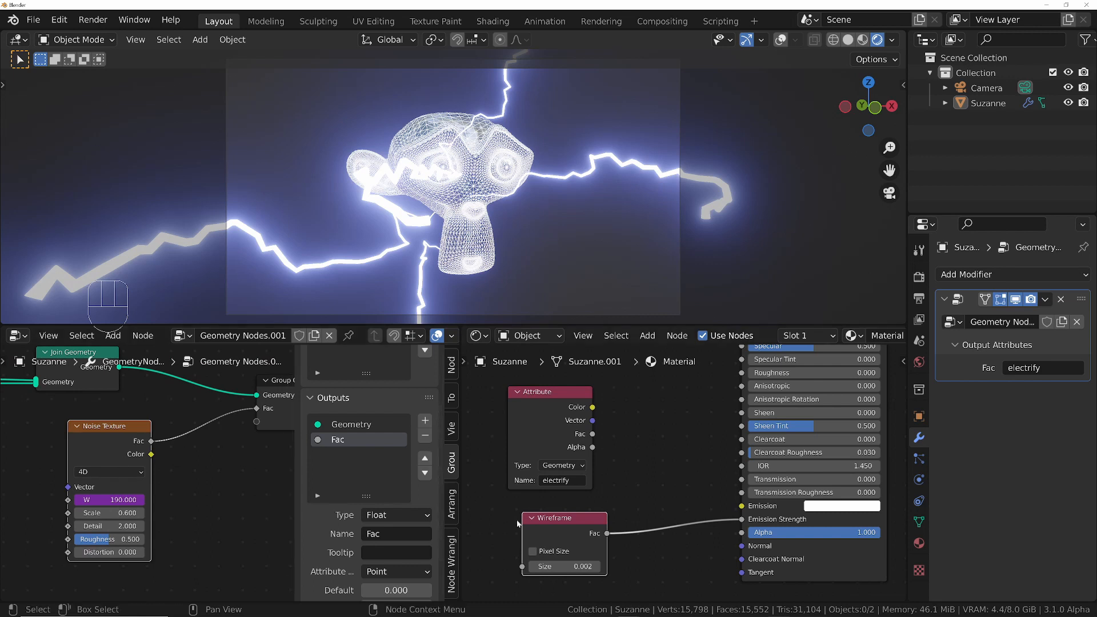
left_click_drag(563, 519, 534, 515)
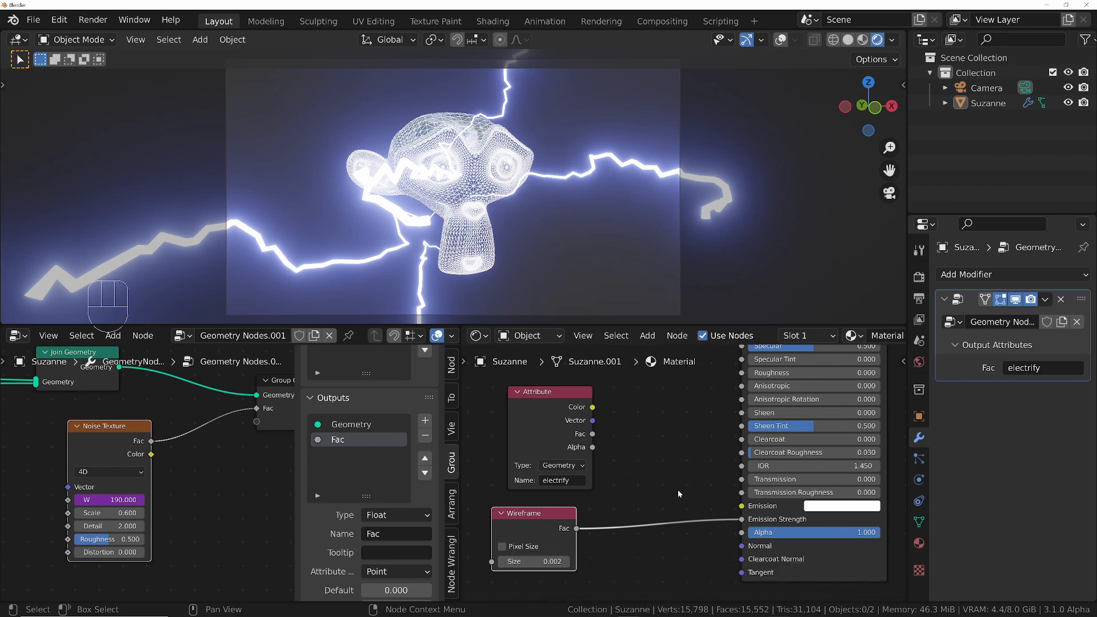
Insert a MixRGB node between Wireframe and Emission Strength, and move the Wireframe link to its Color2 input.
key("shift+a")
left_click(568, 444)
type("mixr")
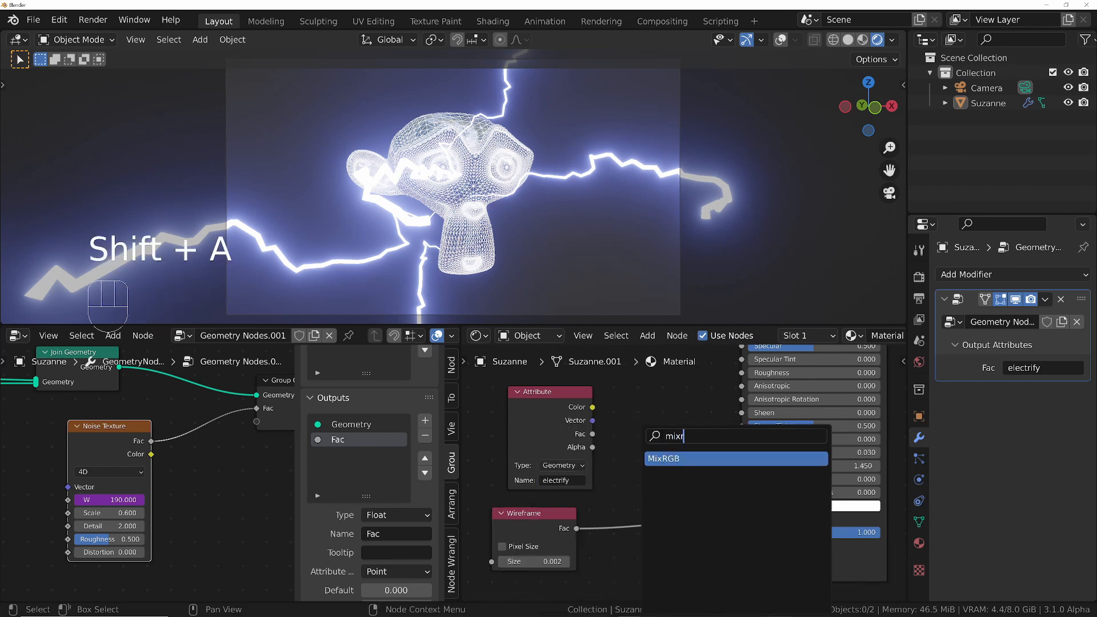
key("Return")
left_click(610, 514)
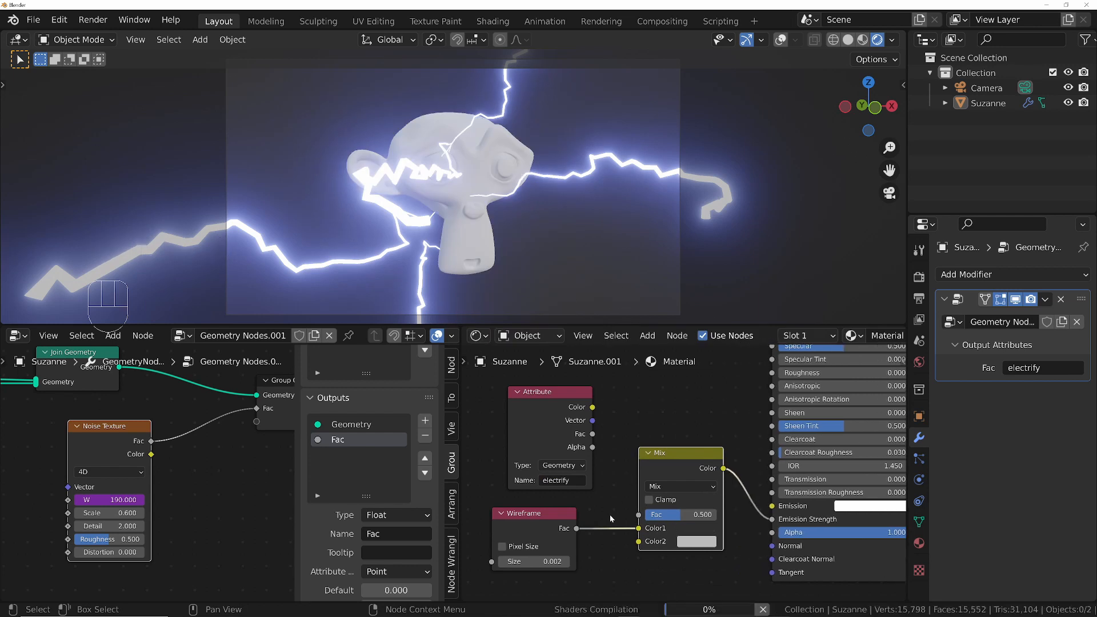
mouse_move(639, 528)
left_mouse_down()
mouse_move(615, 536)
mouse_move(639, 541)
left_mouse_up()
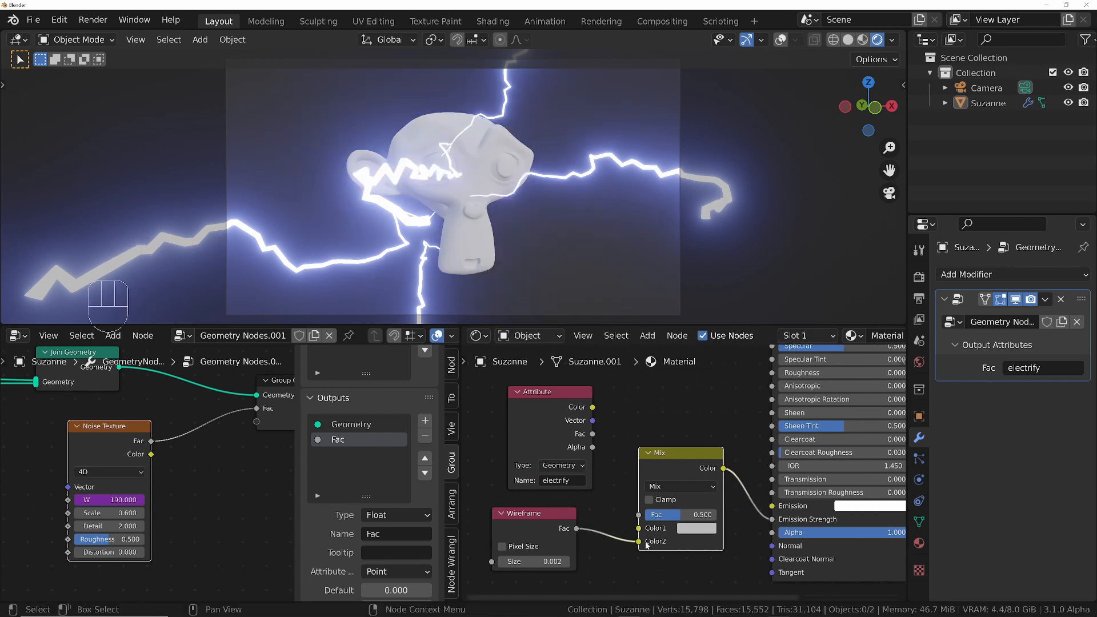
Set the Mix node's Color1 to black and connect the Attribute node's Fac output to the Mix factor.
left_click_drag(543, 413, 517, 409)
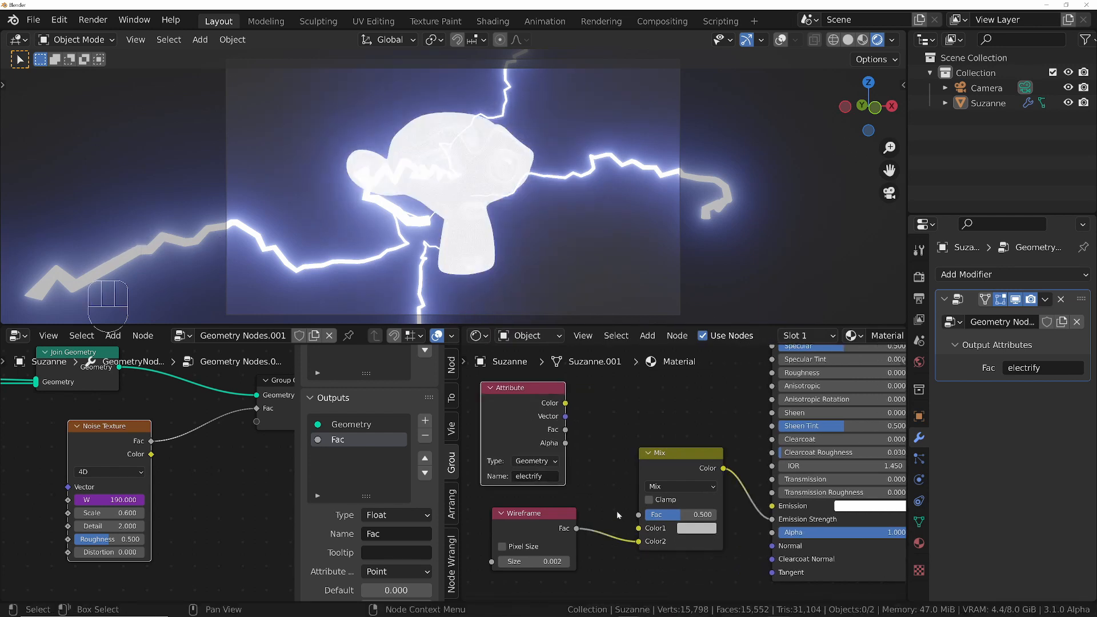
left_click(697, 530)
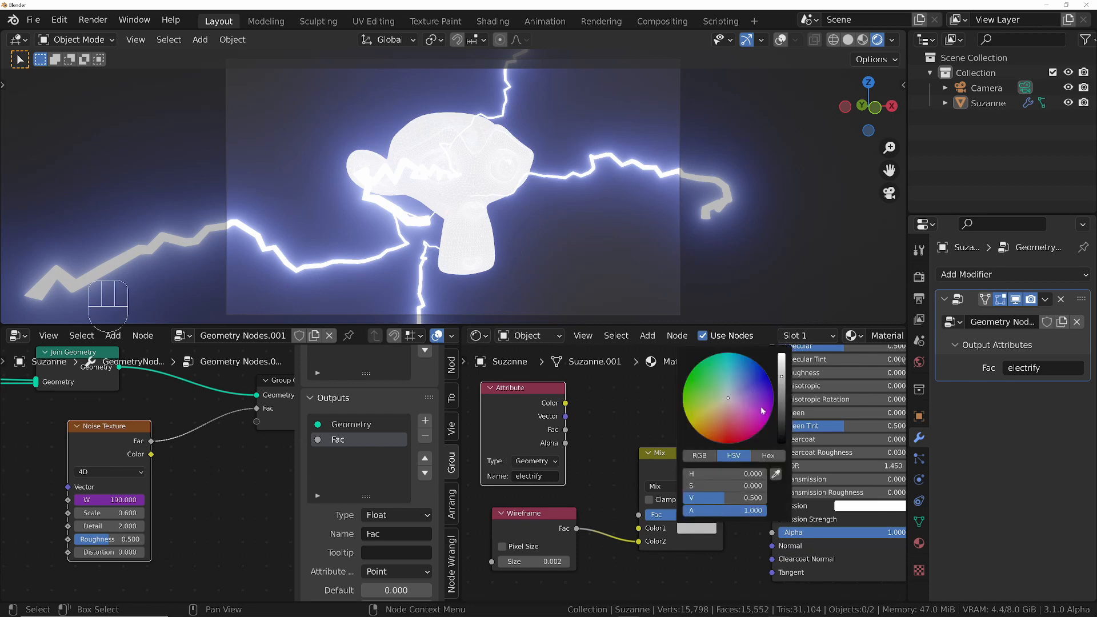
left_click_drag(782, 376, 782, 443)
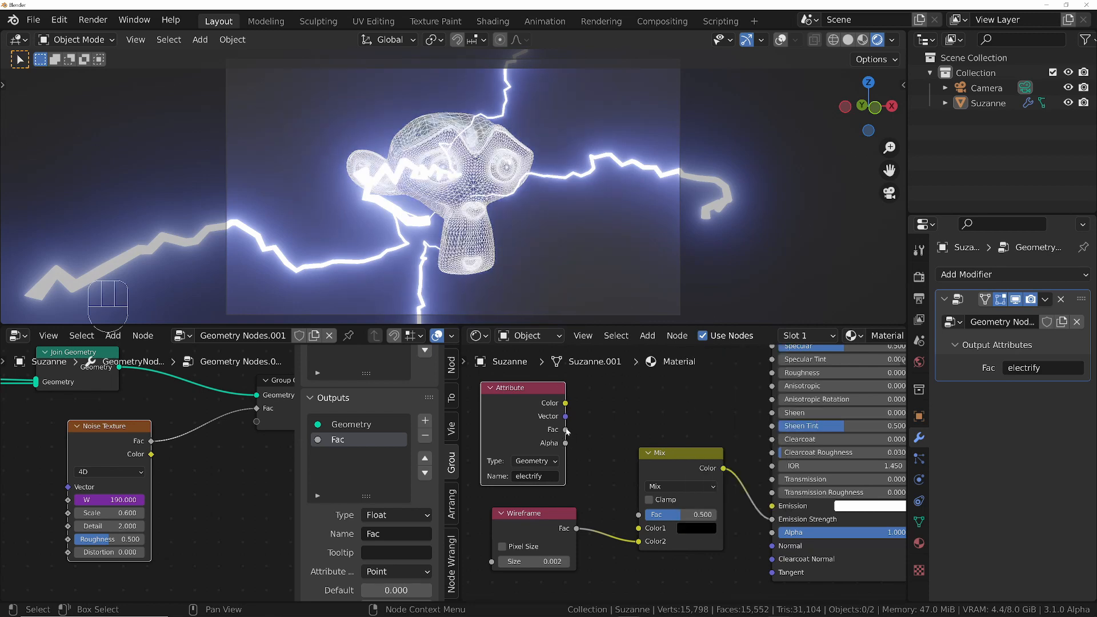
left_click_drag(566, 430, 602, 449)
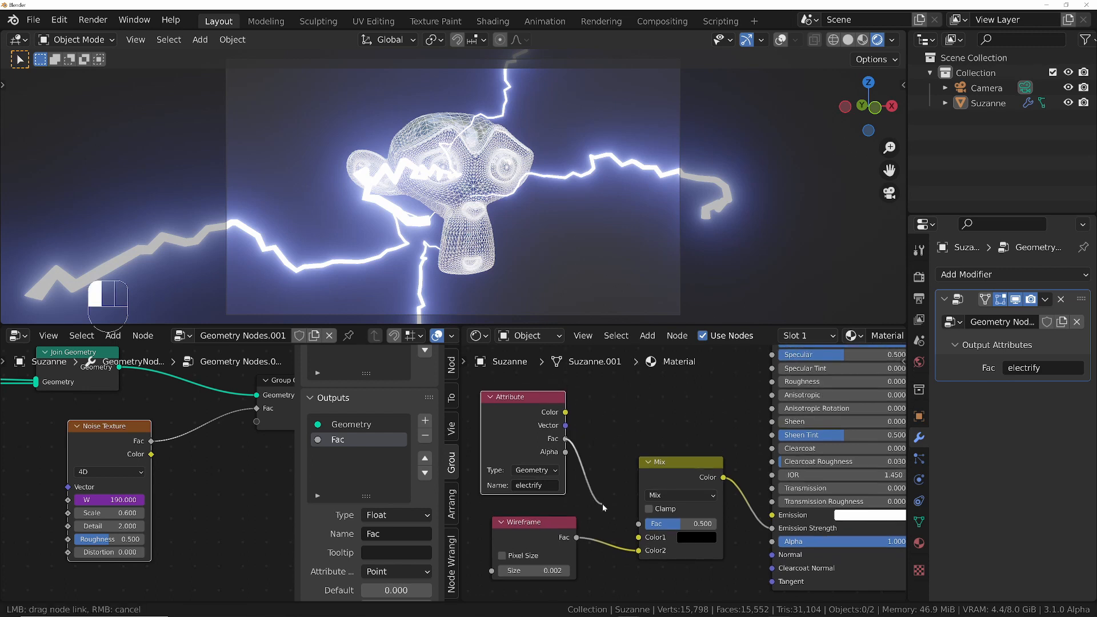
left_click_drag(602, 503, 640, 525)
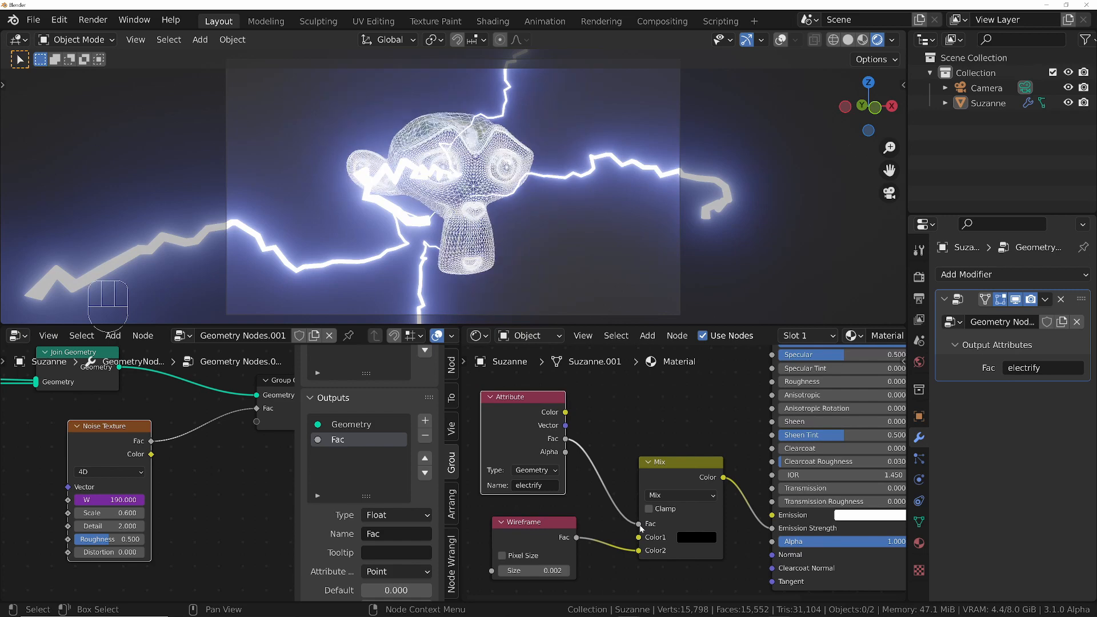
Play the animation briefly to check the attribute-driven wireframe glow on Suzanne.
middle_click_drag(111, 518, 138, 511)
key("space")
key("space")
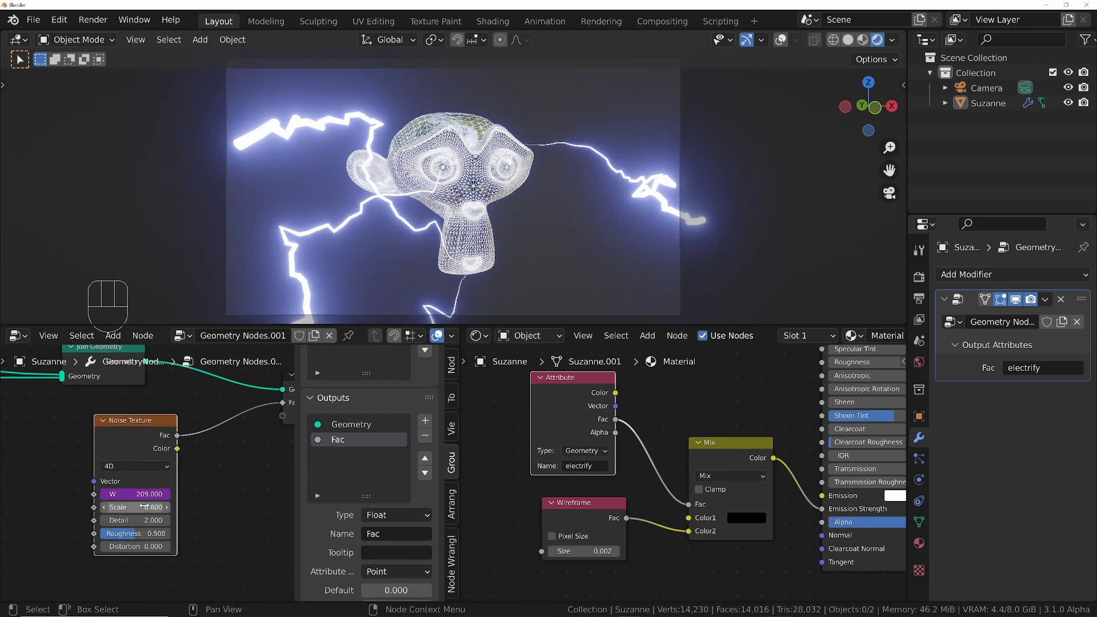
Set the Noise Texture's Scale to 0.1, Detail and Roughness to 0, and Distortion to 7.8.
mouse_move(144, 507)
left_mouse_down()
mouse_move(155, 507)
mouse_move(124, 520)
mouse_move(138, 500)
left_mouse_up()
scroll(126, 523, "up", 1)
scroll(124, 522, "up", 4)
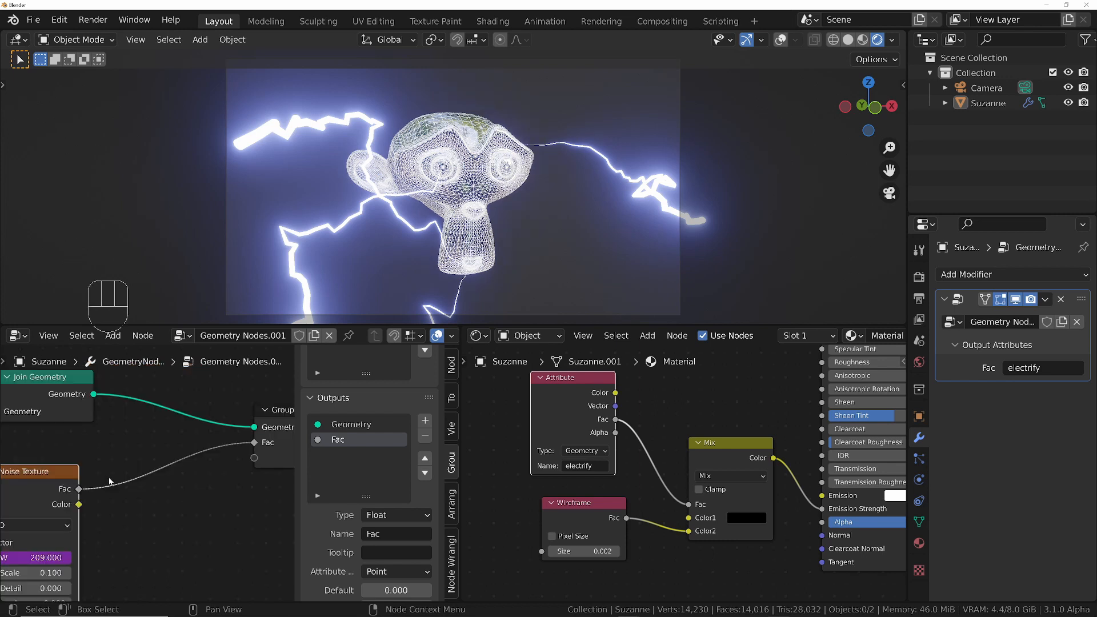
middle_click_drag(117, 480, 170, 448)
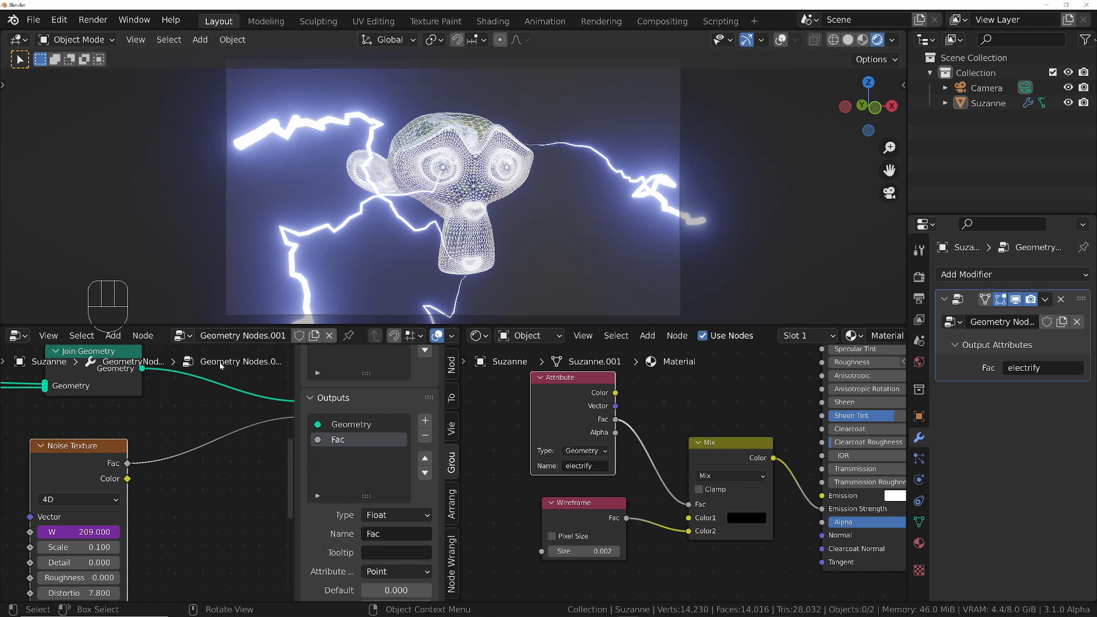
middle_click_drag(82, 469, 103, 460)
left_click(117, 452)
left_click_drag(116, 452, 102, 450)
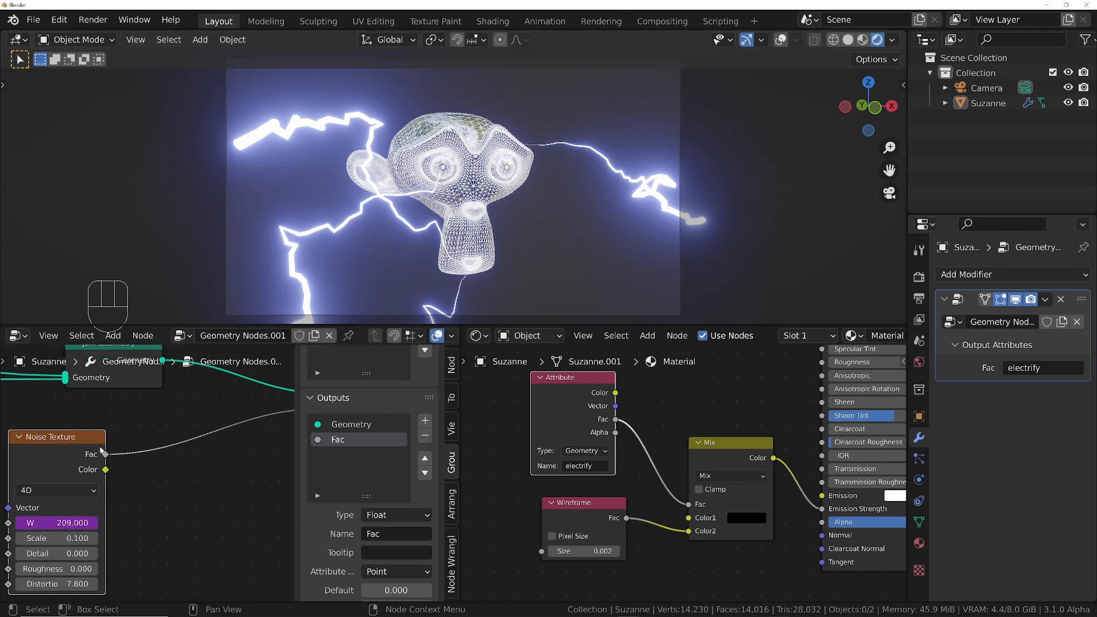
Insert a ColorRamp between the Attribute's Fac and the Mix factor, placing the black stop at 0.601 with the white stop beside it.
left_click(649, 437)
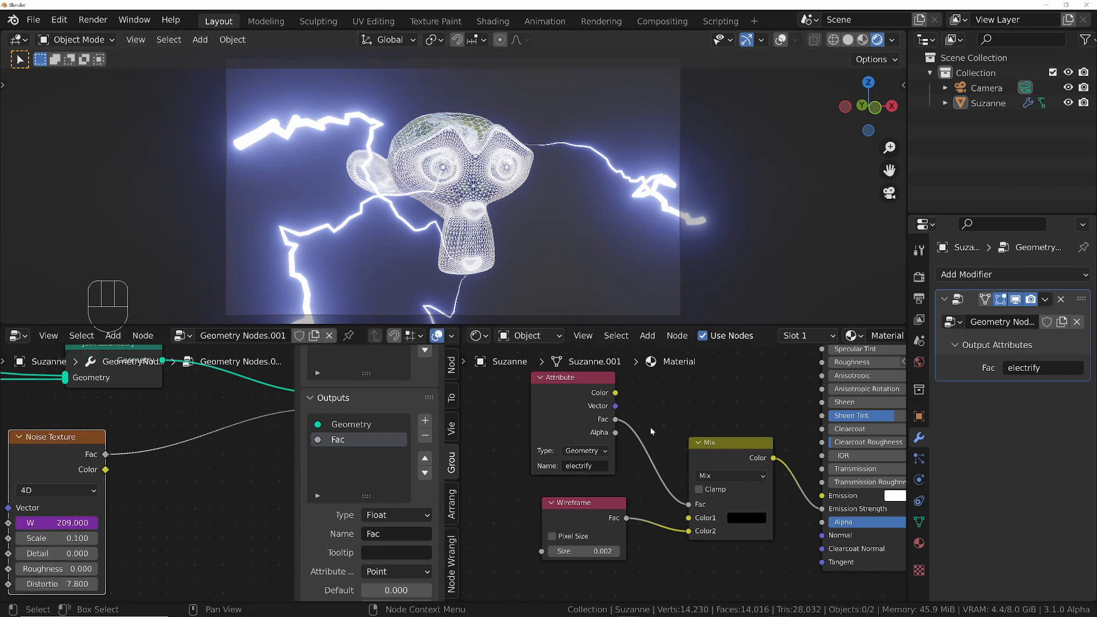
key("shift+a")
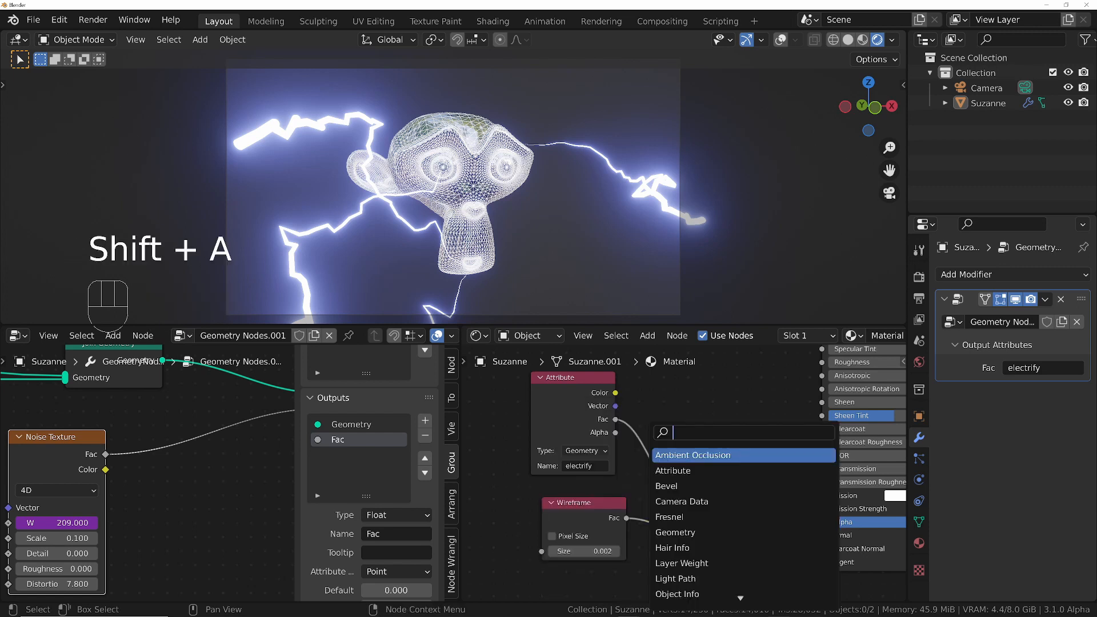
type("ramp")
key("Return")
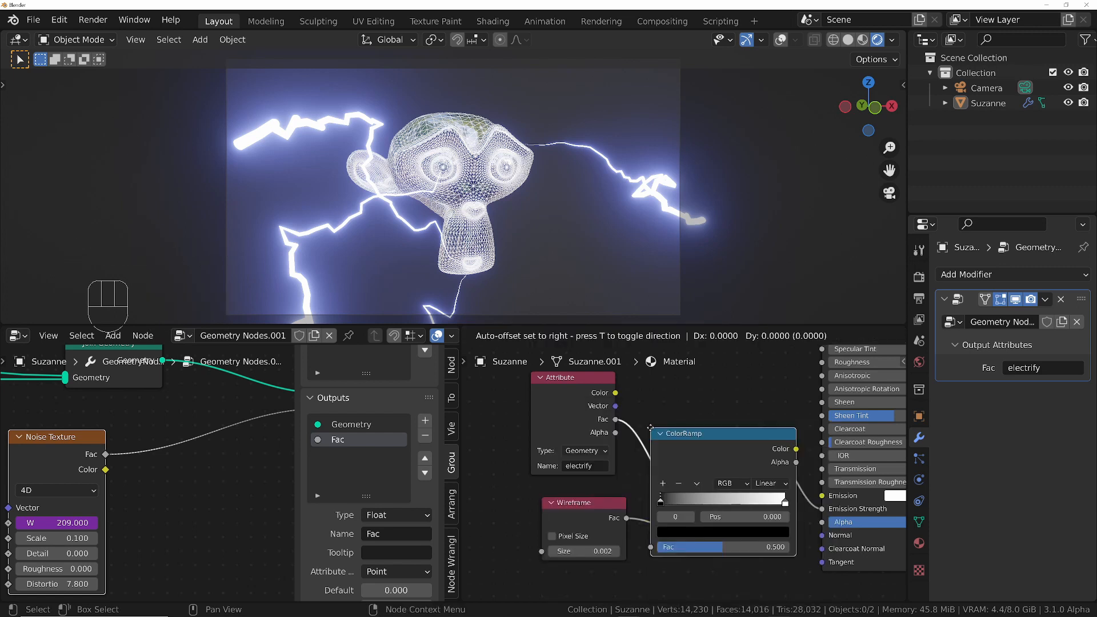
left_click(664, 384)
left_click_drag(678, 457, 722, 459)
left_click_drag(798, 459, 749, 459)
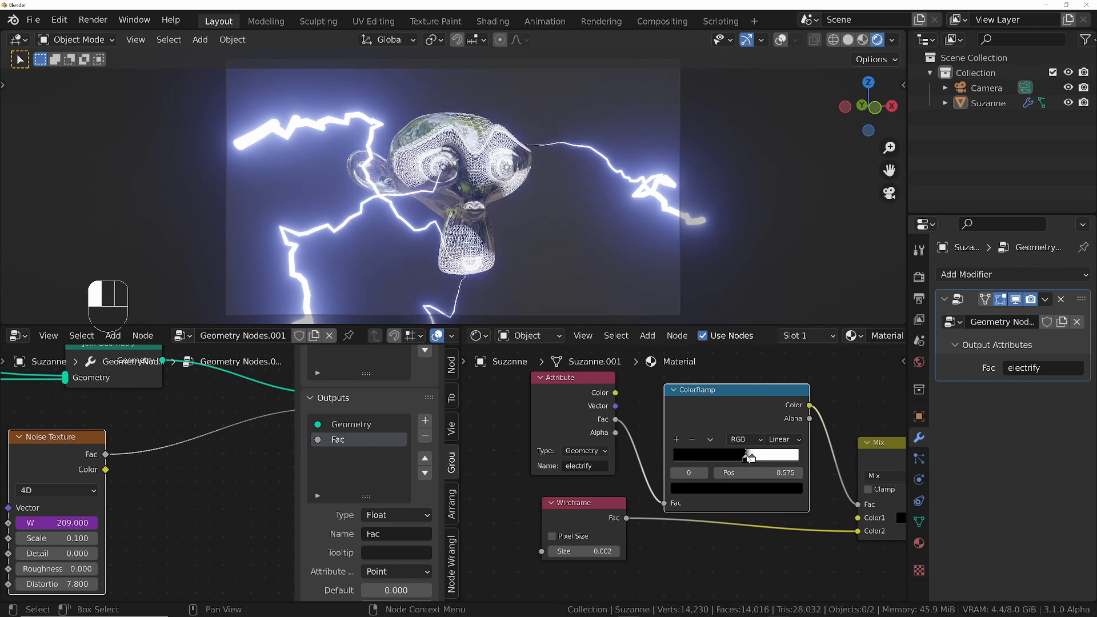
Play the animation to preview the wireframe glow with the sharpened noise contrast.
key("space")
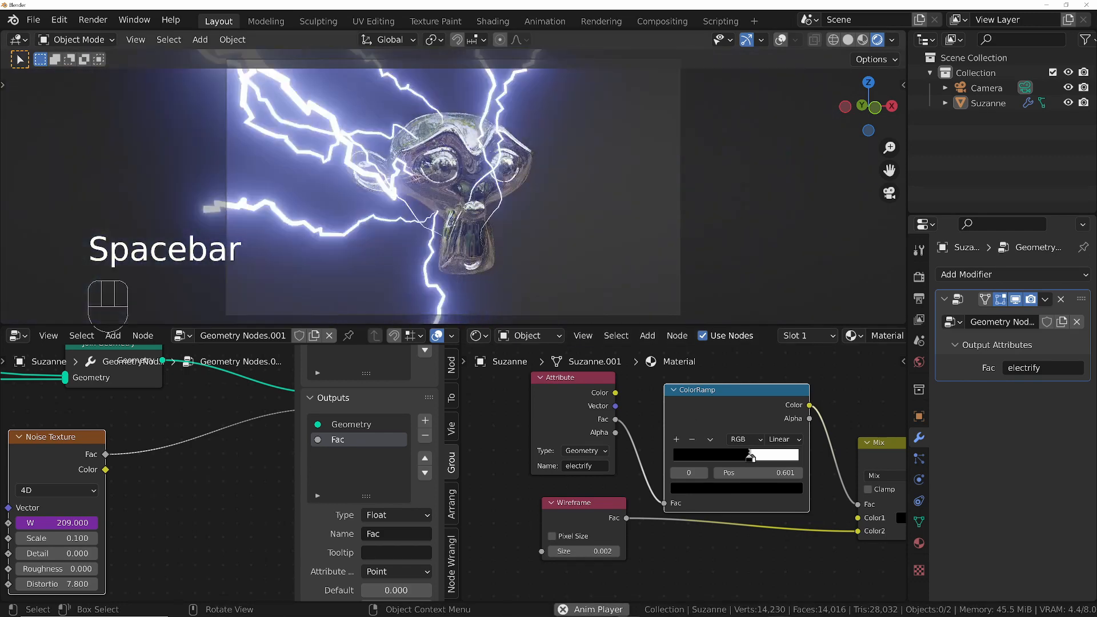
key("space")
scroll(58, 457, "down", 2)
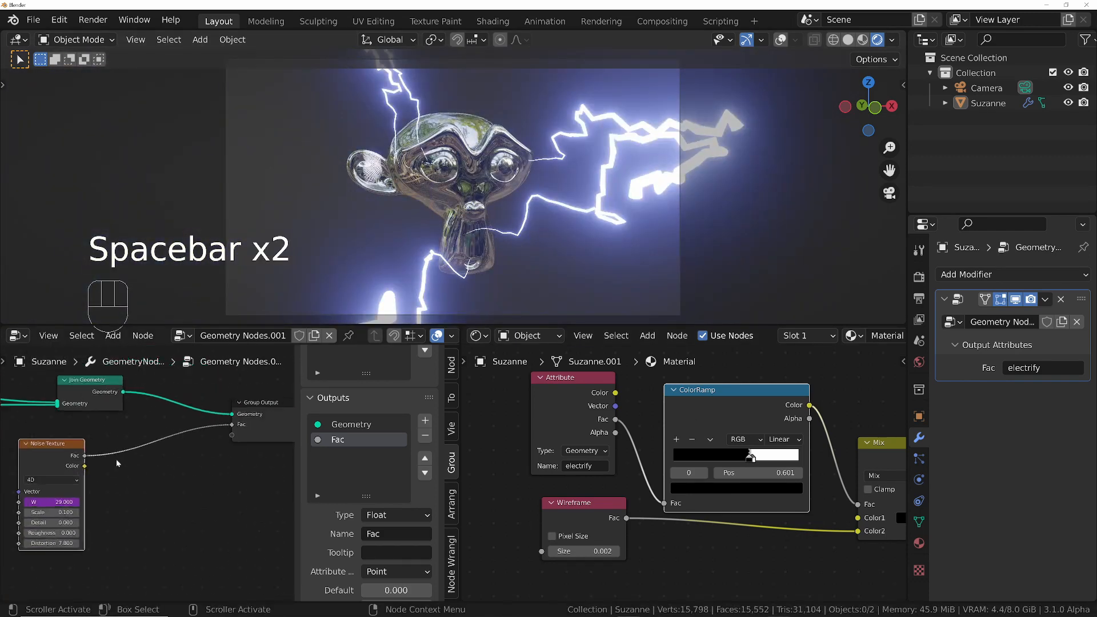
middle_click_drag(73, 461, 103, 483)
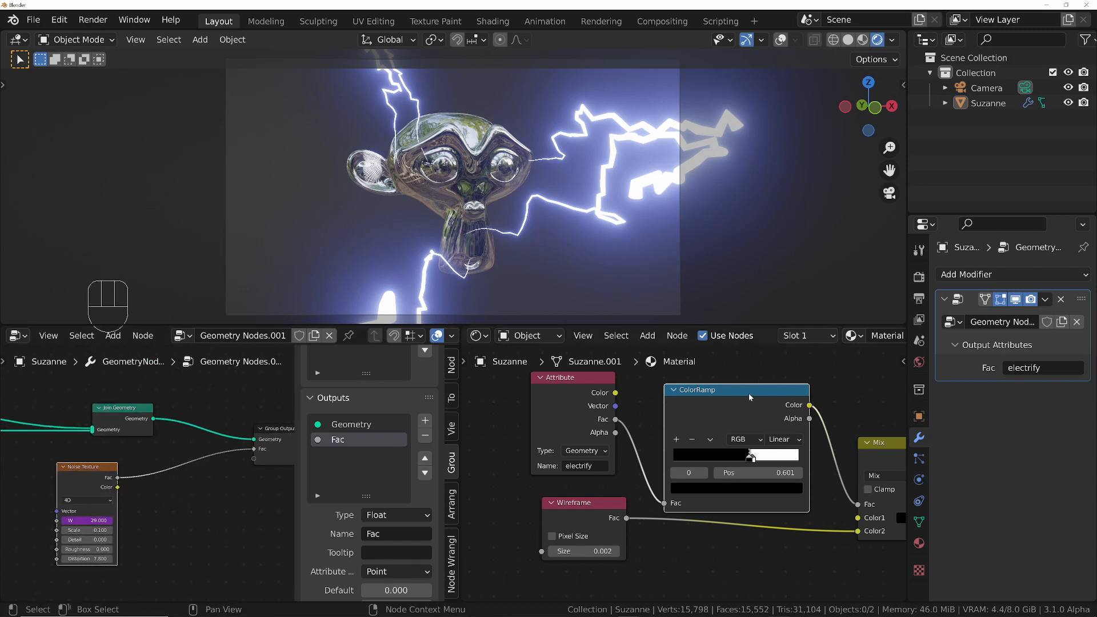
Delete the material's ColorRamp node while keeping the Attribute's Fac linked to the Mix factor.
key("ctrl+x")
scroll(109, 482, "up", 2)
middle_click_drag(109, 481, 147, 482)
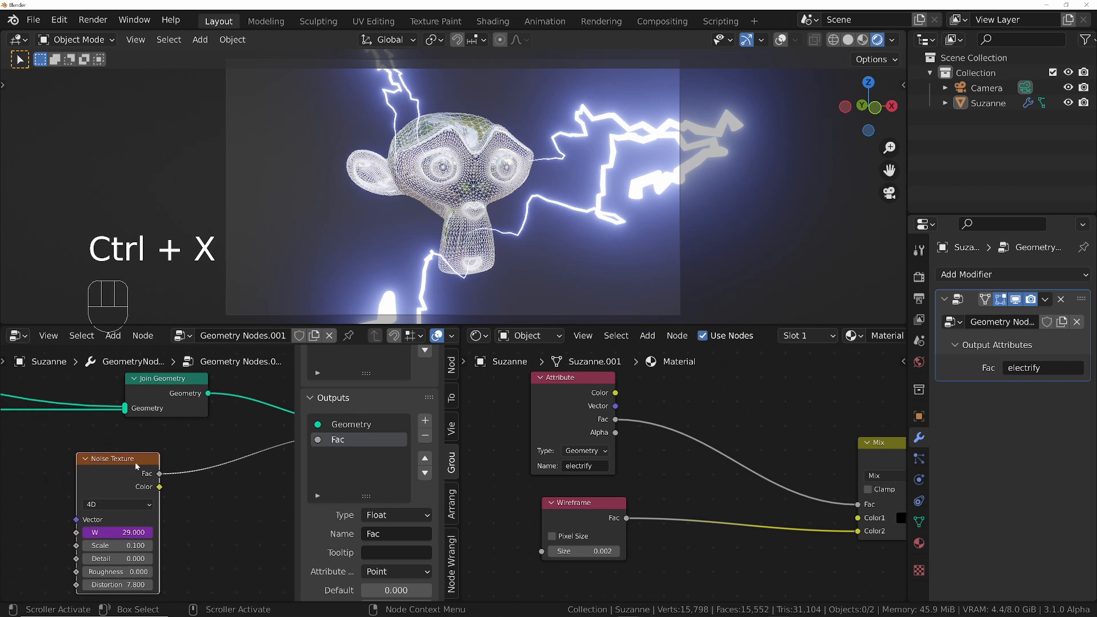
Move the Noise Texture away from the Group Output, hide the node sidebar and expand the Geometry Nodes editor over the shader editor.
left_click_drag(137, 465, 62, 466)
scroll(131, 472, "down", 3)
key("n")
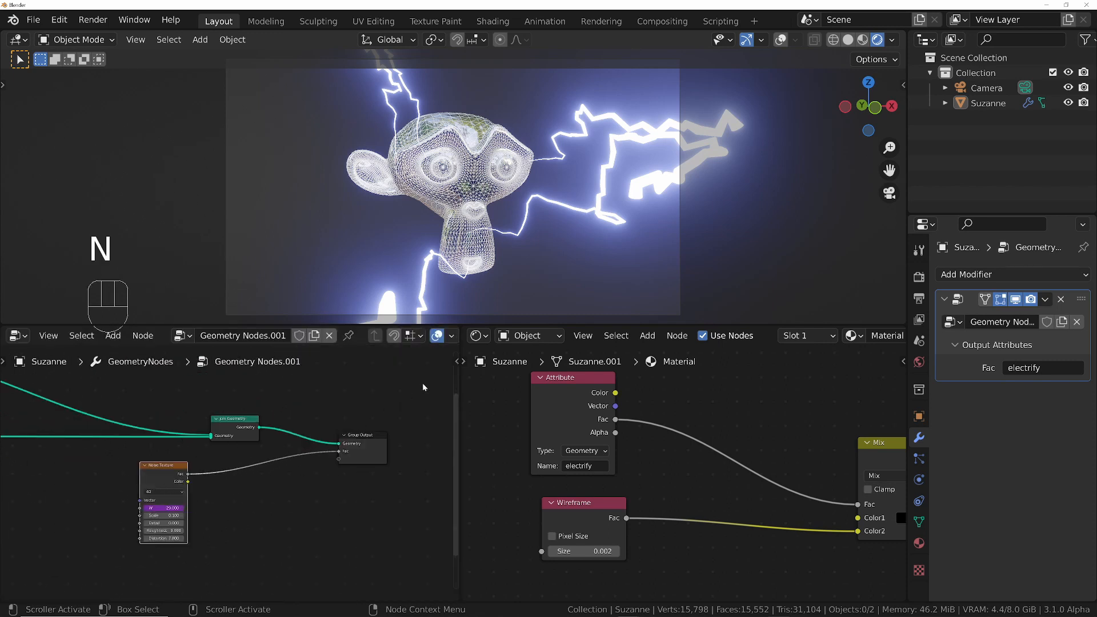
left_click_drag(504, 347, 699, 437)
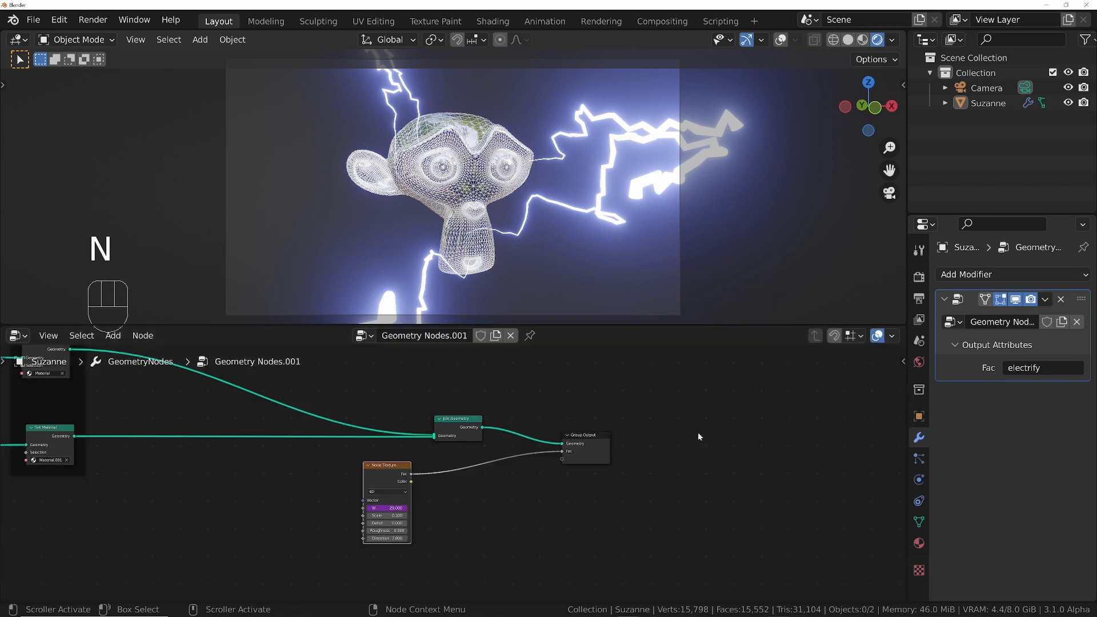
middle_click_drag(421, 455, 541, 485)
scroll(657, 515, "up", 2)
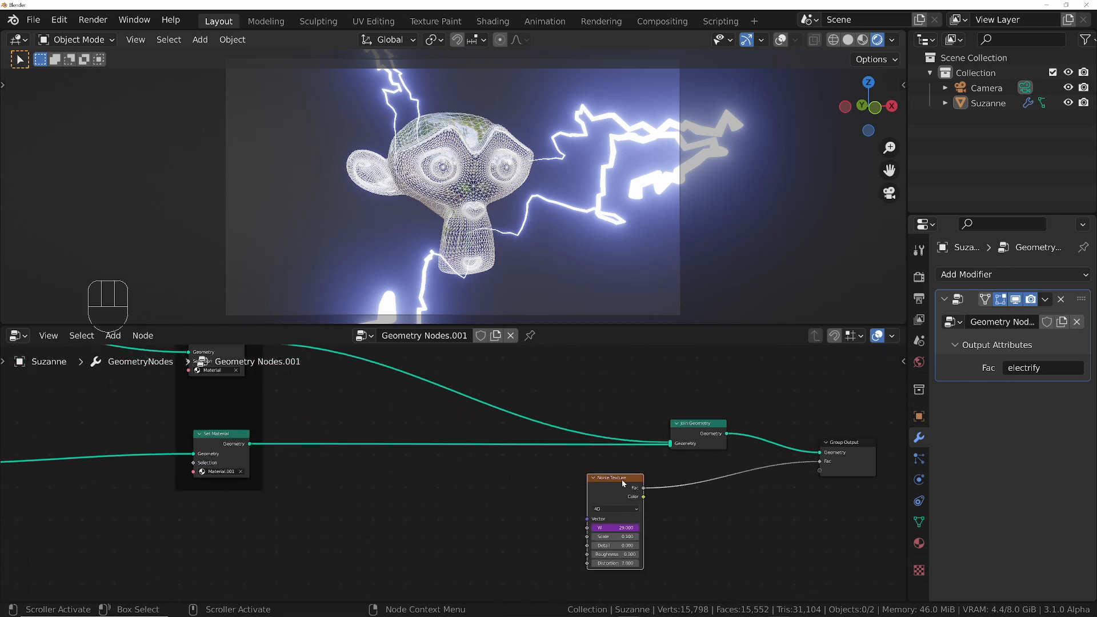
Insert a Math node set to Round between the Noise Texture's Fac and the Group Output's Fac.
scroll(765, 508, "up", 2)
key("shift+a")
type("math")
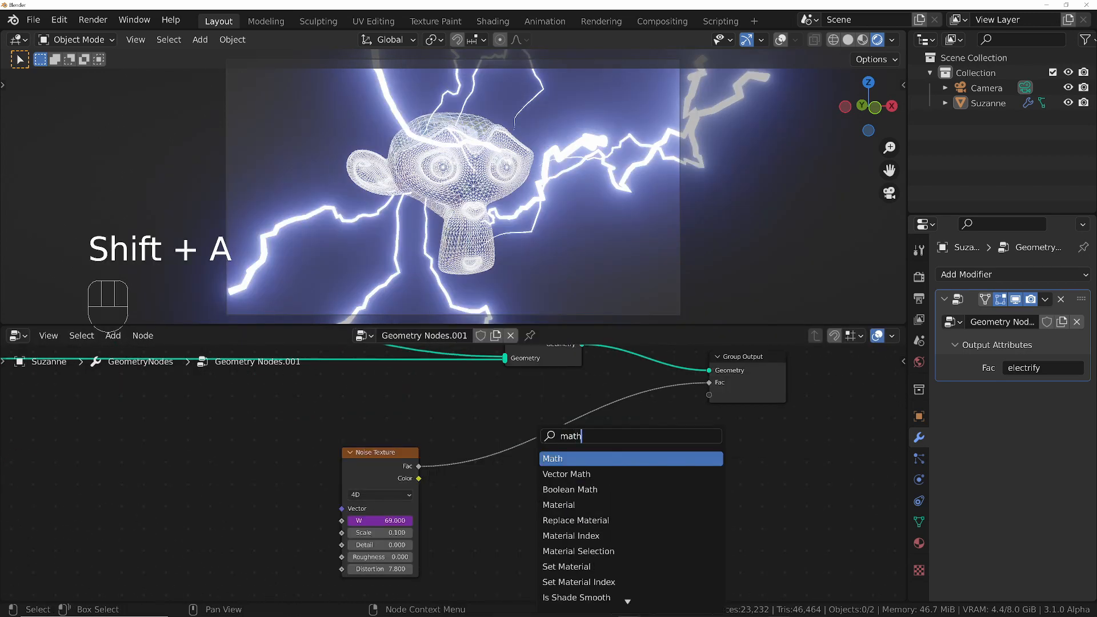
key("Return")
left_click(487, 407)
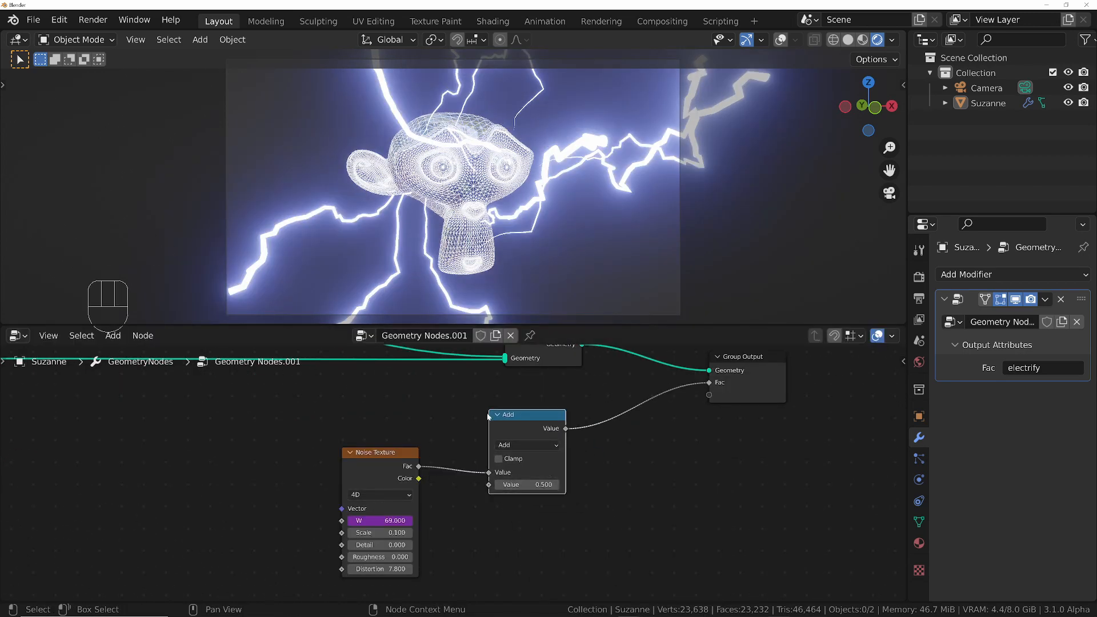
left_click(519, 445)
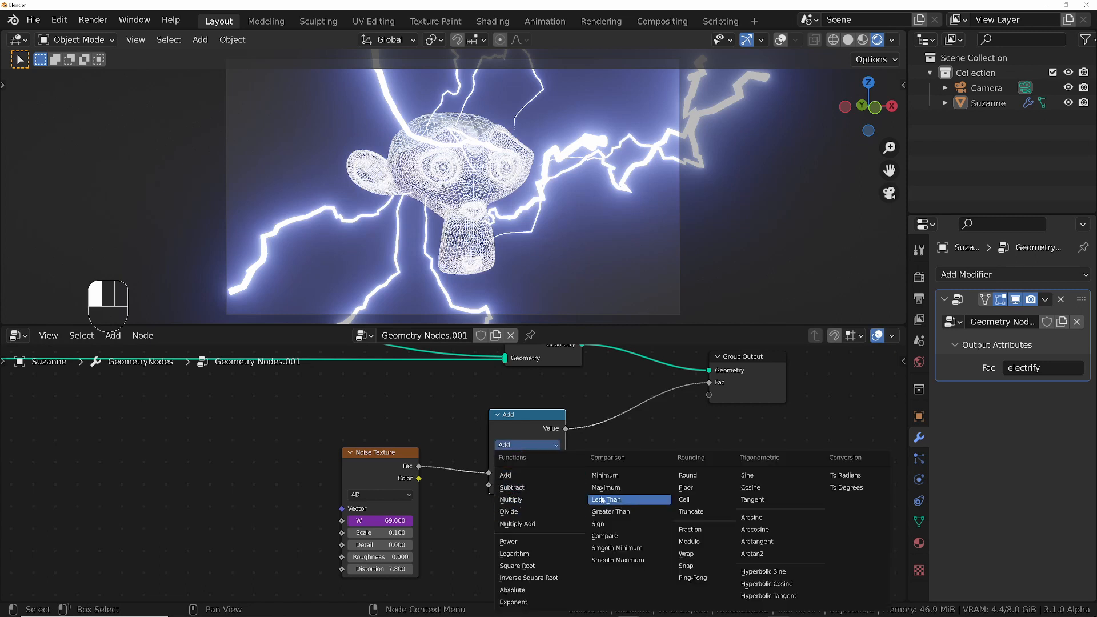
left_click(695, 475)
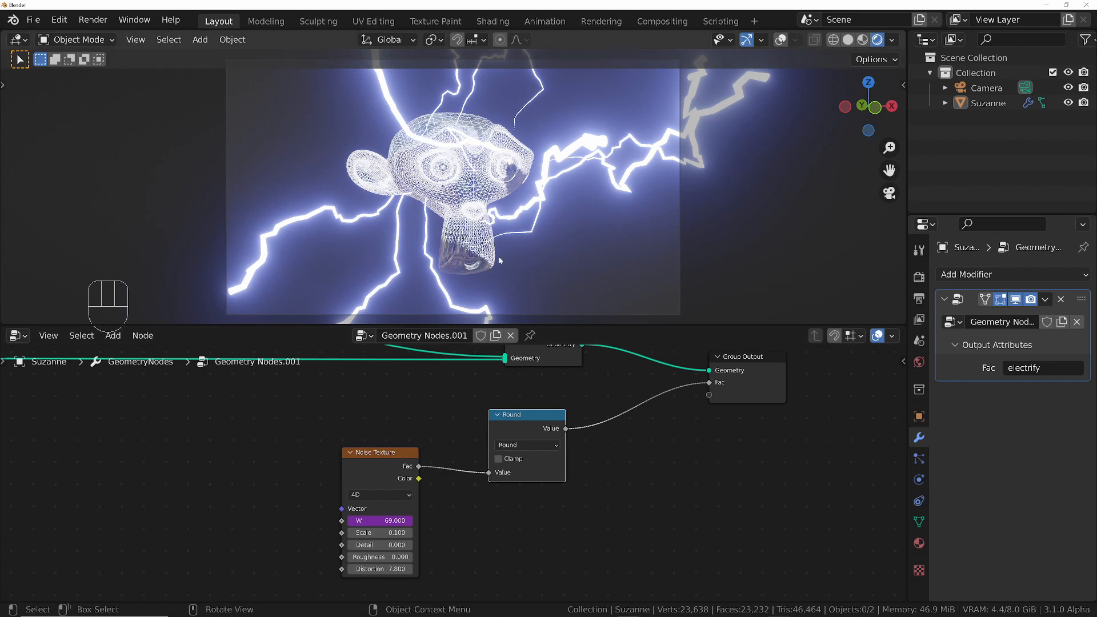
Play and pause the animation repeatedly to preview the hard-edged patches of glowing wireframe on Suzanne.
key("space")
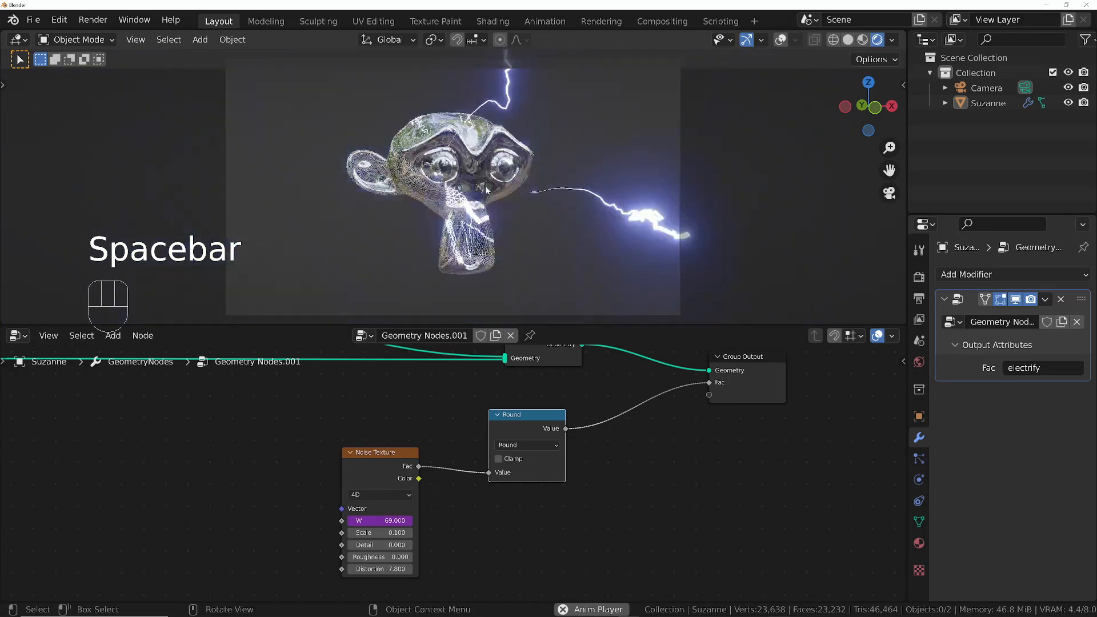
key("space")
key("space")
key("space")
key("space")
key("space")
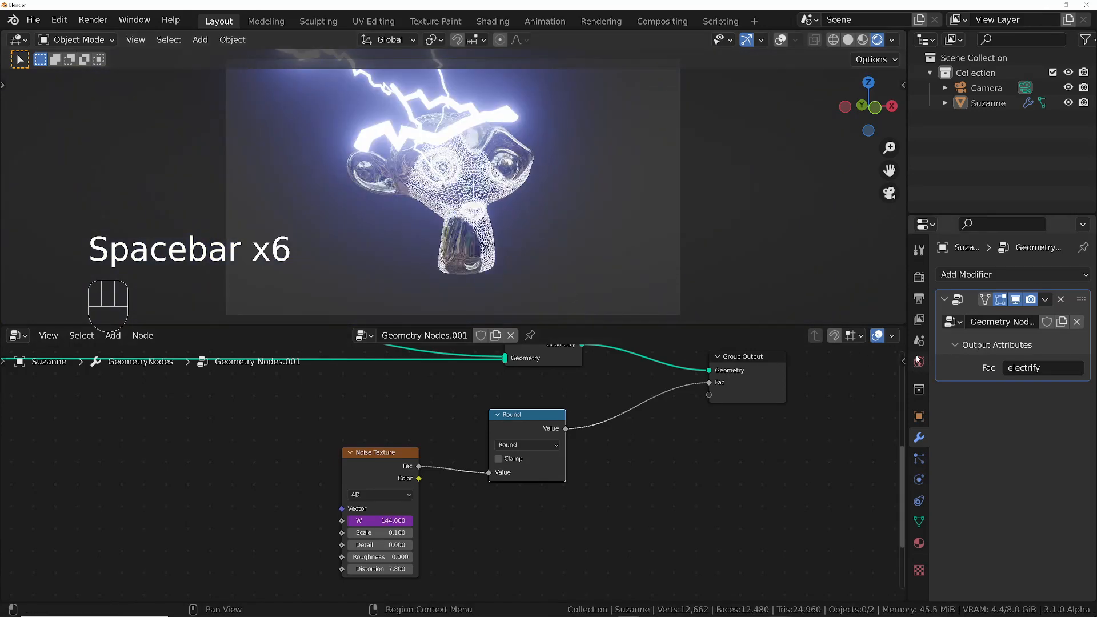
Split the Geometry Nodes editor and switch the new area to the Shader Editor showing Suzanne's material nodes.
left_click_drag(900, 330, 612, 457)
key("Home")
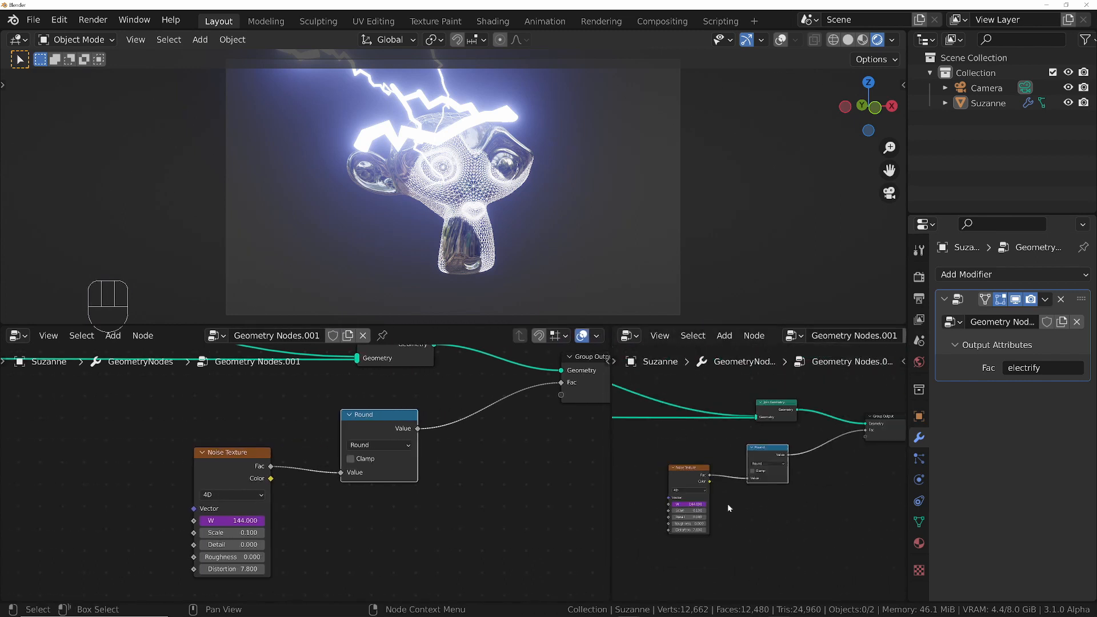
left_click(636, 336)
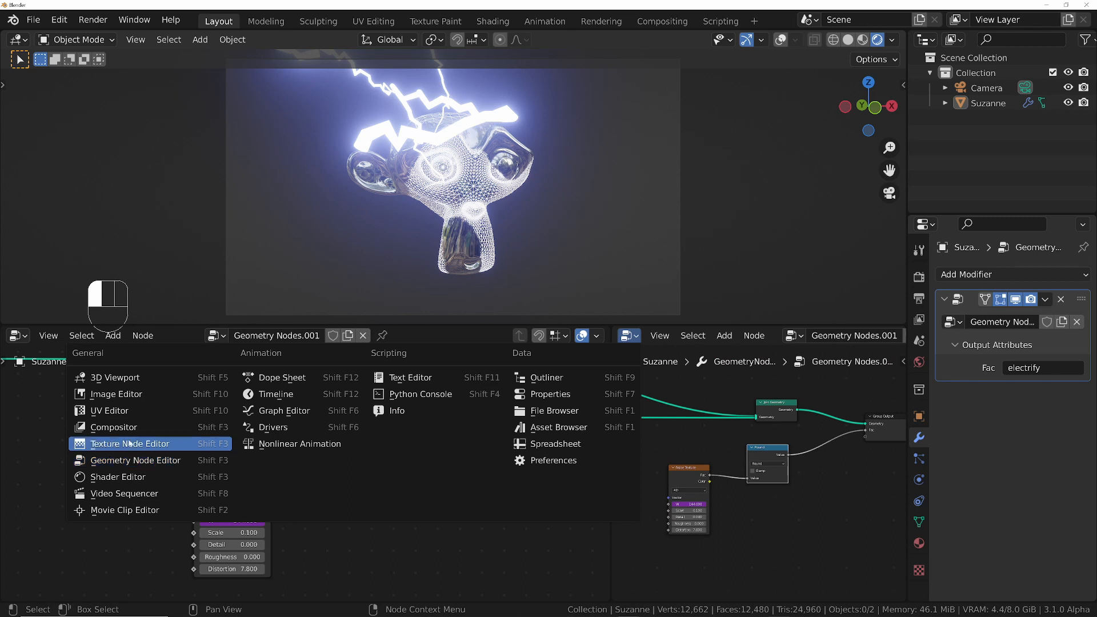
left_click(149, 478)
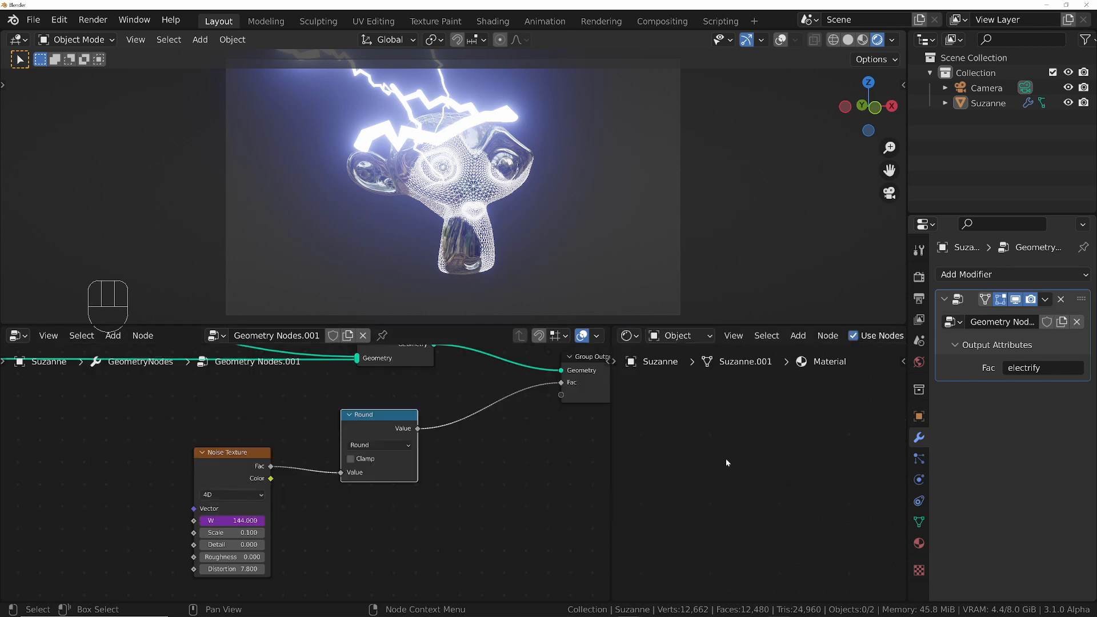
key("Home")
scroll(629, 544, "up", 5)
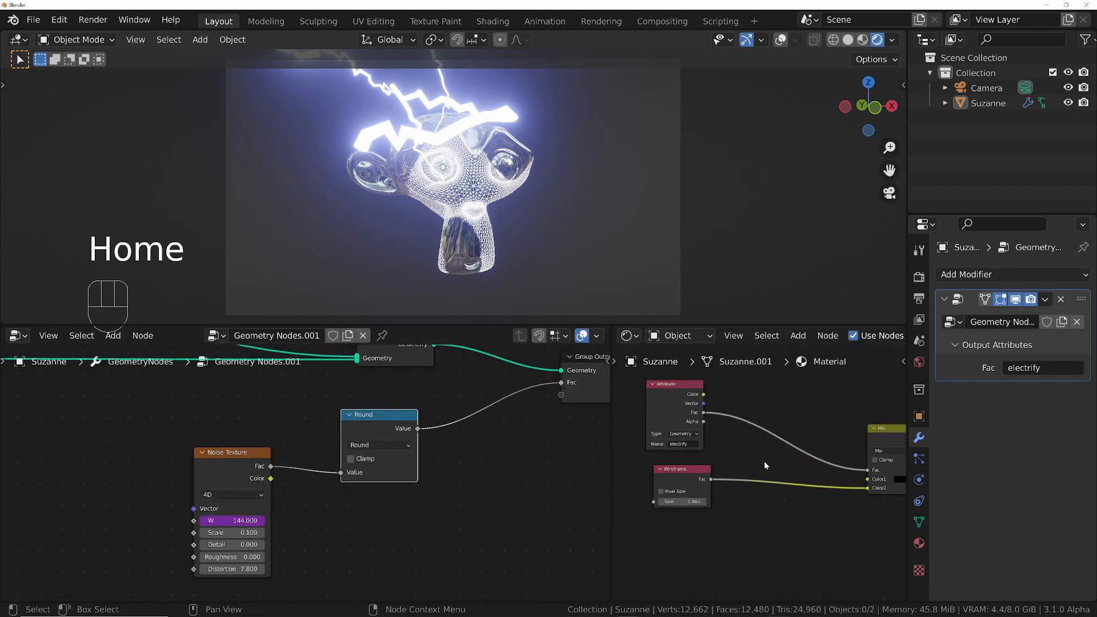
Set the Wireframe node's Size to 0.005 in Suzanne's material.
left_click(692, 500)
type(".0")
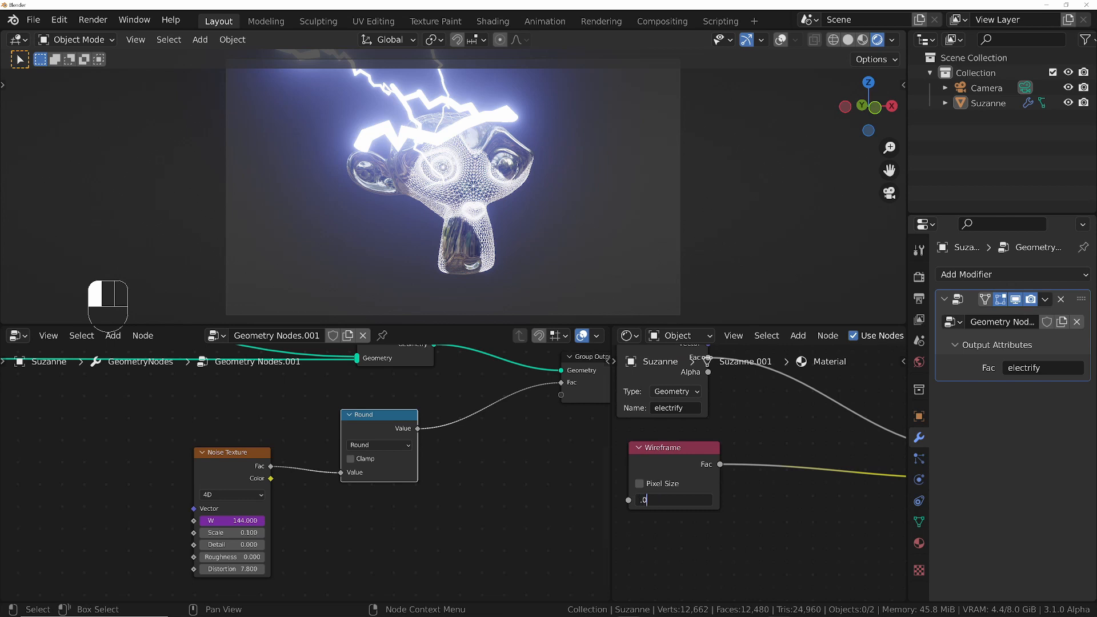
key("KP_Enter")
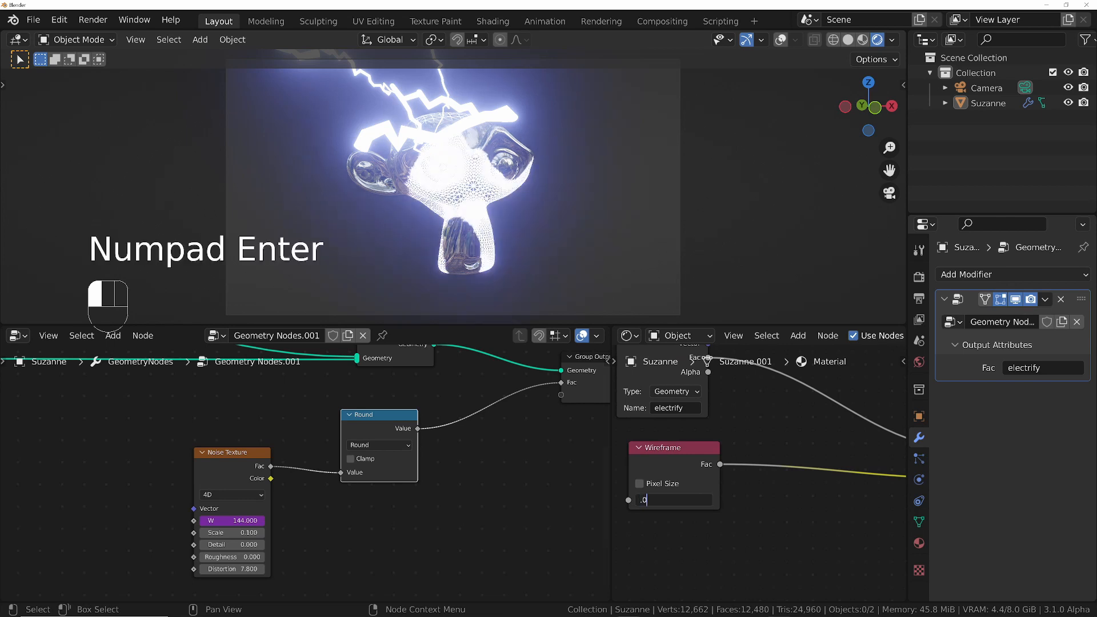
type("05")
key("KP_Enter")
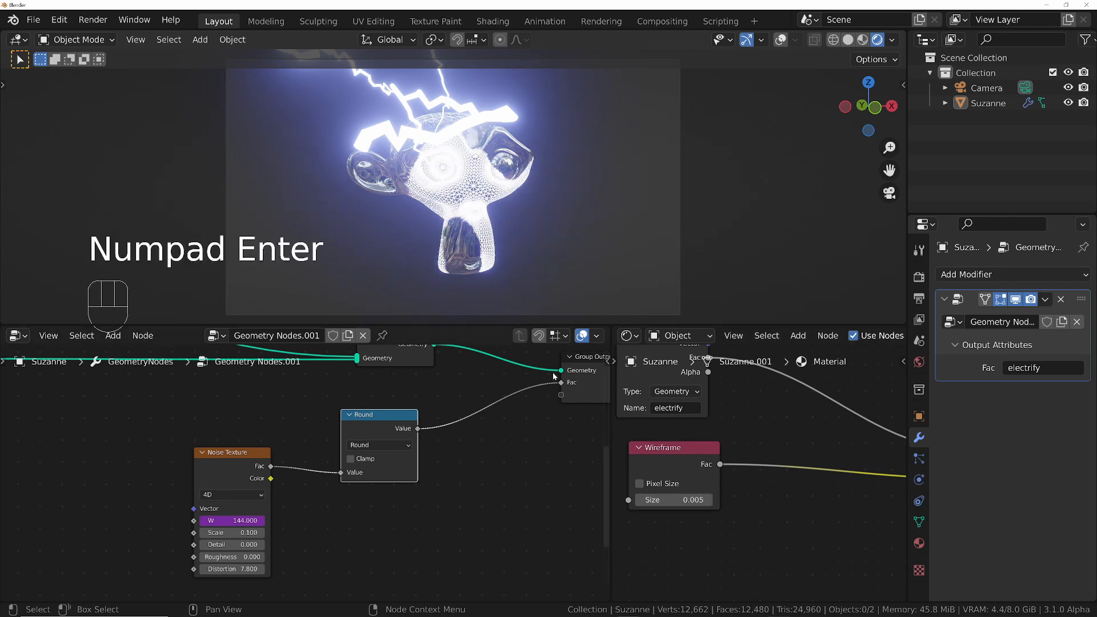
Preview the thicker wireframe in the animation and expand the Geometry Nodes editor over the Shader Editor.
key("space")
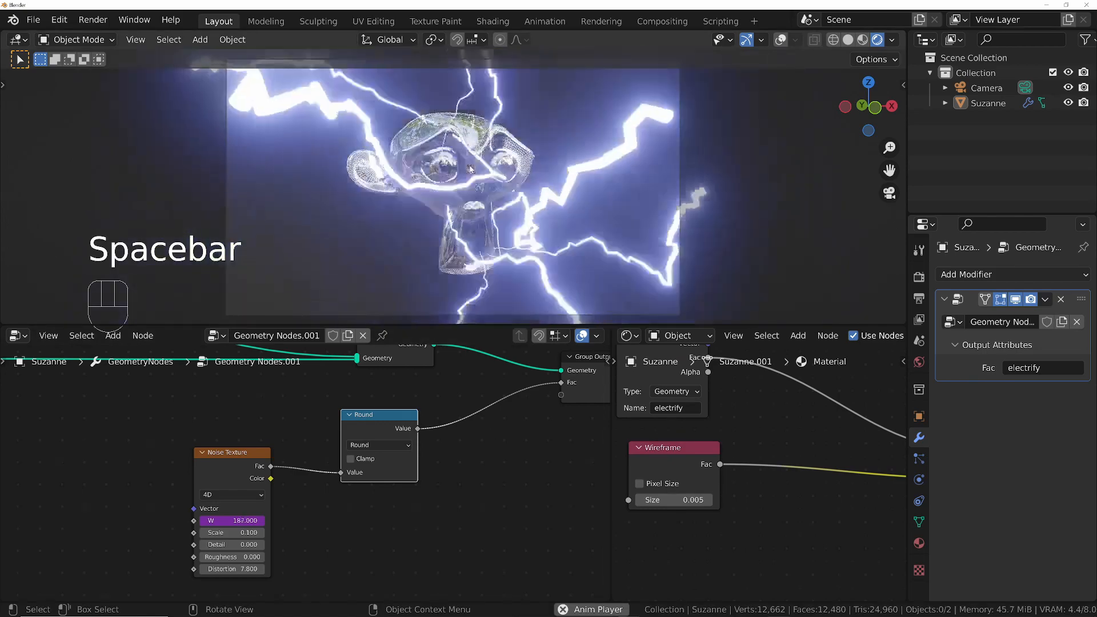
key("space")
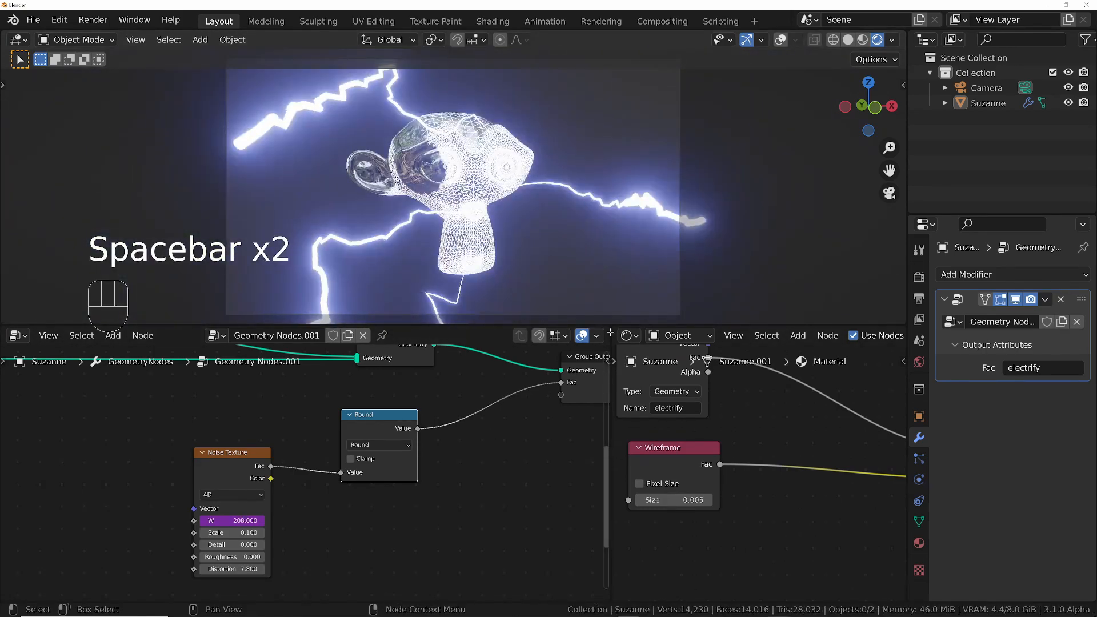
left_click_drag(610, 333, 511, 512)
scroll(490, 486, "up", 2)
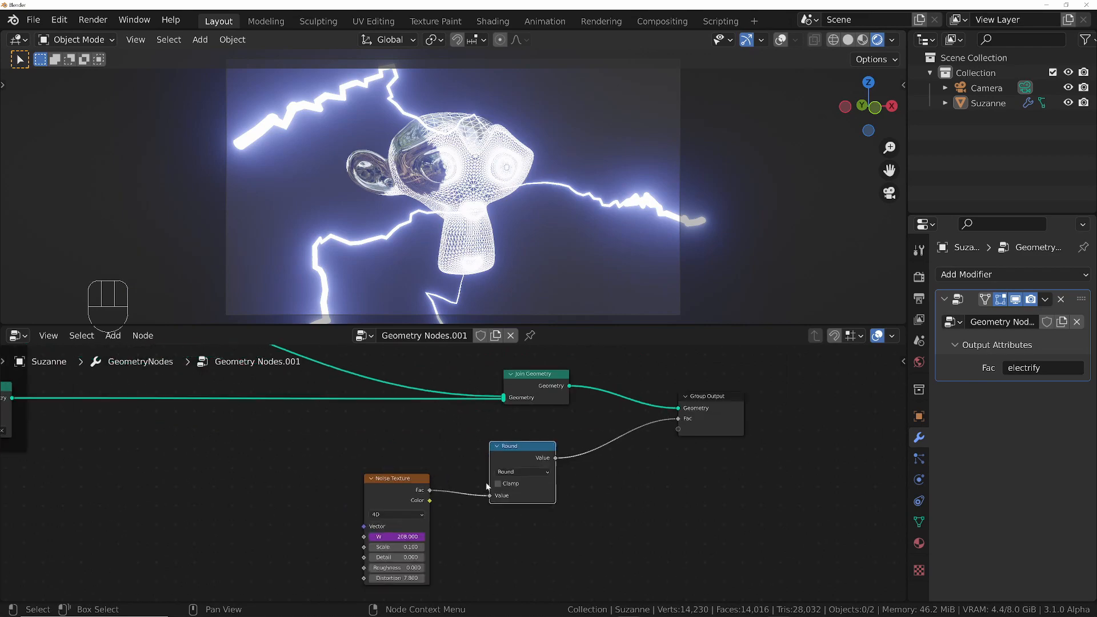
Start playback, move the Noise Texture further from the Round node and set its Distortion to 0.
key("space")
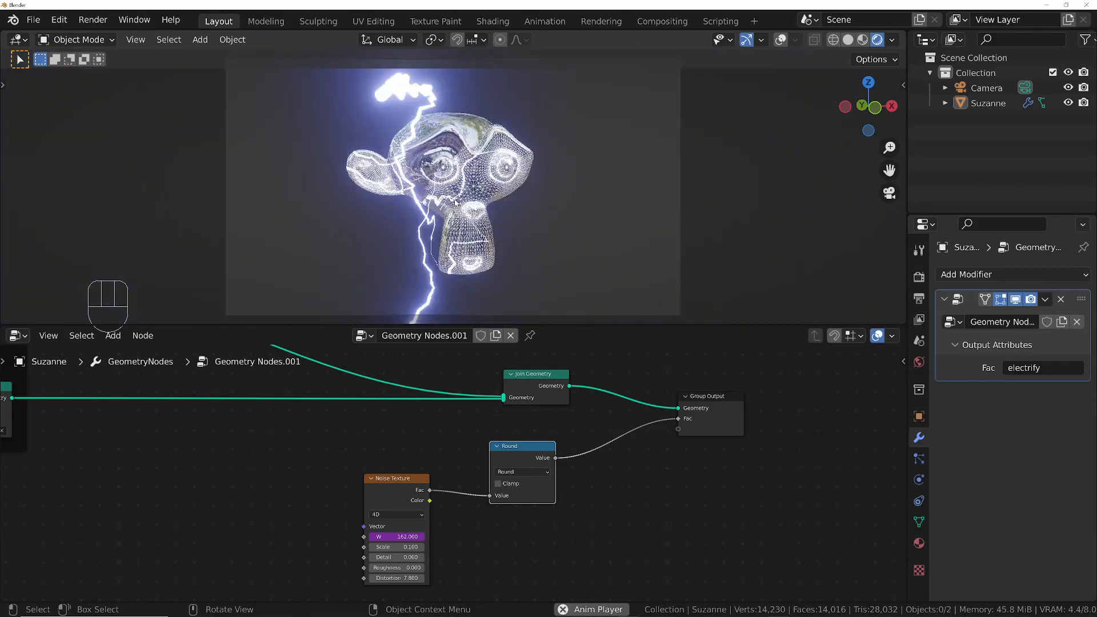
key("g")
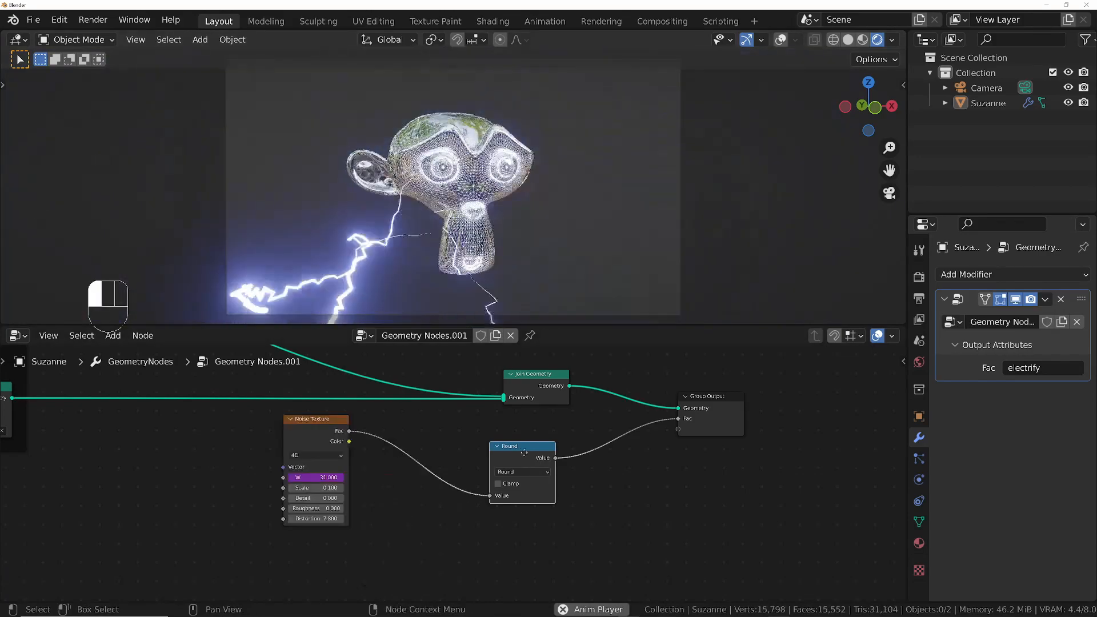
scroll(315, 497, "up", 3)
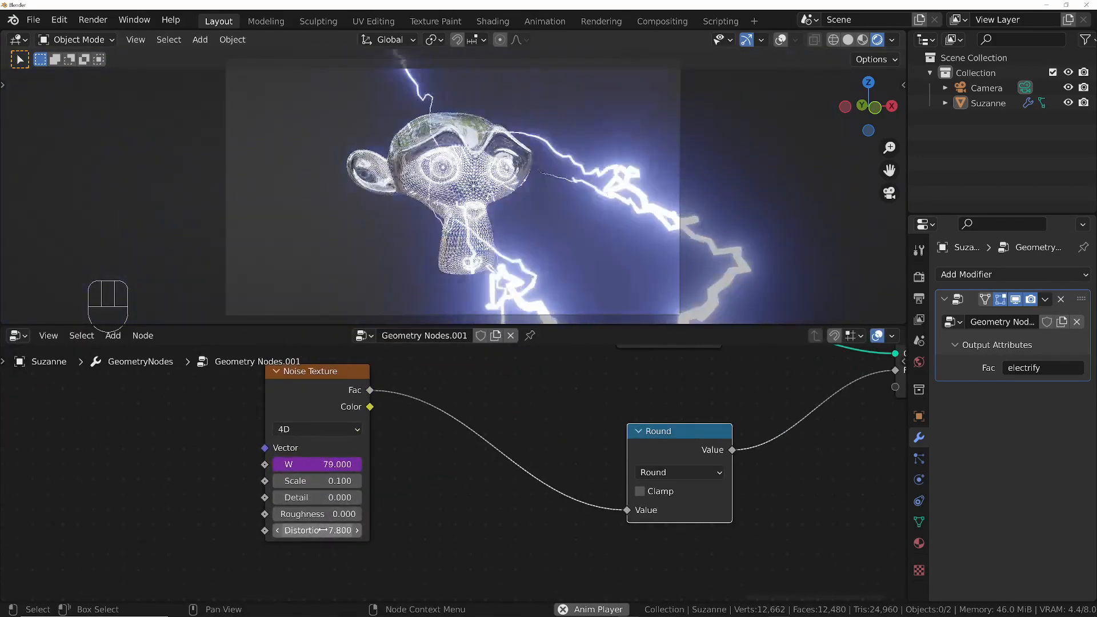
left_click(317, 531)
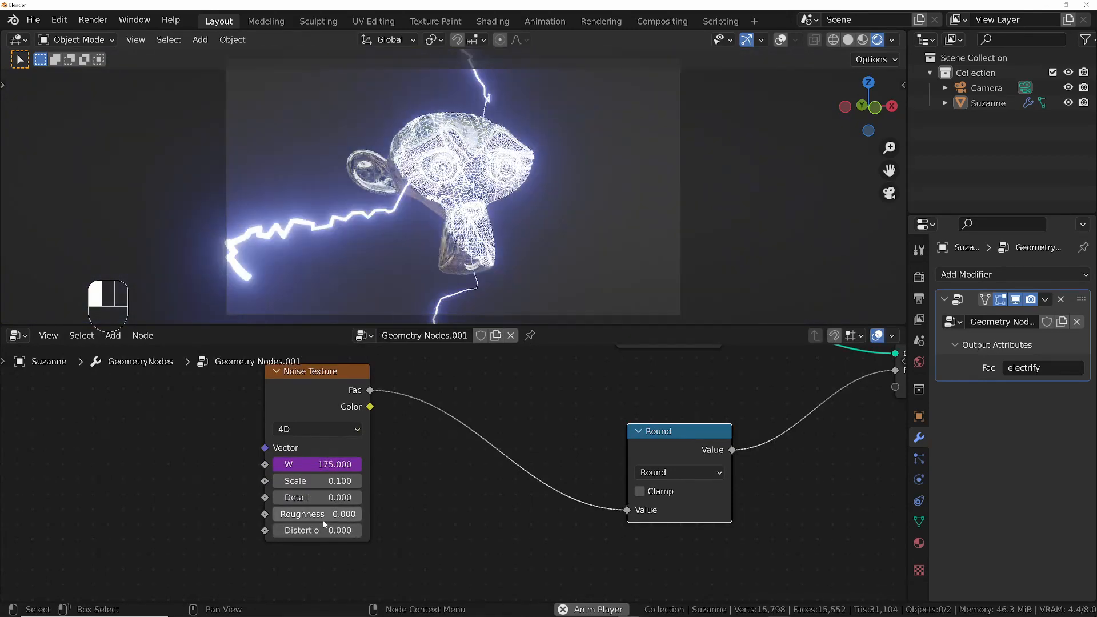
Set the Noise Texture's Scale to 0.2 and multiply its W frame expression by 4.
left_click(317, 481)
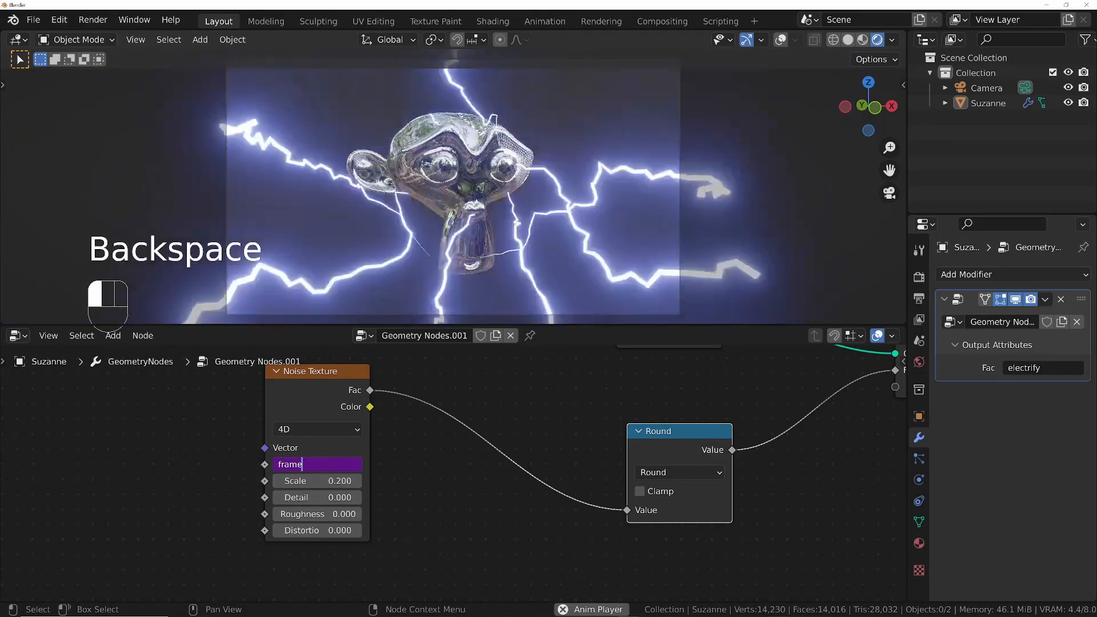
type("4")
key("Return")
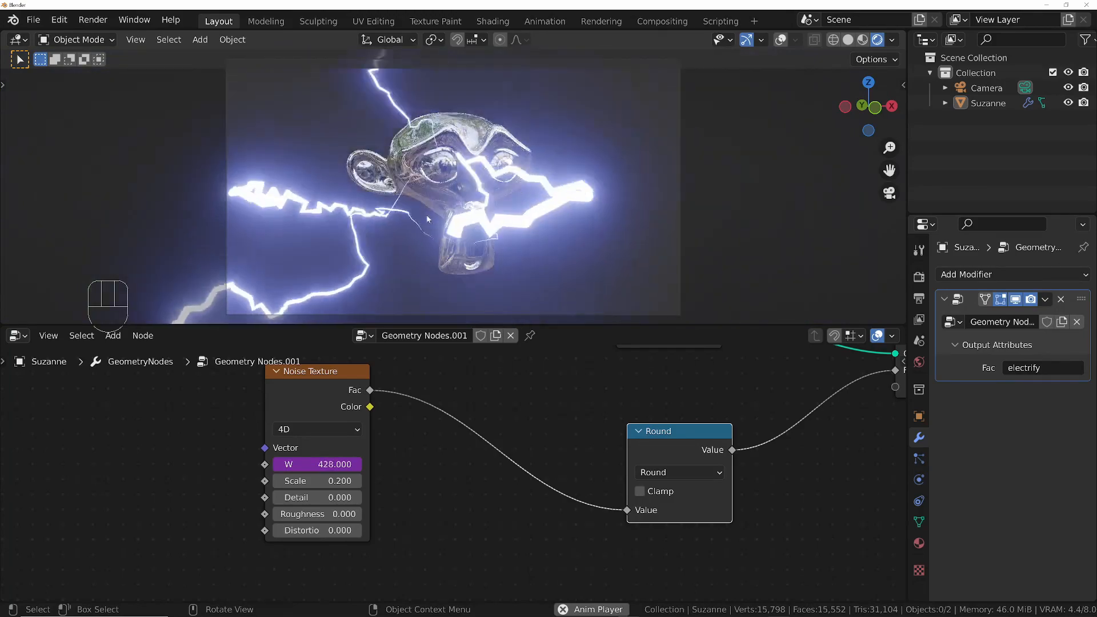
Move the Round node closer to the Noise Texture and insert a Multiply Math node between Round and the Group Output's Fac.
scroll(399, 504, "down", 3)
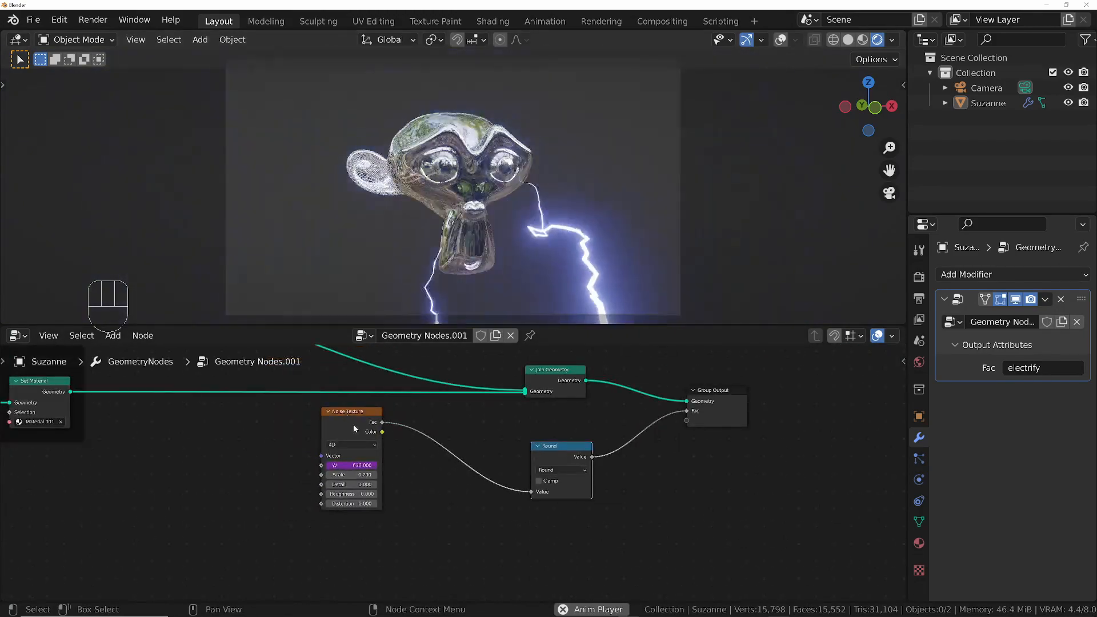
left_click_drag(561, 447, 456, 435)
key("shift+a")
type("s")
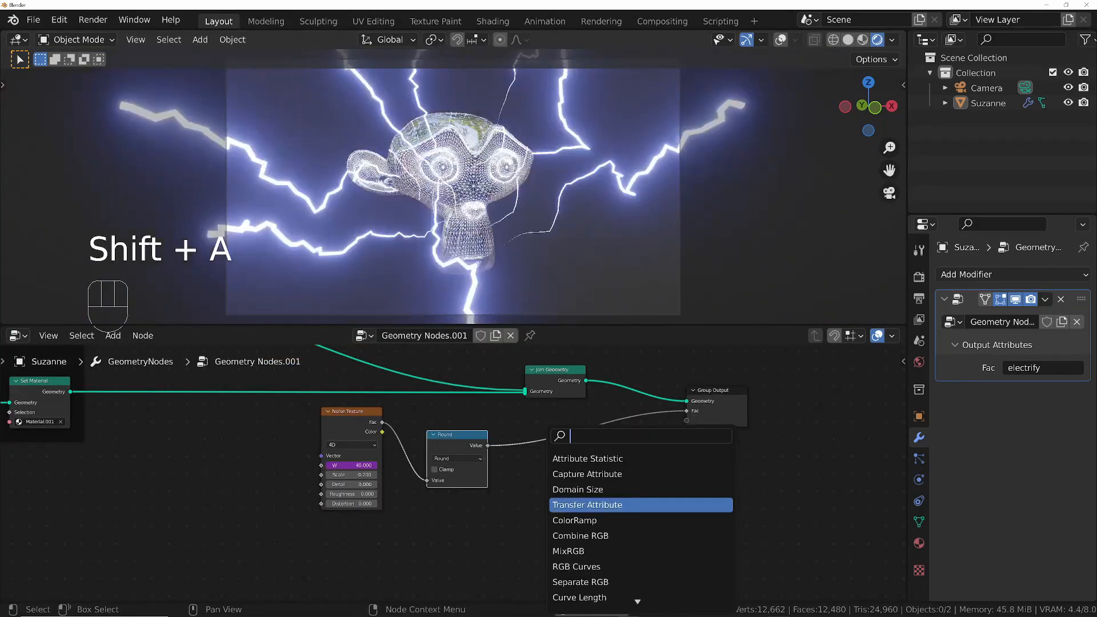
type("math")
key("Return")
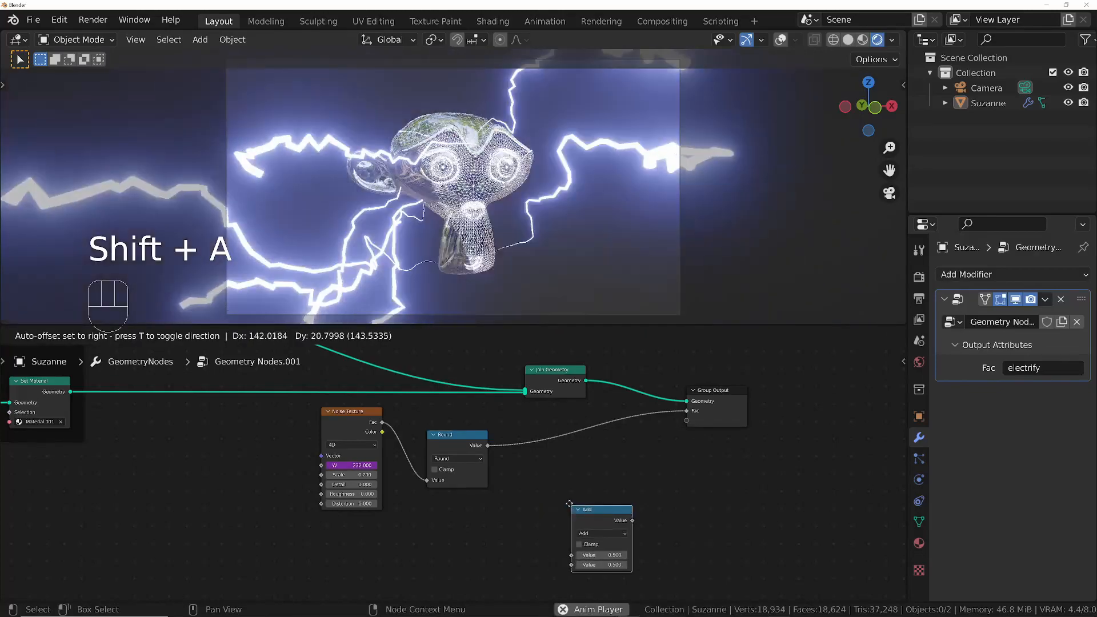
left_click(533, 420)
left_click(560, 439)
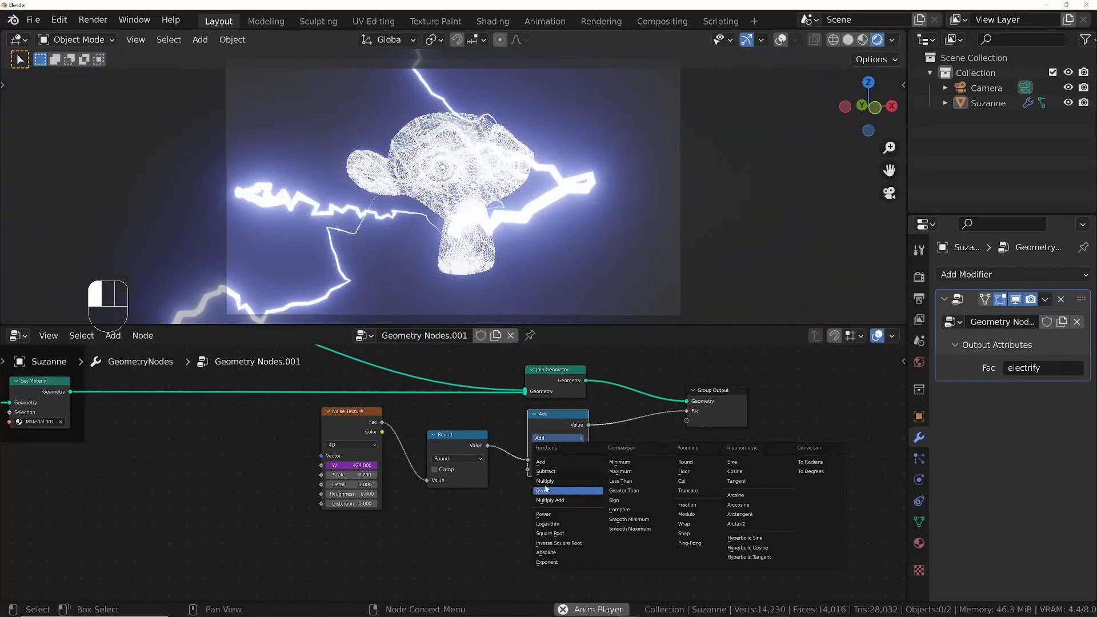
left_click(545, 482)
Duplicate the Noise Texture below the original and connect the copy's Fac to the Multiply node's second Value.
scroll(365, 423, "down", 2)
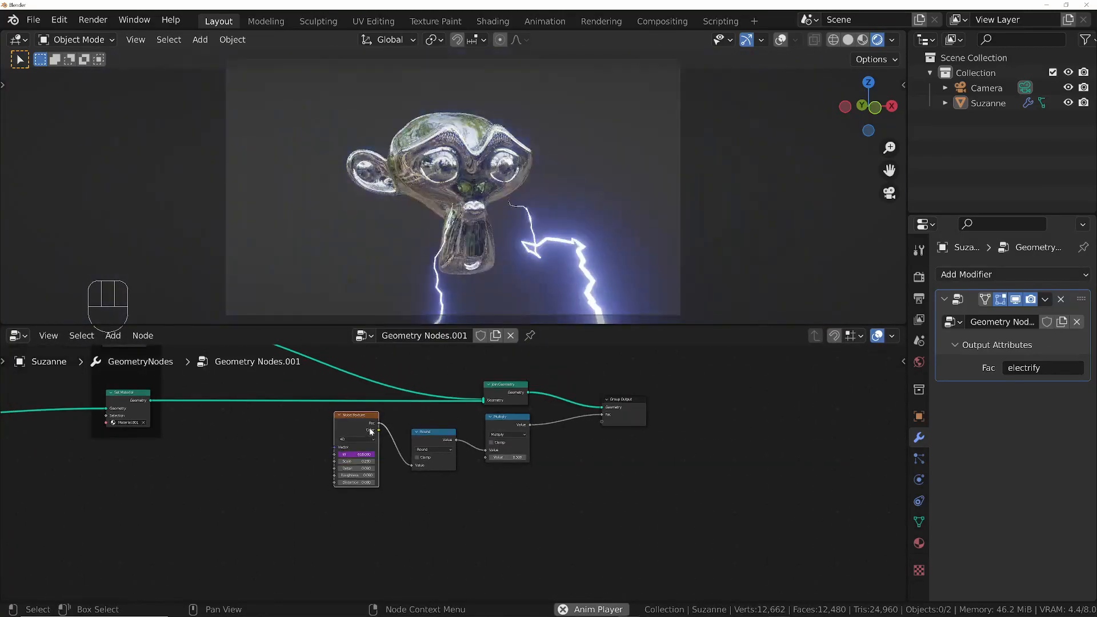
key("shift+d")
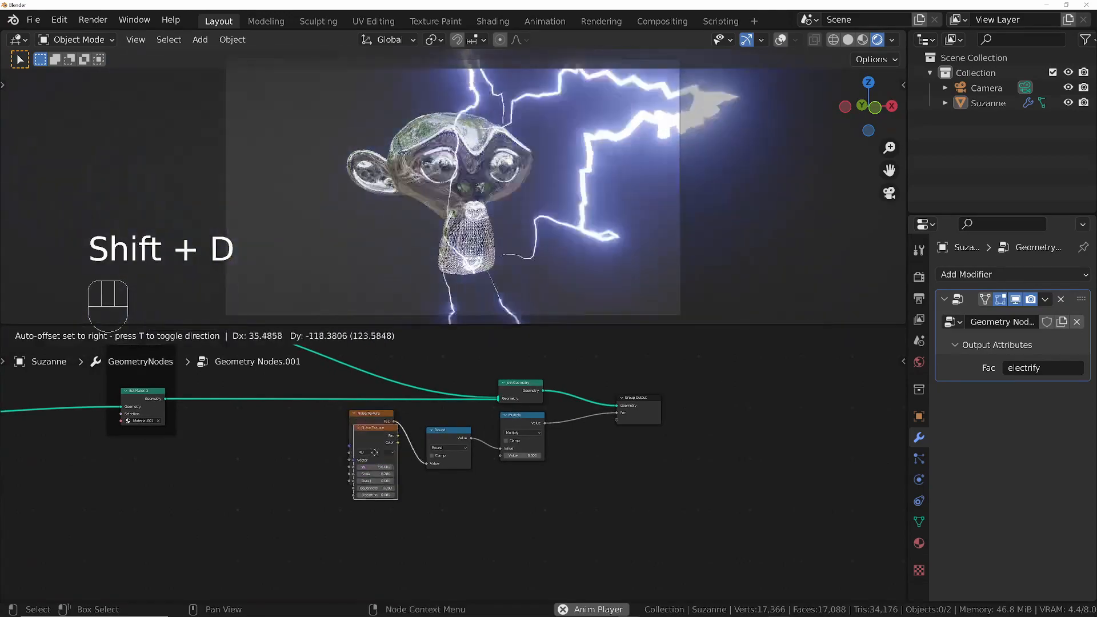
left_click(417, 517)
left_click_drag(409, 516, 505, 457)
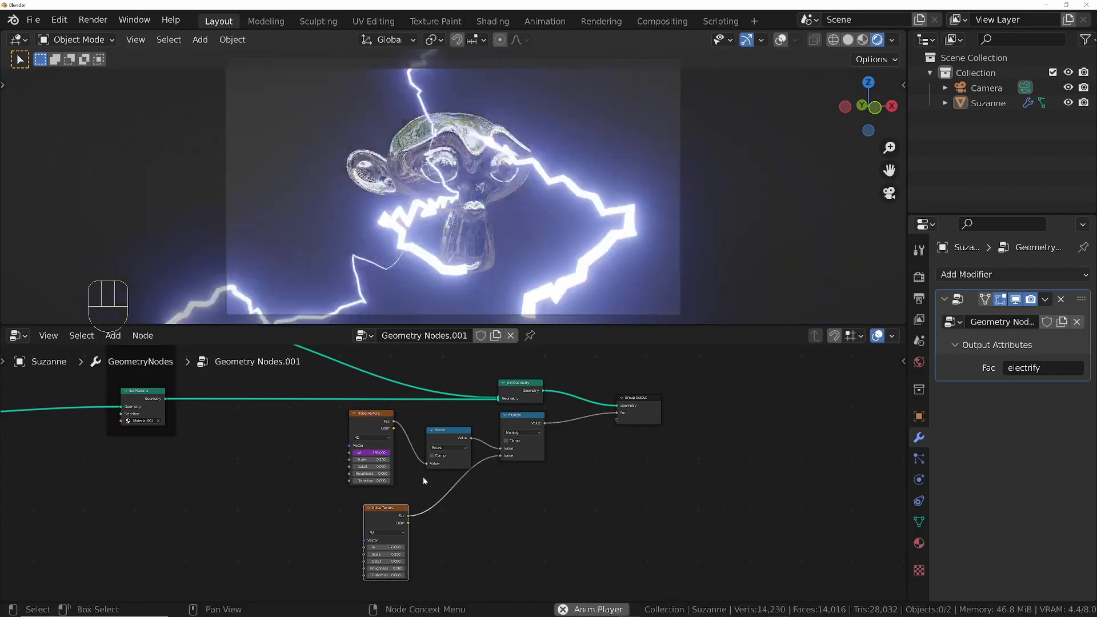
Set the duplicated Noise Texture's Scale to 32.5.
left_click(386, 555)
left_click_drag(387, 555, 435, 554)
scroll(380, 548, "up", 10)
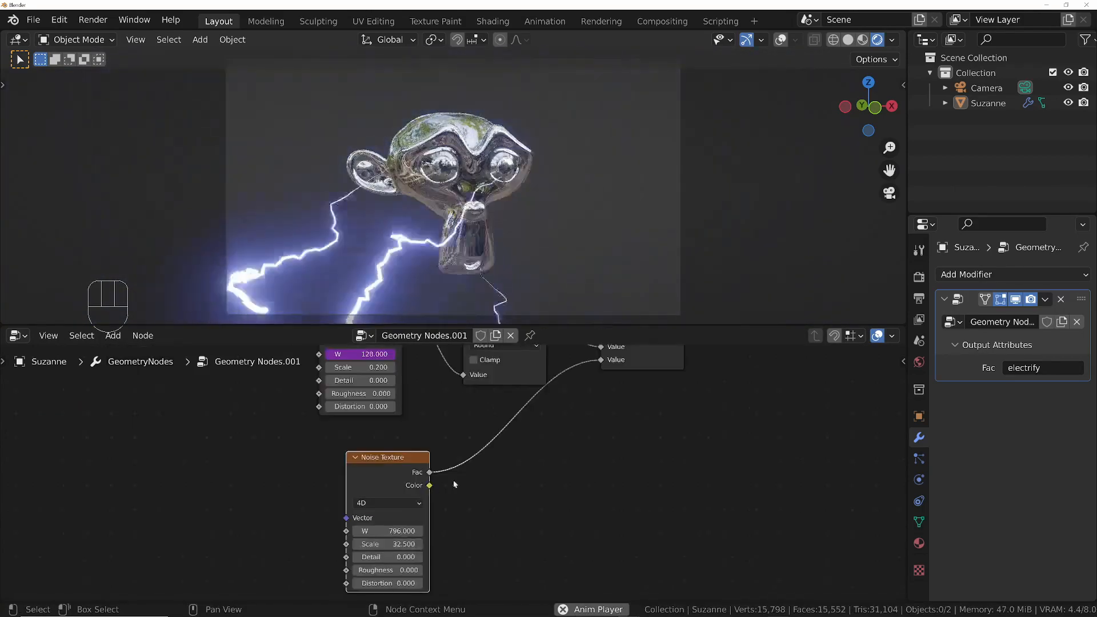
Duplicate the Round node and insert the copy between the second Noise Texture's Fac and the Multiply node.
middle_click_drag(454, 480, 374, 532)
scroll(374, 532, "down", 3)
left_click(446, 418)
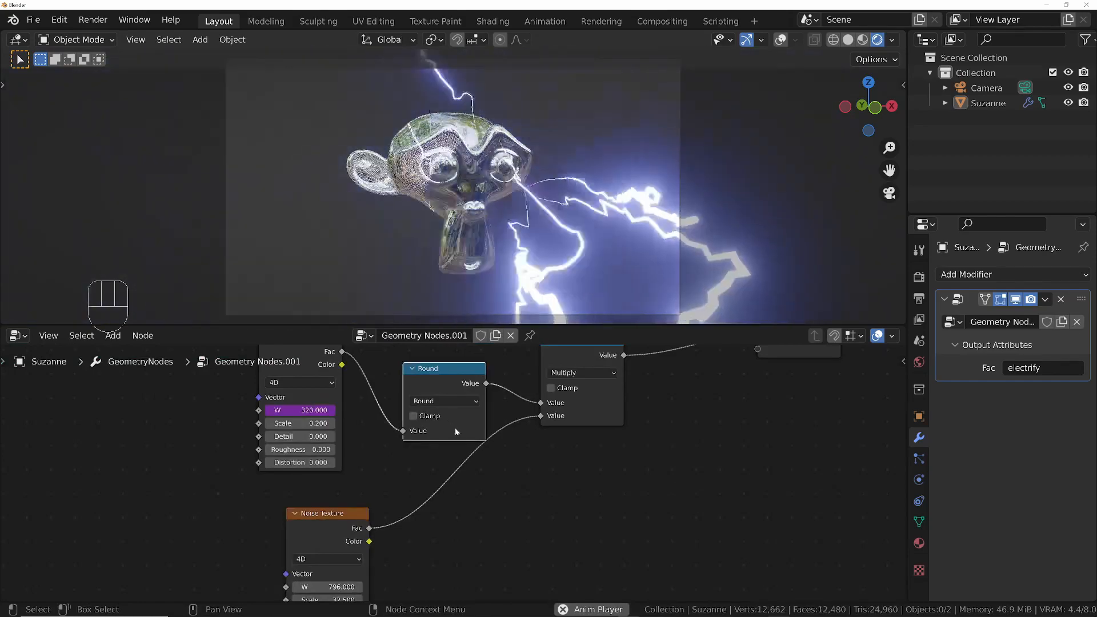
key("shift+d")
left_click(475, 472)
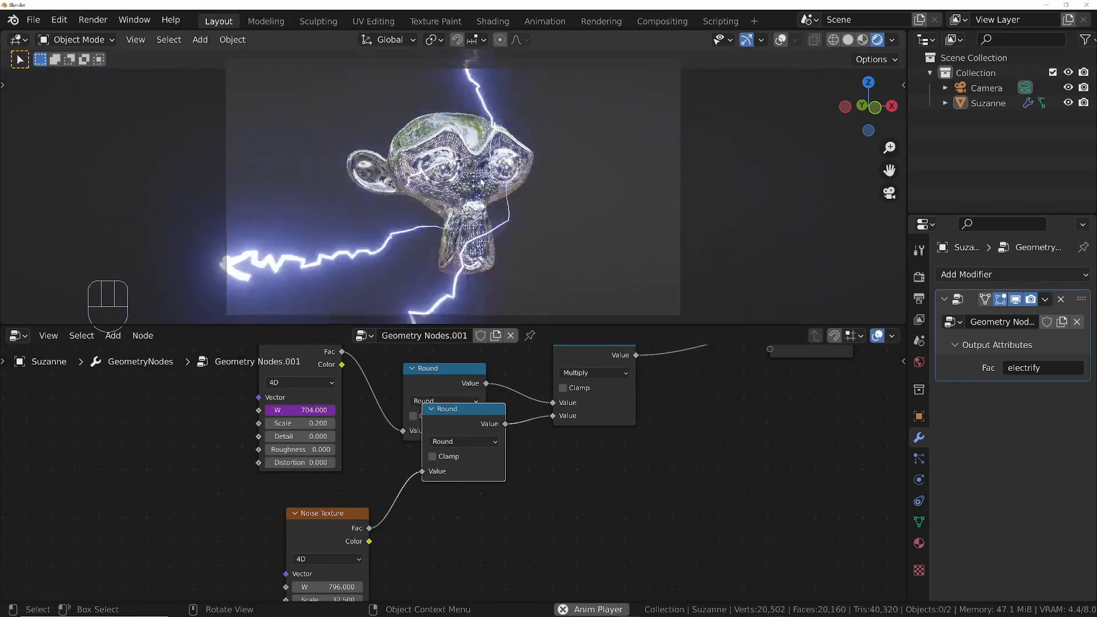
View Suzanne closer outside the camera view and set the second Noise Texture's Scale to 20.
key("KP_0")
middle_click_drag(482, 182, 508, 192, "ctrl")
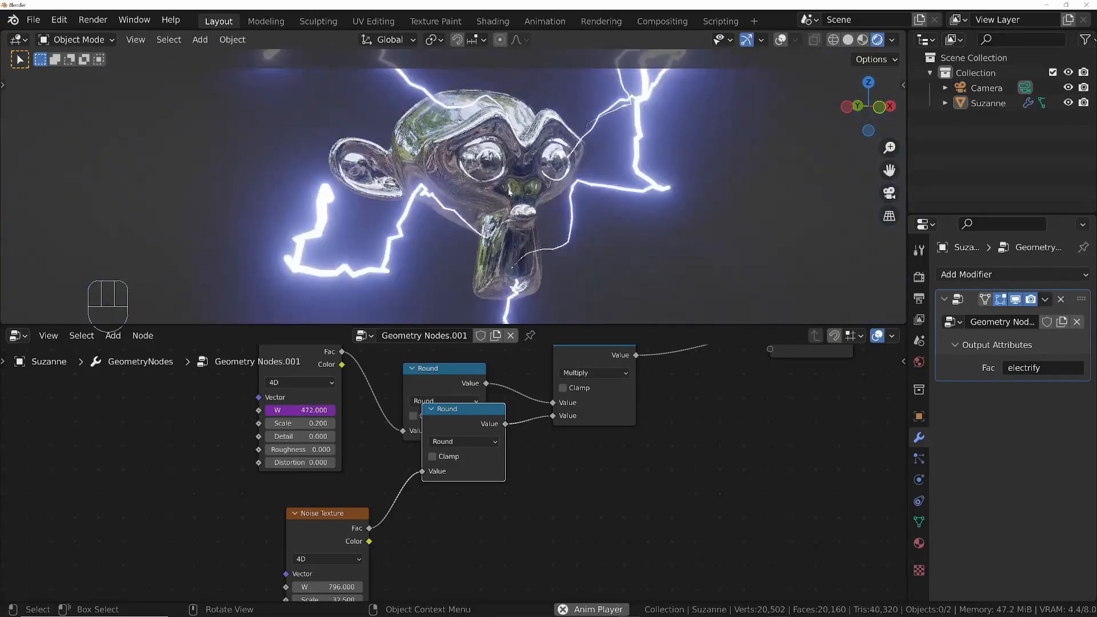
middle_click_drag(323, 598, 329, 536)
left_click_drag(329, 536, 411, 537)
left_click(331, 538)
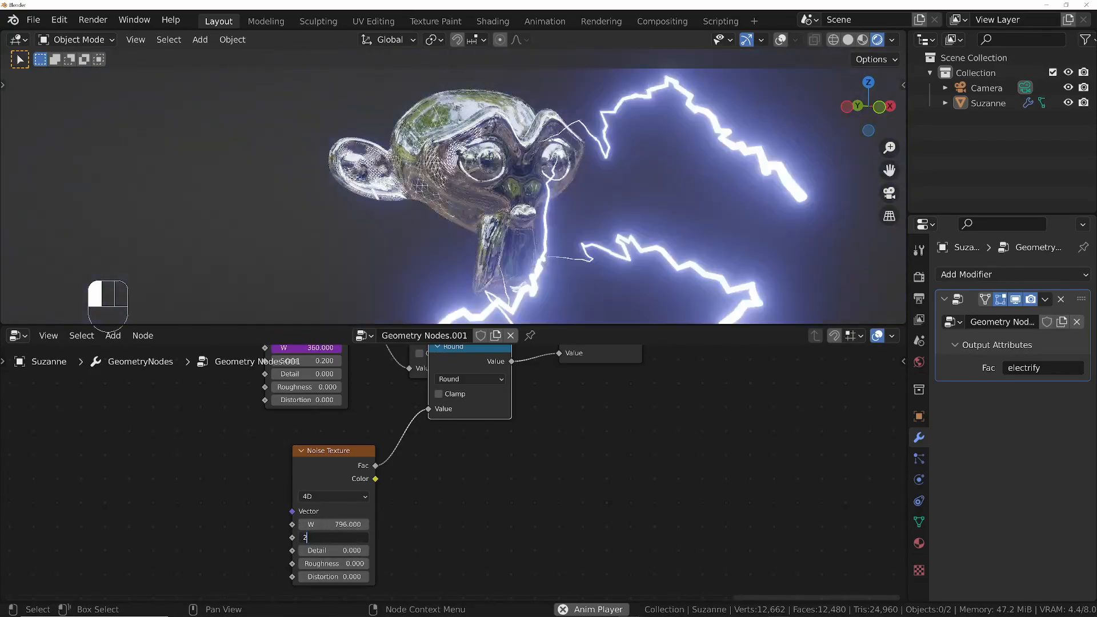
type("0")
key("Return")
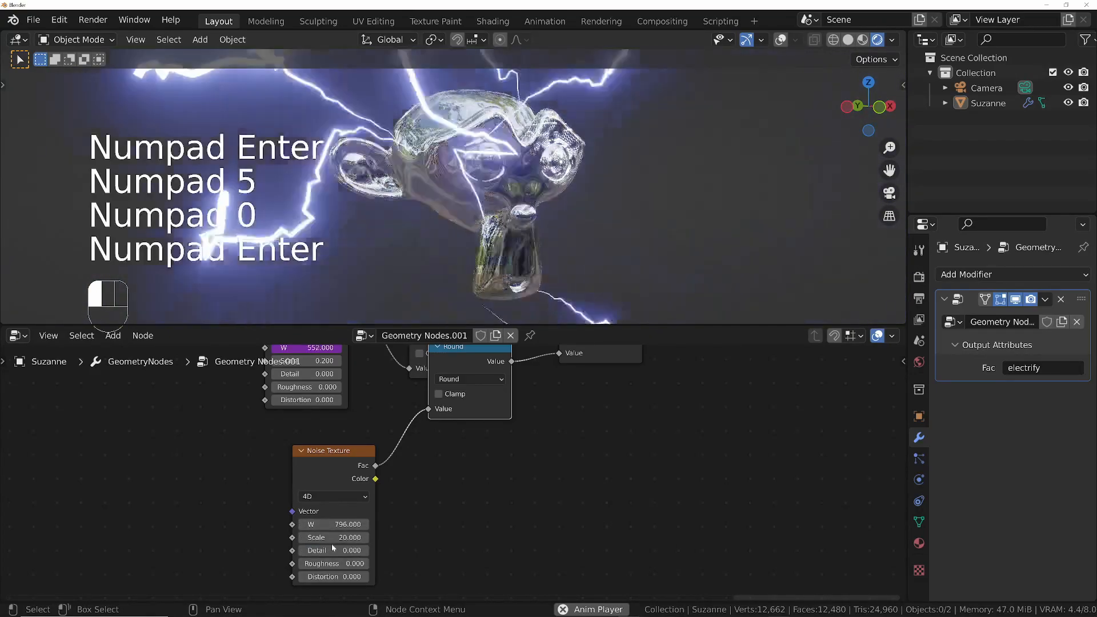
Drive the second Noise Texture's W with #frame and set its Scale to 5 and Distortion to 2.7.
mouse_move(335, 577)
left_mouse_down()
mouse_move(401, 576)
mouse_move(334, 577)
left_mouse_up()
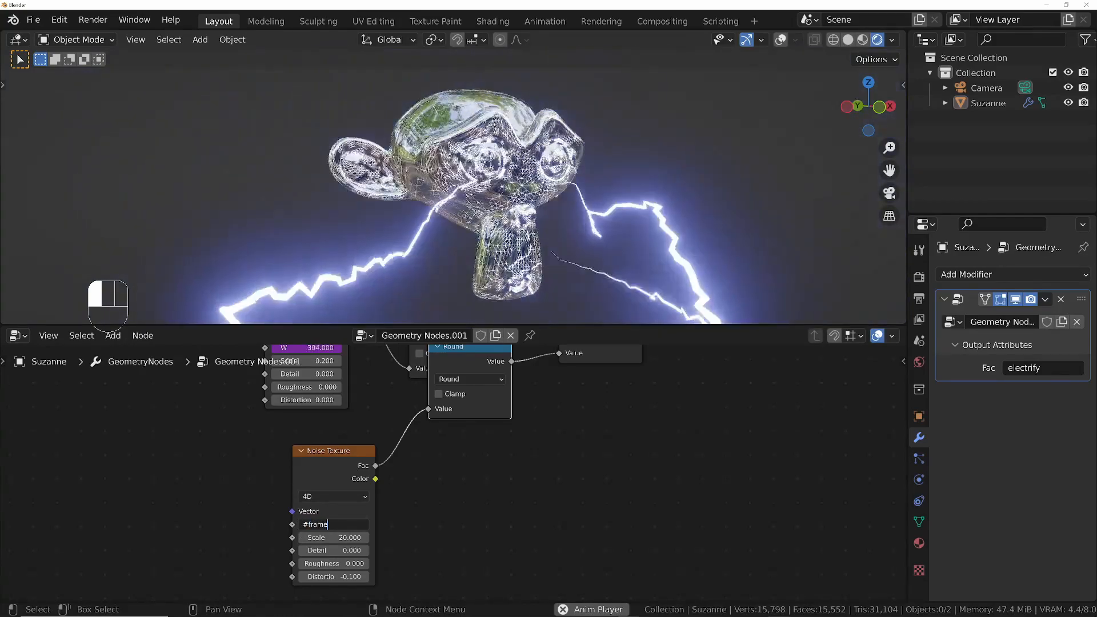
key("Return")
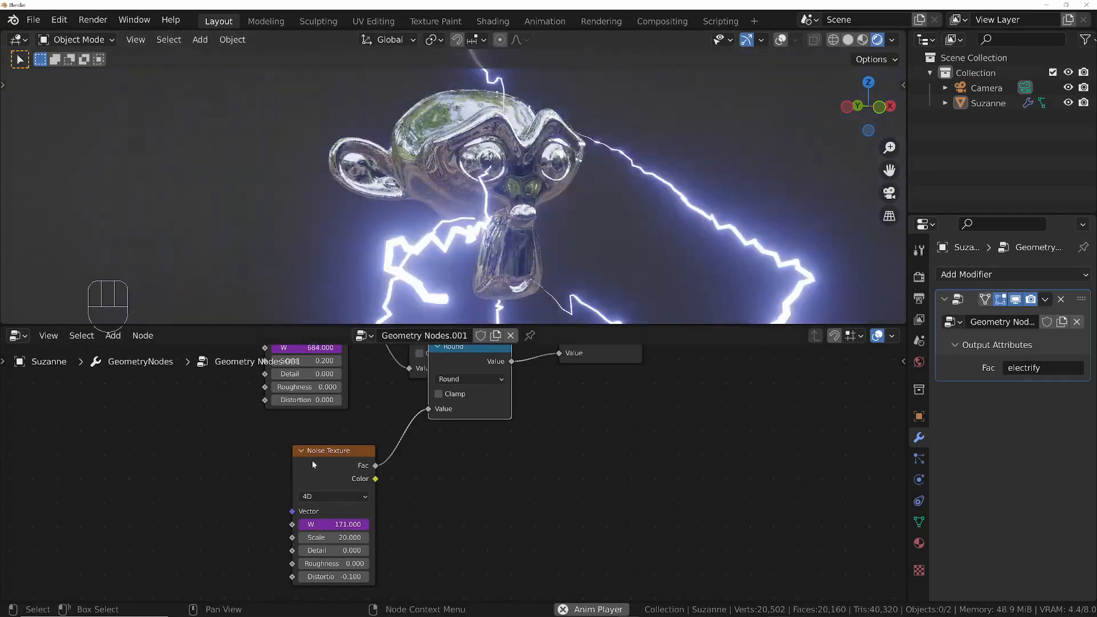
left_click(334, 538)
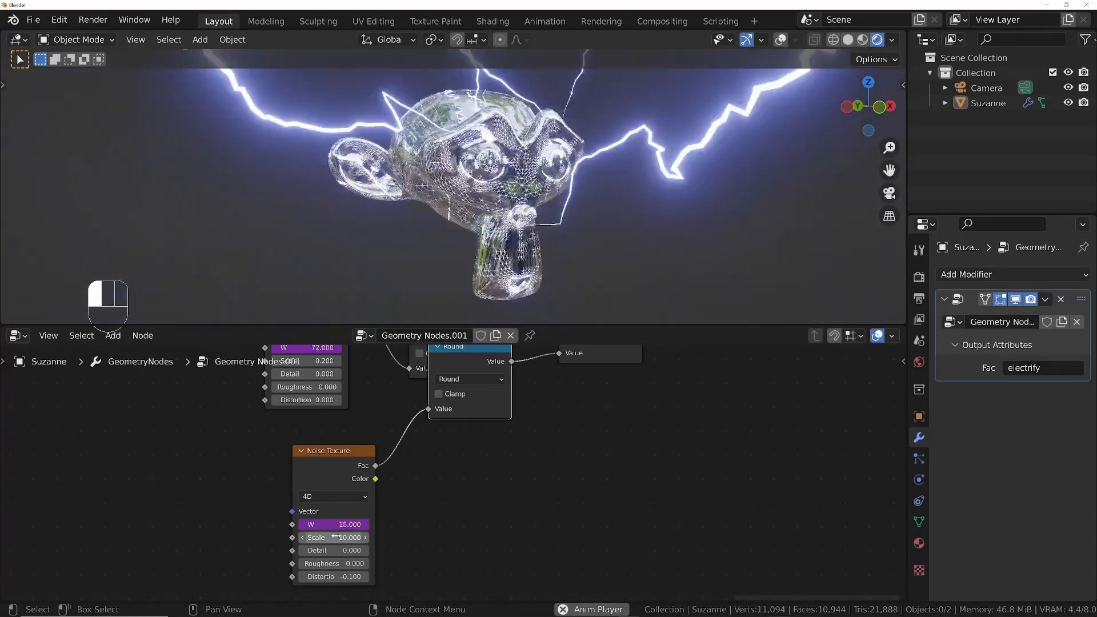
type("5")
key("Return")
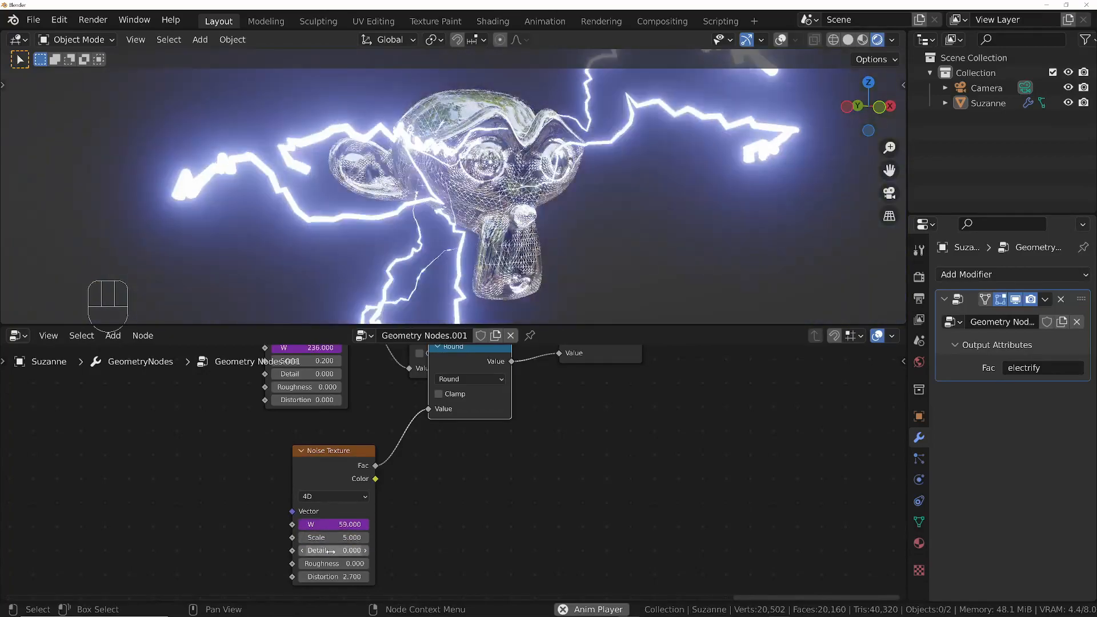
Set the second Noise Texture's Detail to 7.5 and Scale to 7.1, and check the result through the camera.
left_click_drag(334, 551, 344, 529)
scroll(327, 552, "up", 3)
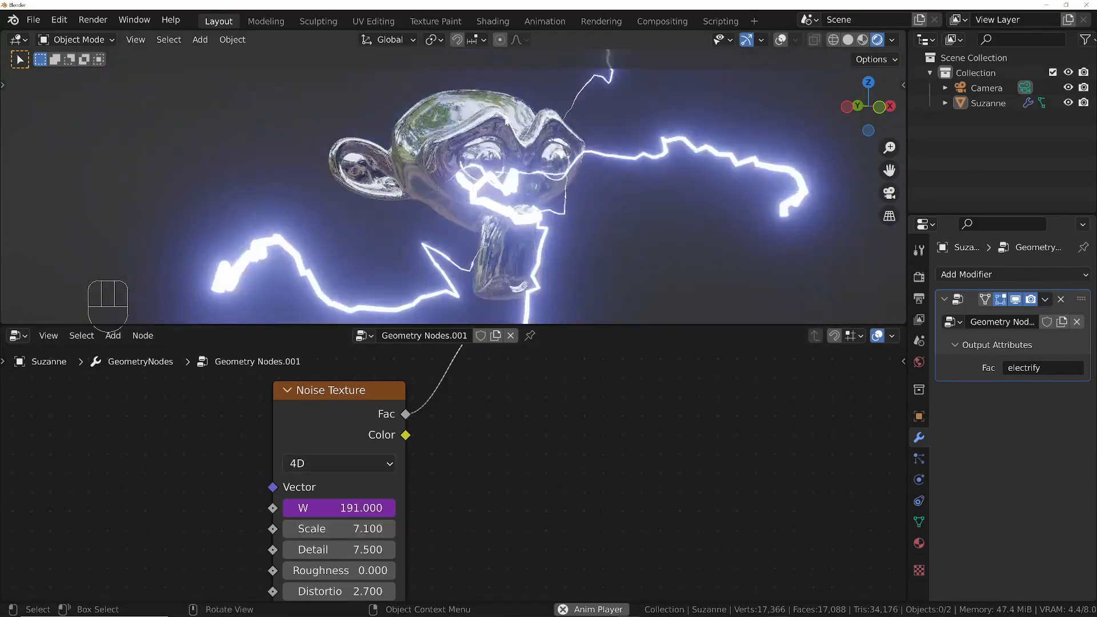
key("KP_0")
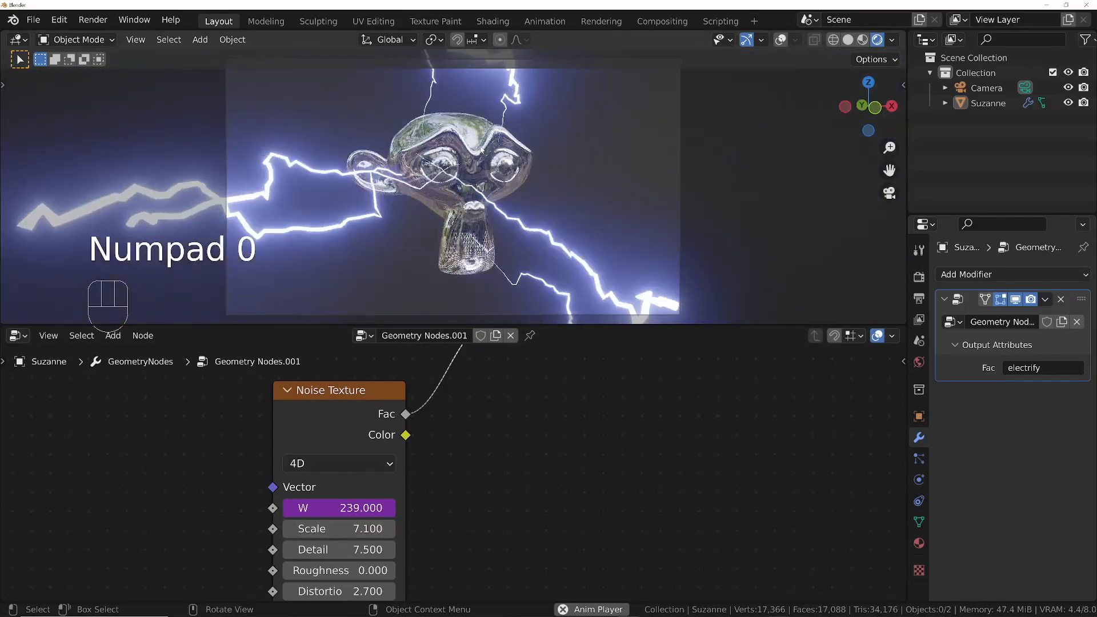
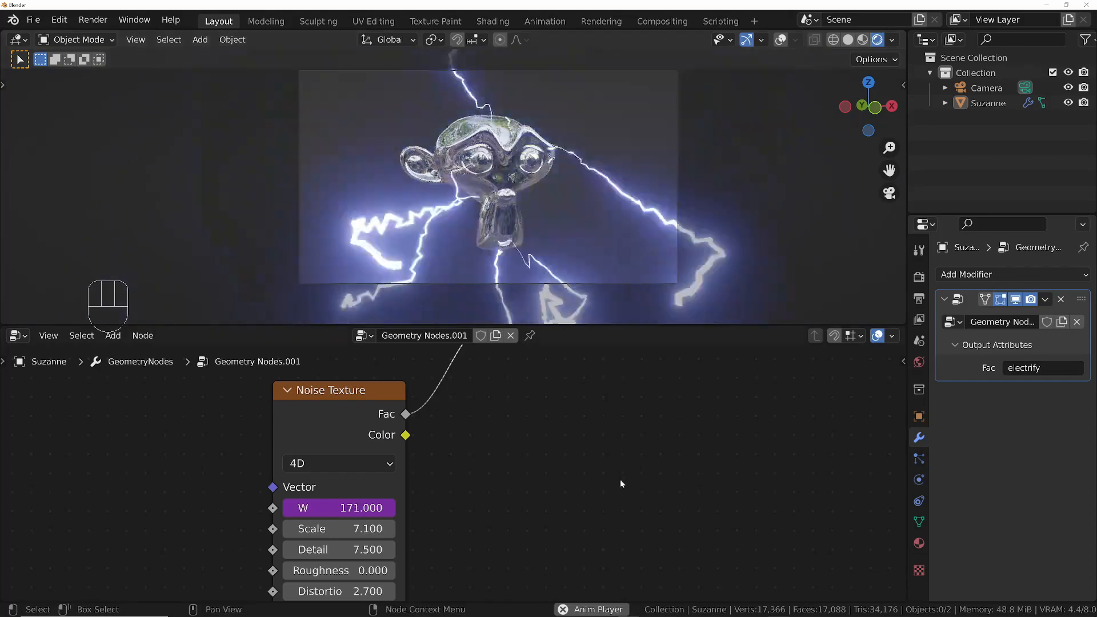
scroll(620, 479, "down", 3)
Select the camera and switch the node editor area to the Graph Editor.
left_click(986, 91)
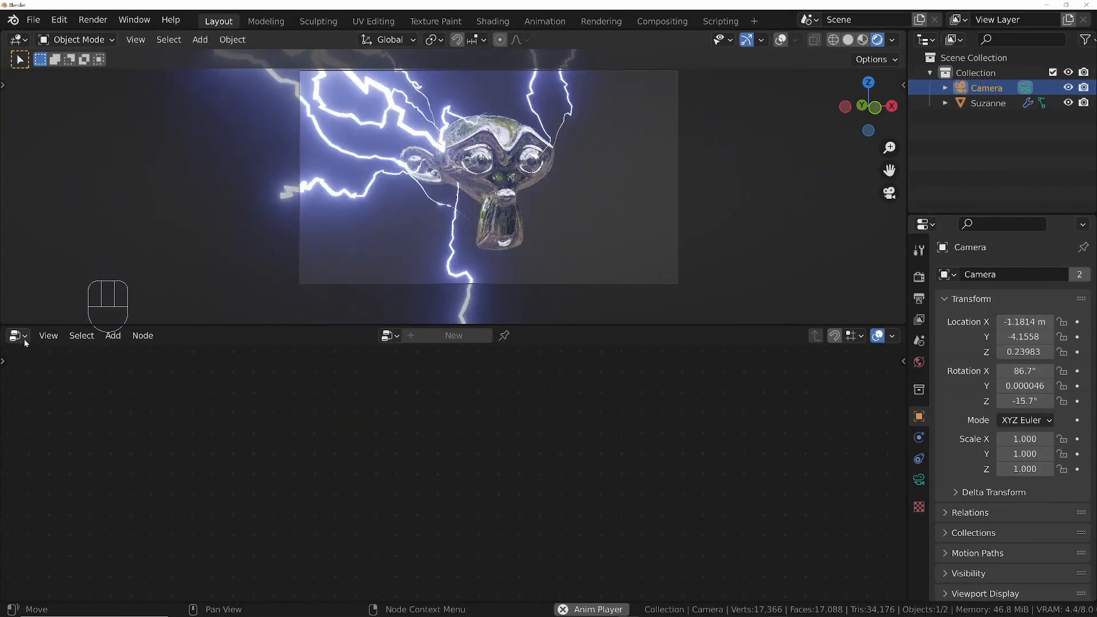
left_click(25, 339)
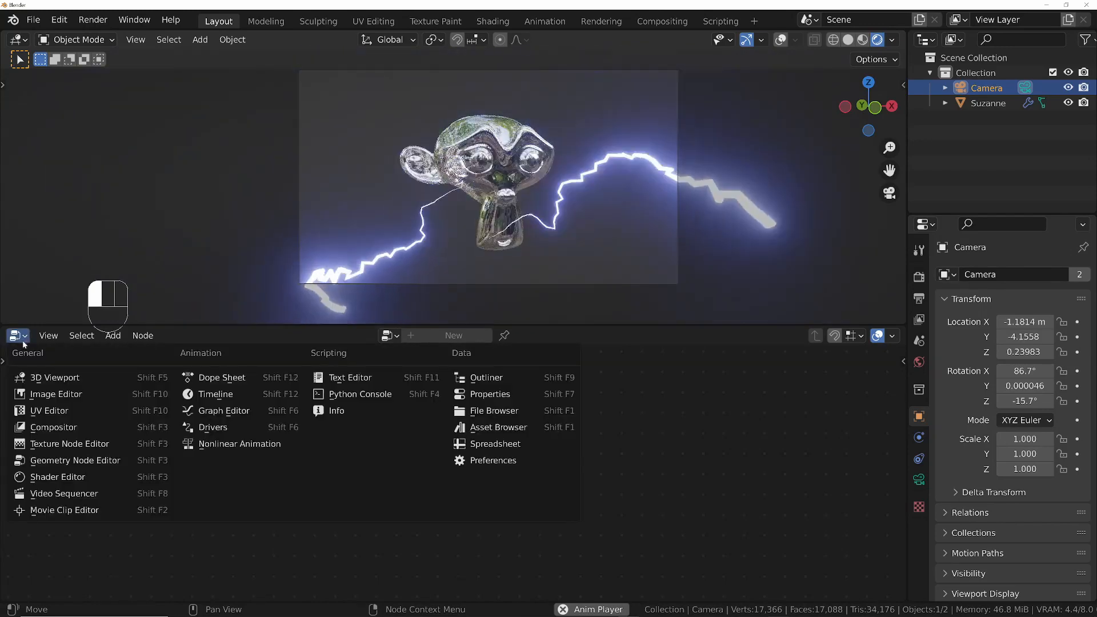
left_click(223, 411)
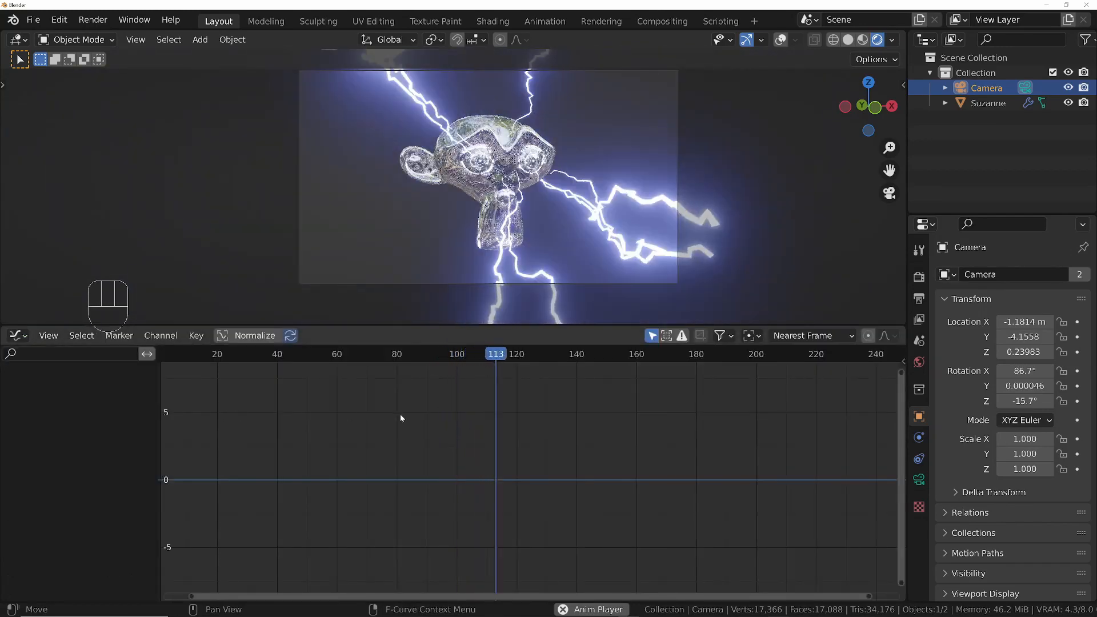
Stop playback, return to frame 1 and insert a Rotation keyframe on the camera.
key("space")
key("shift+Left")
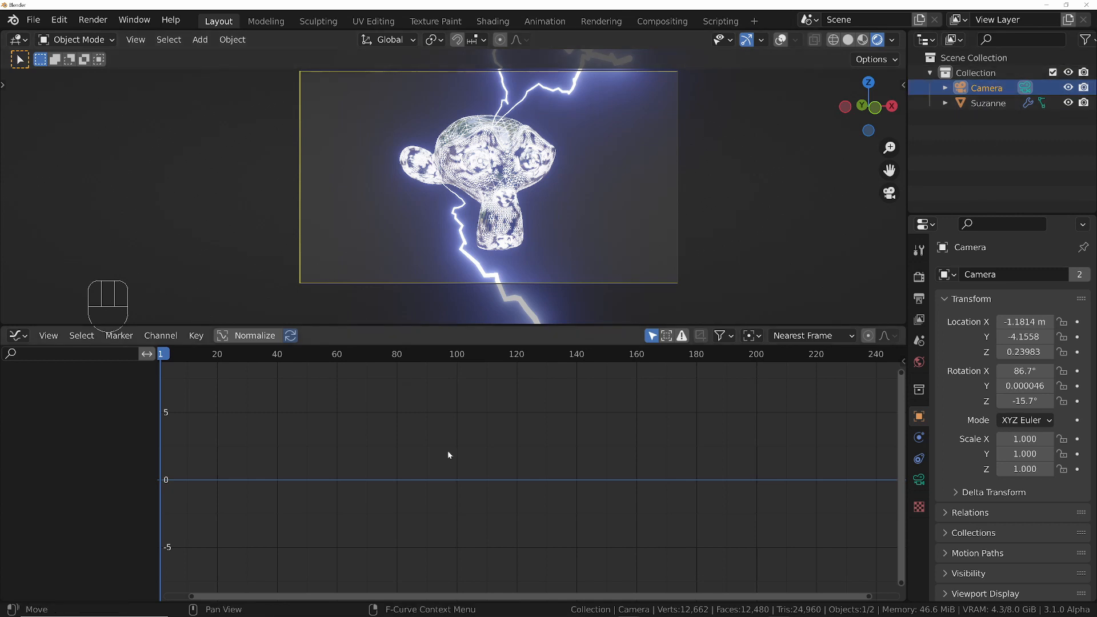
key("n")
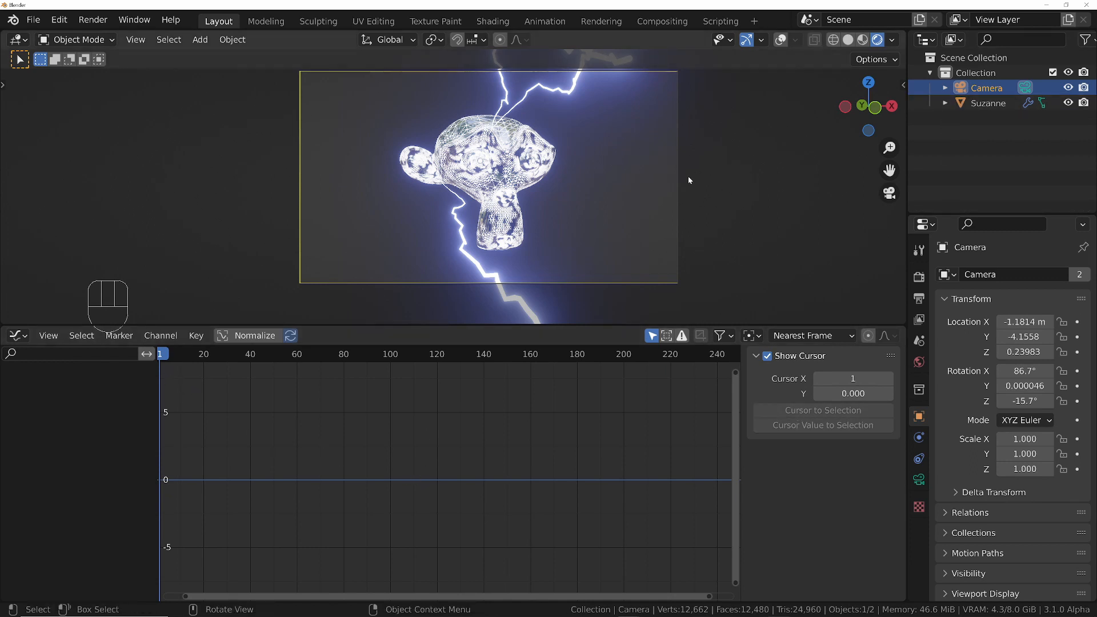
key("i")
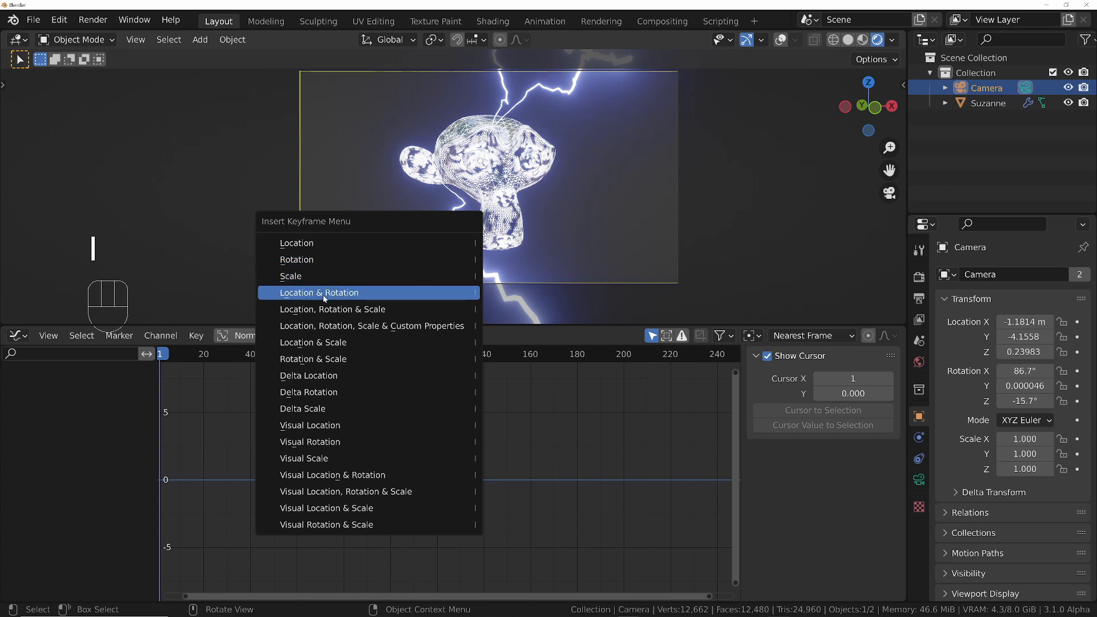
left_click(310, 260)
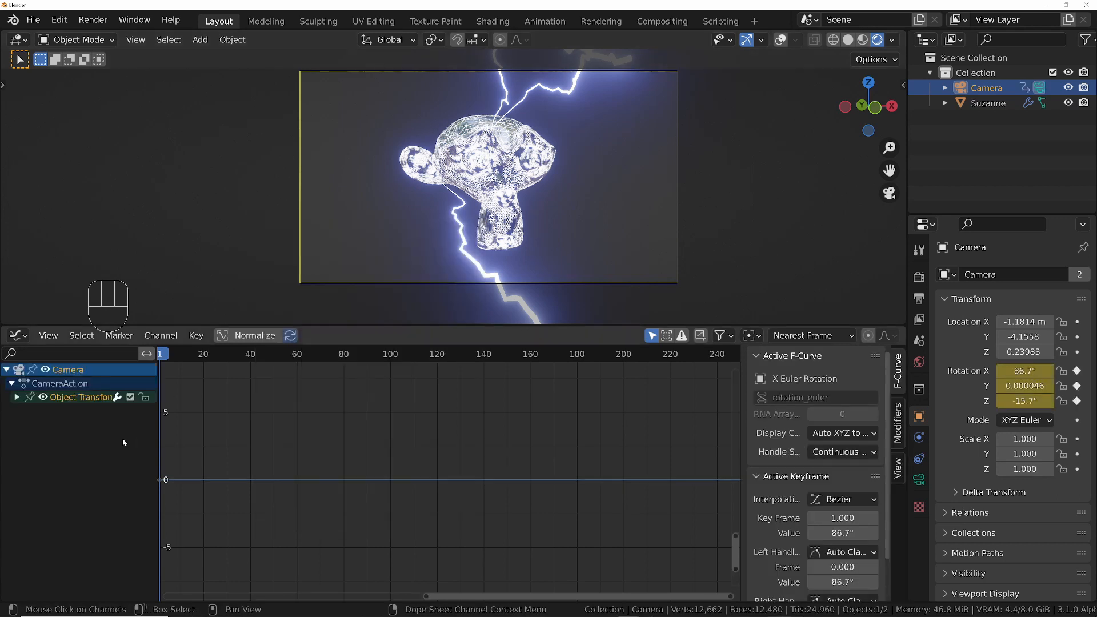
Add a Noise F-curve modifier to the camera's X Euler Rotation channel.
left_click(897, 423)
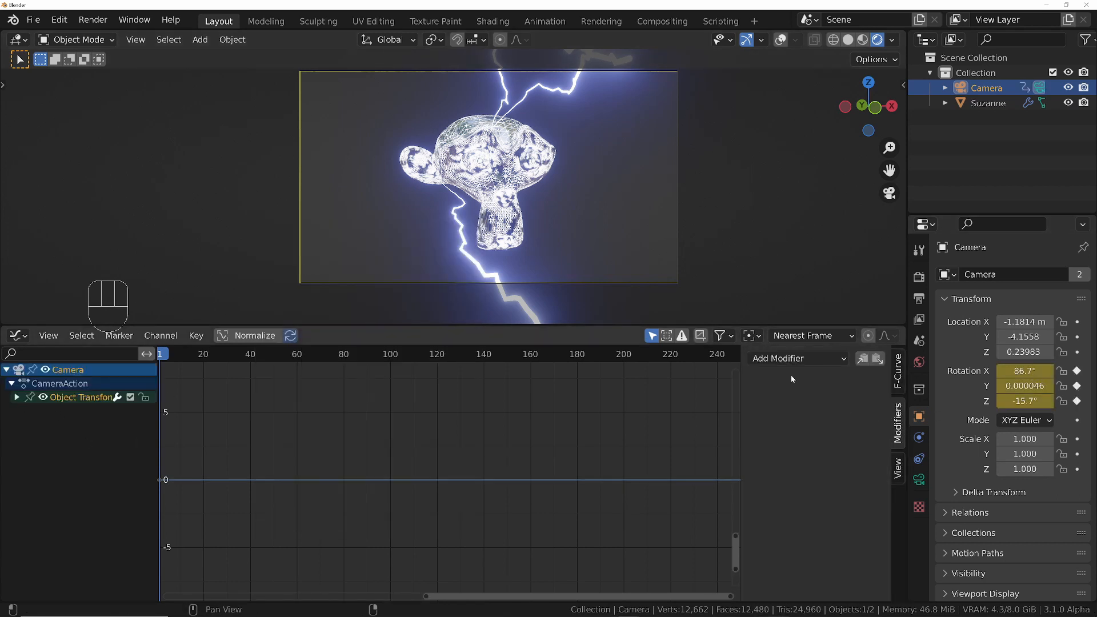
left_click(781, 441)
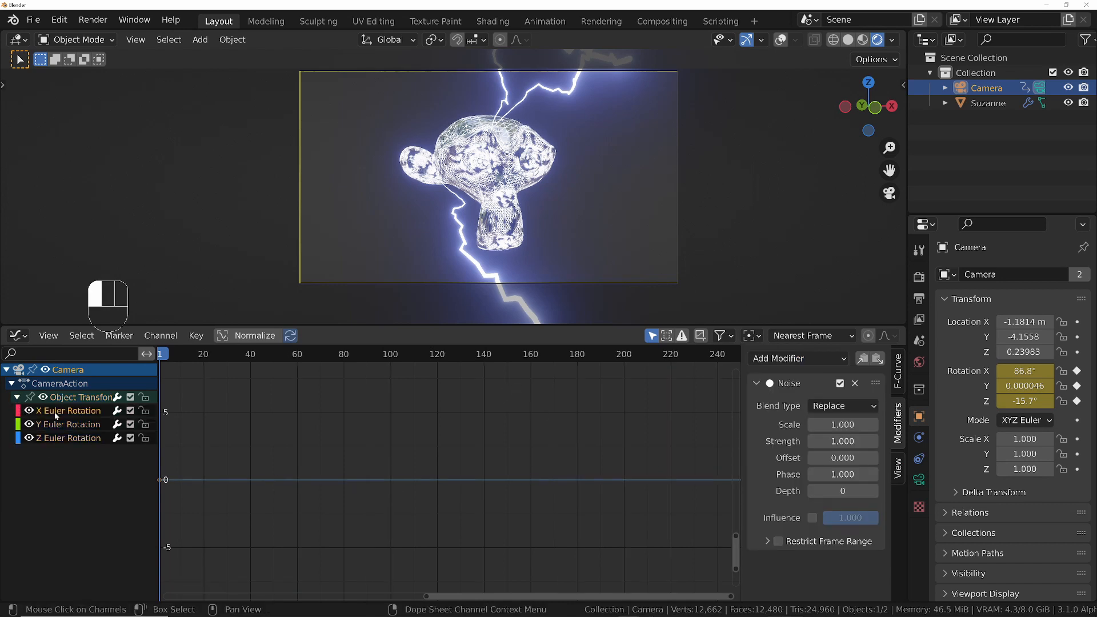
left_click(55, 426)
left_click(61, 423)
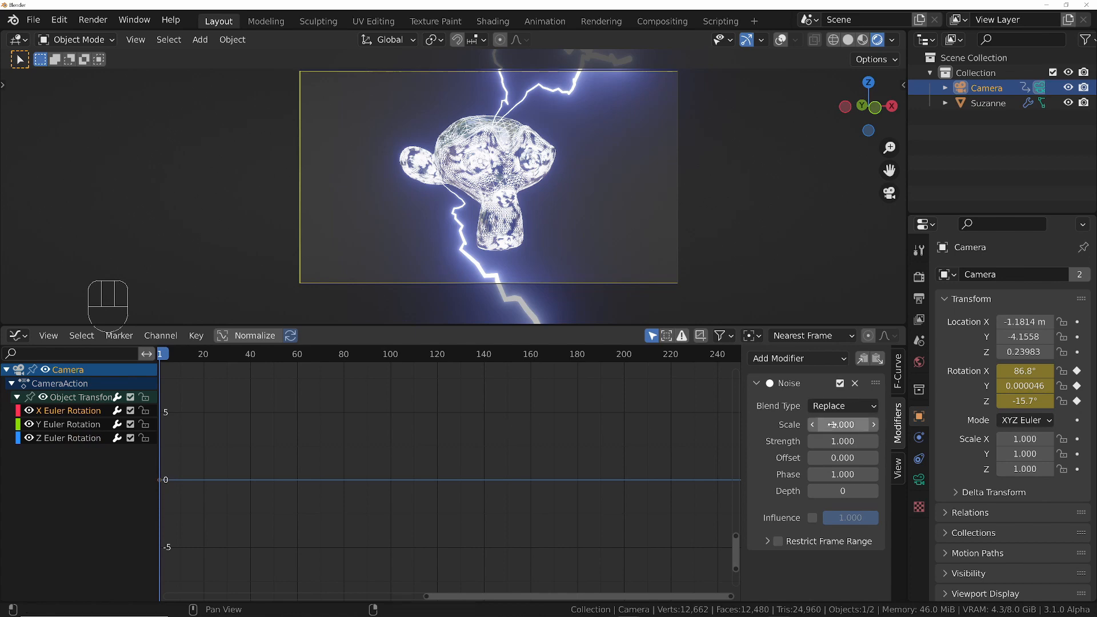
Play the animation and set the X rotation Noise modifier's Scale to 11.9.
mouse_move(832, 424)
left_mouse_down()
mouse_move(805, 425)
mouse_move(825, 425)
left_mouse_up()
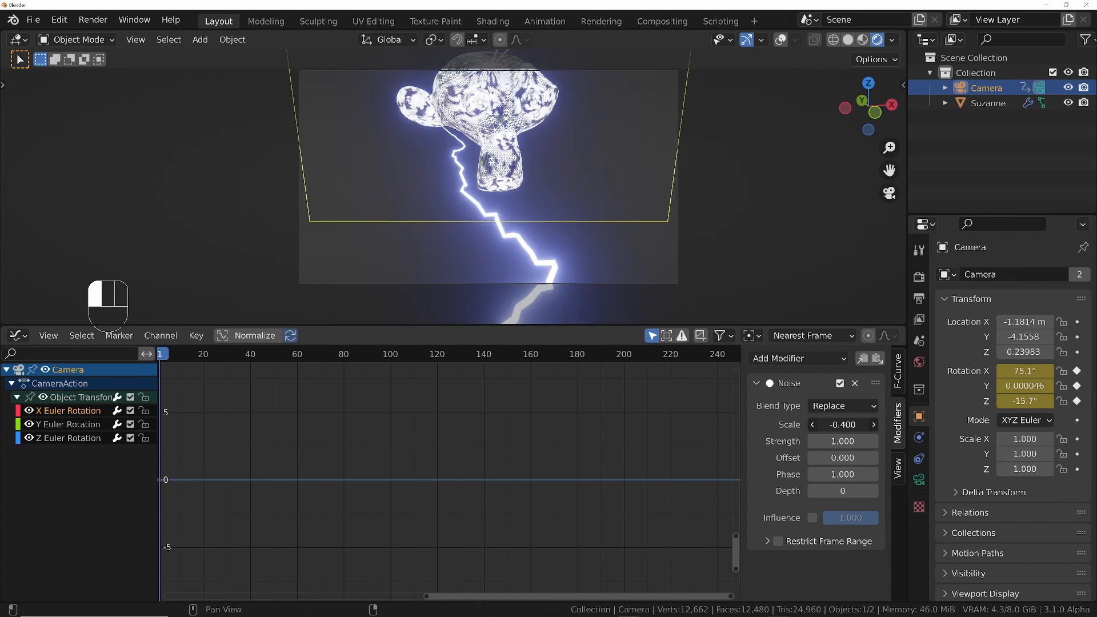
key("space")
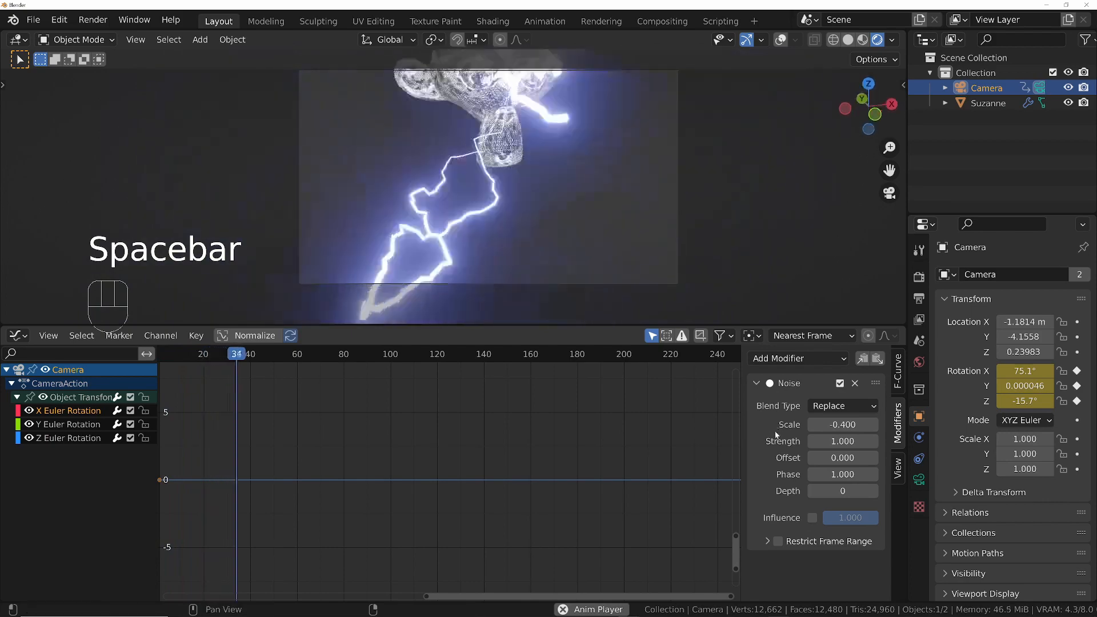
left_click(841, 442)
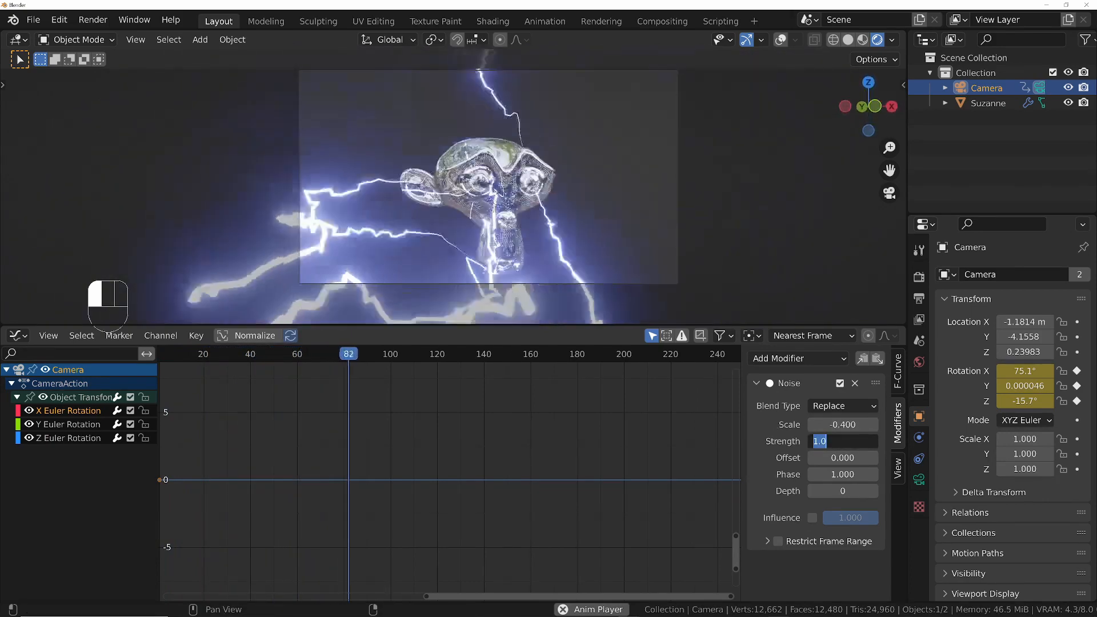
left_click(826, 425)
left_click_drag(825, 425, 858, 425)
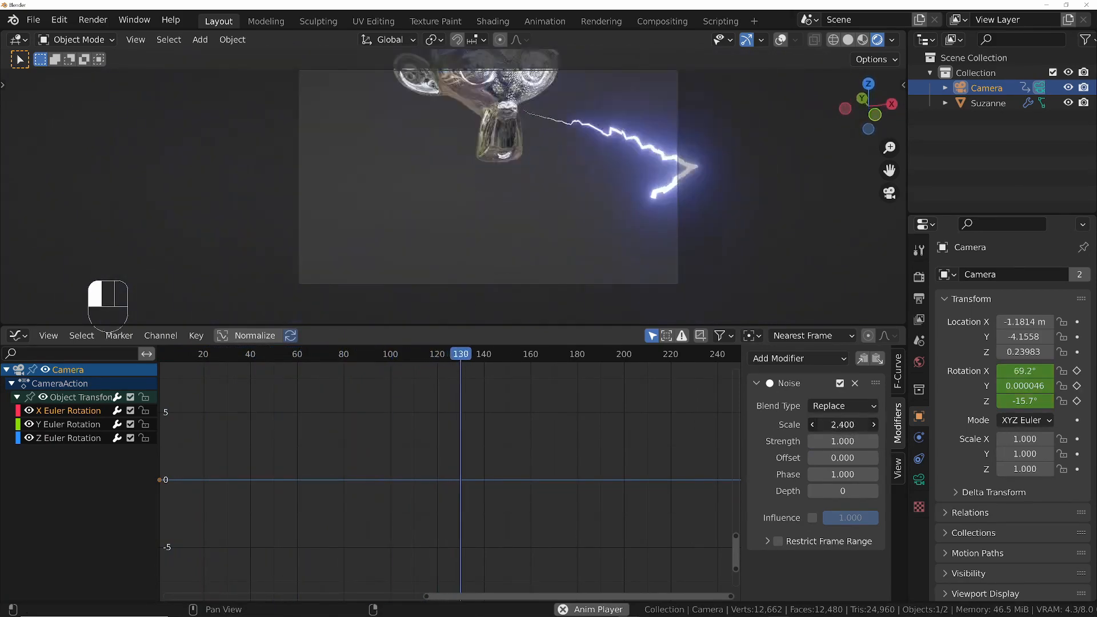
Bring the camera's rotation curves into view and set the X rotation noise Strength to 0.05.
key("Home")
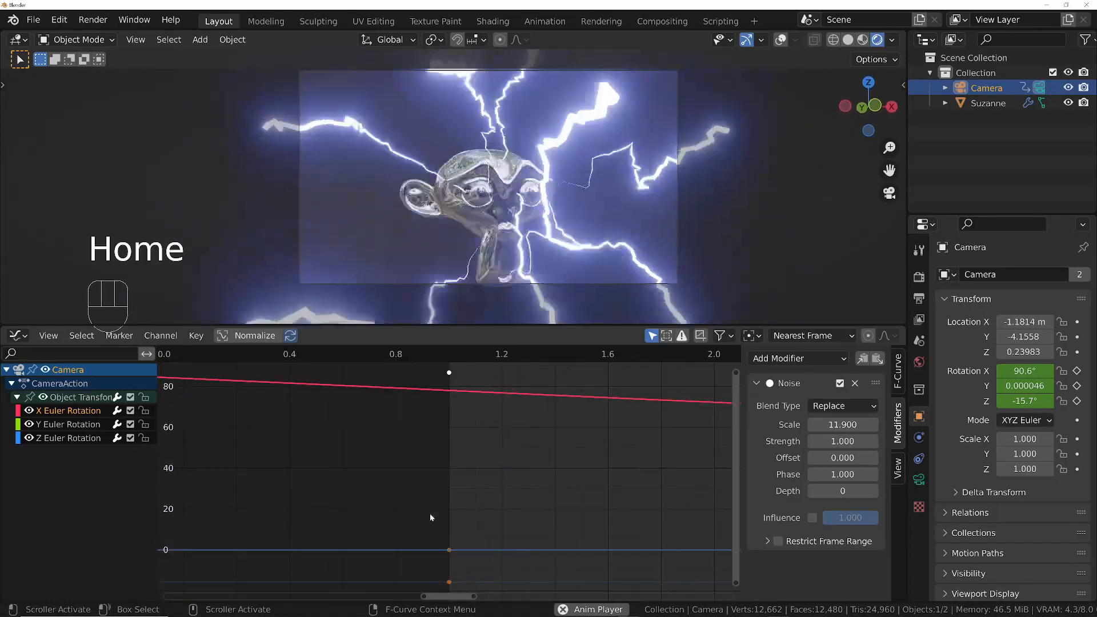
middle_click_drag(530, 489, 489, 498, "ctrl")
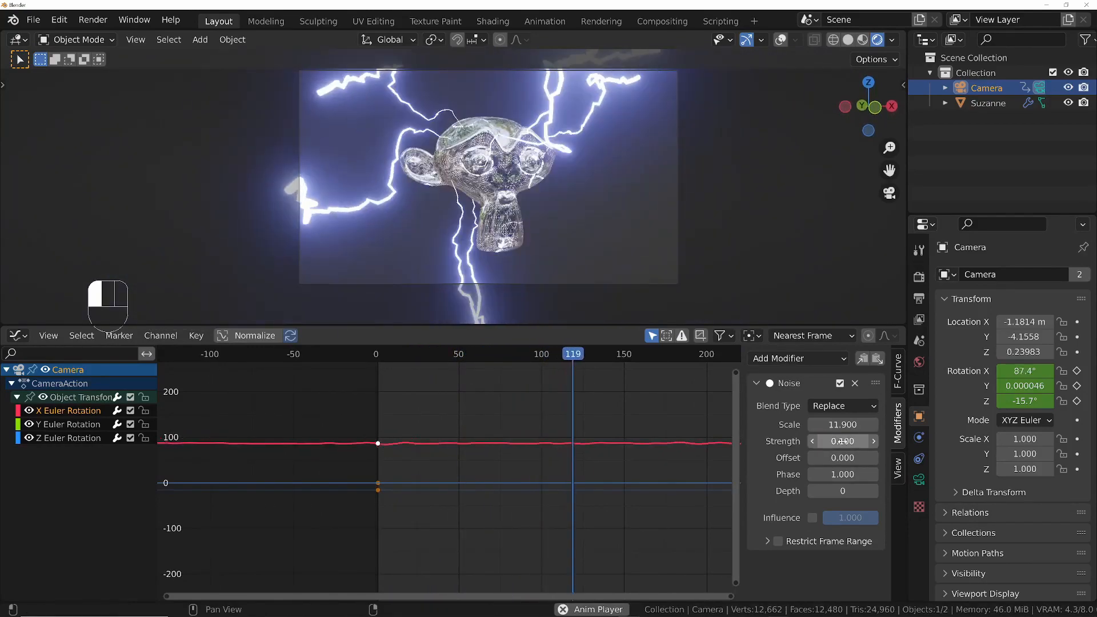
key("KP_Enter")
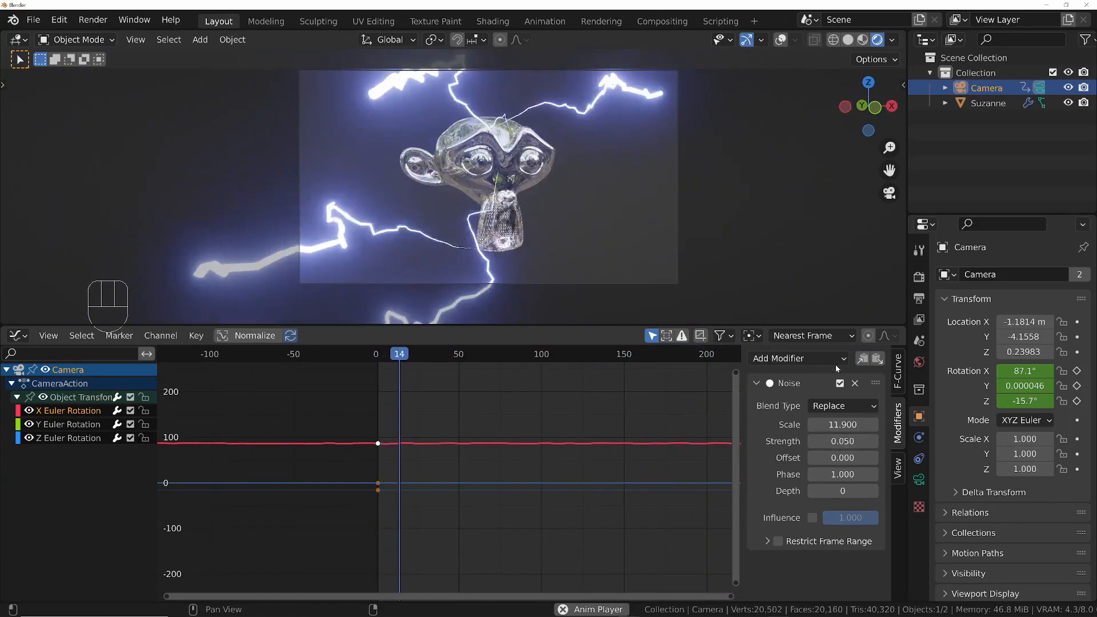
Copy the X rotation's Noise modifier to the camera's Y and Z Euler Rotation channels.
left_click(53, 425)
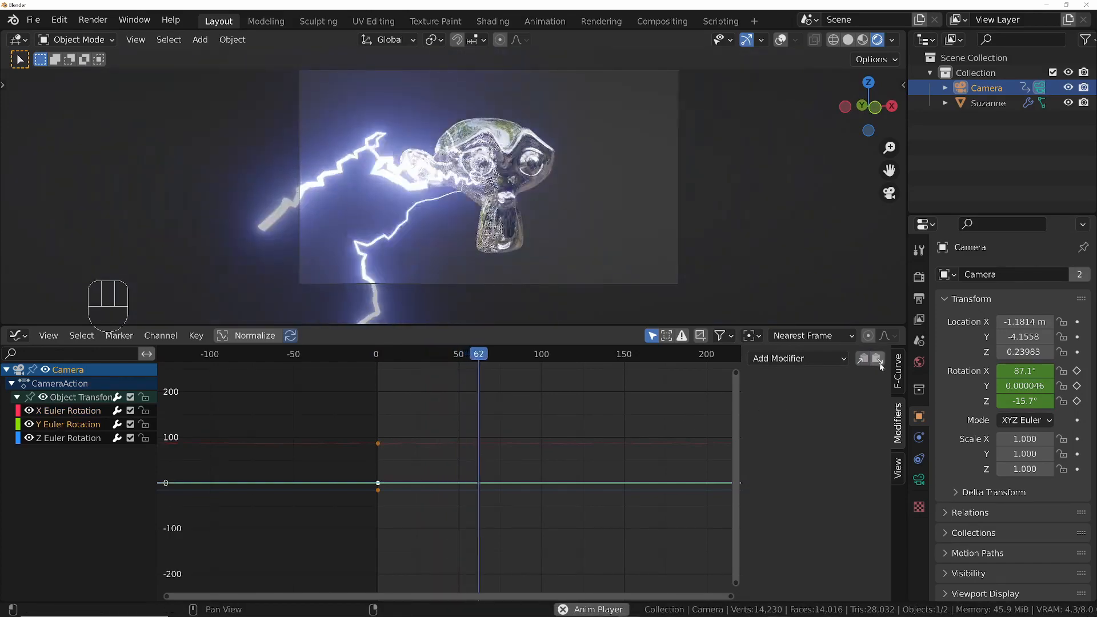
left_click(878, 359)
left_click(137, 440)
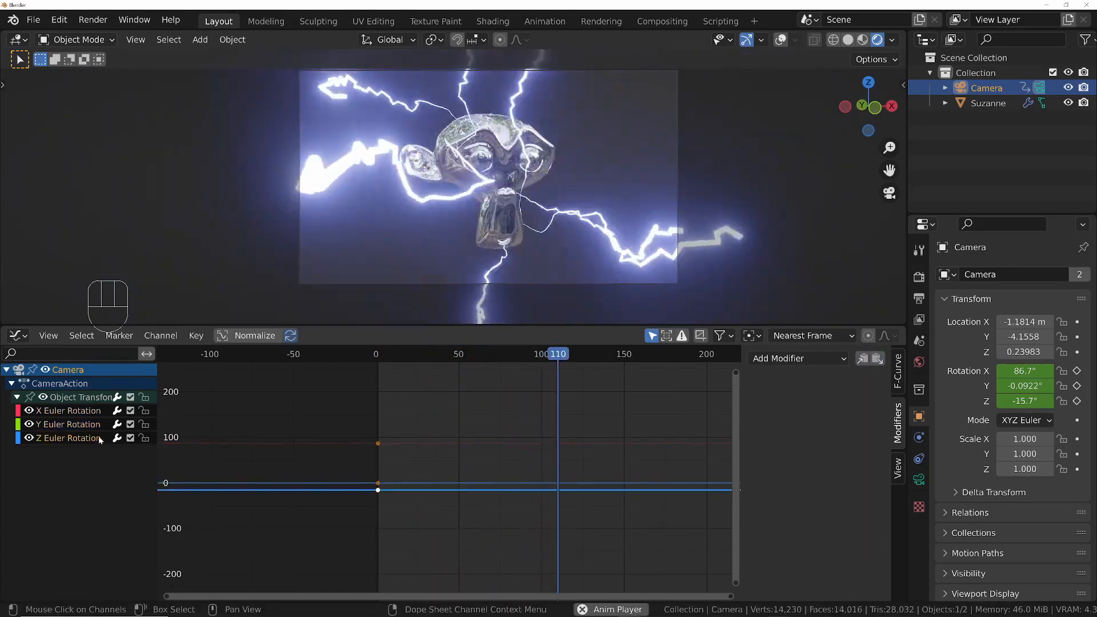
left_click(877, 359)
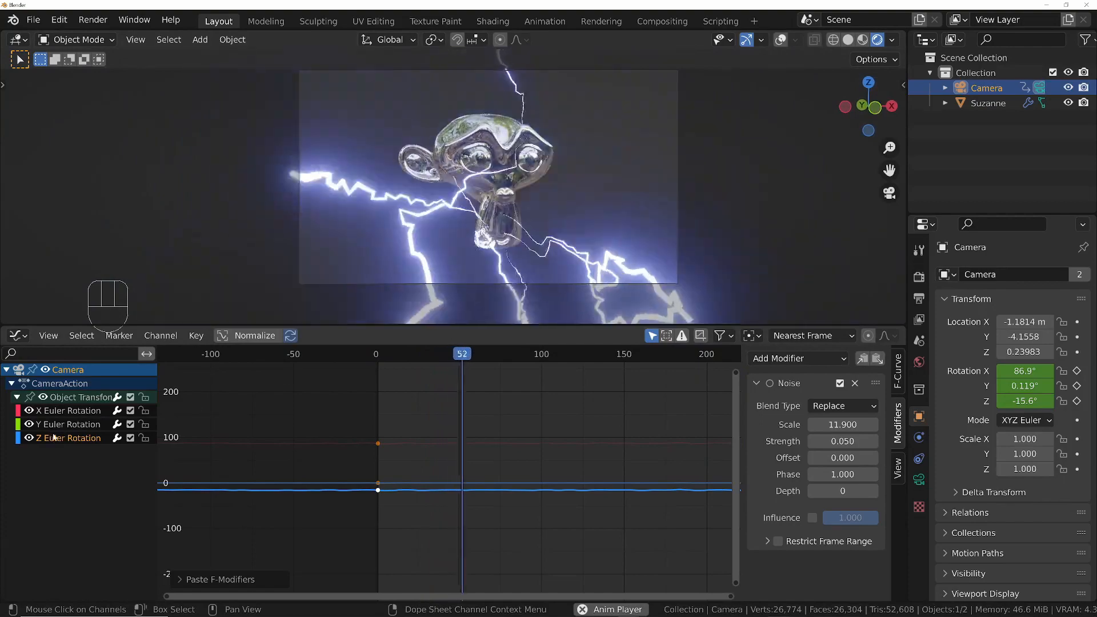
Increase the noise Offset on the Y Euler Rotation and set the Z Euler Rotation's noise Offset to 16.9.
left_click(57, 427)
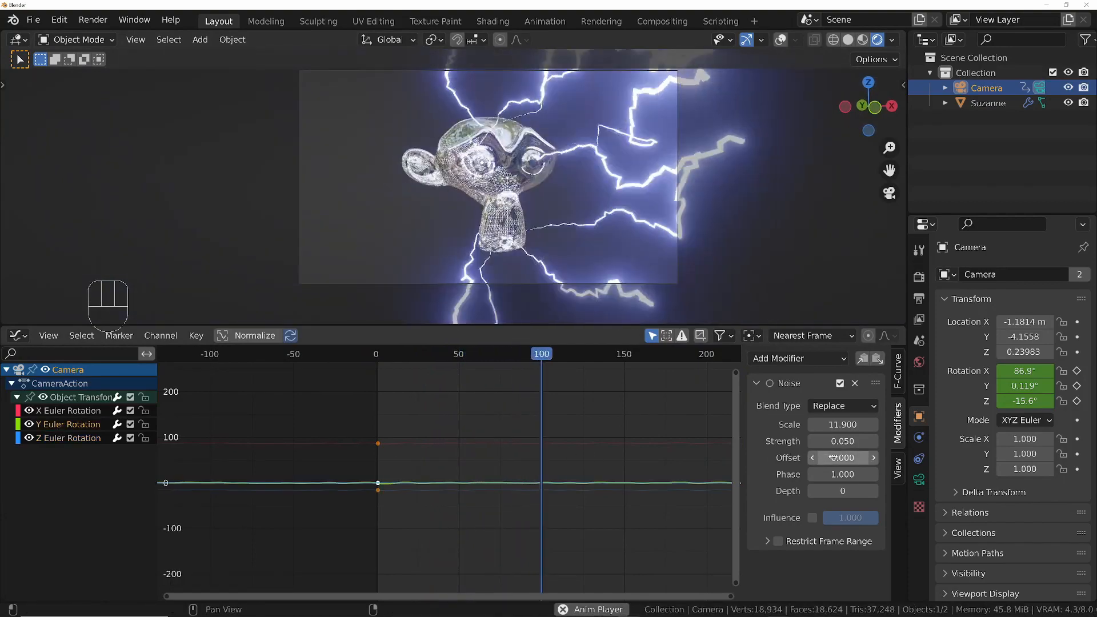
left_click_drag(842, 458, 905, 458)
left_click(68, 438)
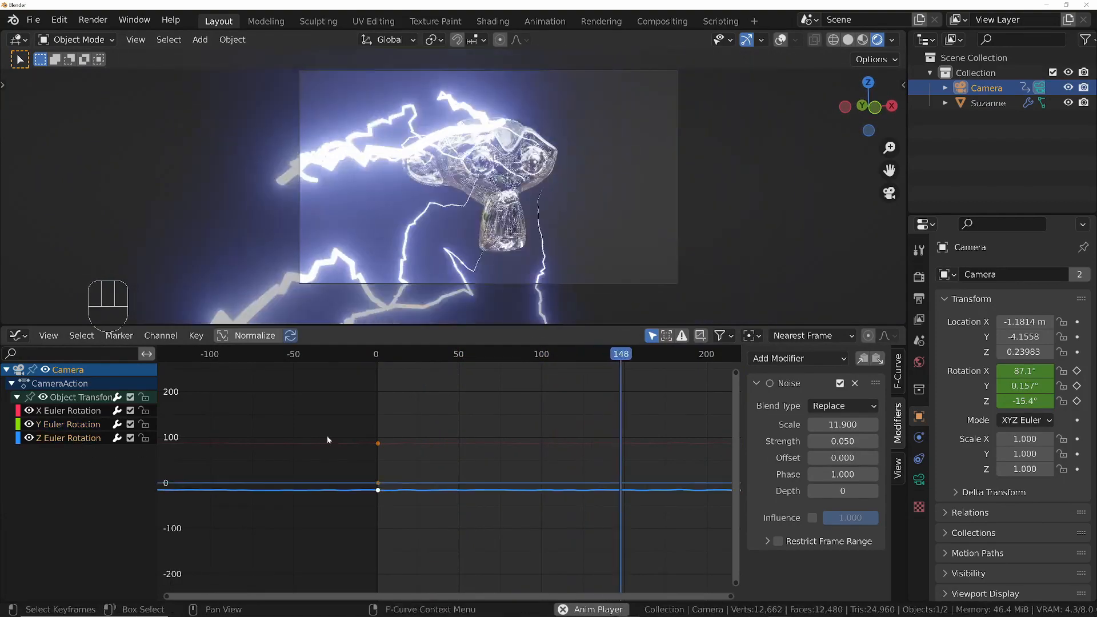
left_click_drag(833, 458, 929, 458)
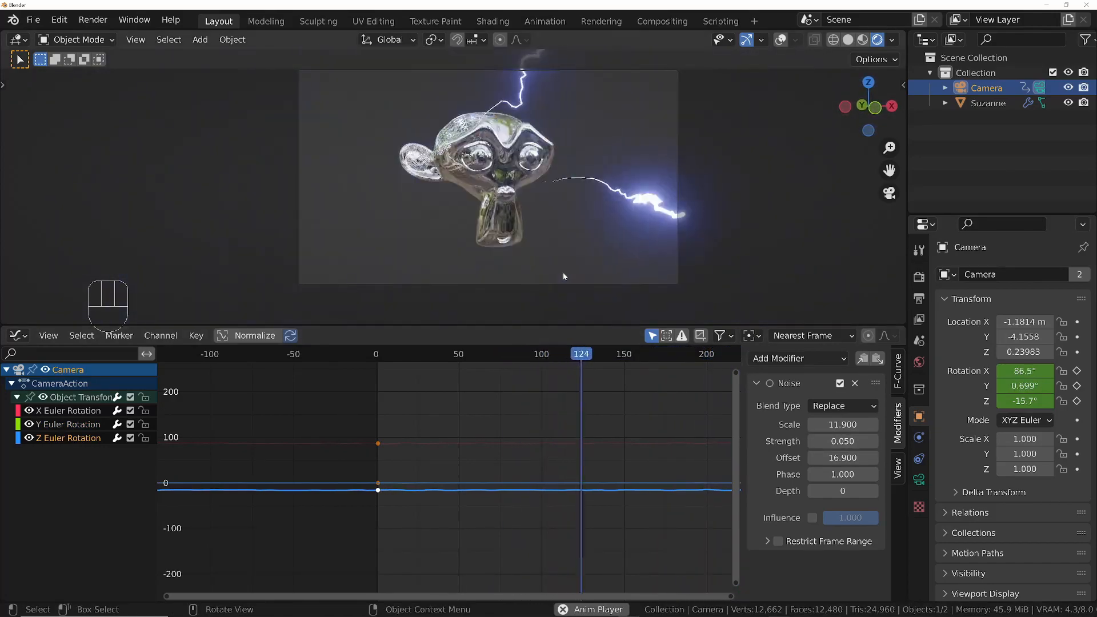
Set the Z rotation noise Scale to 1 and check the camera shake in the enlarged camera view.
mouse_move(829, 424)
left_mouse_down()
mouse_move(503, 425)
mouse_move(920, 425)
mouse_move(830, 425)
left_mouse_up()
left_click(830, 424)
type("1")
key("Return")
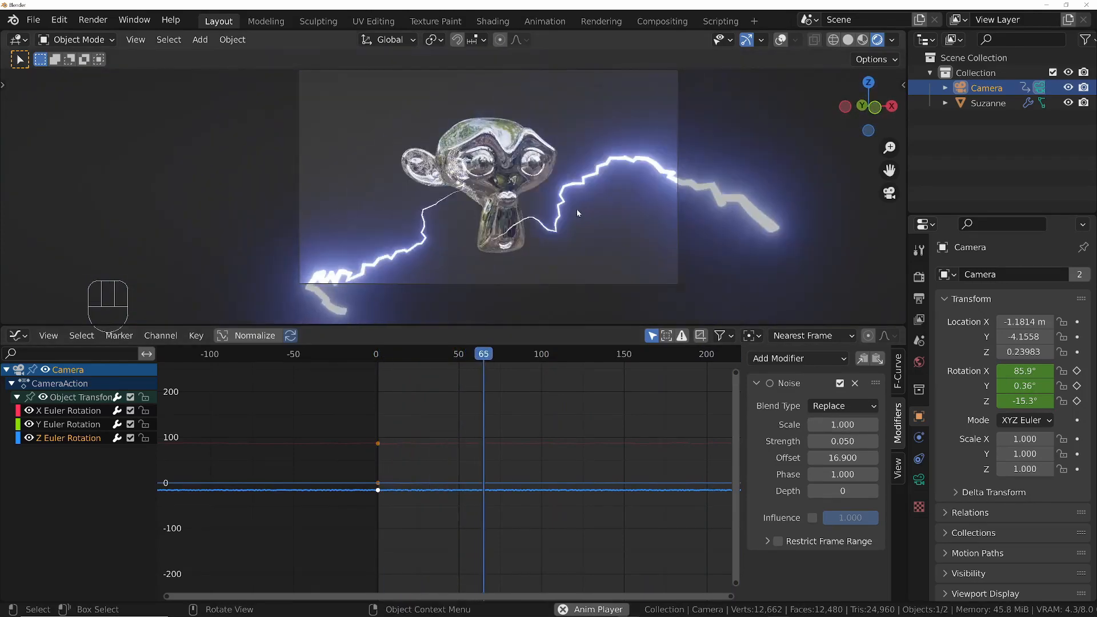
key("Home")
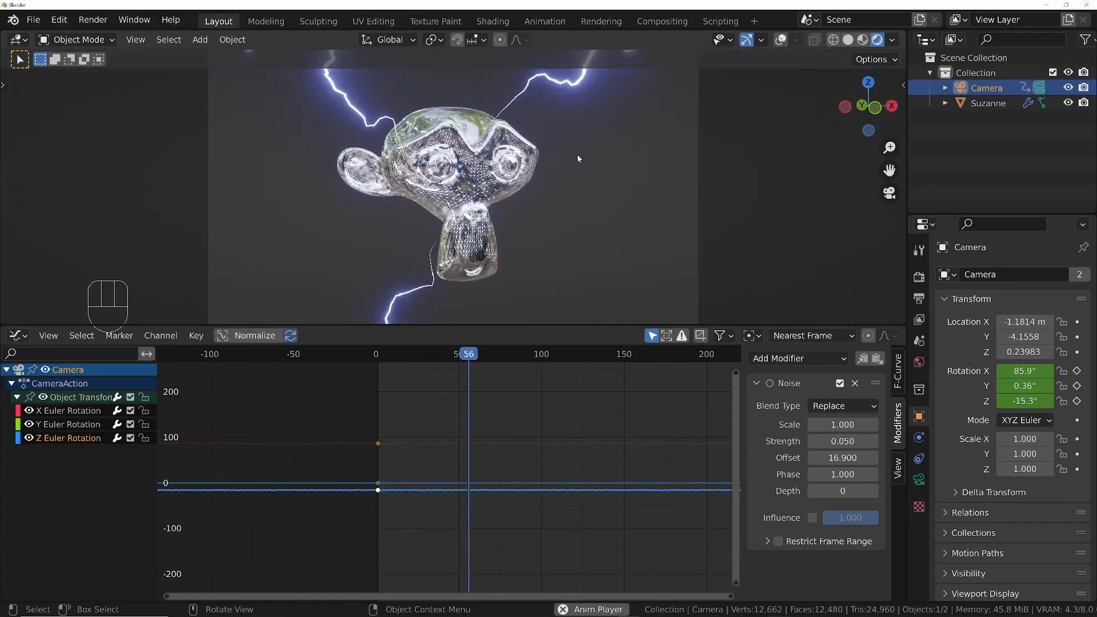
Stop playback and add a Video Editing workspace.
key("space")
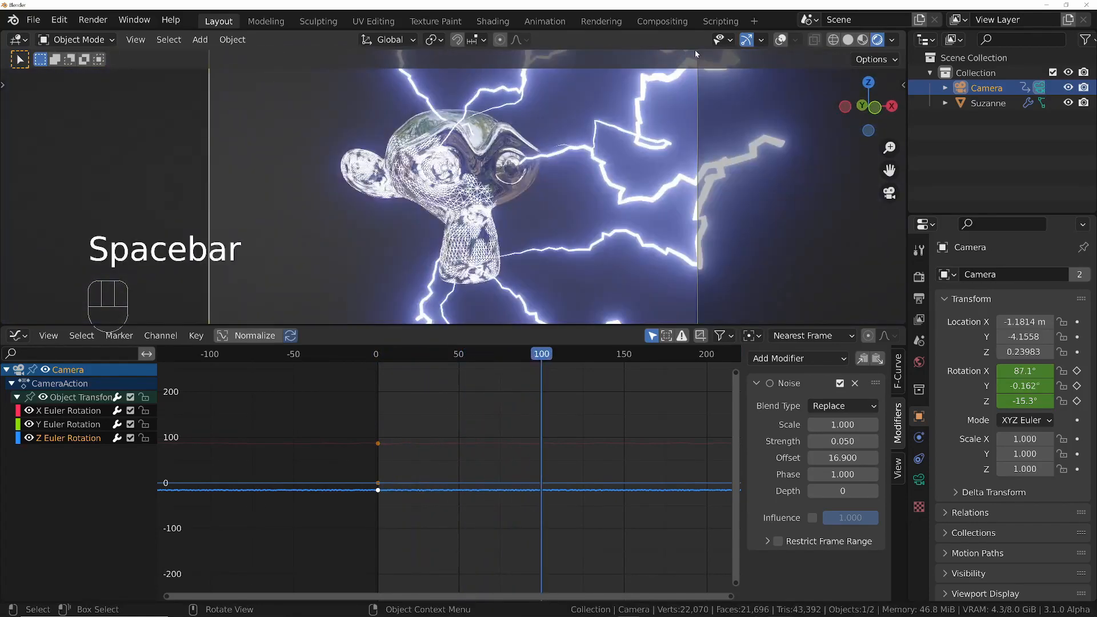
left_click(757, 24)
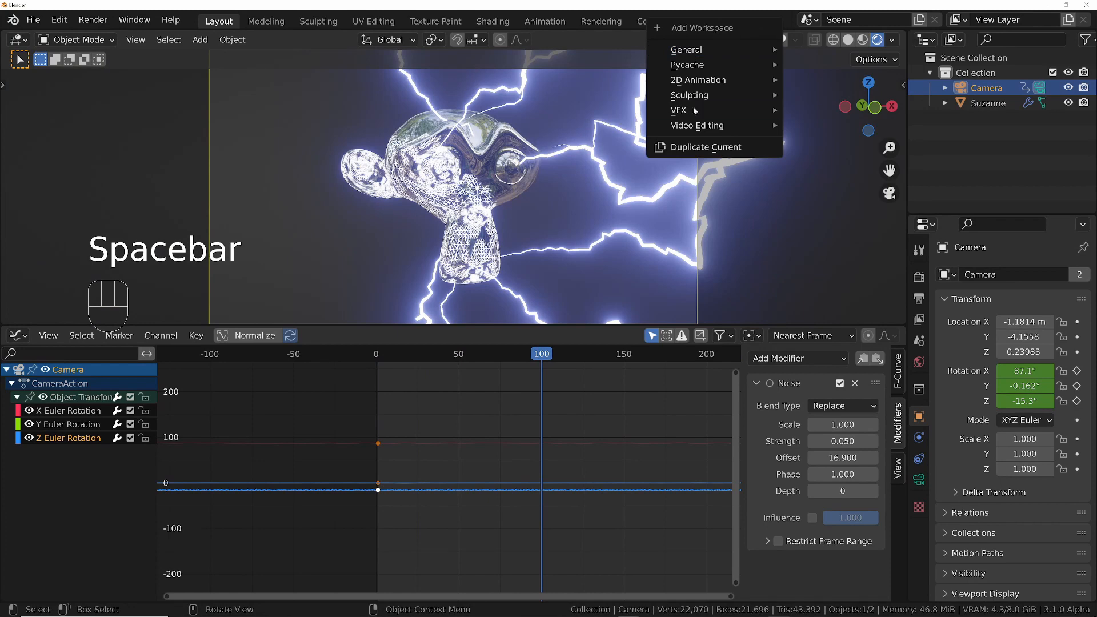
mouse_move(760, 125)
left_click(834, 142)
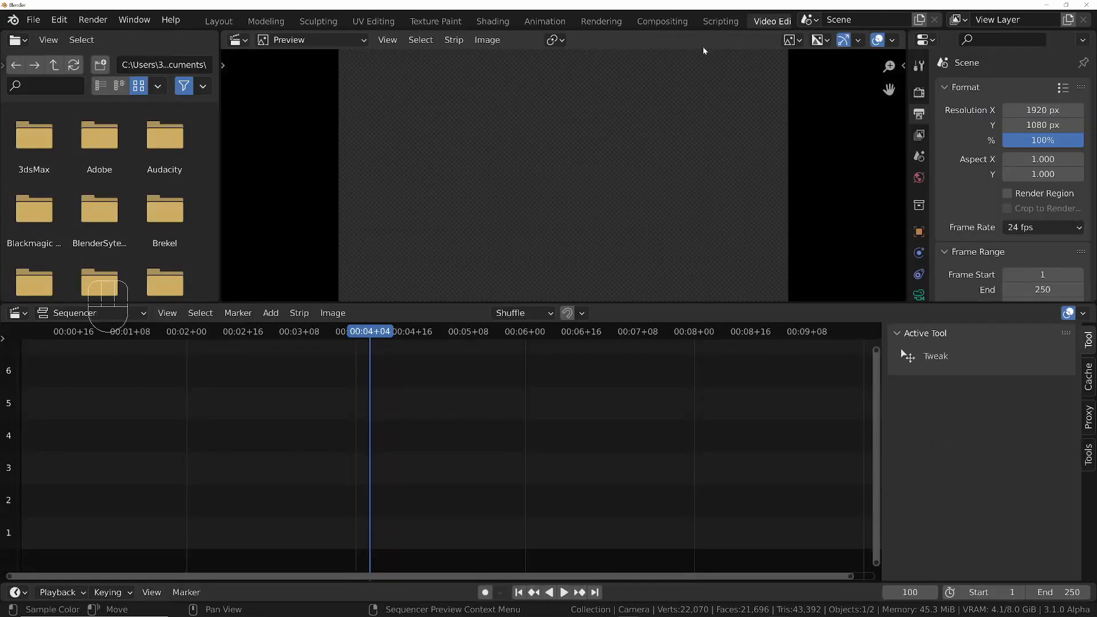
Return to frame 1 and bring the 585169__laffik__electricity.wav sound file from its folder into the sequencer at the playhead.
key("shift+Left")
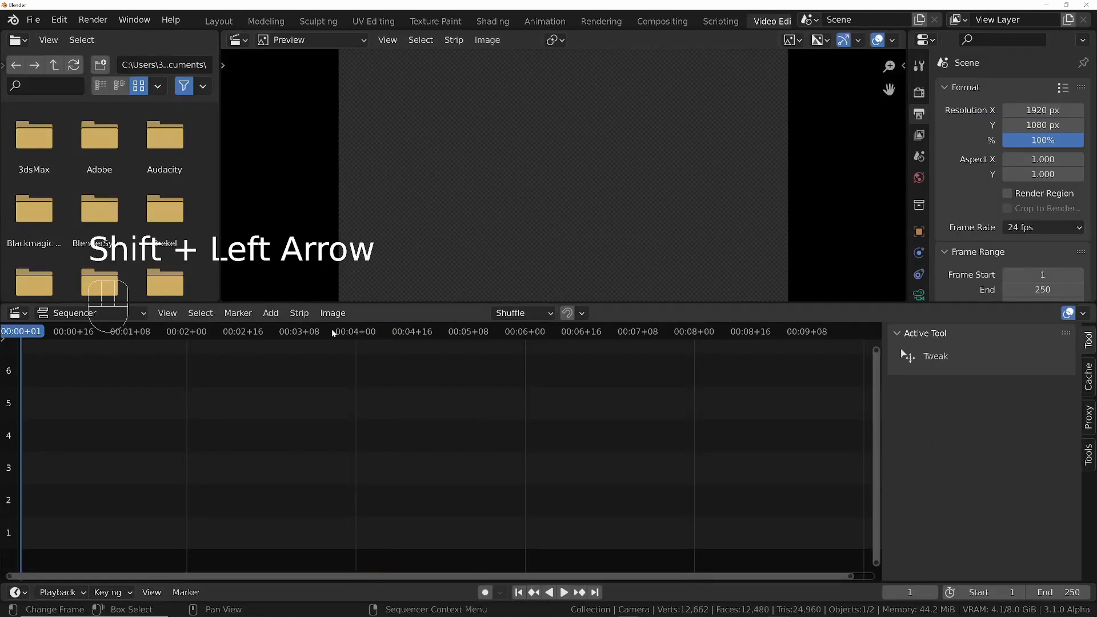
middle_click_drag(404, 440, 463, 415, "ctrl")
key("alt+Tab")
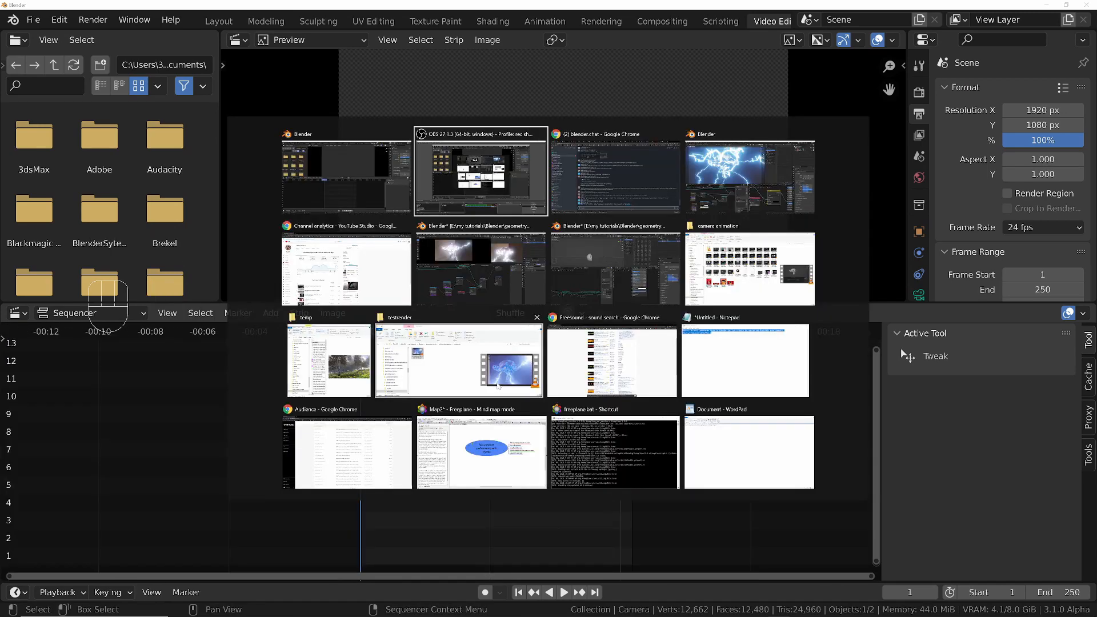
left_click(746, 278)
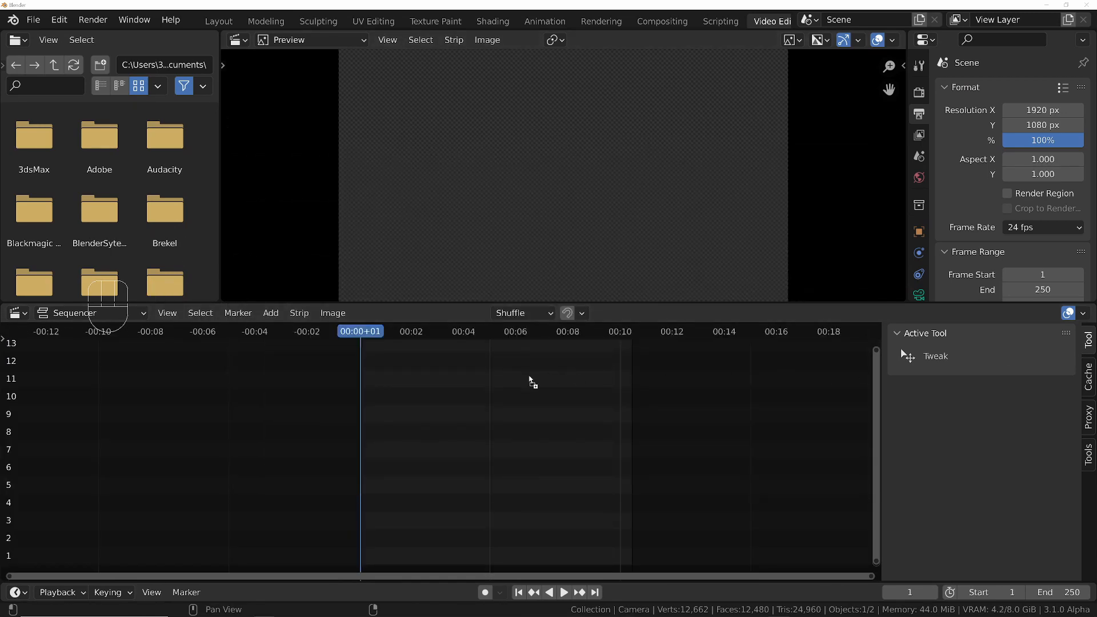
left_click_drag(400, 389, 389, 386)
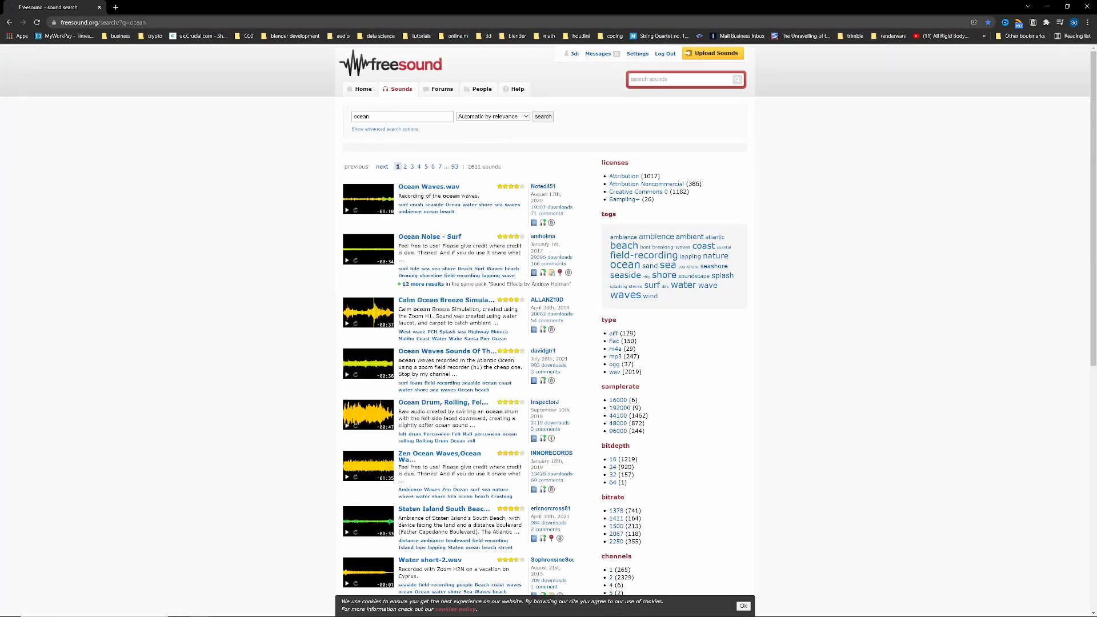
Search Freesound in the browser for electricity sounds licensed under Creative Commons 0, and return to Blender.
left_click(691, 81)
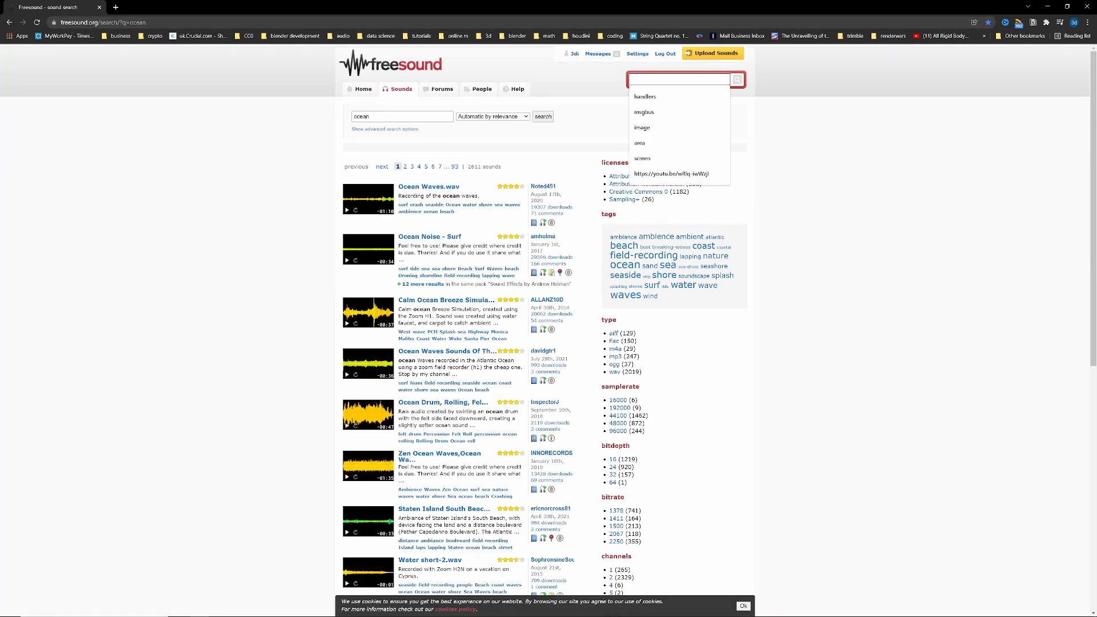
type("eo")
type("ectricity")
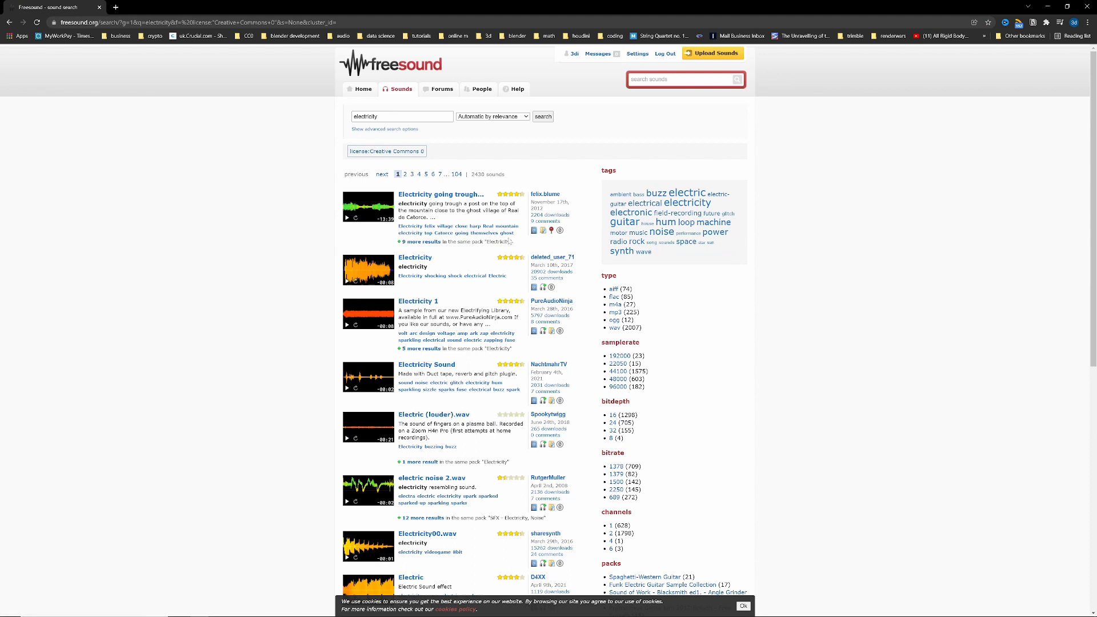
left_click(1048, 7)
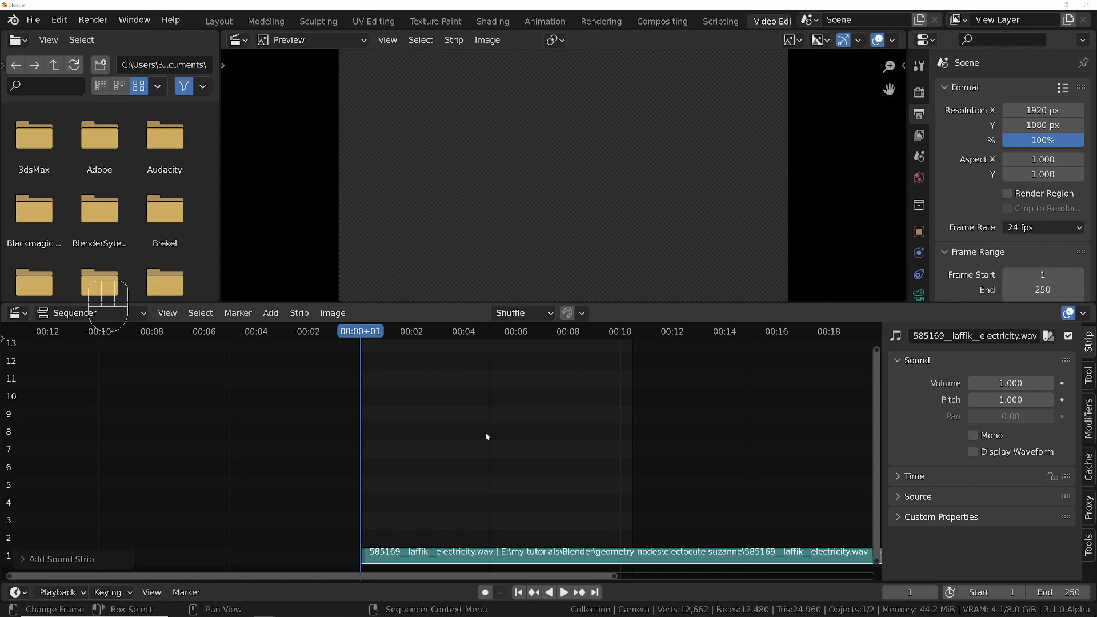
Play the animation with the electricity sound, check it in the Layout workspace, and return to the Video Editing workspace.
key("space")
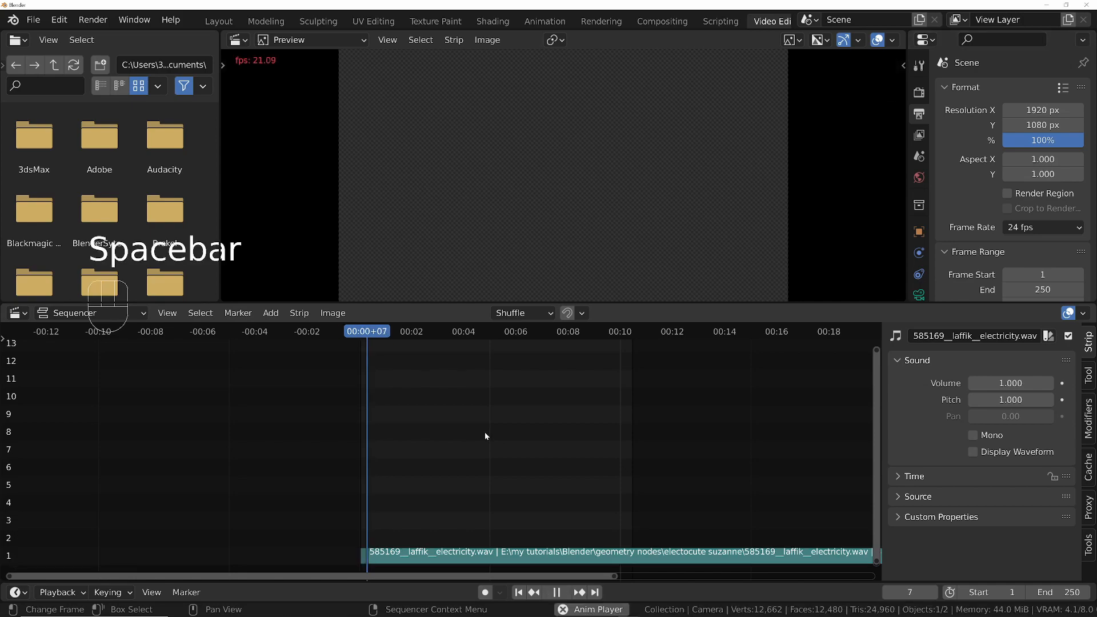
left_click(228, 22)
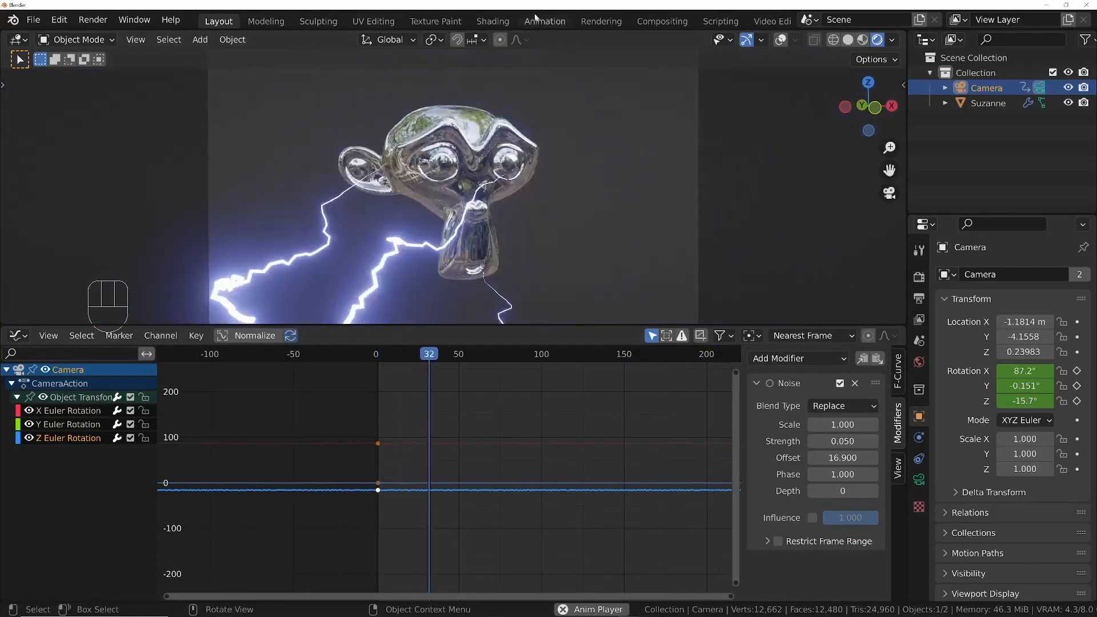
left_click(761, 22)
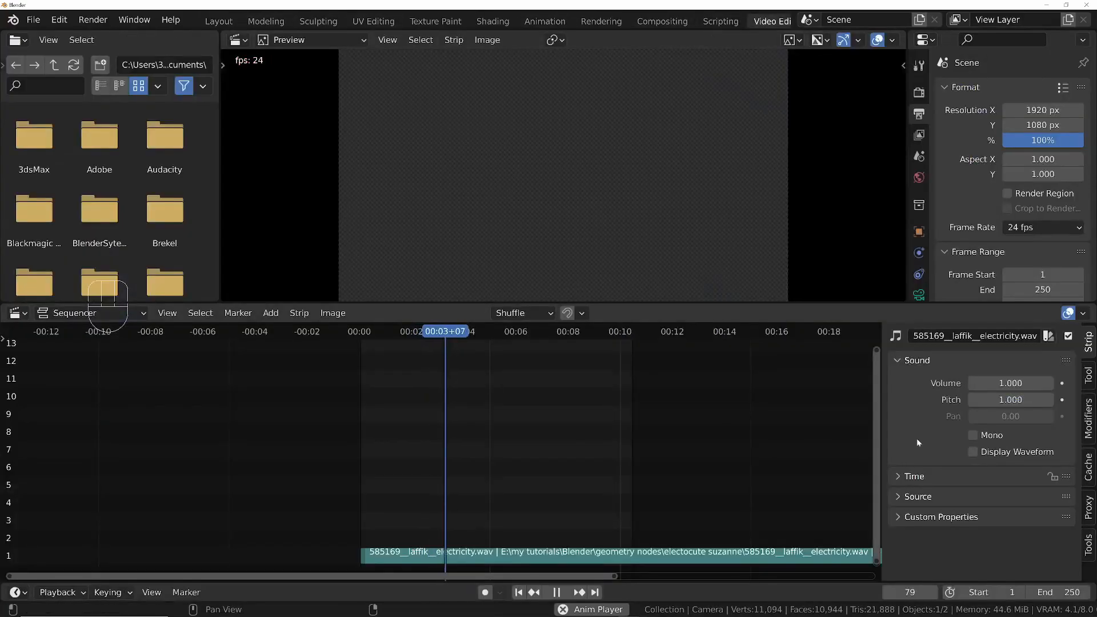
Set the electricity sound strip's Volume to 0.5 and Pitch to 1.8, and preview the result in the Layout workspace.
left_click(1010, 383)
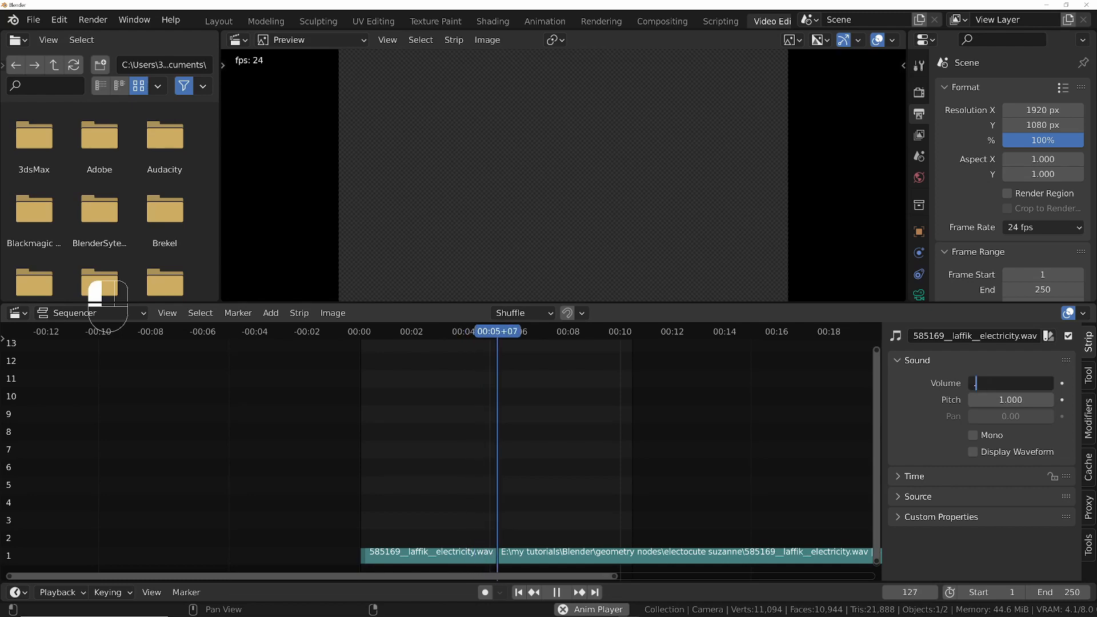
type("0.5")
key("Return")
left_click(1011, 399)
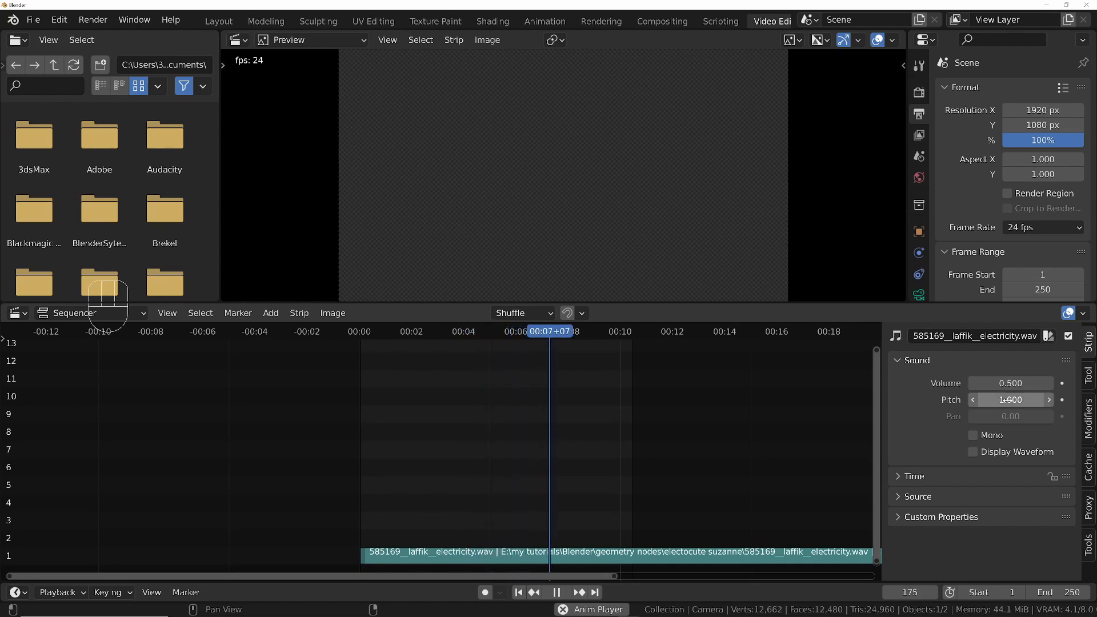
type("1.8")
key("Return")
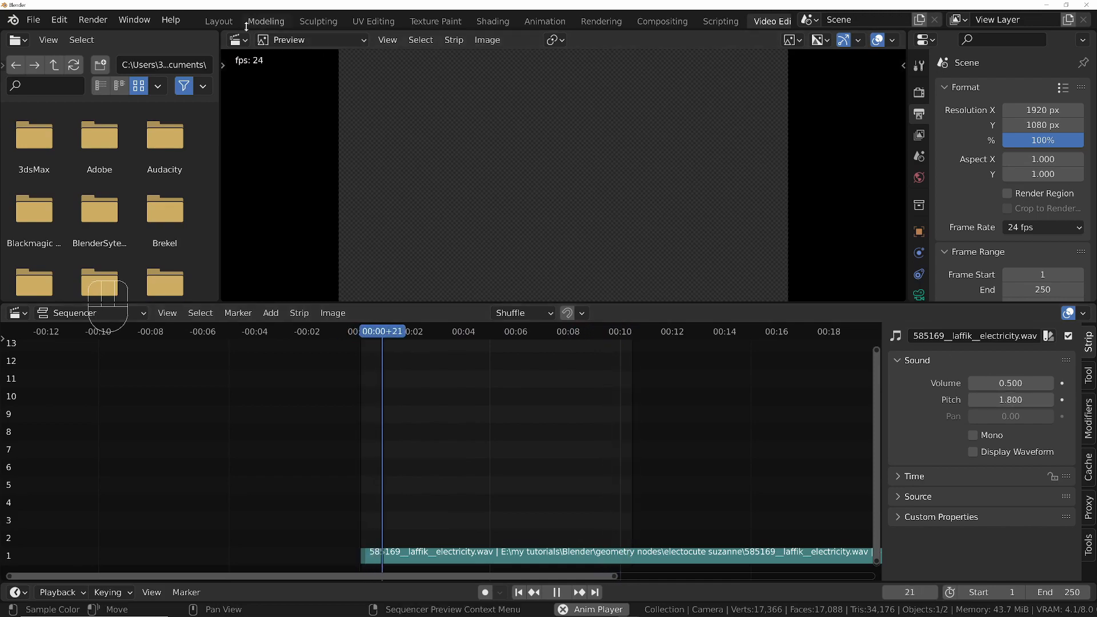
left_click(222, 22)
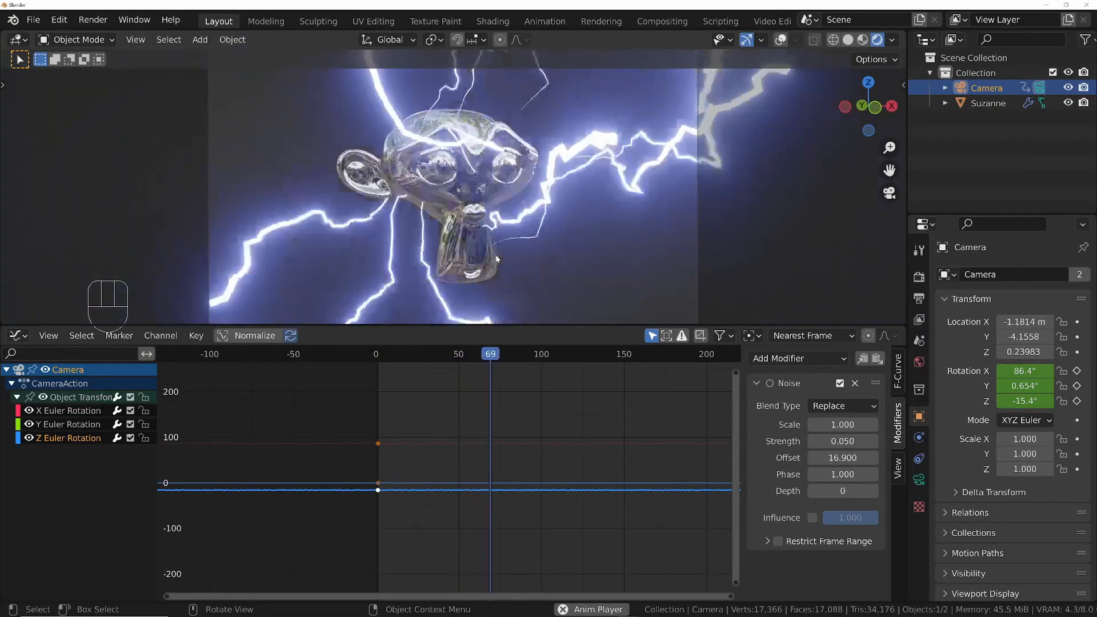
key("space")
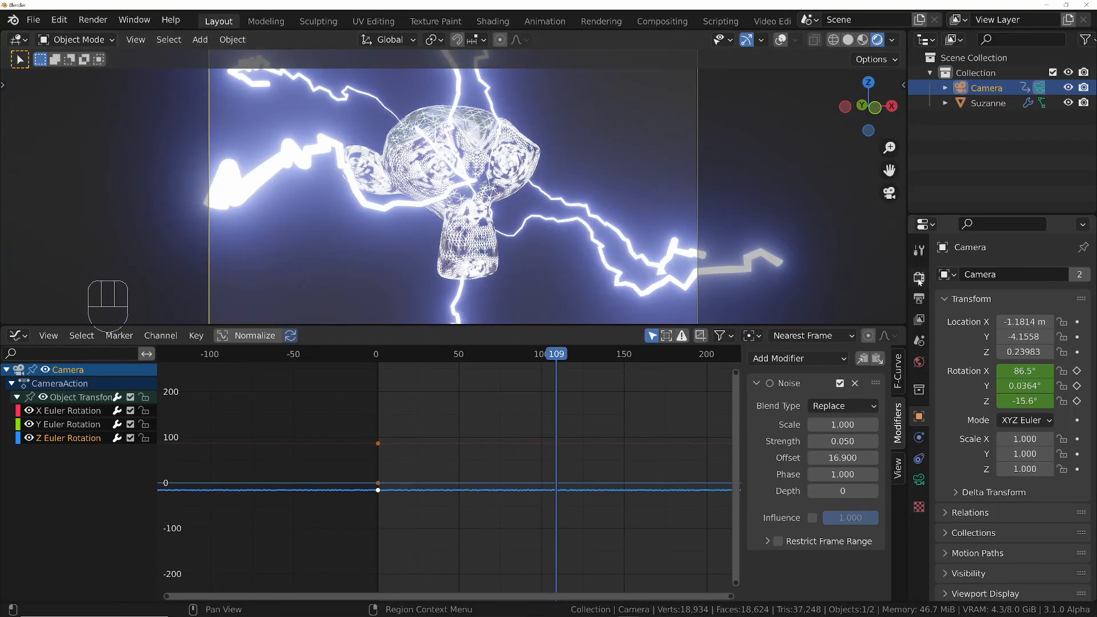
Show the scene's output settings and save the project as electric tutorial.blend in the electocute suzanne folder.
left_click(917, 303)
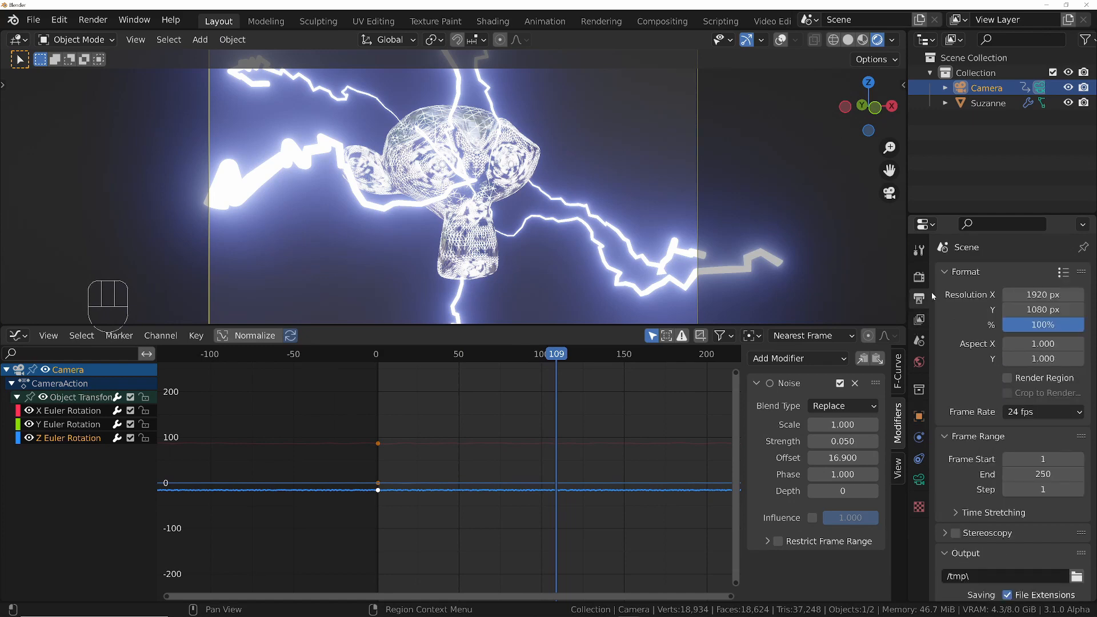
left_click(33, 20)
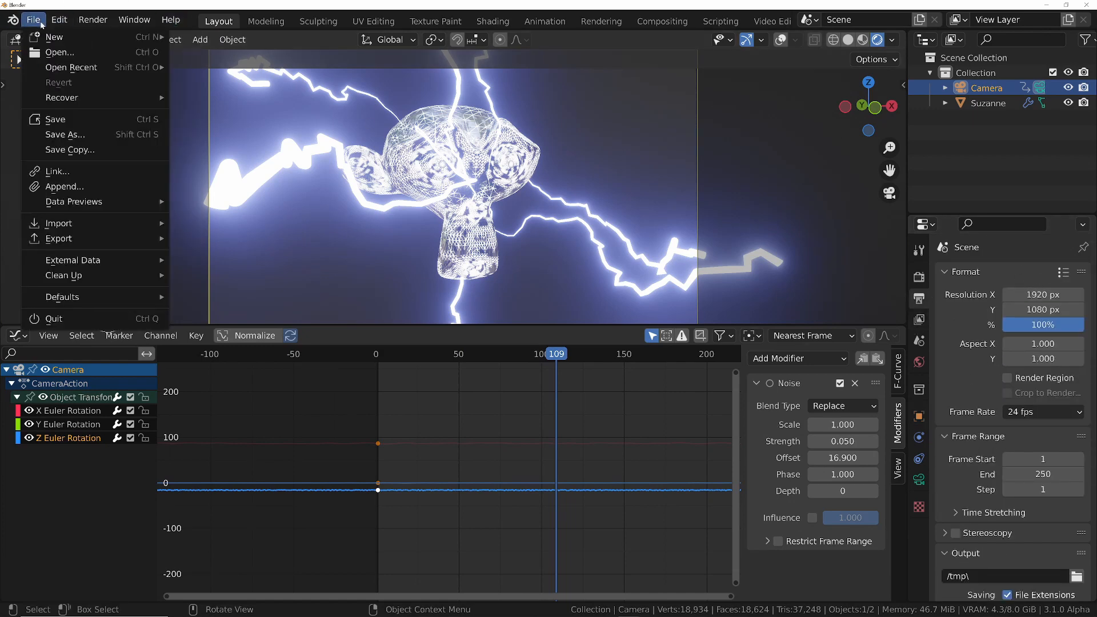
left_click(69, 119)
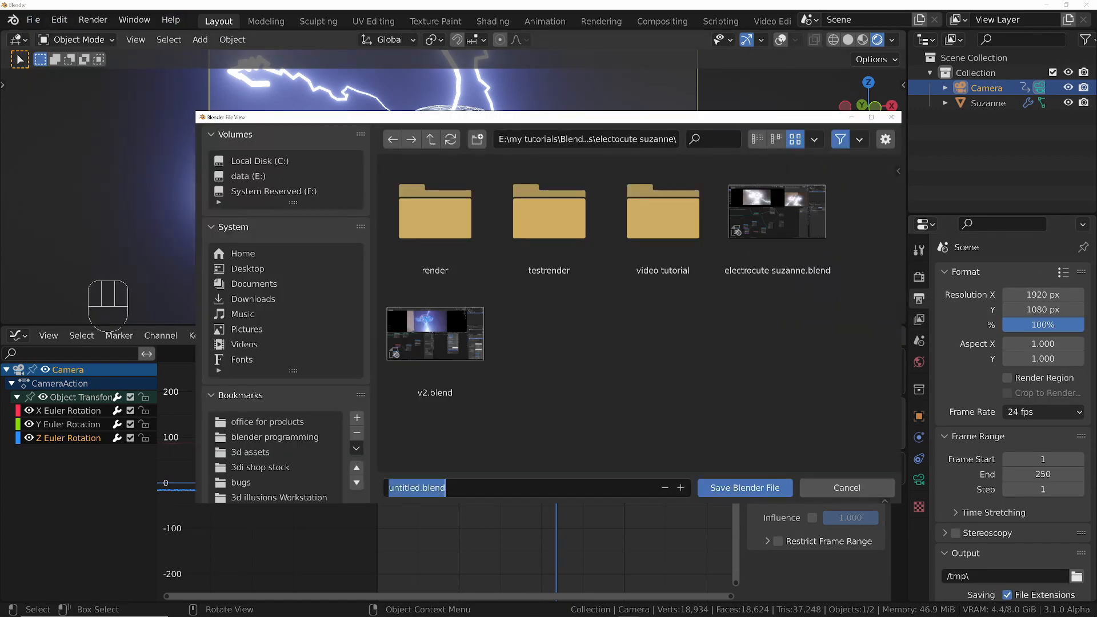
type("electric tutorila")
key("BackSpace")
key("BackSpace")
type("al")
key("Return")
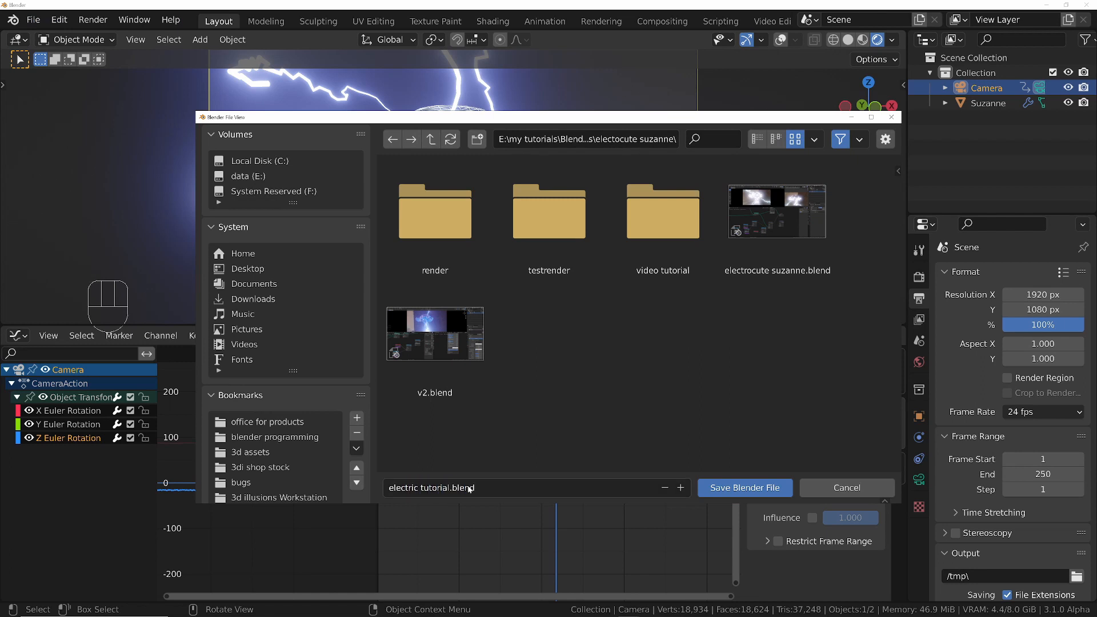
left_click(746, 488)
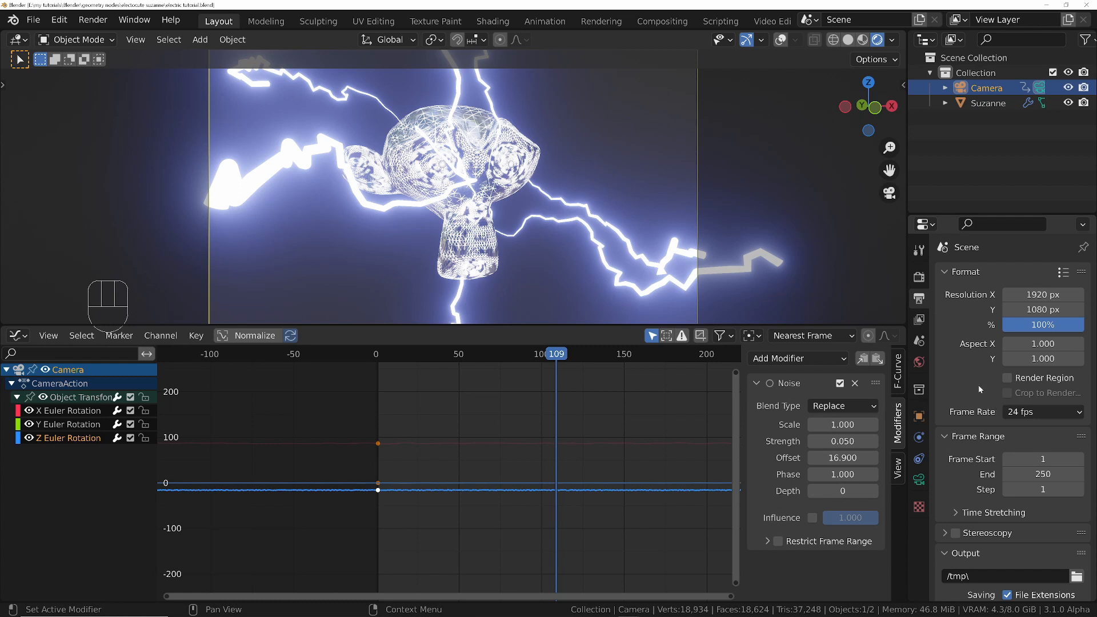
Set the render output path to //renderoutput/suzanne and the file format to FFmpeg Video.
scroll(980, 390, "down", 5)
left_click(989, 454)
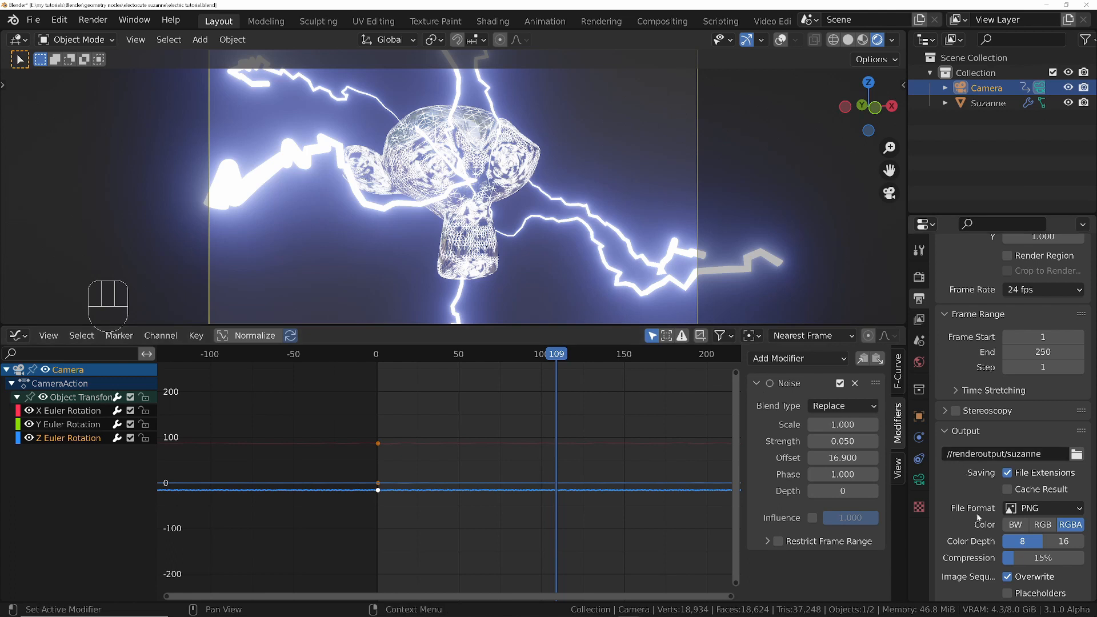
scroll(979, 517, "down", 2)
left_click(1042, 464)
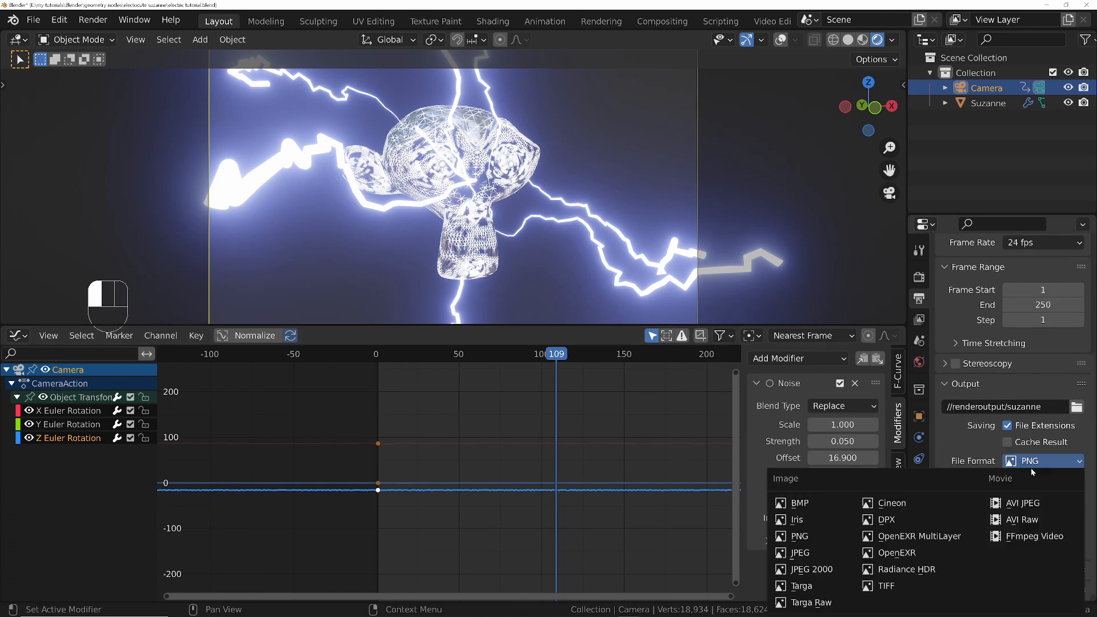
left_click(1022, 538)
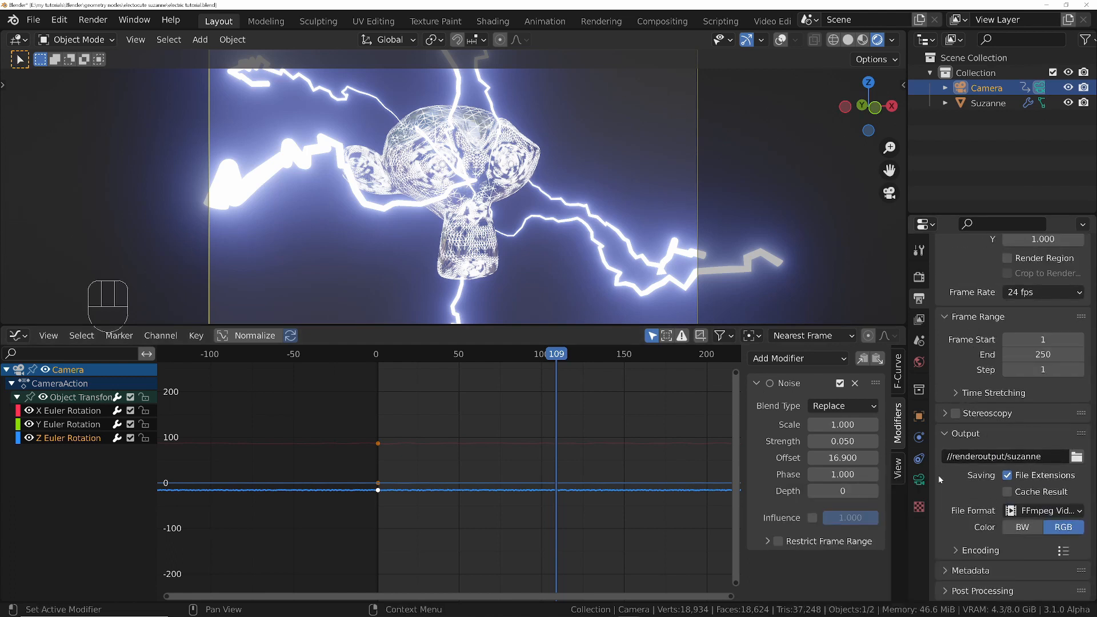
Expand the video encoding settings and set the container to MPEG-4.
left_click(981, 551)
scroll(989, 327, "down", 8)
left_click(1040, 388)
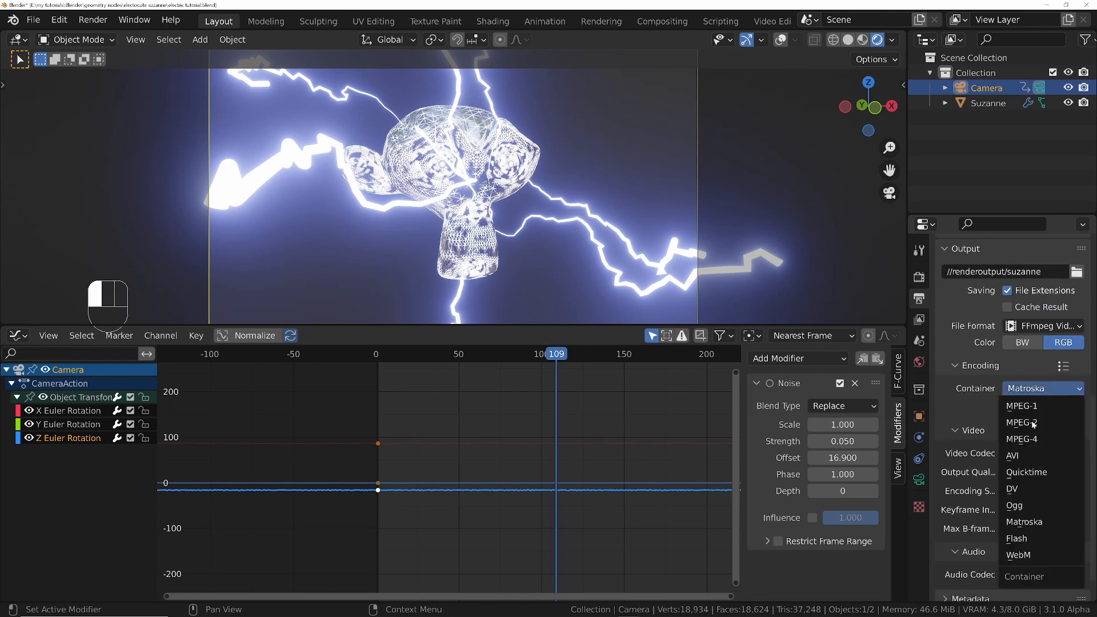
left_click(1030, 440)
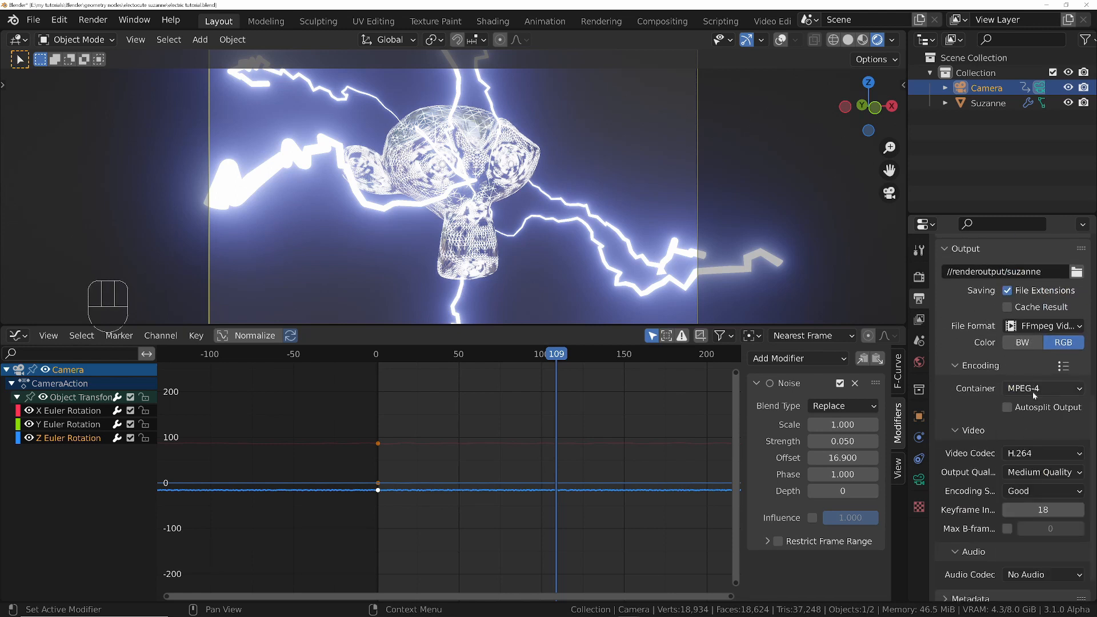
Set the output's audio codec to AAC and review the encoding settings.
scroll(964, 446, "down", 2)
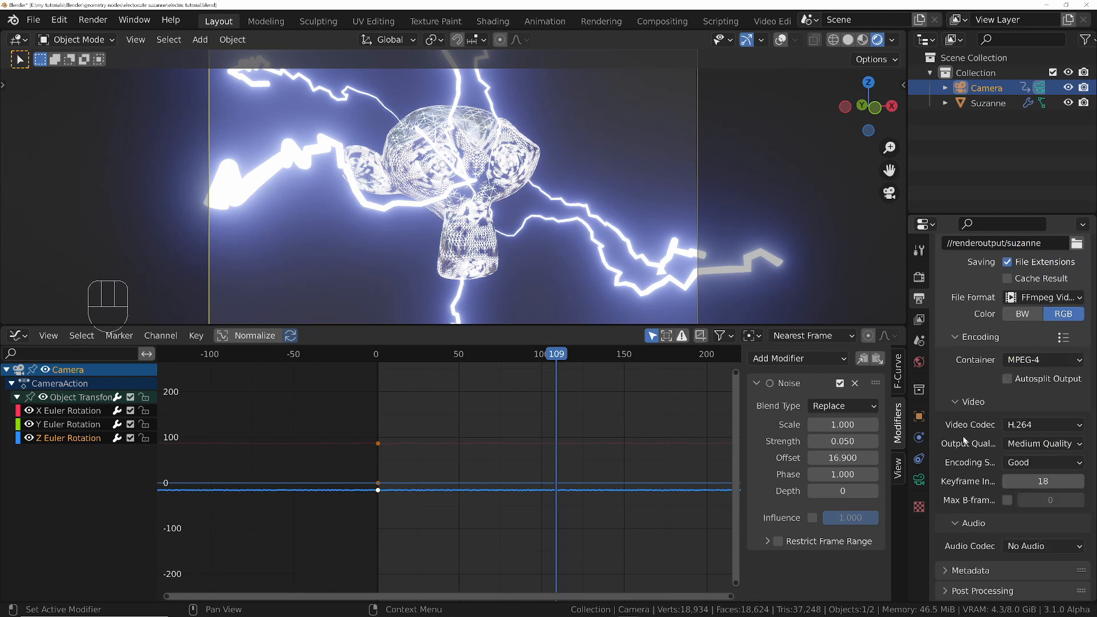
left_click(1032, 547)
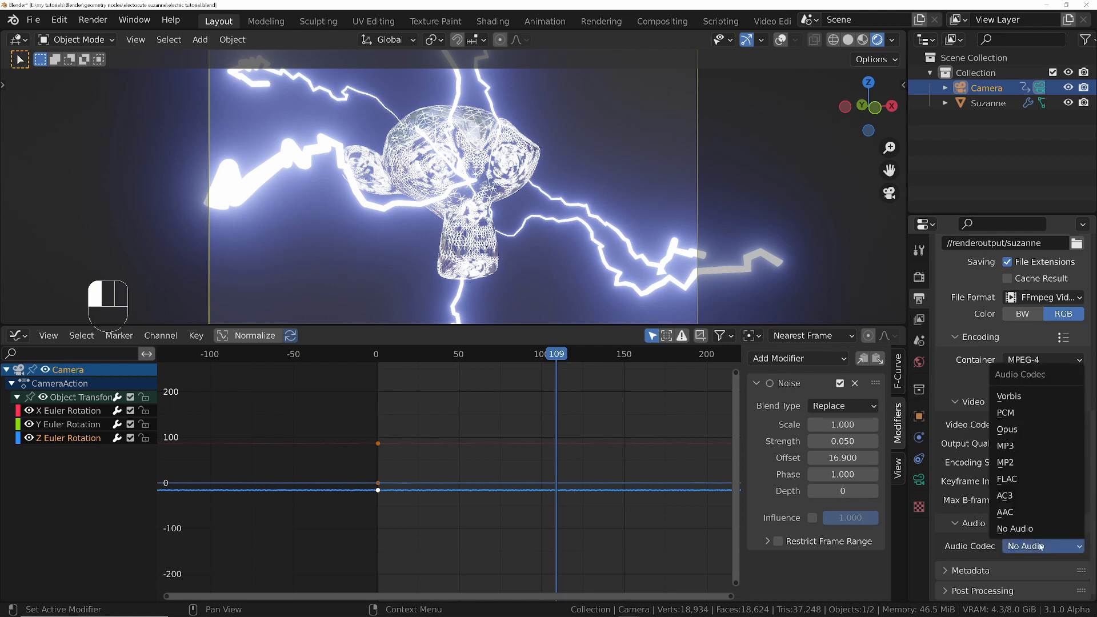
left_click(1017, 513)
scroll(1031, 512, "down", 3)
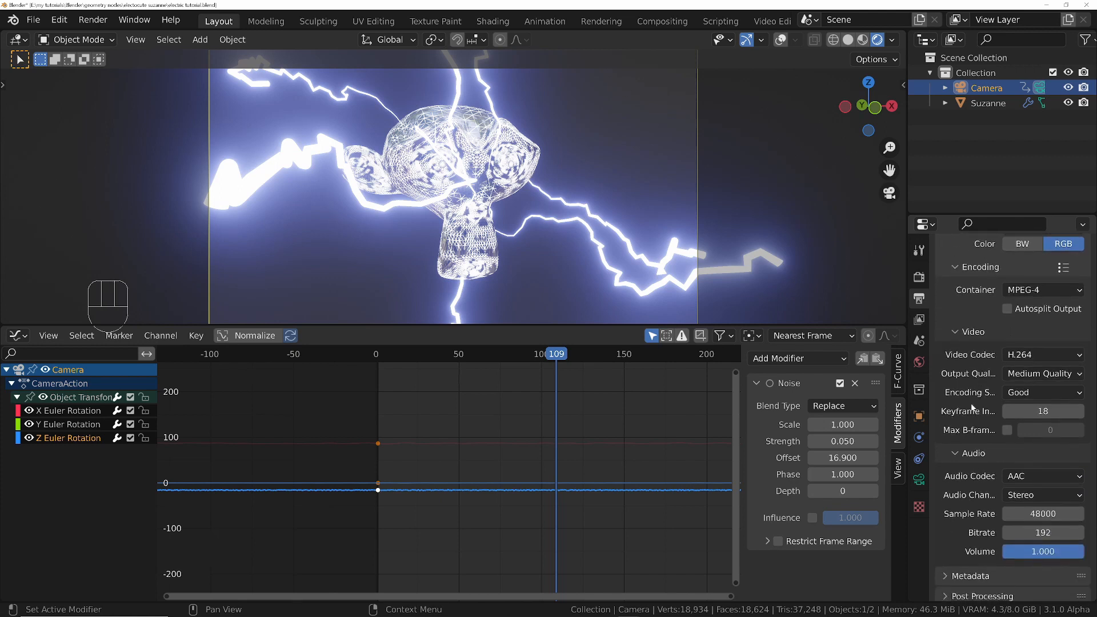
scroll(1006, 277, "up", 6)
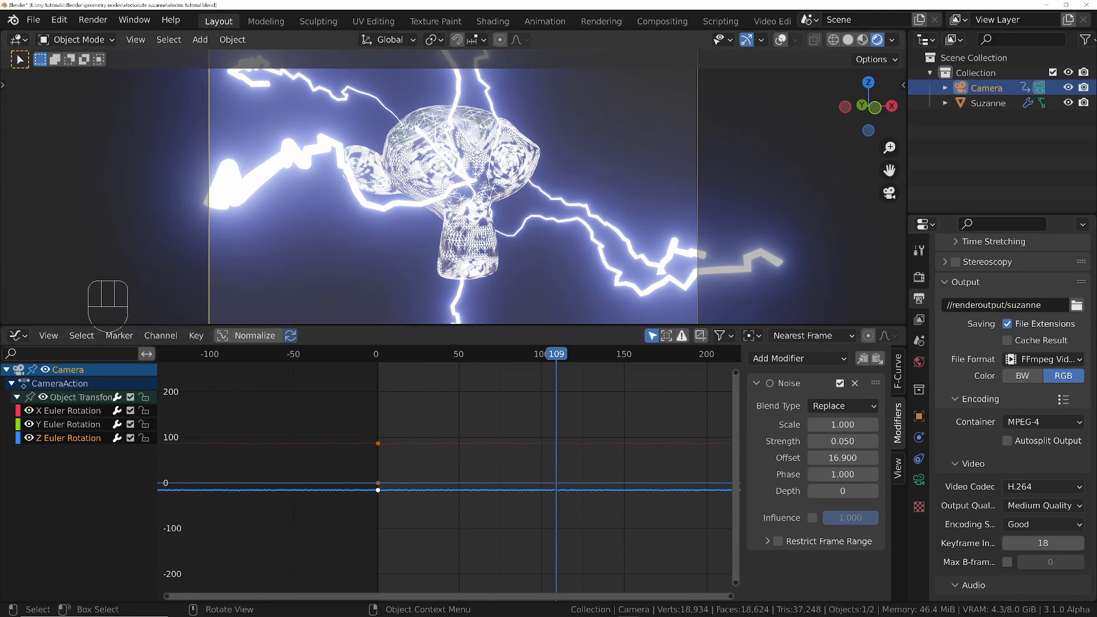
Enable nodes in the Compositing workspace, frame the node tree, and render the current frame.
left_click(644, 25)
left_click(169, 40)
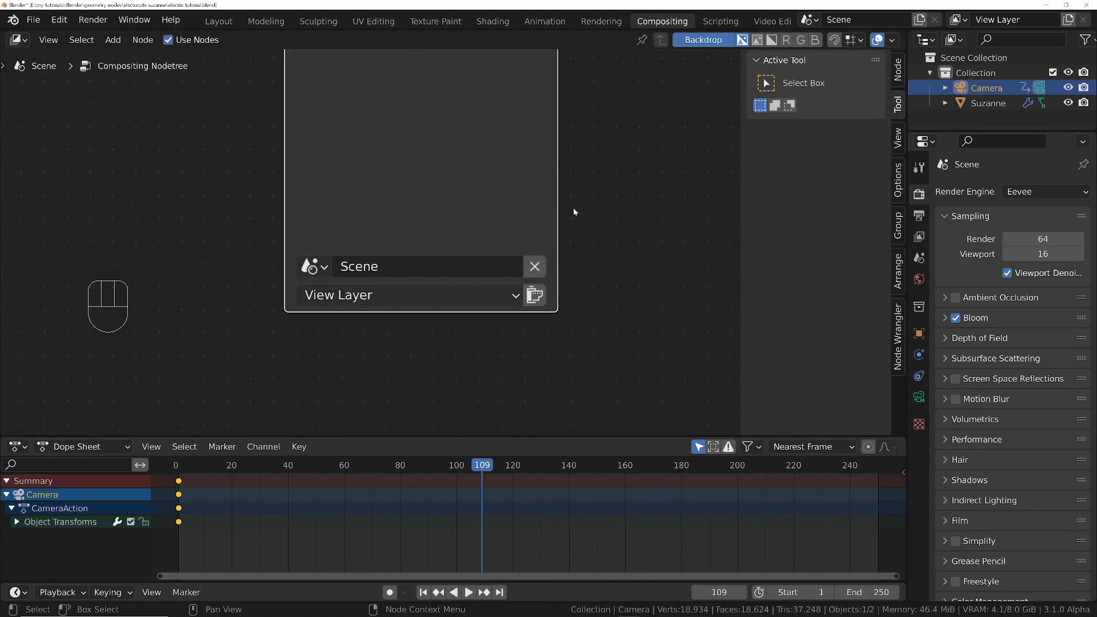
key("Home")
key("F12")
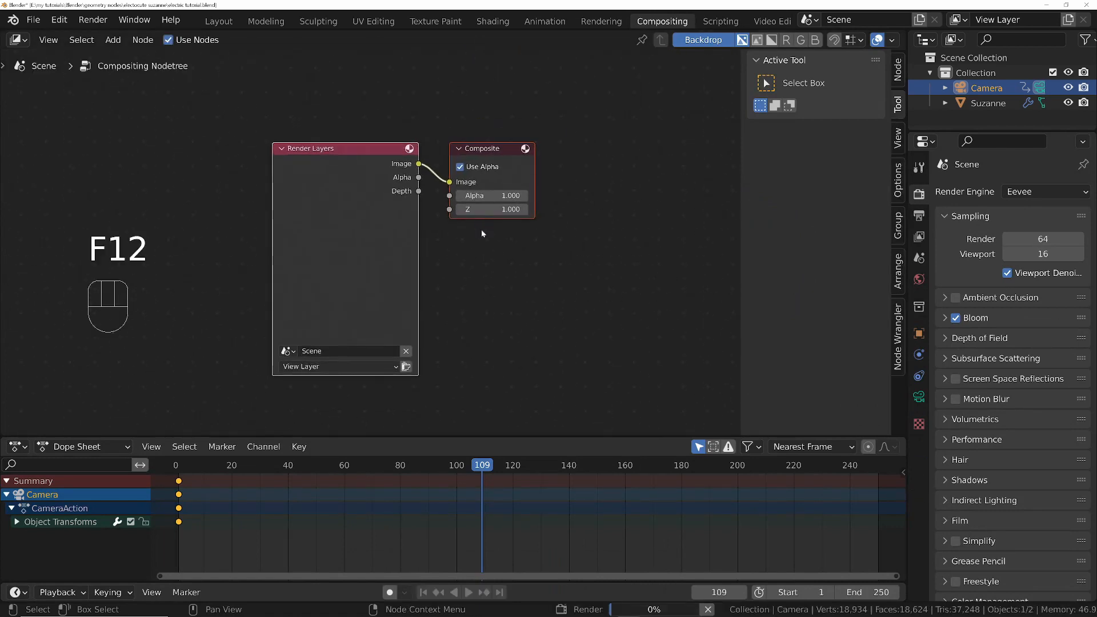
Connect the Render Layers image to a Viewer node so the render is previewed as the backdrop.
left_click(350, 155, "ctrl+shift")
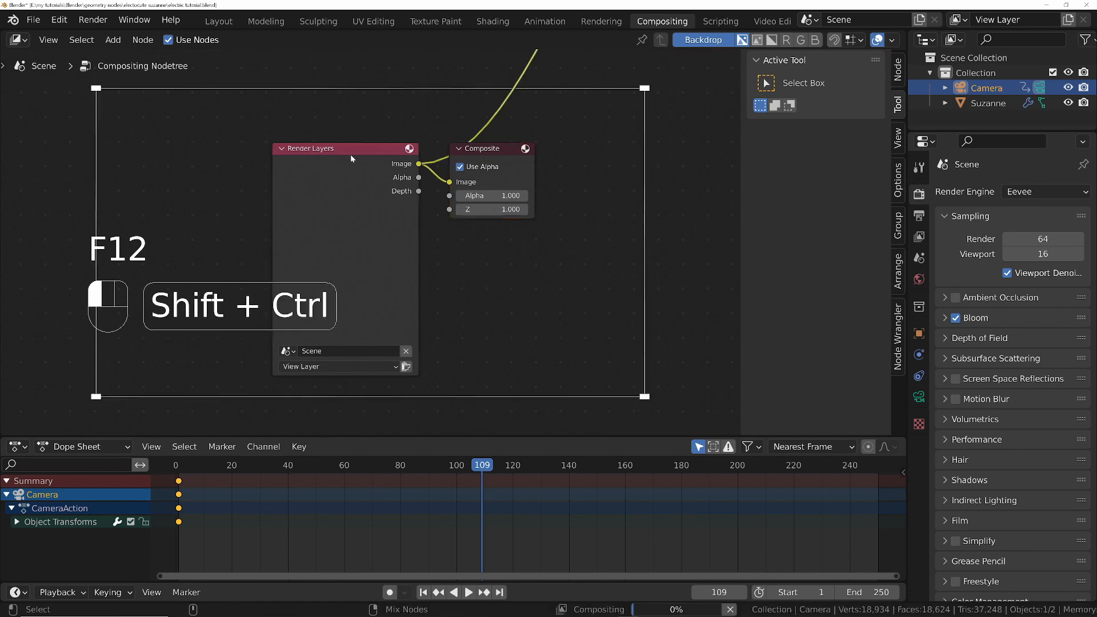
middle_click_drag(420, 156, 408, 245)
scroll(408, 245, "down", 6)
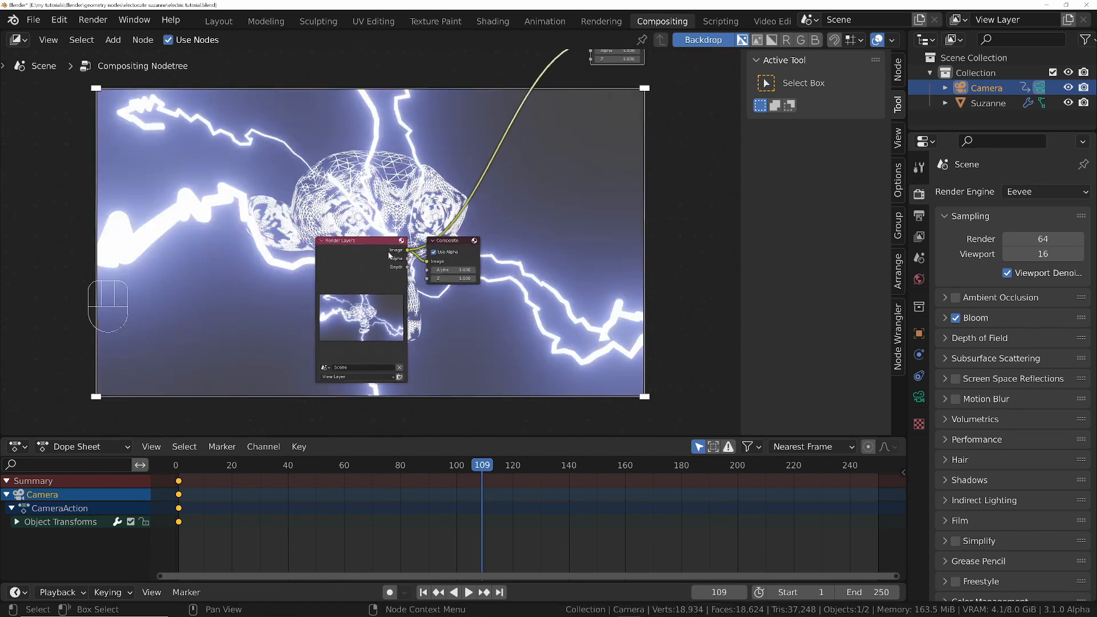
Spread out the Render Layers, Composite and Viewer nodes and route both image links through one shared reroute point.
left_click_drag(371, 247, 263, 310)
left_click_drag(476, 252, 595, 285)
middle_click_drag(592, 105, 519, 245)
left_click_drag(531, 163, 527, 341)
middle_click_drag(457, 339, 544, 221)
right_click_drag(501, 235, 525, 373, "shift")
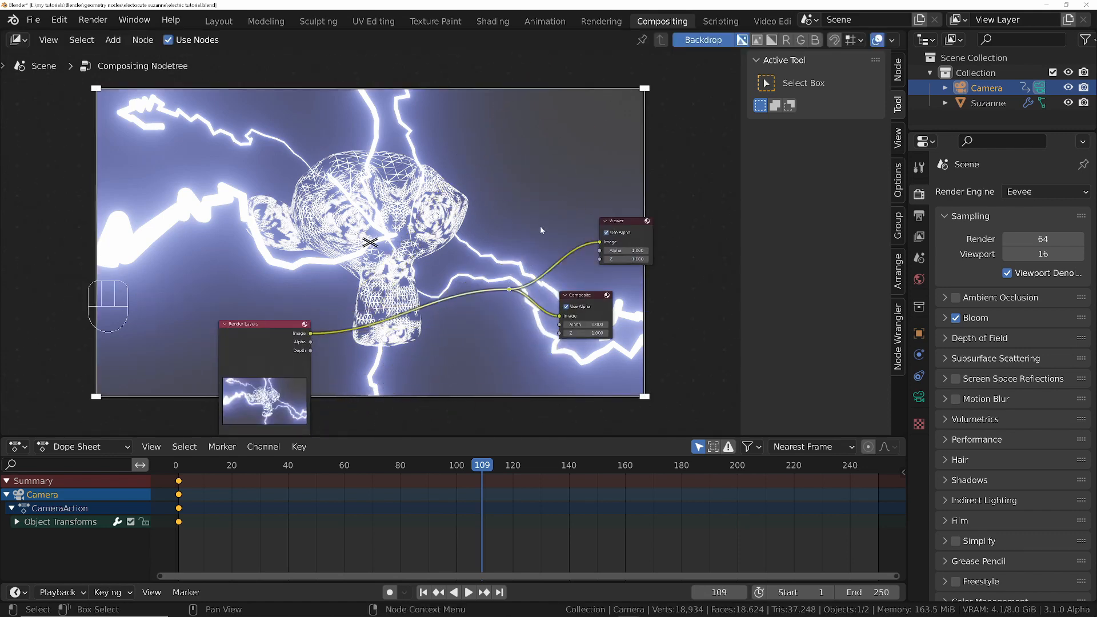
scroll(539, 232, "down", 5)
middle_click_drag(571, 176, 519, 254)
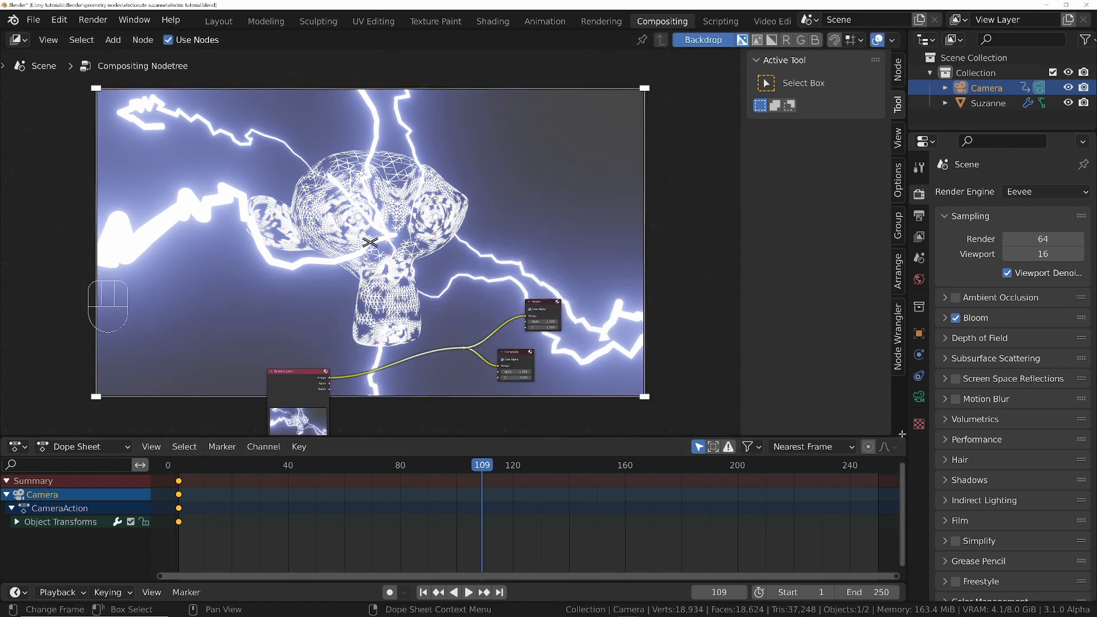
Insert a Lens Distortion node on the link between Render Layers and the shared reroute point.
left_click_drag(902, 435, 861, 476)
middle_click_drag(649, 405, 660, 228, "alt")
key("n")
scroll(456, 461, "up", 3)
middle_click_drag(502, 448, 387, 476)
key("shift+a")
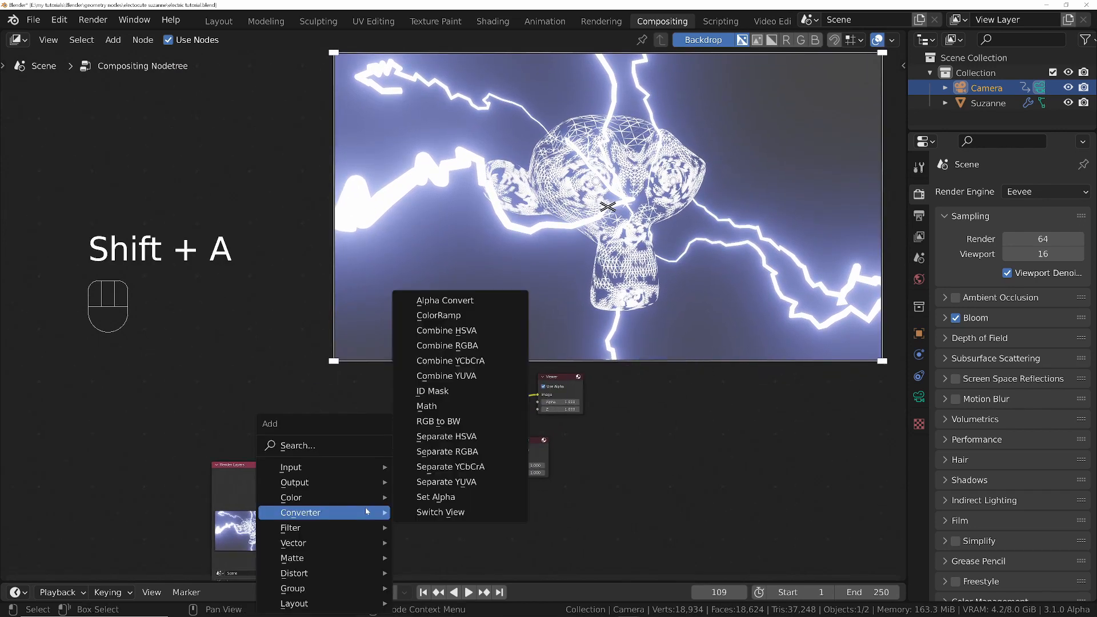
type("lens")
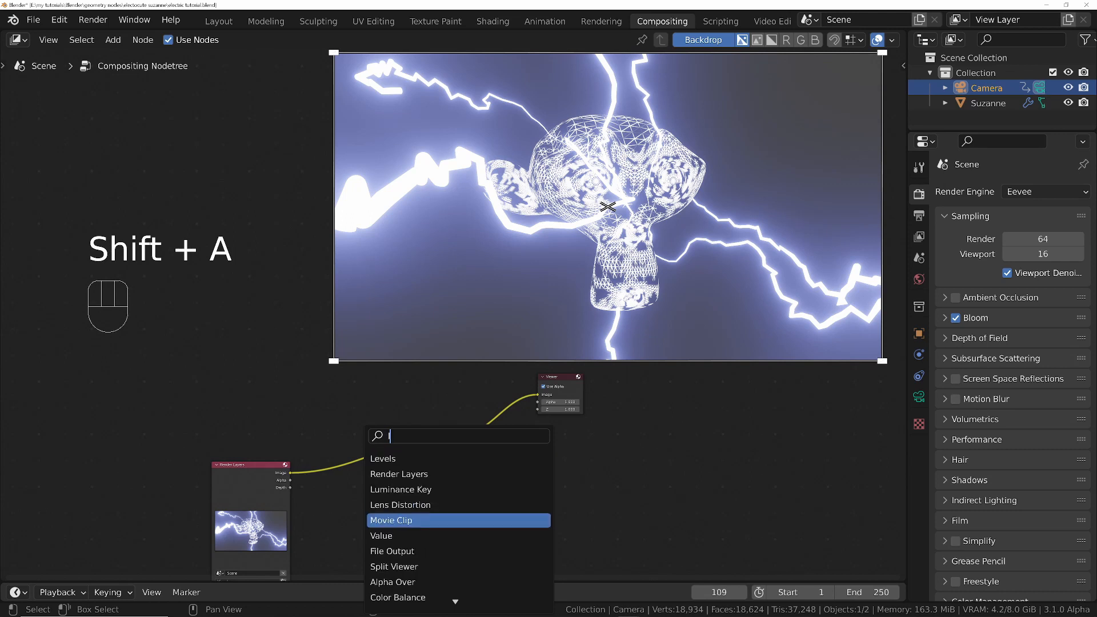
key("Return")
left_click(363, 404)
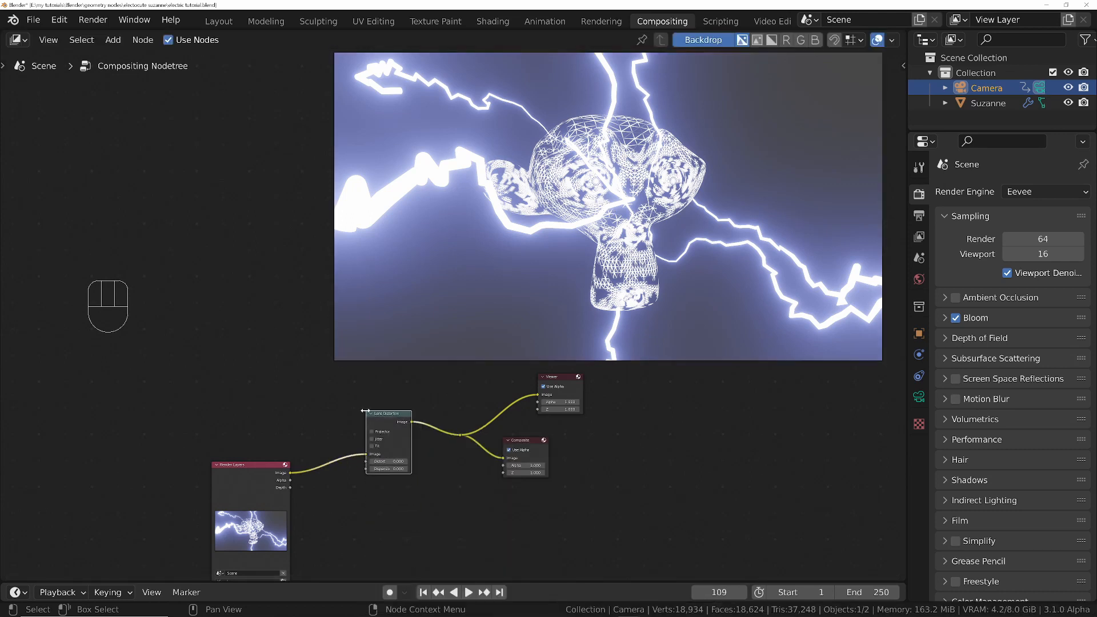
Try a dispersion of 1 on the Lens Distortion node, settle on 0.1, and enable Fit.
scroll(378, 461, "up", 2)
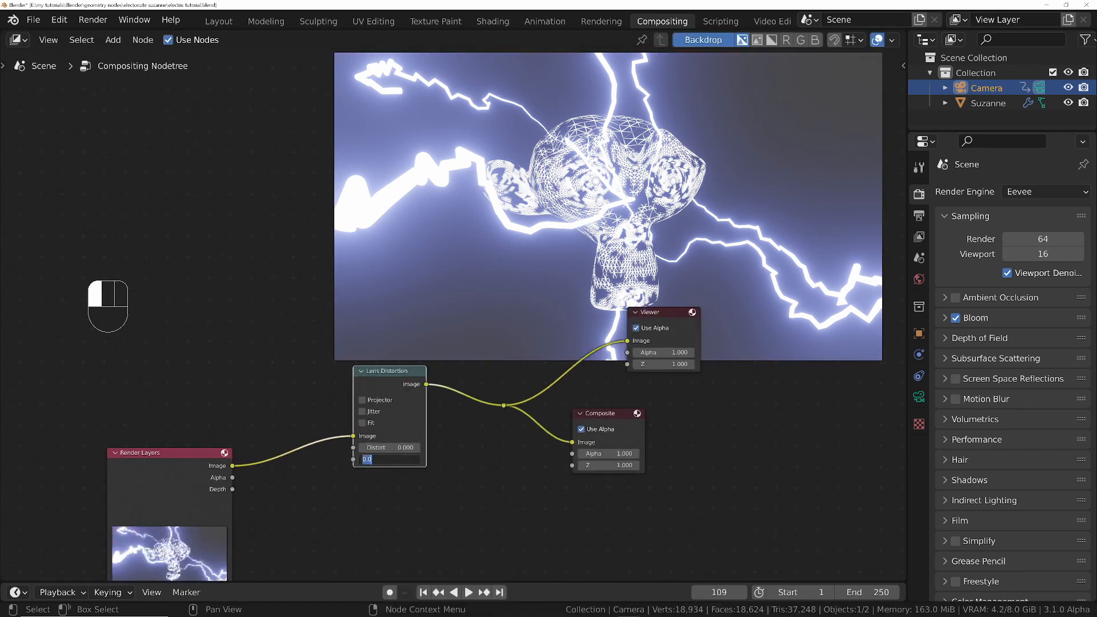
type("1")
key("Return")
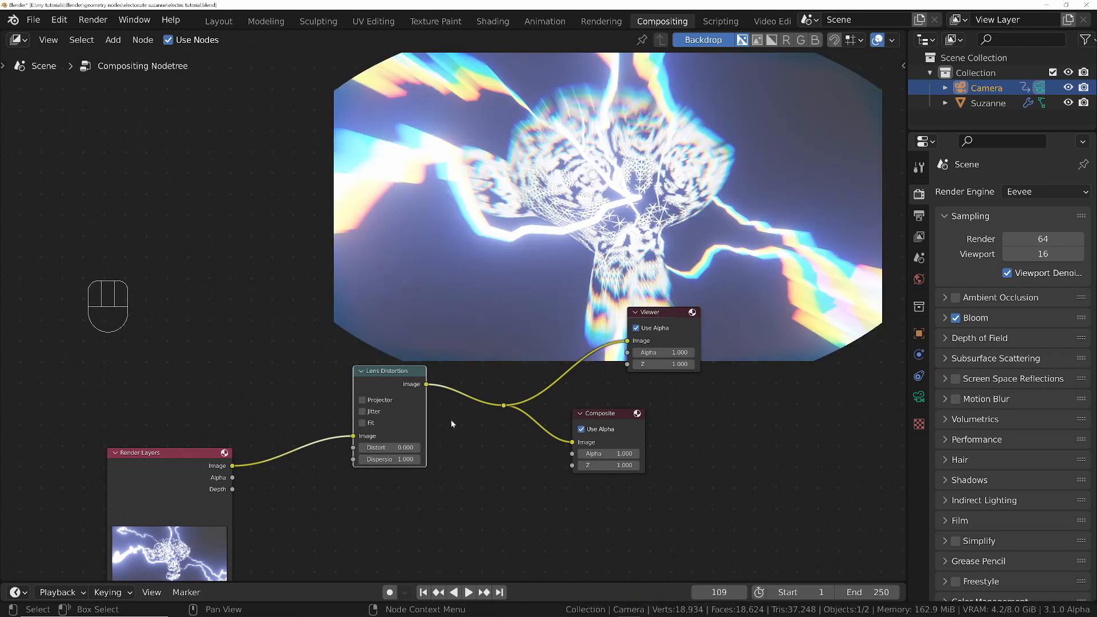
left_click(384, 460)
type("0.1")
key("Return")
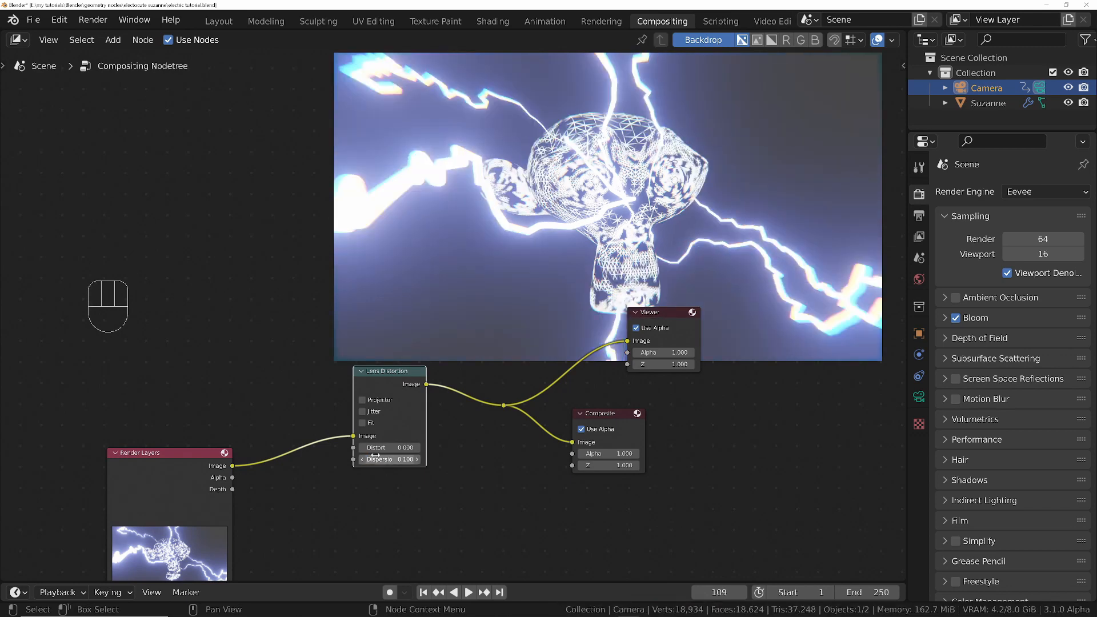
left_click(363, 422)
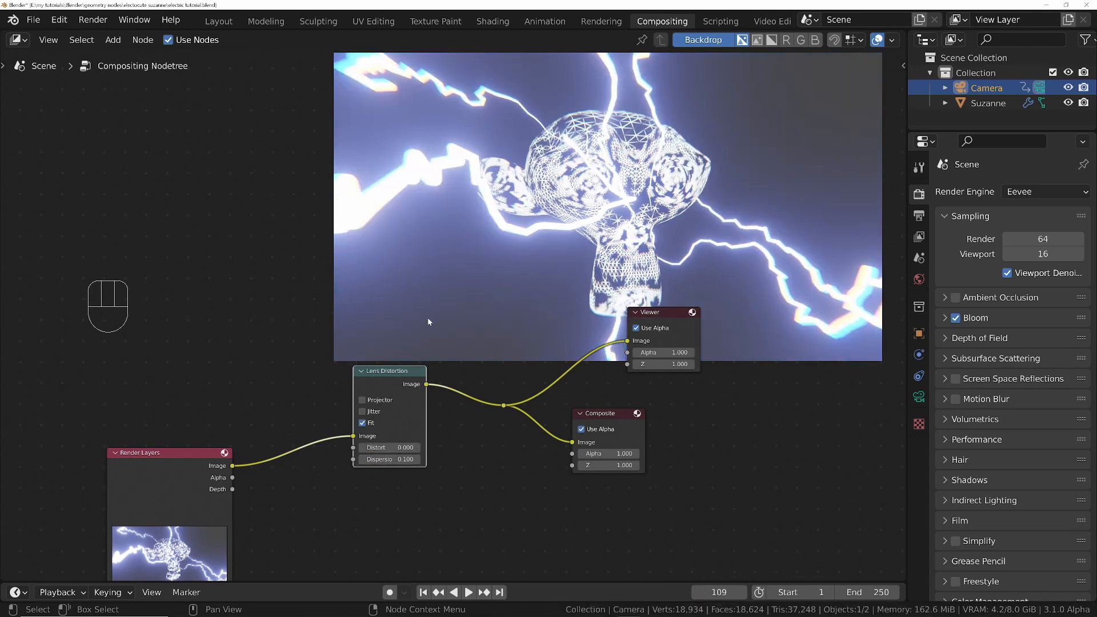
Move the Render Layers node away to make room and insert a Glare node between it and Lens Distortion.
middle_click_drag(533, 380, 489, 427)
scroll(488, 426, "down", 3)
scroll(465, 447, "up", 4)
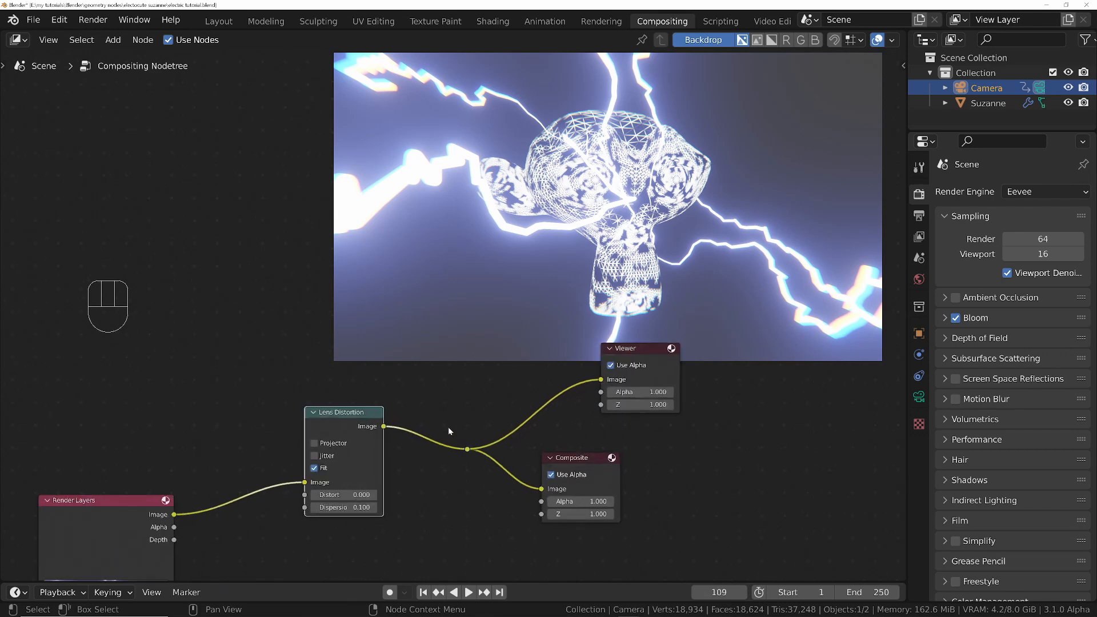
middle_click_drag(262, 488, 454, 468)
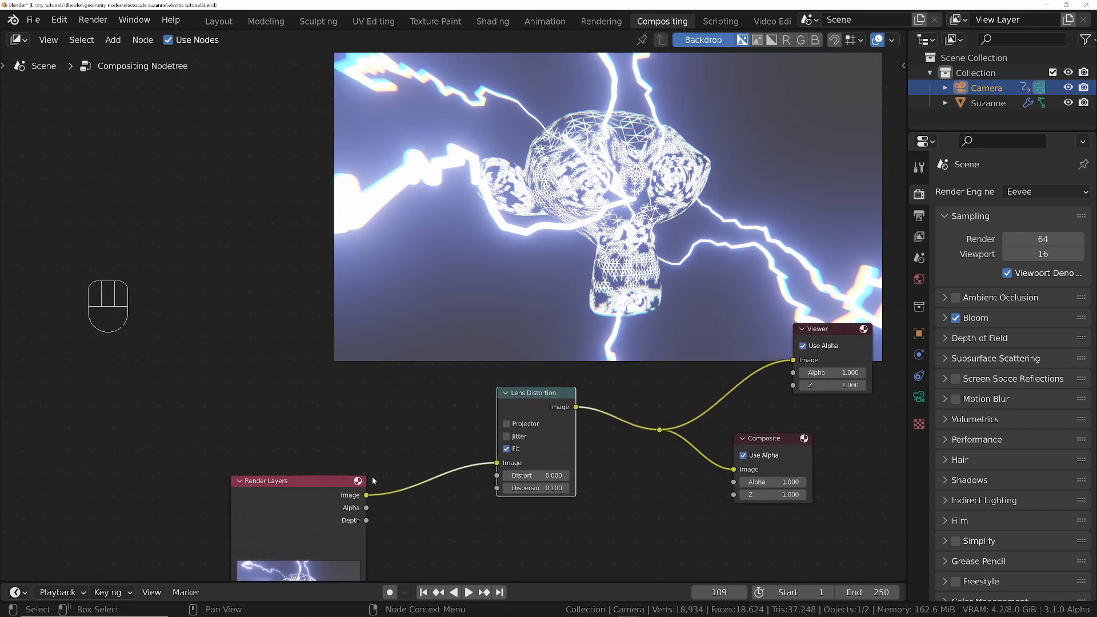
left_click_drag(314, 498, 170, 470)
left_click(345, 519)
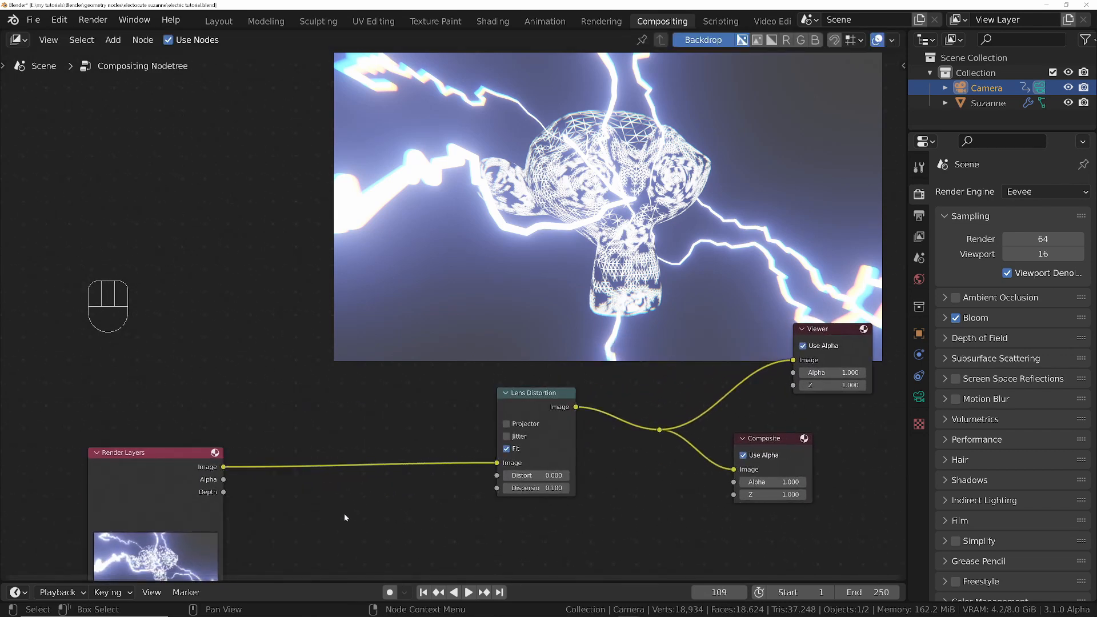
key("shift+a")
type("glare")
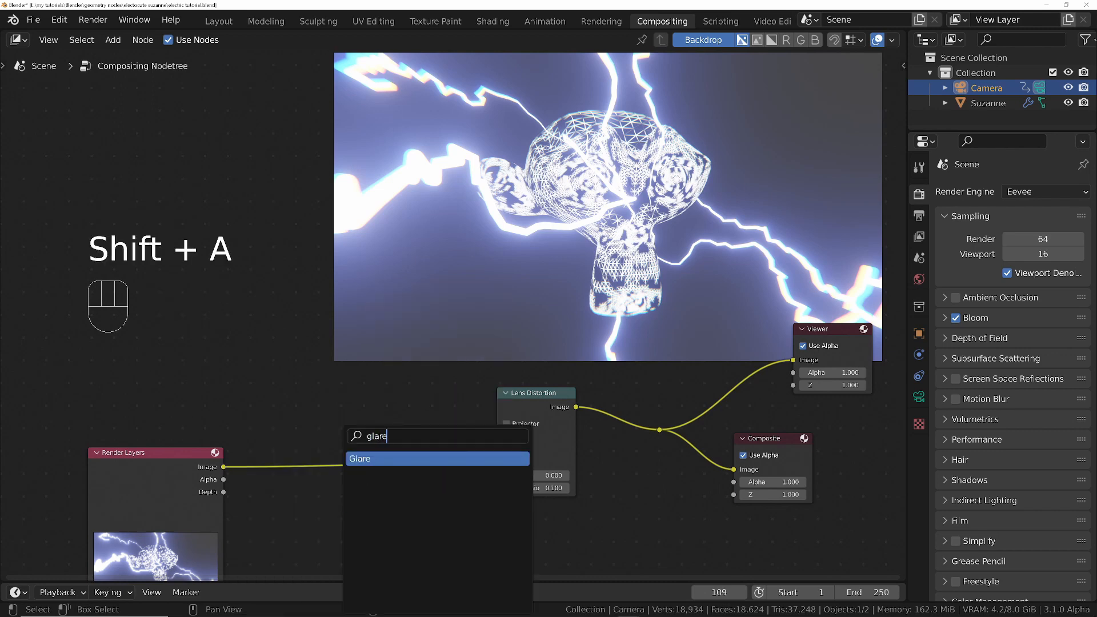
key("Return")
left_click(343, 454)
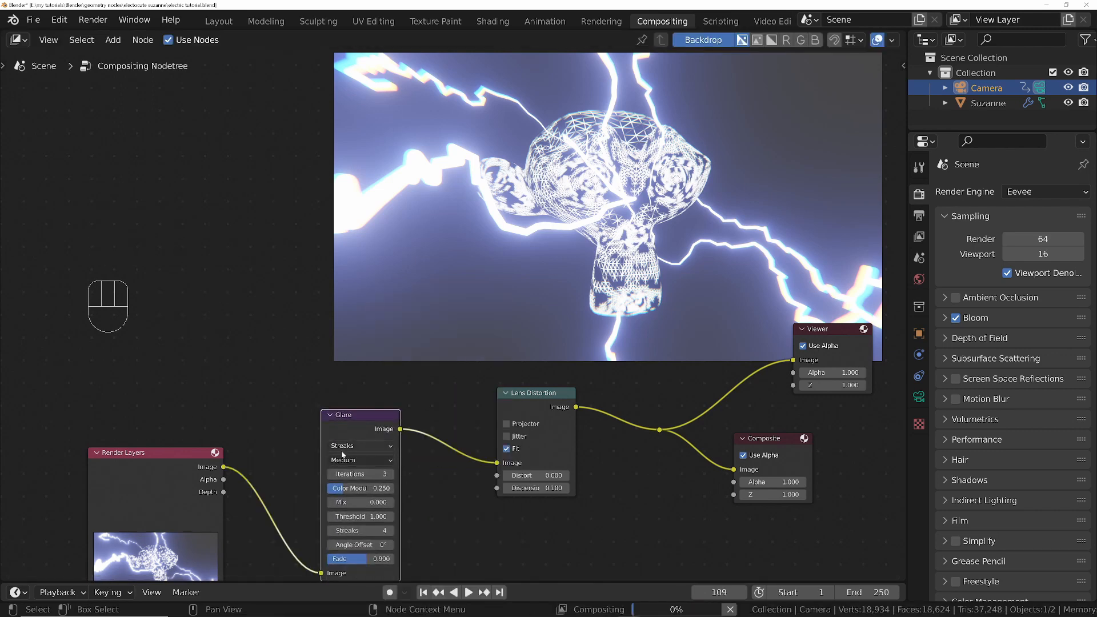
Set the Glare type to Ghosts and its color modulation to 1.000.
left_click(343, 449)
left_click(350, 455)
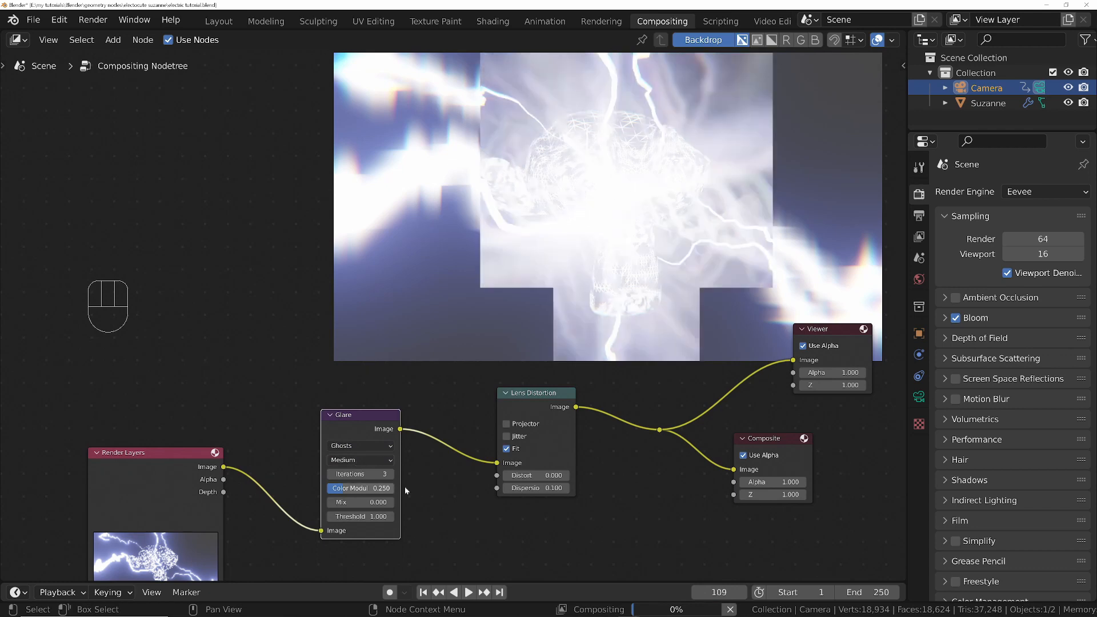
left_click_drag(349, 489, 394, 489)
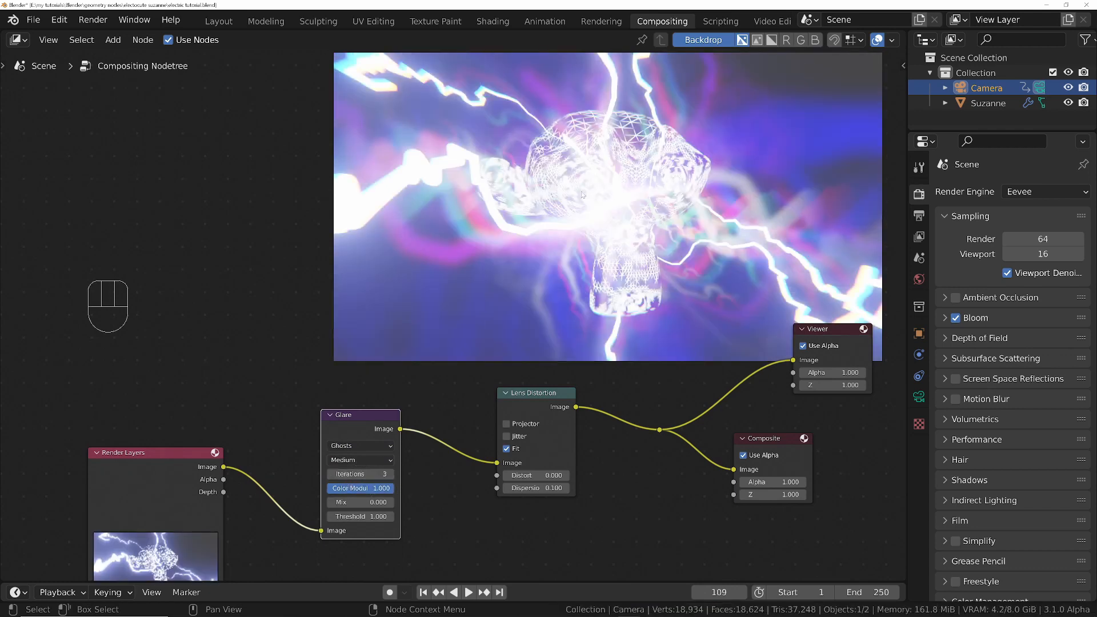
Save the project file and render the full animation after a brief playback check.
key("space")
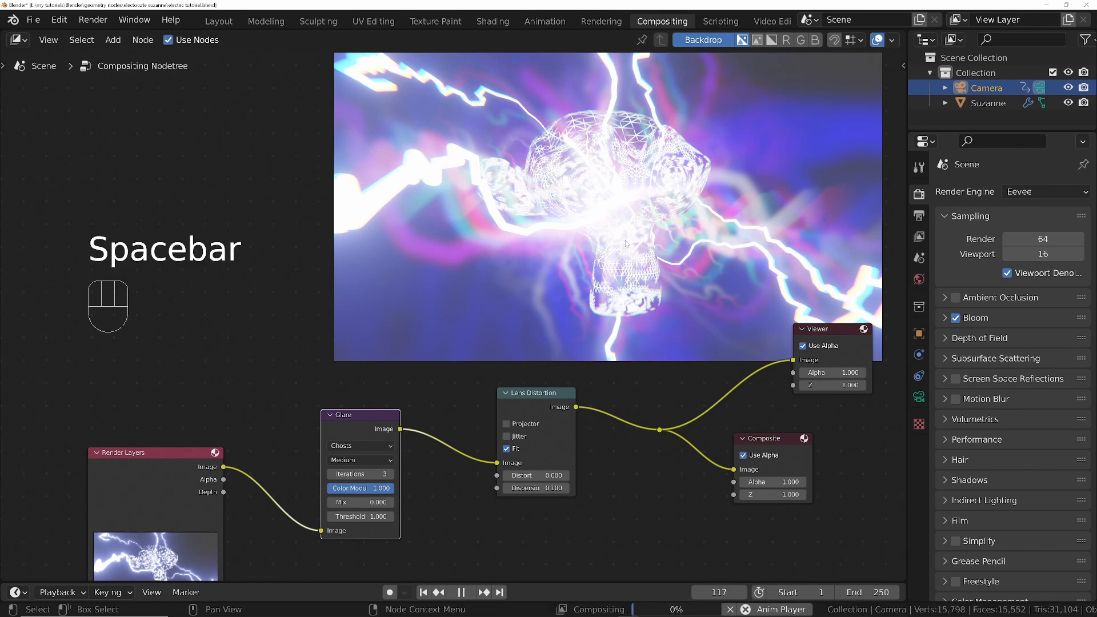
key("space")
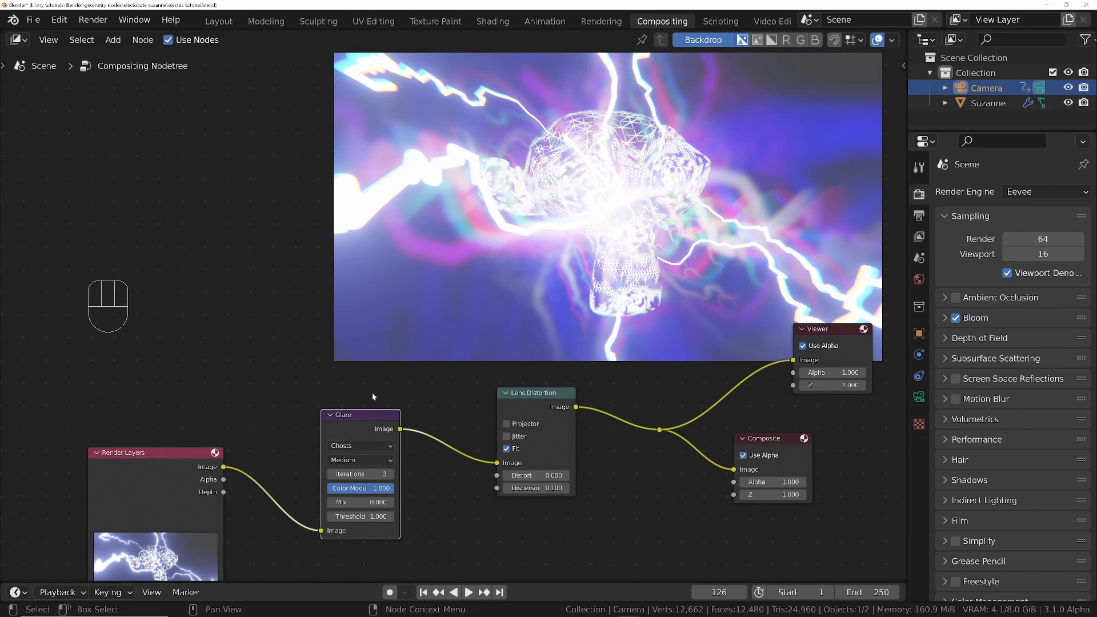
key("ctrl+s")
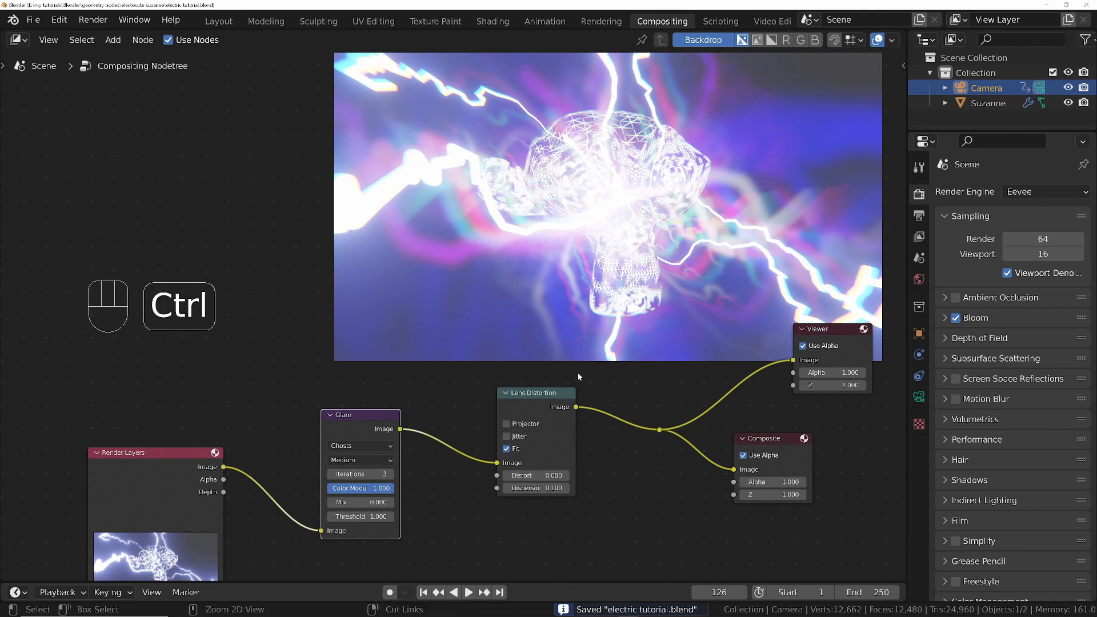
key("ctrl+F12")
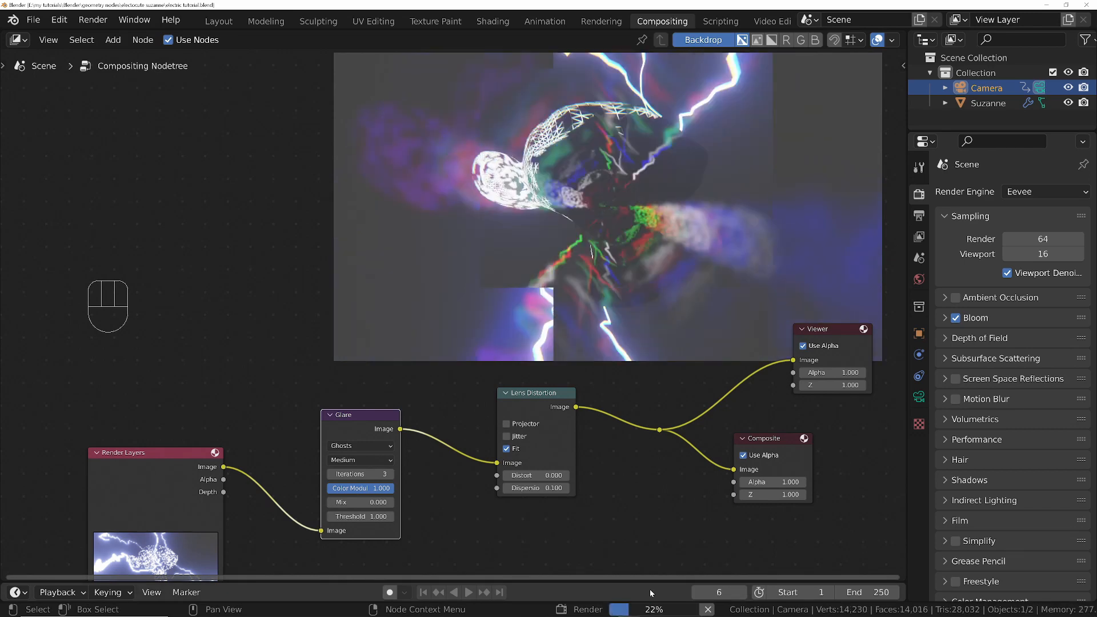
key("space")
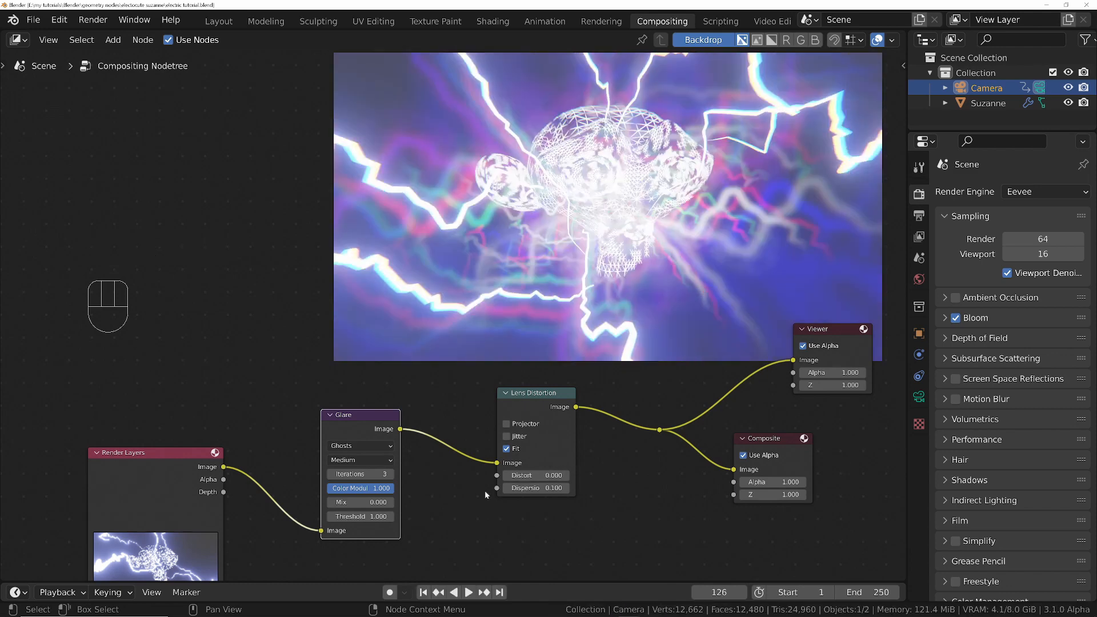
key("KP_Enter")
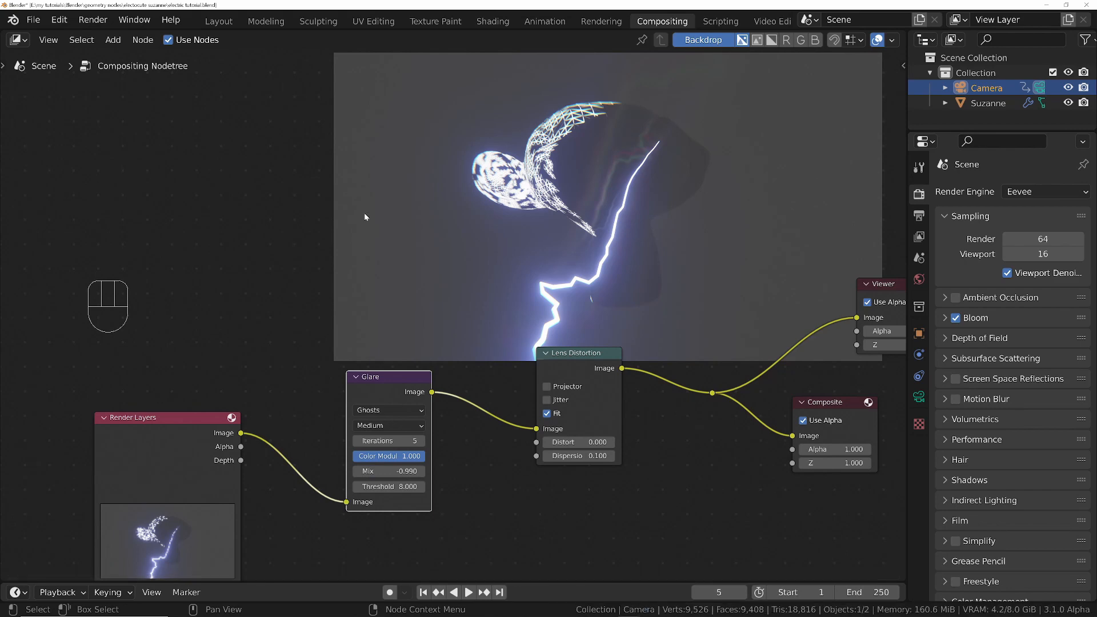
Return to the Layout workspace and enable Scene World in the rendered viewport shading.
left_click(219, 22)
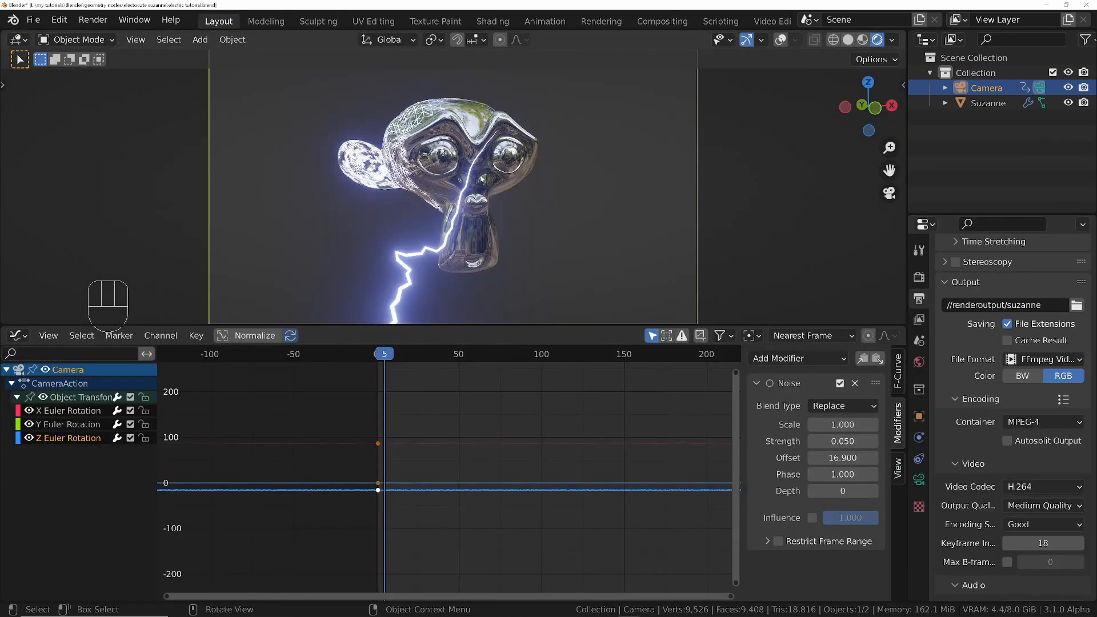
left_click(892, 39)
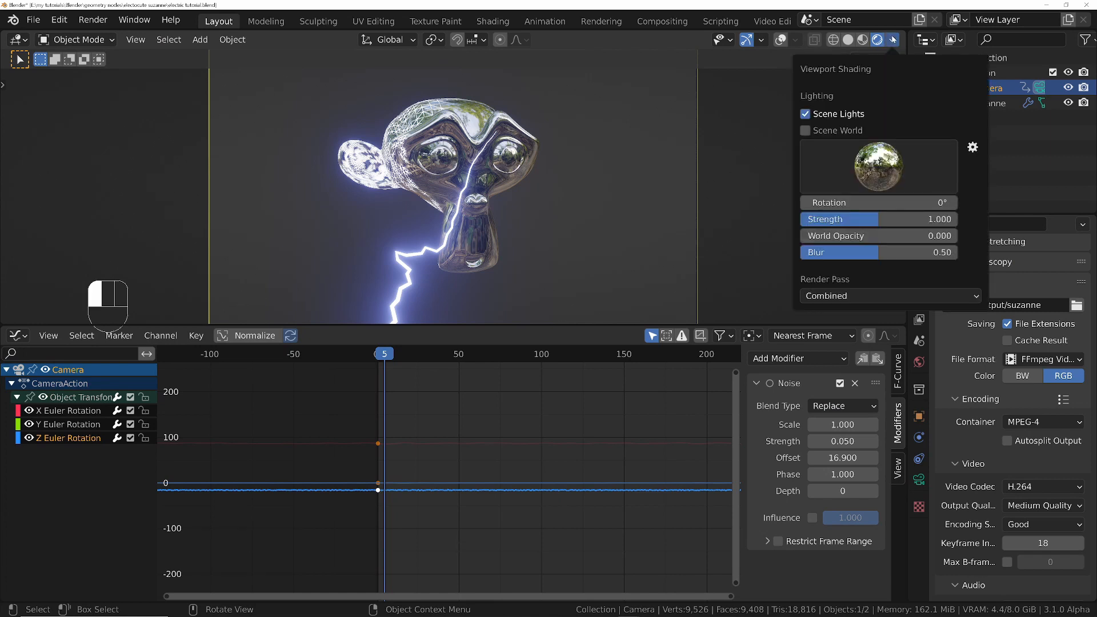
left_click(806, 131)
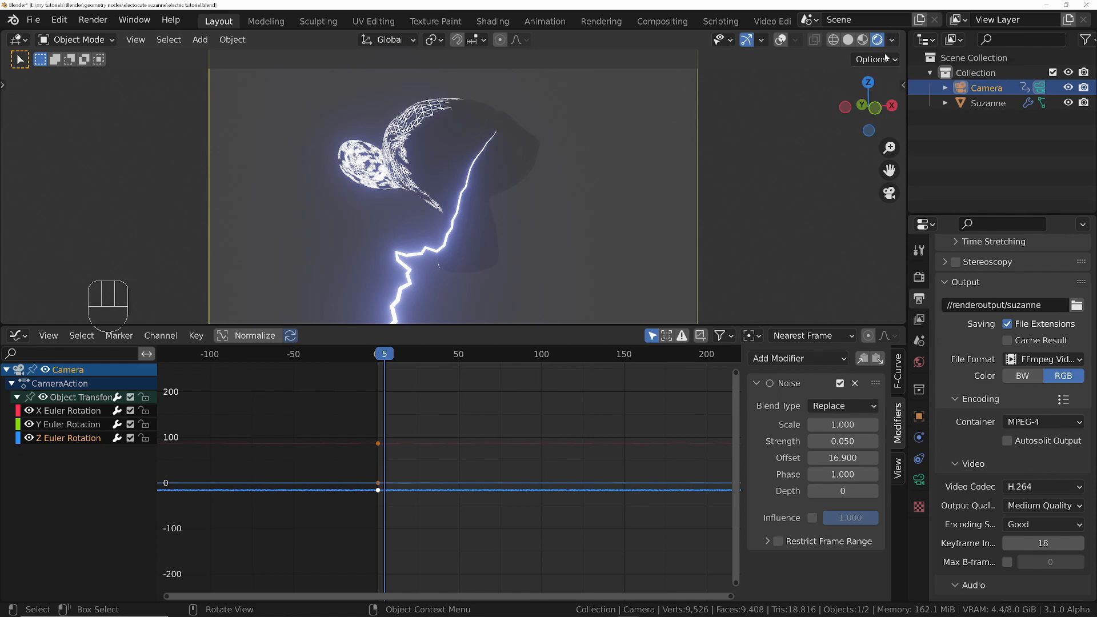
Split the 3D viewport and turn the new area into a Shader Editor showing the World nodes with its sidebar hidden.
left_click_drag(903, 36, 542, 51)
left_click(560, 39)
left_click(571, 181)
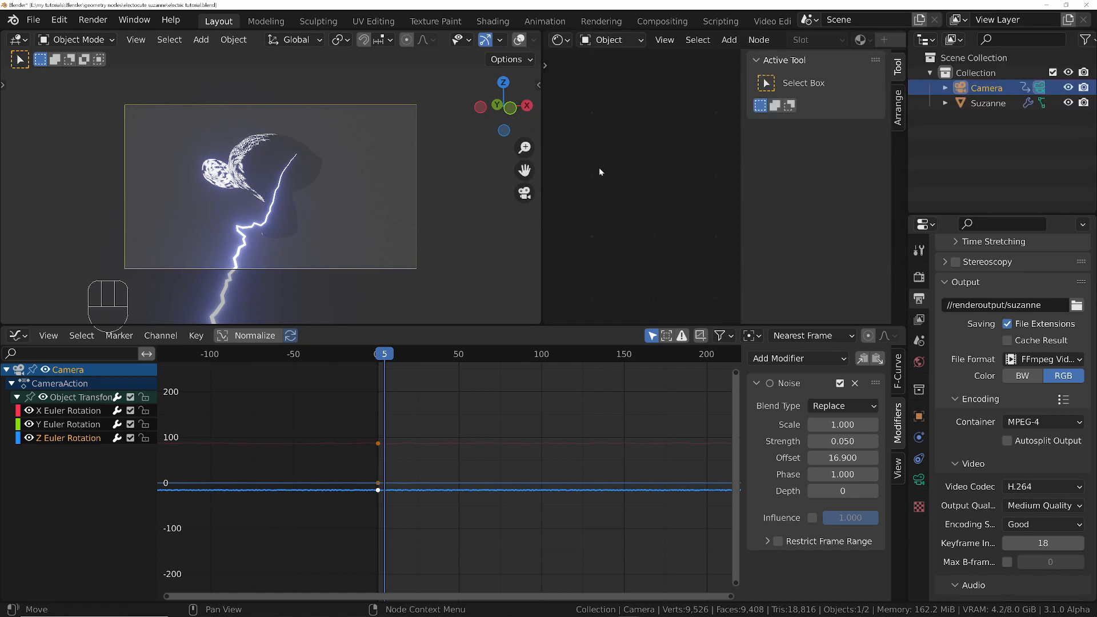
left_click(595, 40)
left_click(604, 74)
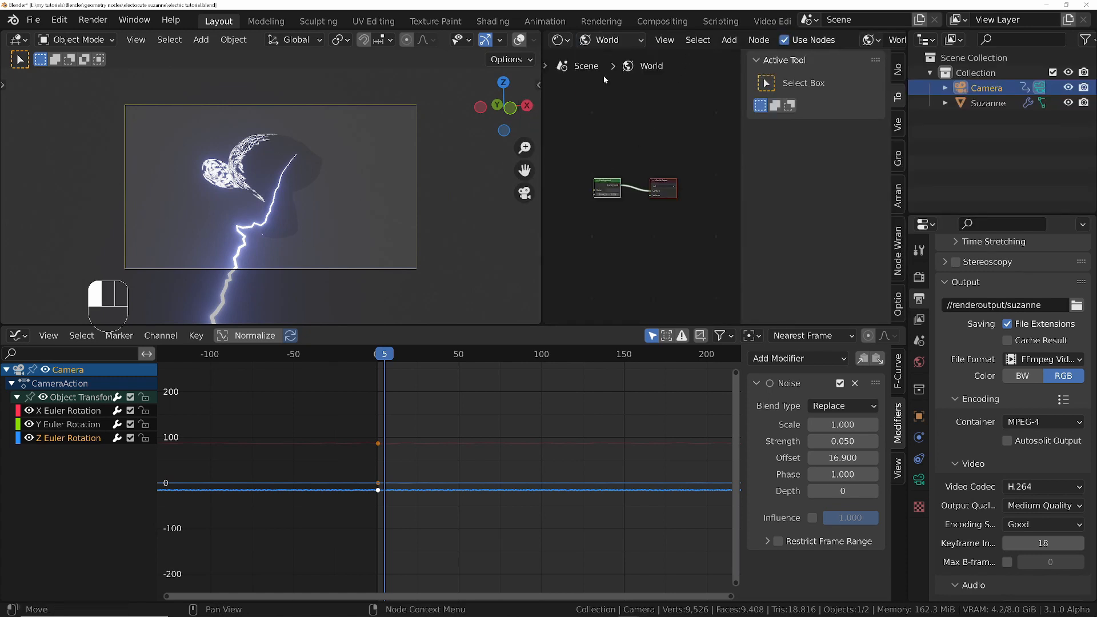
key("n")
Add an Environment Texture node to the world nodes so that it feeds the Background color.
key("shift+a")
type("d")
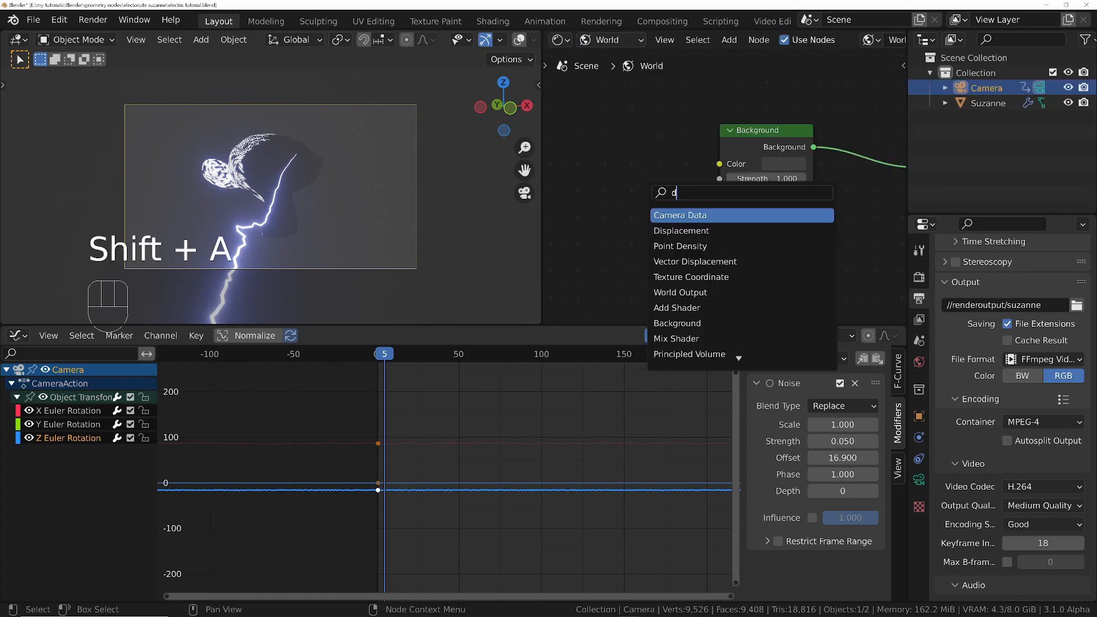
key("BackSpace")
type("en")
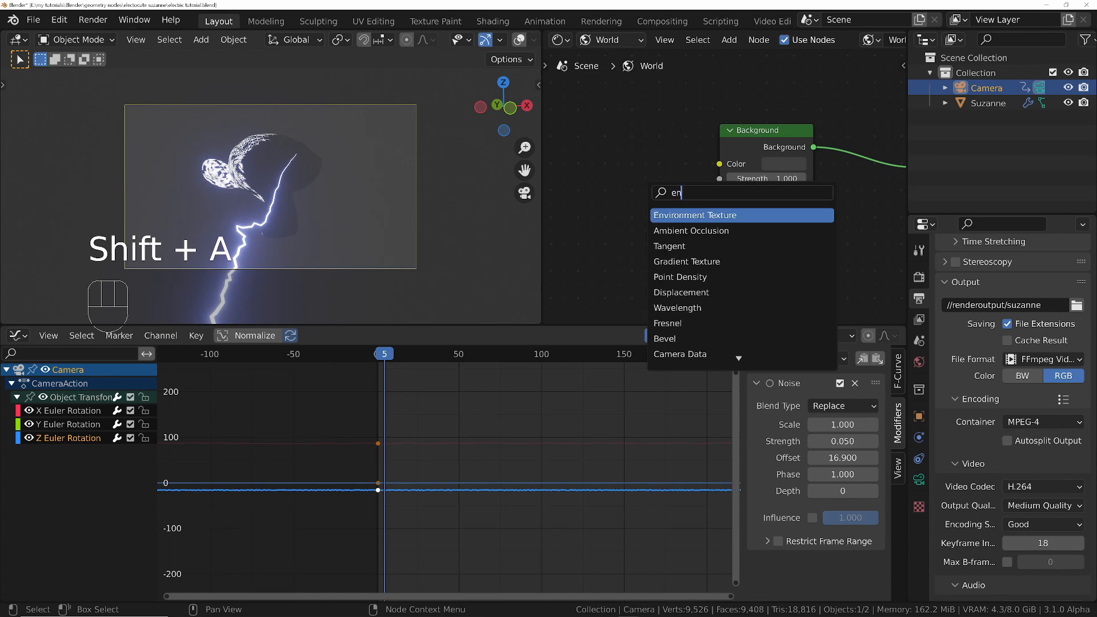
key("Return")
left_click(693, 183)
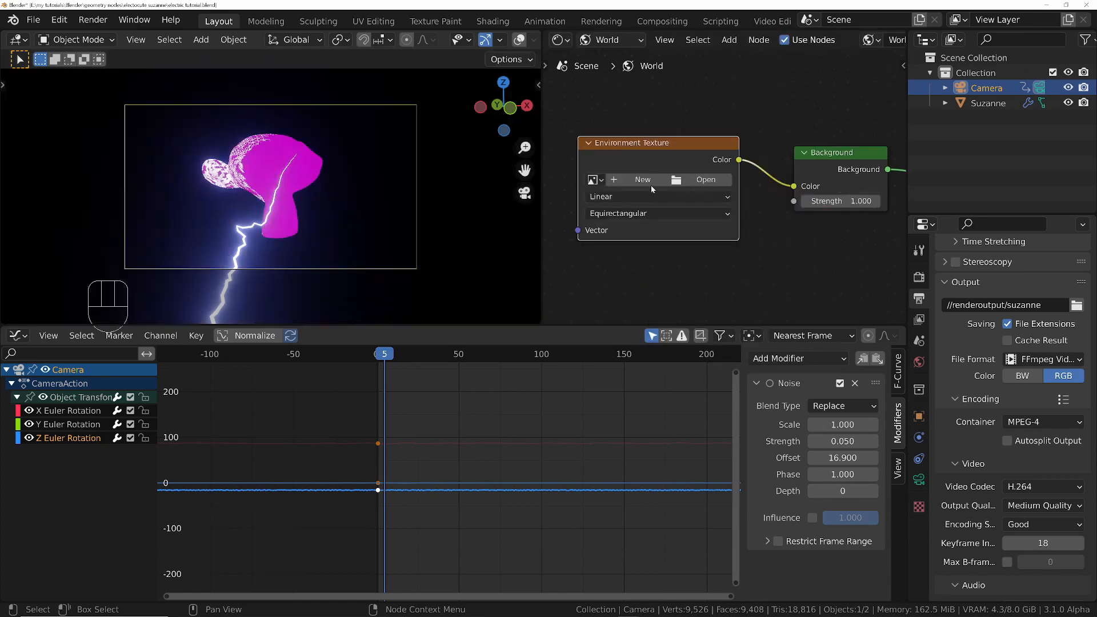
Load glass_passage_4k.hdr from the E:\3d assets\hdri folder into the Environment Texture, reversing the size sorting to locate it.
left_click(693, 182)
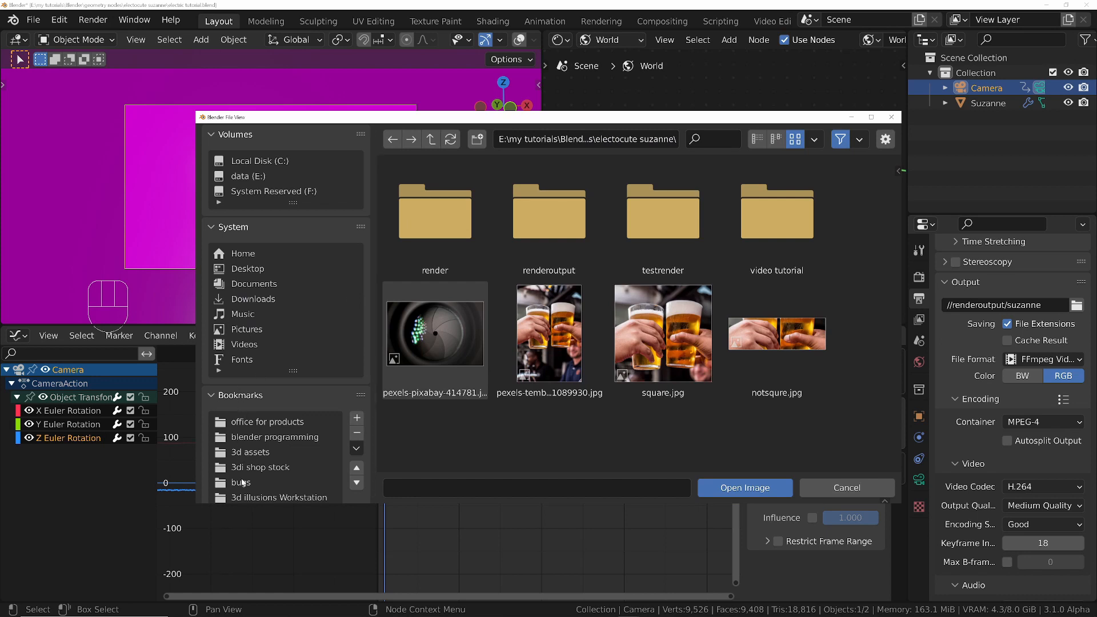
left_click(248, 453)
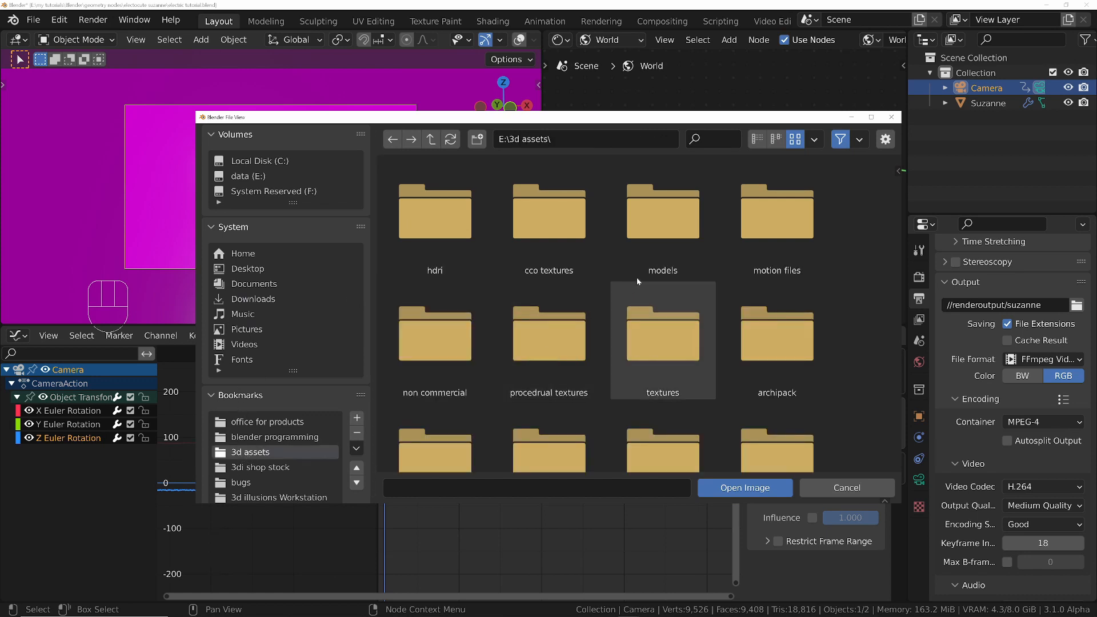
double_click(460, 244)
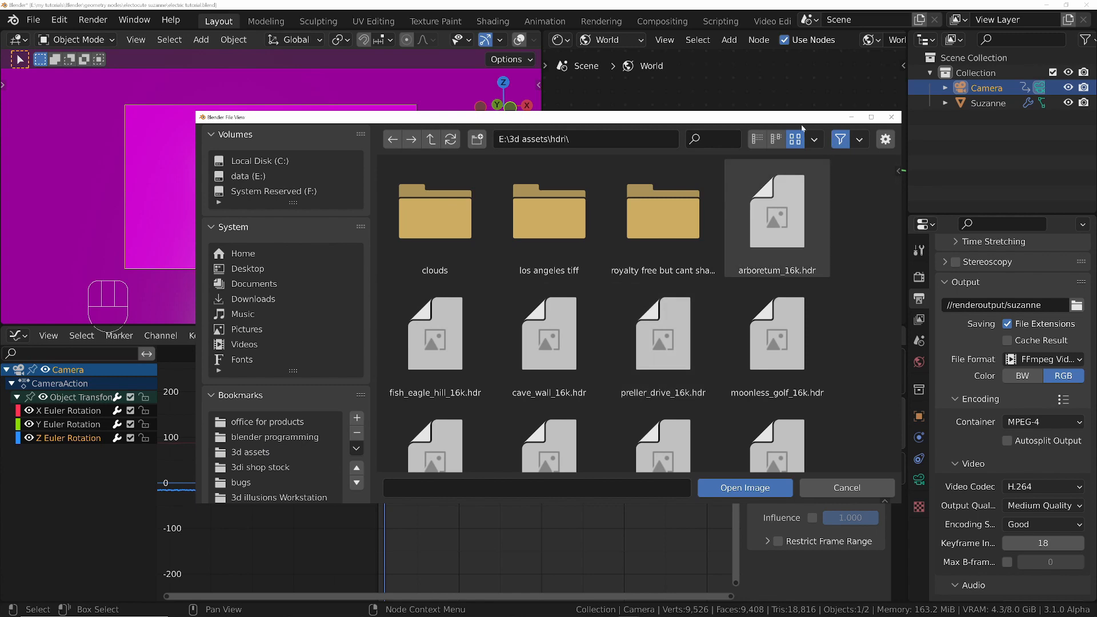
scroll(665, 246, "down", 6)
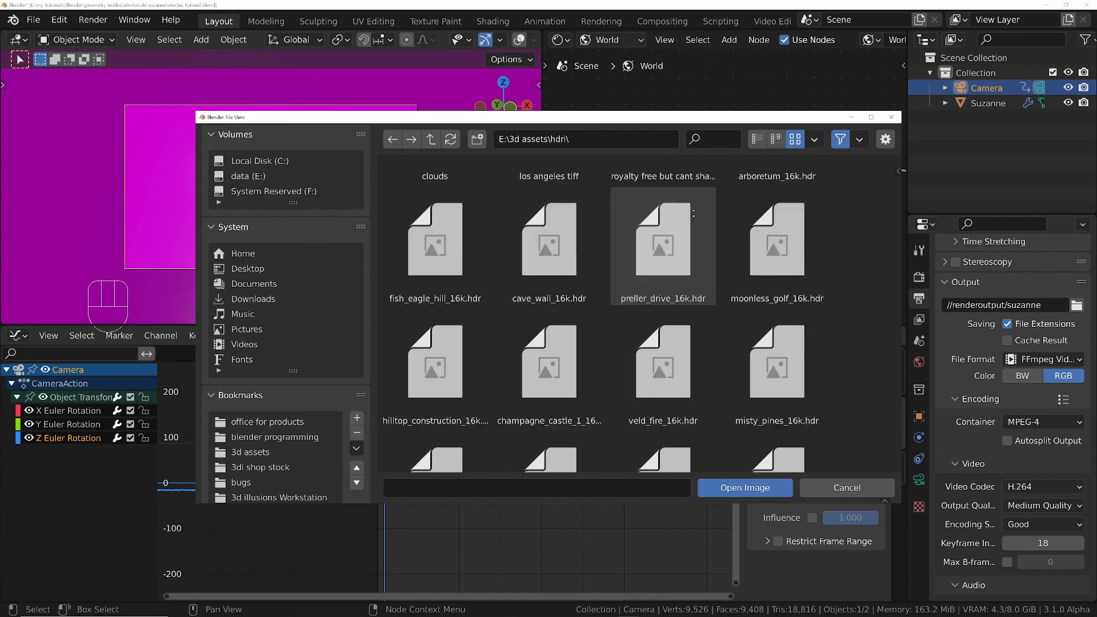
left_click(814, 140)
mouse_move(860, 142)
mouse_move(815, 139)
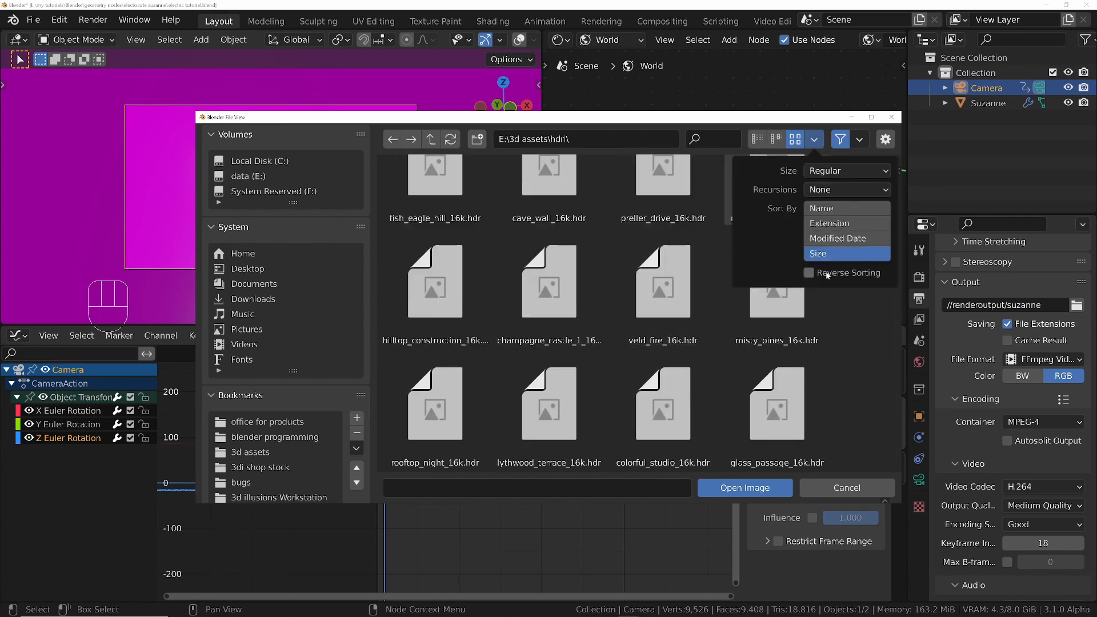
left_click(823, 274)
scroll(550, 306, "down", 5)
double_click(434, 320)
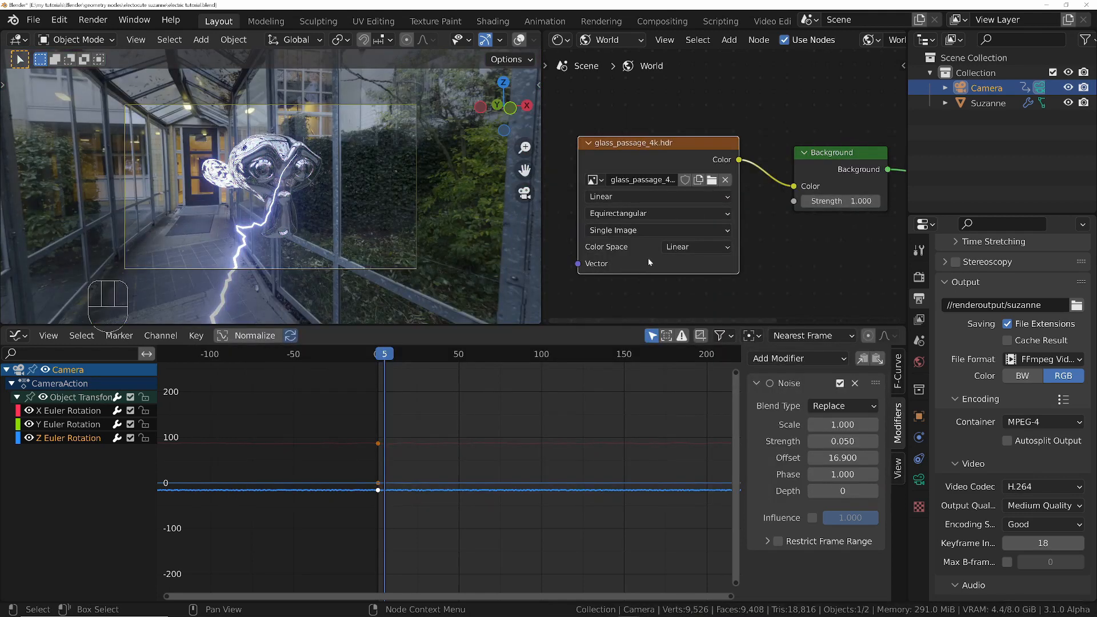
middle_click_drag(798, 213, 772, 237)
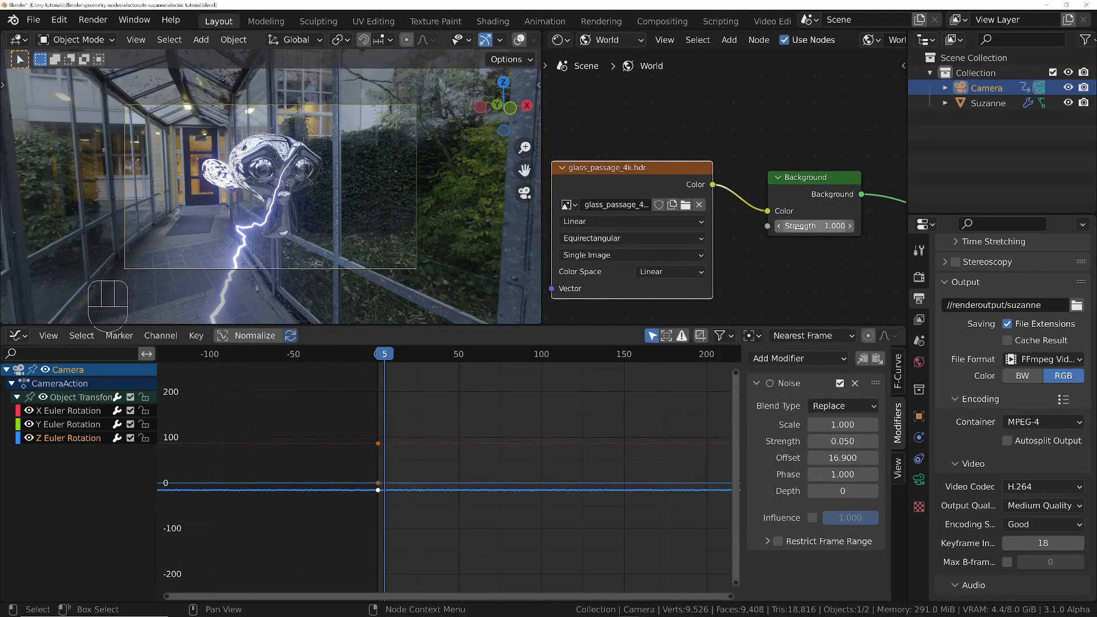
Set the strength of the world's Background node to 0.1.
left_click(800, 226)
type("0.1")
key("Return")
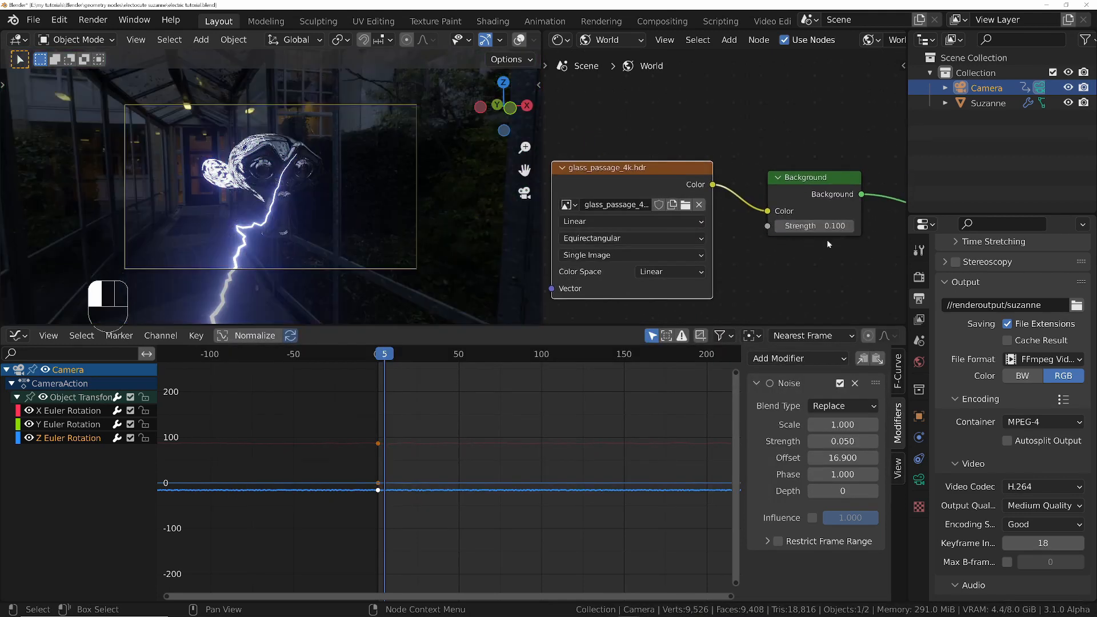
Add Texture Coordinate and Mapping nodes to the environment texture and set the mapping's Z rotation to about 222°.
middle_click_drag(625, 175, 730, 146)
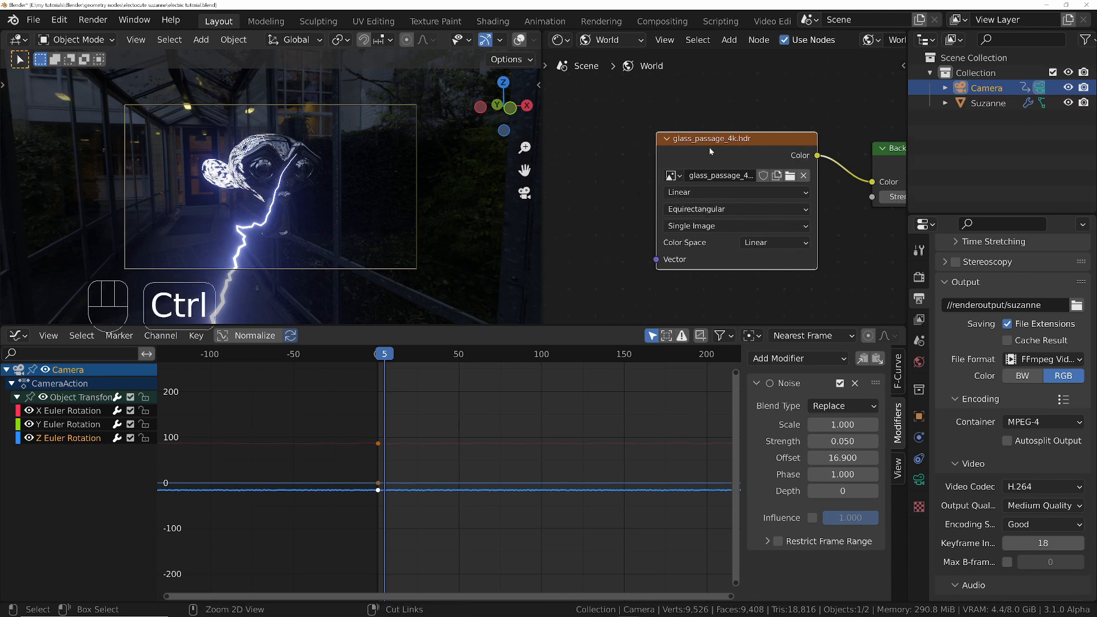
key("ctrl+t")
scroll(642, 196, "down", 7)
middle_click_drag(668, 255, 804, 158)
scroll(804, 157, "up", 4)
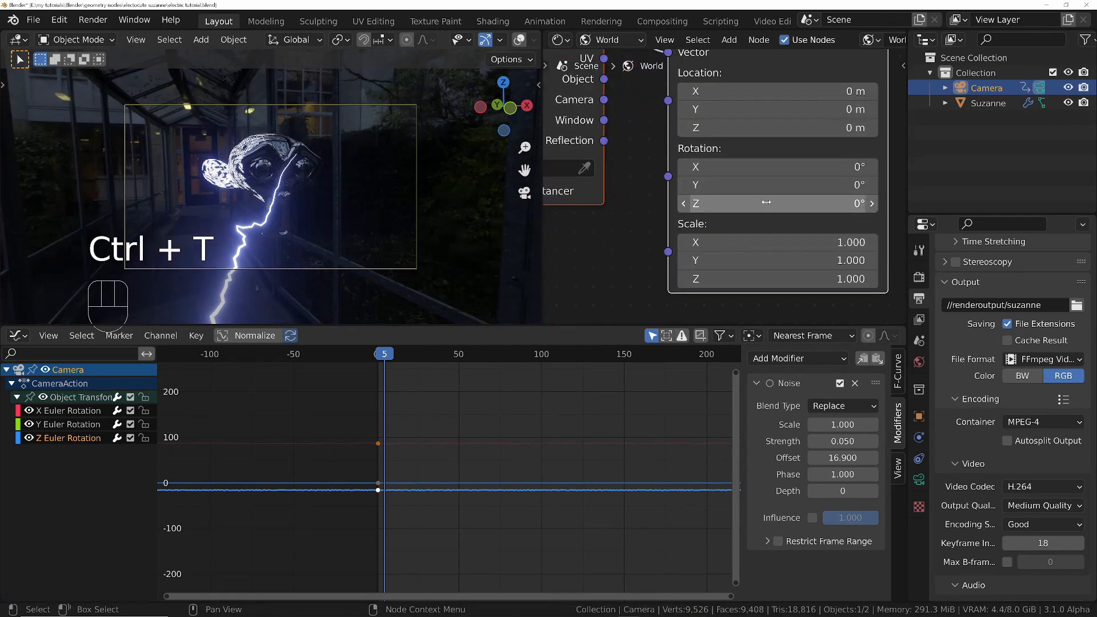
left_click_drag(753, 201, 846, 201)
Replace the environment texture's image with rathaus_8k.hdr from the E:\3d assets\hdri folder.
scroll(755, 199, "down", 5)
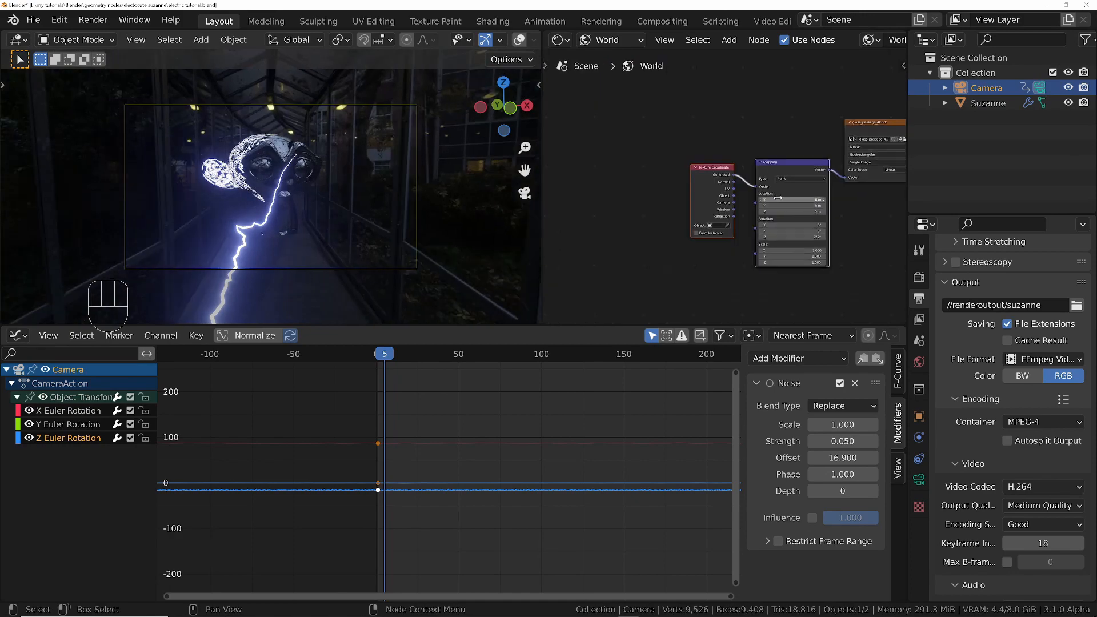
left_click(748, 176)
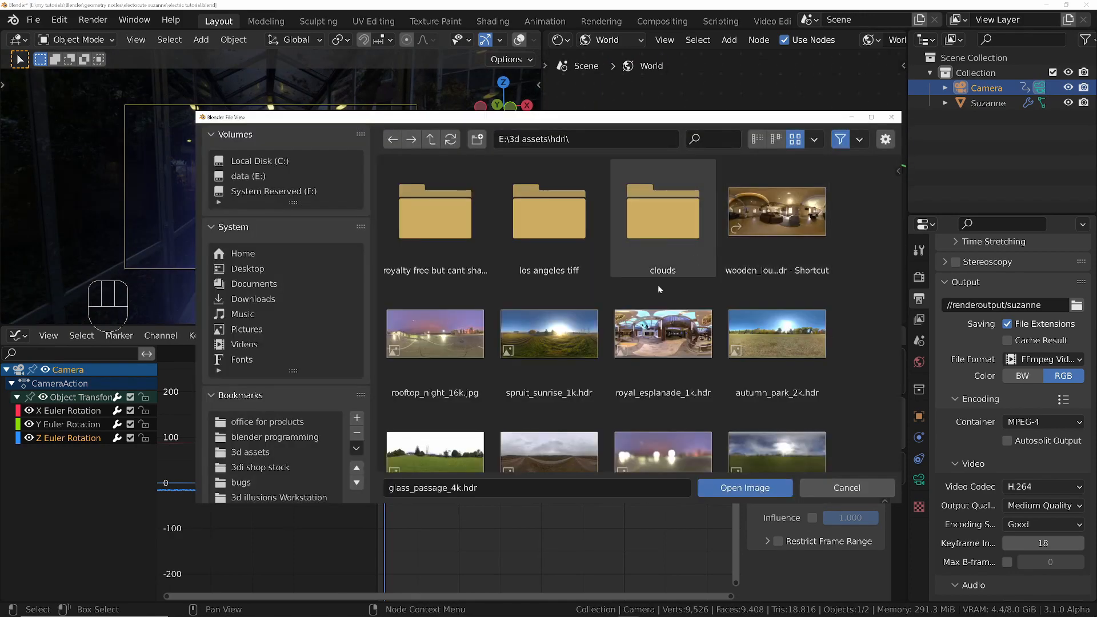
scroll(577, 294, "down", 15)
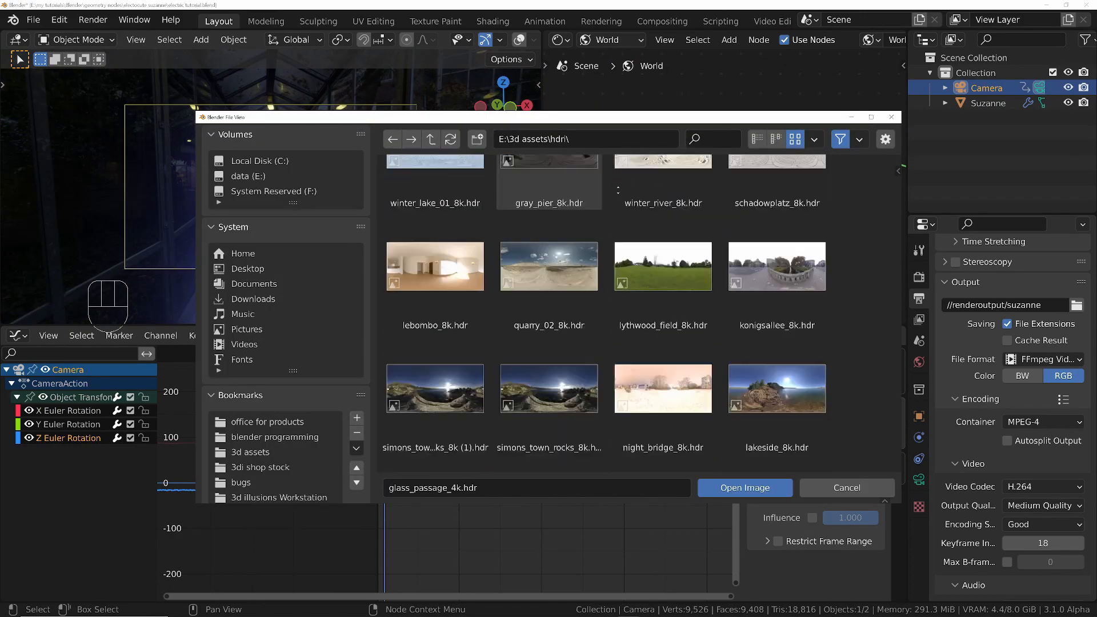
middle_click_drag(609, 214, 627, 482)
double_click(543, 347)
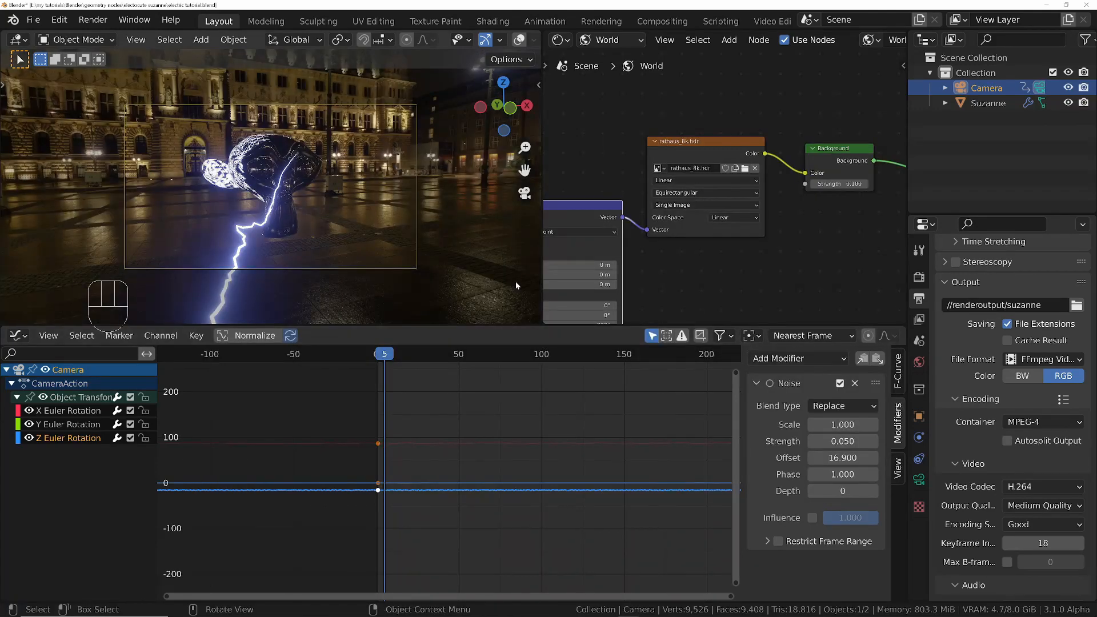
Fit the camera frame to the 3D viewport and raise the camera's passepartout opacity to 1.000.
key("Home")
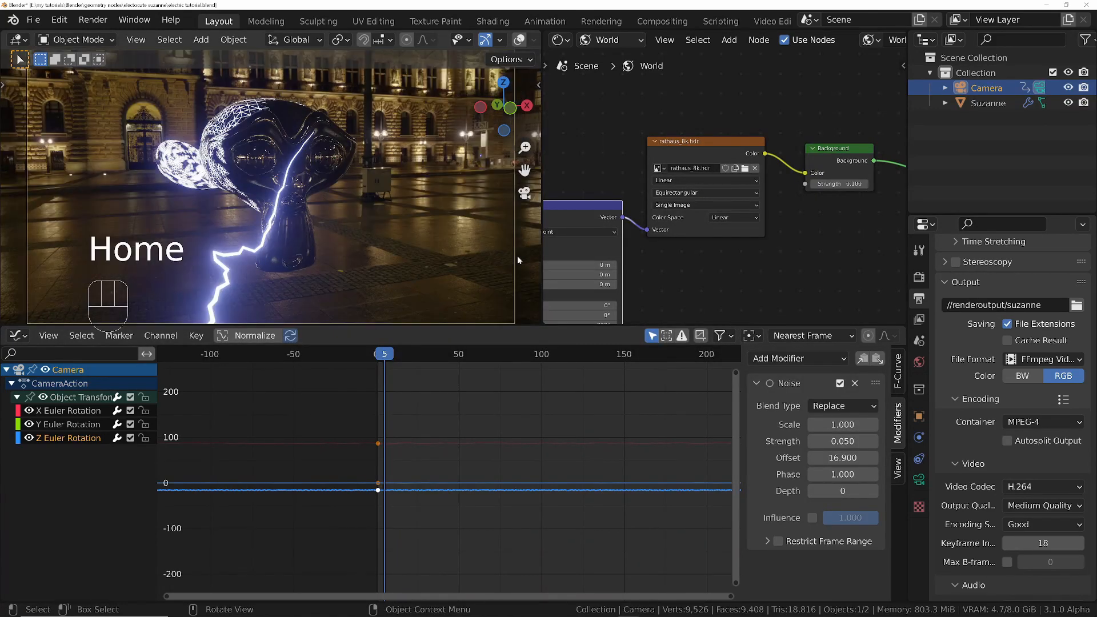
left_click(919, 479)
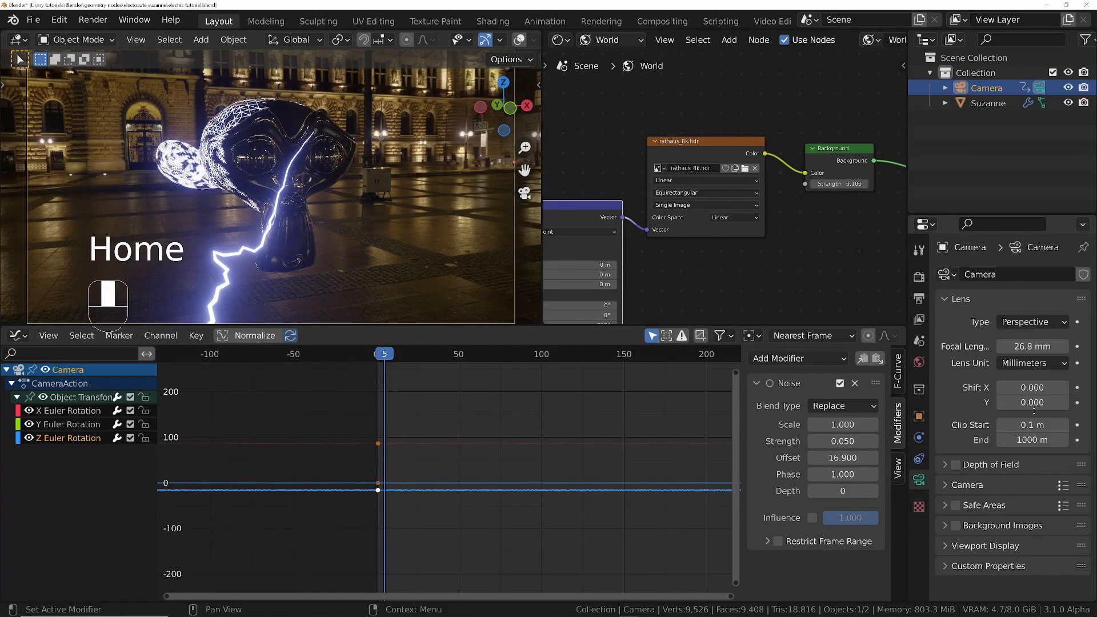
left_click(956, 547)
scroll(972, 543, "down", 5)
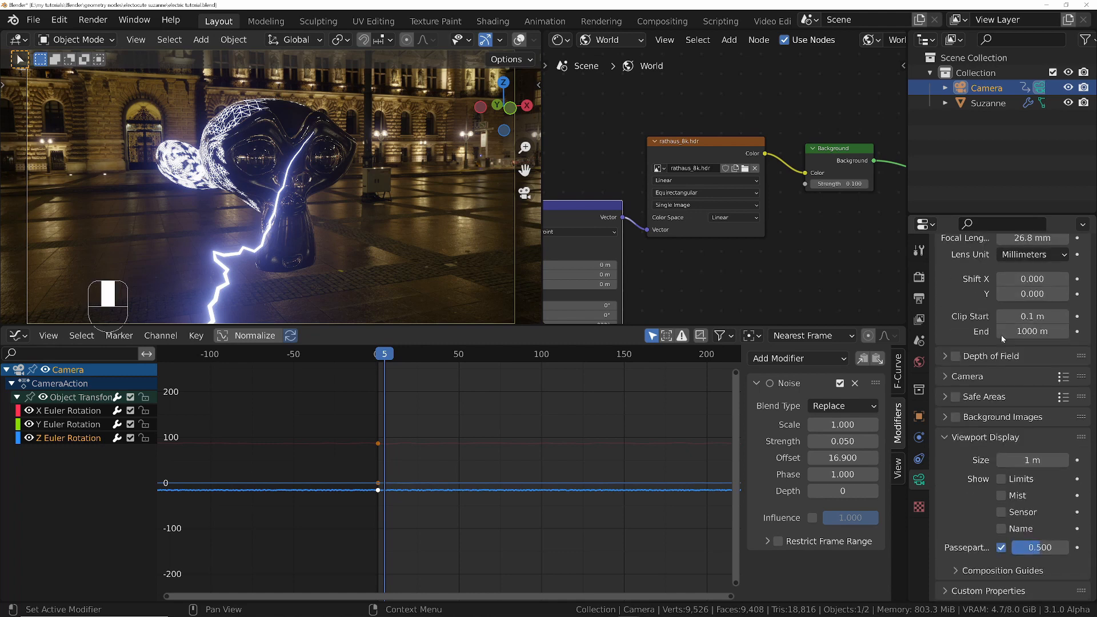
left_click_drag(1031, 545, 1069, 547)
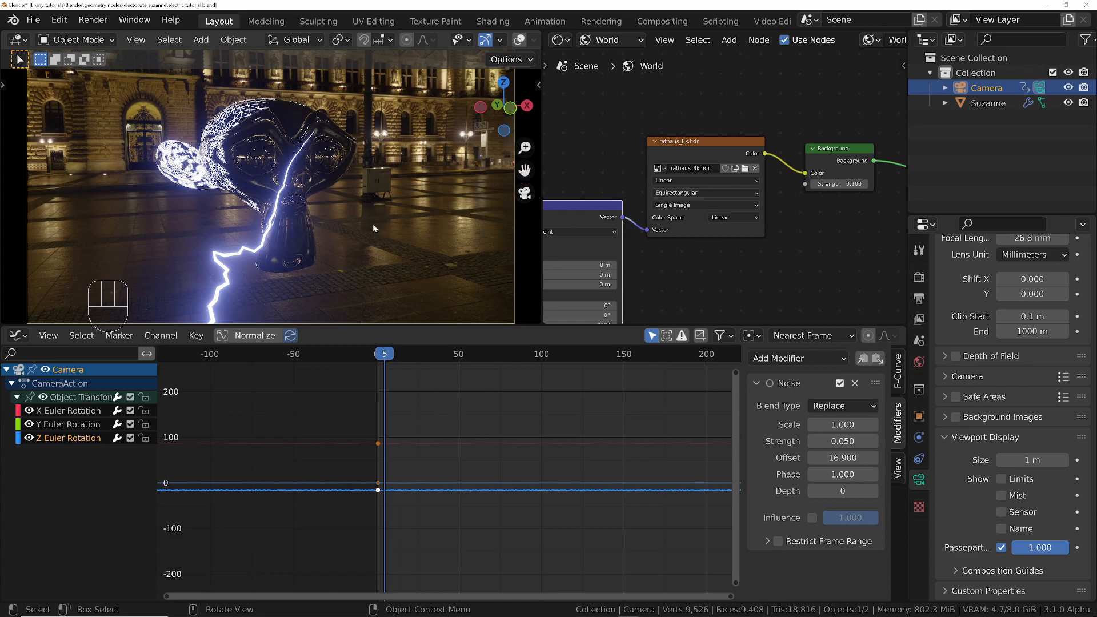
Rotate the HDRI background by setting the Mapping node's Z rotation to about 523°.
middle_click_drag(672, 254, 824, 121)
middle_click_drag(643, 166, 655, 205)
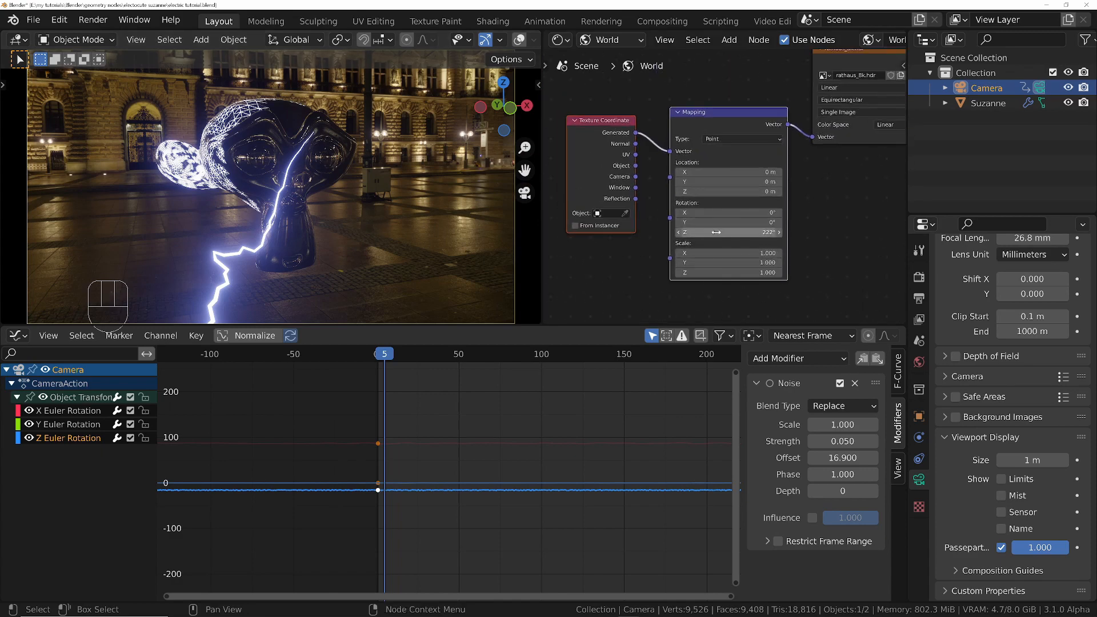
left_click_drag(718, 233, 796, 233)
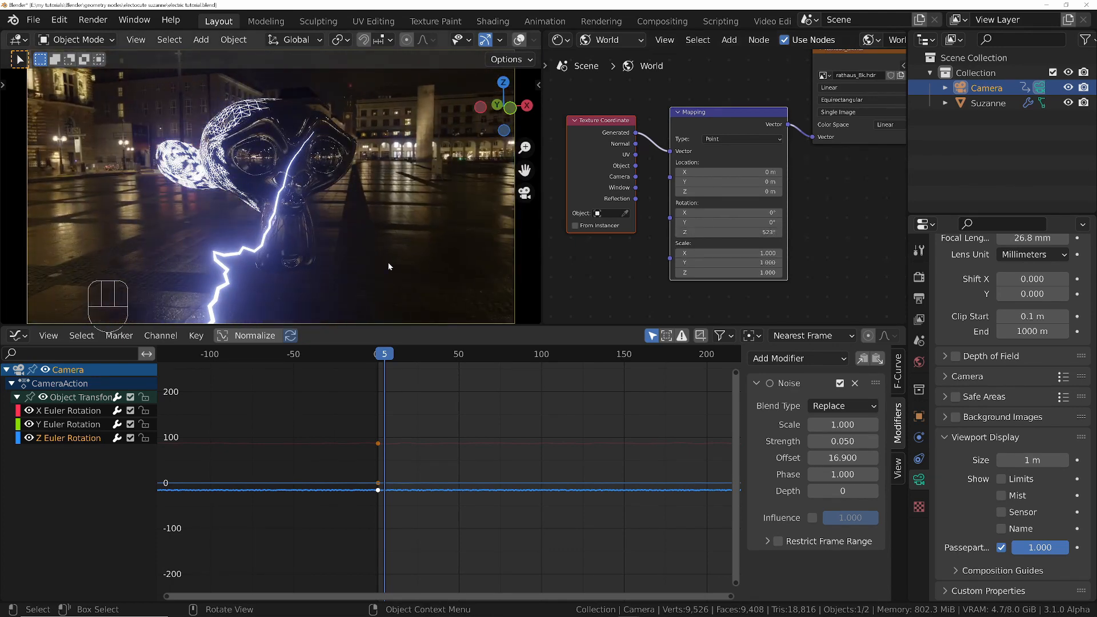
Add a Light Path node to the world nodes, placed above the environment texture.
scroll(623, 213, "down", 3)
middle_click_drag(740, 184, 676, 262)
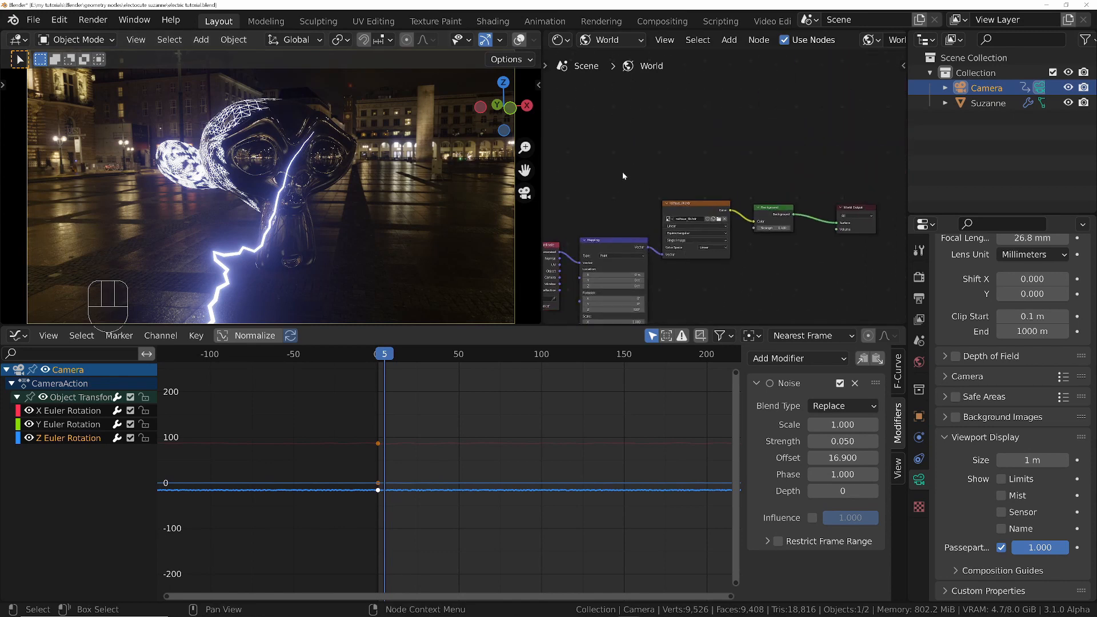
key("shift+a")
type("light")
key("Return")
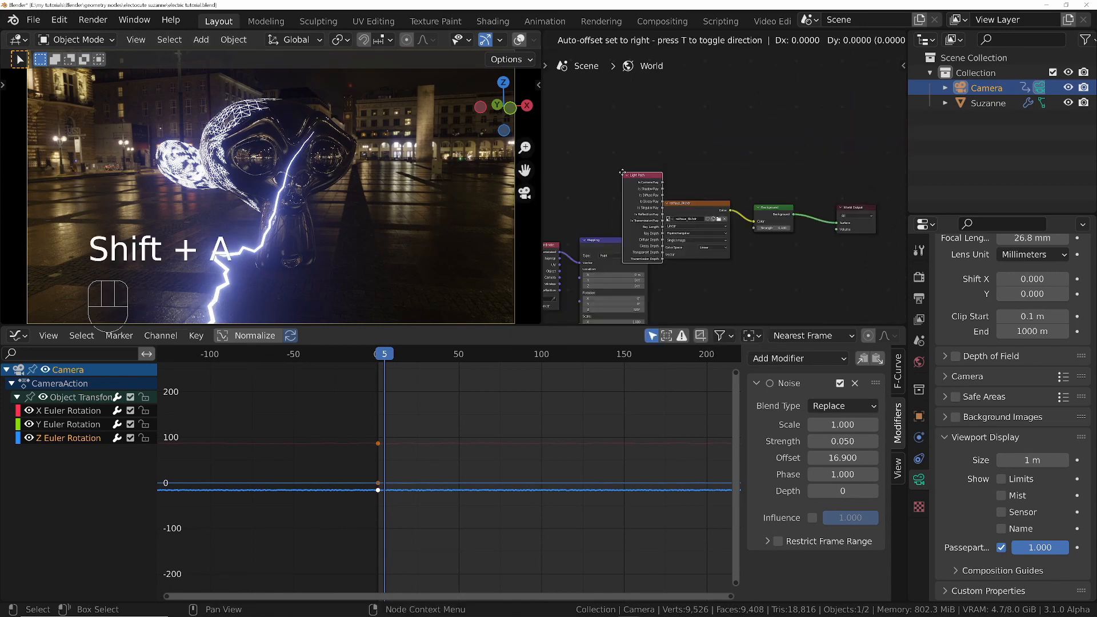
left_click(612, 119)
Insert a Mix color node between the environment texture and the Background node.
key("shift+a")
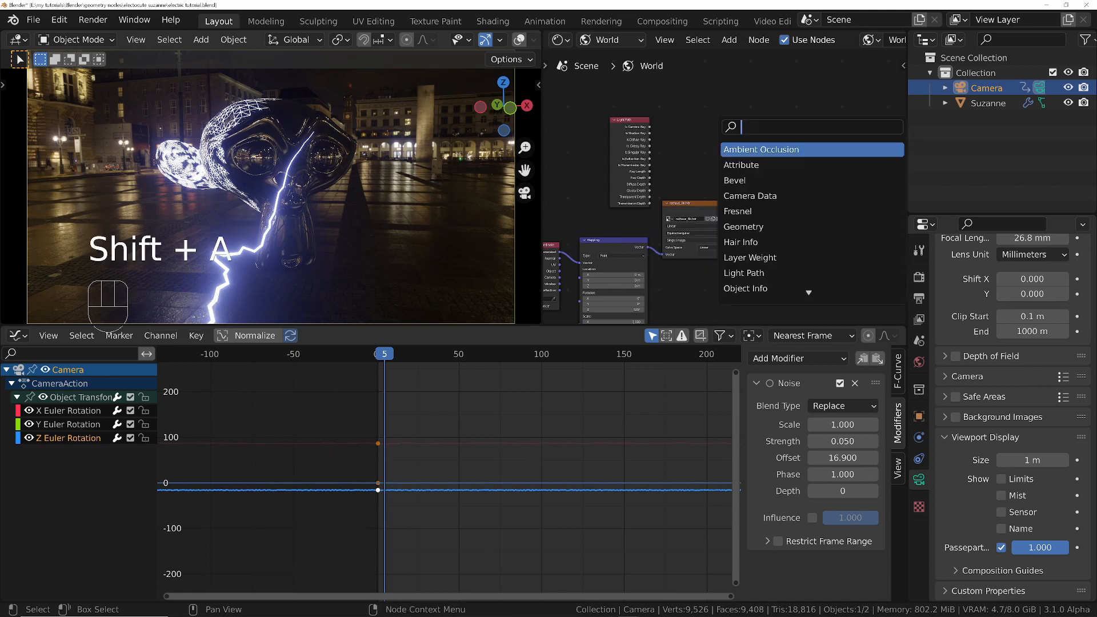
type("mix")
key("Return")
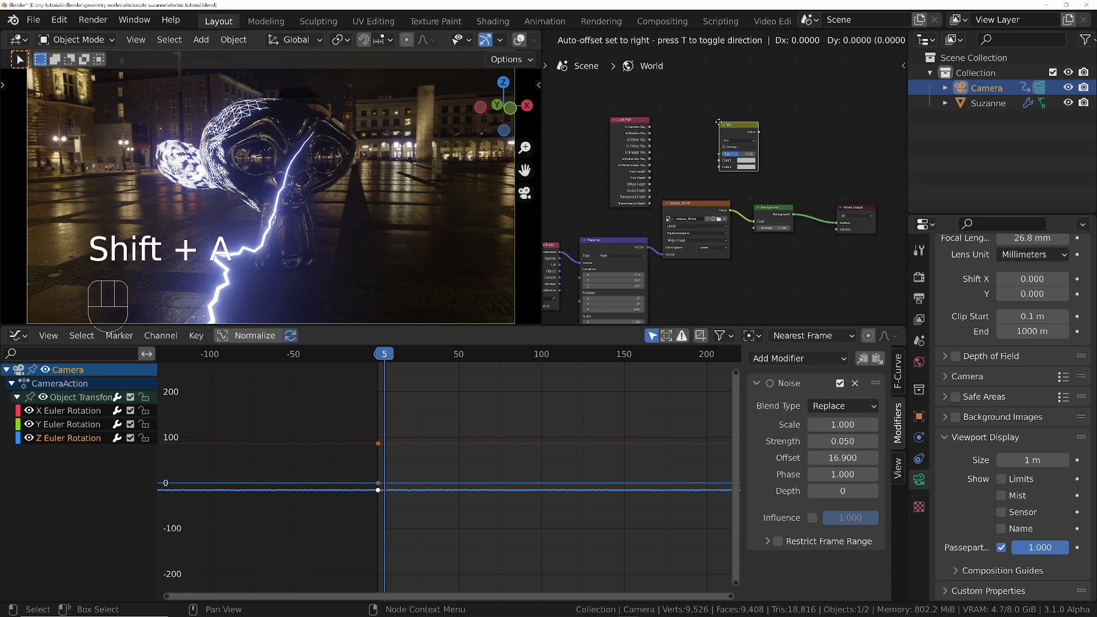
left_click(720, 210)
Connect Light Path's Is Camera Ray output to the Mix node's Fac and set Color2 to black.
scroll(705, 220, "up", 3)
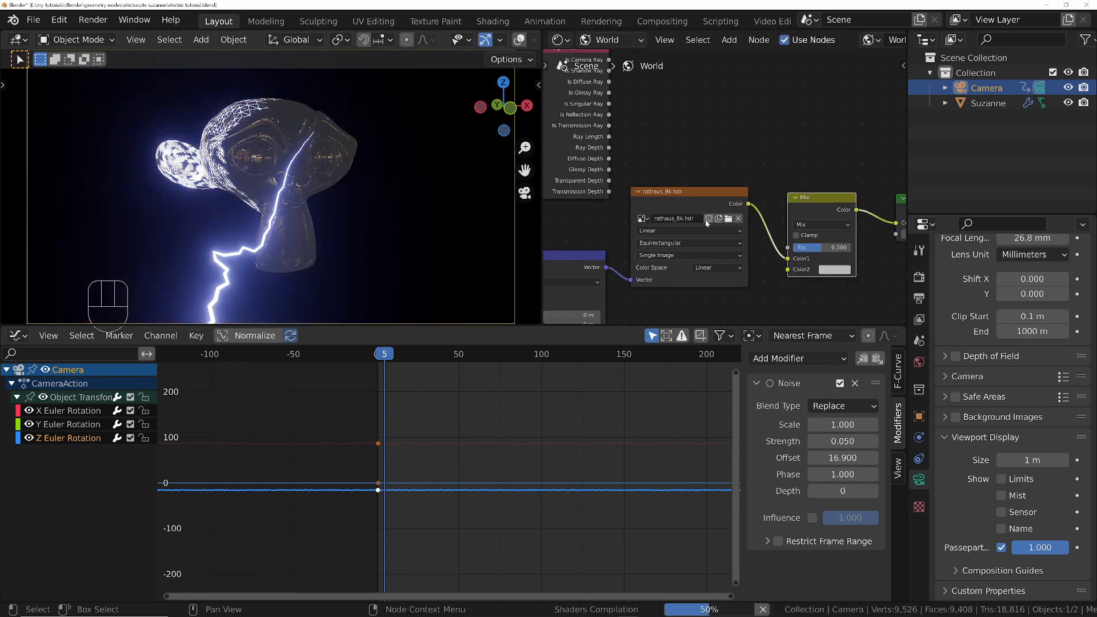
middle_click_drag(828, 228, 651, 223)
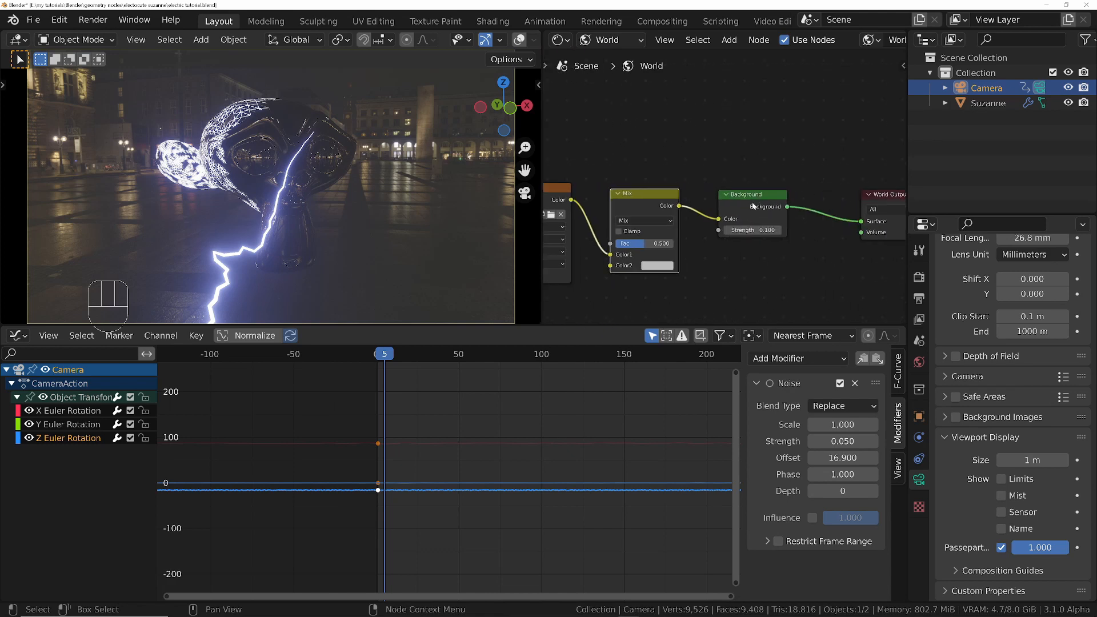
middle_click_drag(753, 206, 903, 237)
scroll(631, 148, "down", 4)
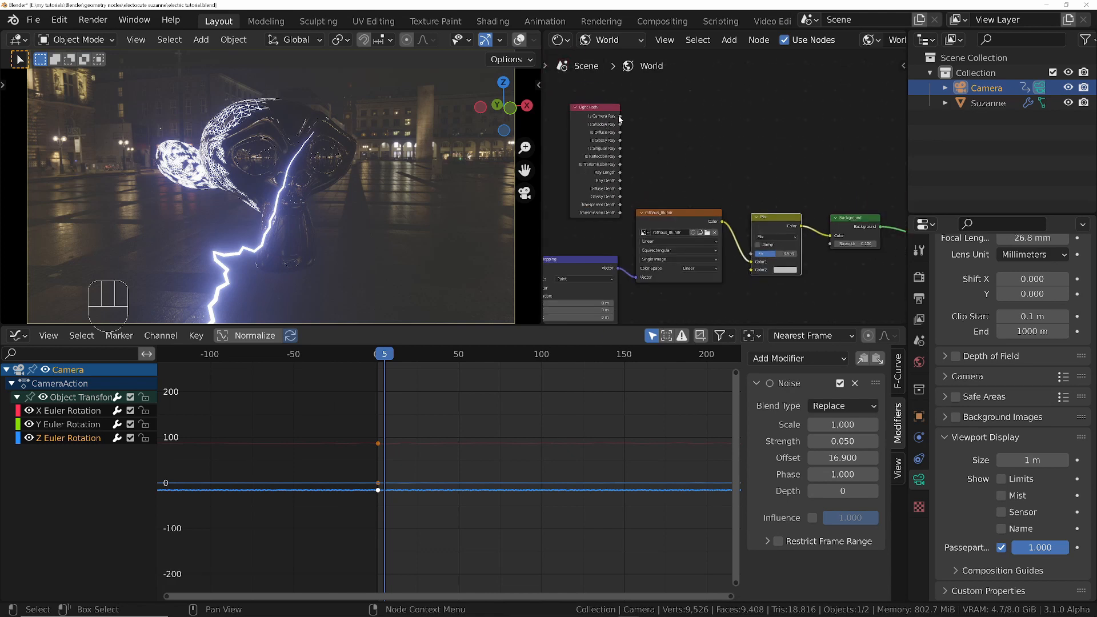
left_click_drag(620, 118, 752, 254)
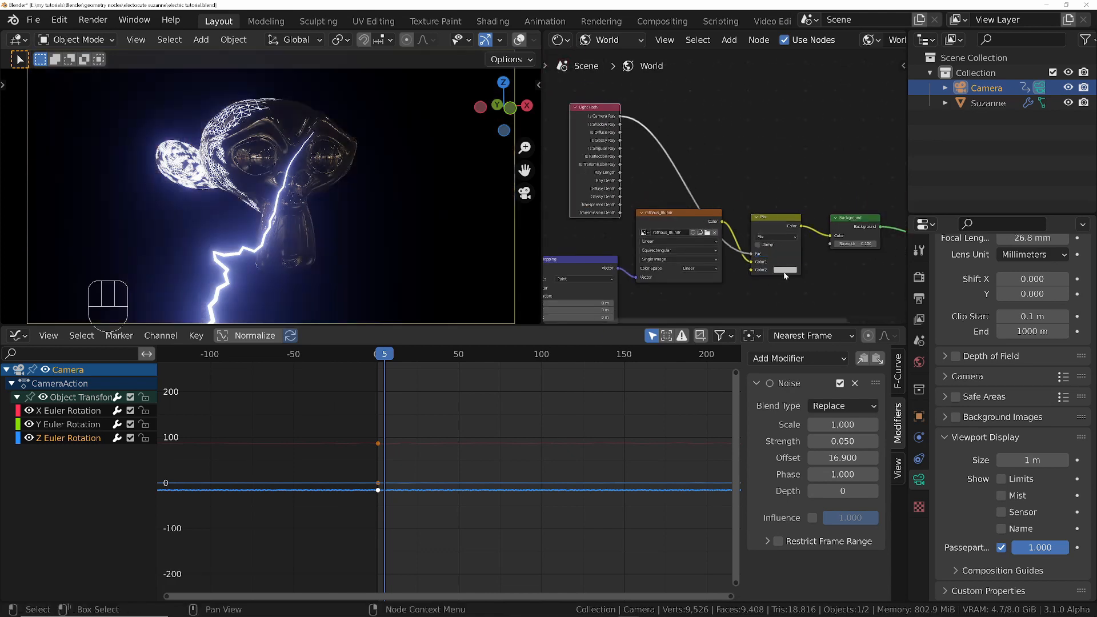
left_click(785, 271)
left_click_drag(835, 180, 836, 219)
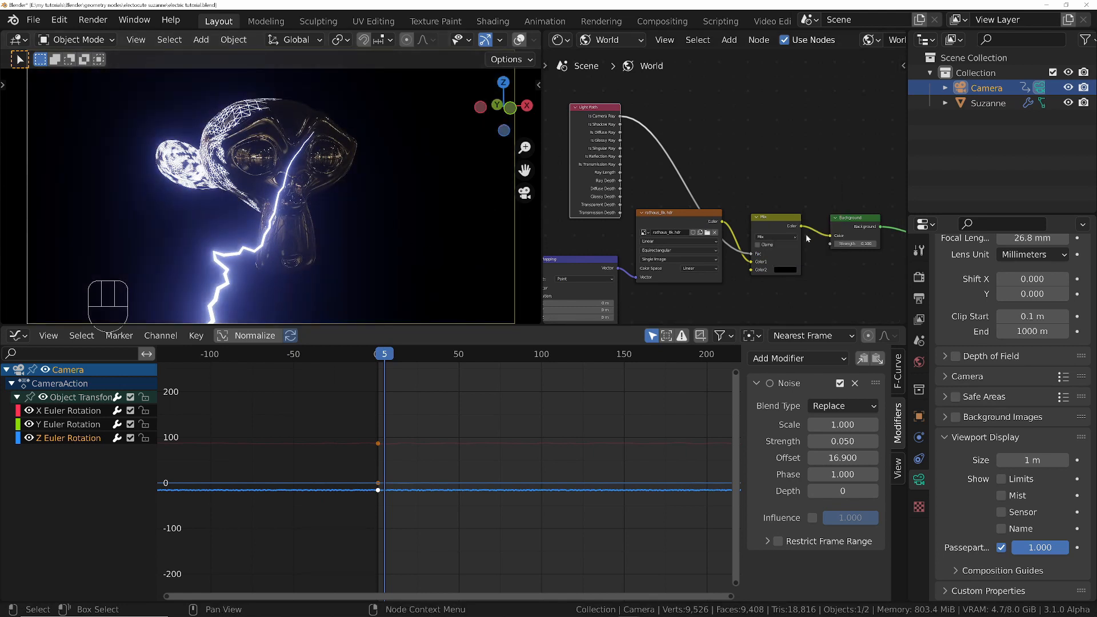
Try a strength of 1 on the world's Background node and restore it to 0.1.
left_click(856, 244)
type("10")
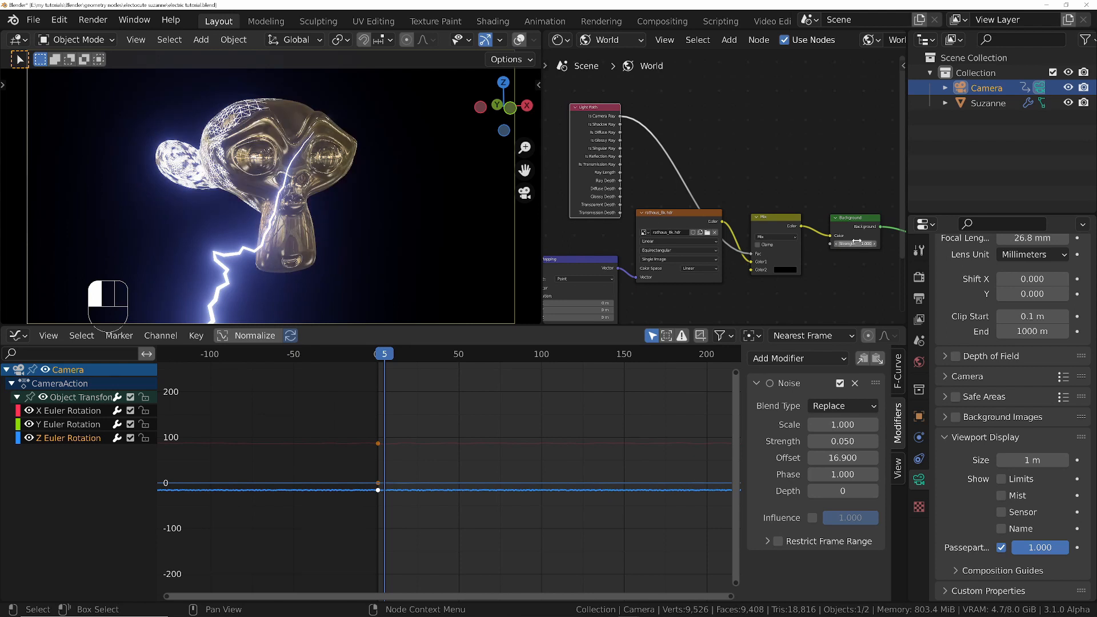
key("KP_Enter")
key("KP_Enter")
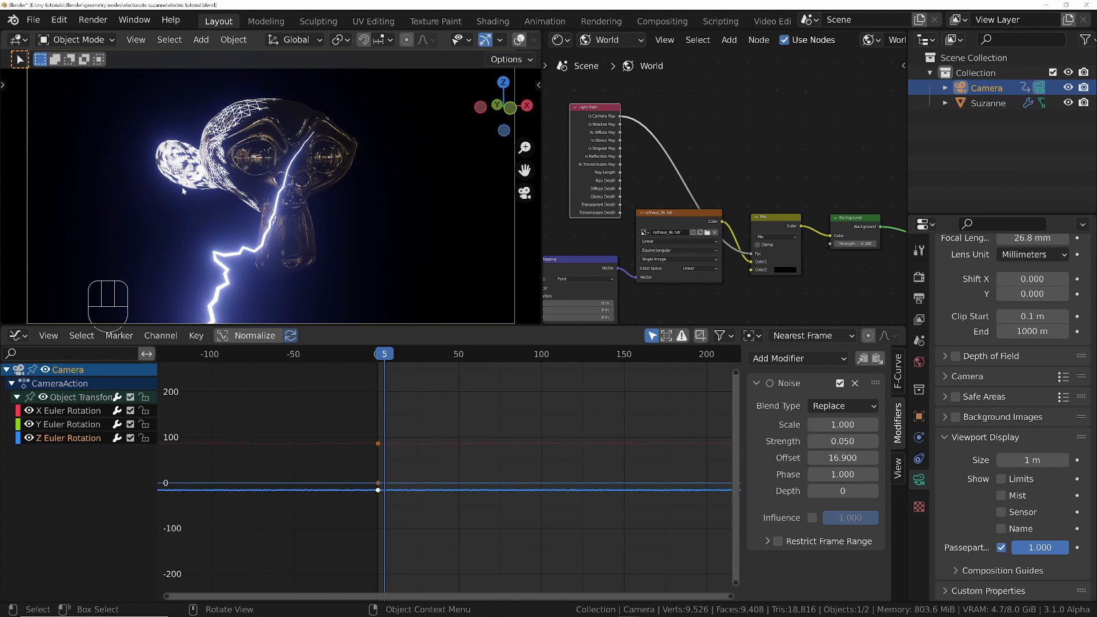
Switch to the Compositing workspace and render the current frame again.
left_click(685, 22)
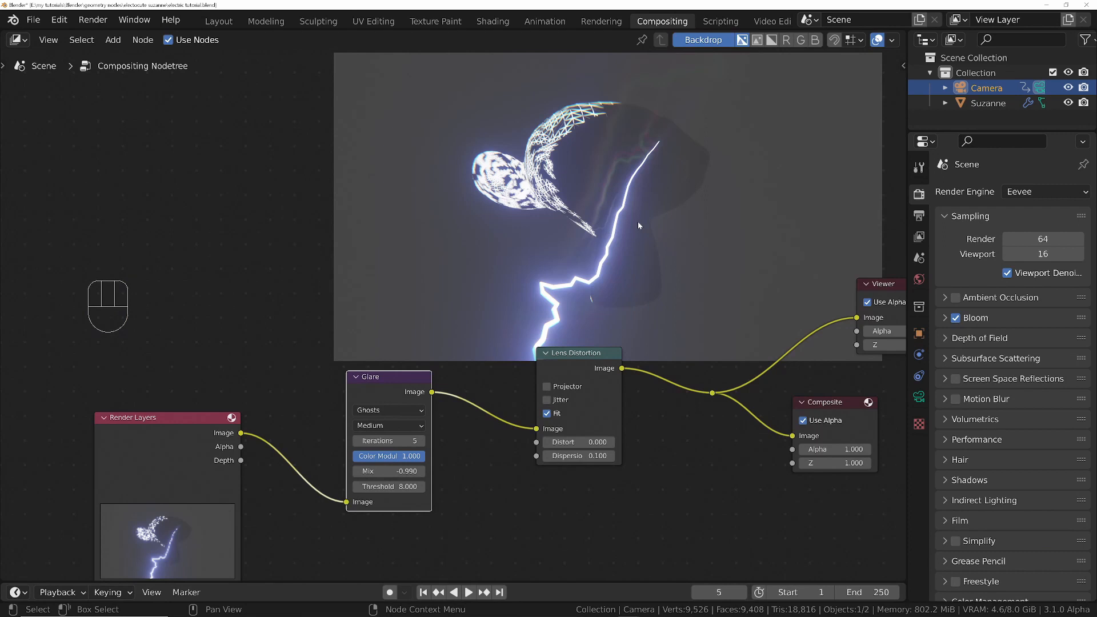
key("F12")
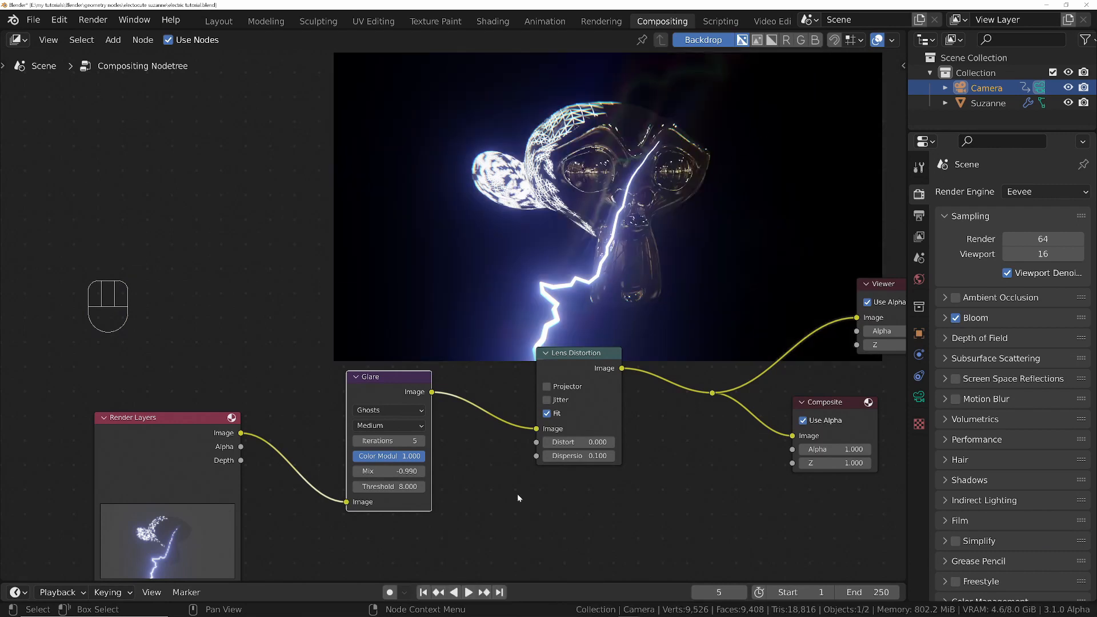
Try Mix values of 0, -0.5 and -0.9 on the Glare node to compare the ghost effect.
middle_click_drag(437, 499, 511, 531)
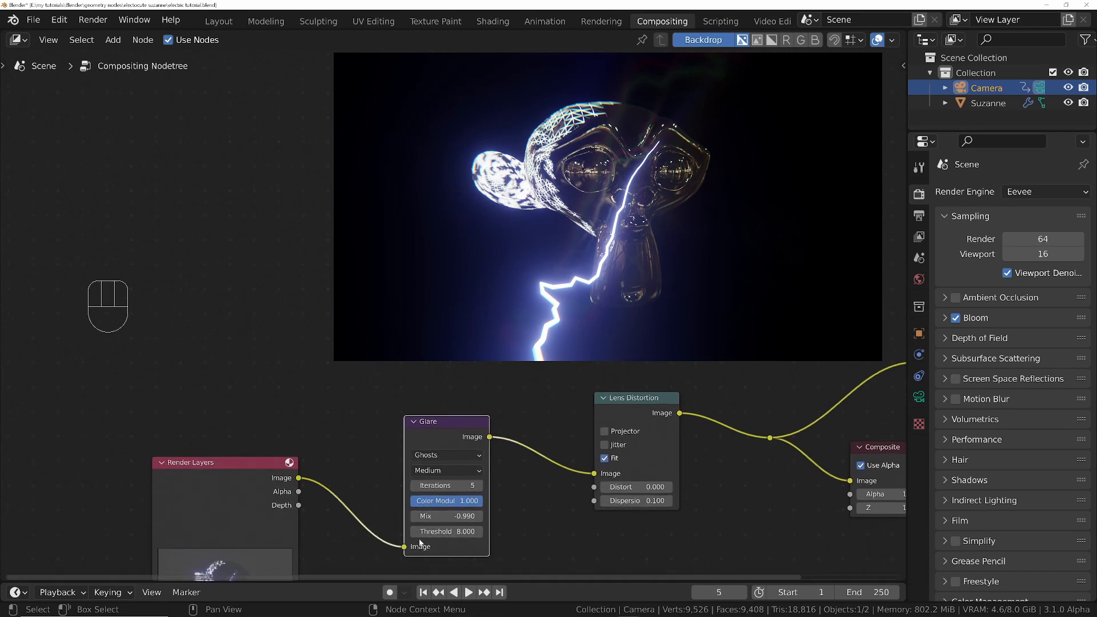
left_click(447, 511)
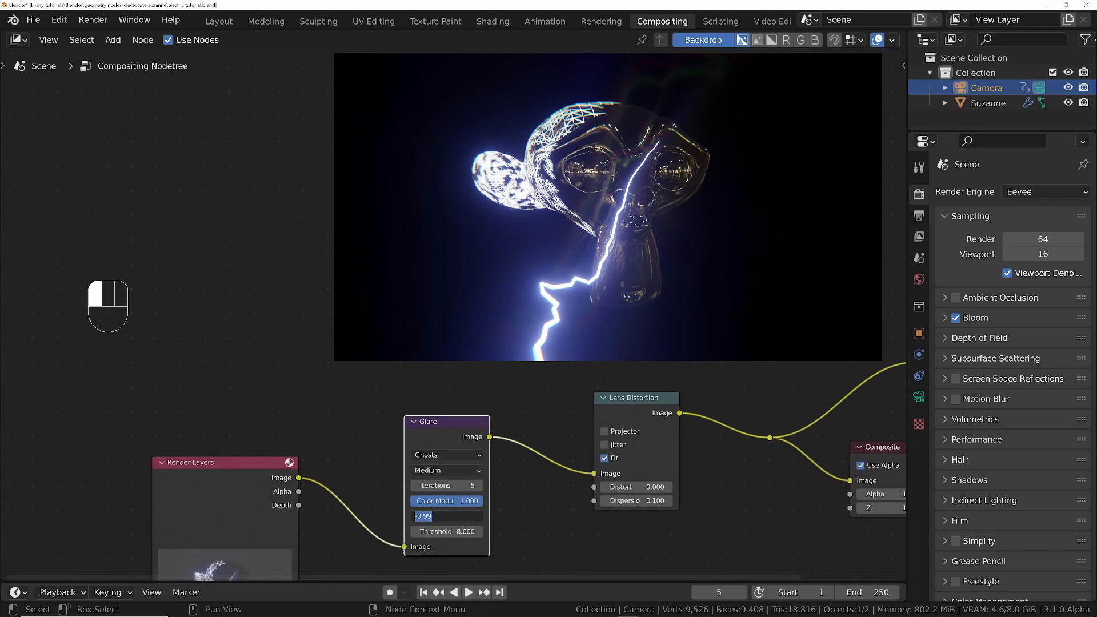
type("0")
key("Return")
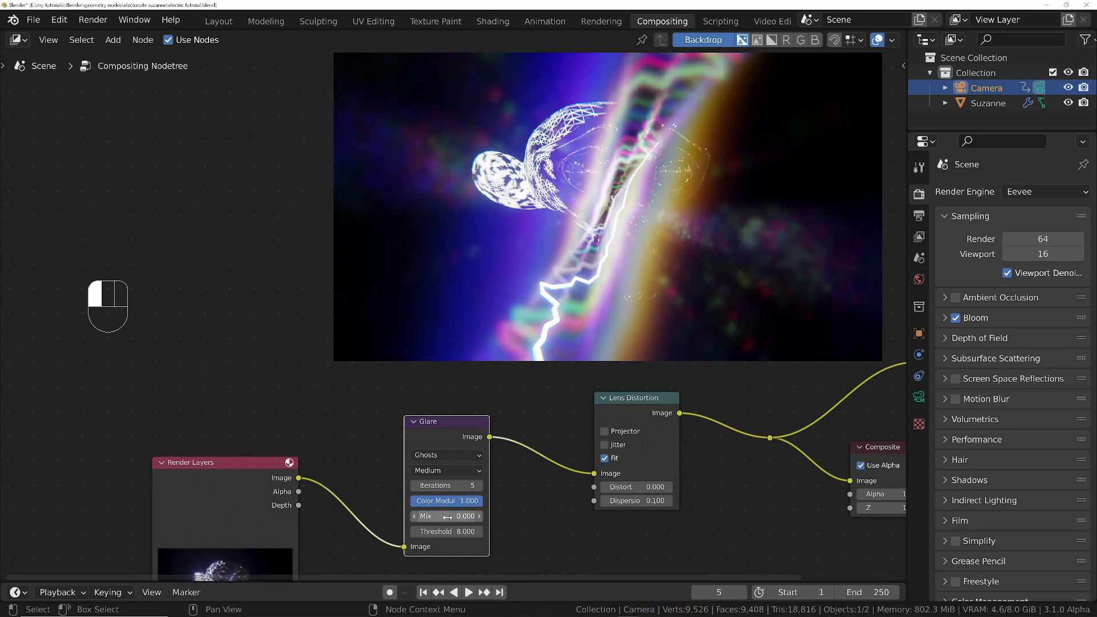
key("KP_Enter")
type("-")
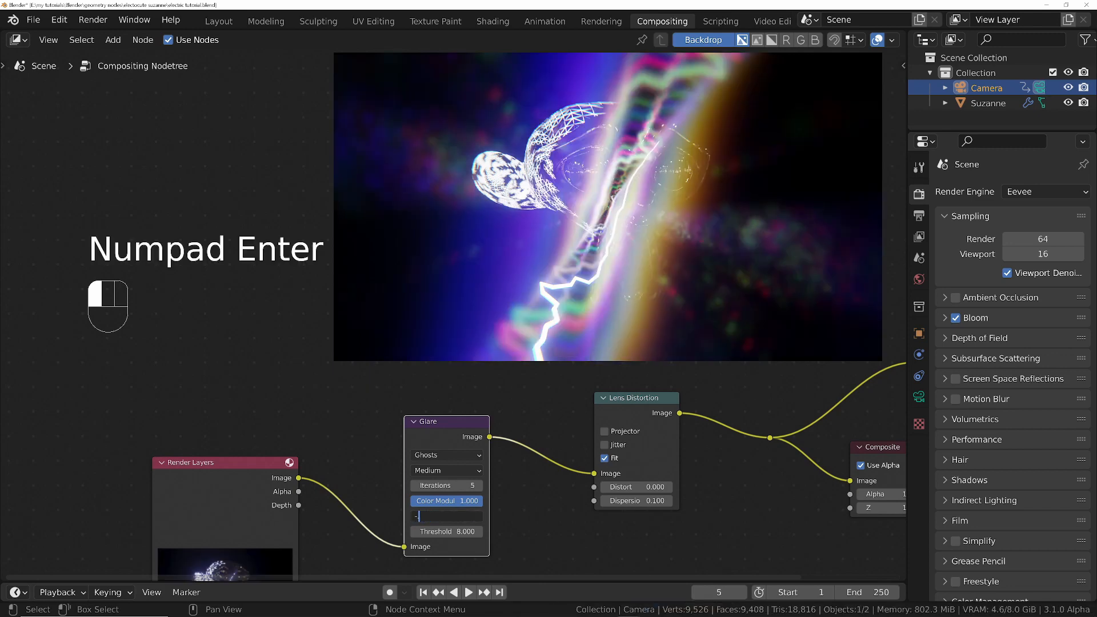
type("0.5")
key("KP_Enter")
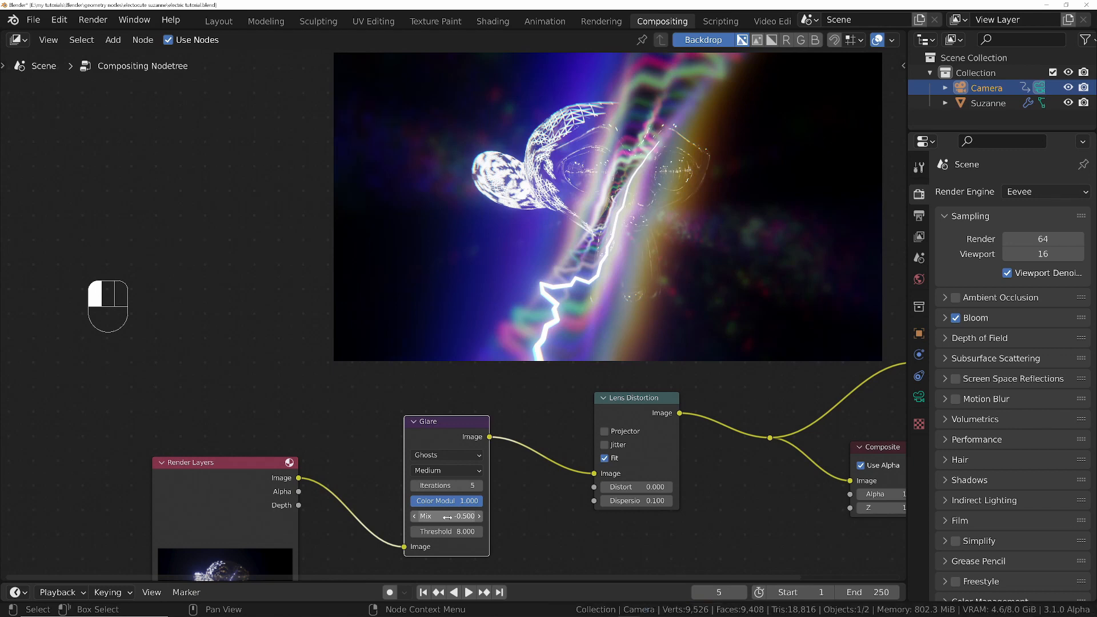
key("KP_Enter")
type("-")
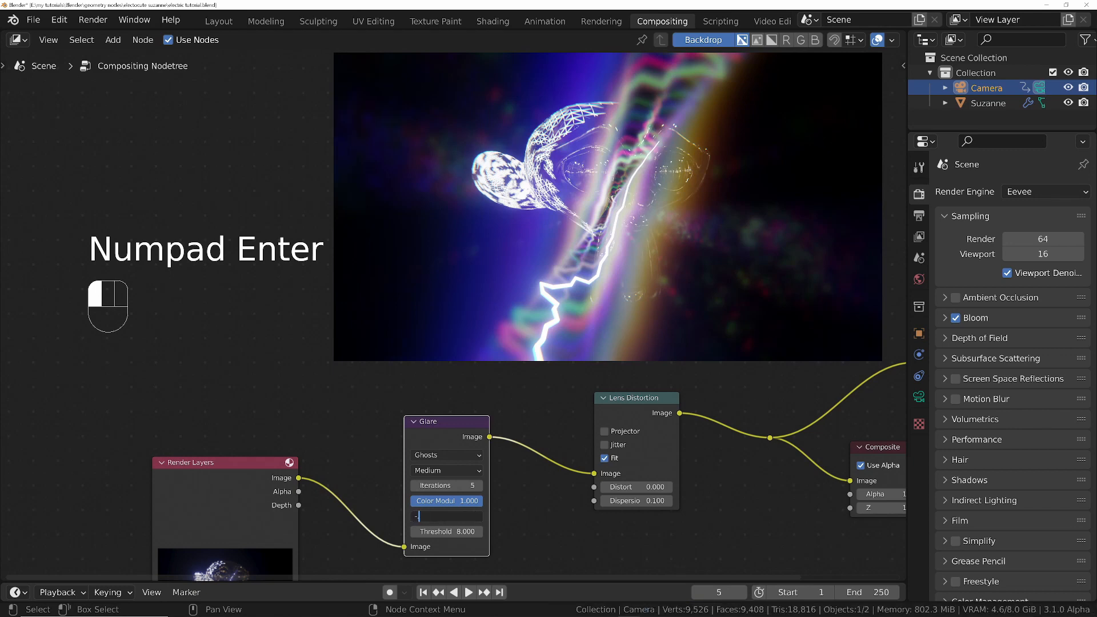
type("0.9")
key("KP_Enter")
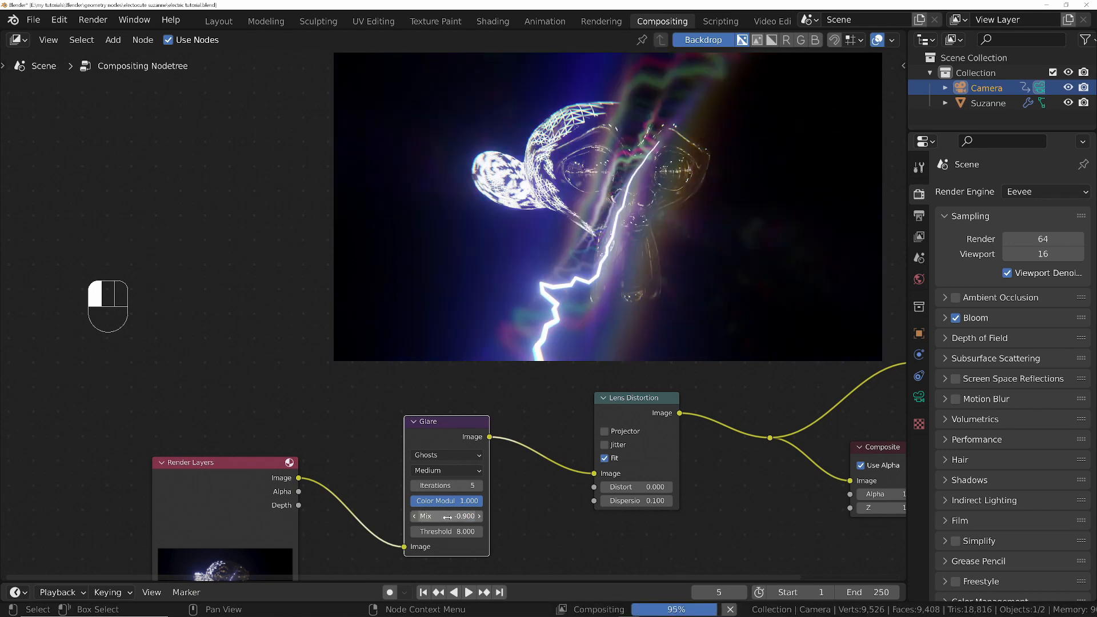
Try Mix values of -0.9 and -0.99 on the Glare node to compare the ghost strength.
key("KP_Enter")
type("-0.9")
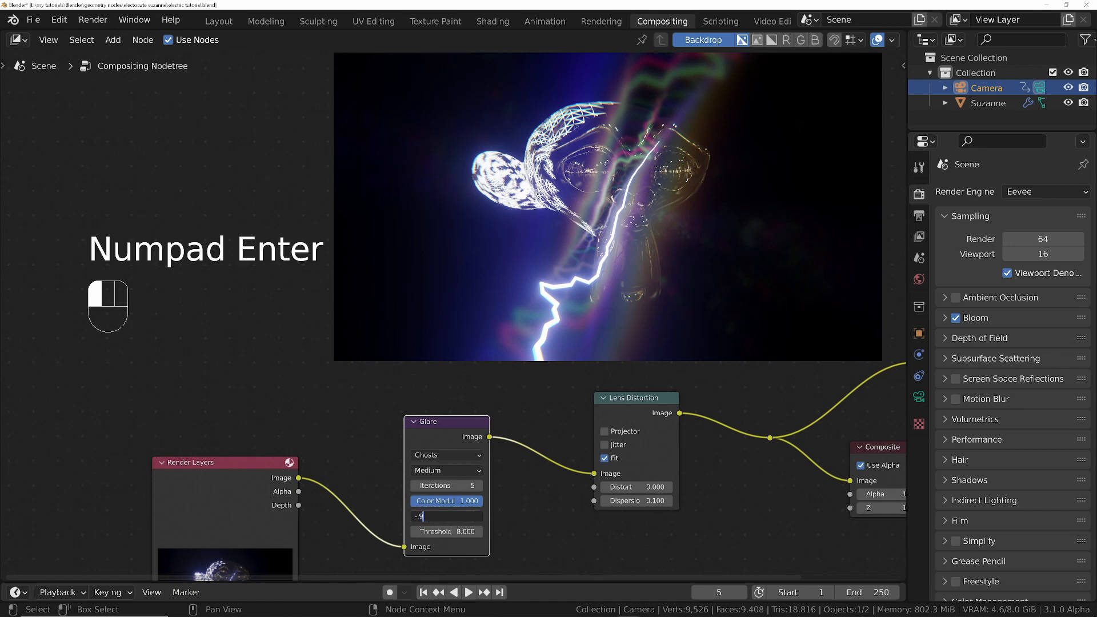
type("9")
key("KP_Enter")
key("KP_Enter")
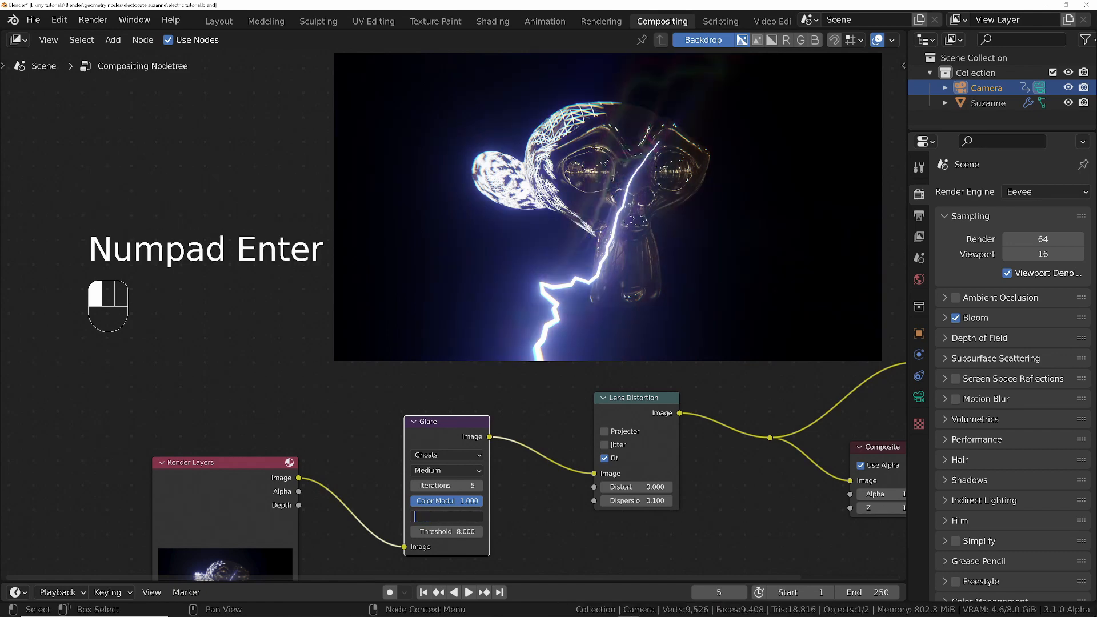
Set the Glare node's Mix to -0.95.
type("-0.95")
key("KP_Enter")
key("KP_Enter")
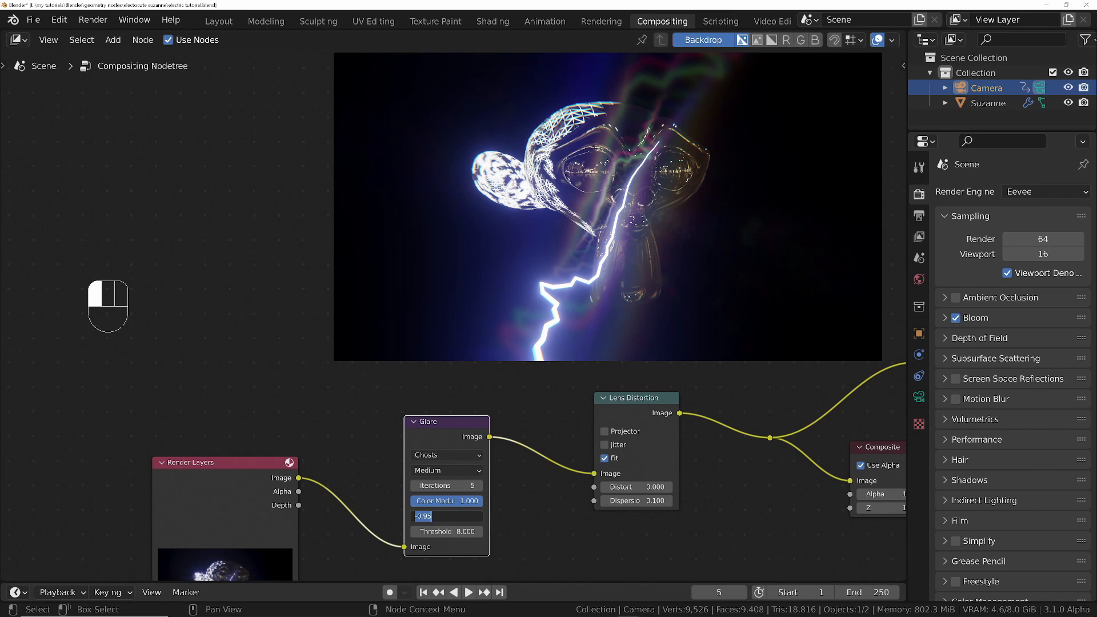
left_click(557, 481)
middle_click_drag(560, 509, 524, 467)
scroll(554, 456, "down", 8)
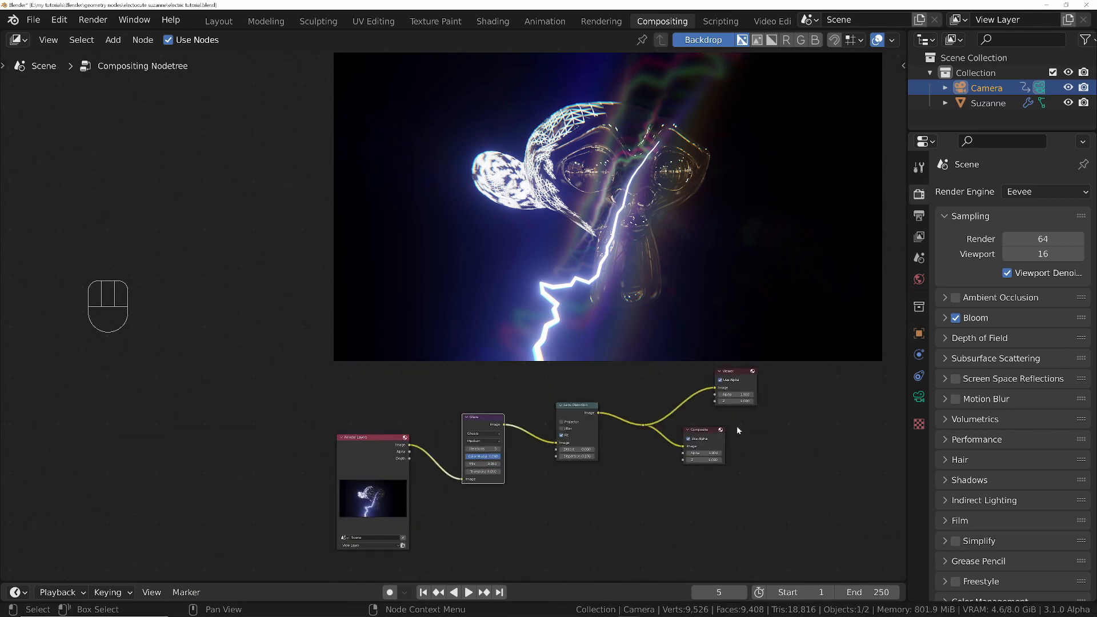
middle_click_drag(674, 416, 618, 431)
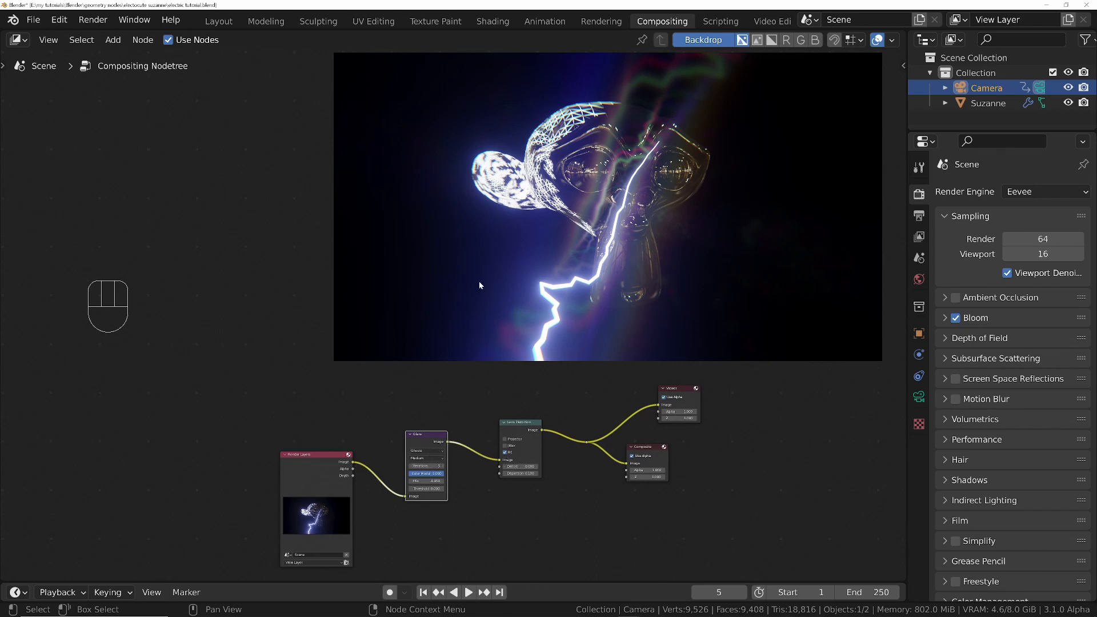
left_click(446, 516)
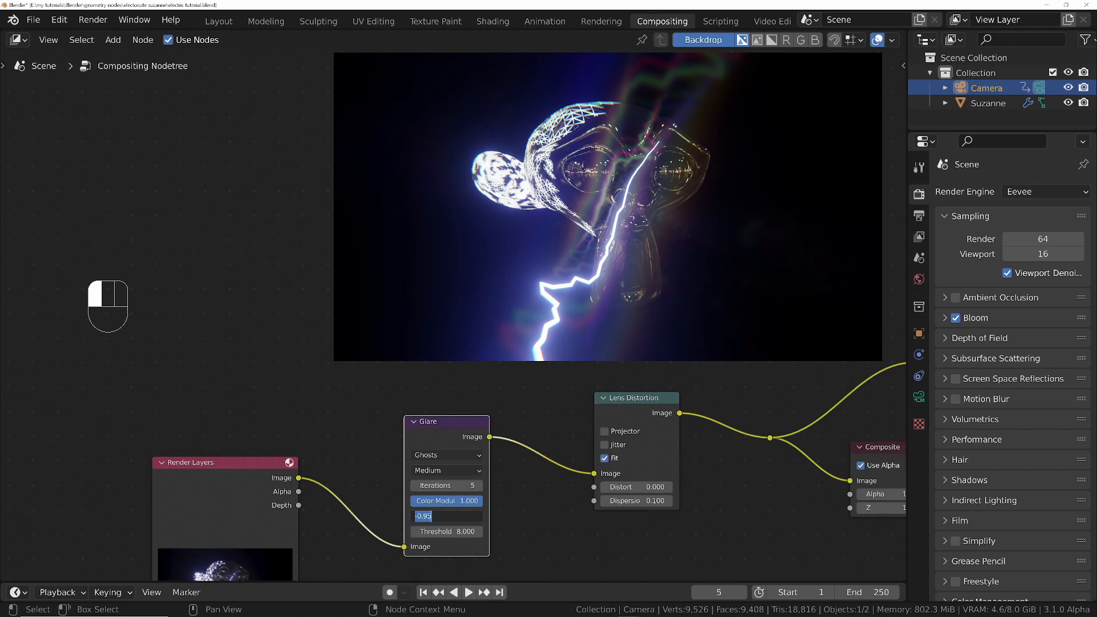
left_click(568, 500)
scroll(478, 406, "down", 9)
scroll(732, 446, "down", 1)
middle_click_drag(681, 414, 621, 430)
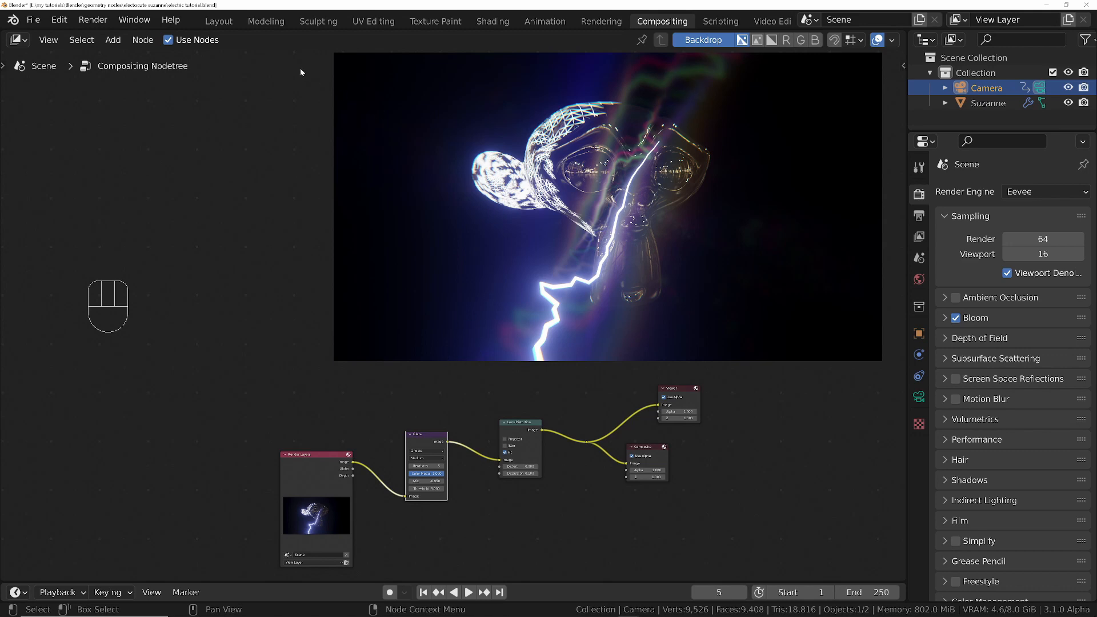
Switch to the Layout workspace and start a viewport render of the animation.
left_click(218, 21)
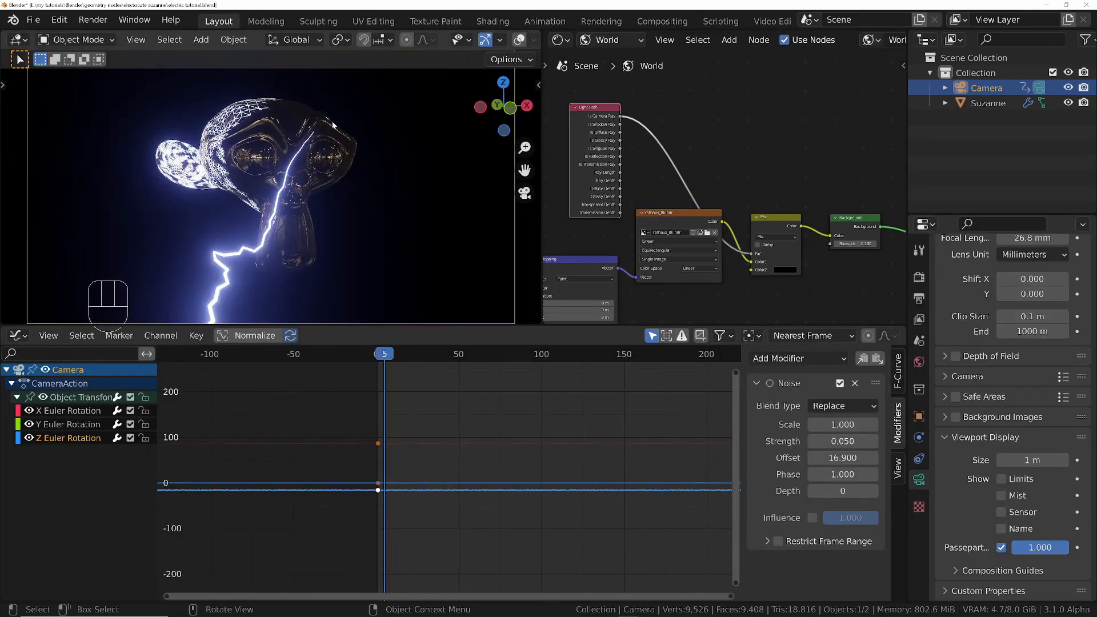
left_click(135, 40)
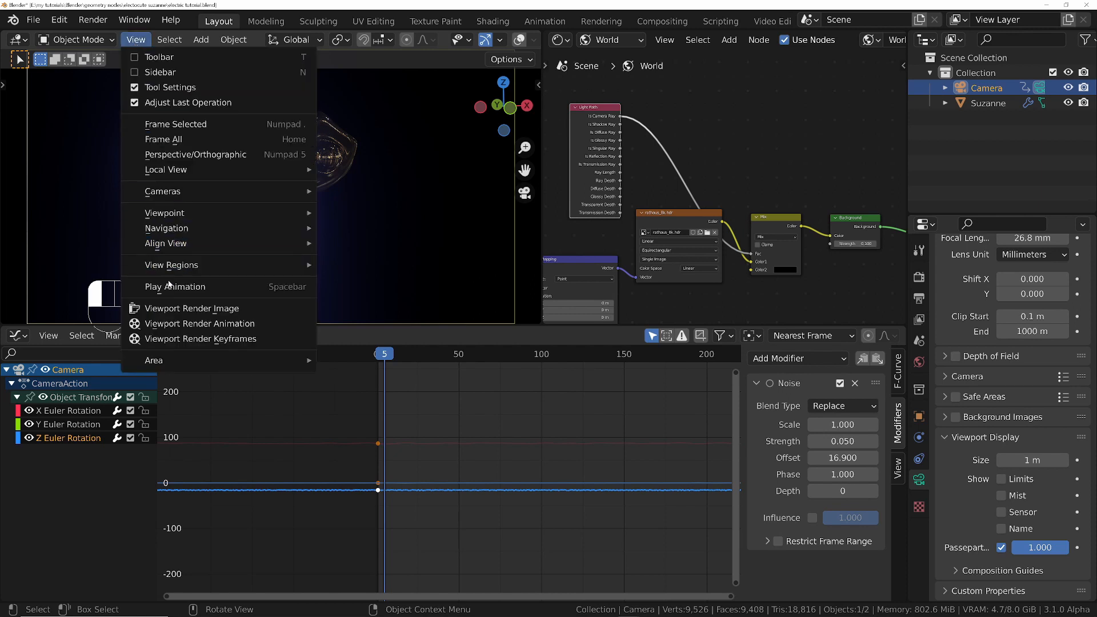
left_click(185, 323)
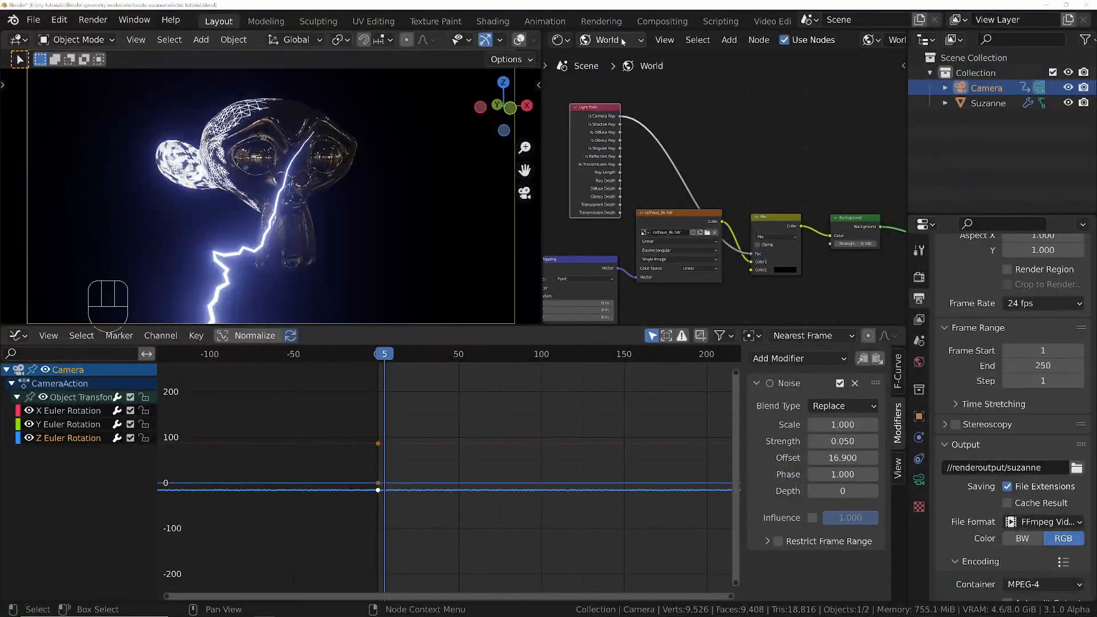
Return to the Compositing workspace and render the full animation.
left_click(650, 23)
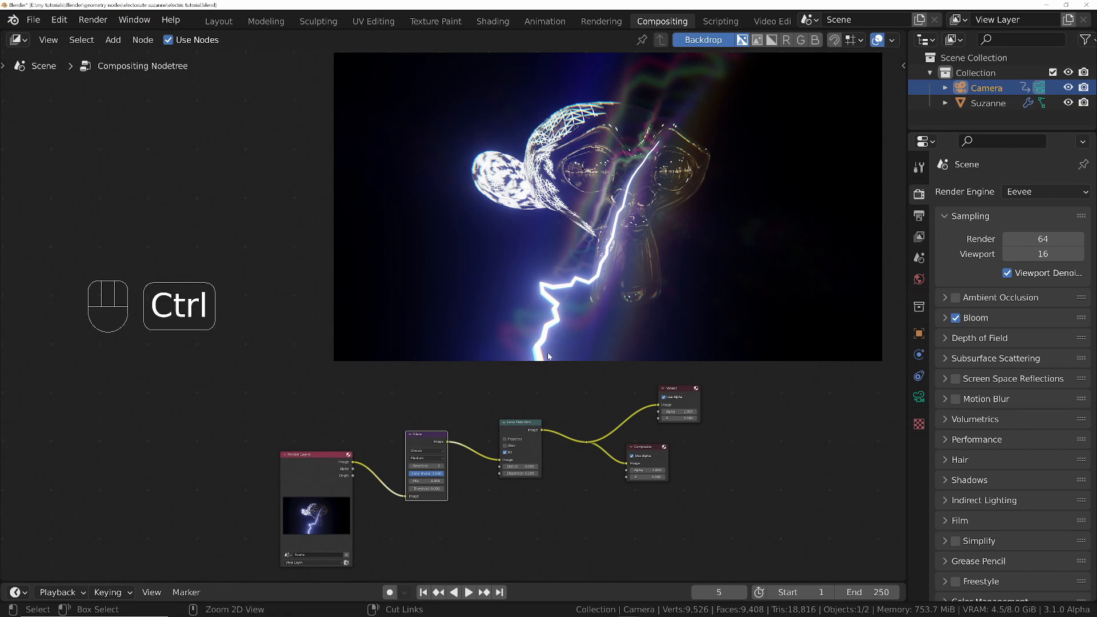
key("ctrl+F12")
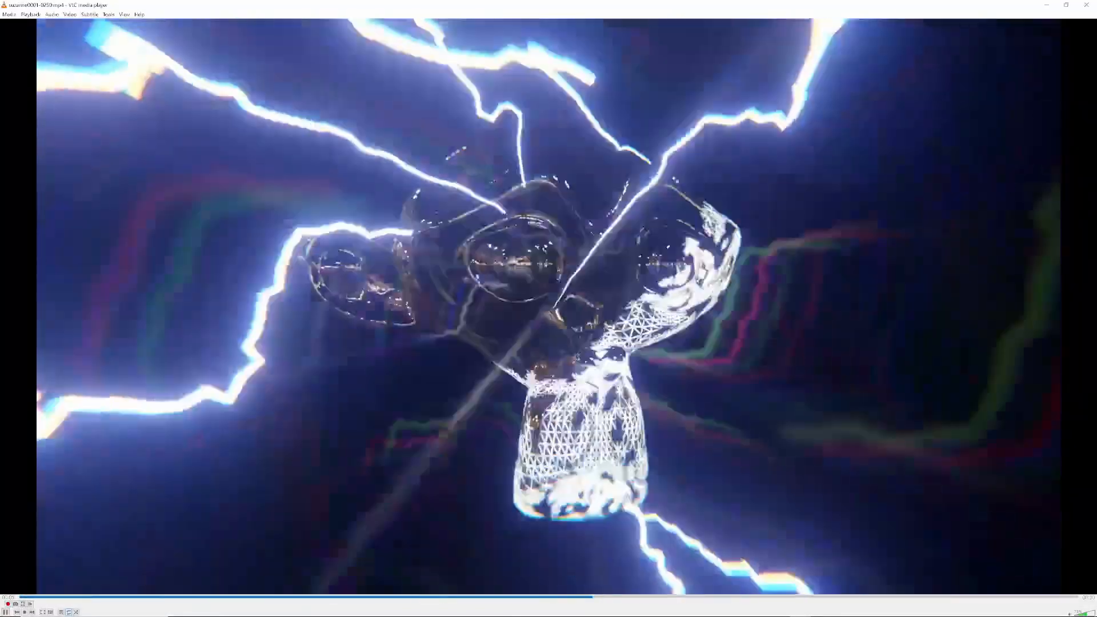
Review the rendered video suzanne0001-0250.mp4 in VLC media player, pausing and resuming the playback.
key("space")
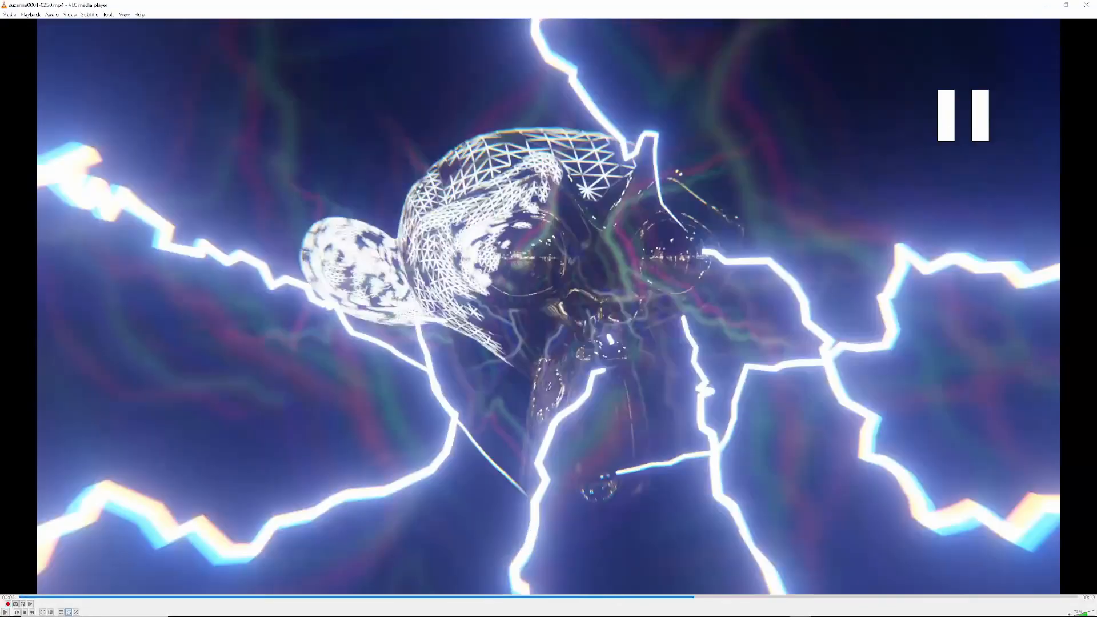
key("space")
key("space")
key("space")
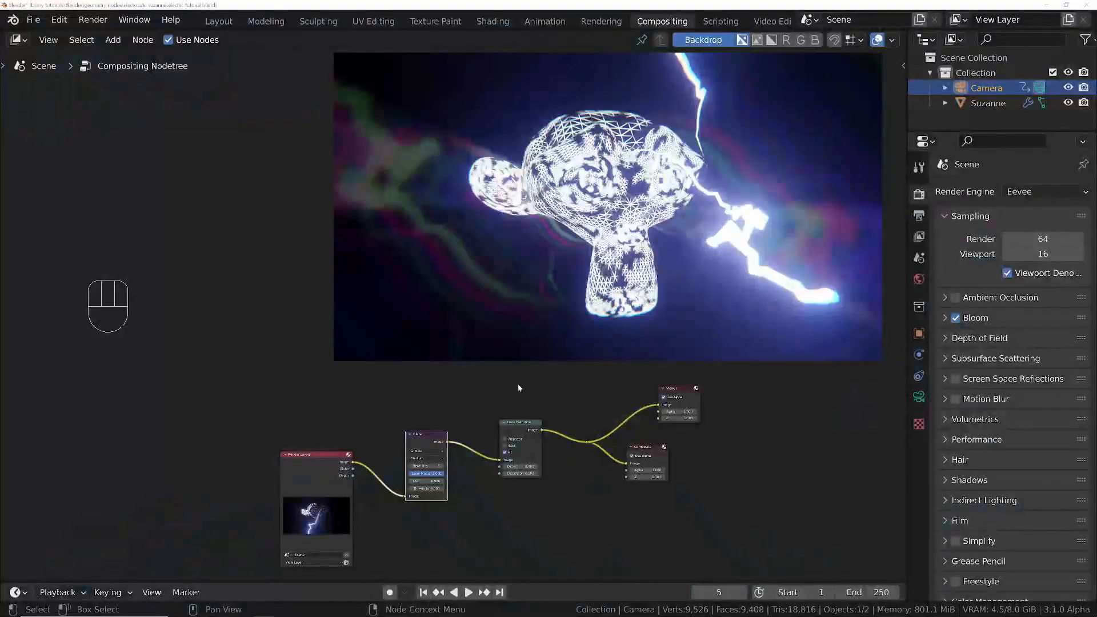
Try the Streaks and Fog Glow types on the Glare node, and set its type to Simple Star.
scroll(482, 454, "up", 3)
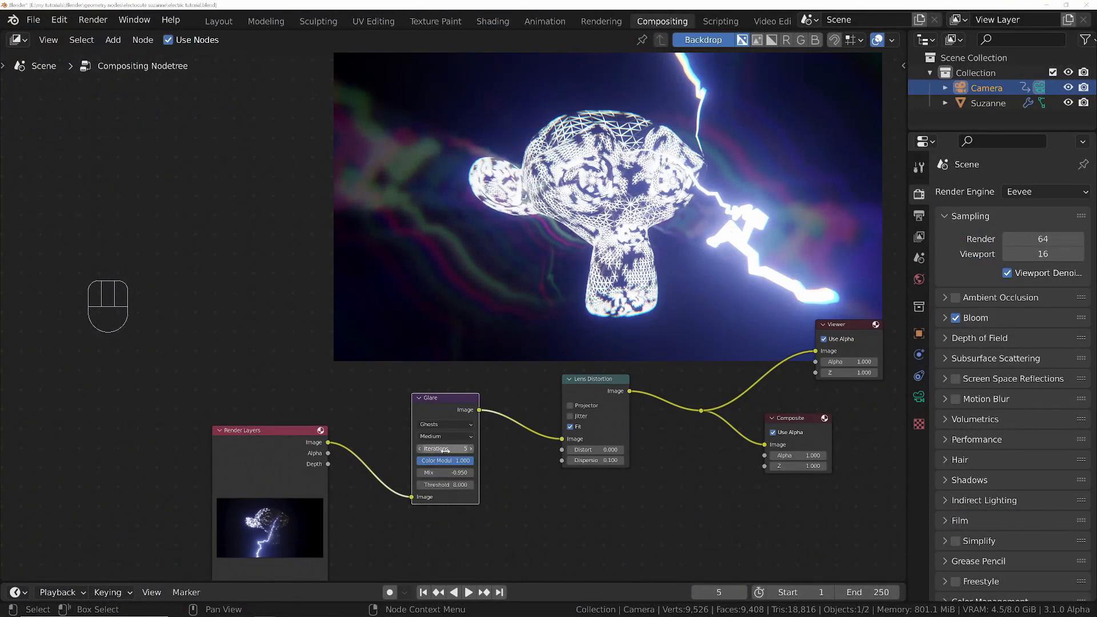
left_click(444, 424)
left_click(446, 446)
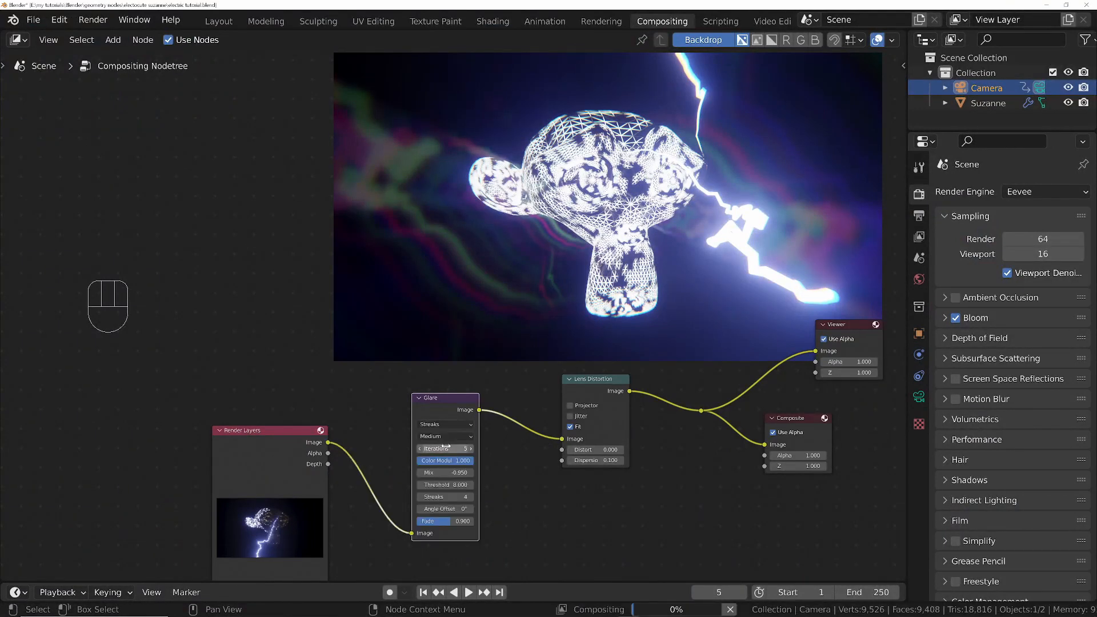
left_click(445, 425)
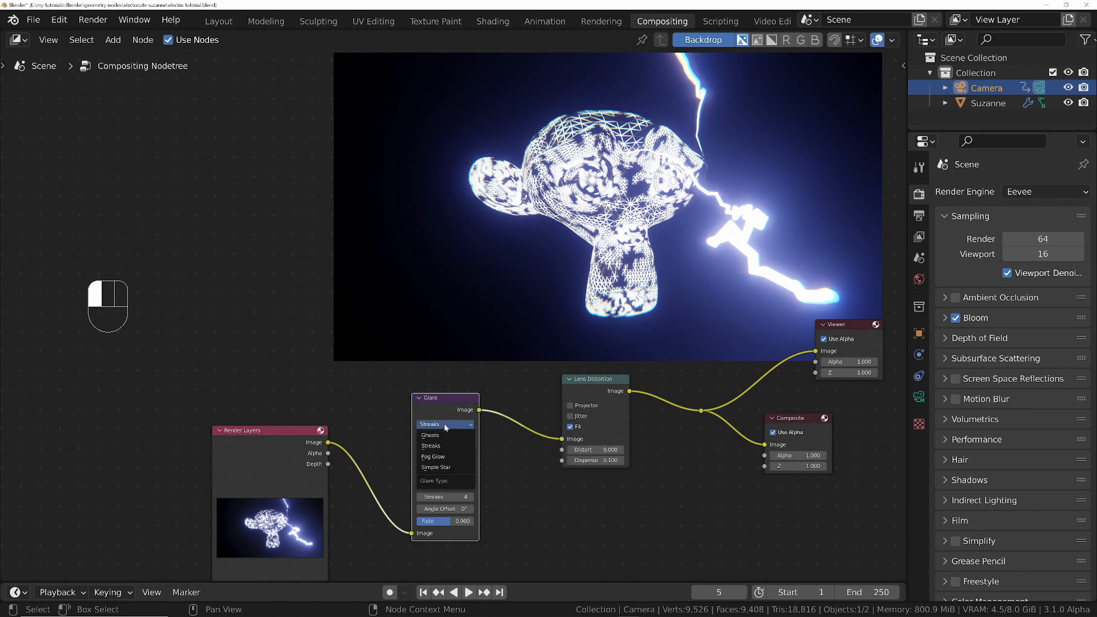
left_click(444, 458)
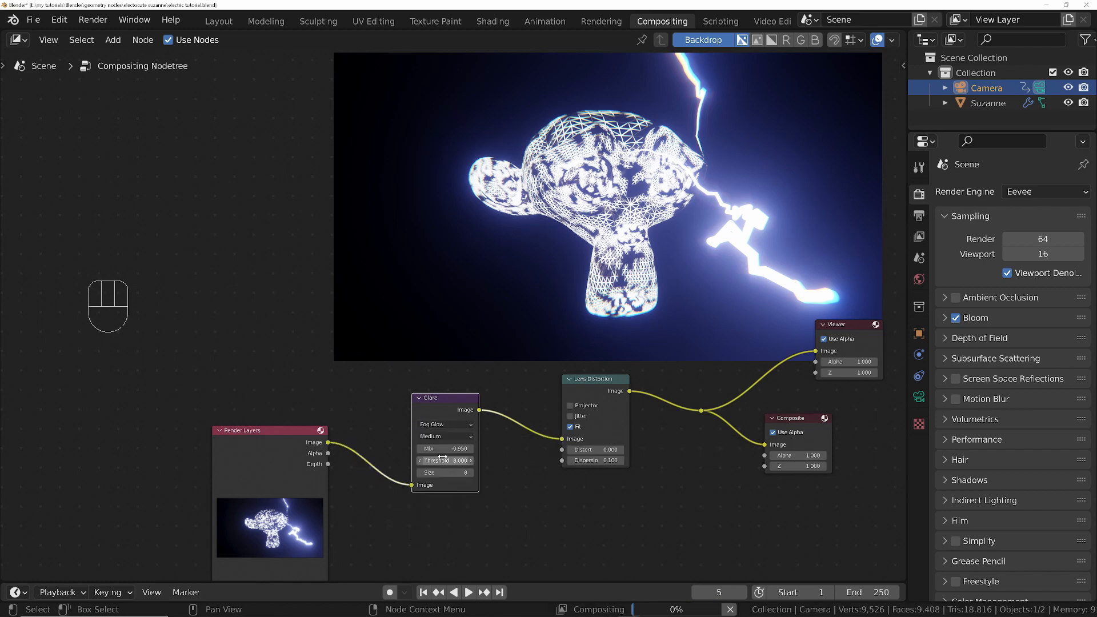
left_click(446, 425)
left_click(444, 468)
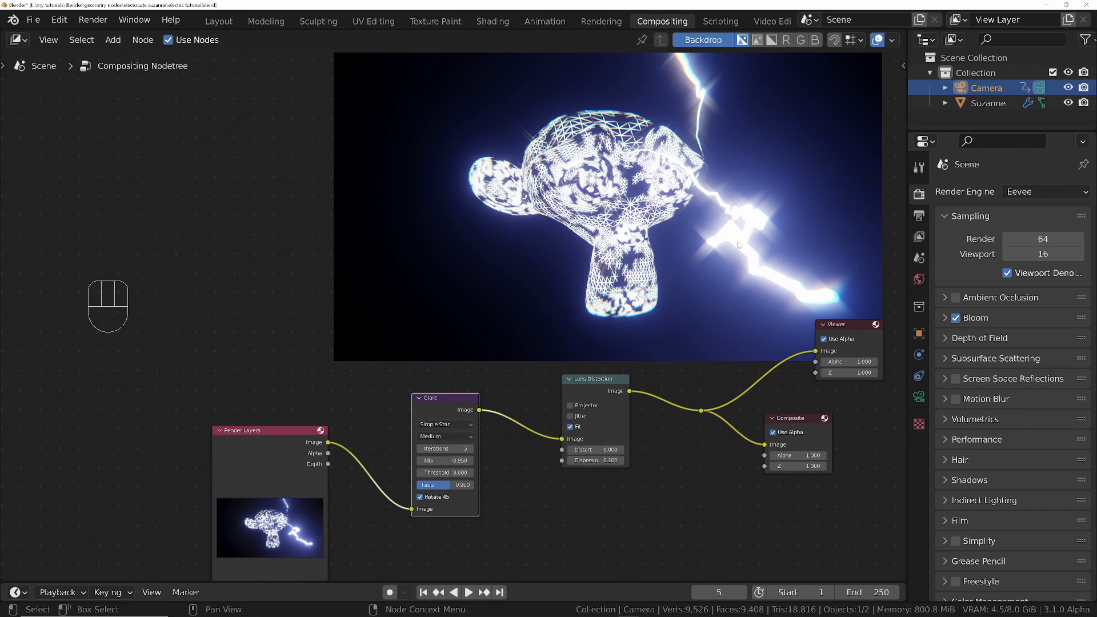
Play the animation briefly and pause it.
key("space")
key("space")
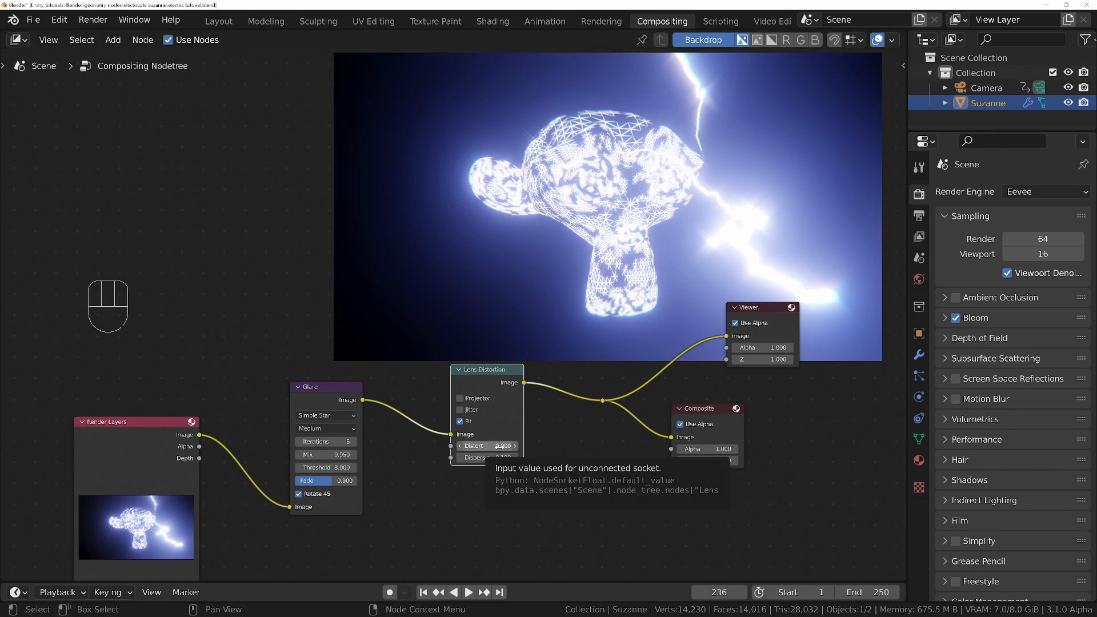
Undo the last three changes to the Lens Distortion node.
key("ctrl+z")
key("ctrl+z")
key("ctrl+z")
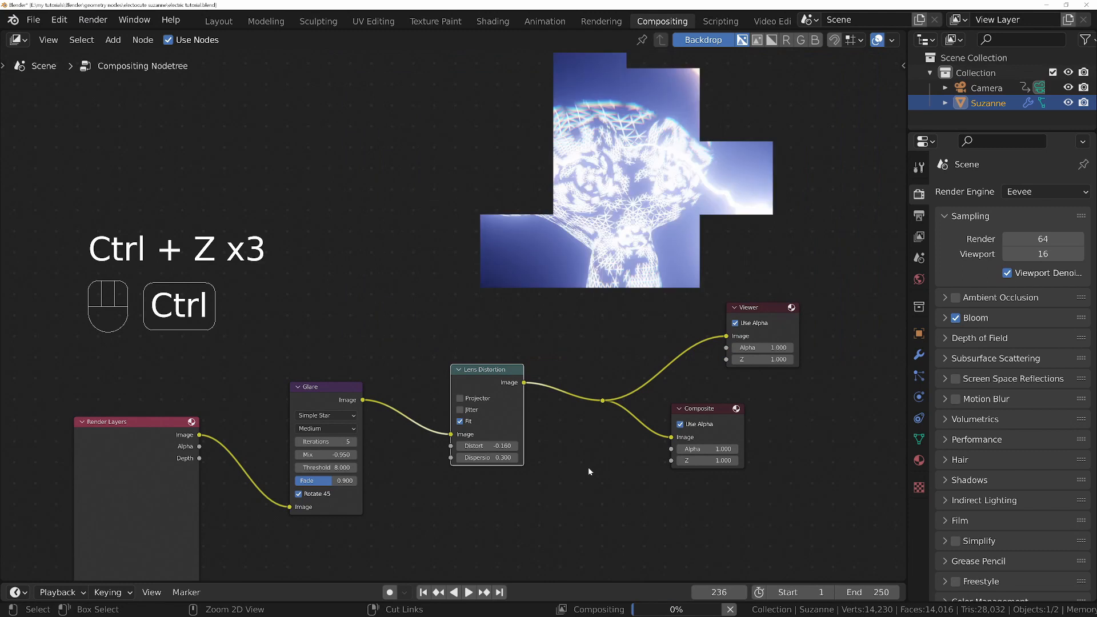